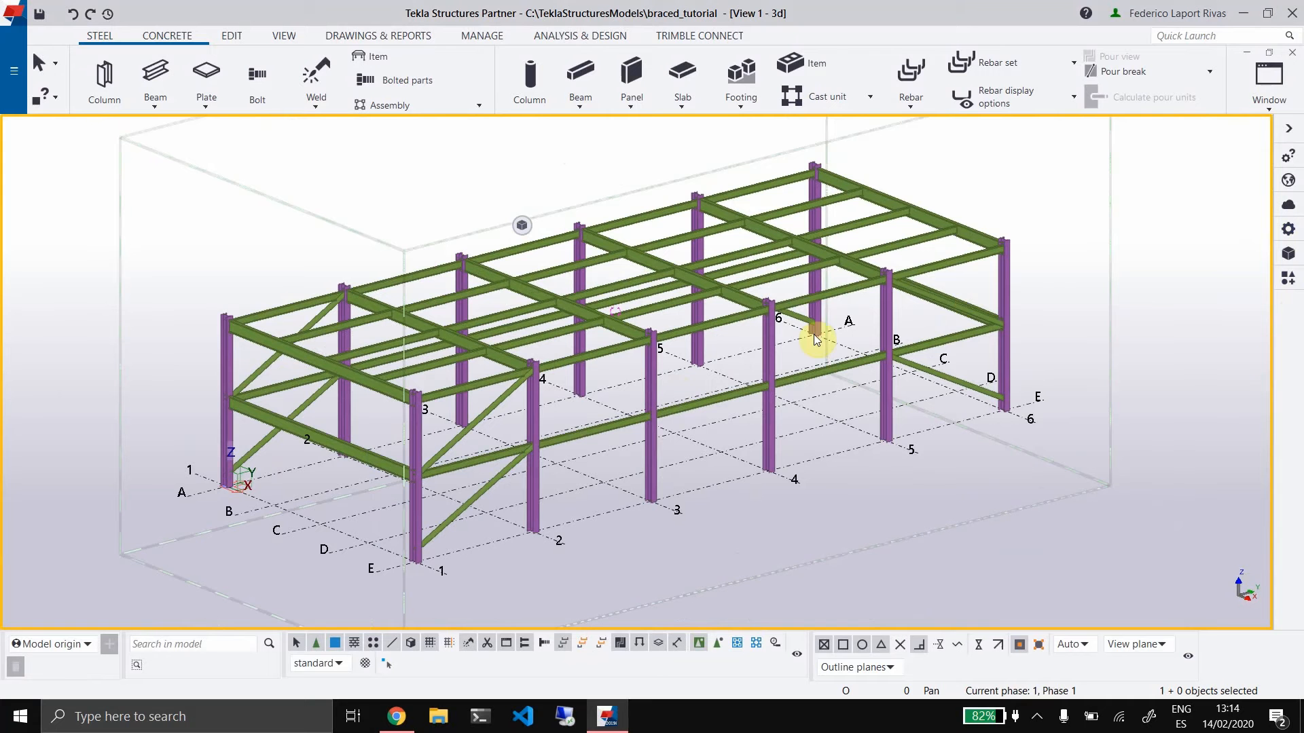
Inspect the steel frame model and focus on the top beam-to-column joint at the corner of gridlines A and 1
scroll(580, 323, down, 2)
middle_drag(580, 321, 551, 351)
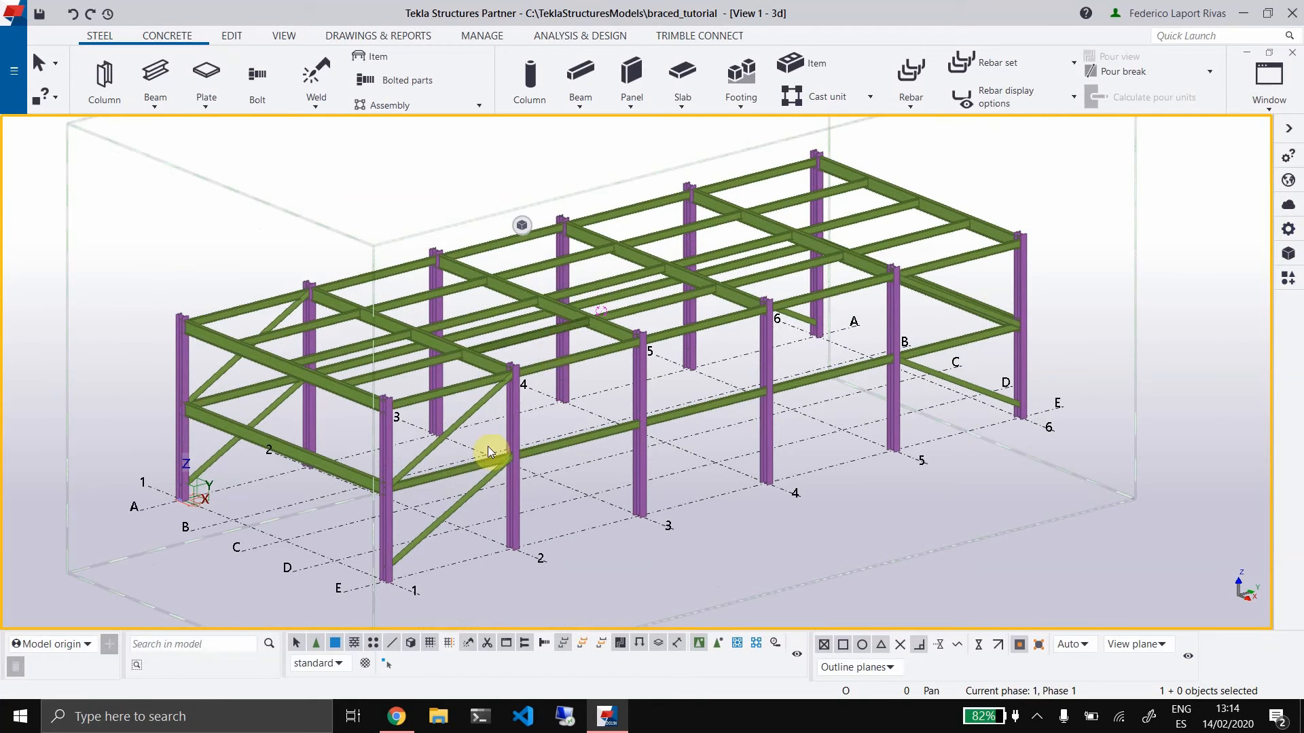
scroll(400, 187, up, 1)
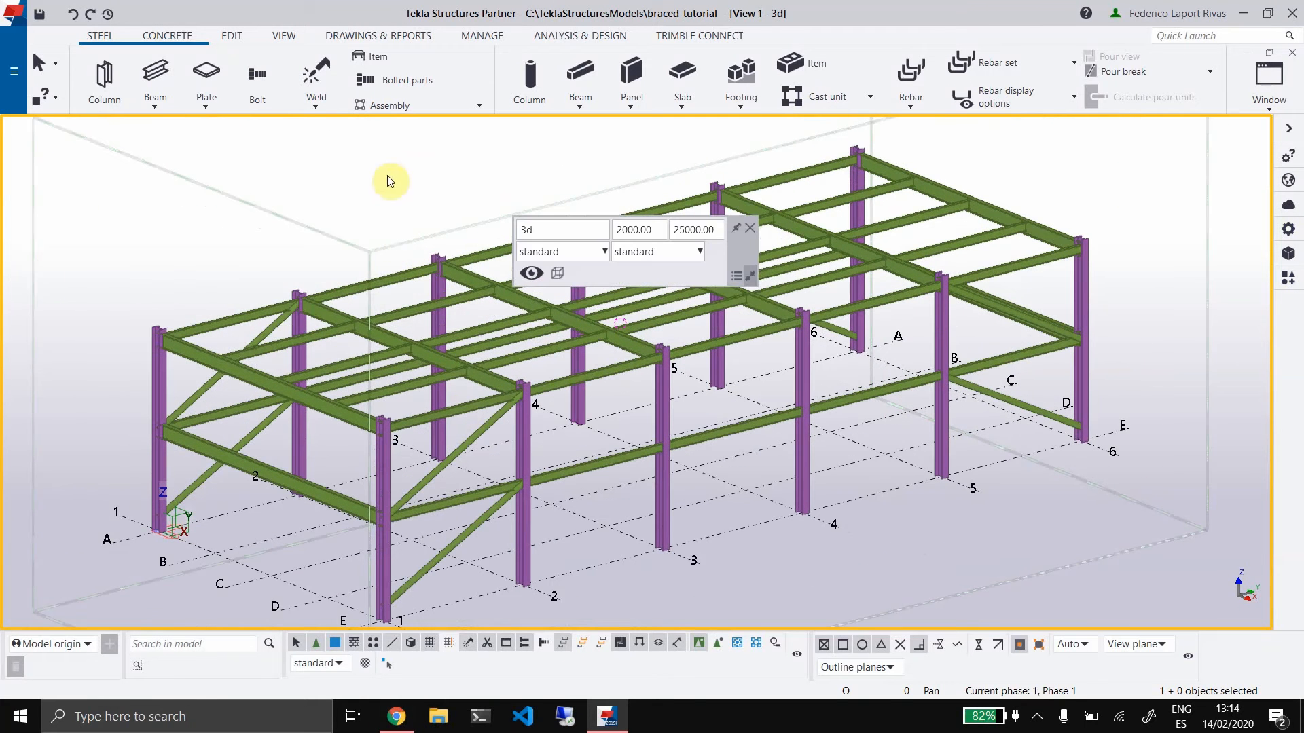
mouse_move(503, 442)
ctrl+middle_down()
mouse_move(399, 431)
mouse_move(596, 414)
mouse_move(456, 440)
mouse_move(459, 364)
mouse_move(597, 421)
mouse_move(427, 408)
mouse_move(482, 442)
ctrl+middle_up()
scroll(504, 442, up, 3)
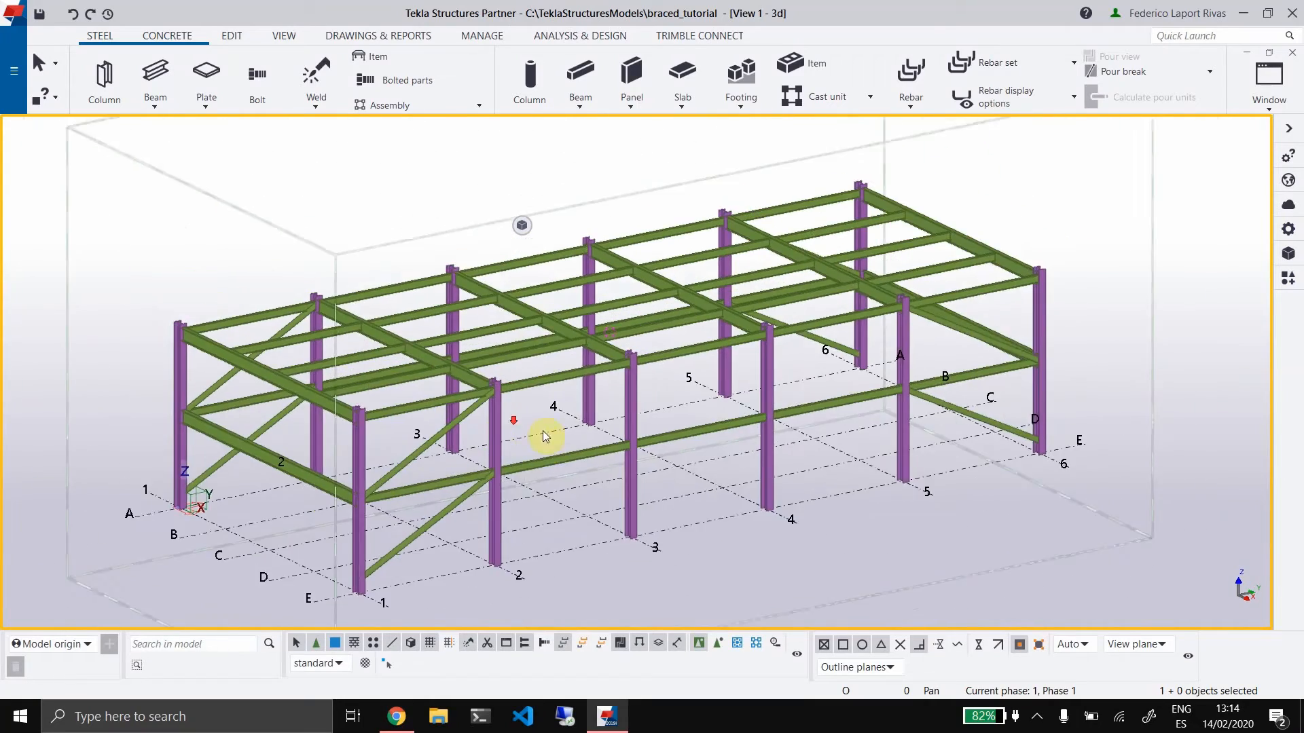
scroll(181, 375, up, 3)
ctrl+middle_drag(181, 374, 509, 373)
scroll(311, 224, up, 5)
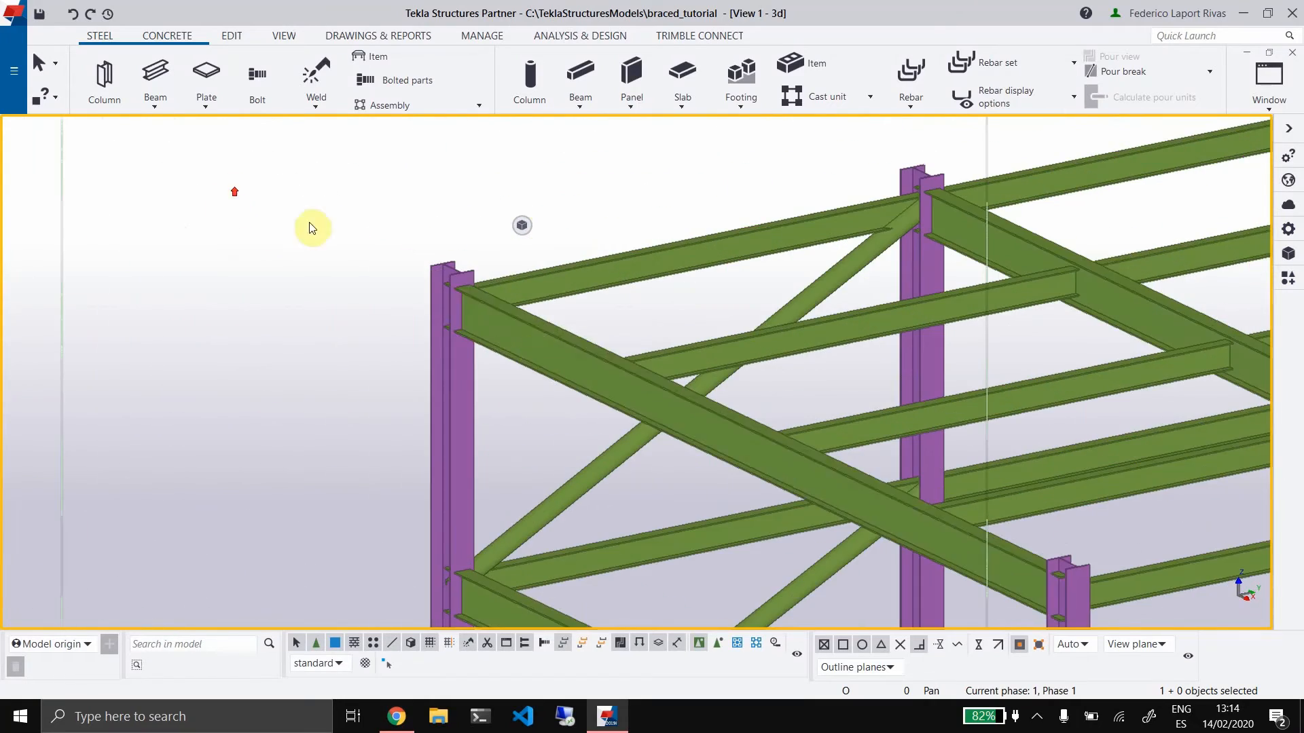
Apply the S001Conn component to the corner joint, with the column as main part and the top beam as secondary part
click(1288, 277)
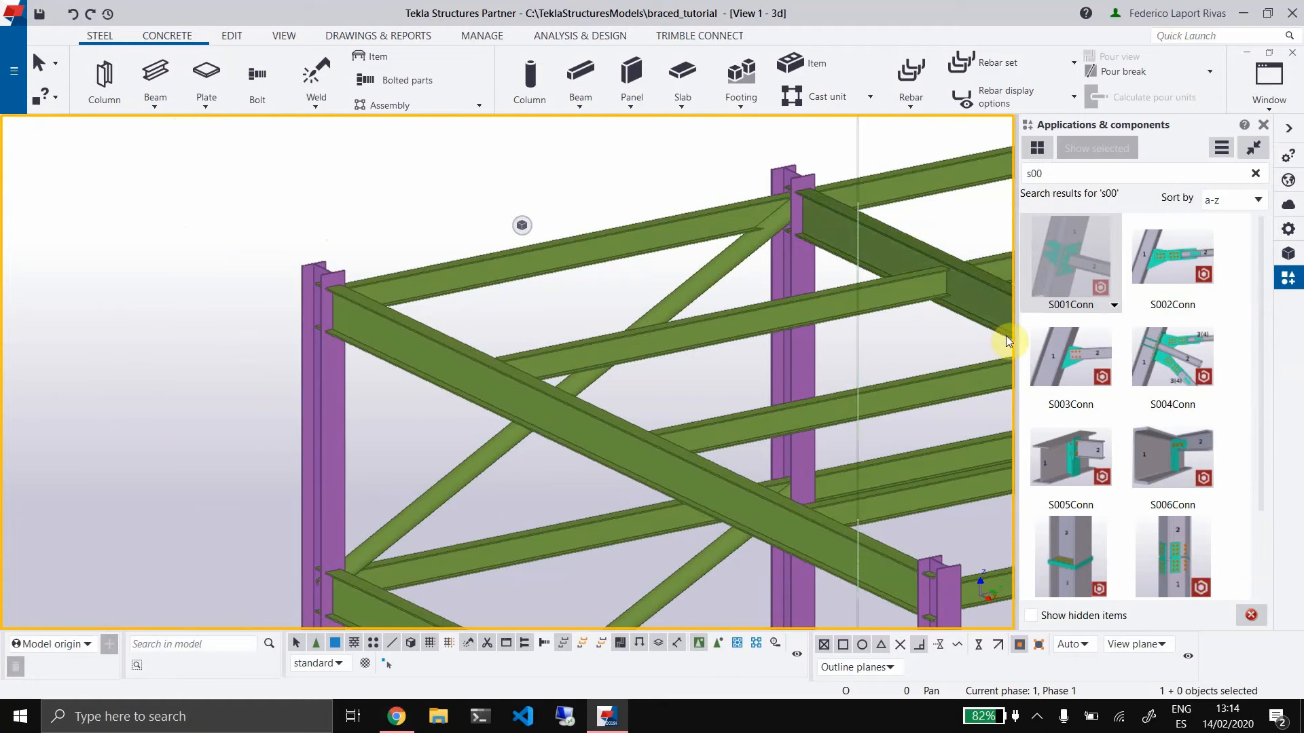
scroll(256, 344, up, 2)
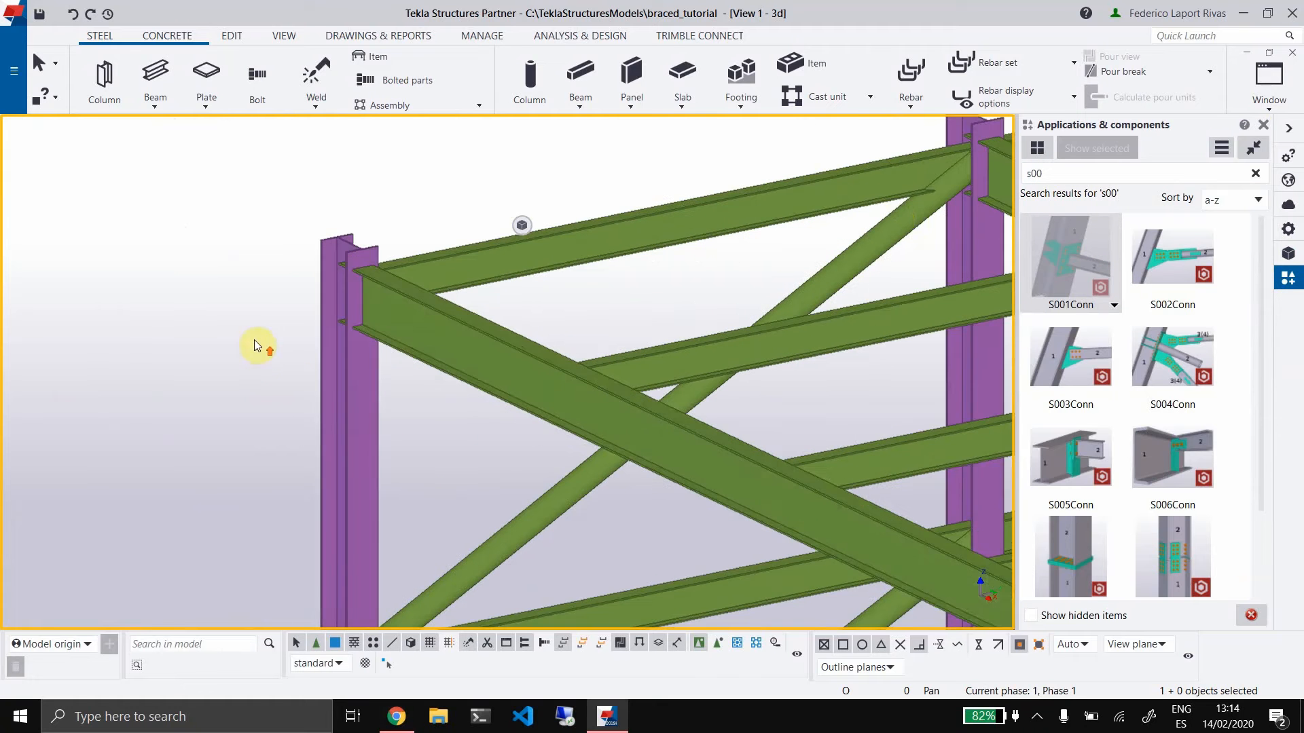
click(1053, 288)
click(421, 304)
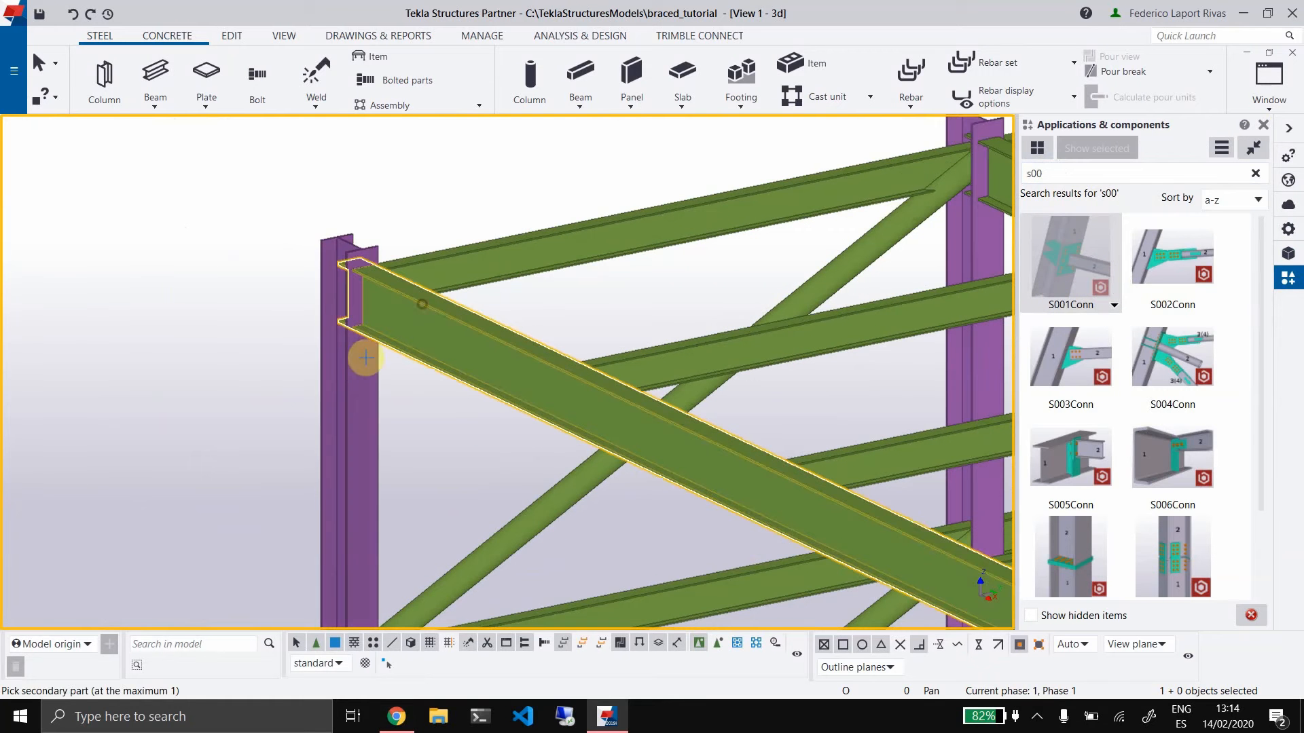
click(345, 364)
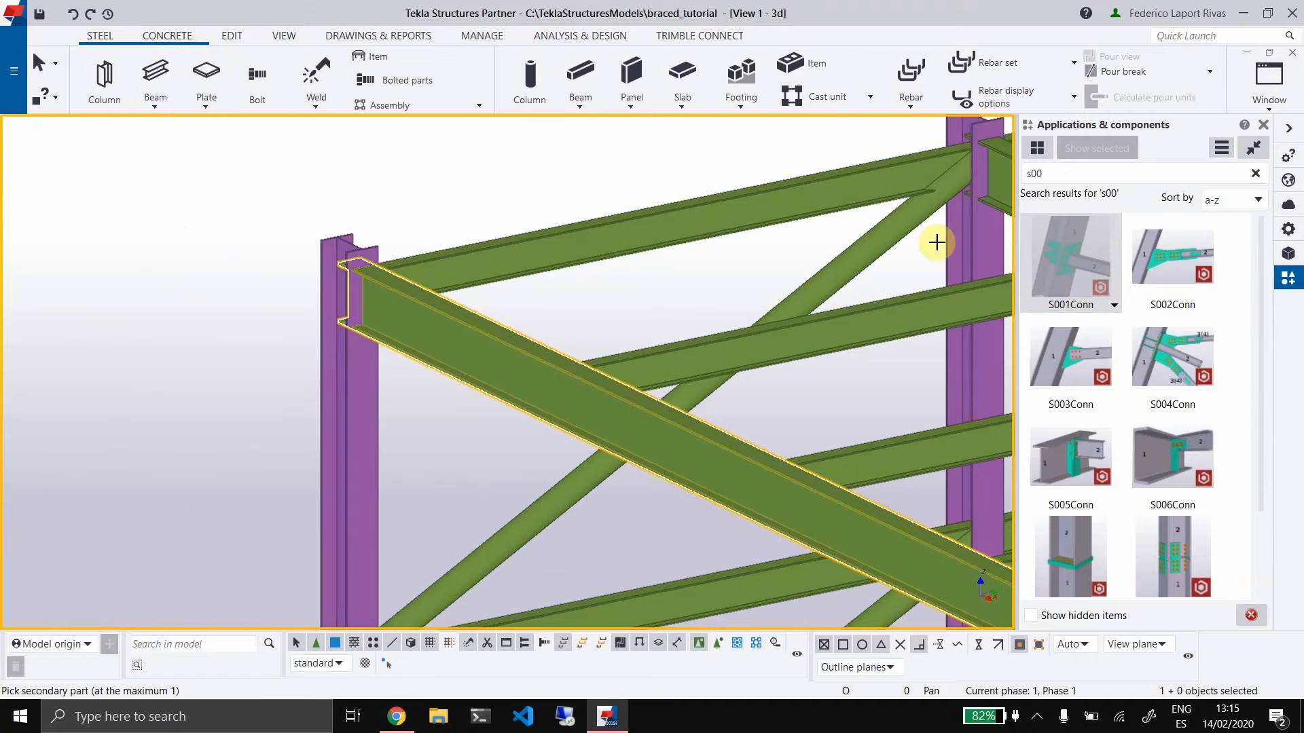
click(350, 380)
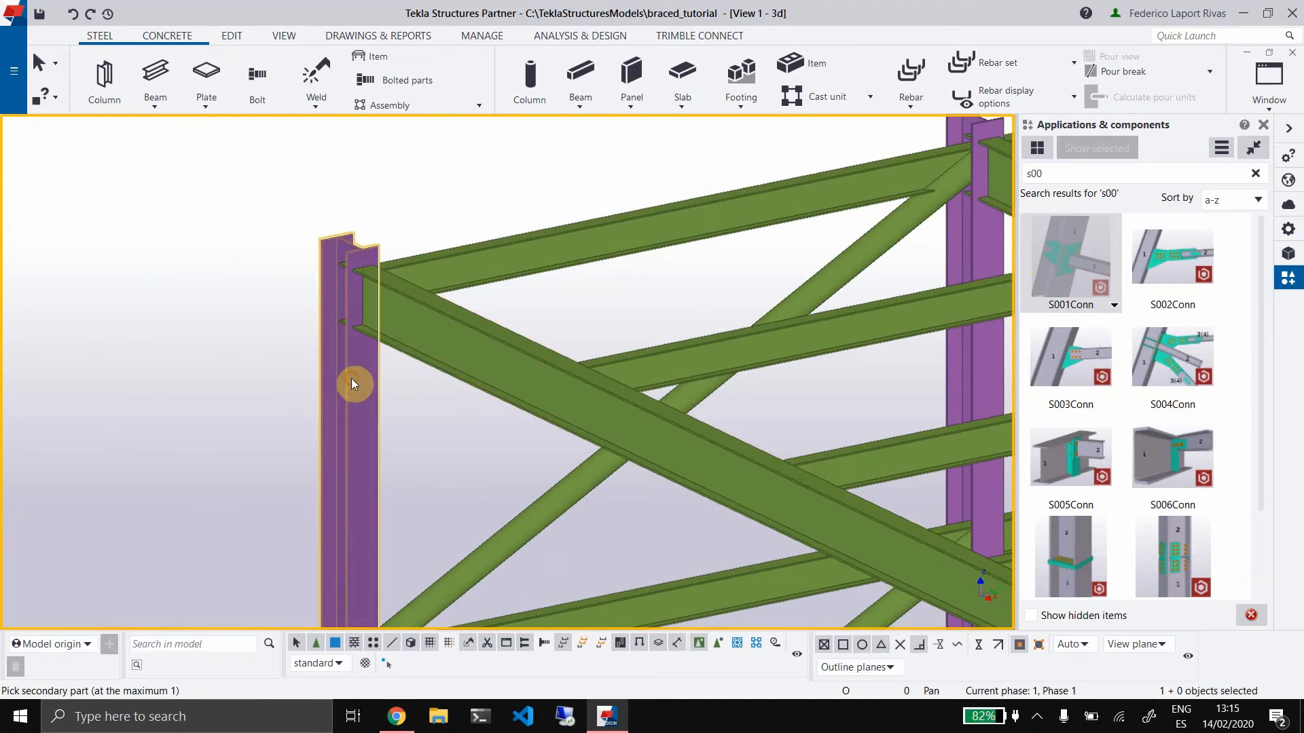
click(490, 288)
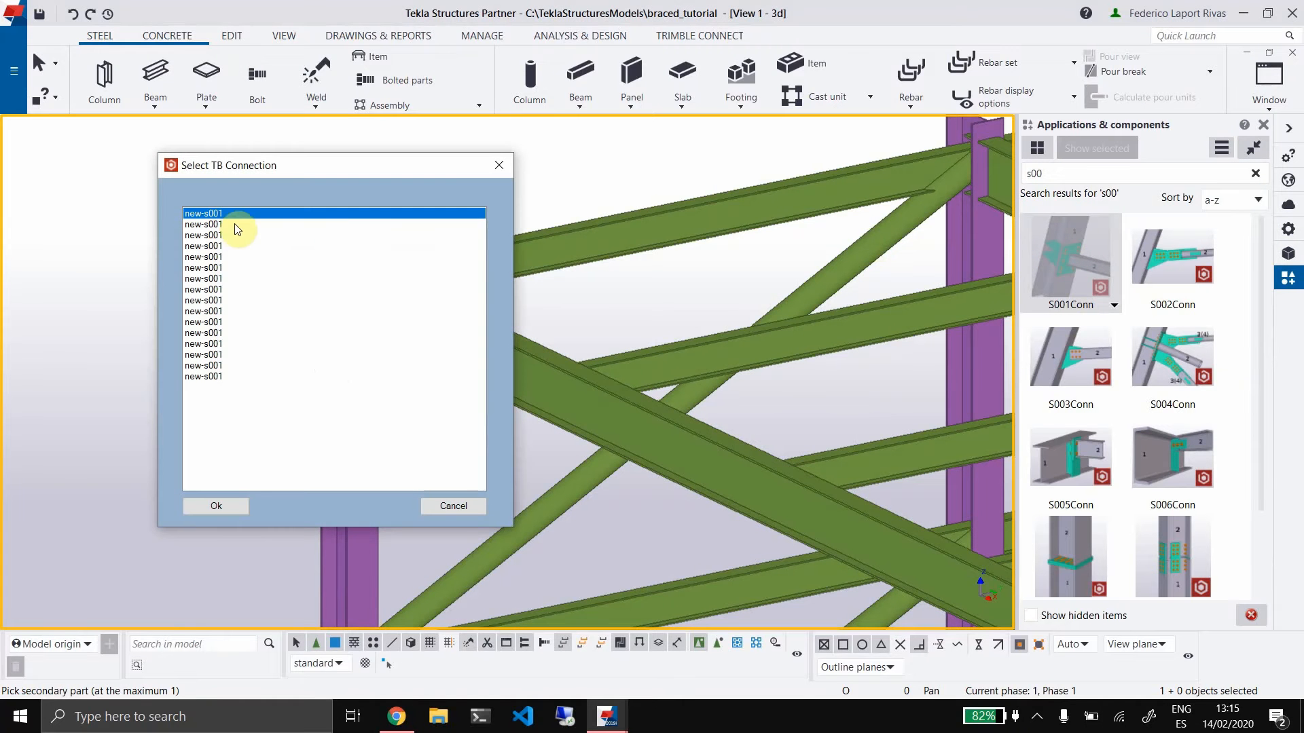
Look through the new-s001 entries offered for the TB connection and close the selection without choosing one
click(239, 225)
click(263, 403)
click(230, 235)
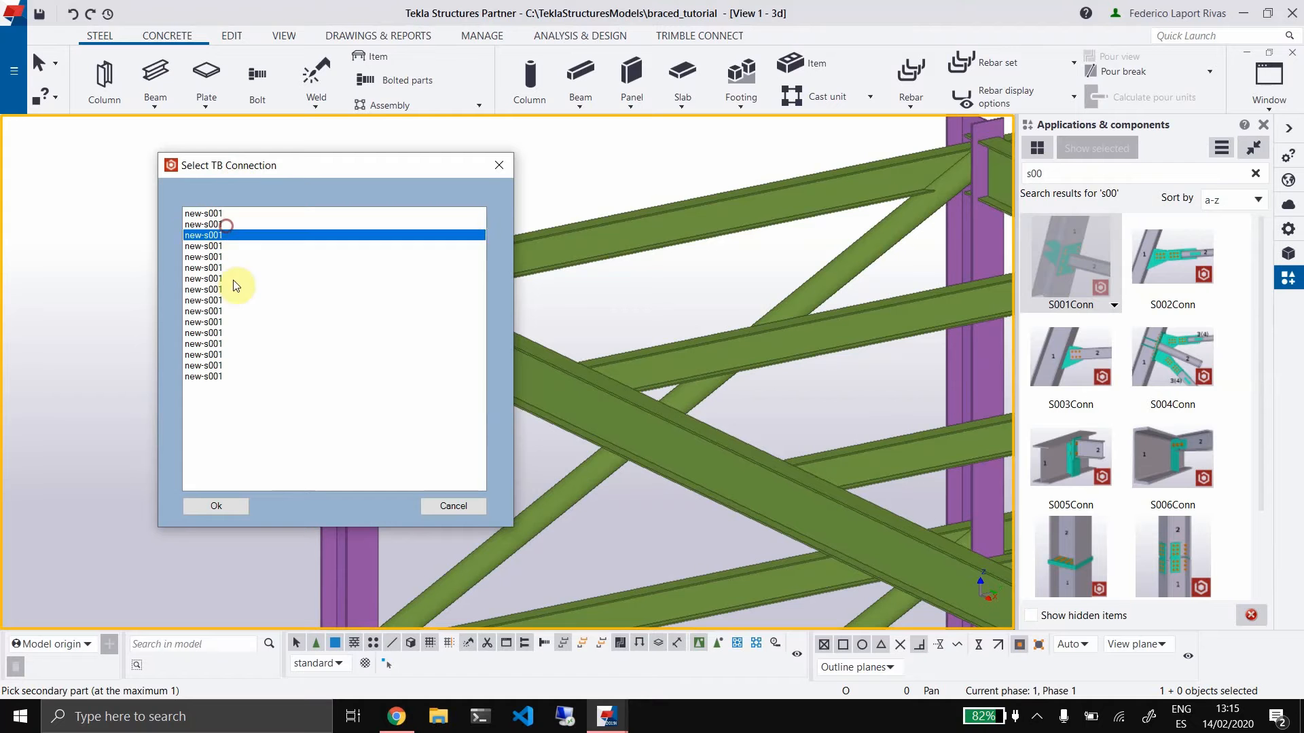
click(256, 448)
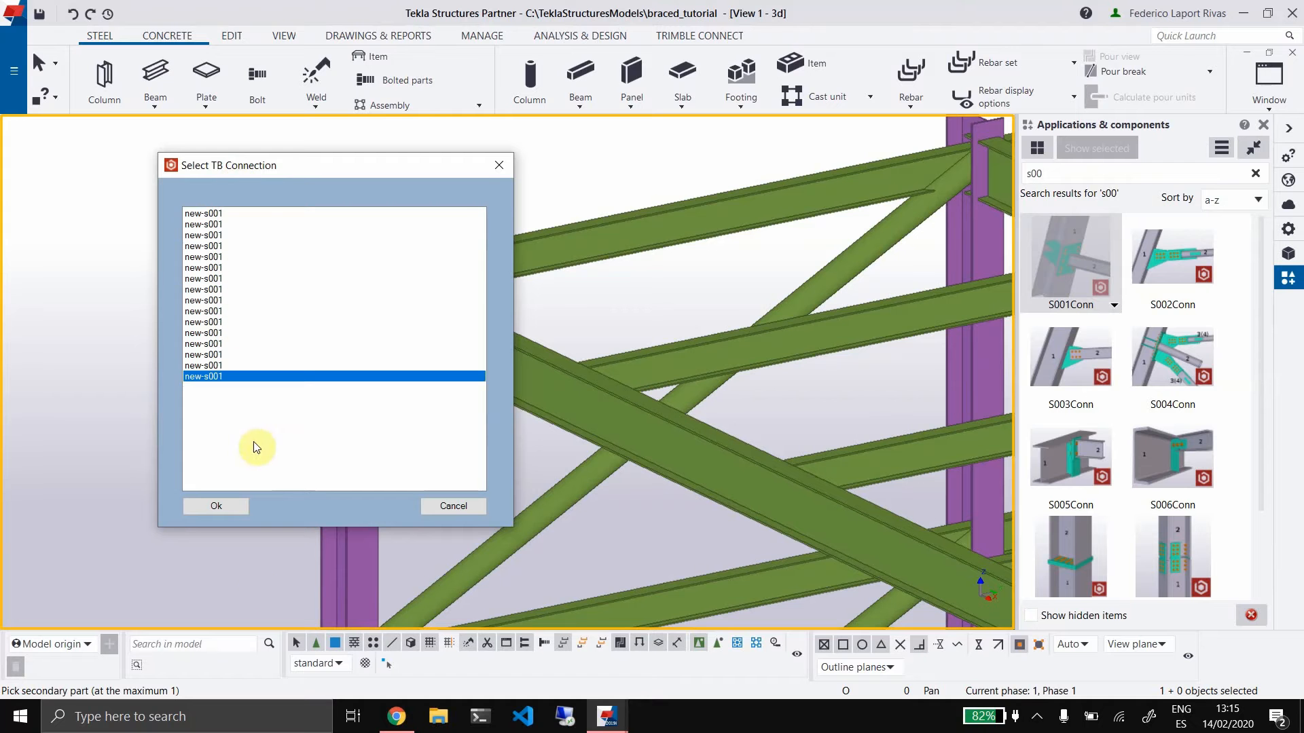
click(253, 213)
click(488, 163)
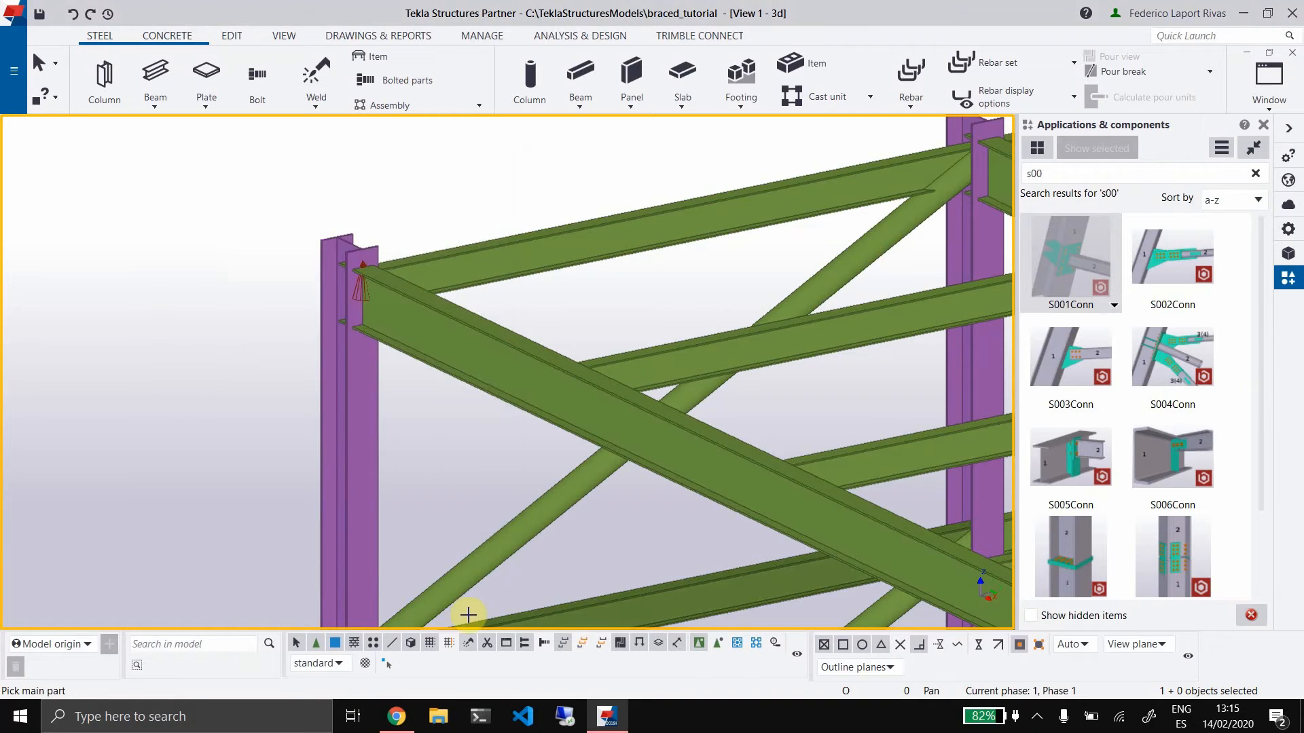
Switch to braced.io in Chrome and open the details of structure 5C-001 in the braced_tutorial project
click(396, 716)
click(92, 218)
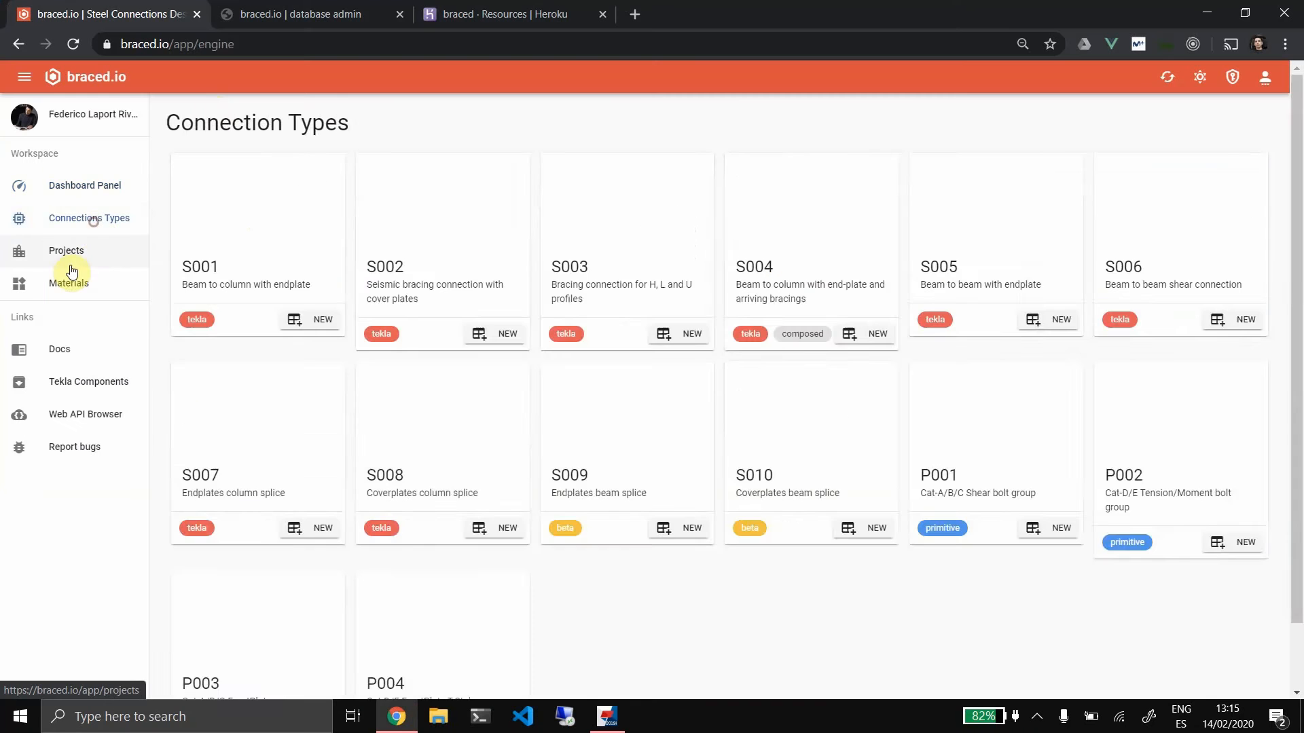
click(65, 252)
click(493, 413)
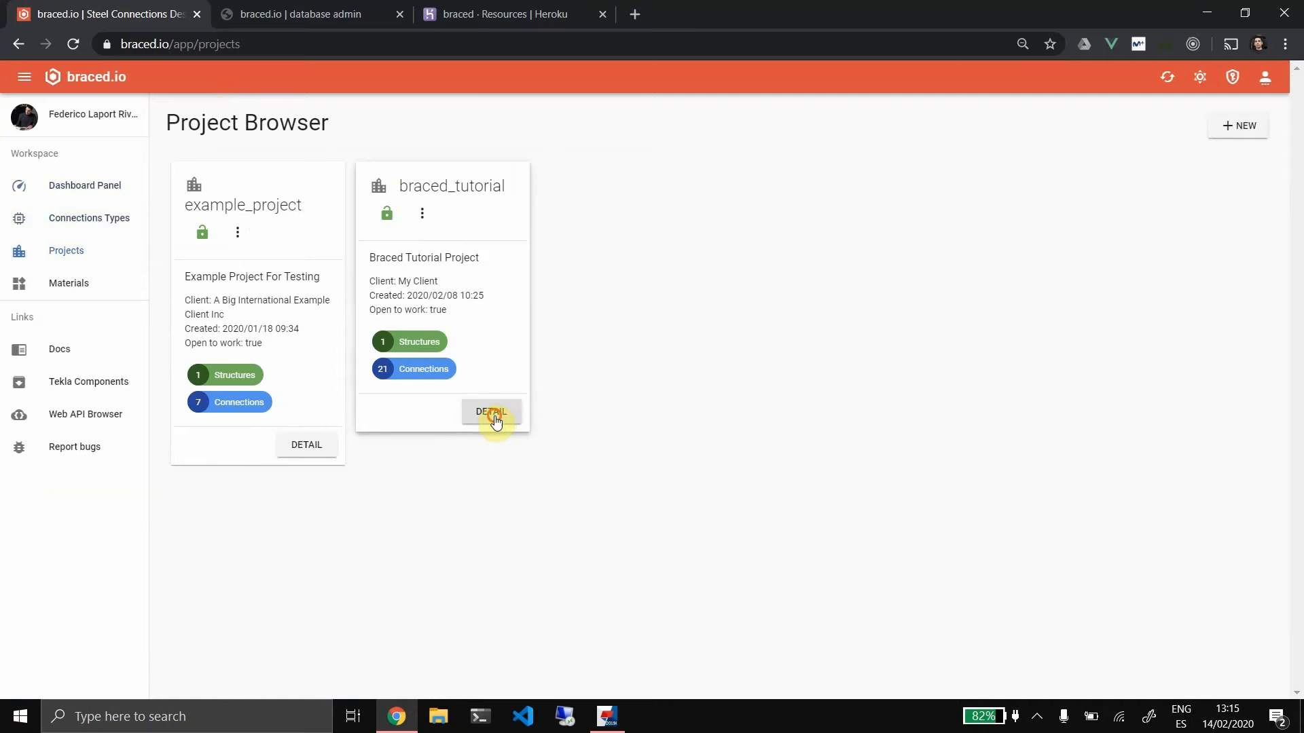
click(1233, 577)
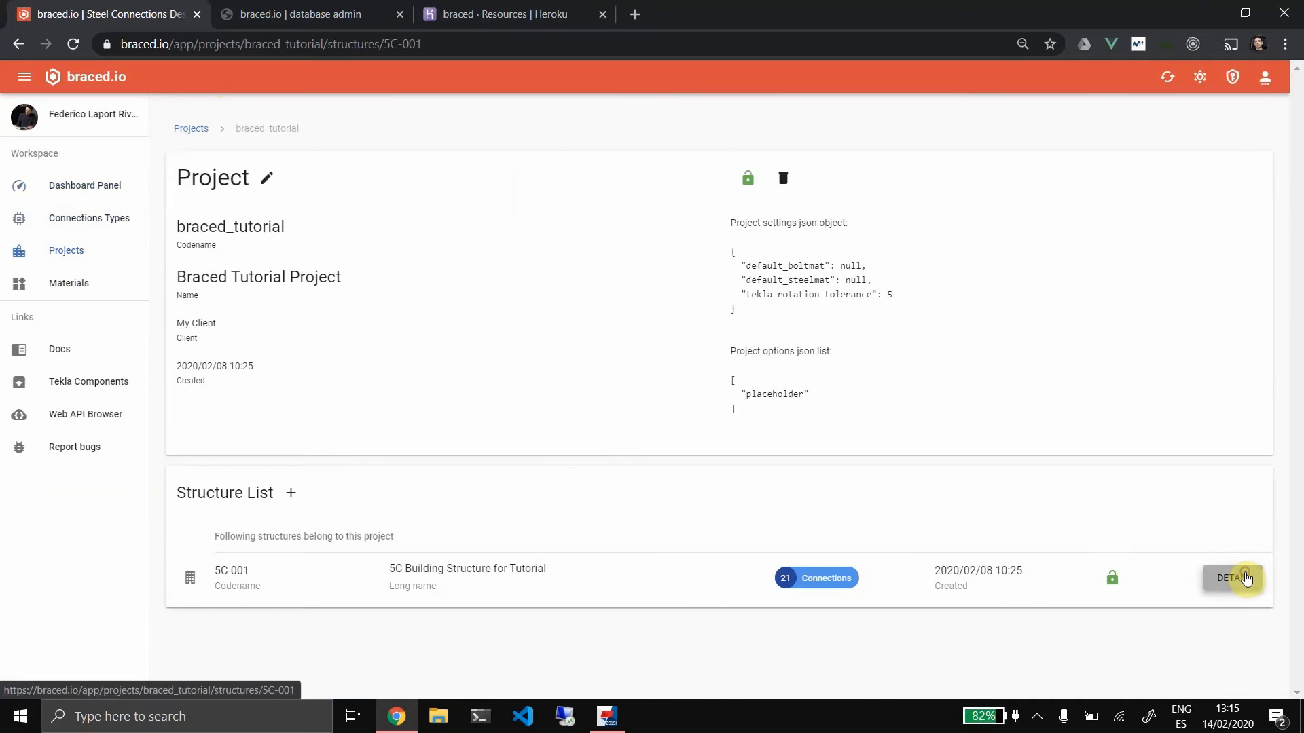
Delete the new-s001 connections one after another from the structure's connection list
scroll(1078, 531, down, 8)
scroll(1196, 396, up, 2)
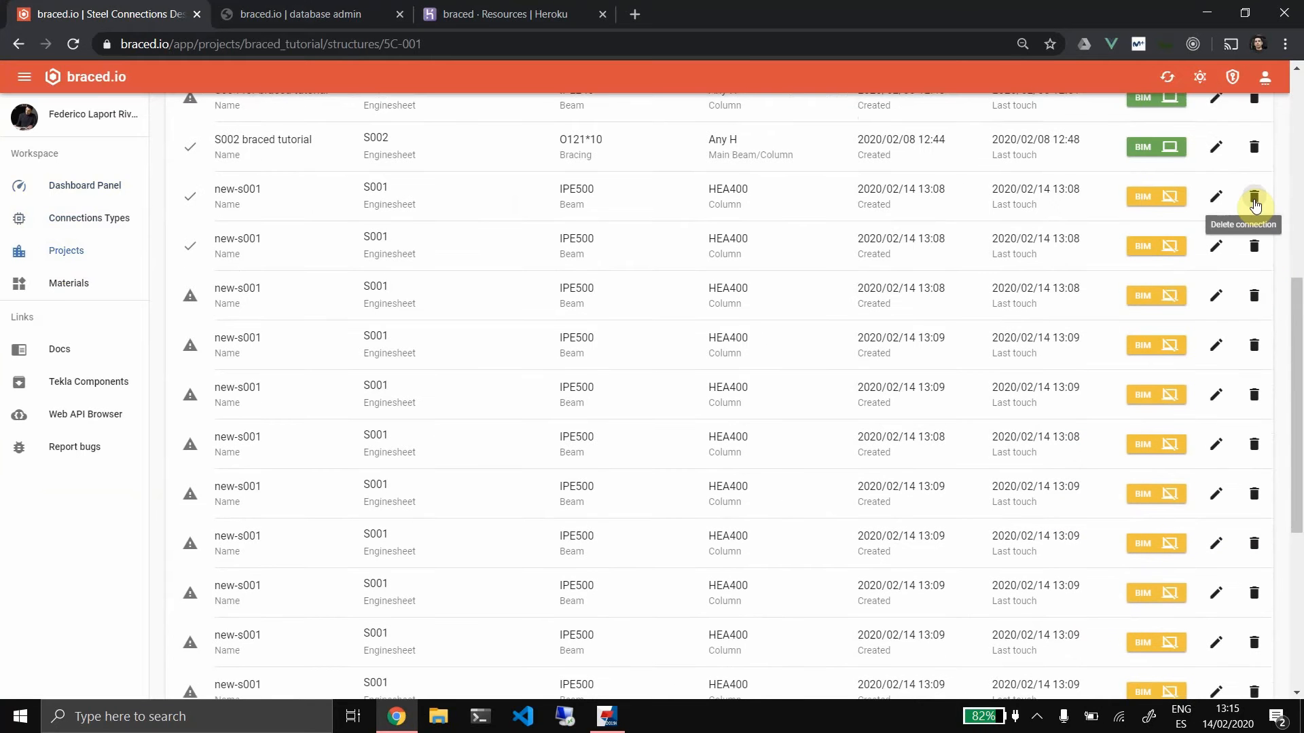
click(1253, 199)
key(Return)
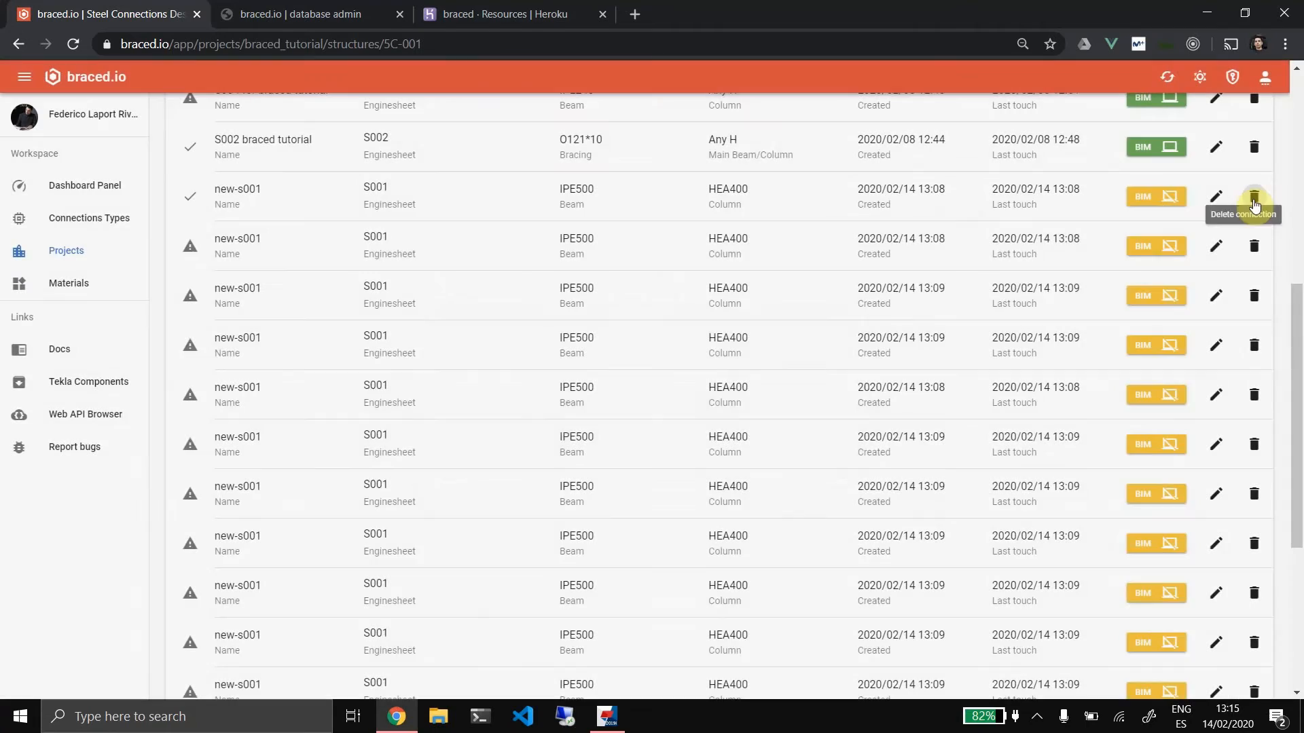
click(1253, 199)
key(Return)
click(1253, 199)
key(Return)
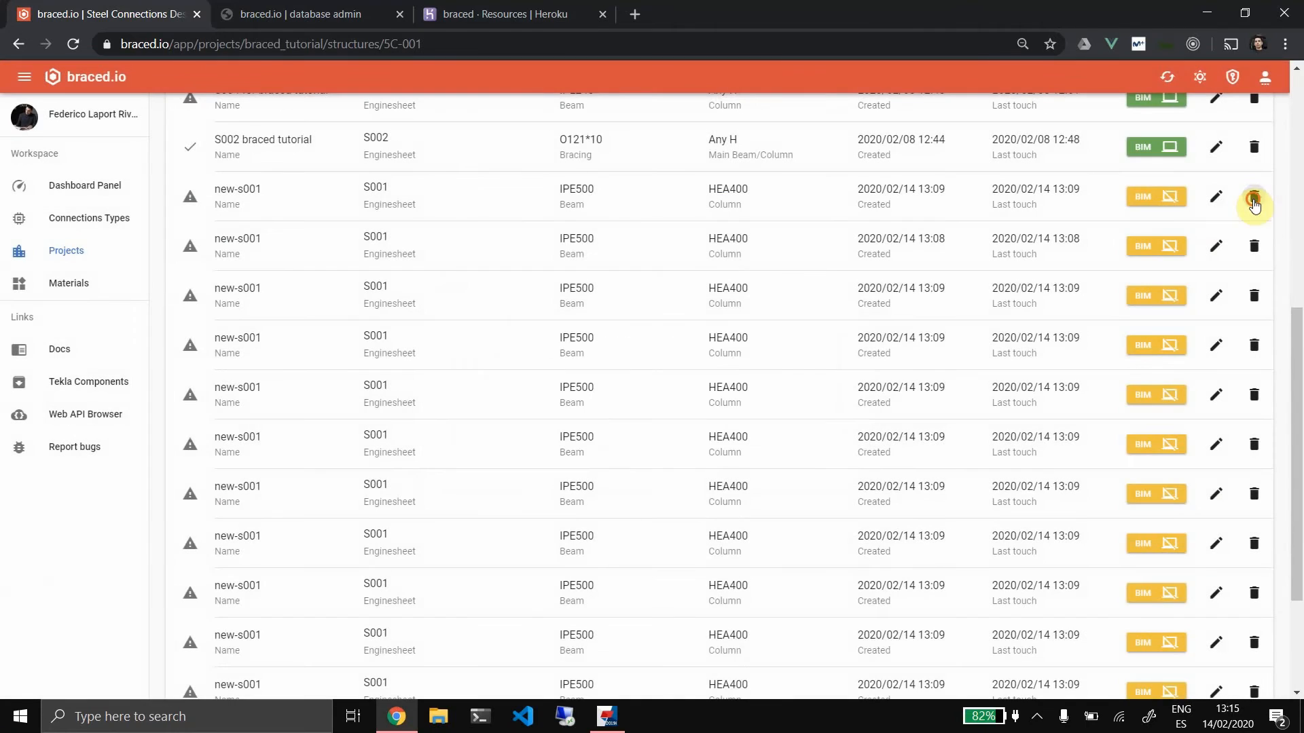
click(1254, 199)
key(Return)
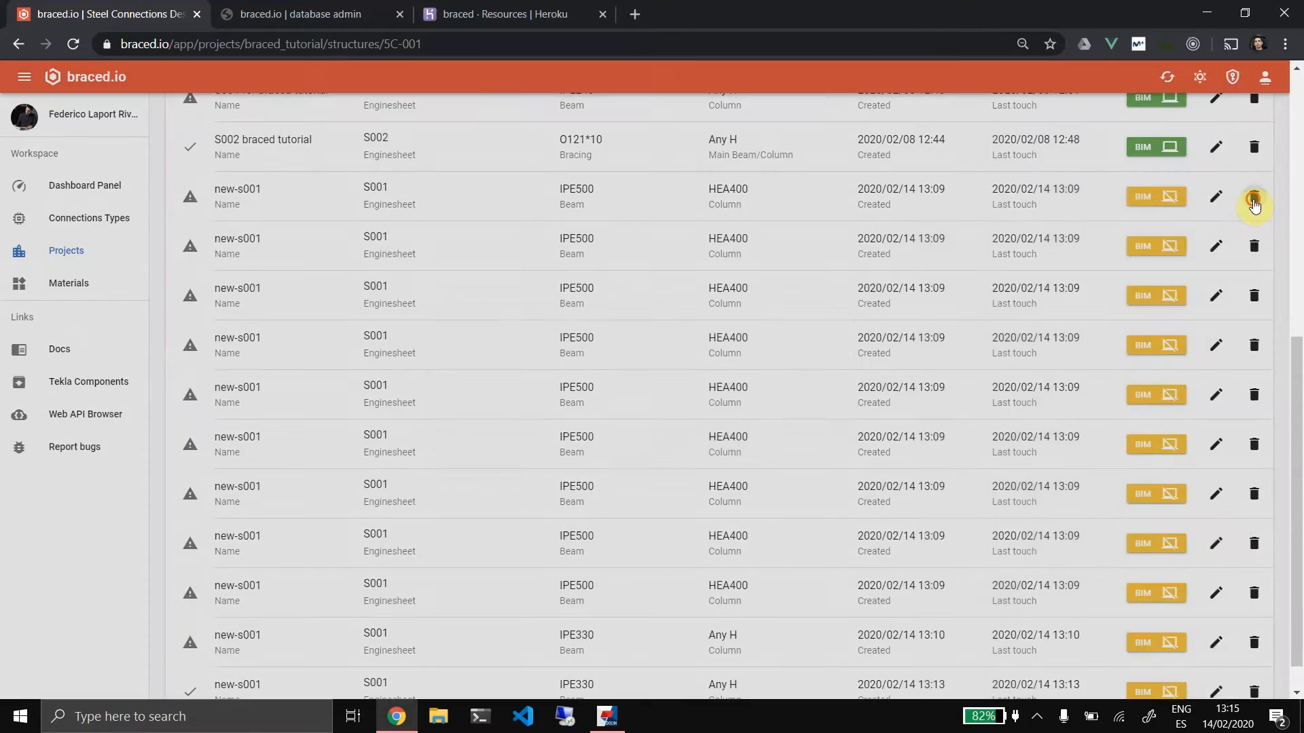
click(1254, 199)
key(Return)
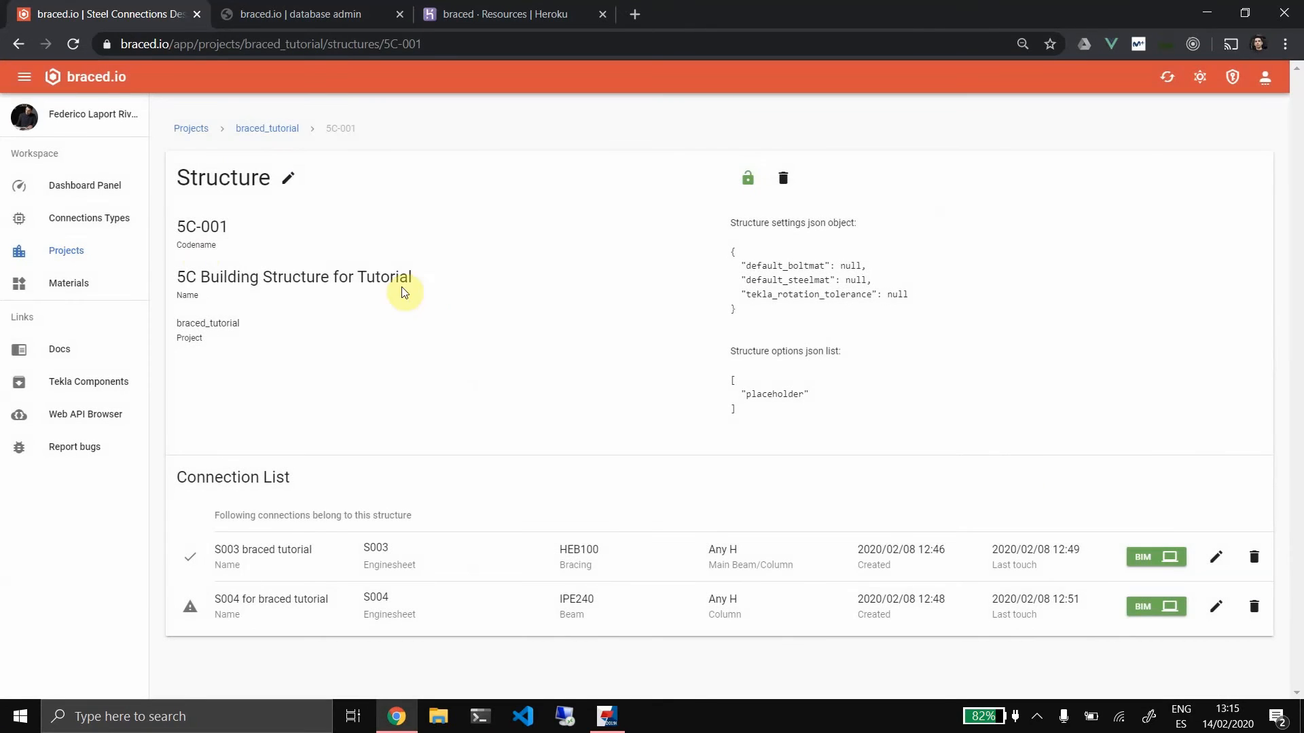
Create a new S001 beam-to-column endplate connection from the braced.io connection types
click(123, 224)
click(606, 717)
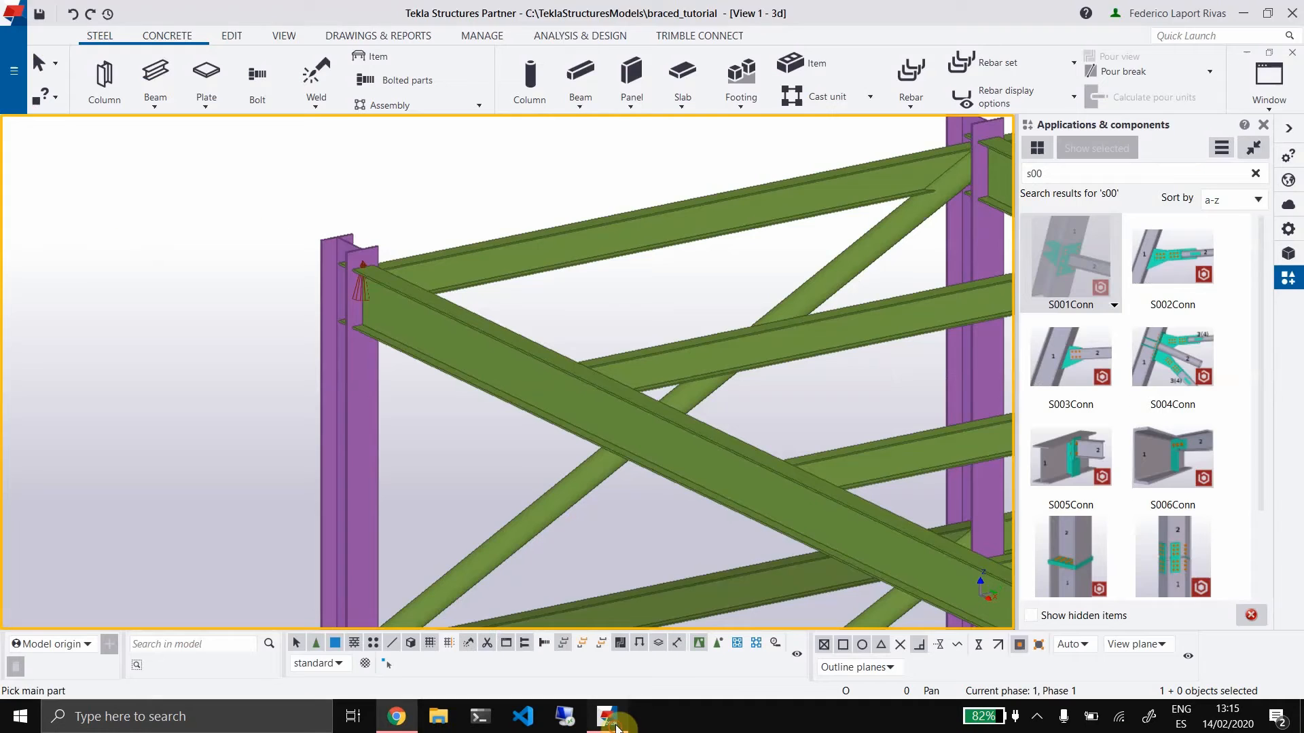
click(402, 721)
click(317, 314)
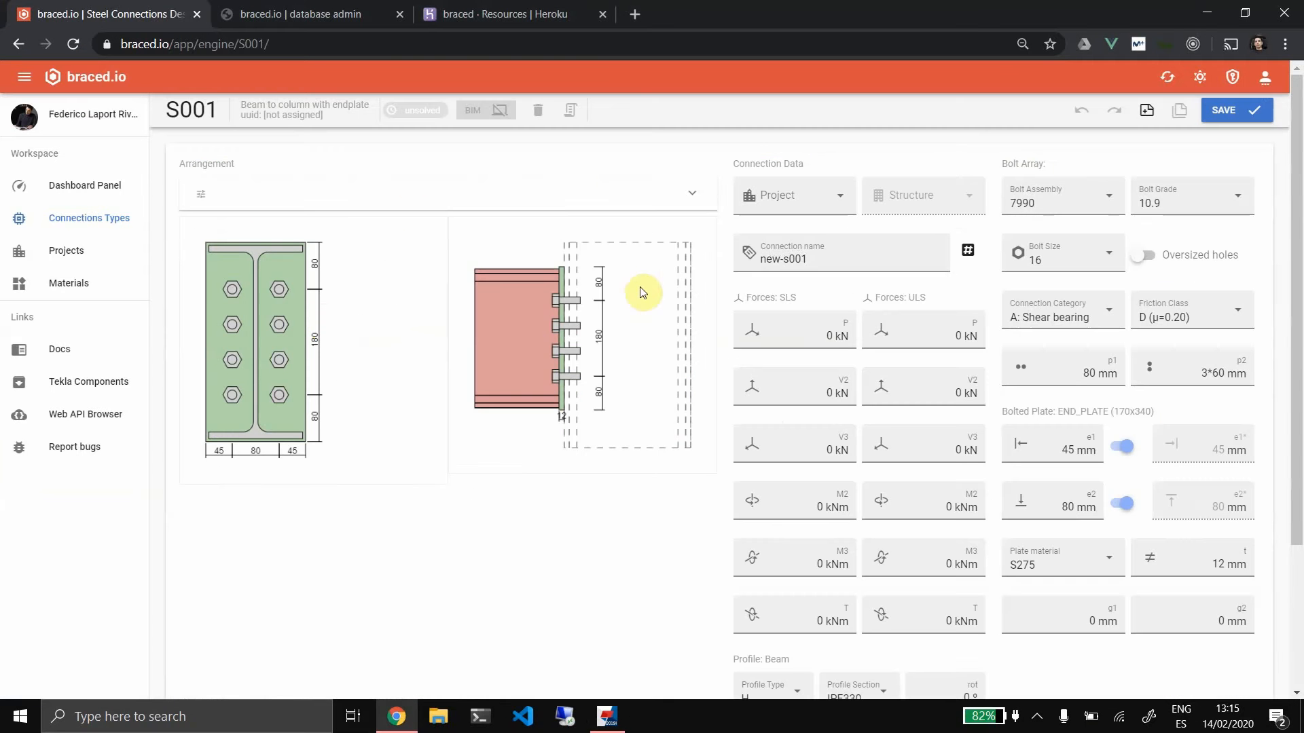
Assign the new connection to project braced_tutorial and structure 5C-001
click(803, 197)
click(784, 231)
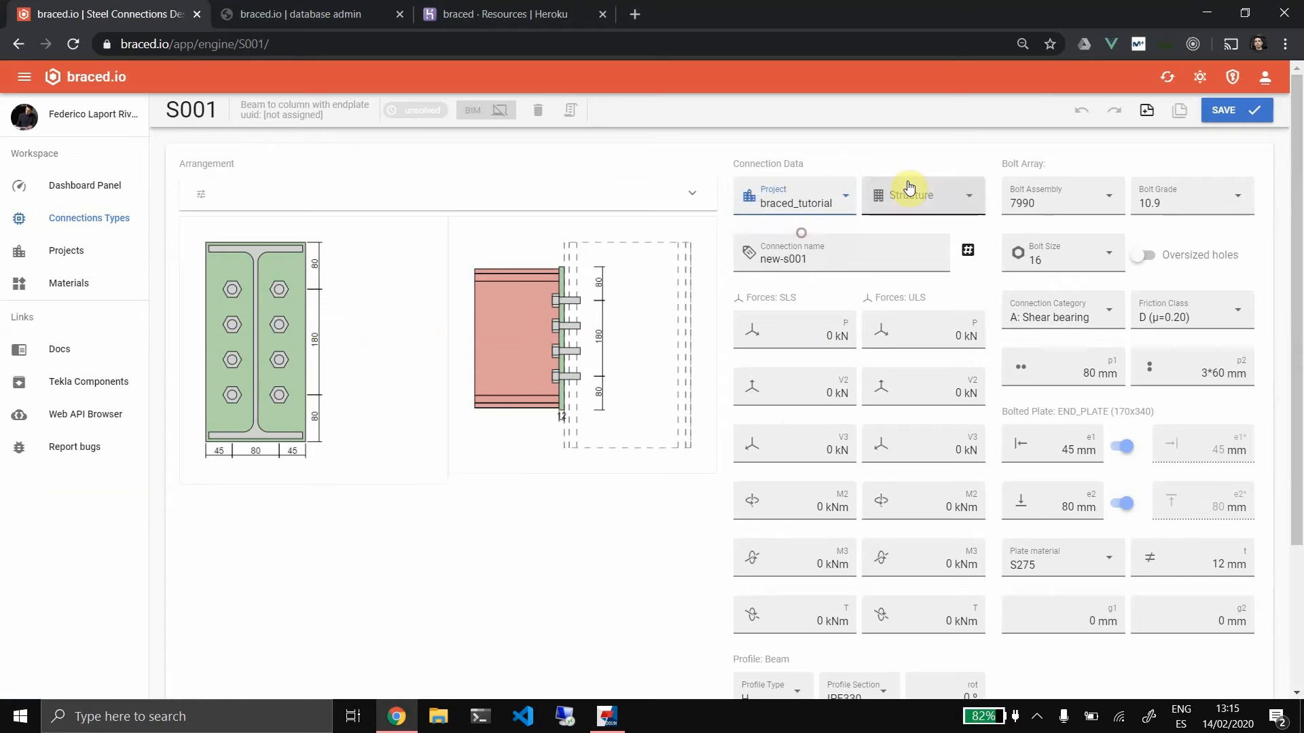
click(904, 191)
click(934, 205)
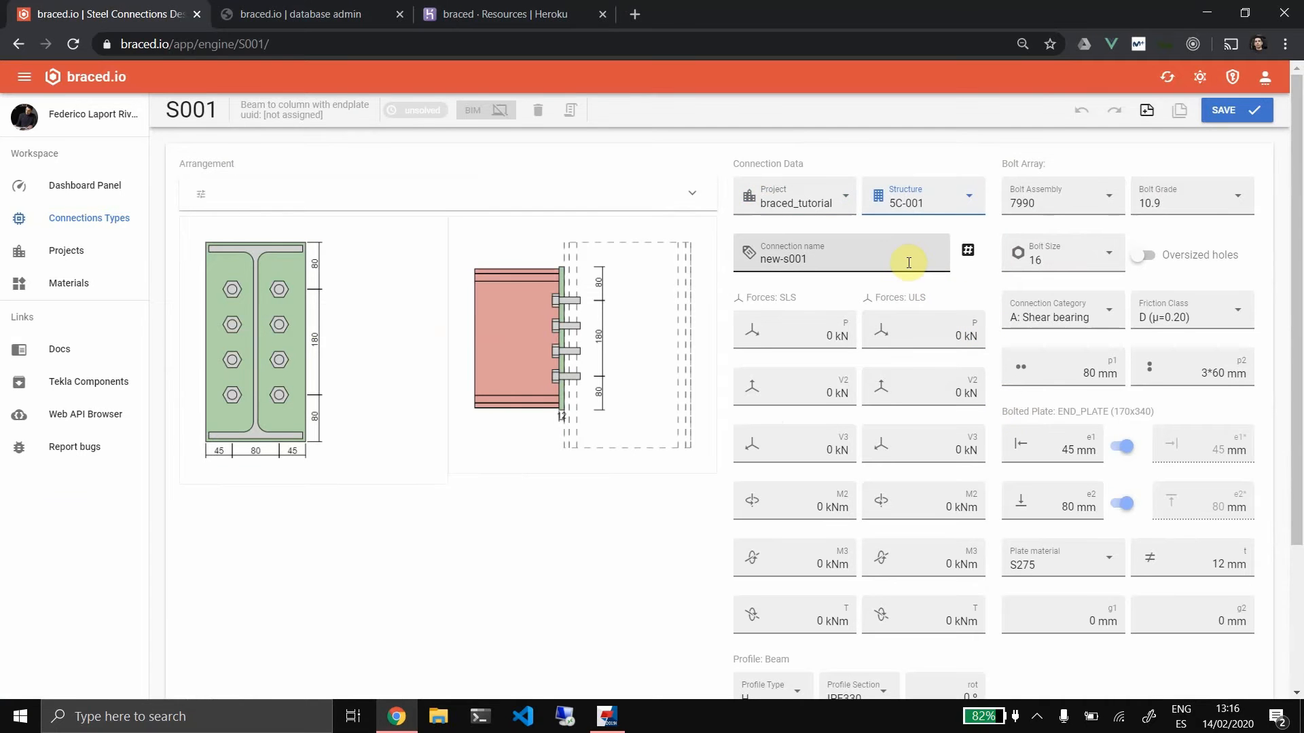
Set the beam's profile section to IPE500
scroll(910, 375, down, 3)
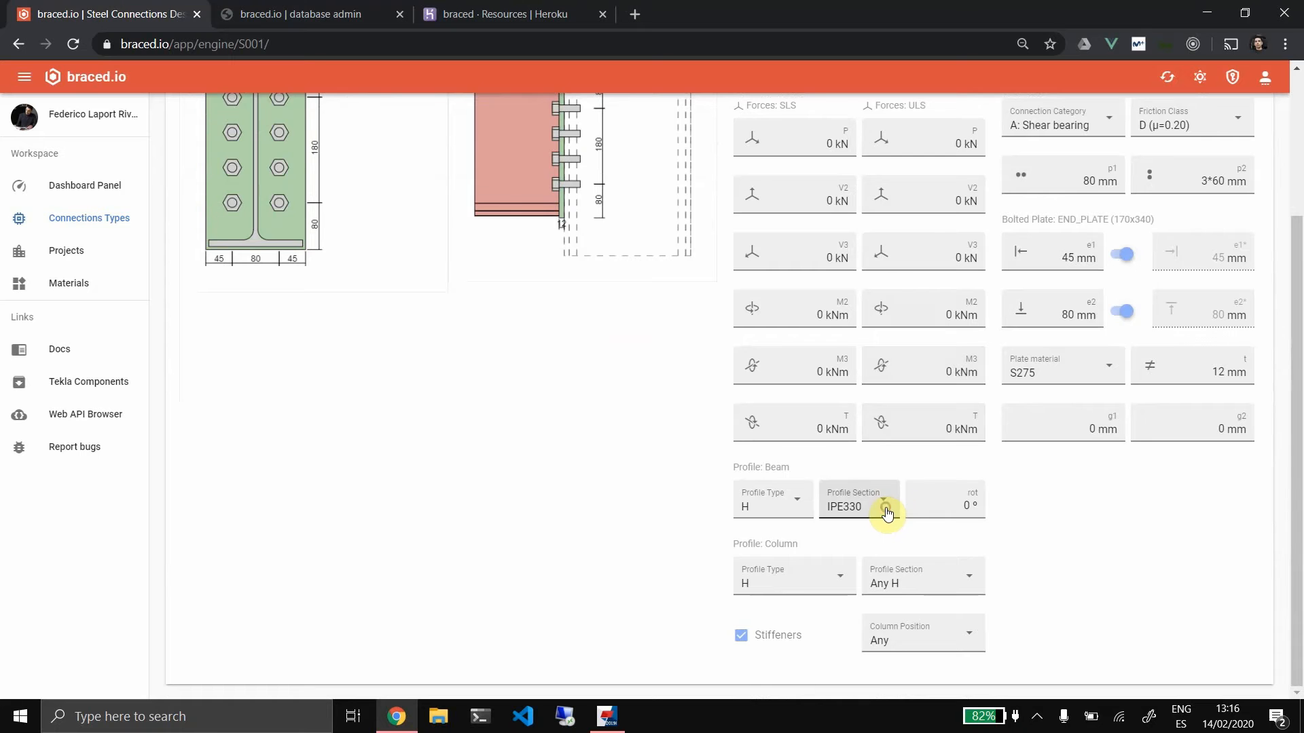
click(886, 514)
drag(890, 520, 862, 569)
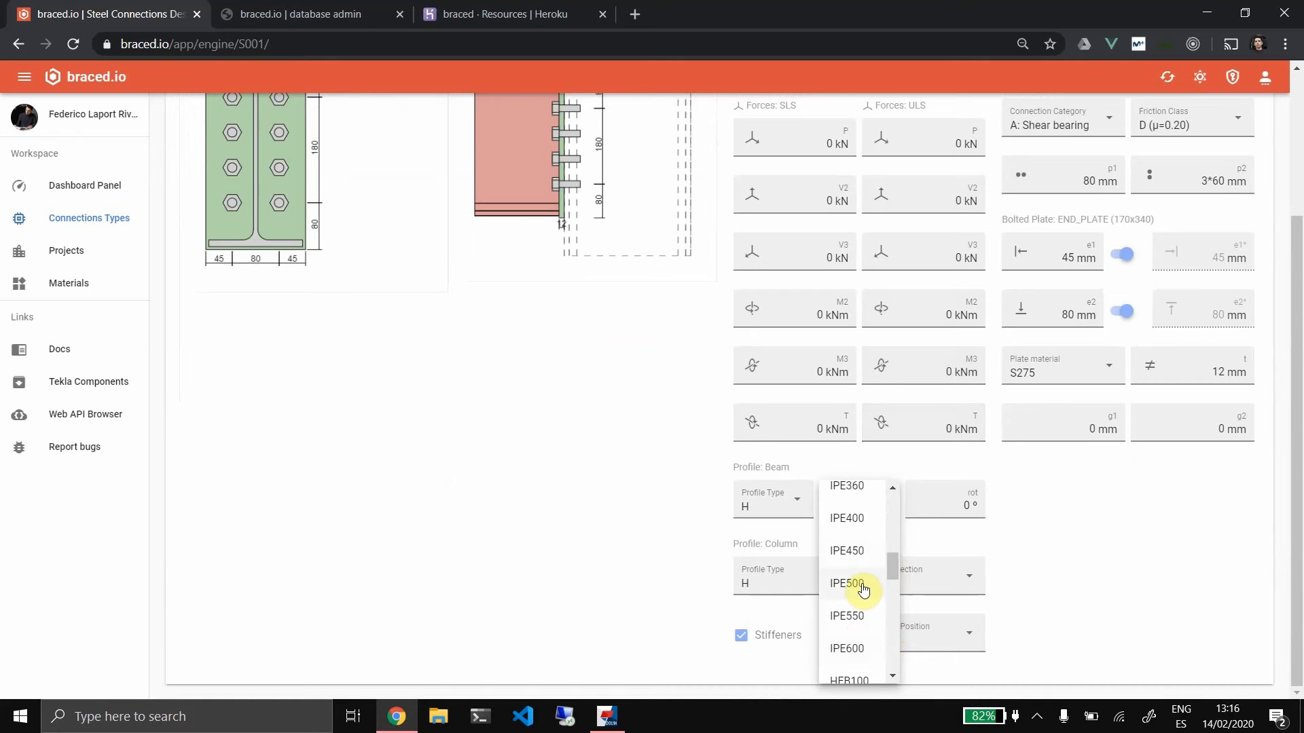
click(862, 588)
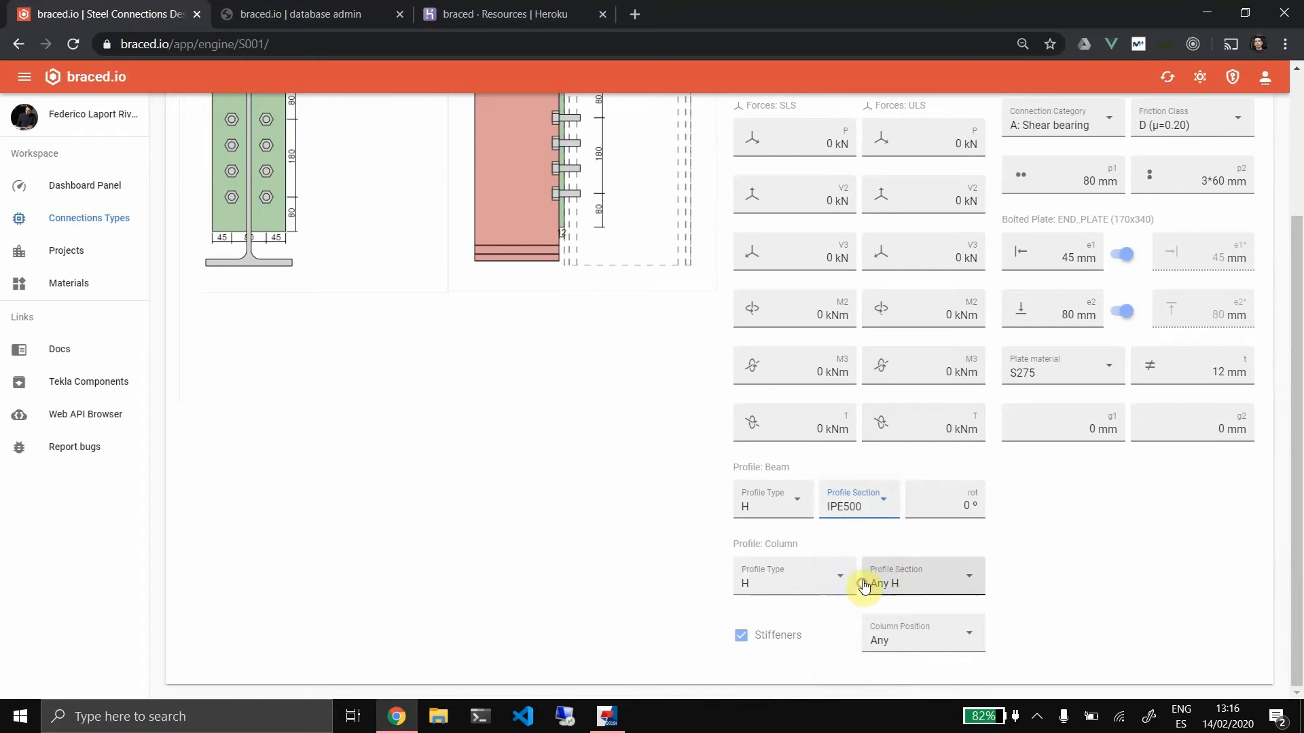
Set the column's profile section to HEA400
click(934, 572)
scroll(932, 584, down, 15)
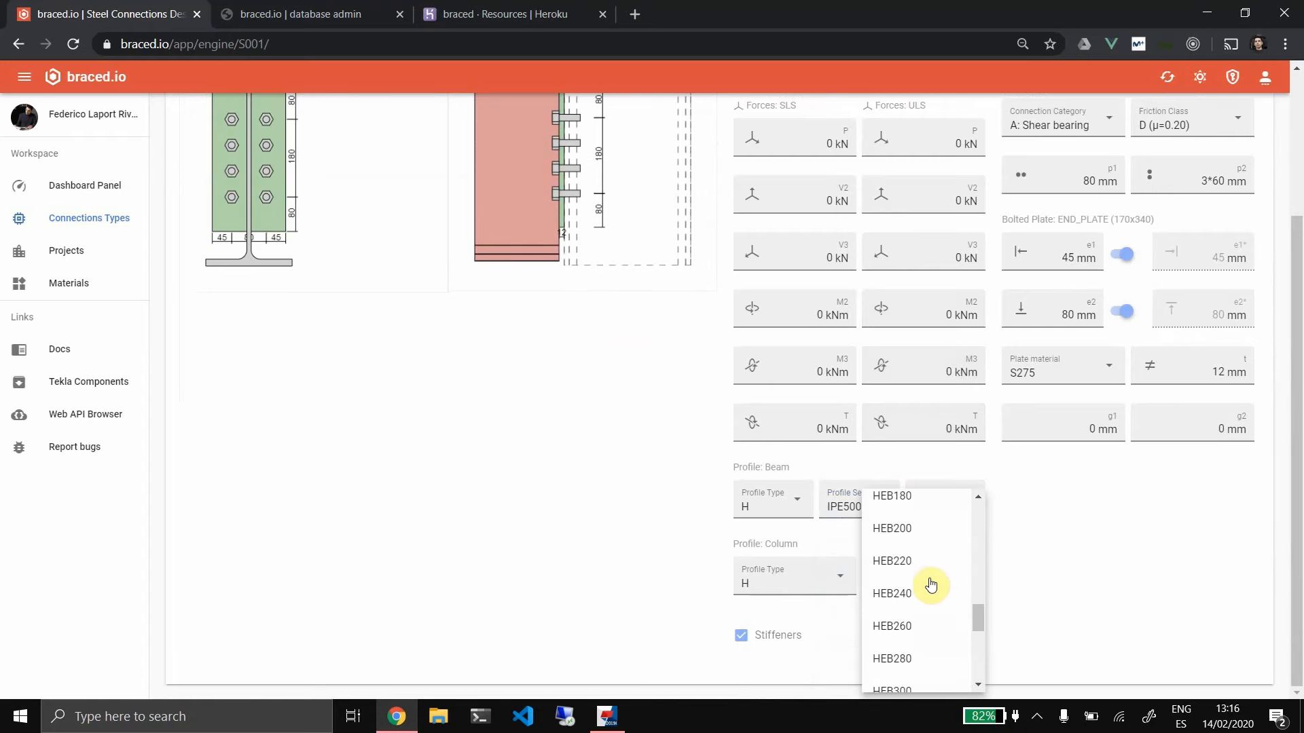
scroll(931, 584, down, 8)
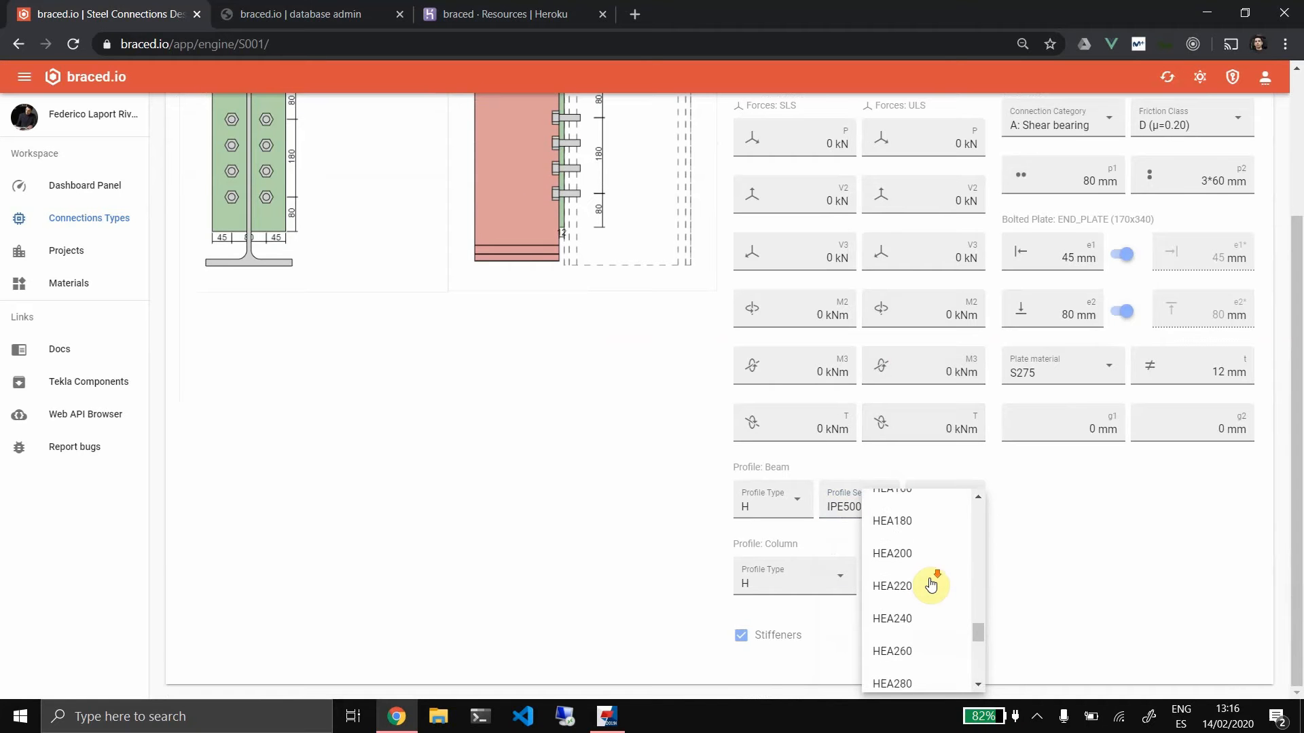
scroll(930, 585, down, 3)
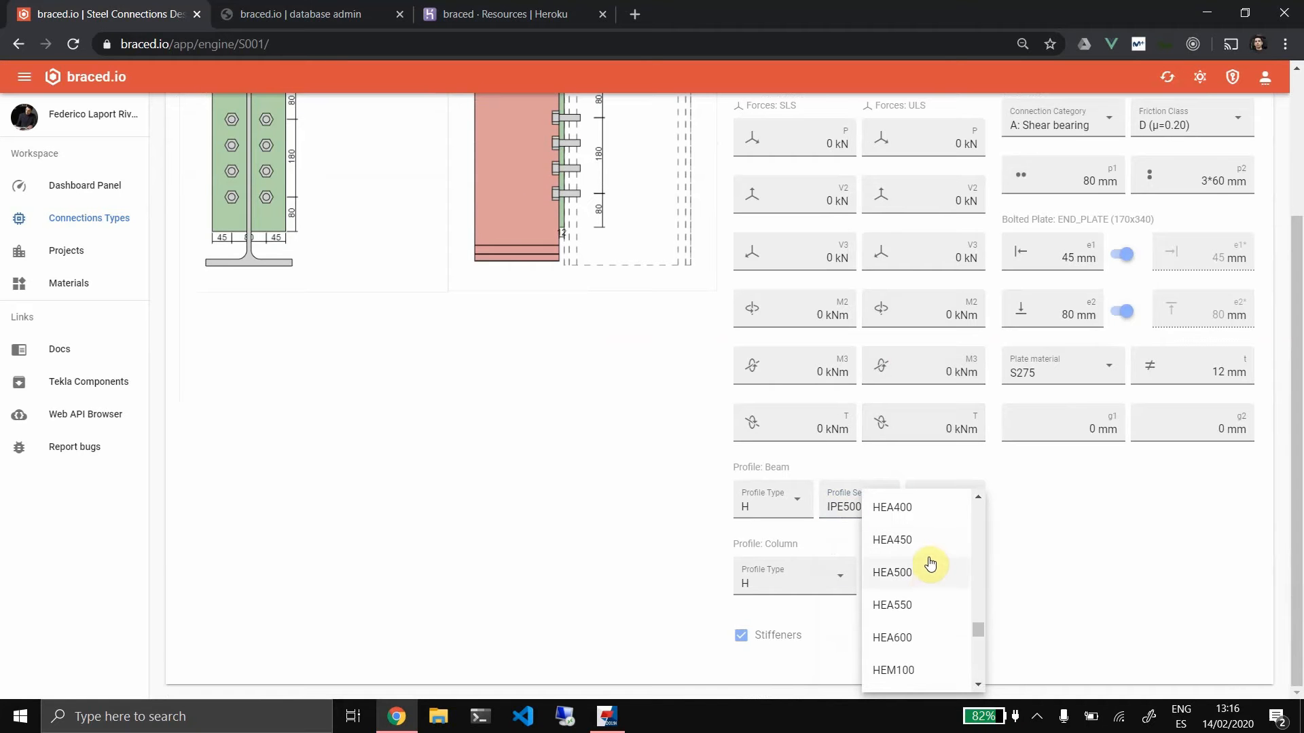
click(910, 507)
Set the vertical bolt spacing p2 to 5*70 mm
scroll(823, 455, up, 1)
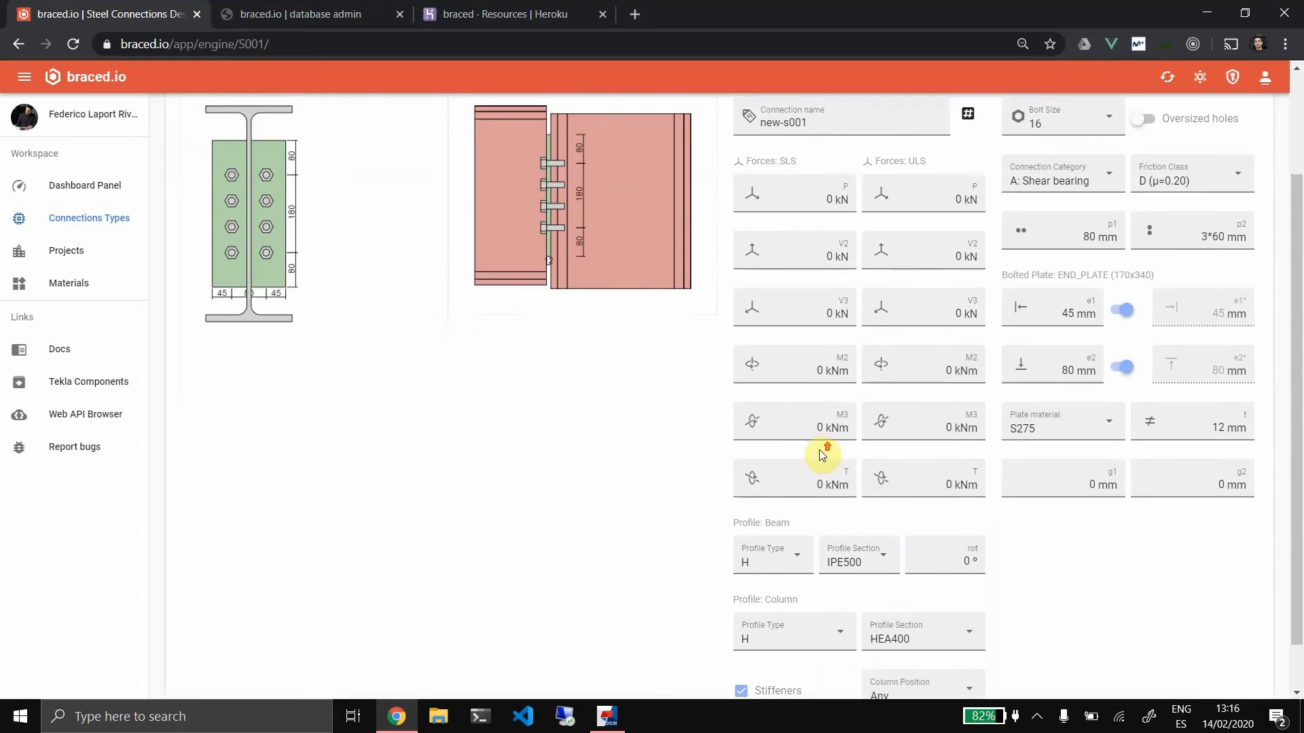
scroll(822, 455, up, 1)
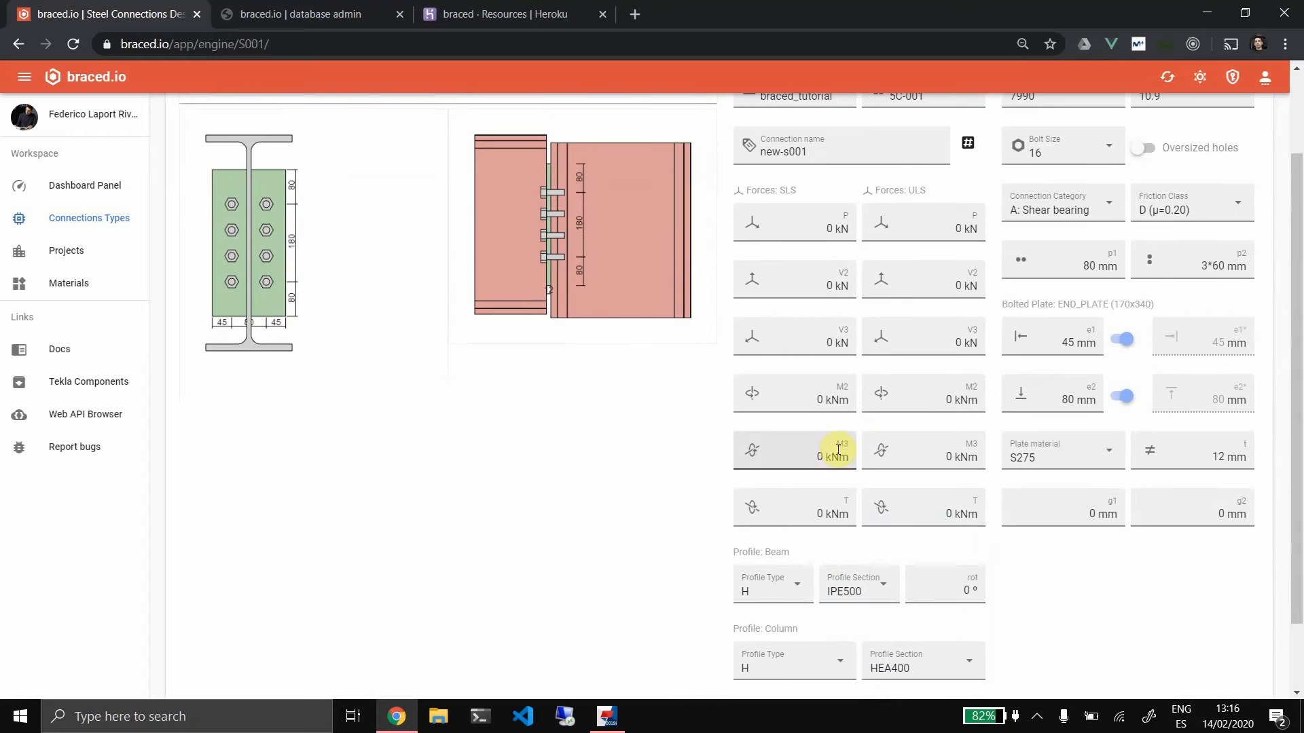
click(1210, 264)
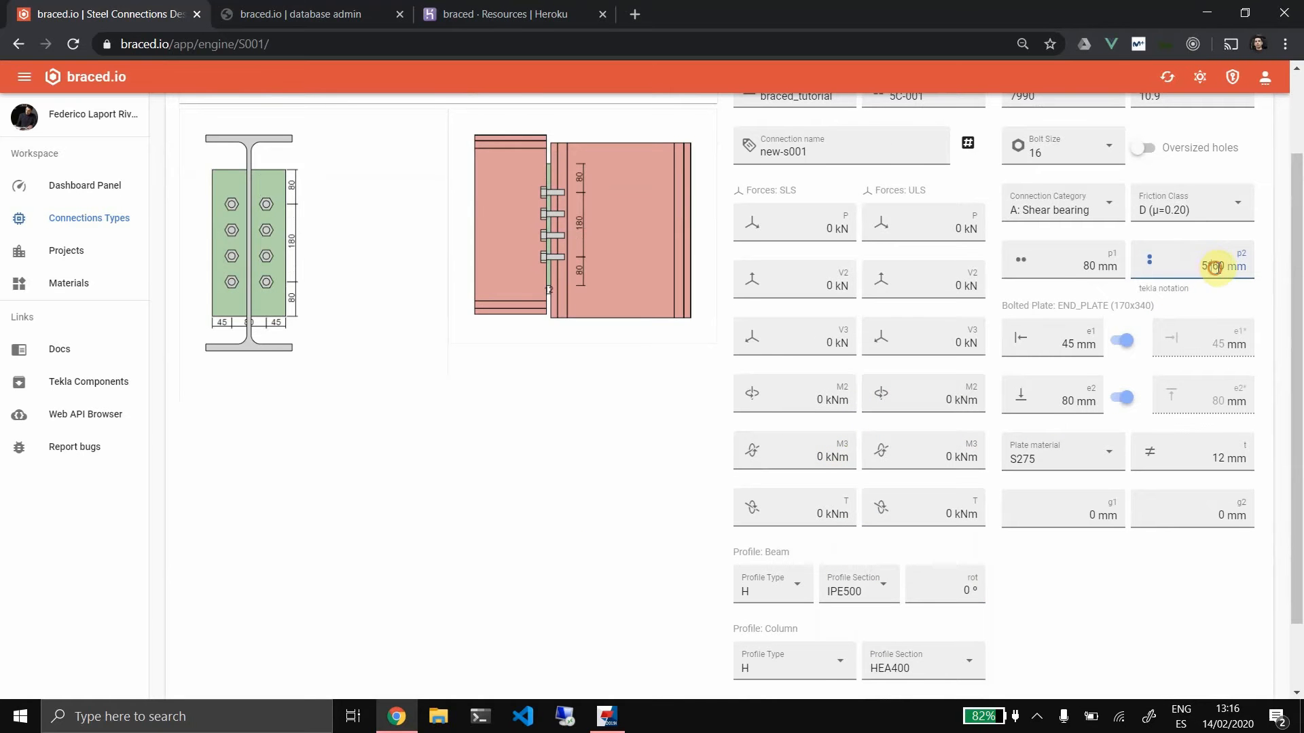
text(7)
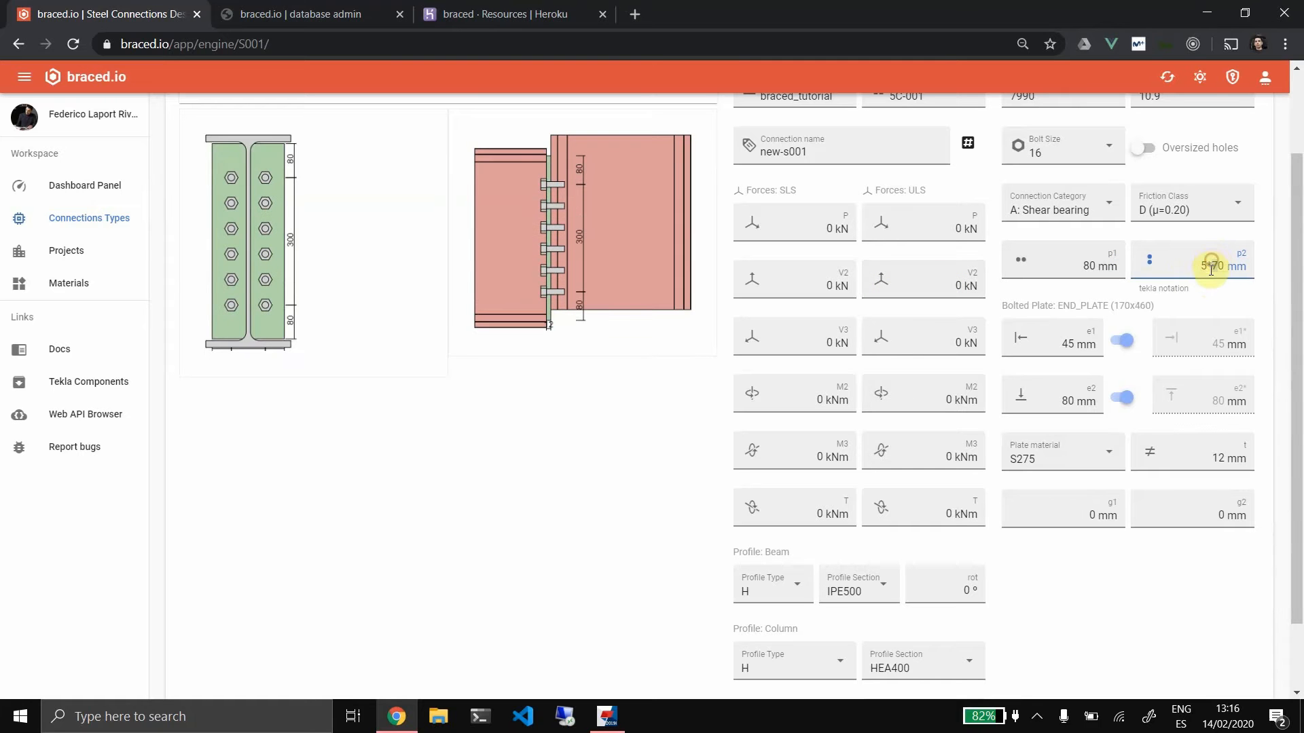
Set the vertical bolt spacing p2 to 5*80 mm and the end plate's edge distance e1 to 70 mm
key(BackSpace)
text(8)
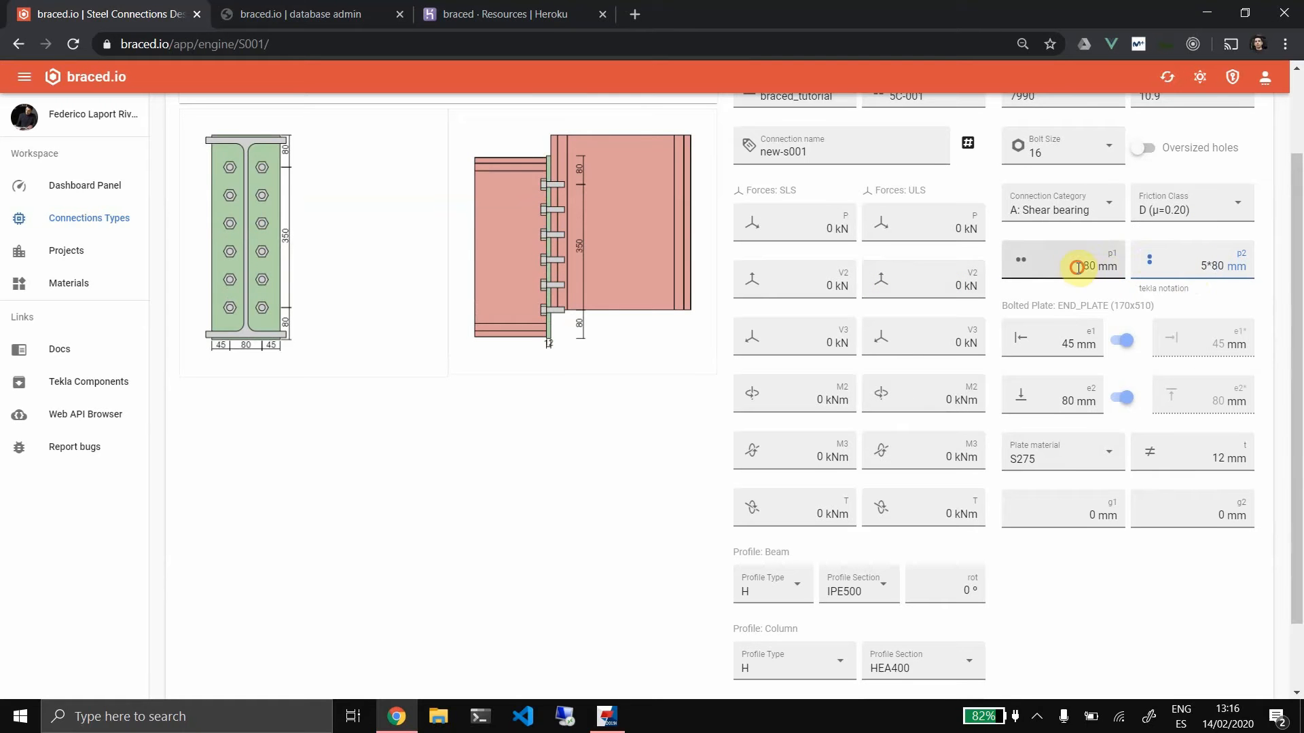
click(1078, 343)
text(60)
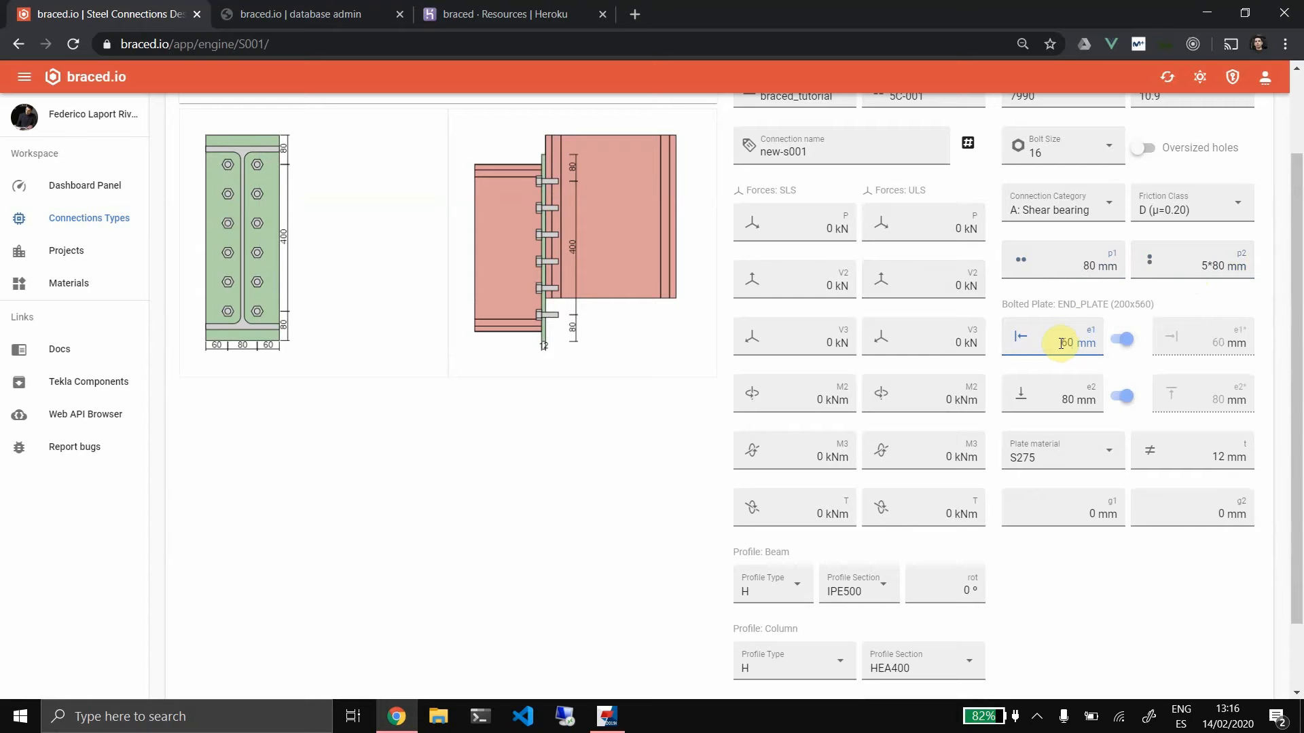
key(BackSpace)
text(5)
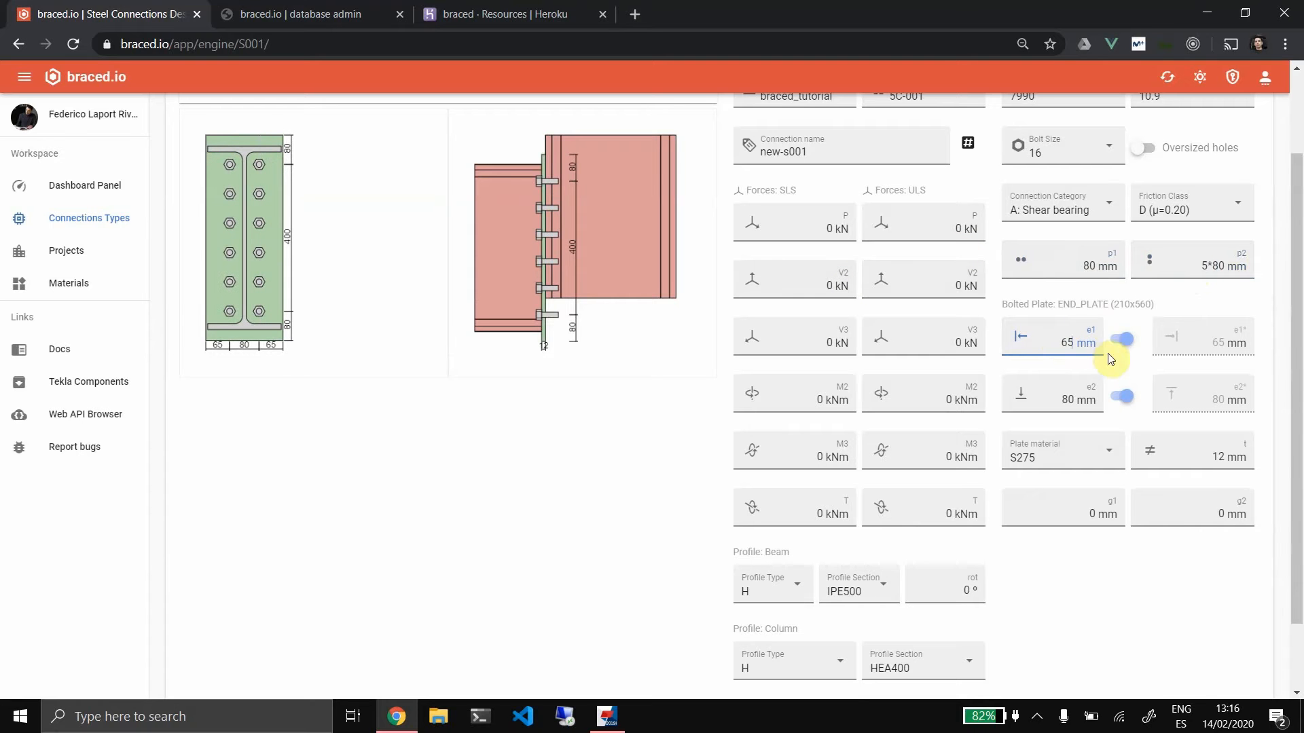
key(BackSpace)
key(BackSpace)
text(70)
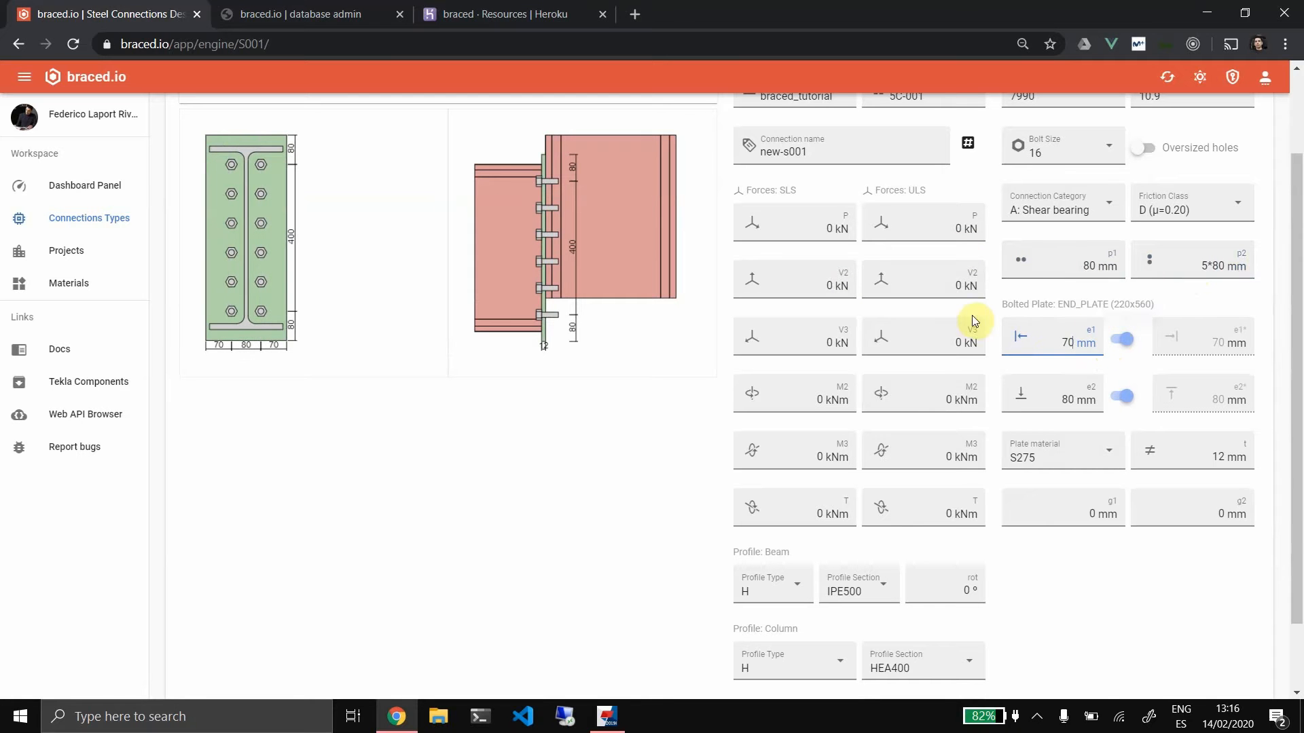
Set the end plate's edge distance e2 to 75 mm and save the connection
double_click(1054, 400)
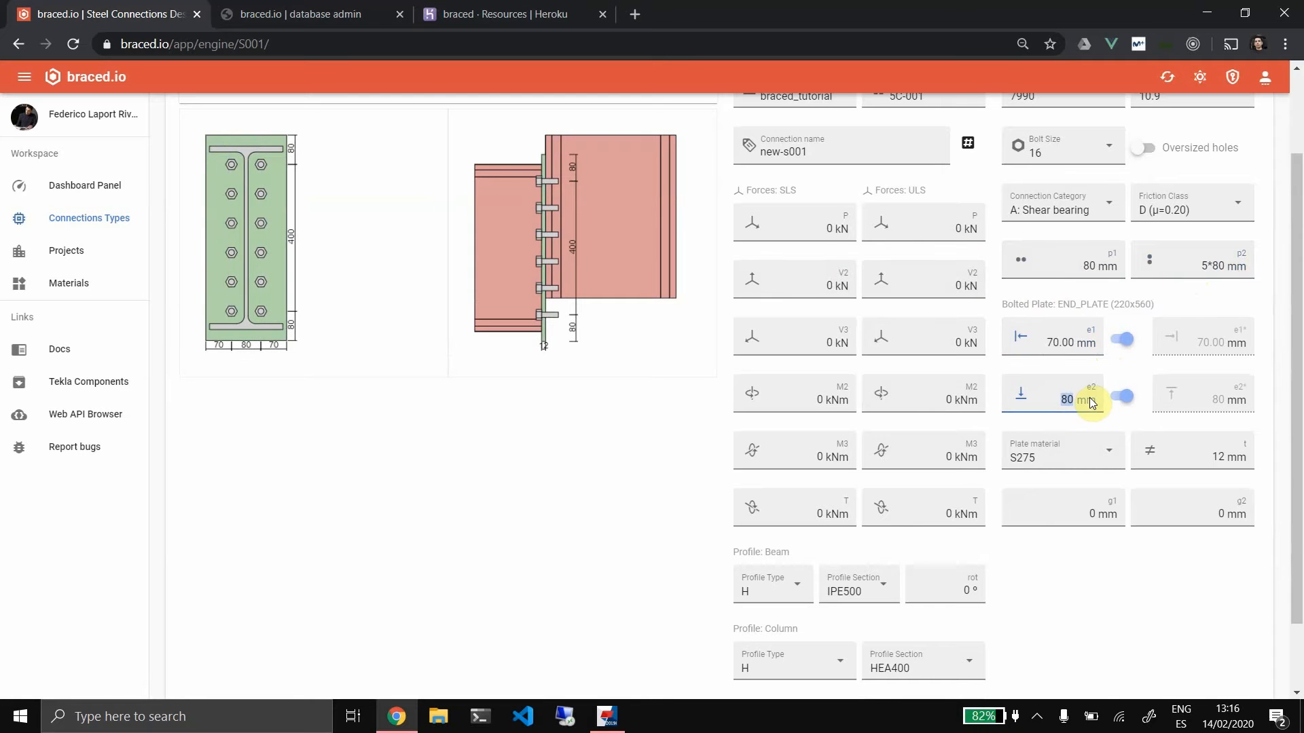
text(75)
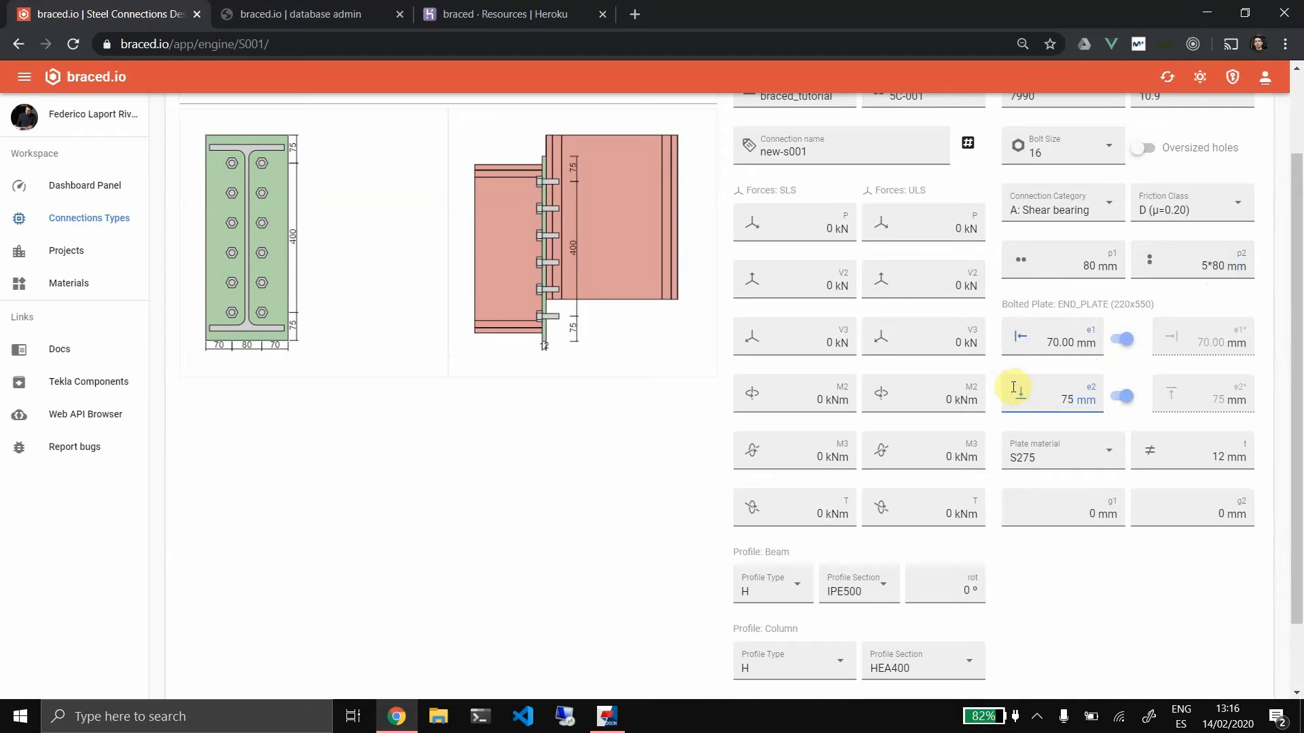
scroll(903, 335, up, 1)
scroll(873, 430, down, 2)
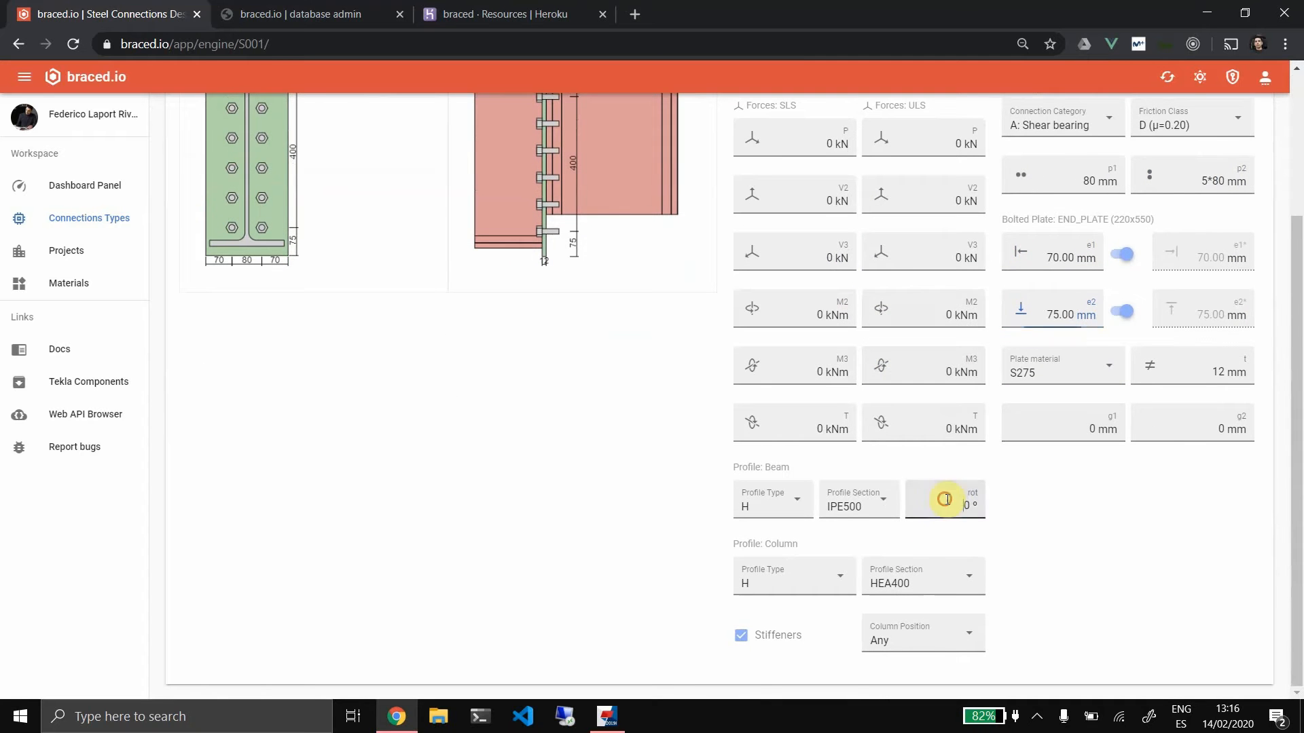
scroll(990, 502, up, 3)
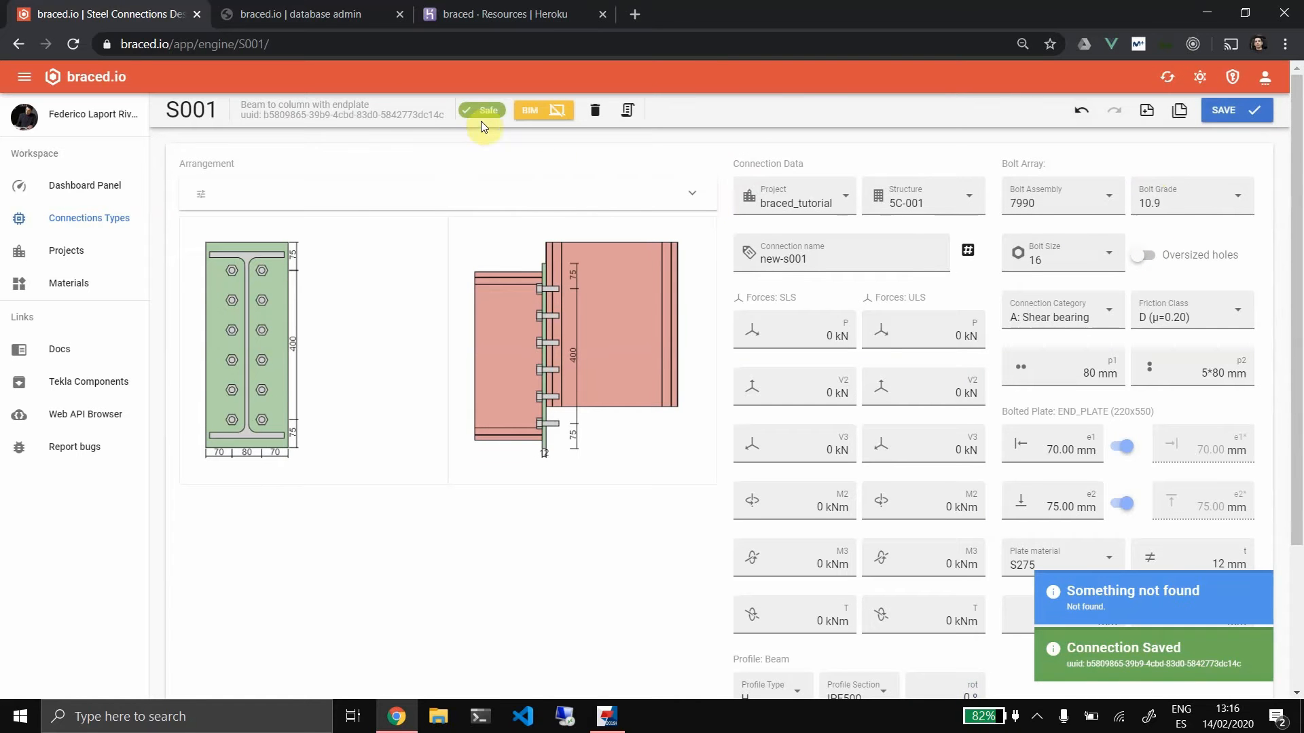
Download the connection's design report as TXT, read it through to the last check and close it
click(626, 110)
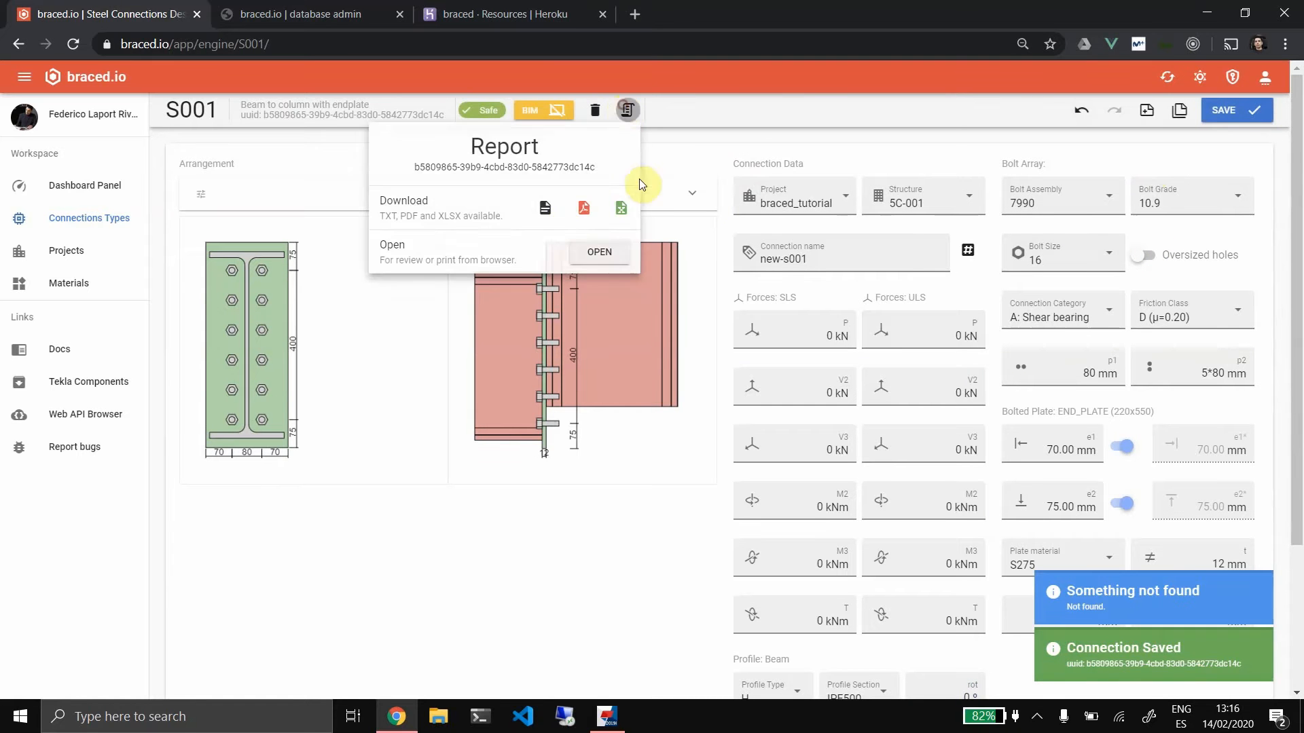
click(538, 209)
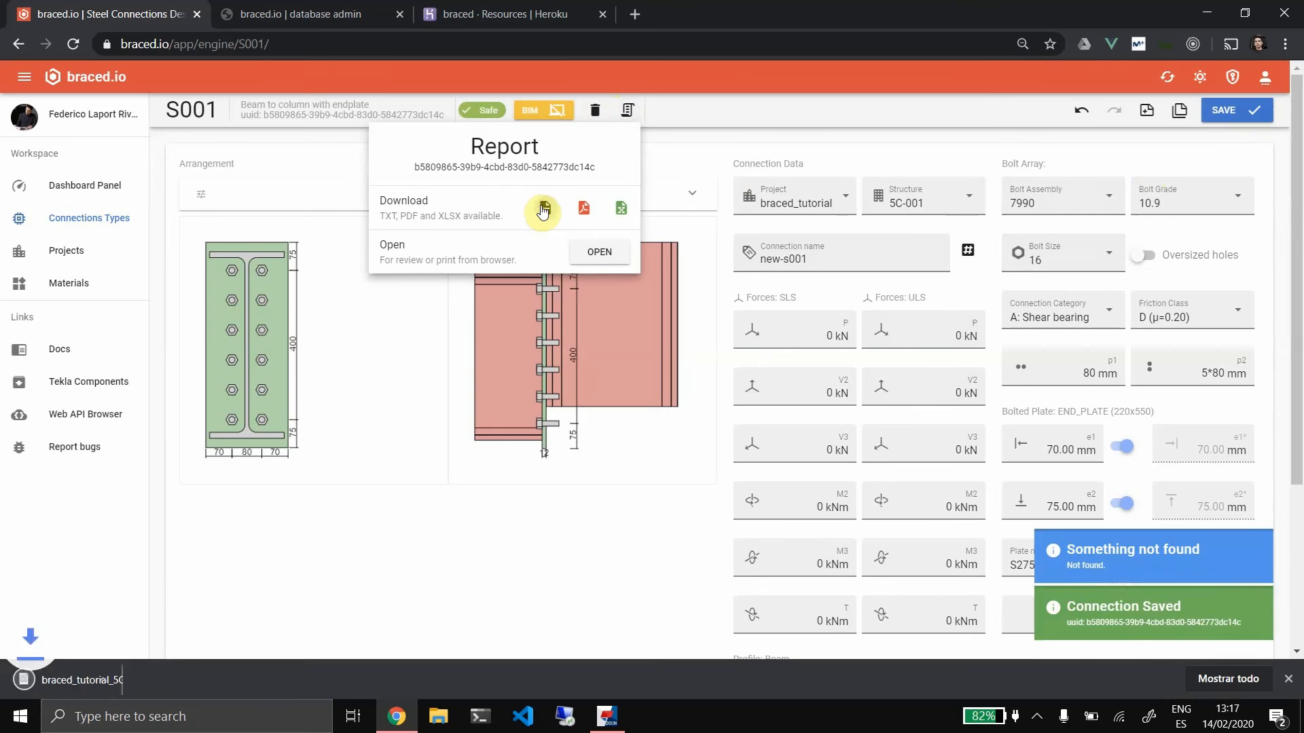
click(86, 677)
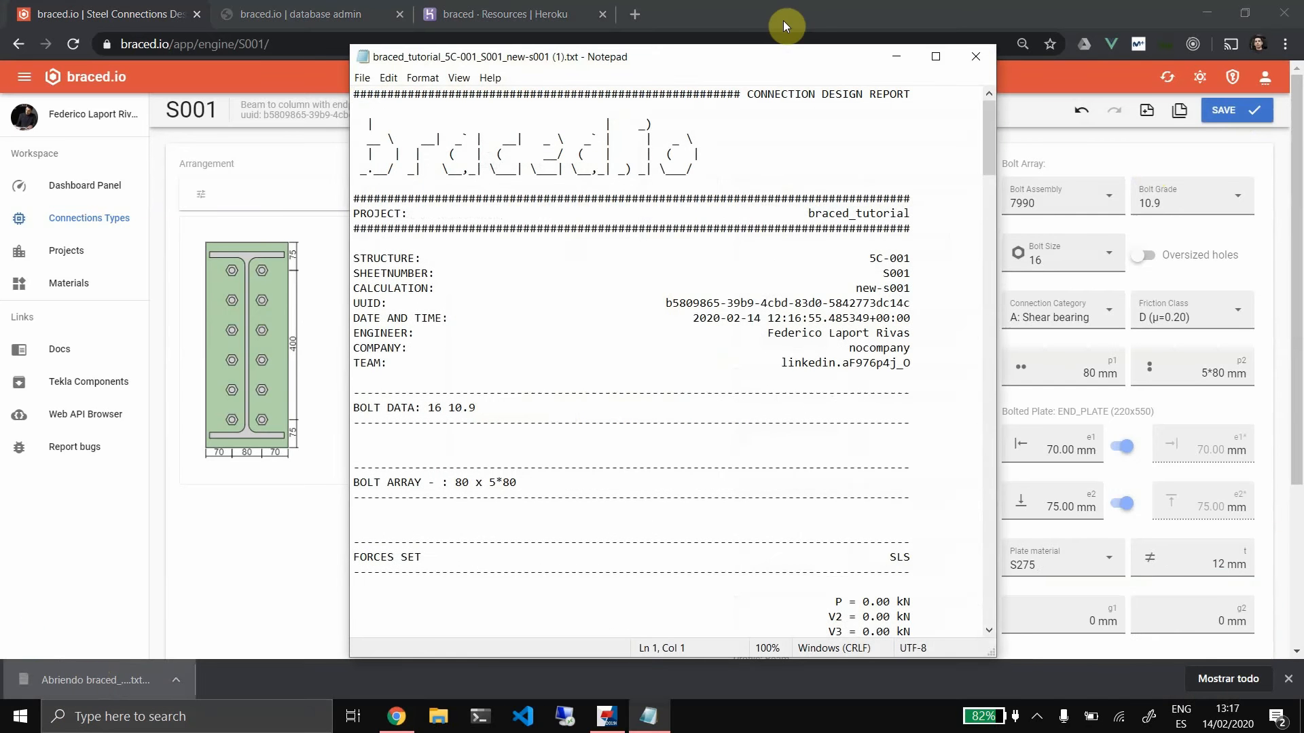
drag(984, 133, 1017, 580)
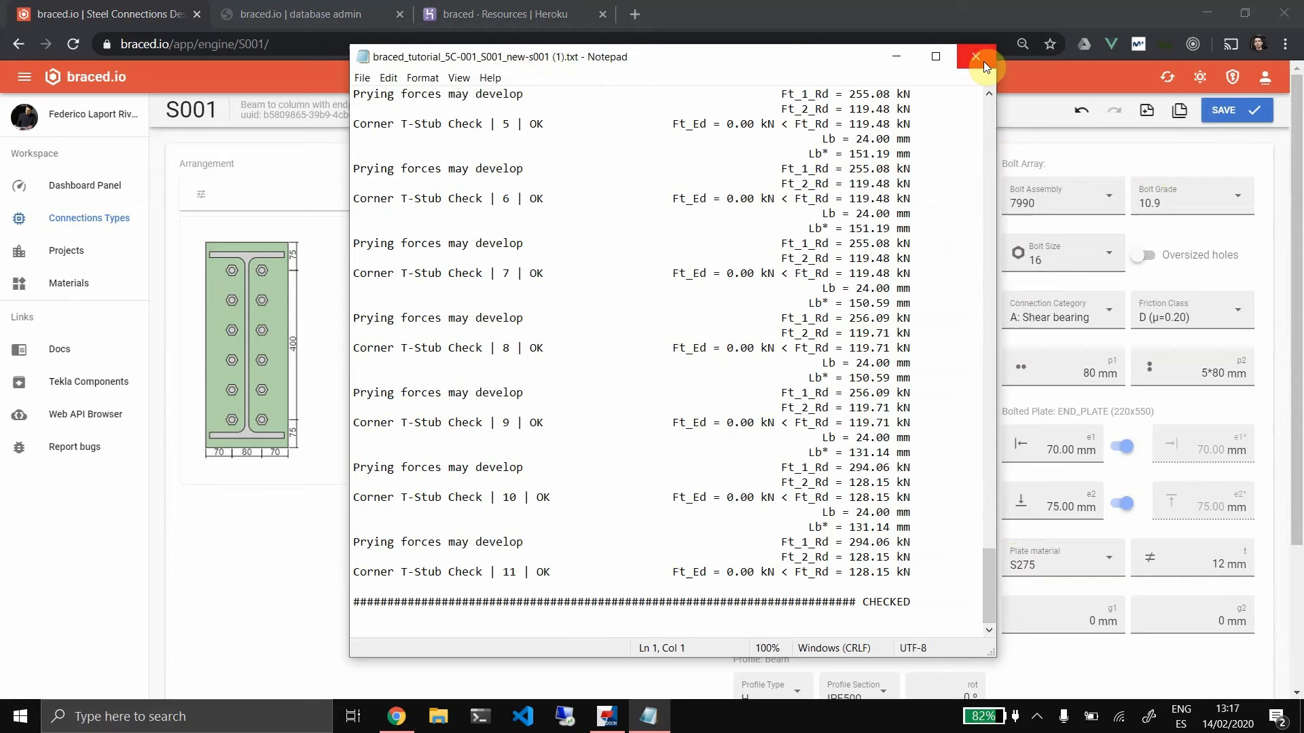
click(983, 61)
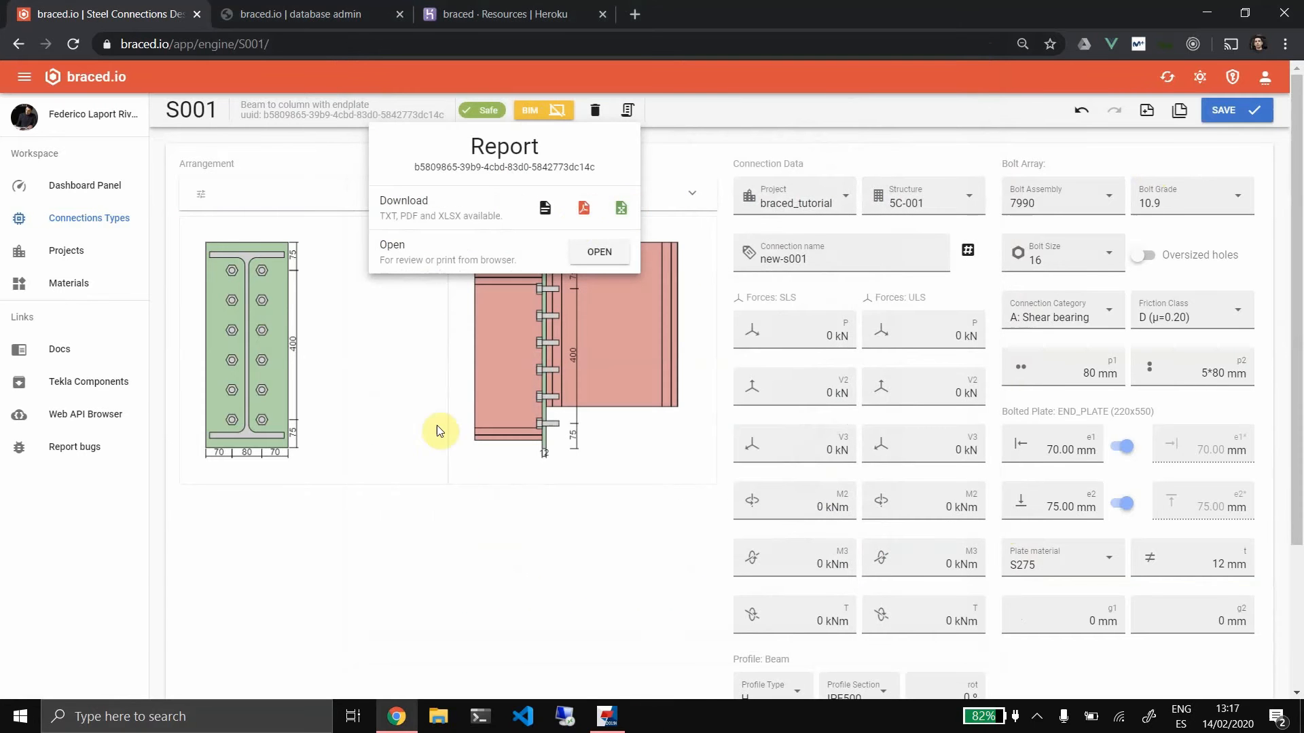
click(404, 476)
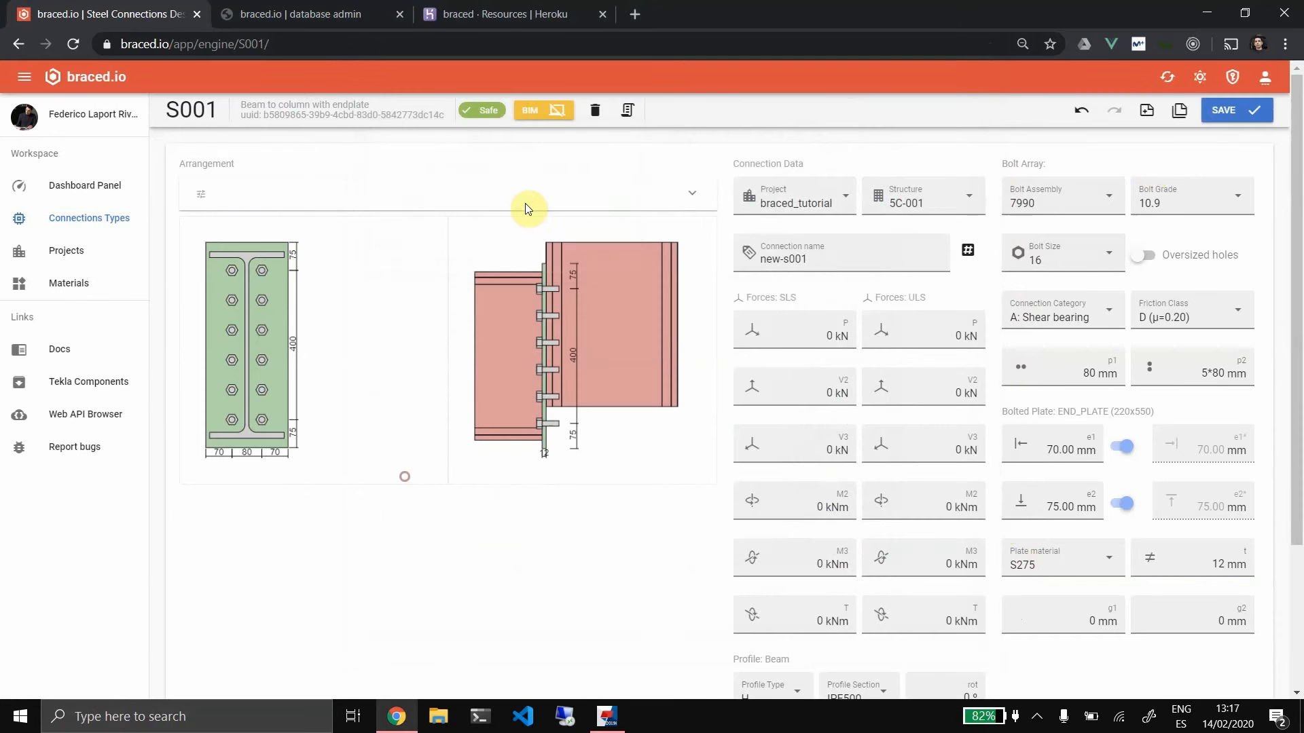
Publish the connection to the BIM plugins, switch to Tekla Structures and open the S001 component at the beam-to-column joint
click(546, 110)
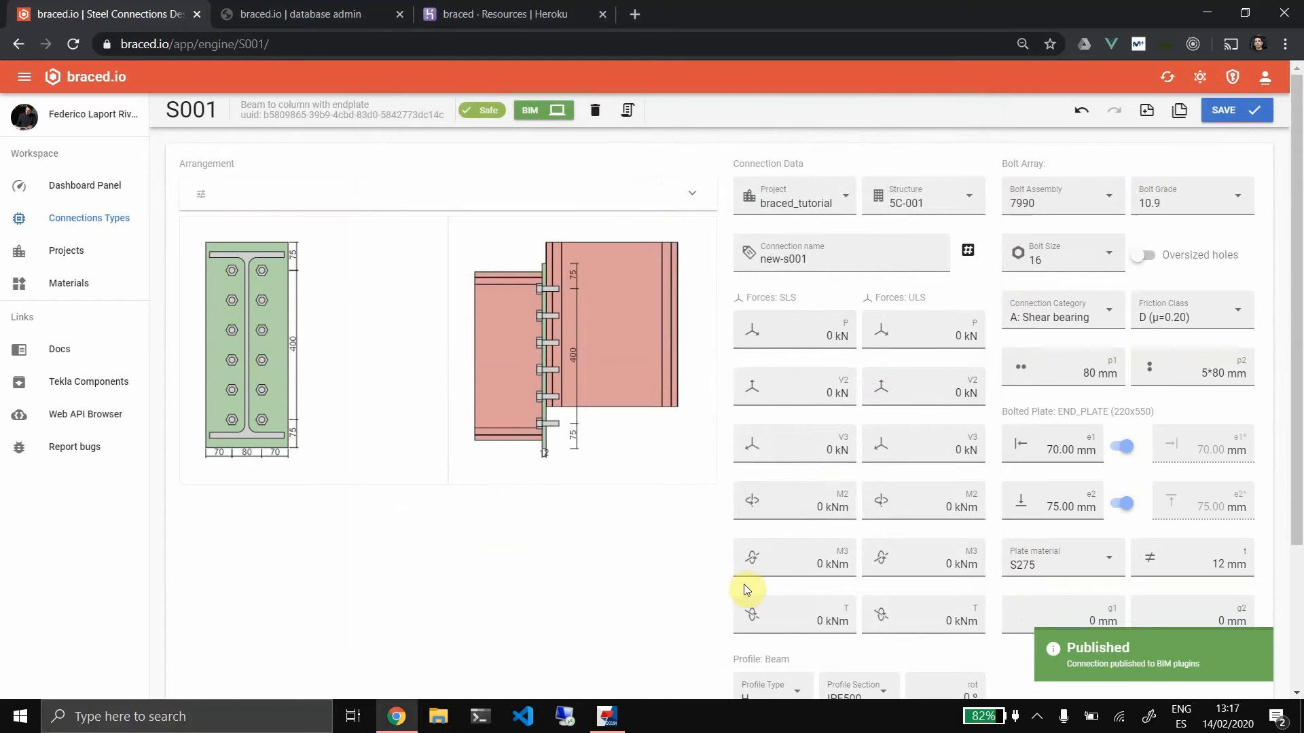
click(609, 717)
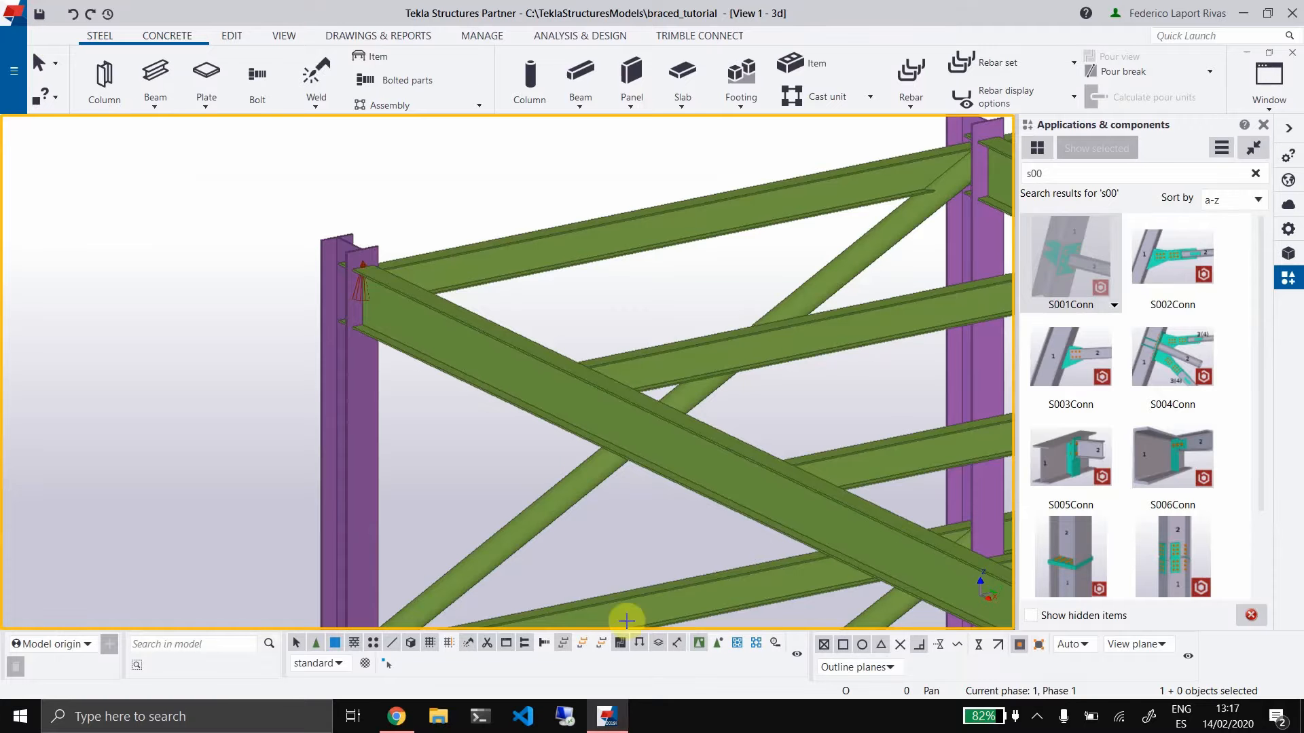
double_click(354, 292)
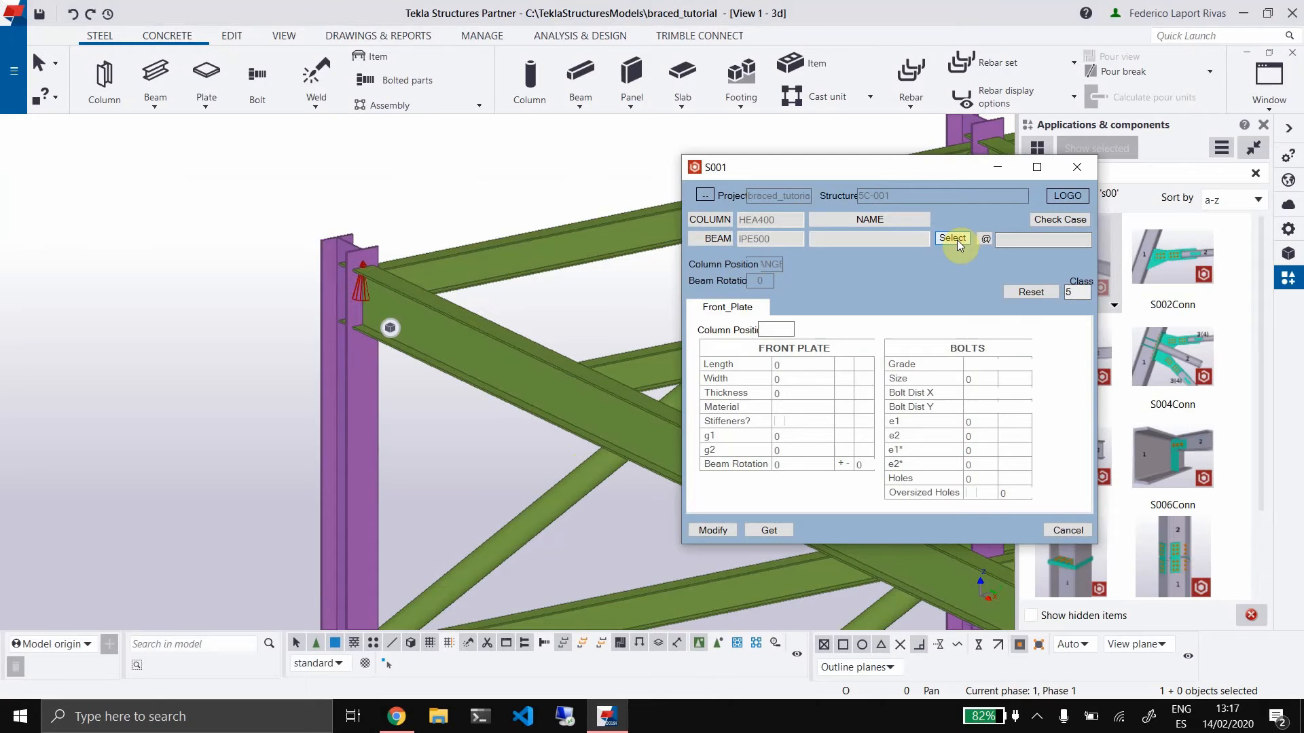
Assign the published connection new-s001 to the S001 component, apply it to the joint and close the component's settings
click(953, 239)
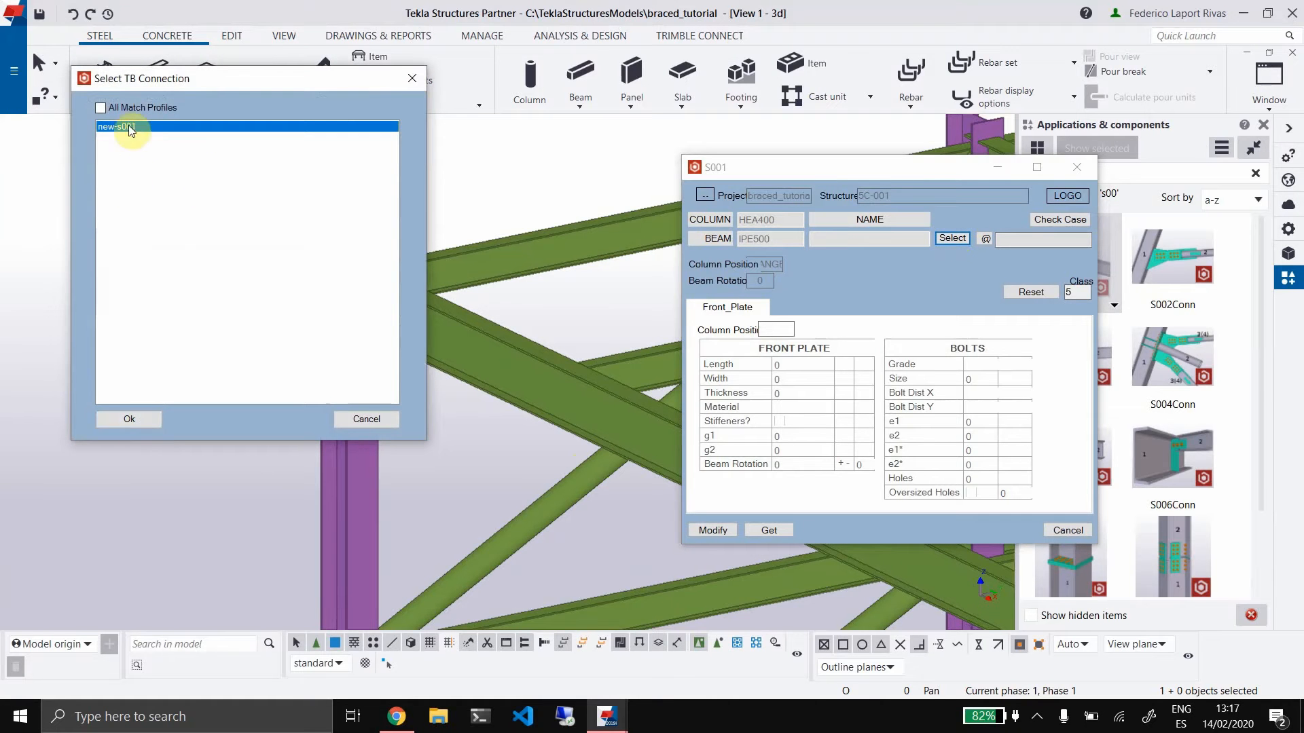
click(148, 421)
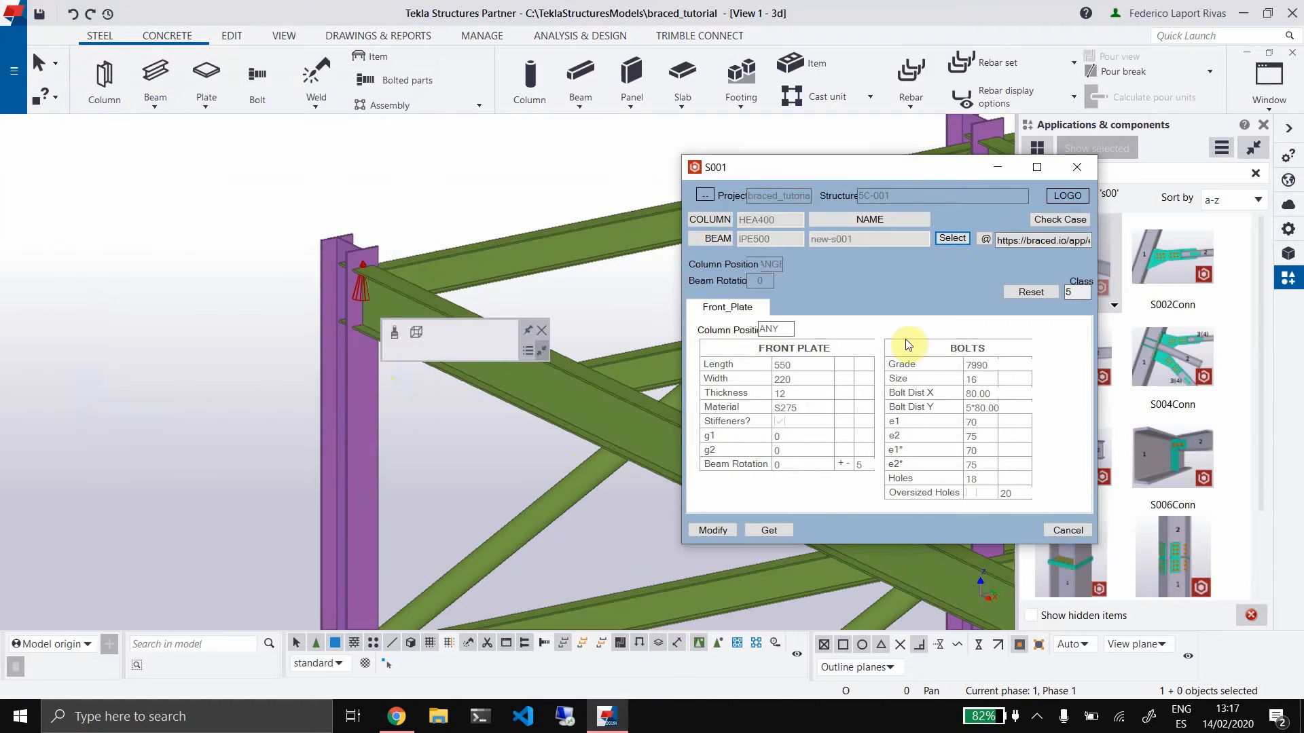
click(715, 529)
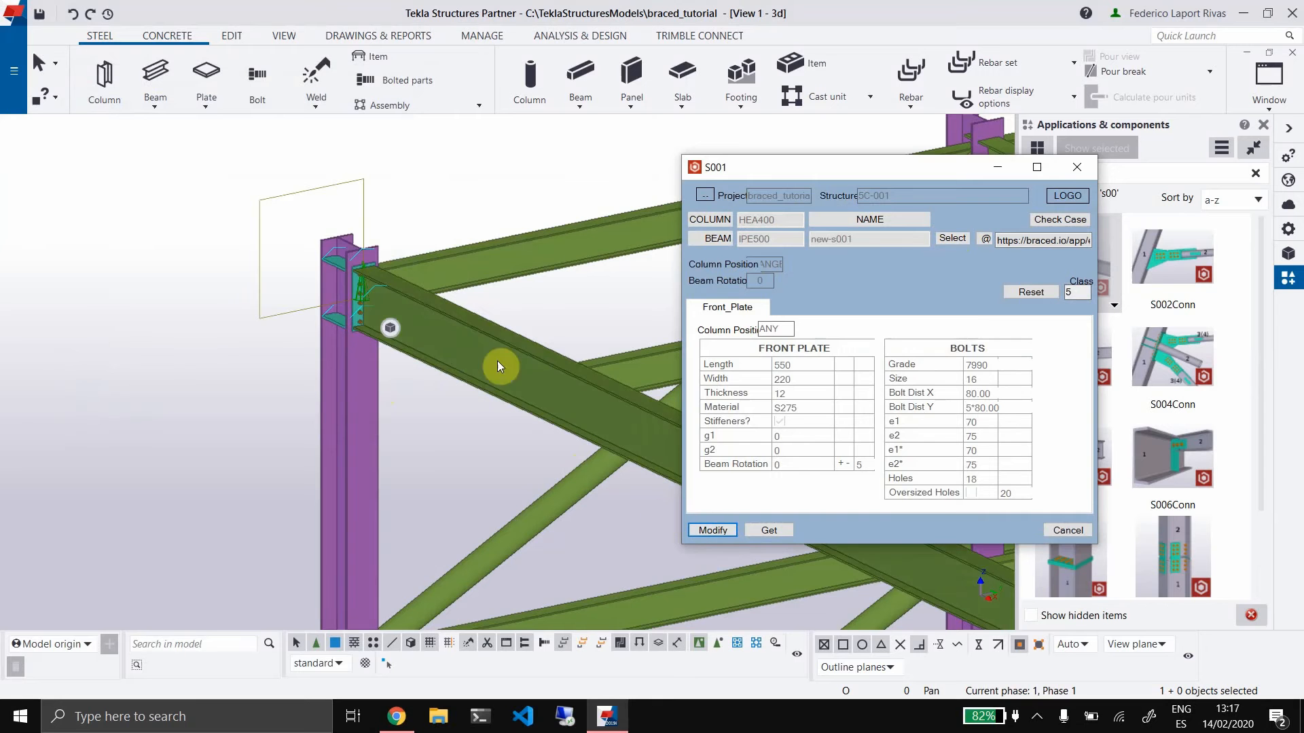
click(1077, 167)
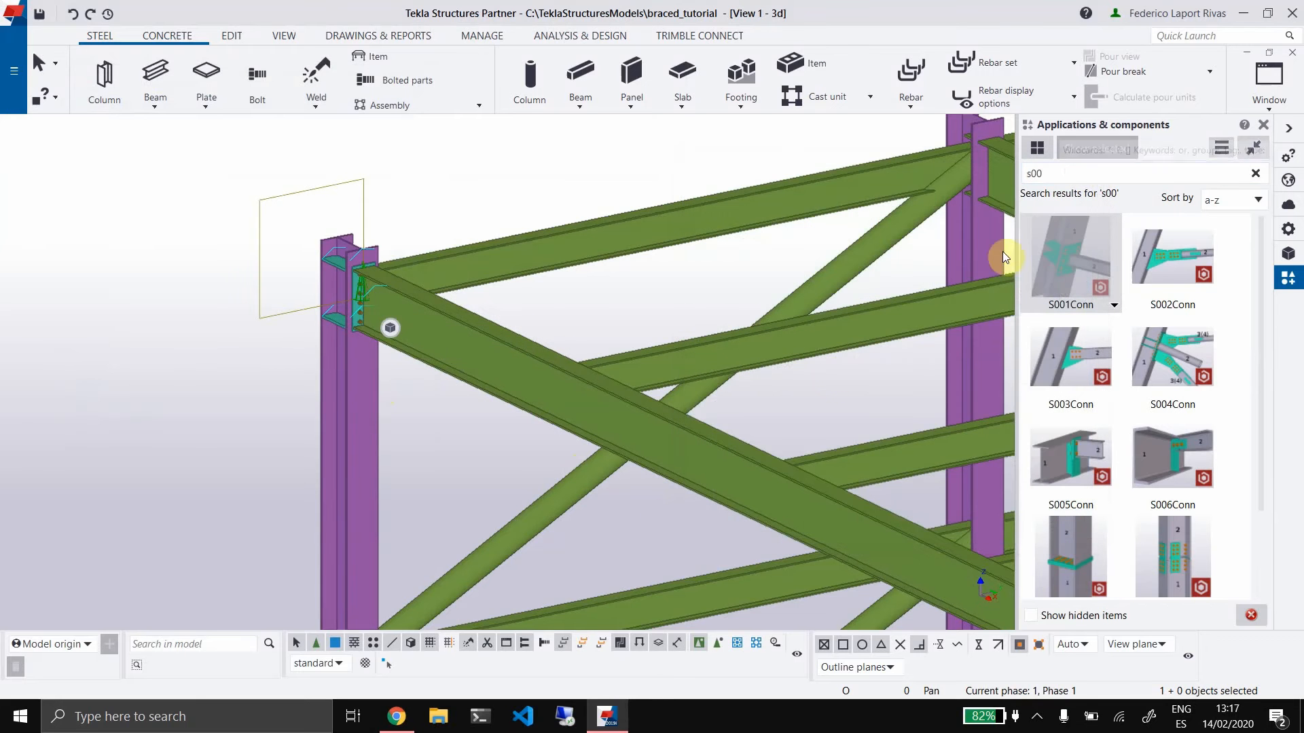
Examine the applied endplate joint and the profile and end position of the other beam framing into the same column
scroll(347, 288, up, 2)
scroll(340, 290, up, 3)
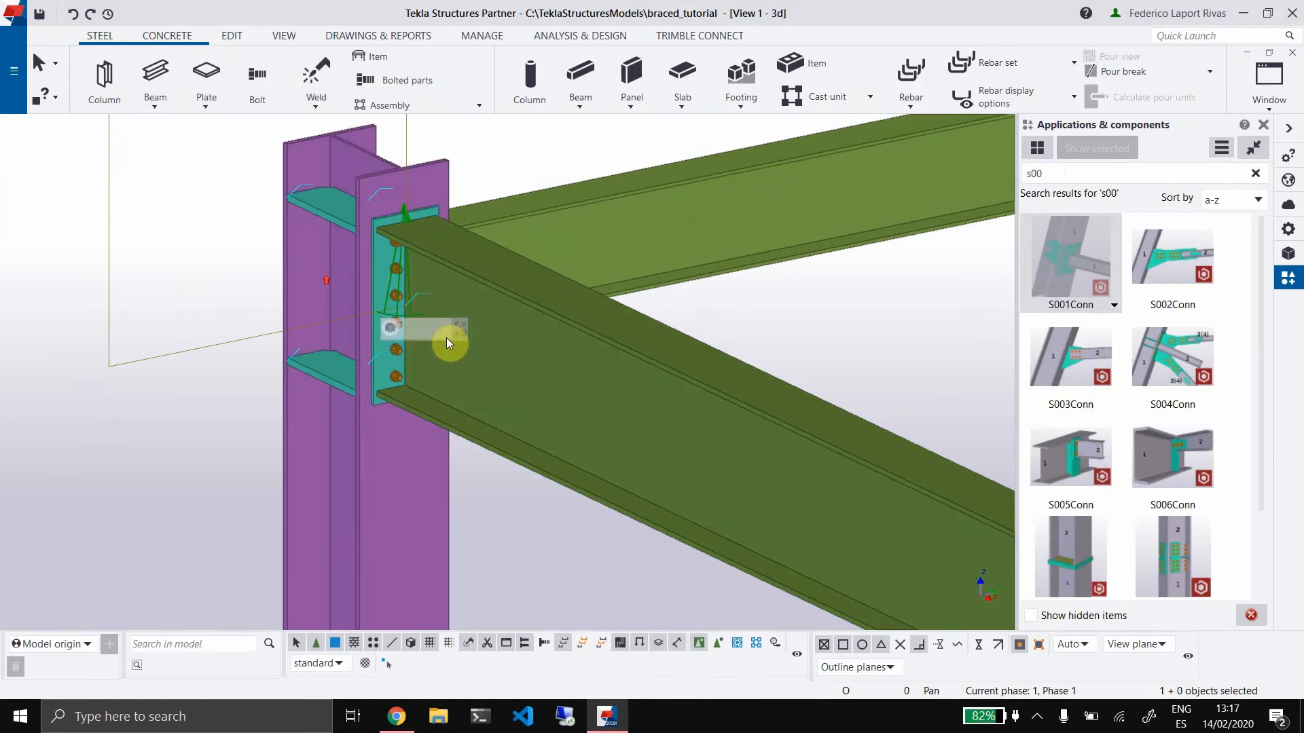
key(alt+Tab)
click(607, 717)
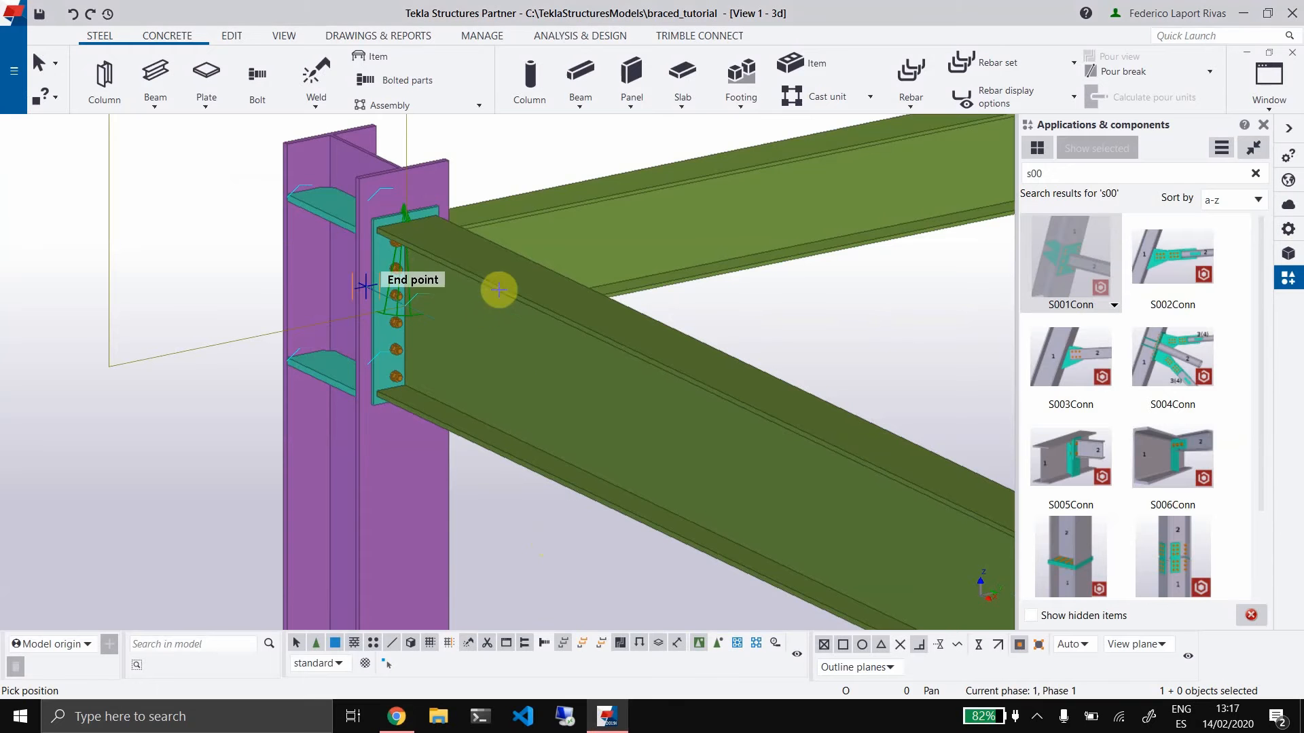
scroll(474, 312, down, 2)
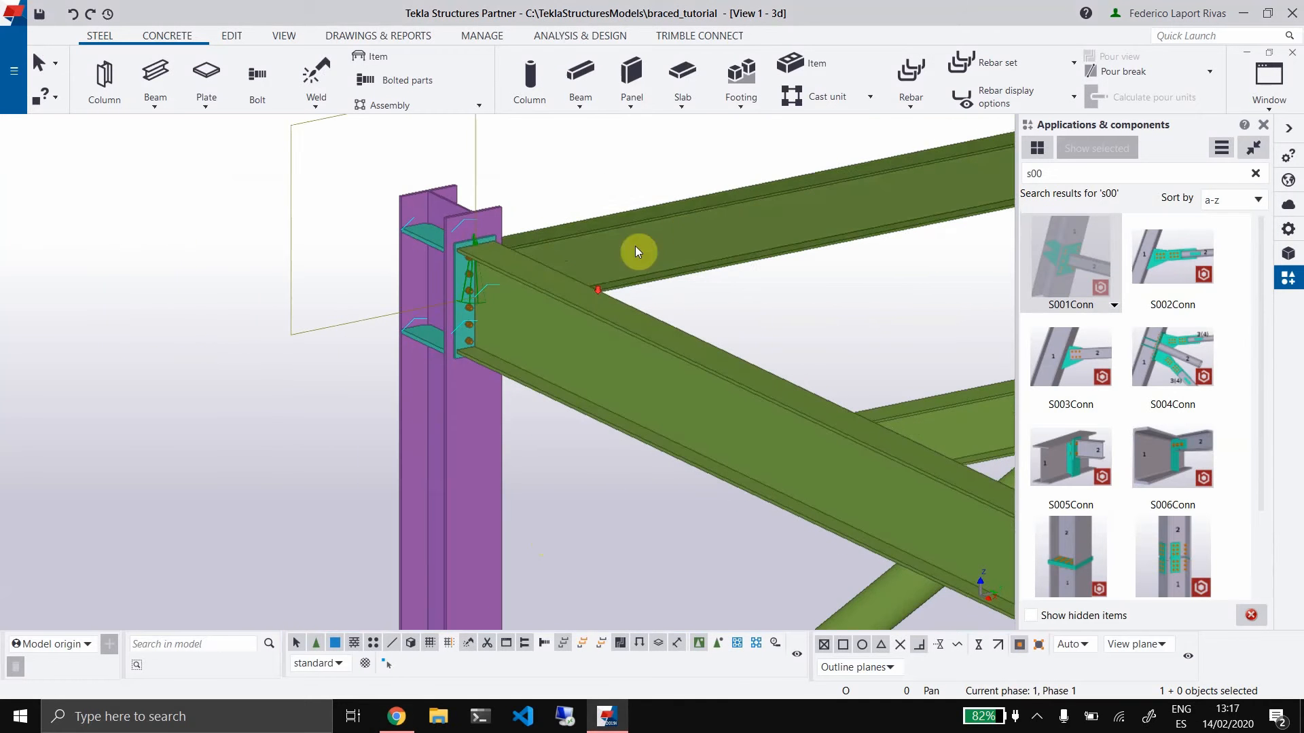
click(711, 201)
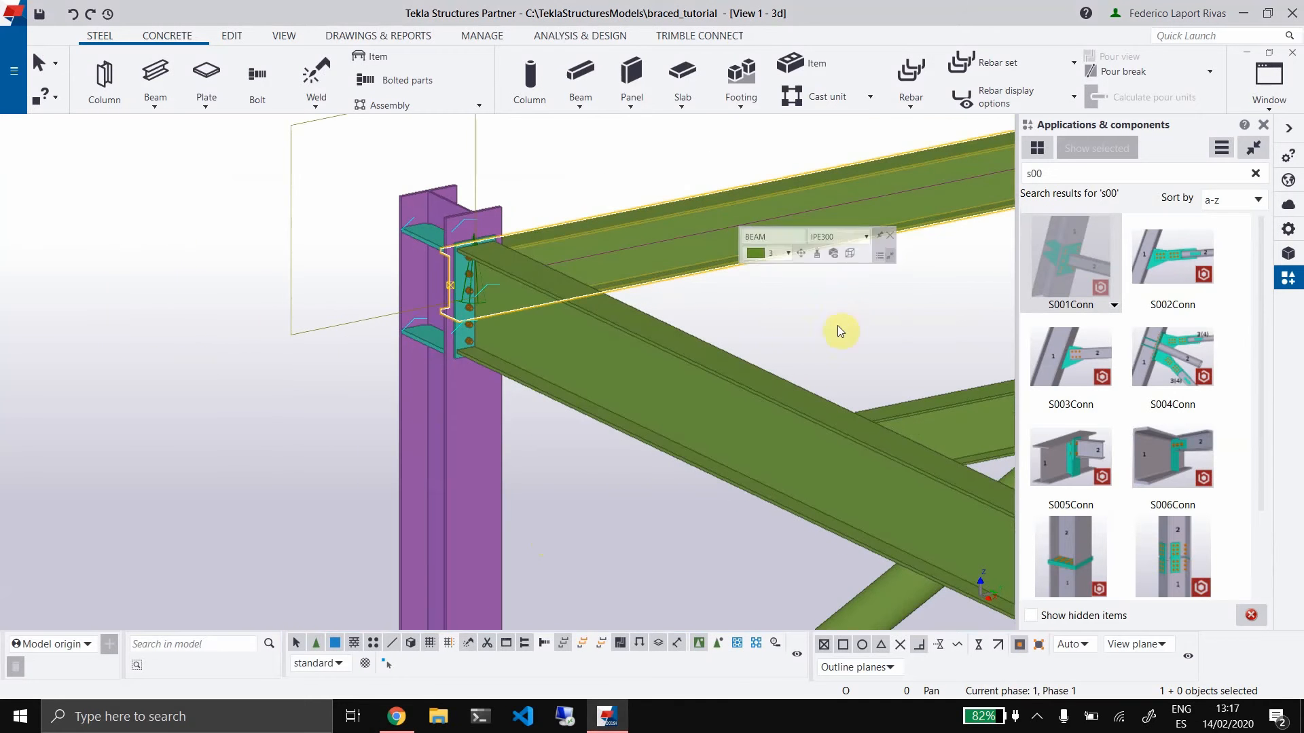
mouse_move(837, 324)
ctrl+middle_down()
mouse_move(771, 334)
mouse_move(765, 302)
mouse_move(573, 161)
mouse_move(741, 151)
mouse_move(736, 355)
mouse_move(763, 387)
mouse_move(597, 384)
mouse_move(604, 321)
mouse_move(697, 317)
mouse_move(573, 268)
mouse_move(539, 338)
mouse_move(495, 335)
mouse_move(601, 345)
mouse_move(564, 361)
mouse_move(457, 337)
mouse_move(509, 395)
mouse_move(722, 353)
mouse_move(561, 355)
mouse_move(373, 445)
mouse_move(315, 407)
mouse_move(579, 349)
mouse_move(570, 329)
mouse_move(480, 381)
mouse_move(698, 368)
mouse_move(495, 364)
mouse_move(518, 312)
ctrl+middle_up()
scroll(629, 330, up, 3)
scroll(618, 363, down, 2)
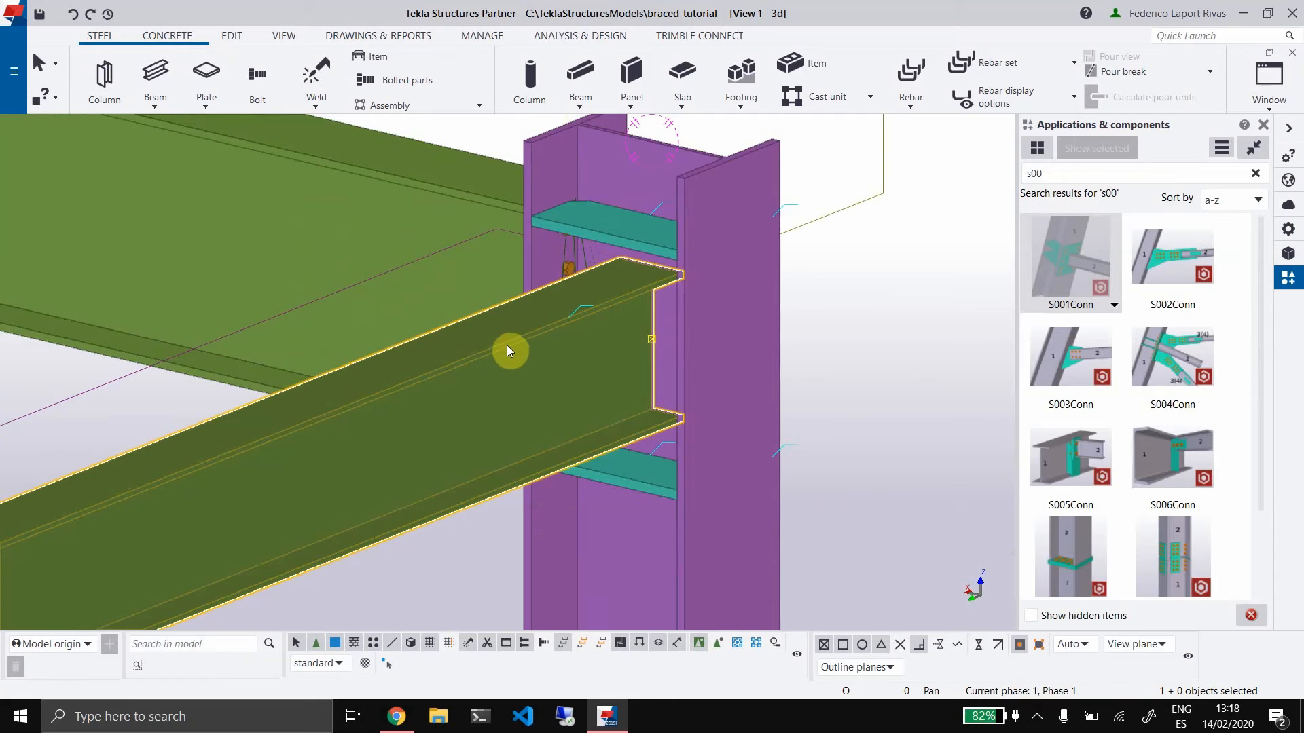
scroll(507, 344, down, 6)
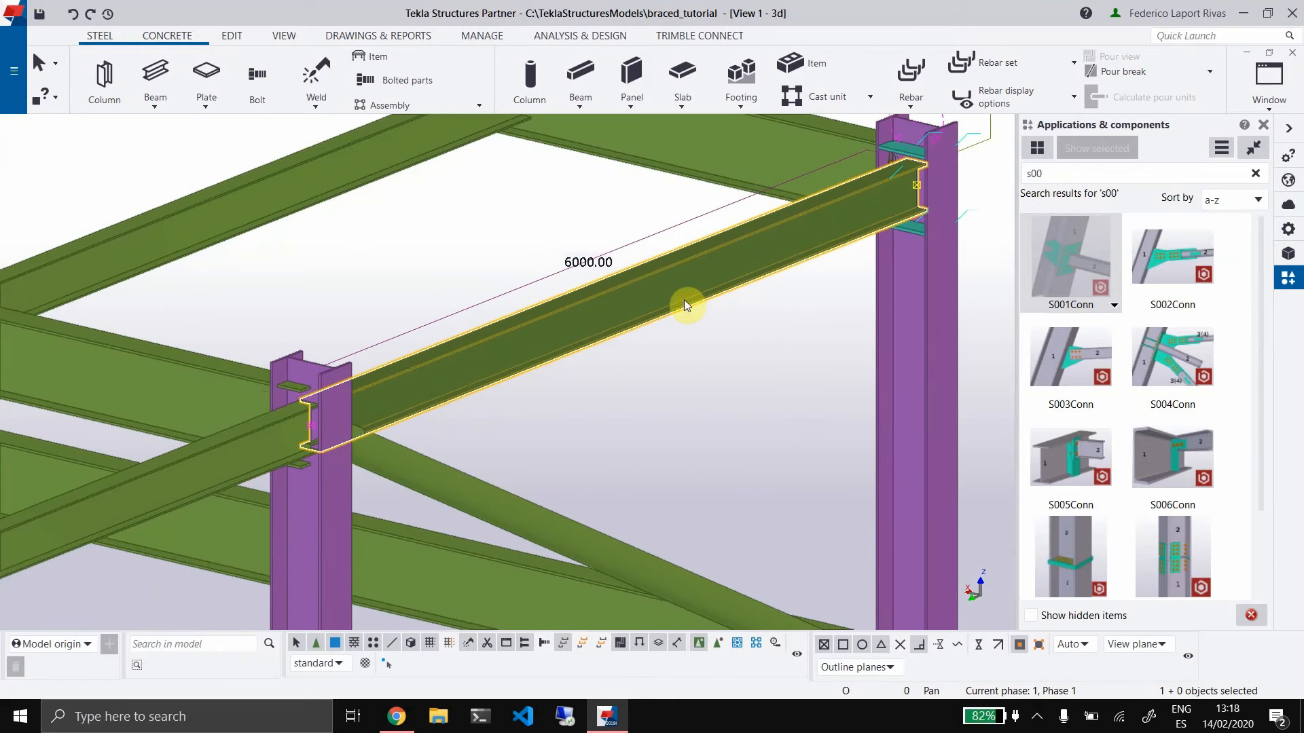
click(655, 313)
Switch to braced.io in Chrome, clone the S001 connection and set the clone's beam profile section to IPE300
click(397, 717)
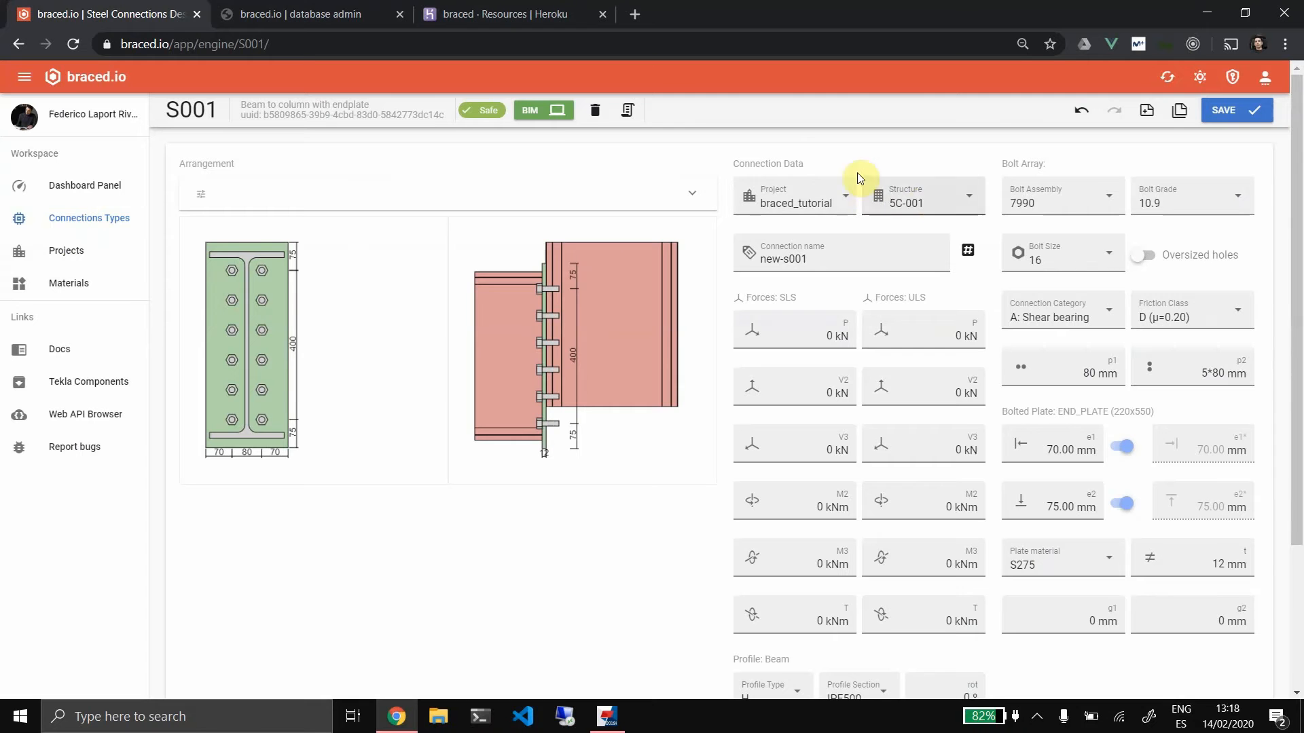
click(1181, 114)
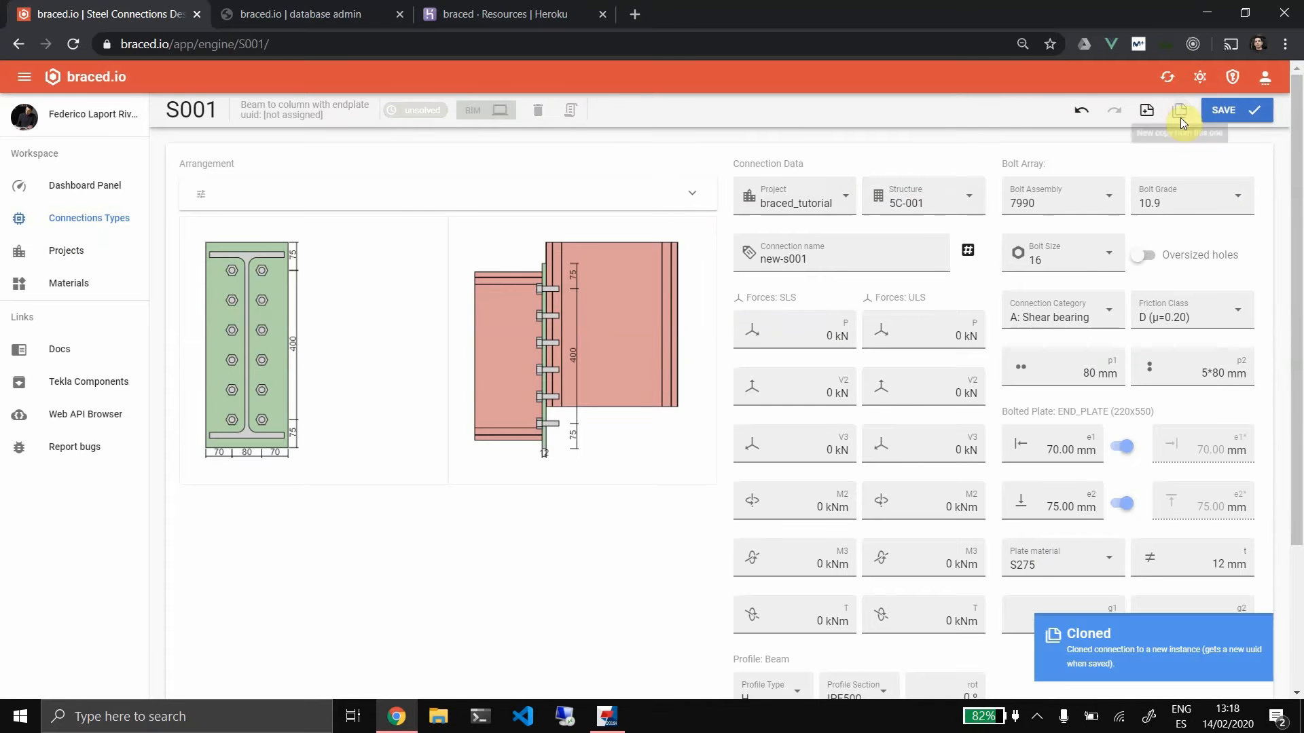
scroll(745, 451, down, 3)
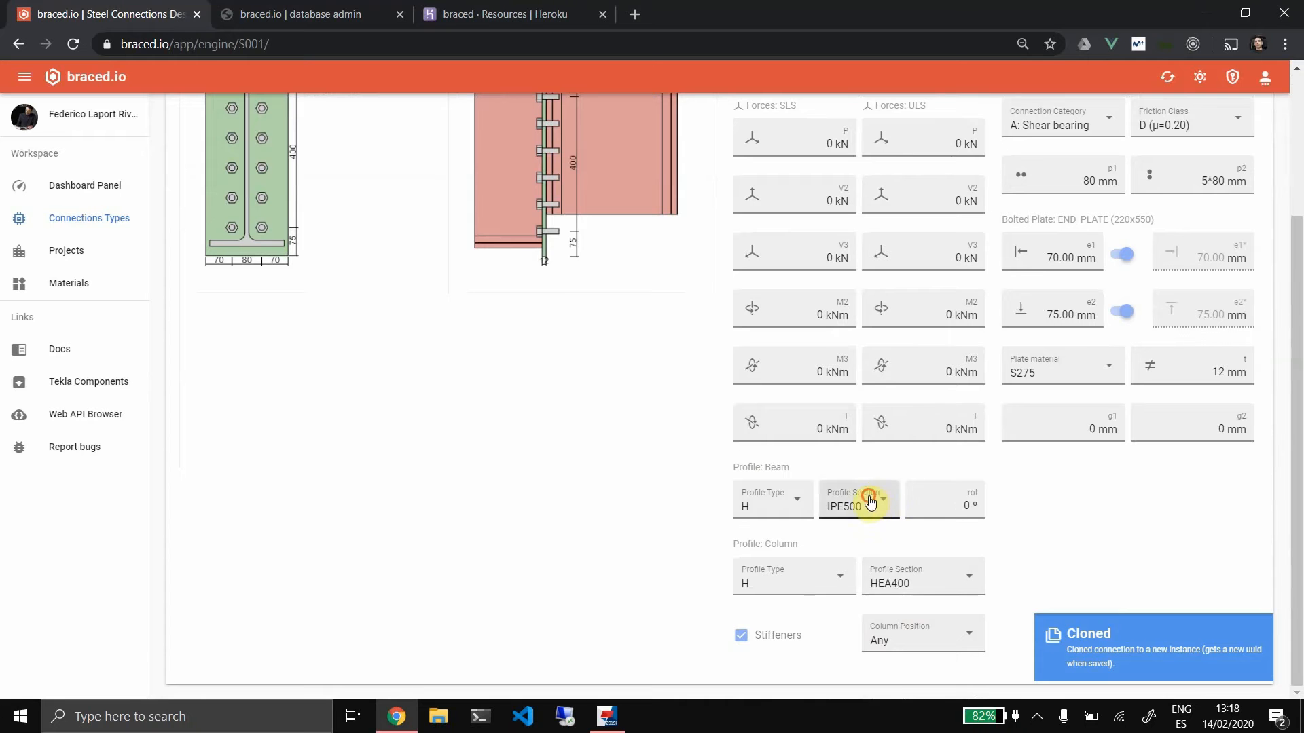
click(870, 501)
scroll(857, 554, up, 3)
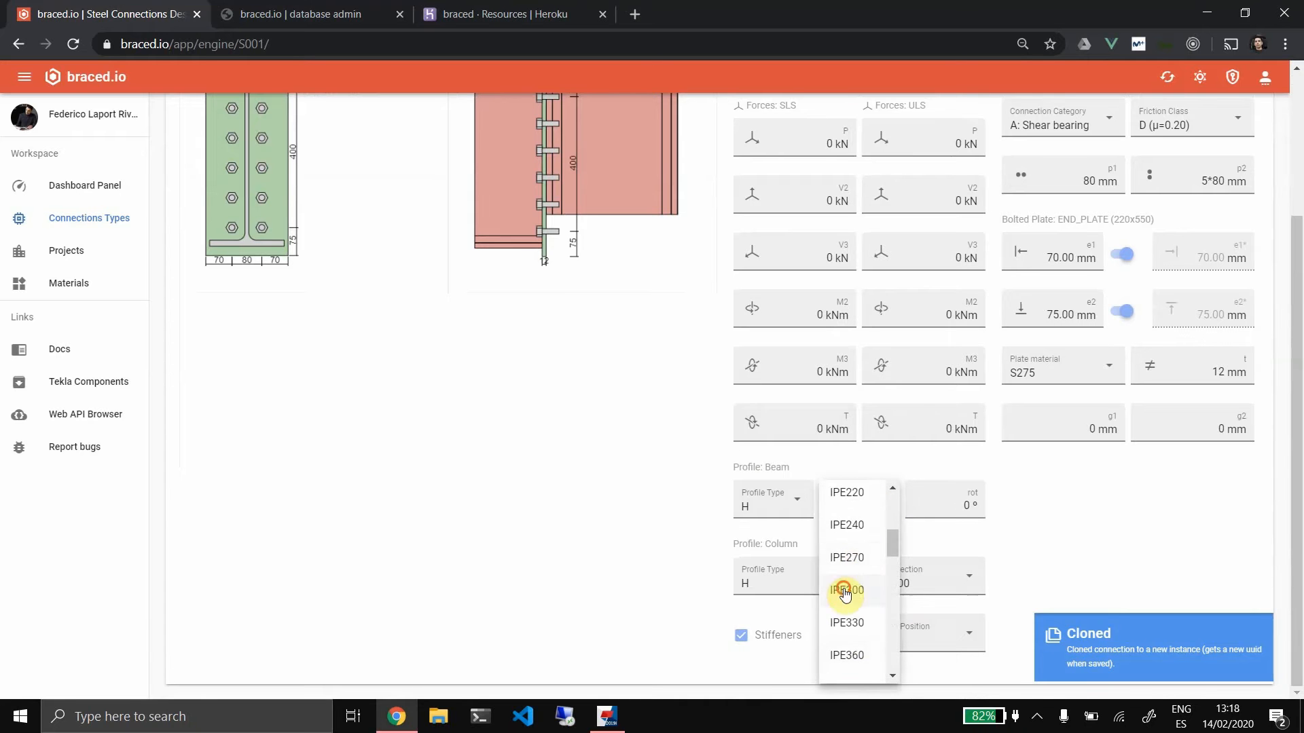
click(844, 591)
Name the cloned connection For IPE300 and set its vertical bolt spacing p2 to 3*70 mm
scroll(579, 559, up, 3)
drag(824, 258, 684, 255)
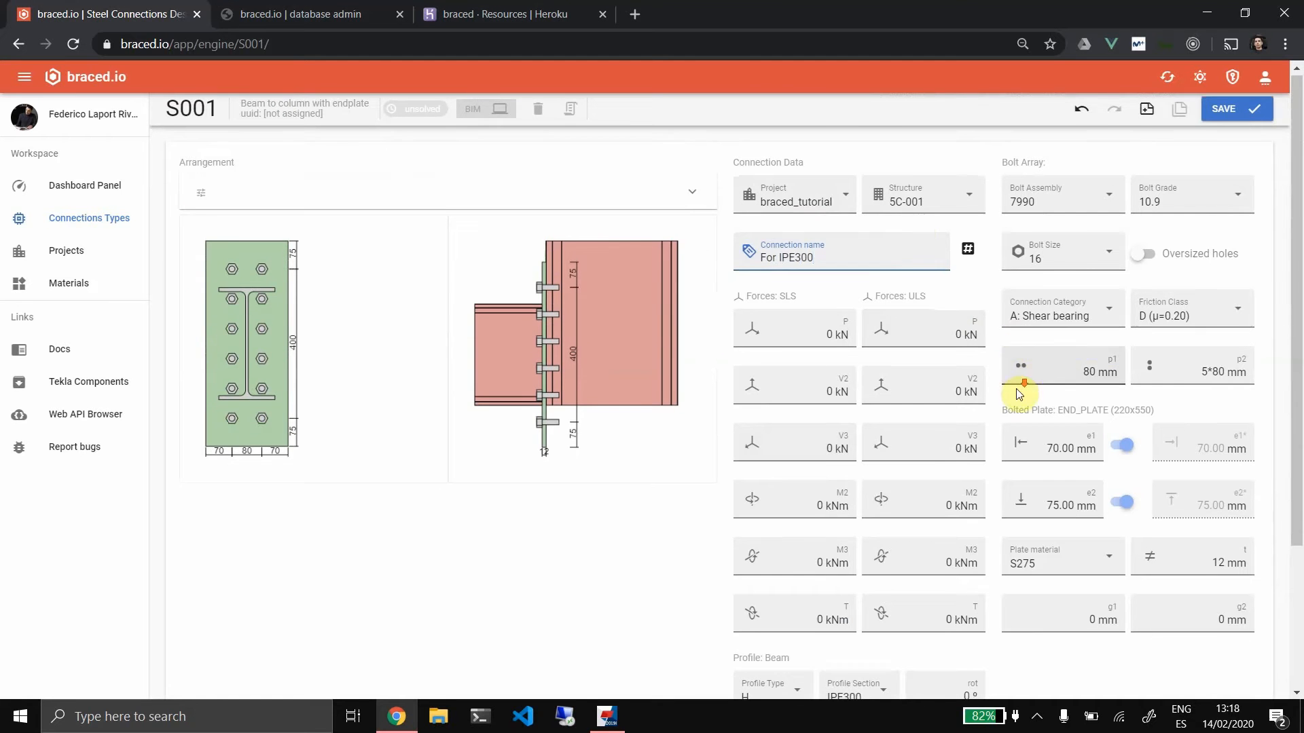
scroll(1114, 333, down, 1)
click(1195, 286)
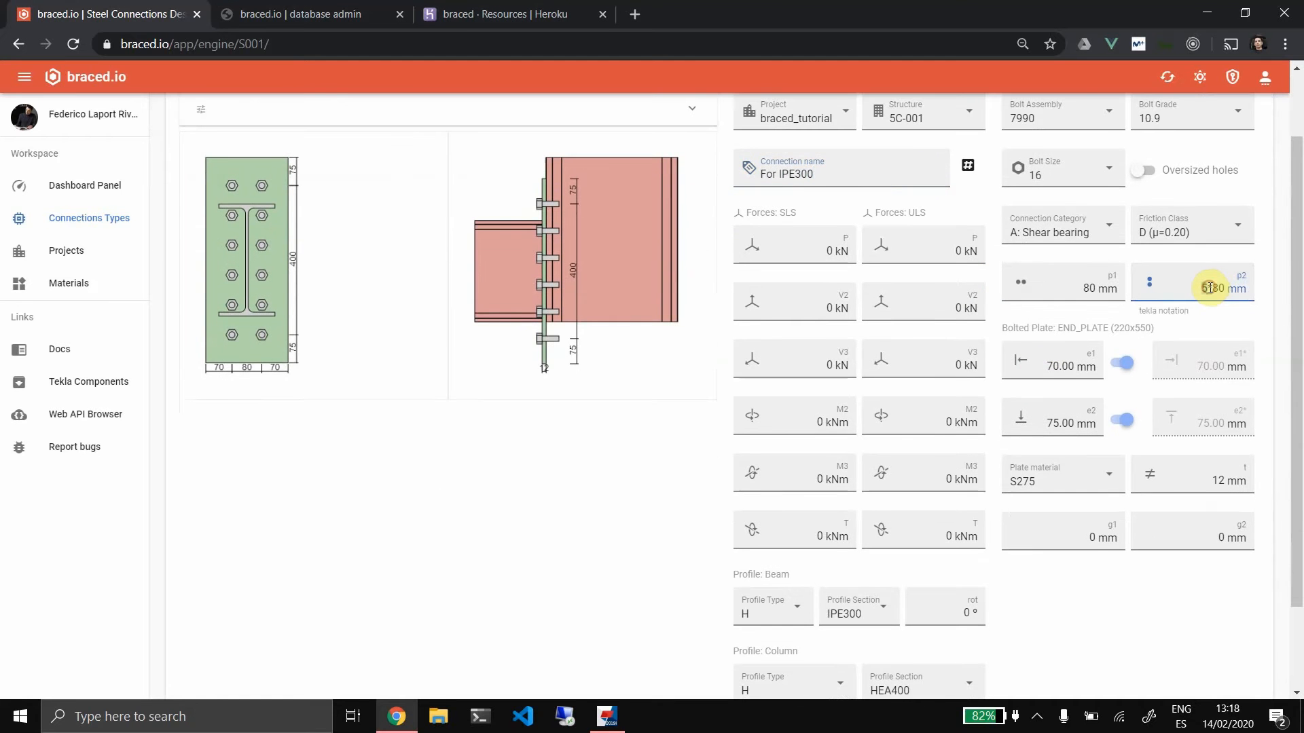
click(1060, 291)
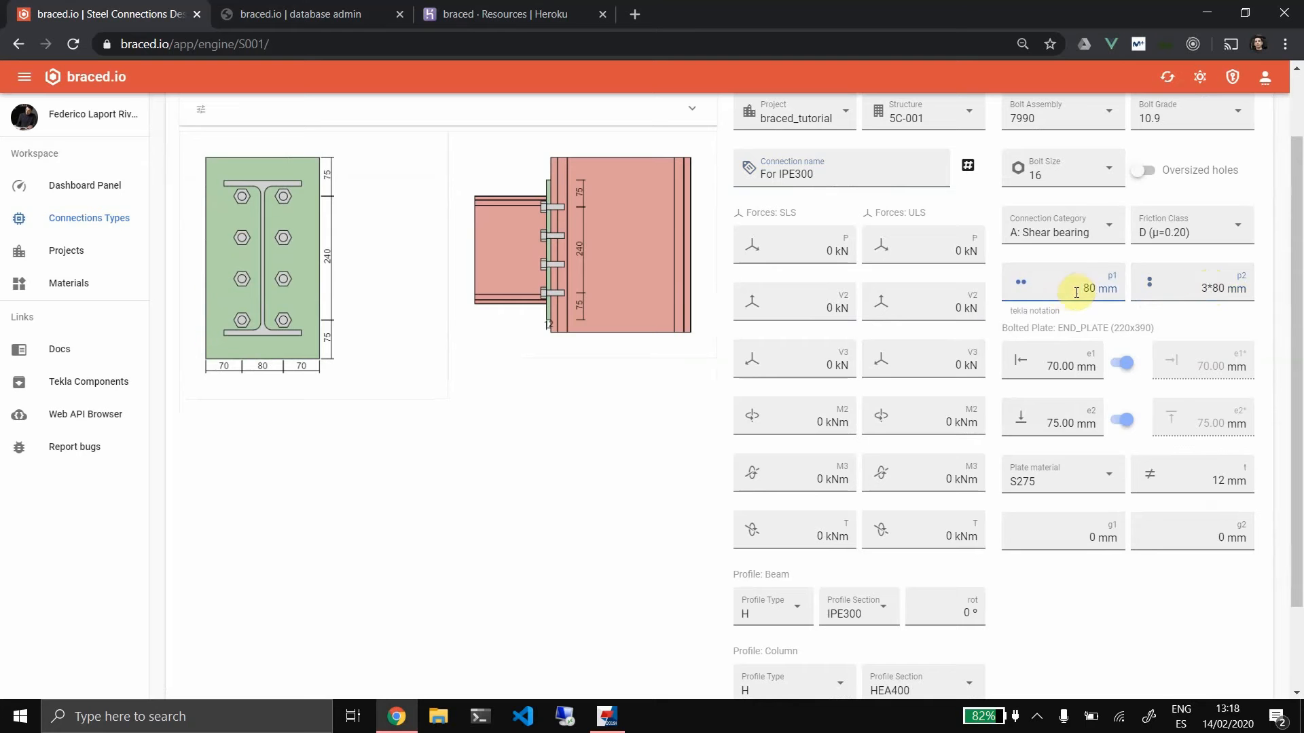
click(1212, 288)
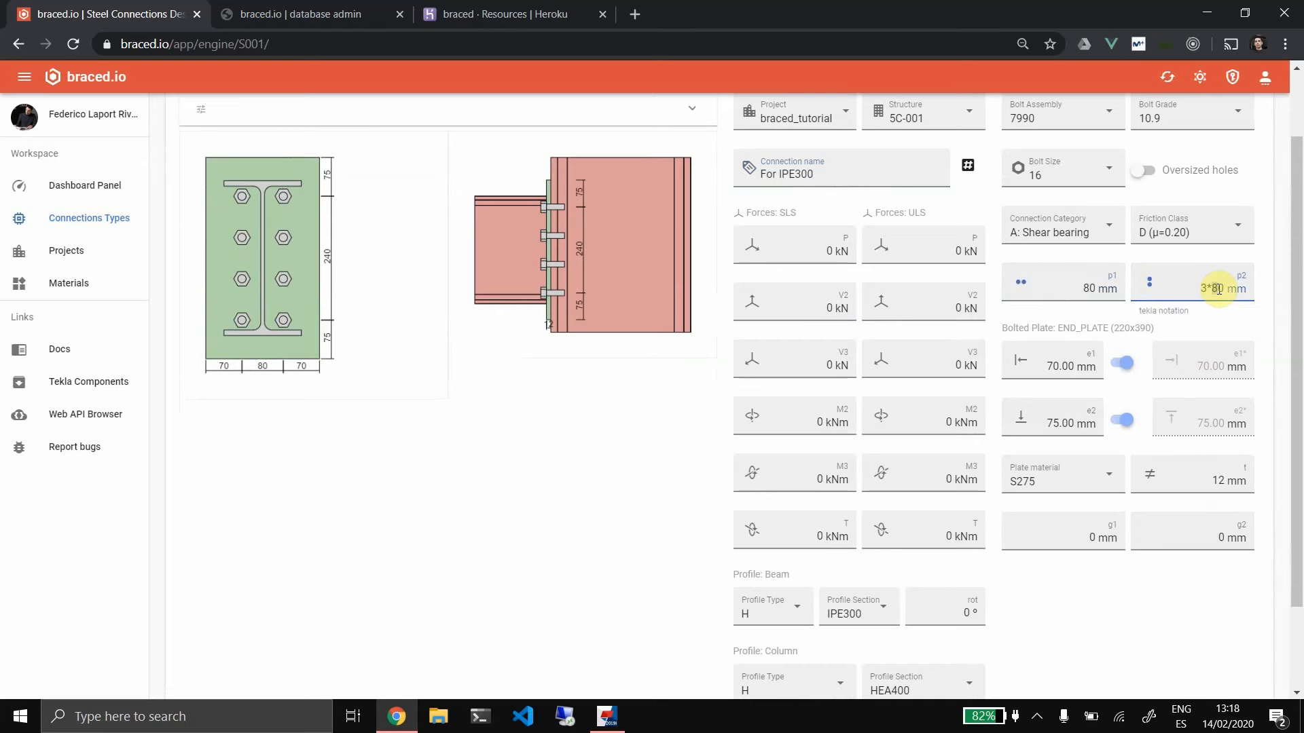
click(1071, 288)
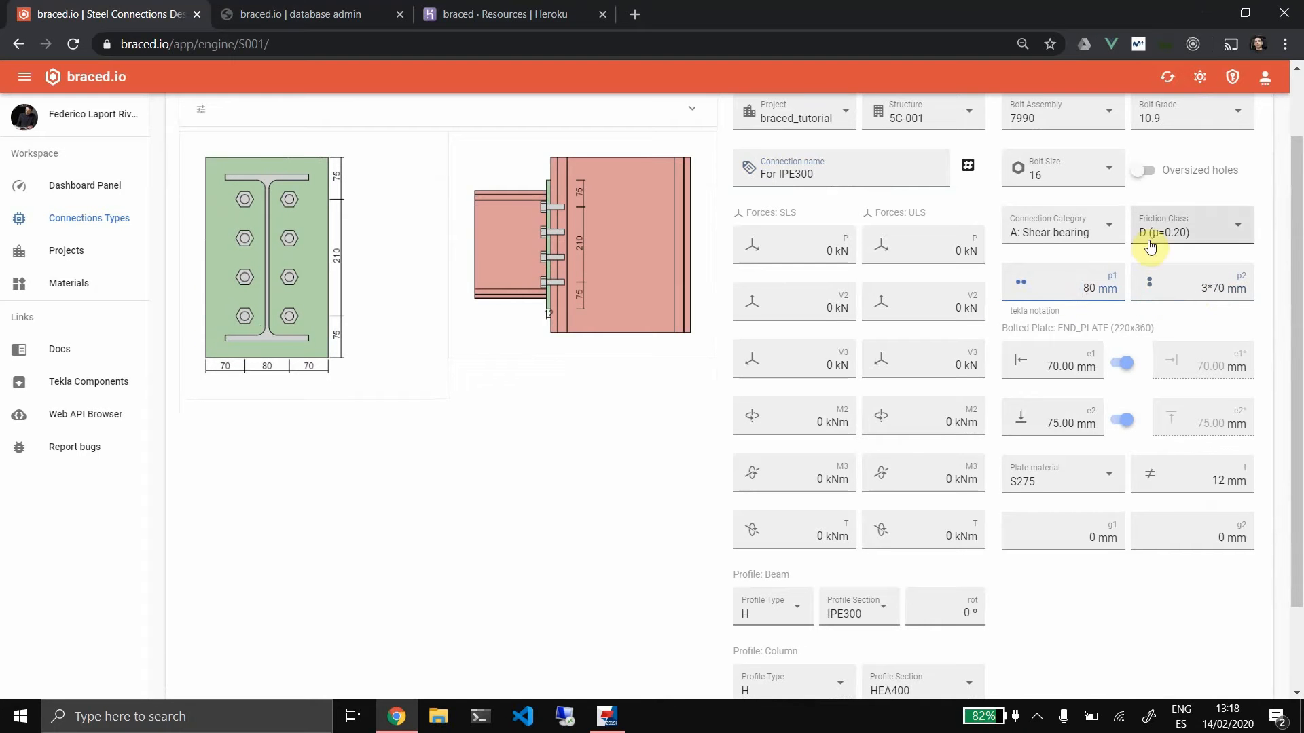
Set the endplate's edge distances e1 to 45 mm and e2 to 60 mm, and save the connection
double_click(1052, 365)
text(55)
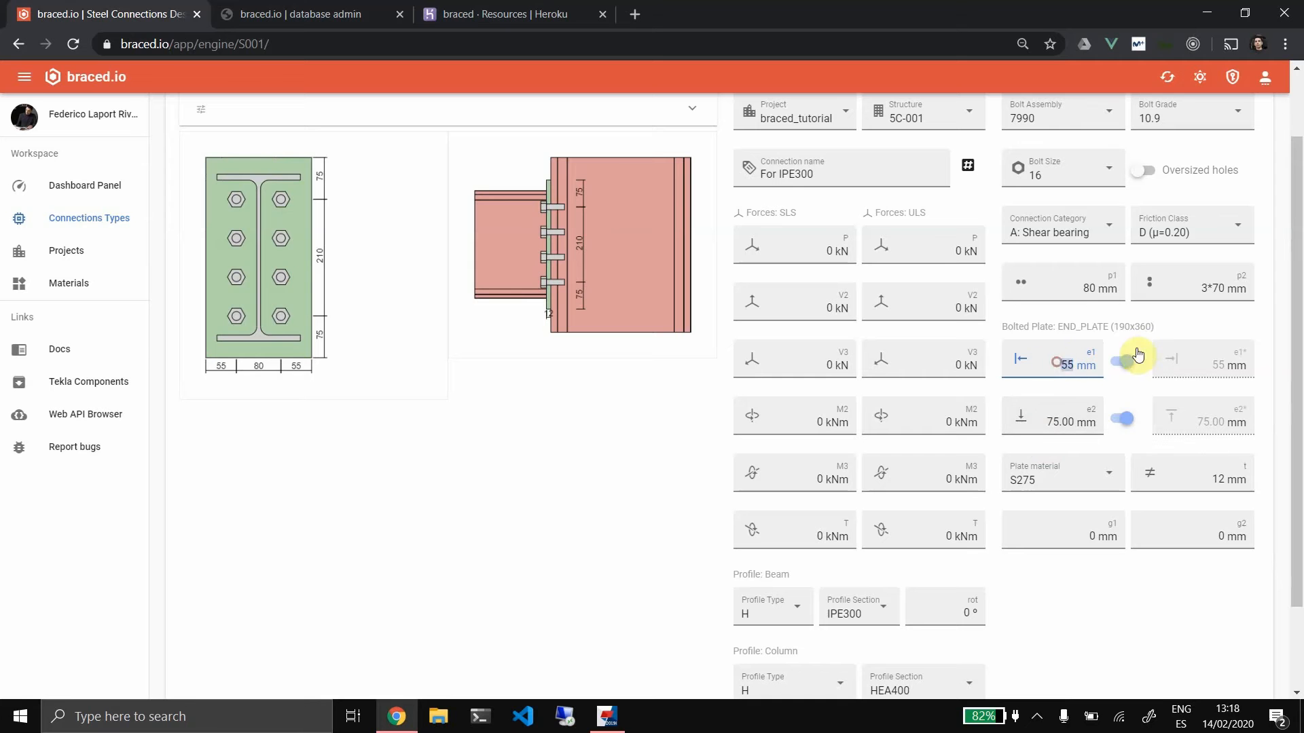
text(45)
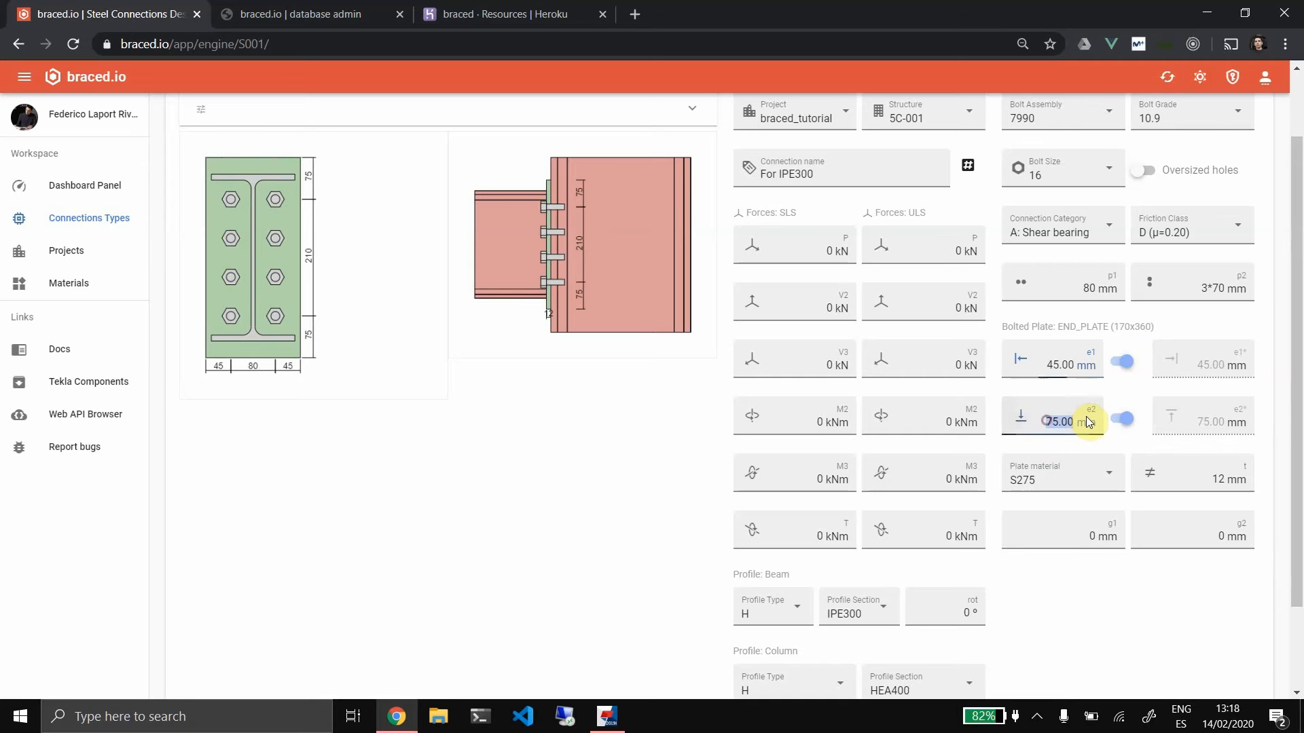
text(60)
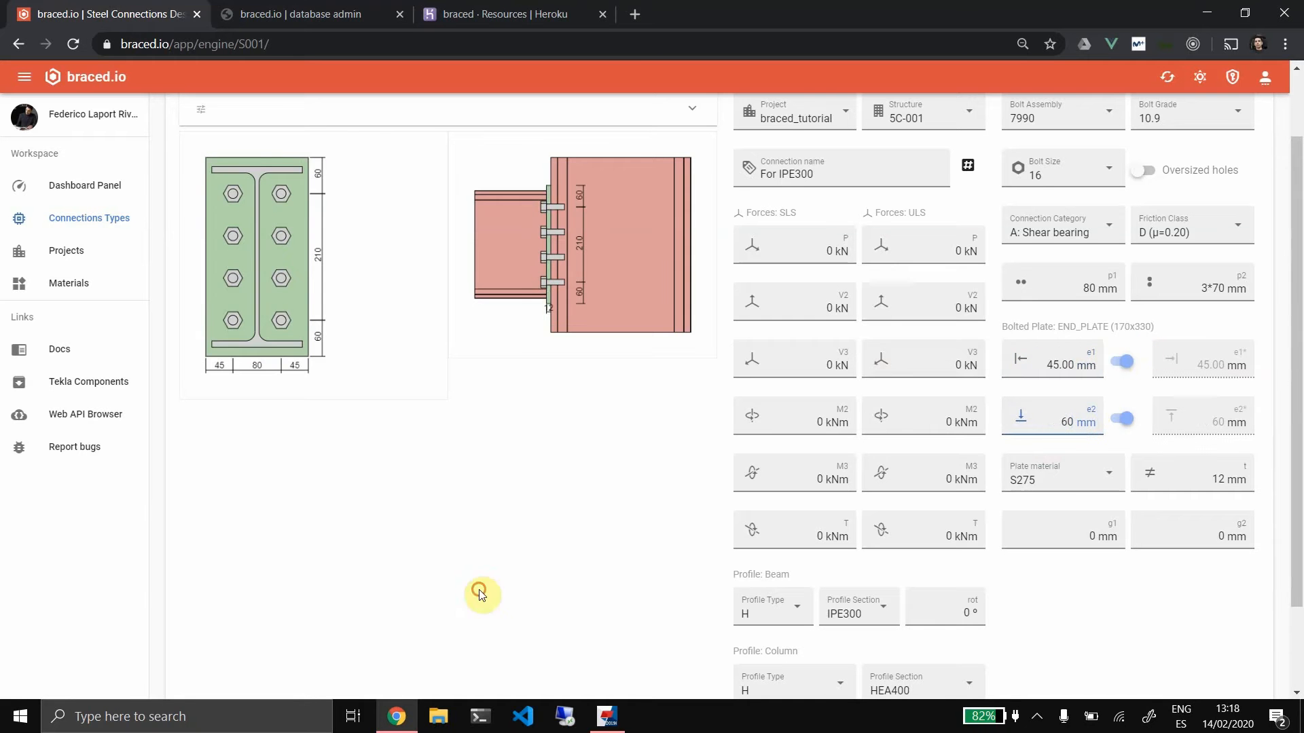
scroll(687, 480, up, 2)
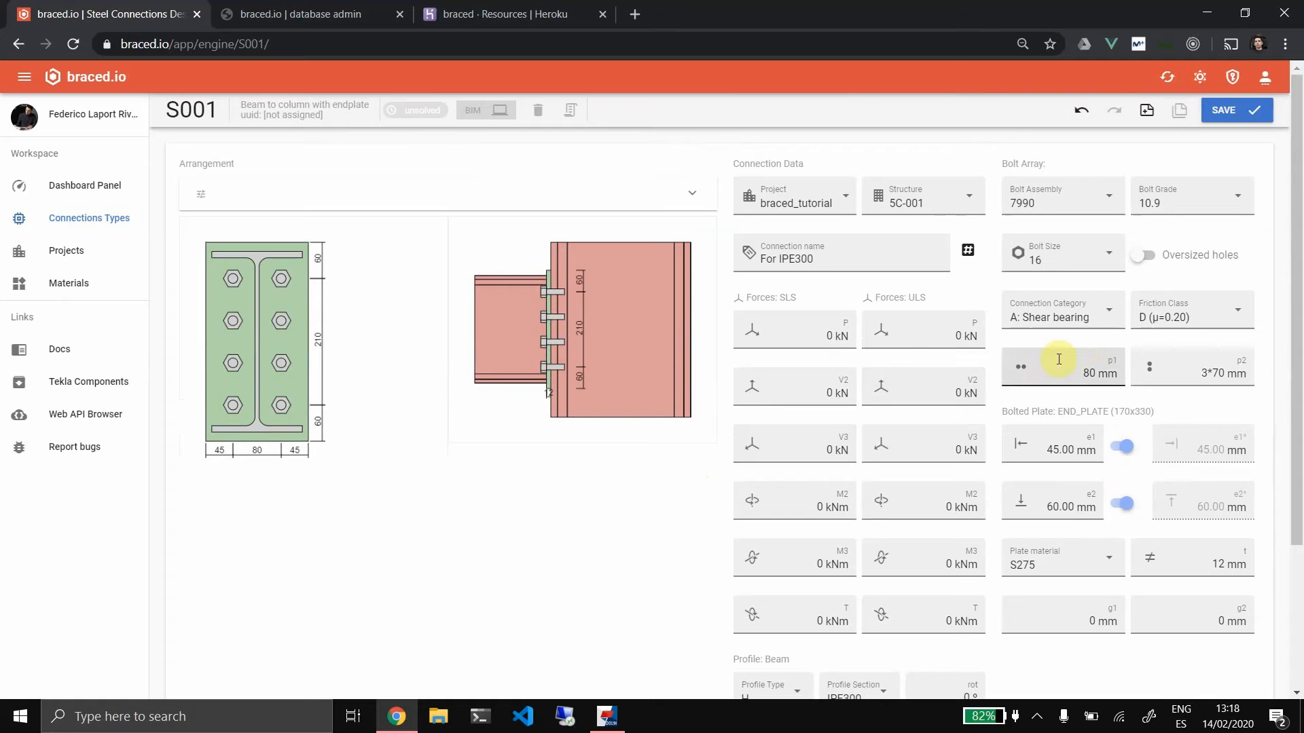
click(1241, 111)
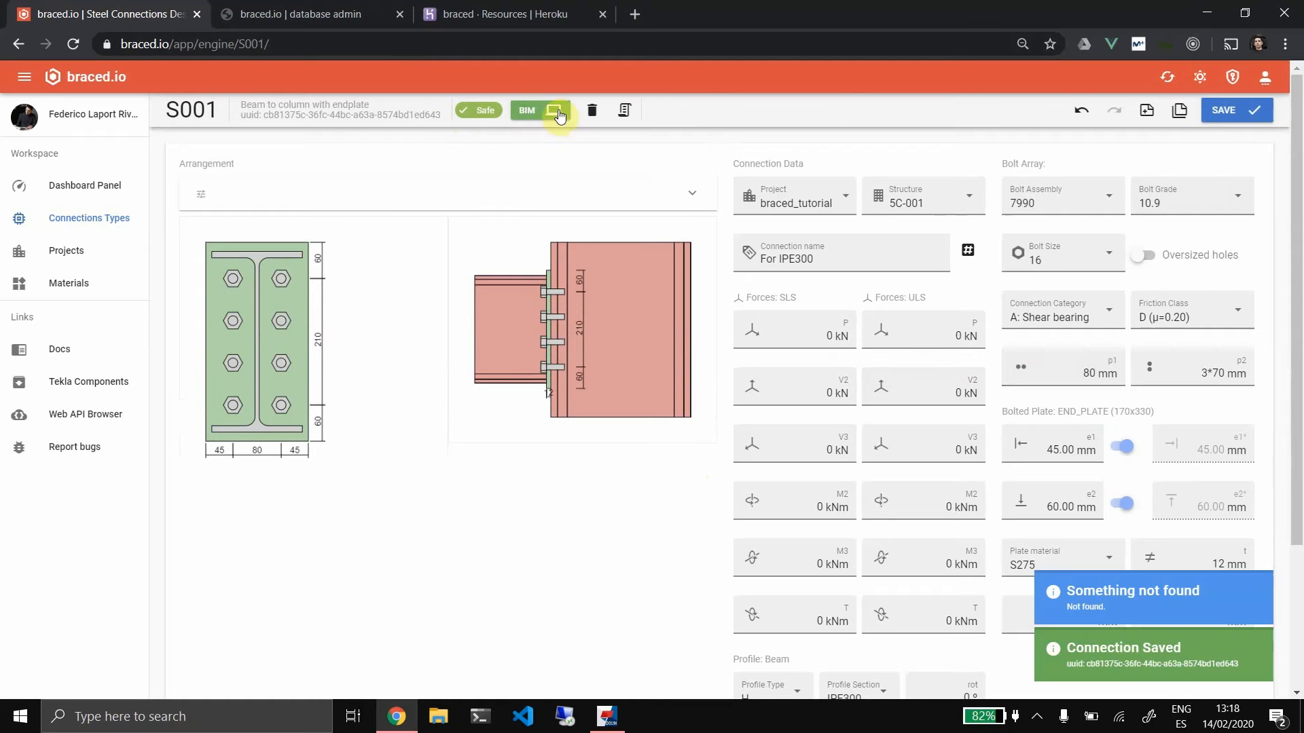
Switch to Tekla Structures and apply the S001 component between the corner column and the selected IPE300 edge beam
click(612, 722)
scroll(448, 375, down, 4)
scroll(712, 256, up, 3)
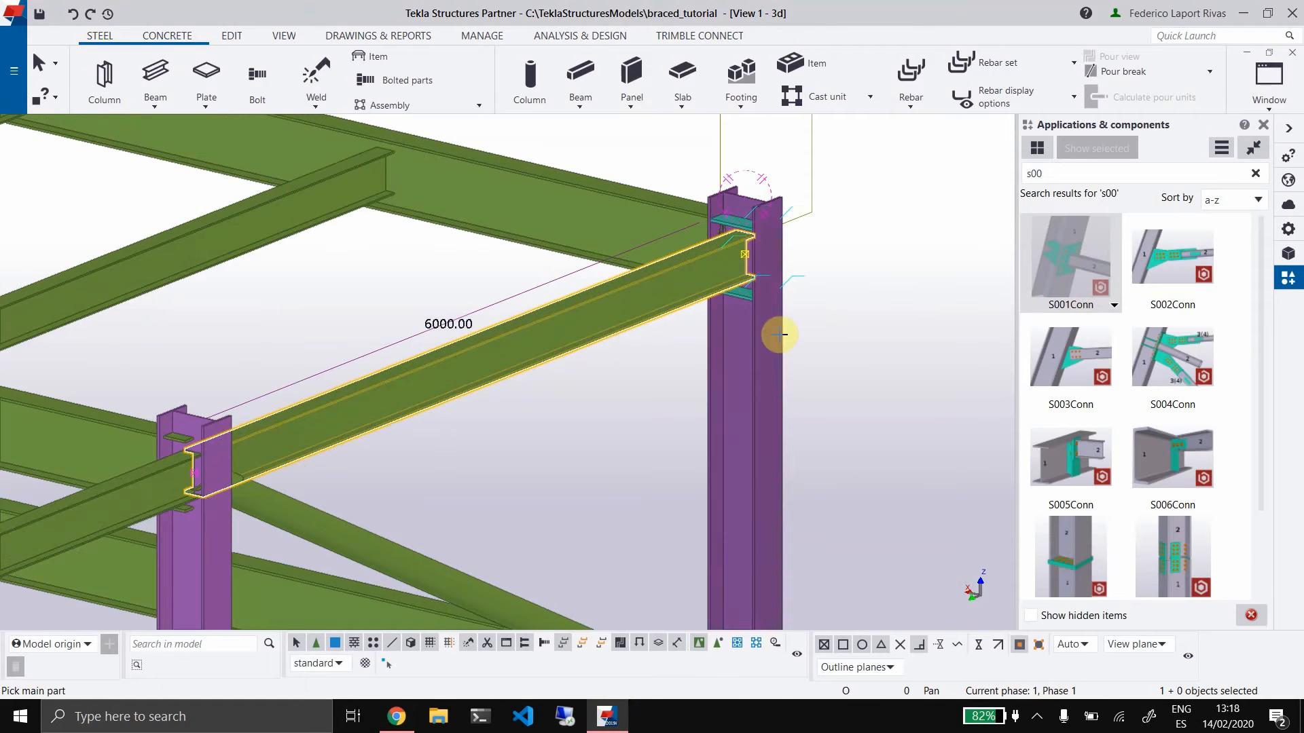
click(780, 333)
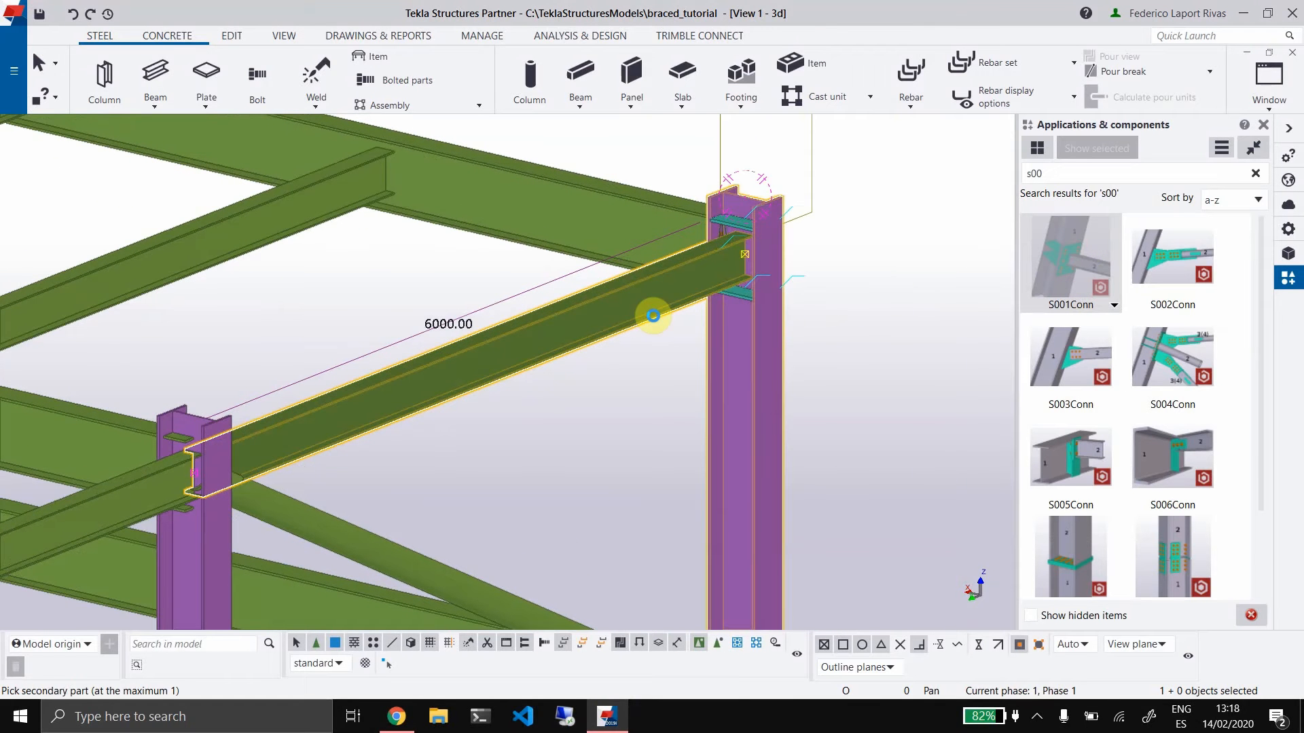
click(652, 316)
scroll(706, 285, up, 5)
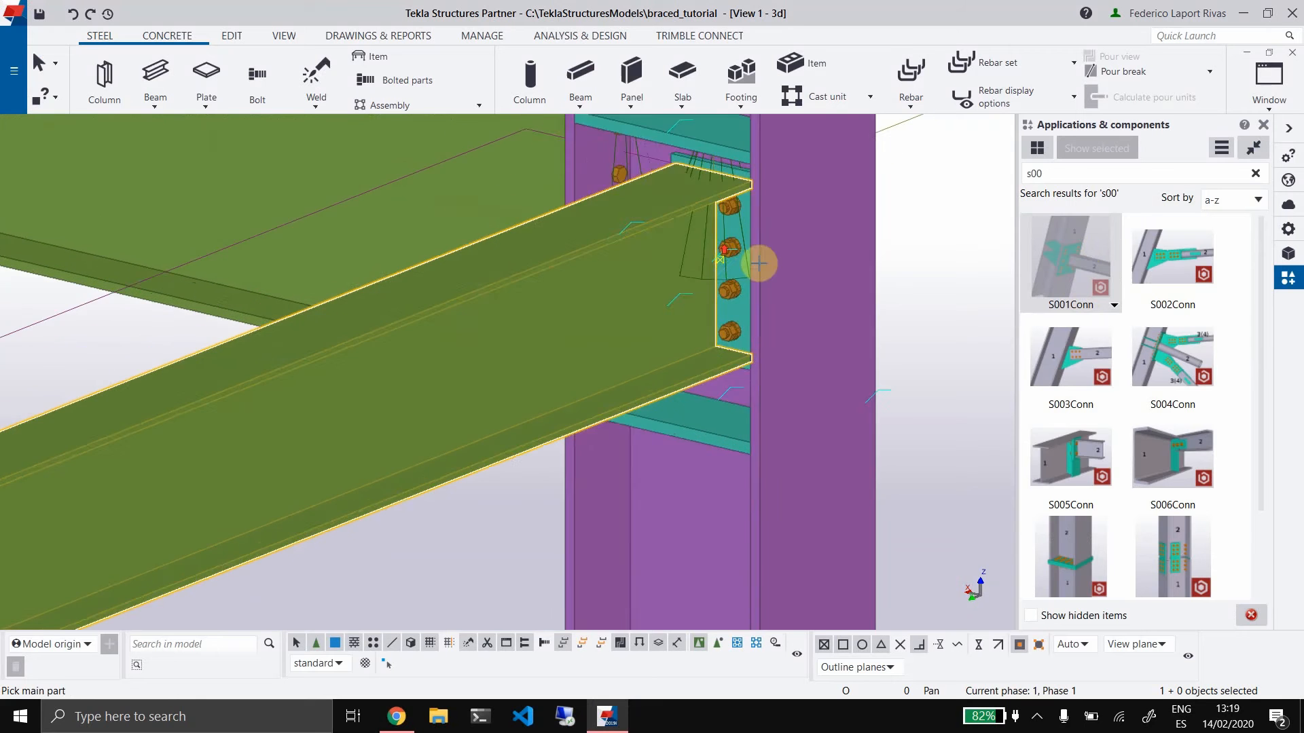
ctrl+middle_drag(758, 264, 943, 382)
scroll(797, 373, down, 3)
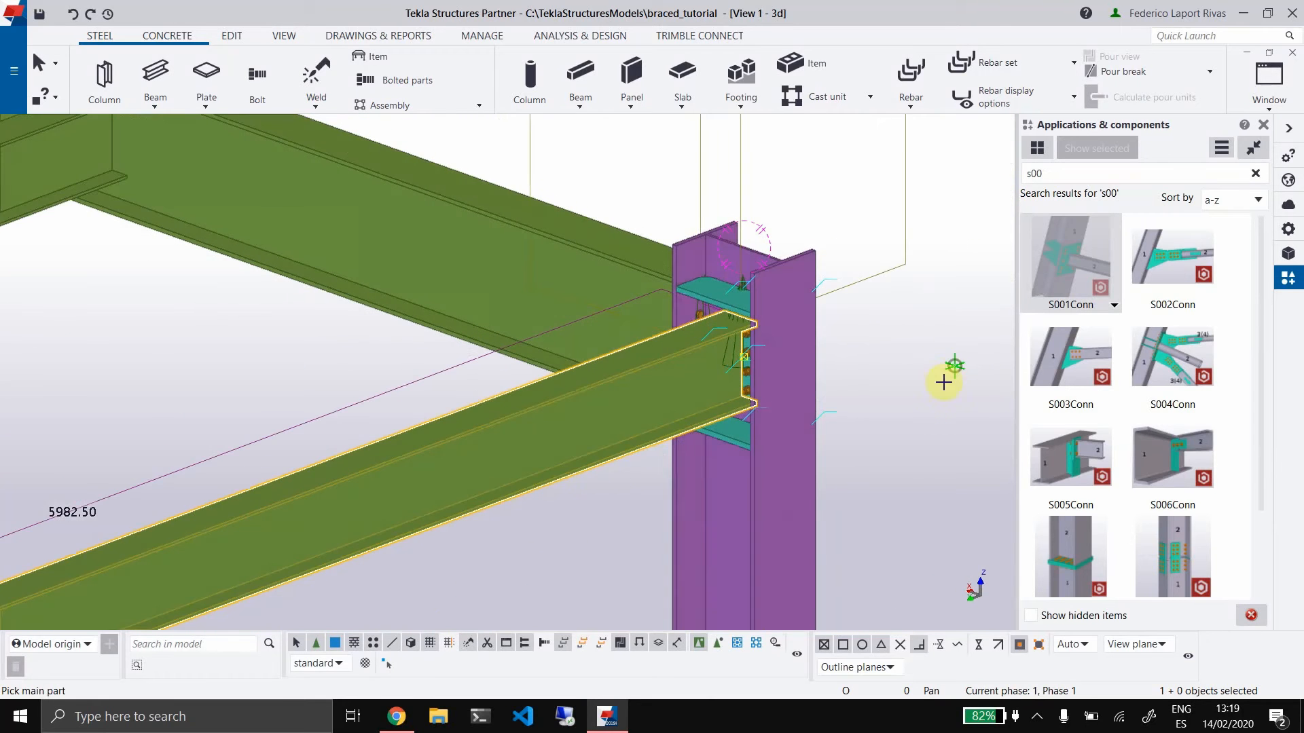
Switch to braced.io in Chrome, turn off the stiffeners of the For IPE300 connection and save it again
key(alt+Tab)
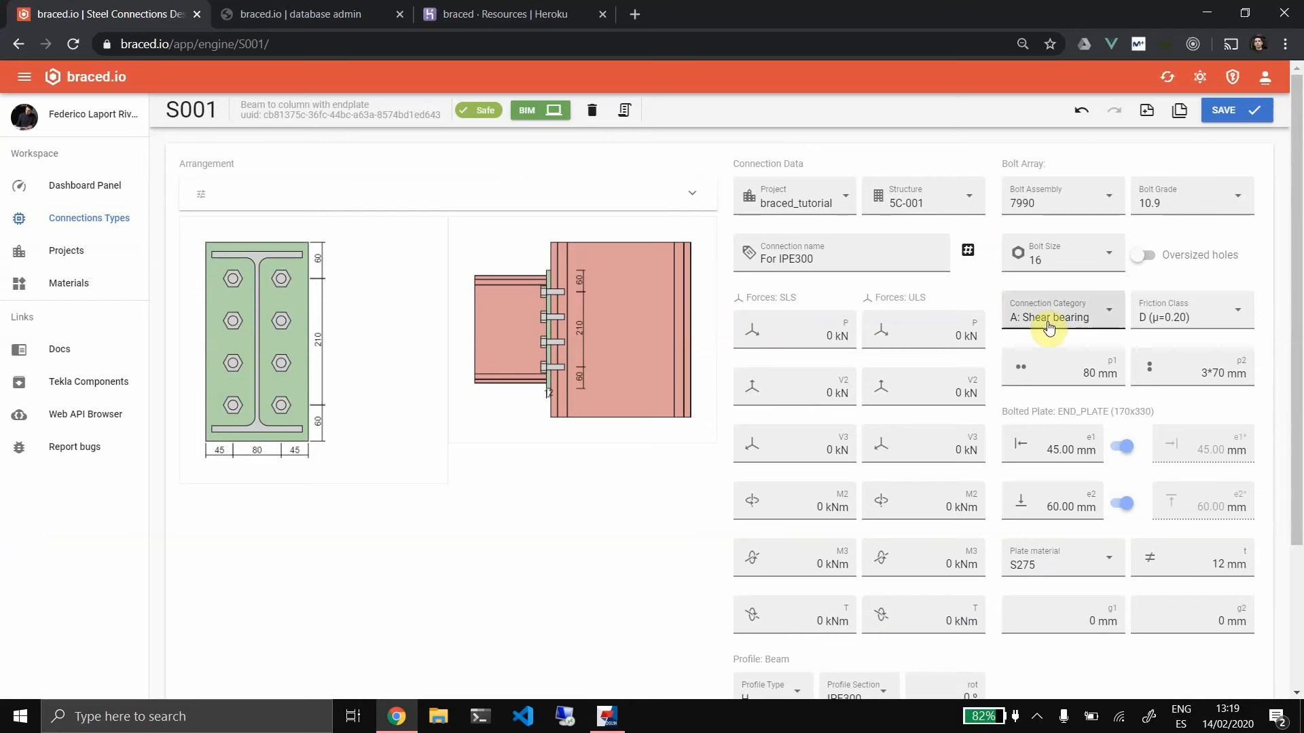
scroll(1049, 328, down, 3)
scroll(921, 512, up, 3)
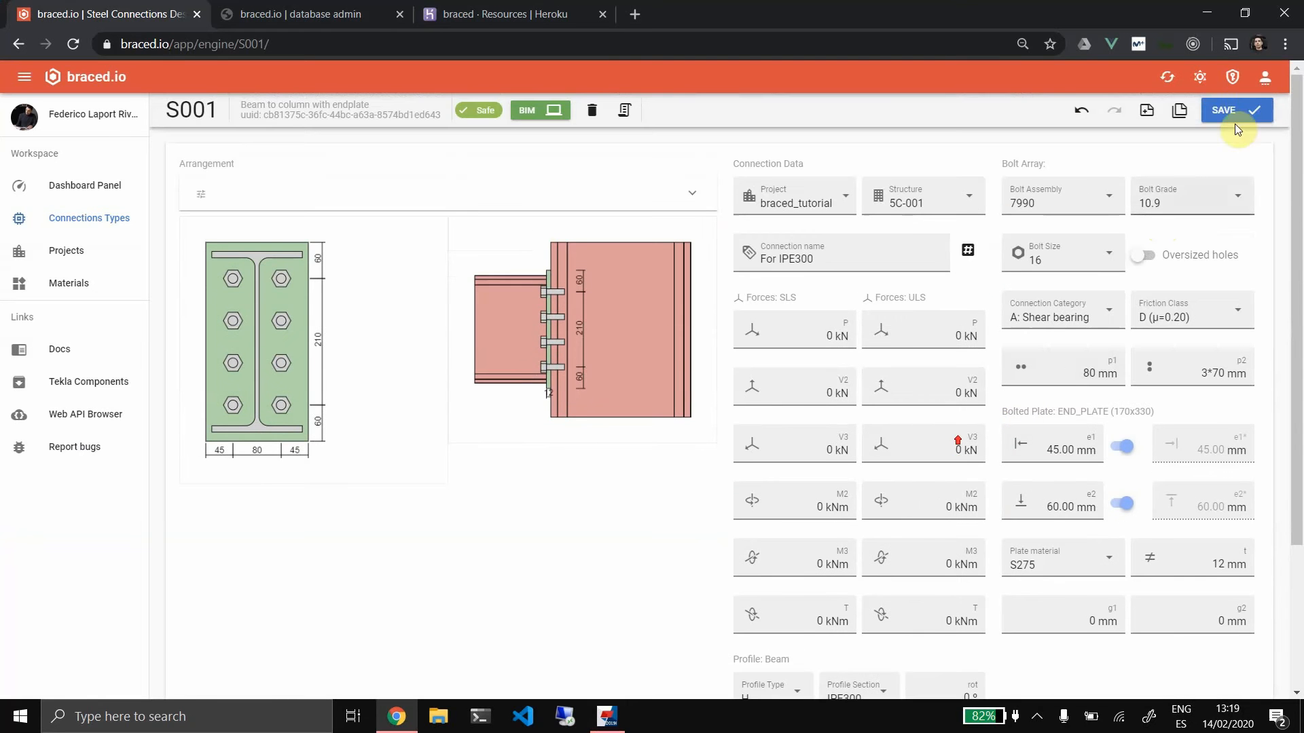
click(1231, 117)
key(ctrl+minus)
click(838, 360)
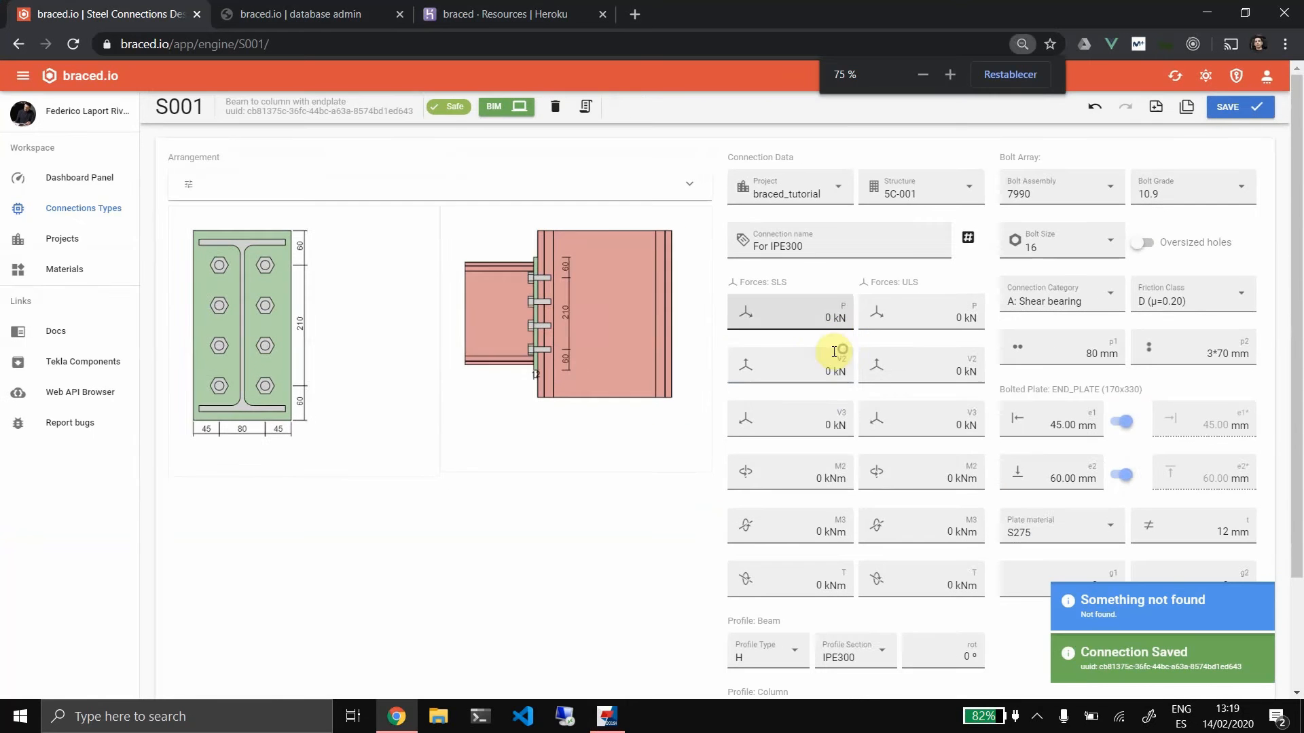
Switch to Tekla Structures and apply the S001 component to the edge-beam joints at the next two columns along the same side
click(607, 717)
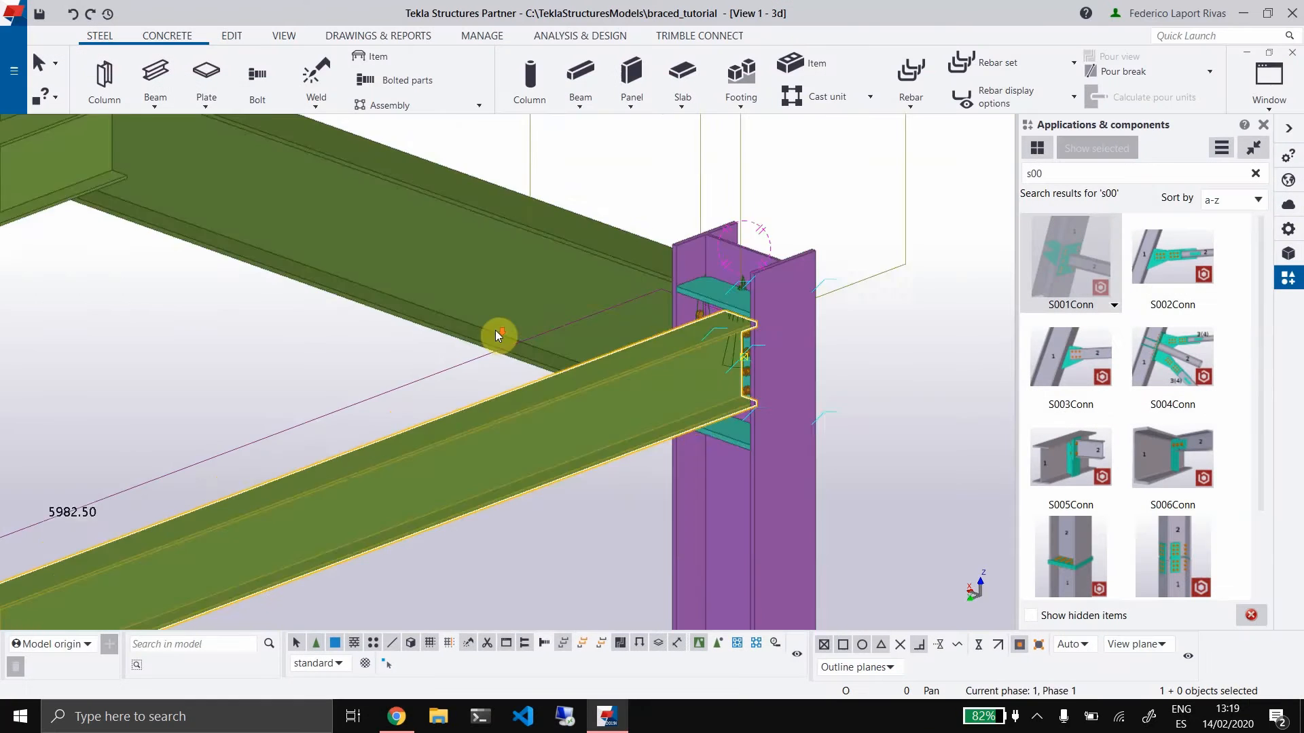
ctrl+middle_drag(415, 408, 451, 515)
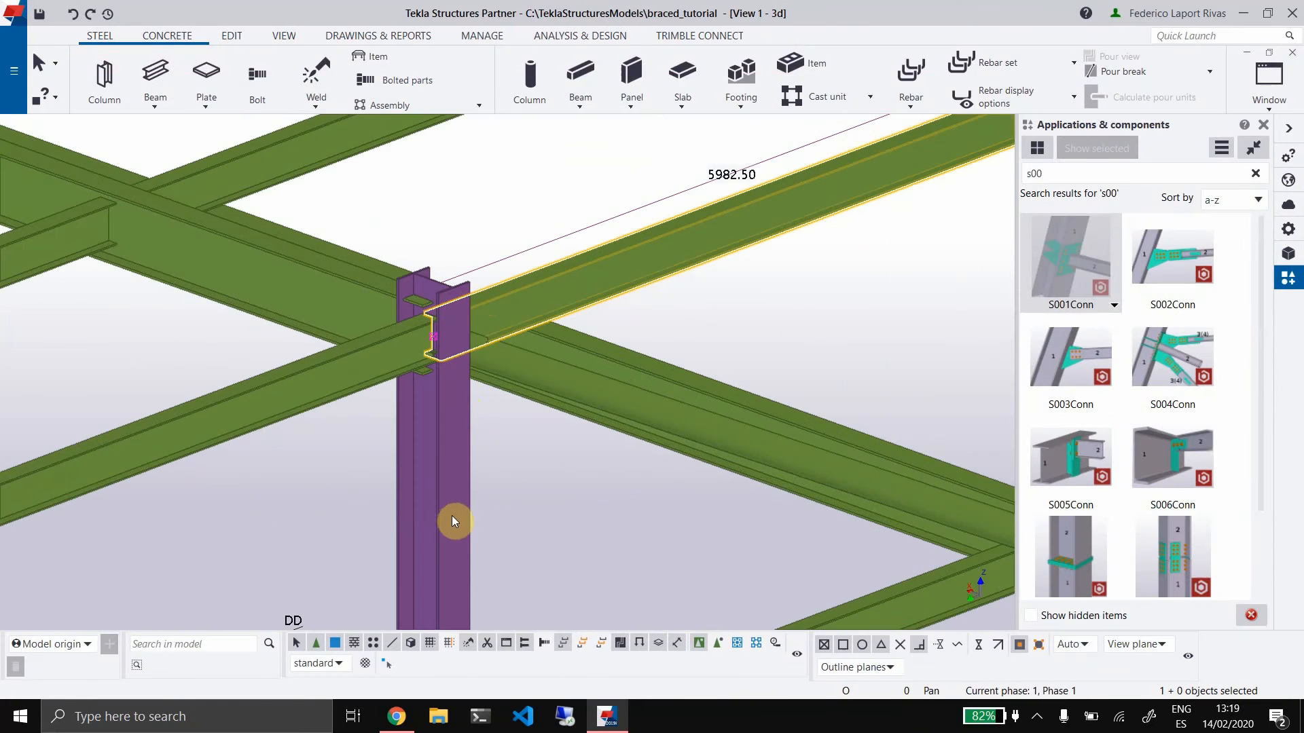
double_click(1070, 255)
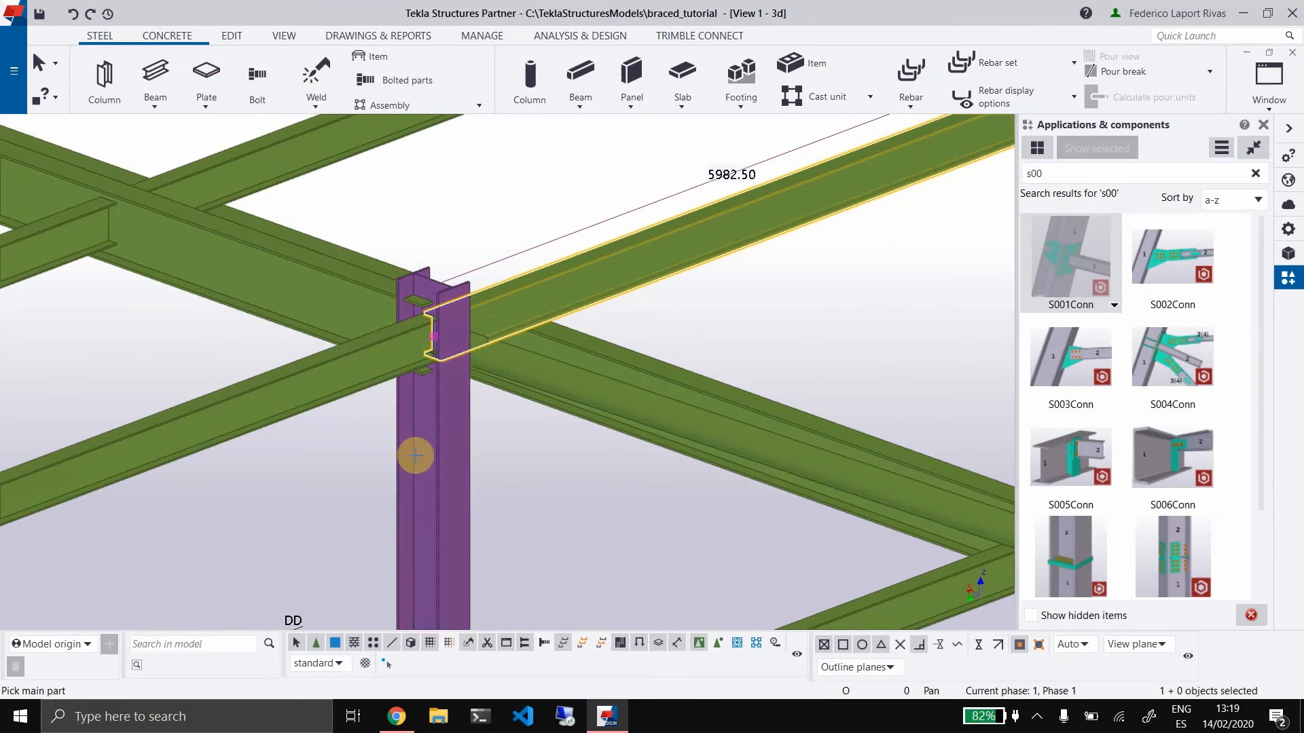
click(417, 457)
scroll(288, 416, down, 4)
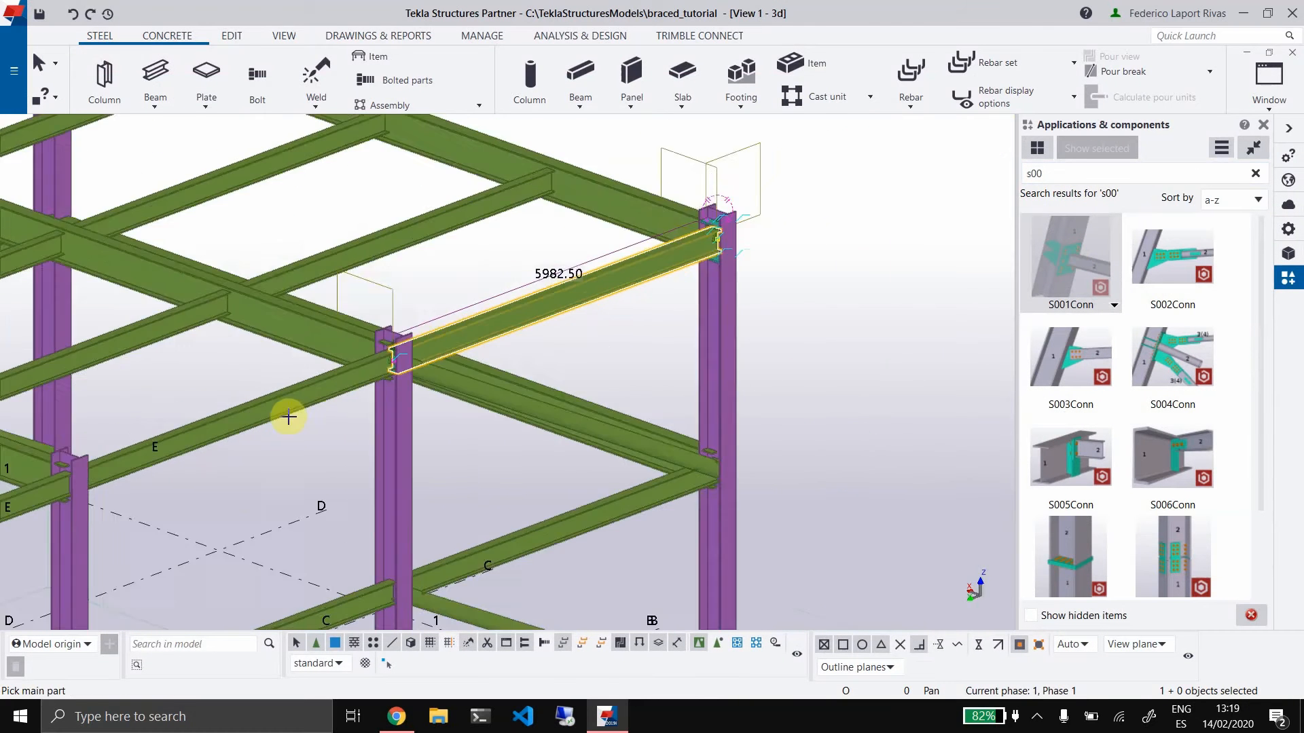
middle_drag(530, 326, 842, 141)
click(690, 246)
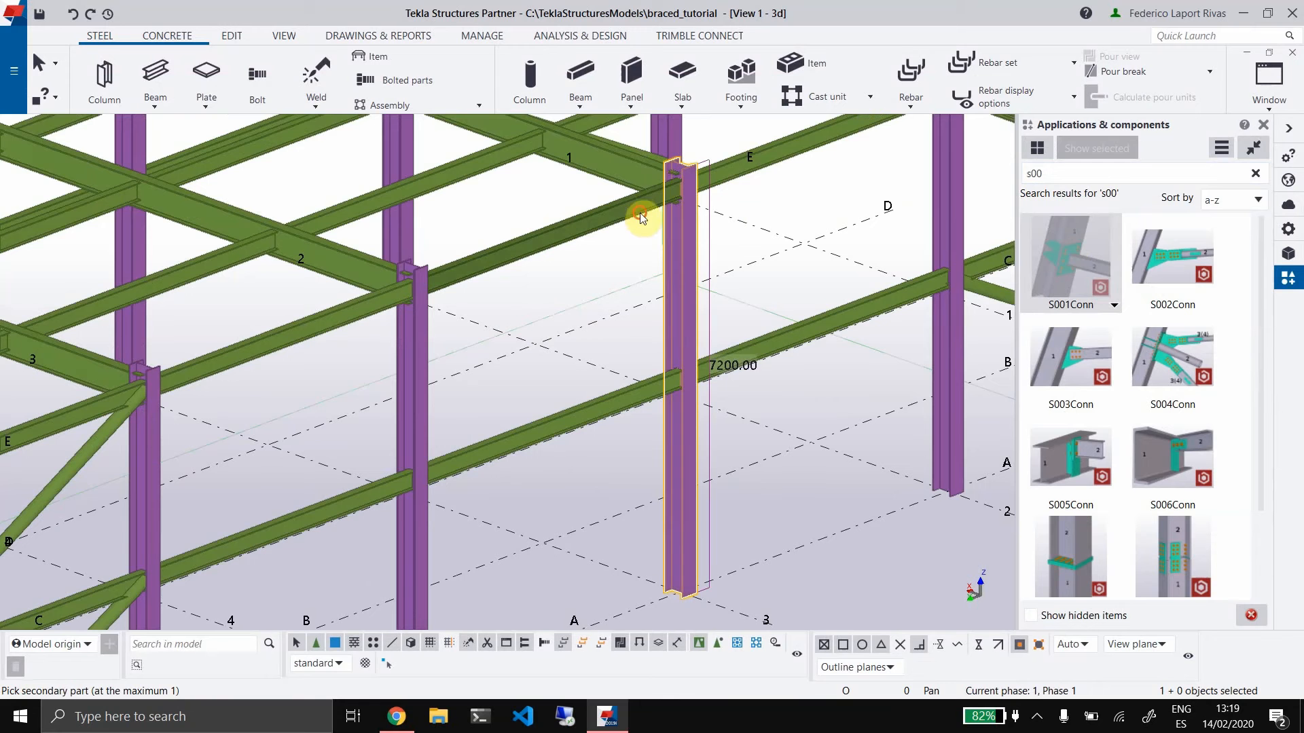
click(715, 184)
middle_drag(569, 273, 468, 521)
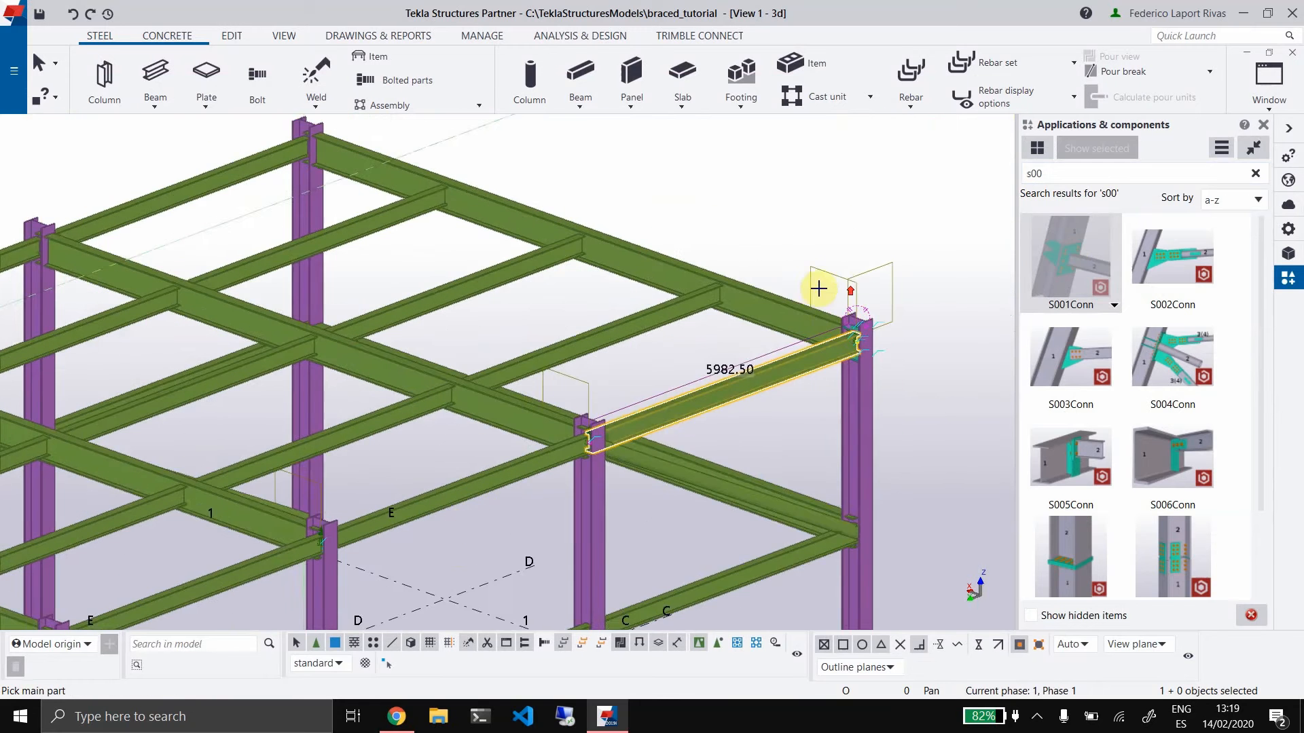
Assign the For IPE300 connection to the corner joint's S001 component, apply the modification and close the component's settings
scroll(849, 291, up, 5)
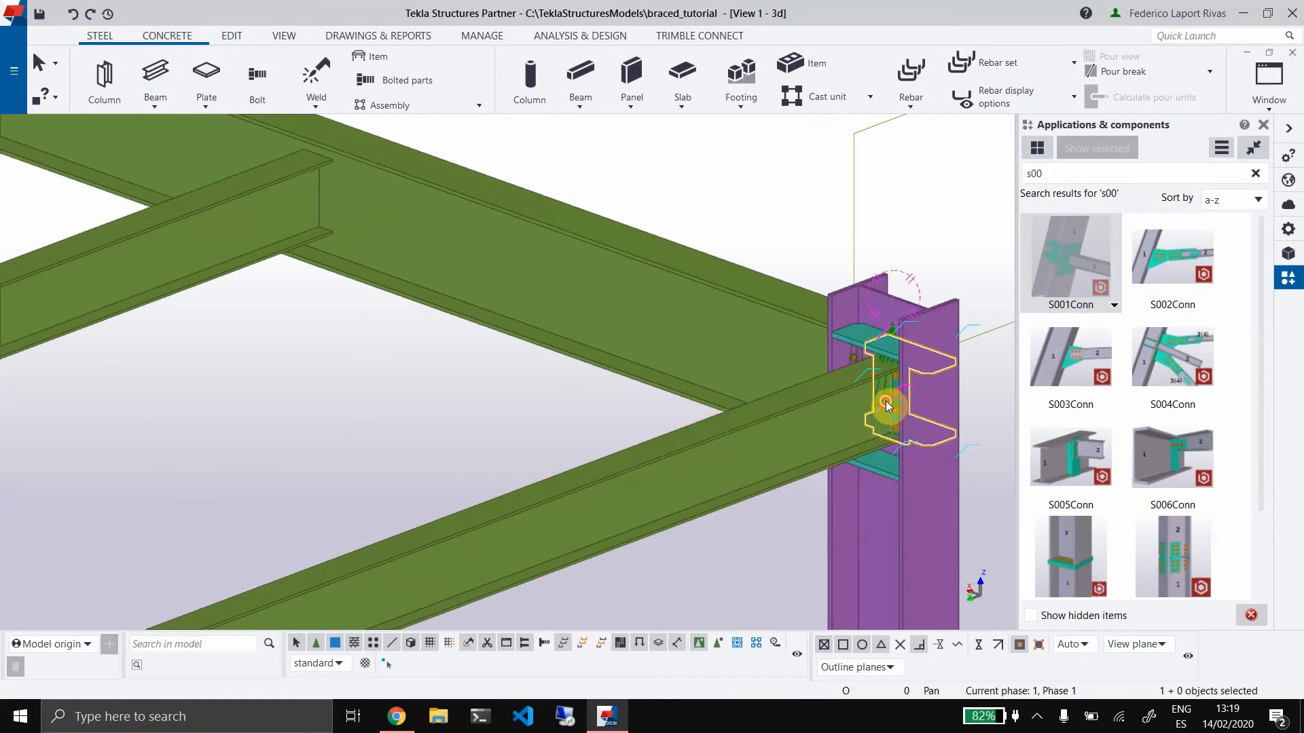
double_click(888, 401)
click(964, 239)
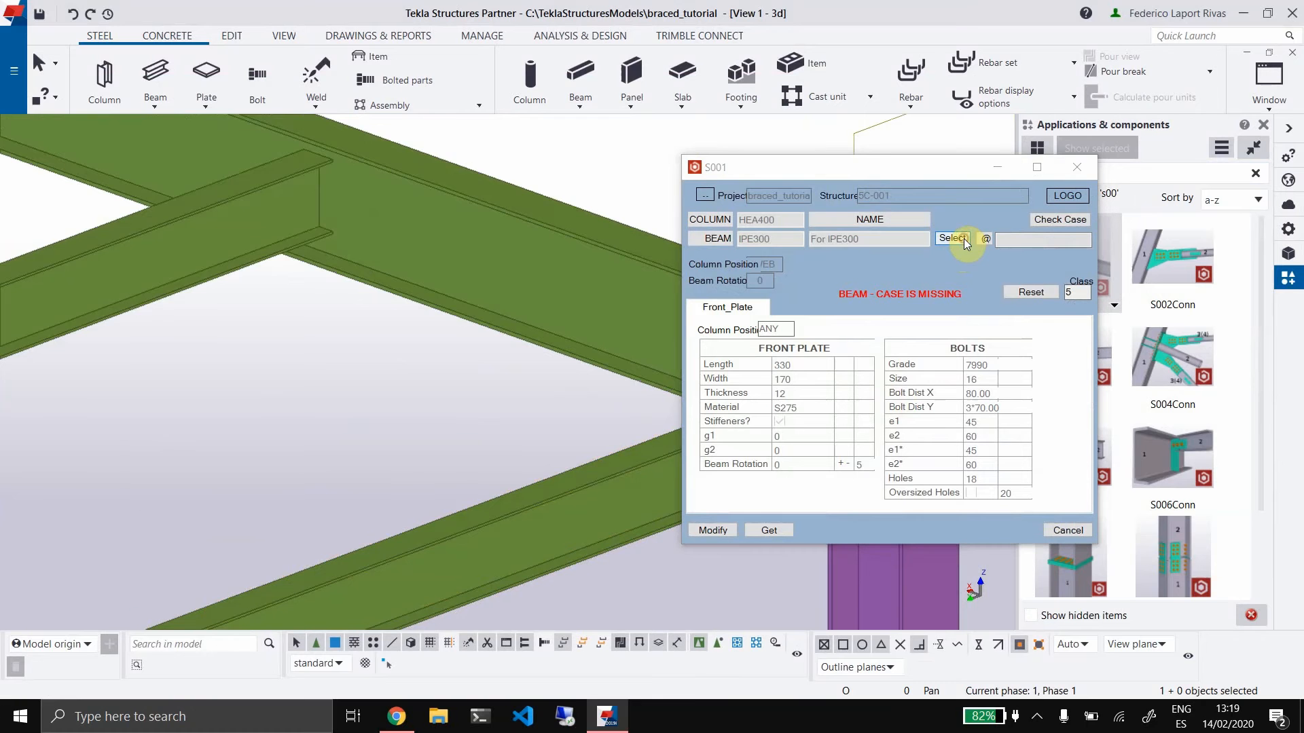
click(195, 485)
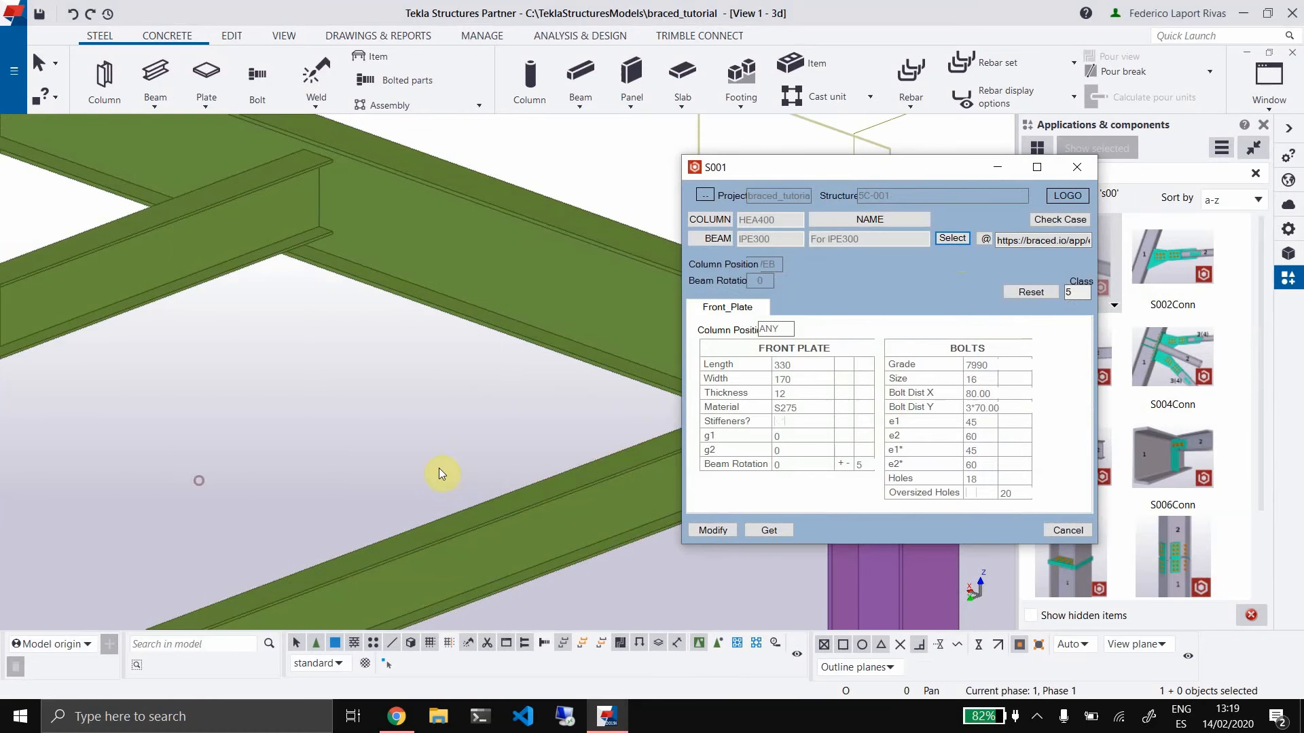
click(714, 529)
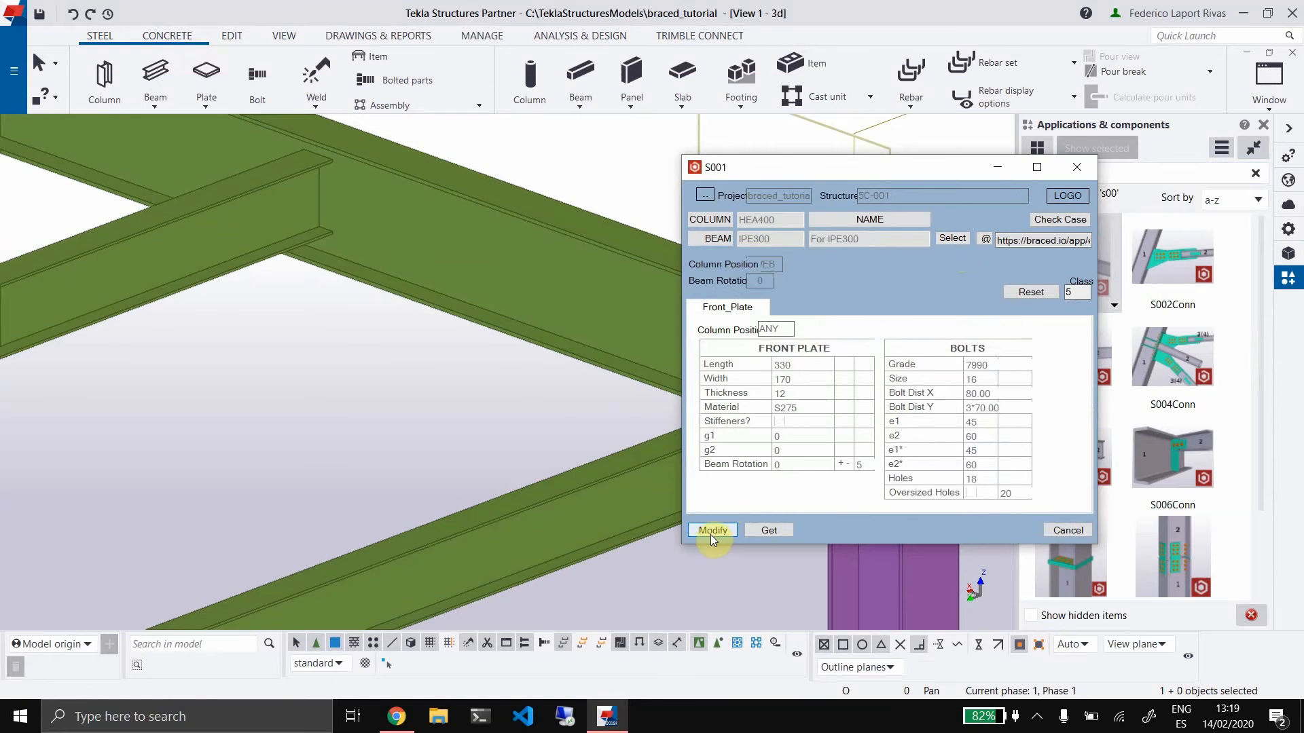
click(1077, 167)
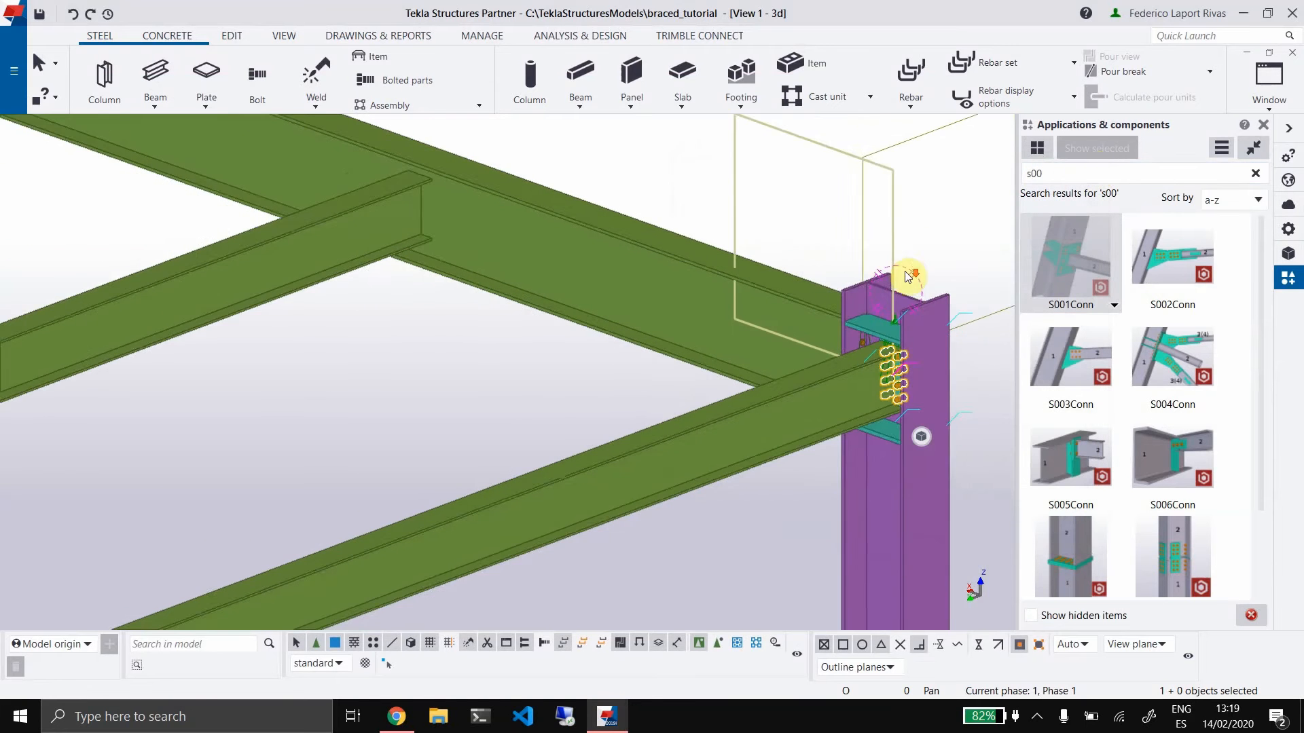
Apply the S001 component at the opposite side's corner column to both the deep main beam and the edge beam
scroll(947, 371, up, 2)
ctrl+middle_drag(948, 372, 942, 277)
scroll(633, 309, down, 3)
scroll(475, 387, down, 1)
scroll(347, 390, down, 2)
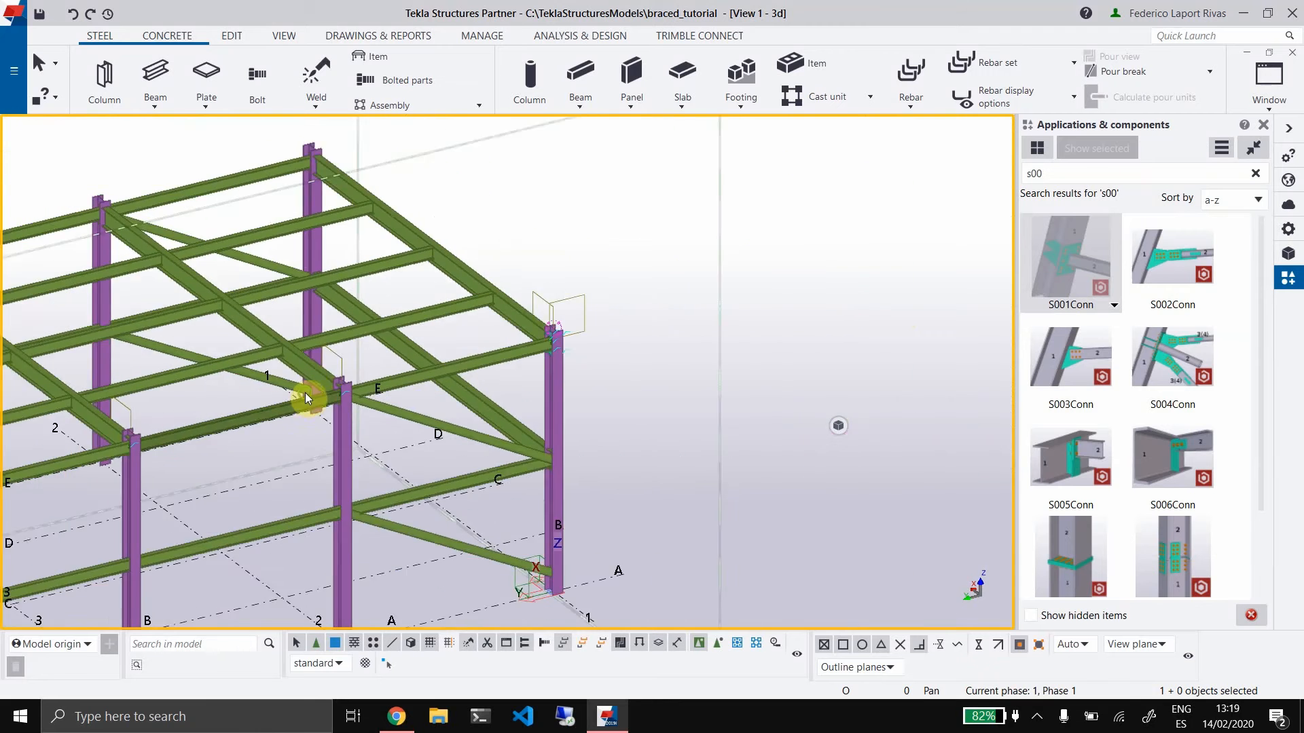
middle_drag(305, 398, 642, 351)
middle_drag(527, 205, 649, 421)
scroll(649, 422, up, 6)
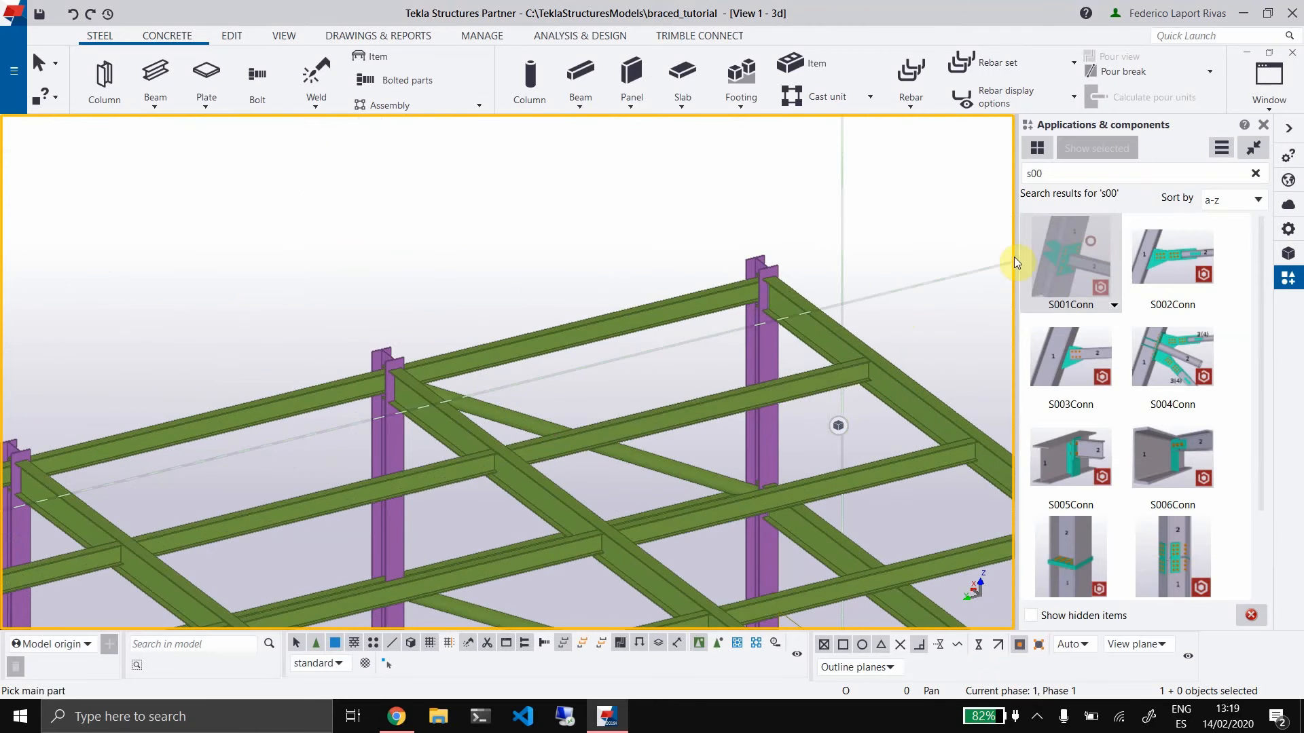
click(762, 352)
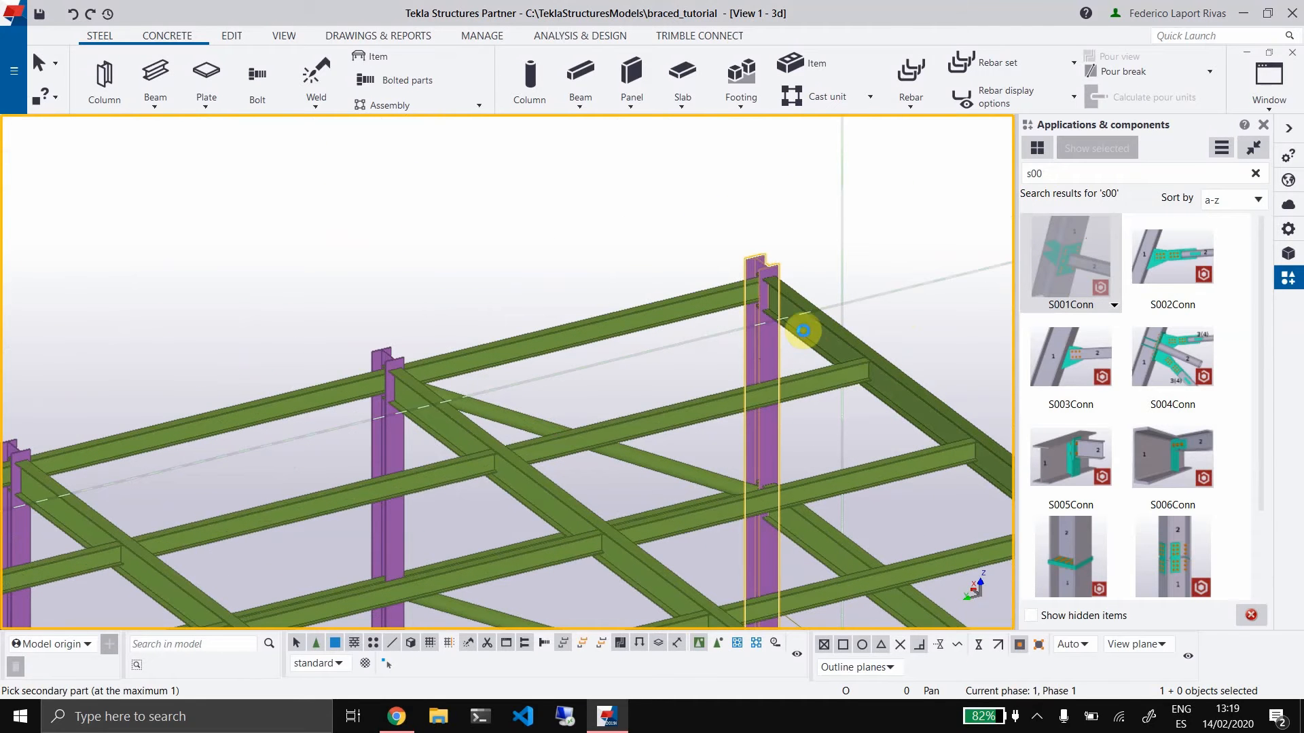
click(802, 331)
middle_click(764, 349)
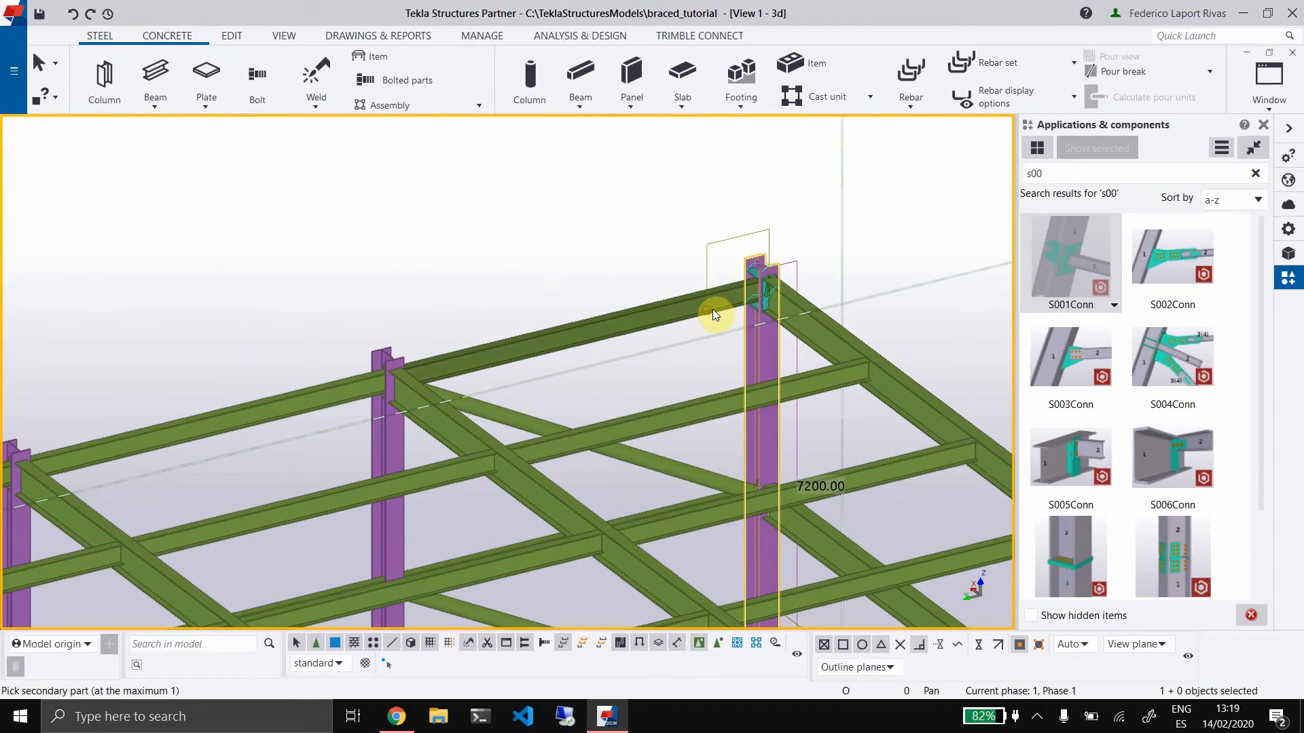
Apply the S001 component between the next column along that opposite side and its deep main beam
scroll(673, 327, up, 3)
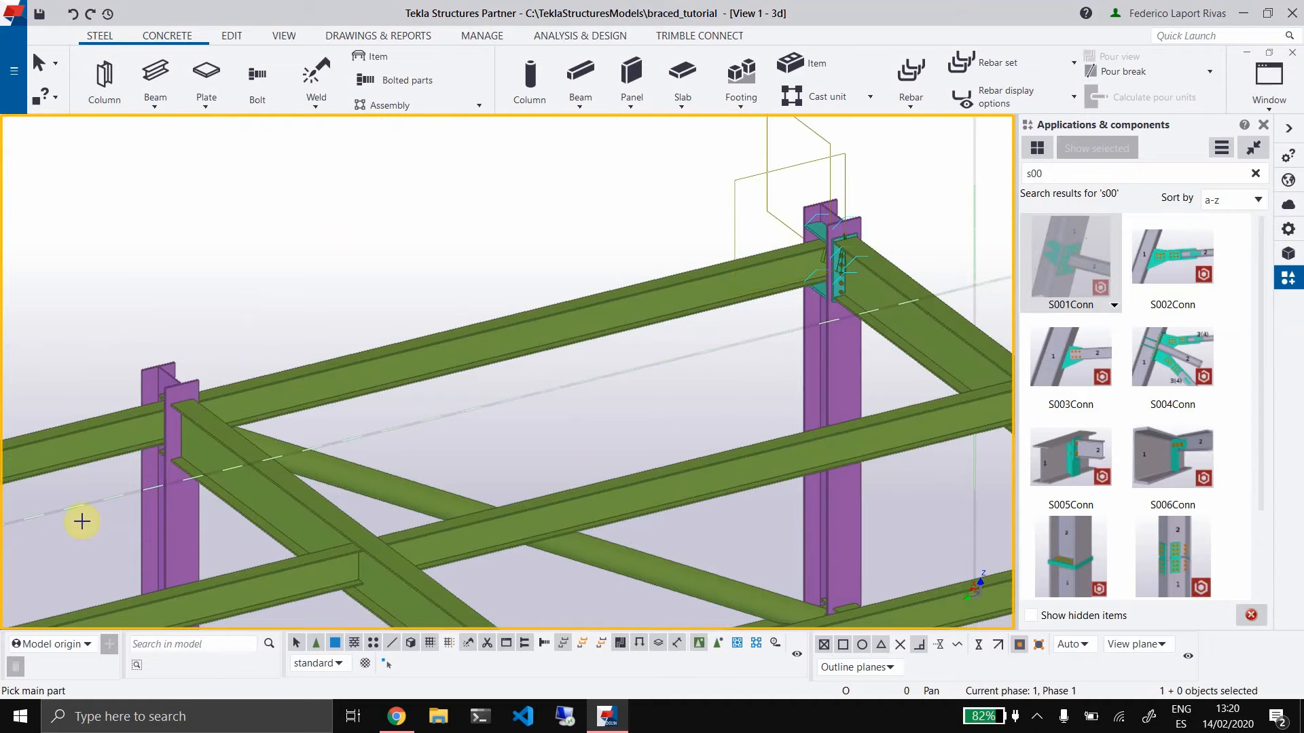
click(163, 516)
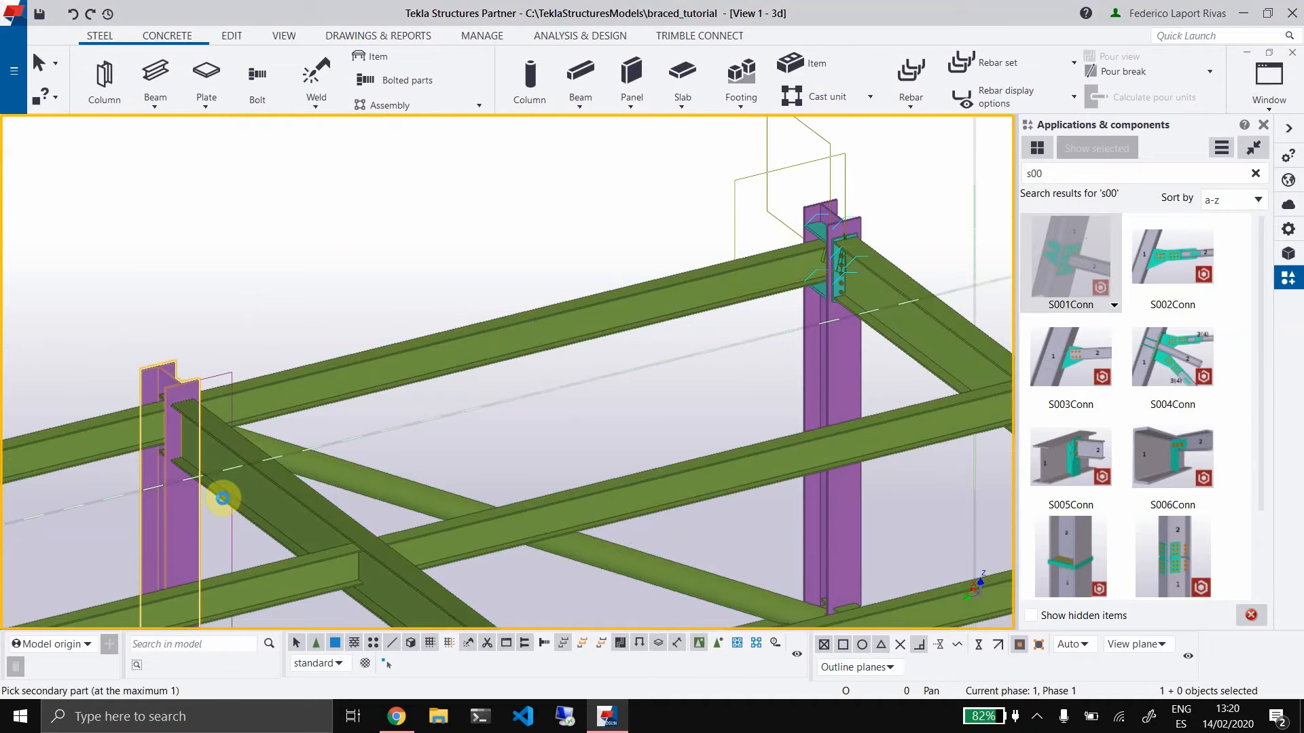
scroll(160, 469, down, 2)
middle_drag(163, 459, 340, 332)
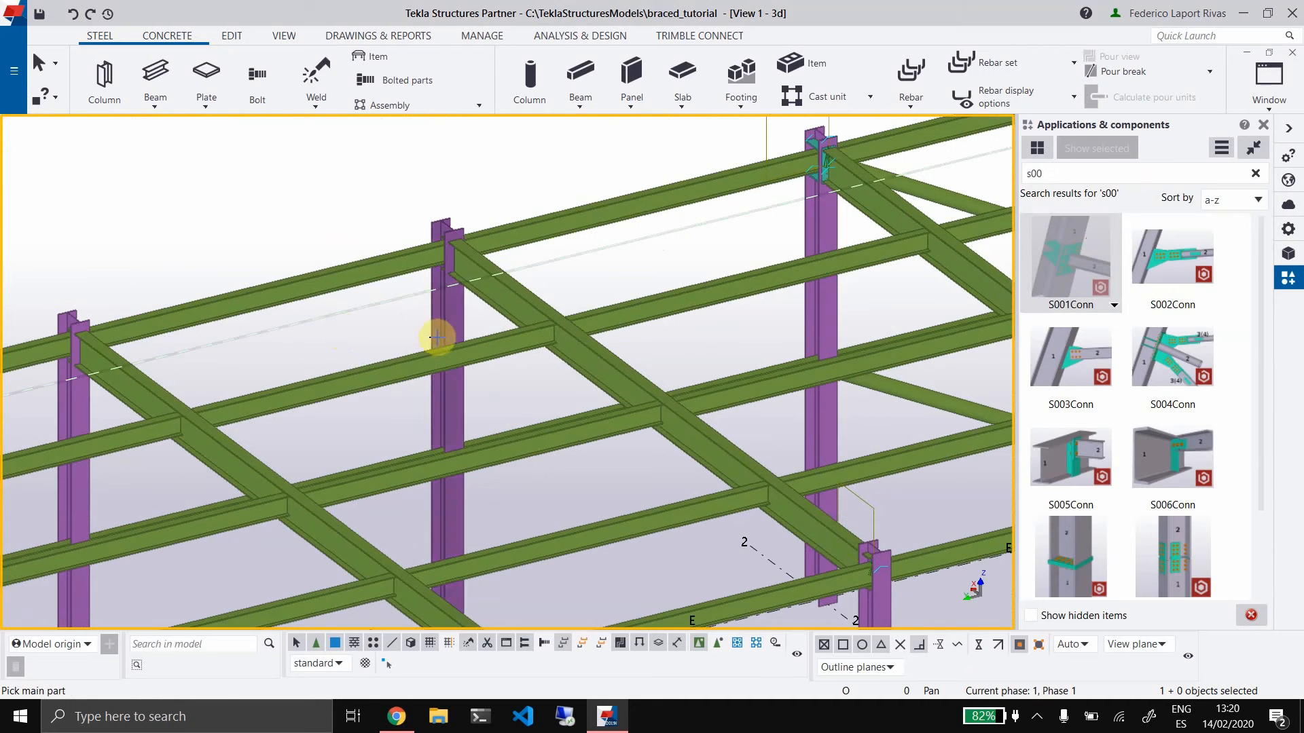
Apply the S001 component at the following two columns along that side to their deep main beams
click(436, 337)
click(141, 391)
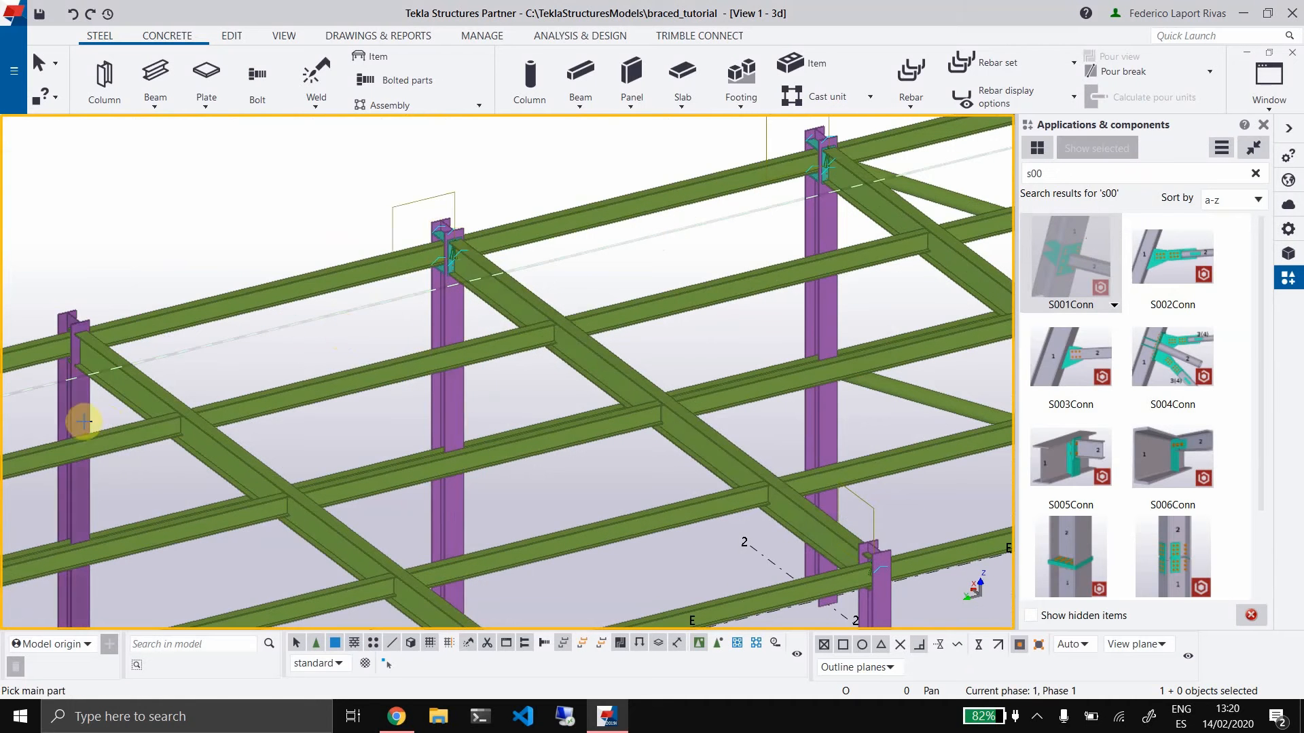
click(82, 422)
click(174, 320)
Examine the diagonal pipe braces and their joints with the columns in the frame's end bay
scroll(151, 327, down, 3)
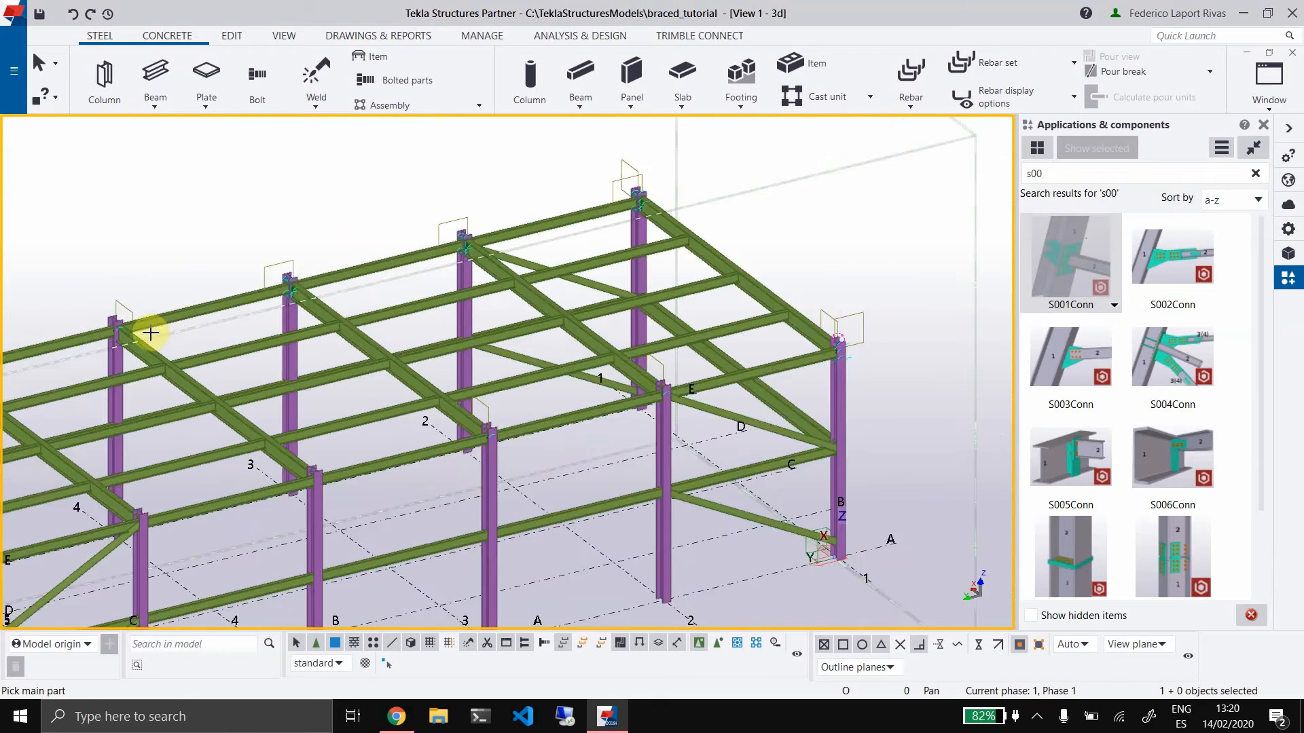
middle_drag(401, 303, 783, 244)
scroll(347, 318, up, 5)
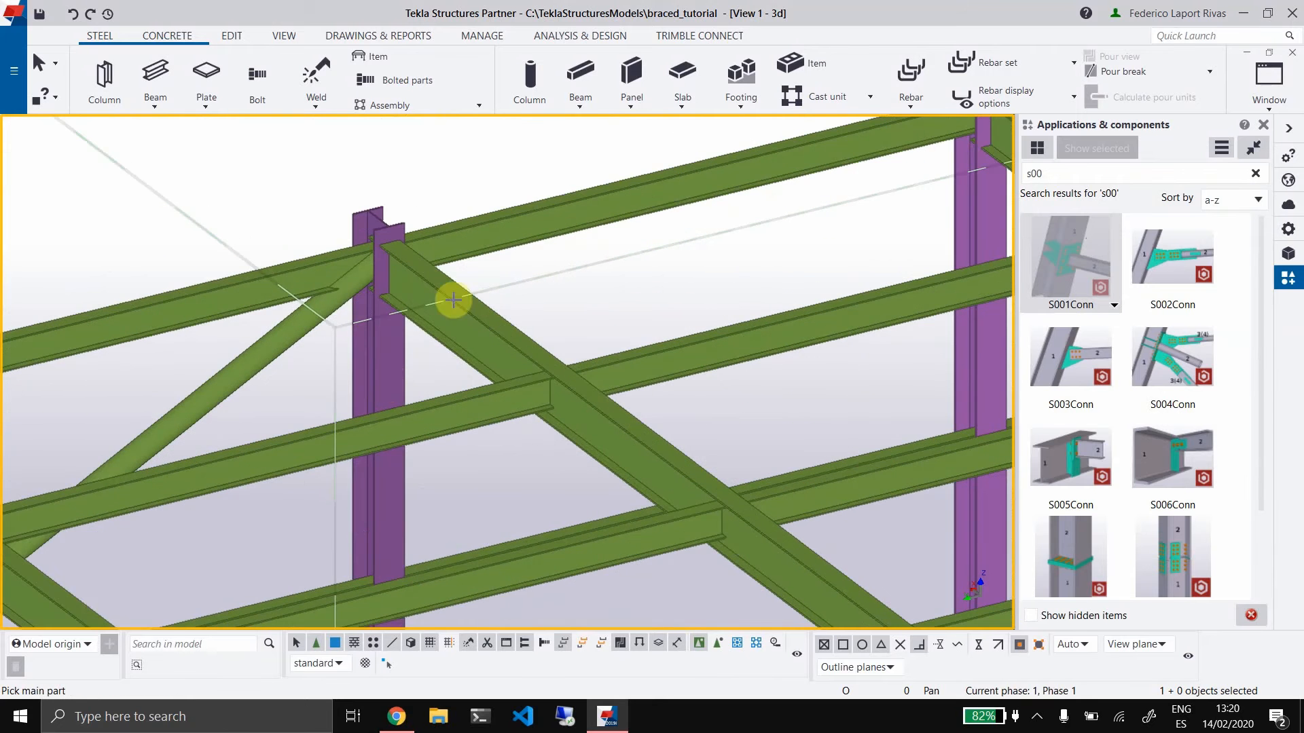
scroll(450, 291, down, 5)
middle_drag(299, 320, 121, 345)
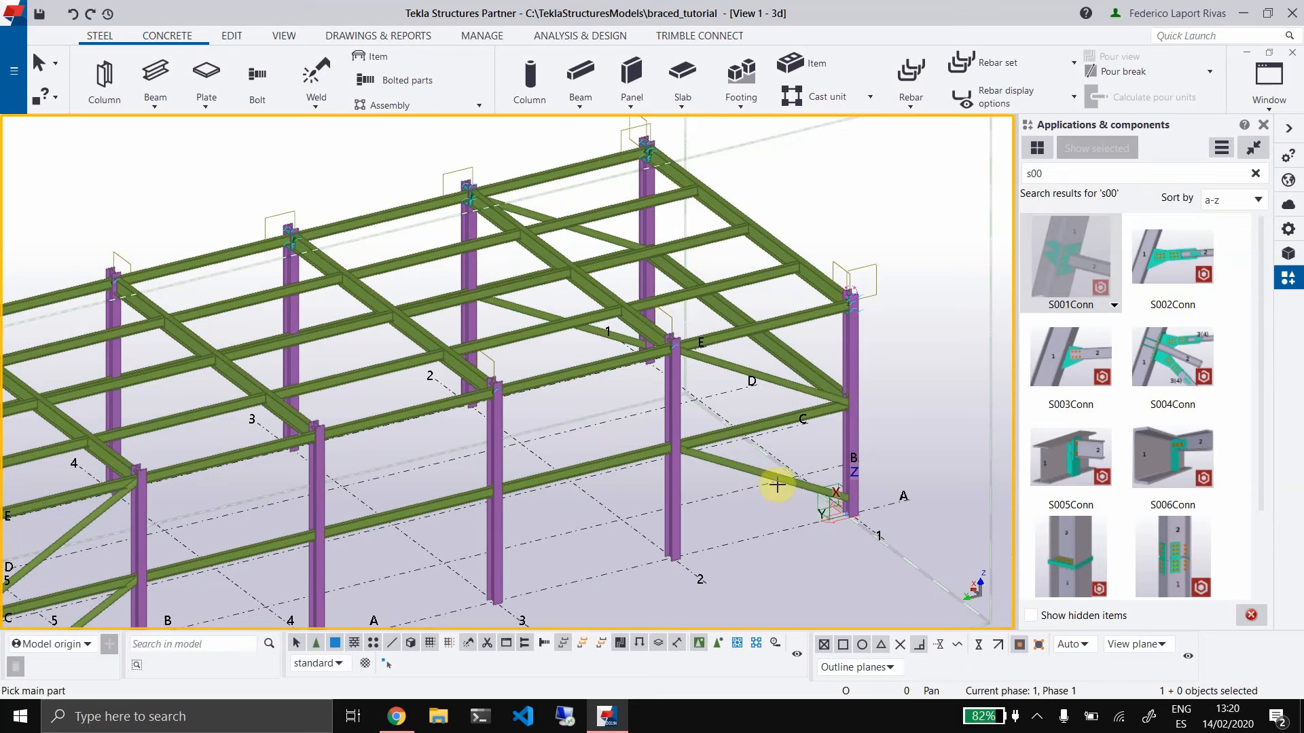
scroll(779, 483, up, 3)
scroll(775, 368, up, 2)
middle_drag(775, 368, 547, 334)
scroll(454, 207, down, 2)
scroll(476, 225, up, 1)
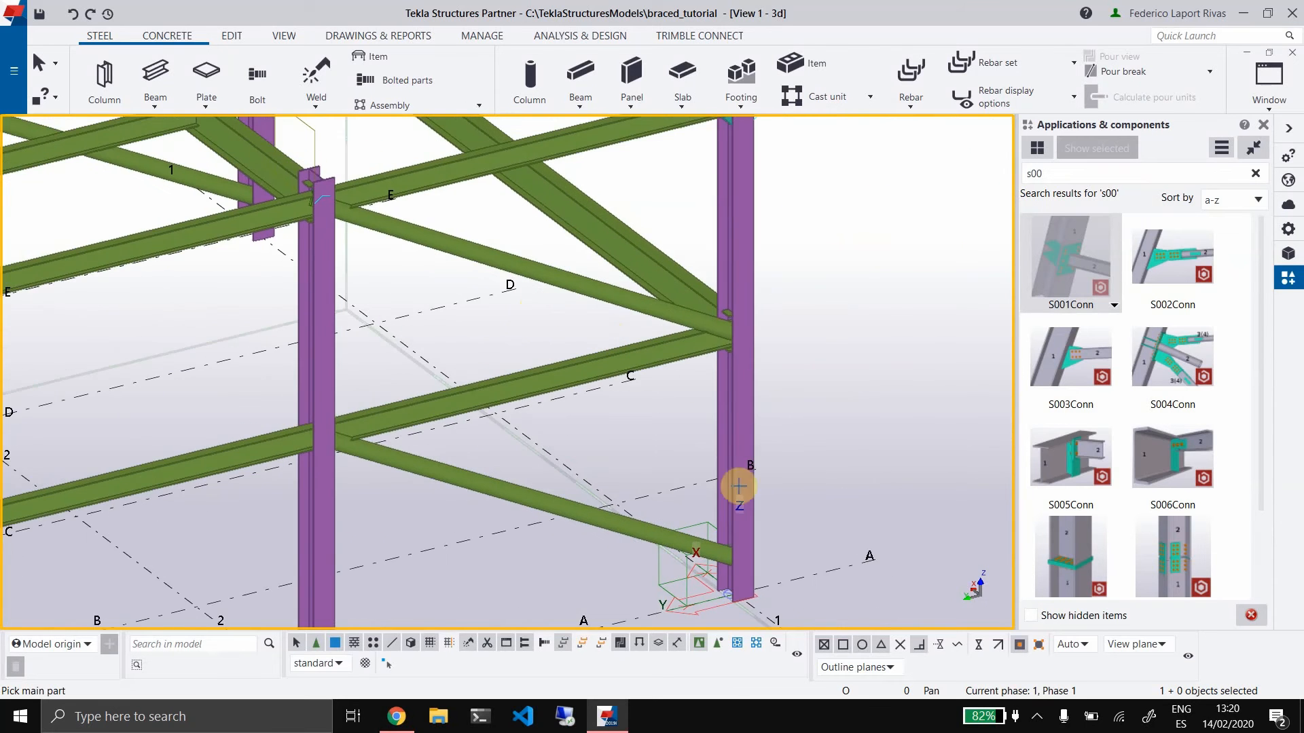
scroll(695, 554, up, 5)
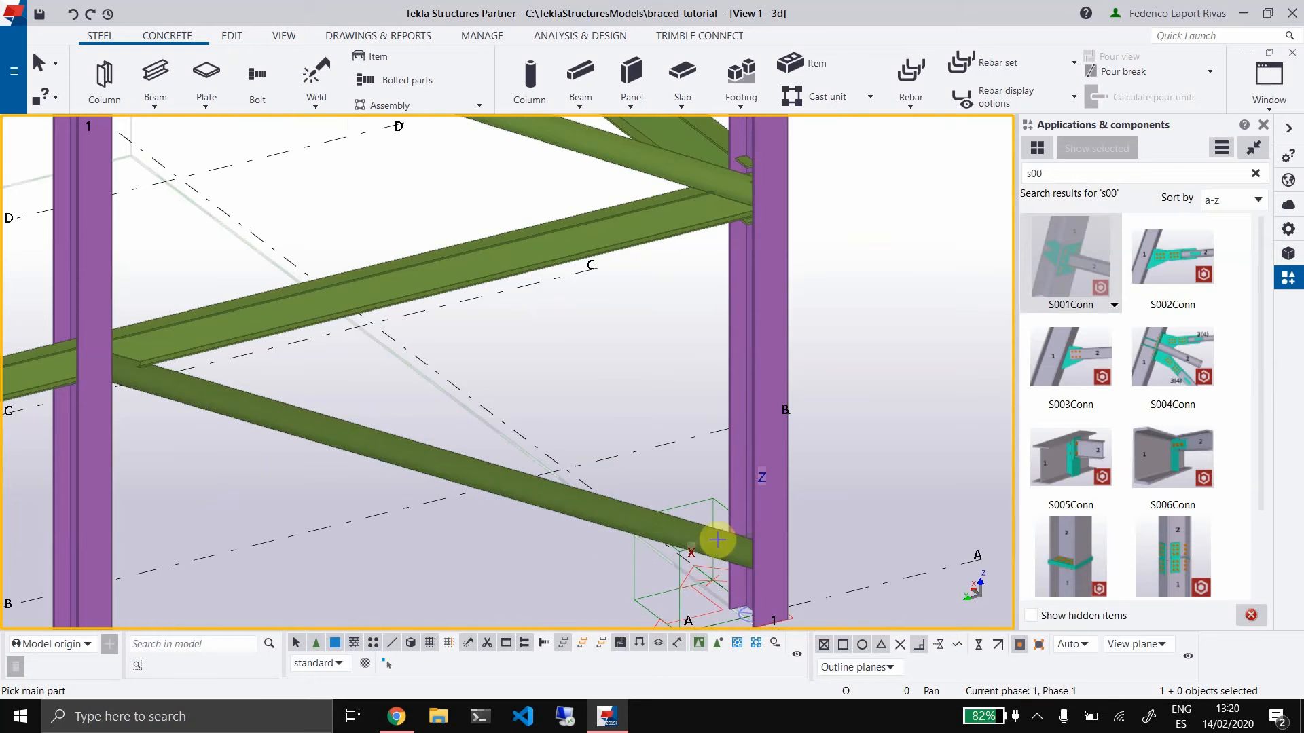
scroll(732, 437, down, 3)
middle_drag(733, 468, 730, 556)
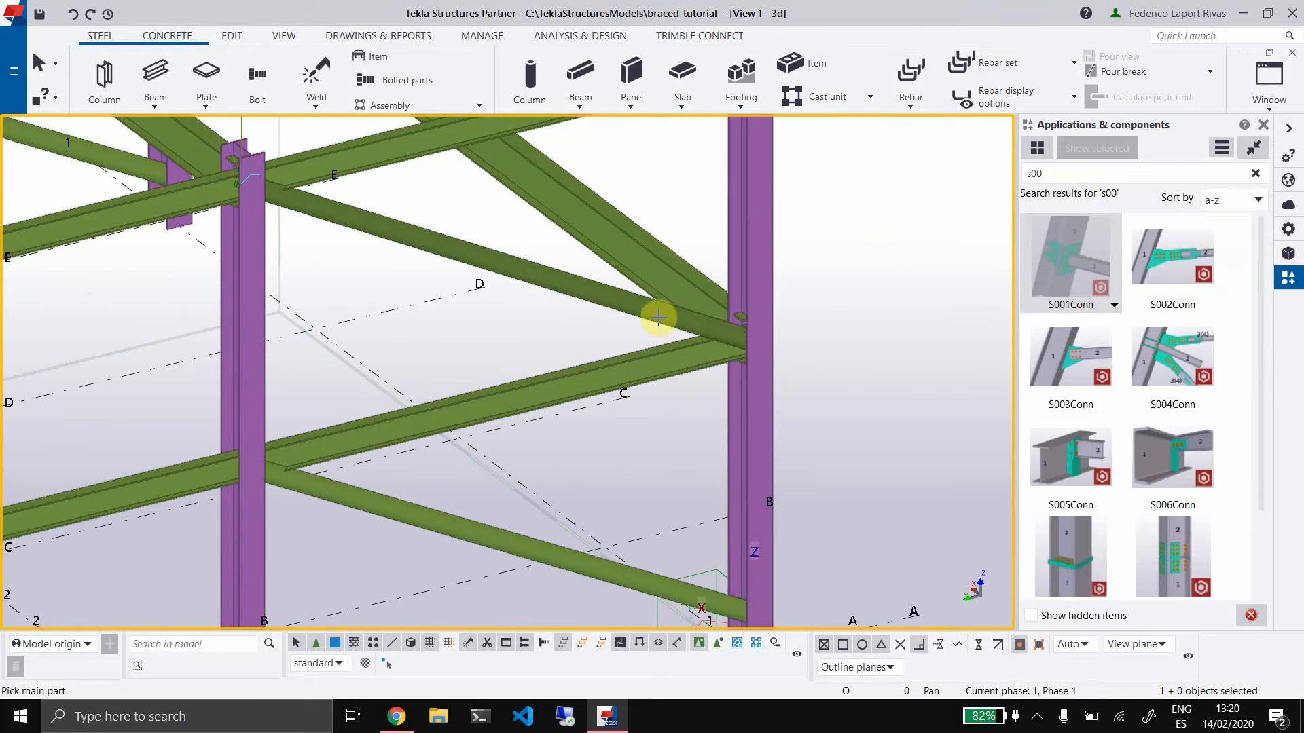
Select the diagonal pipe brace below the horizontal beam at the column joint and check its profile
click(497, 275)
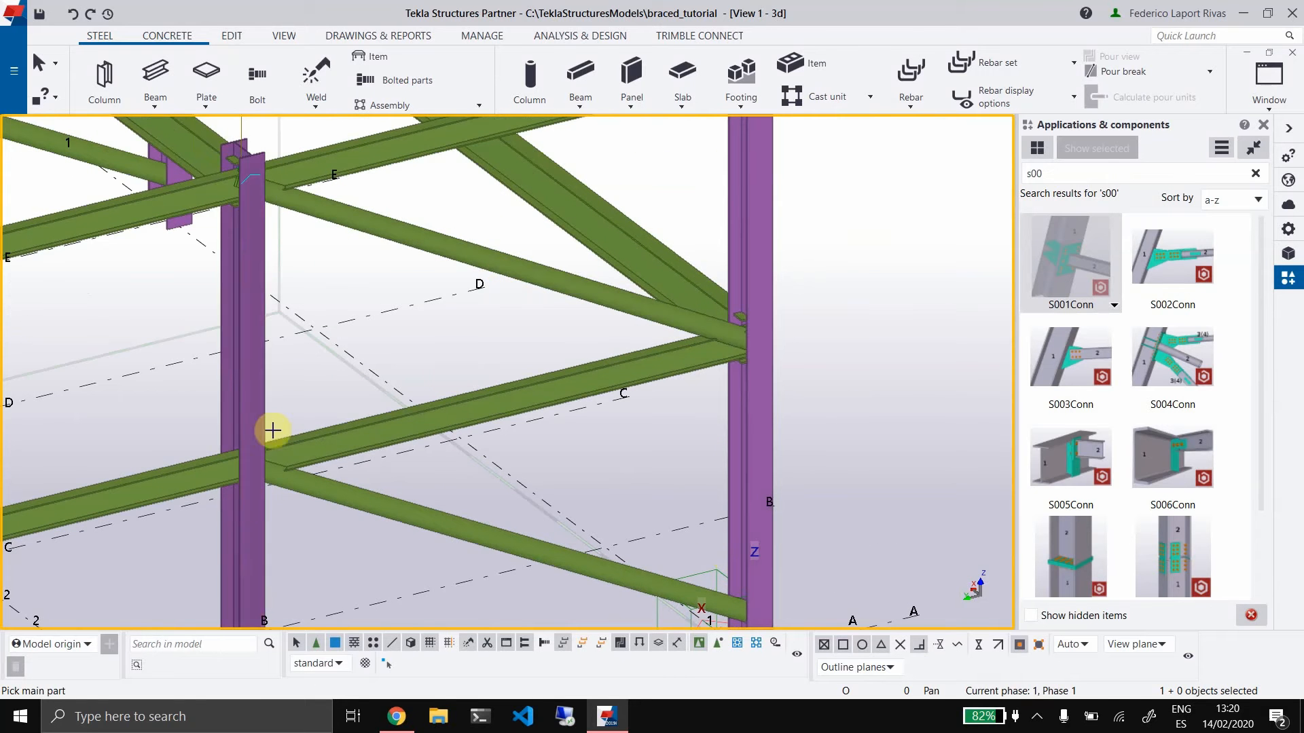
click(245, 473)
ctrl+middle_drag(480, 479, 468, 376)
scroll(417, 373, up, 2)
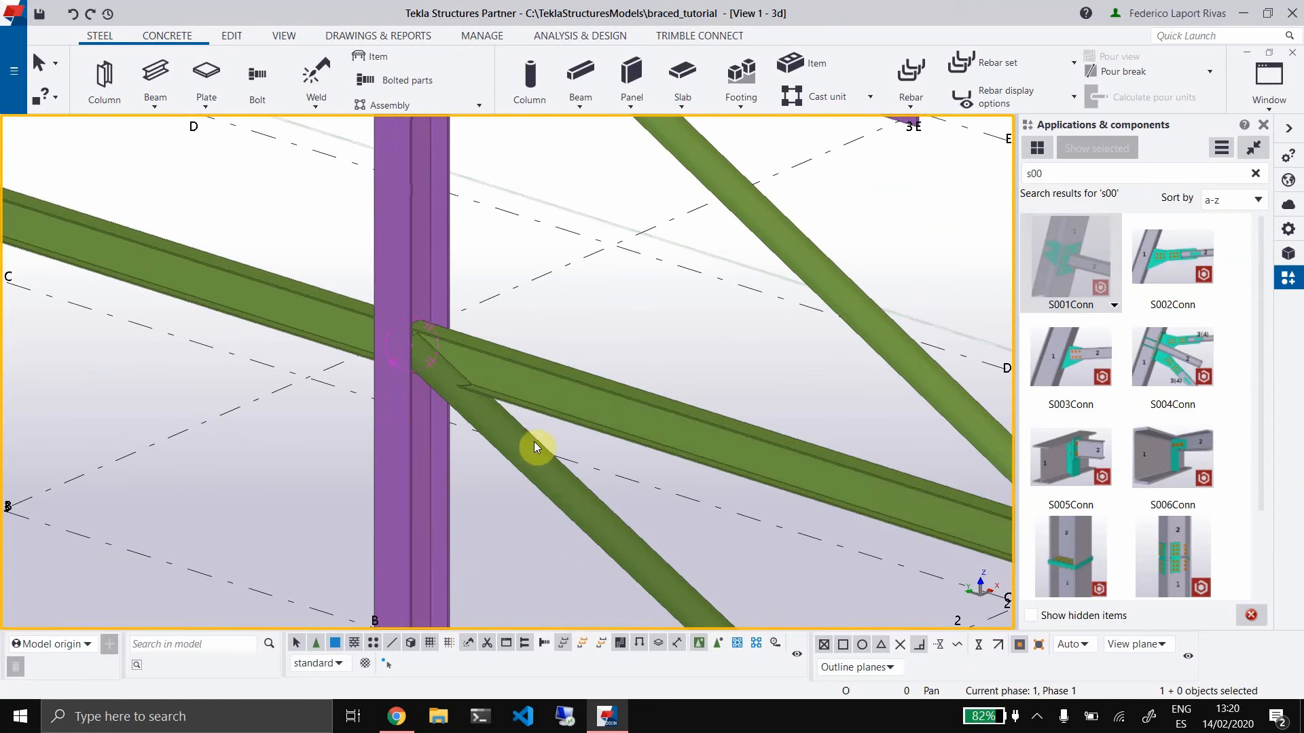
click(516, 456)
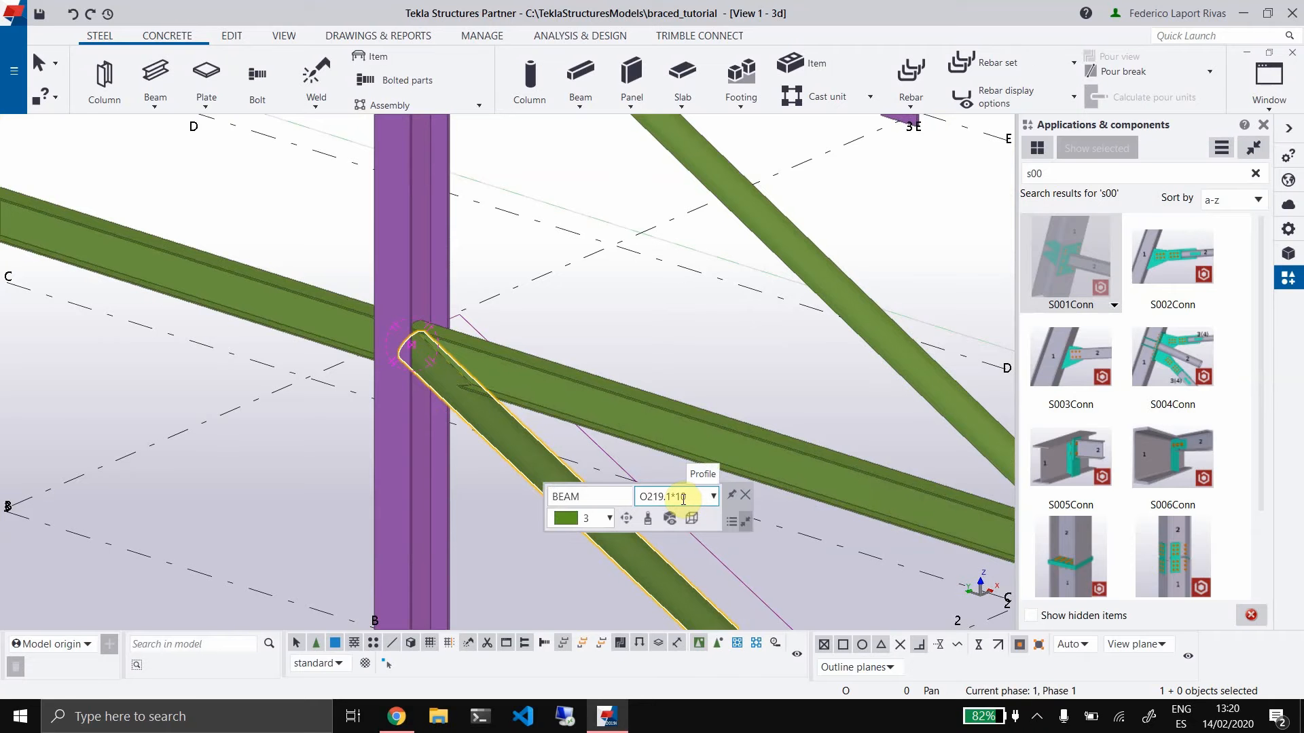
Switch to braced.io and create a new S002 bracing connection in project braced_tutorial, structure 5C-001
click(395, 715)
click(109, 208)
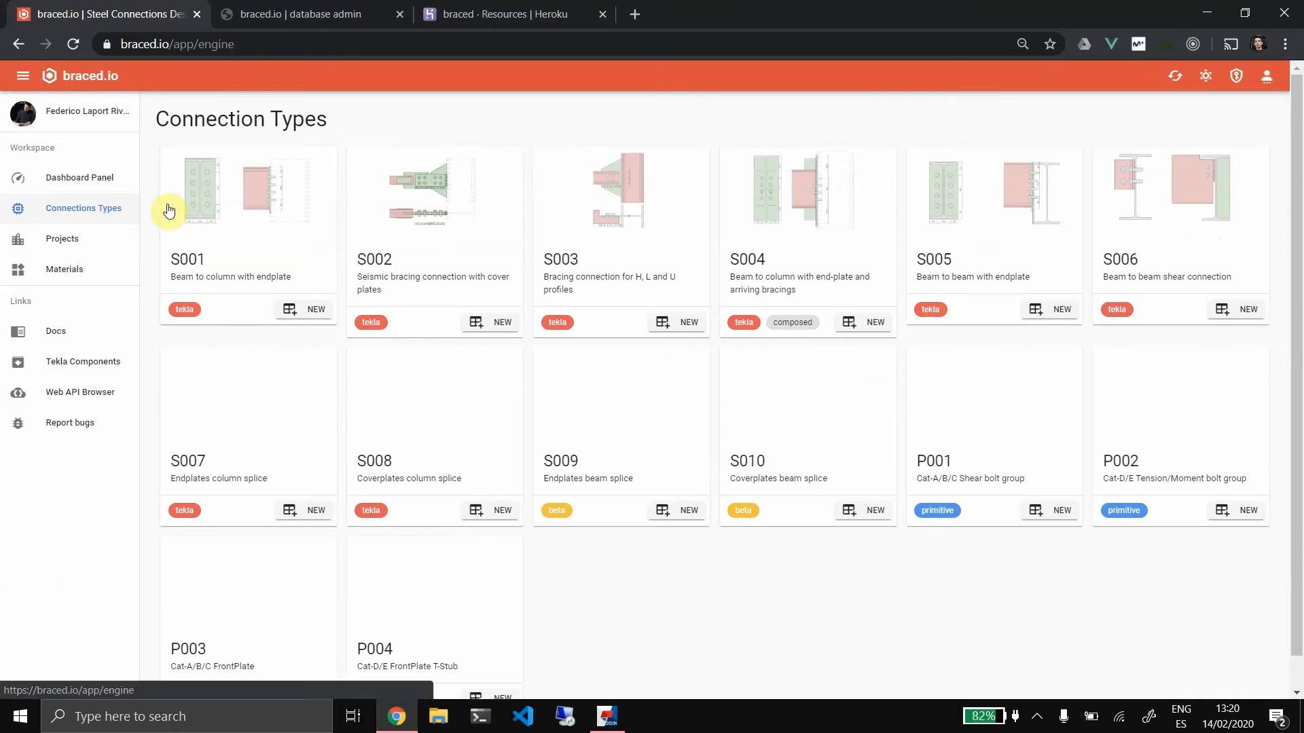
click(492, 324)
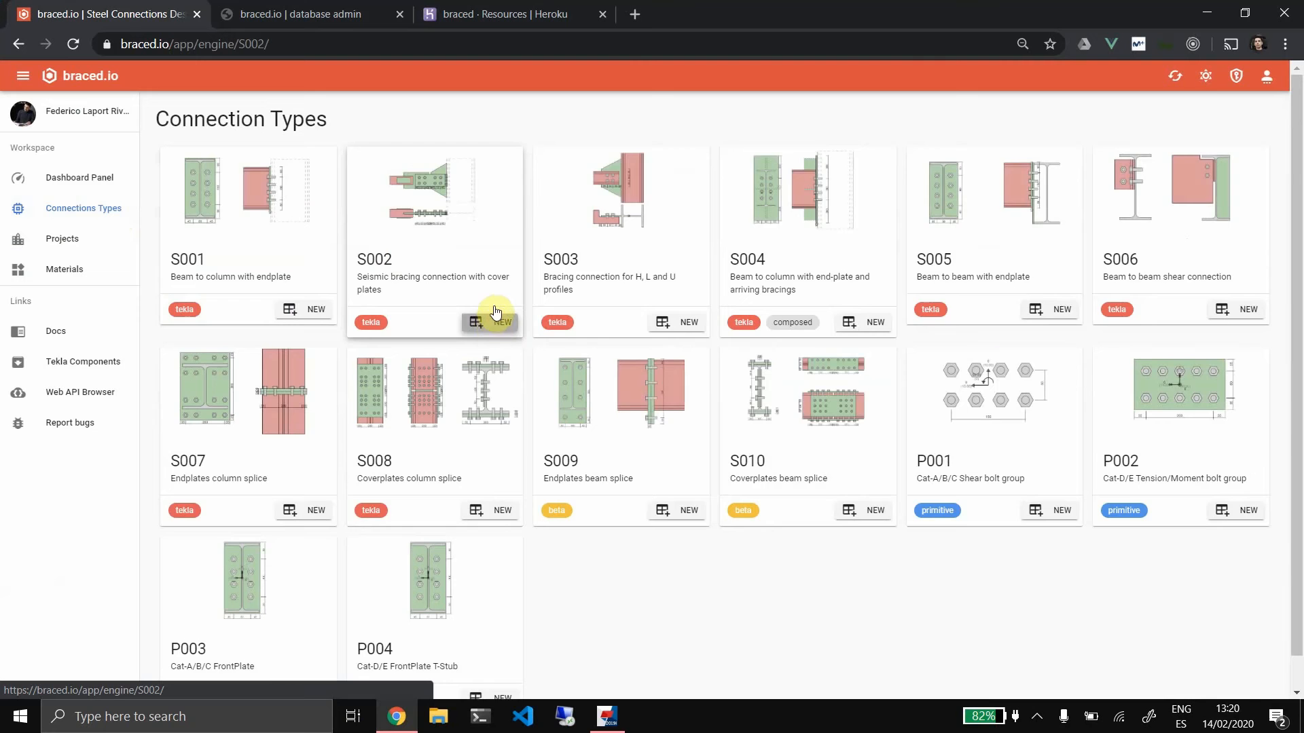
click(806, 201)
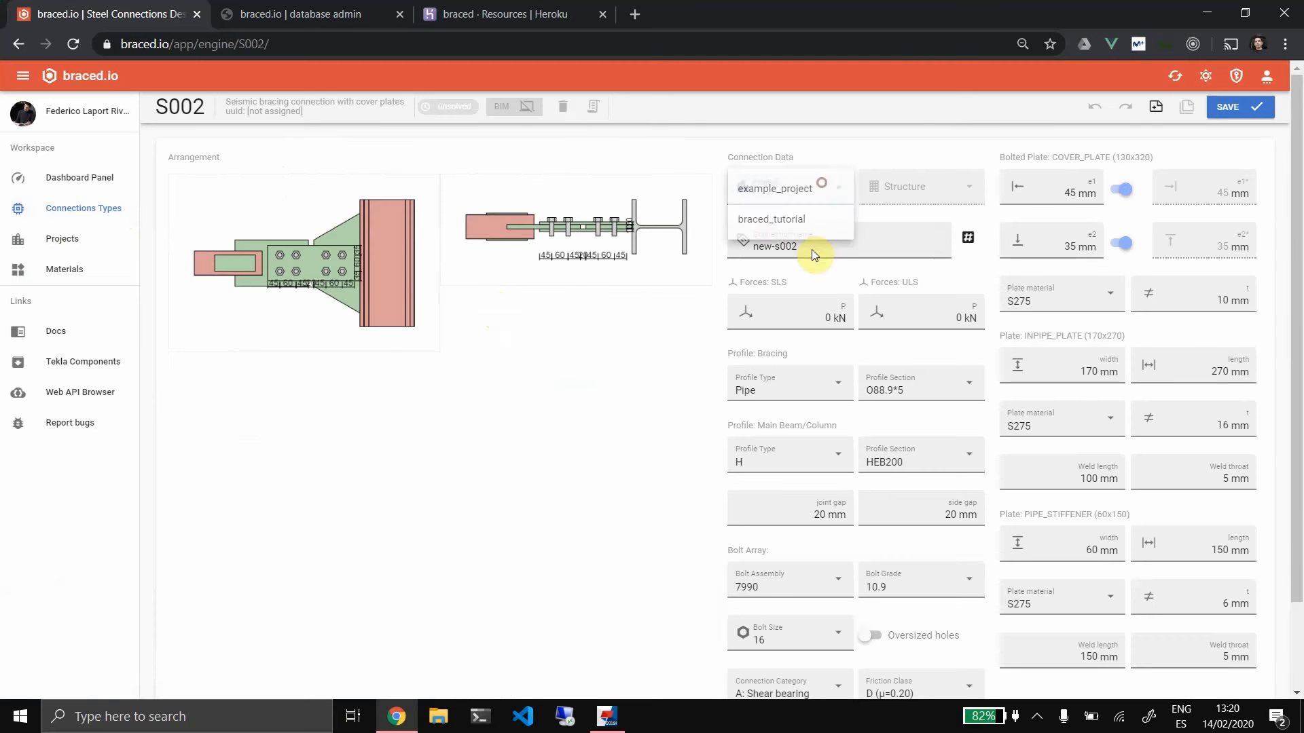
click(833, 212)
click(908, 184)
click(910, 194)
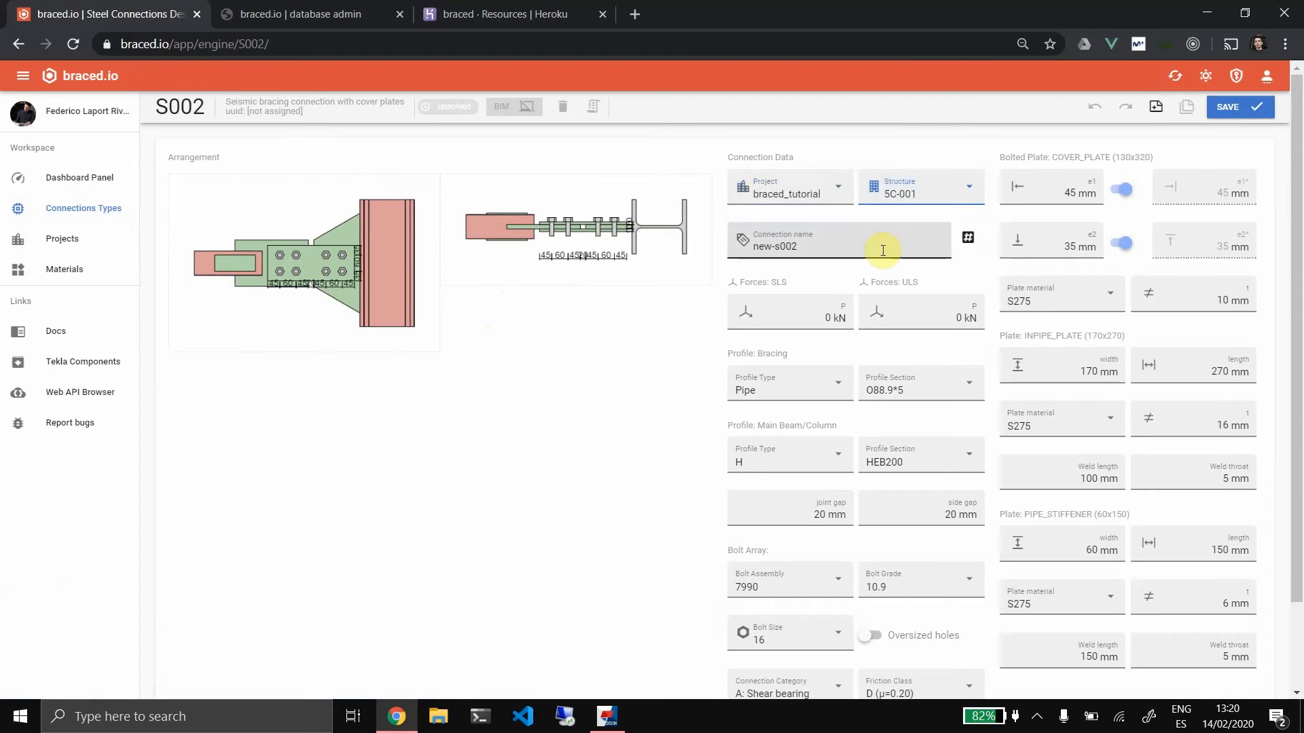
Set the bracing's pipe profile section to O219.1*10
scroll(838, 320, down, 2)
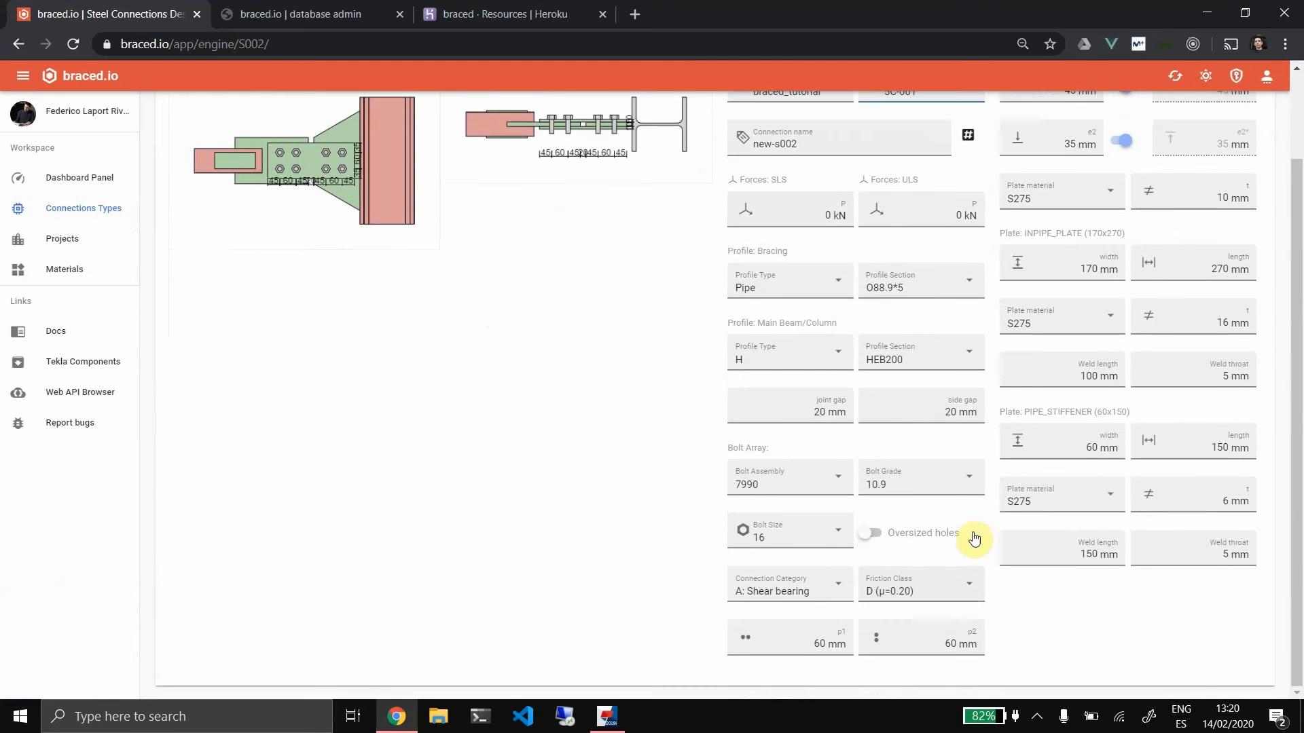
scroll(974, 539, up, 2)
click(927, 384)
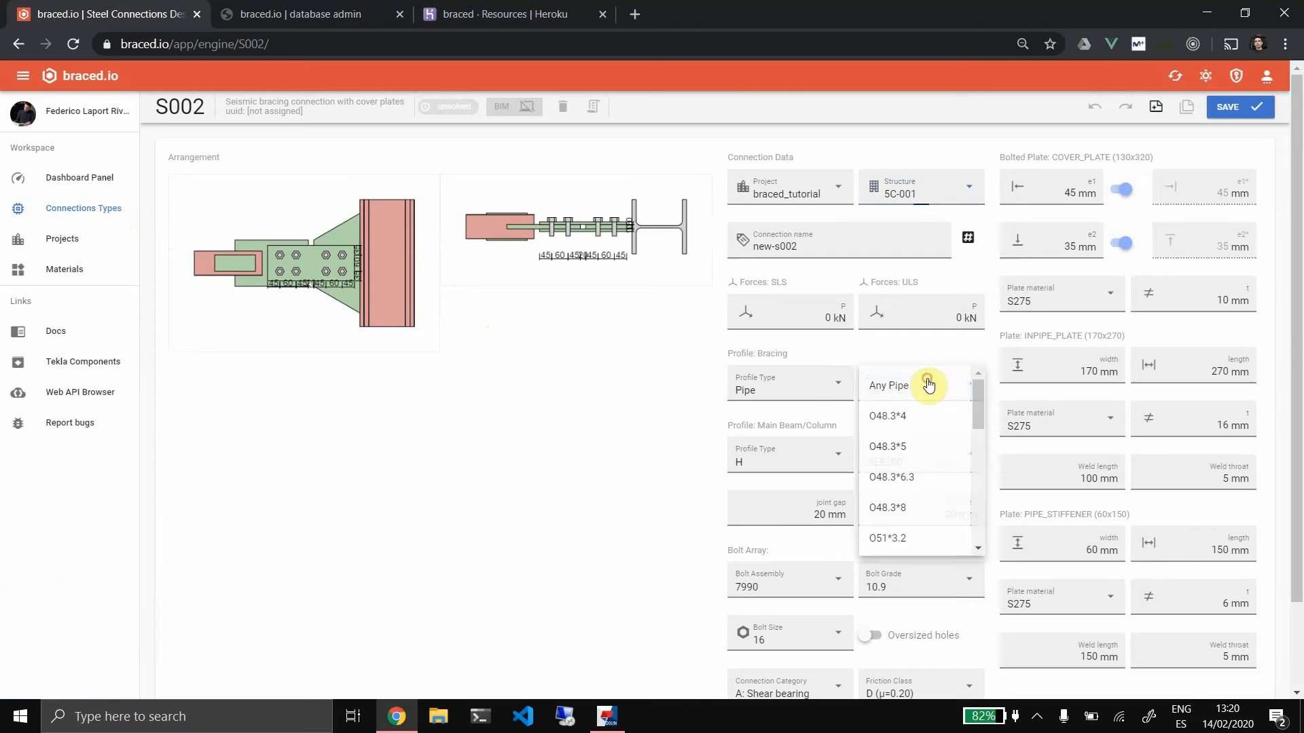
scroll(913, 415, down, 10)
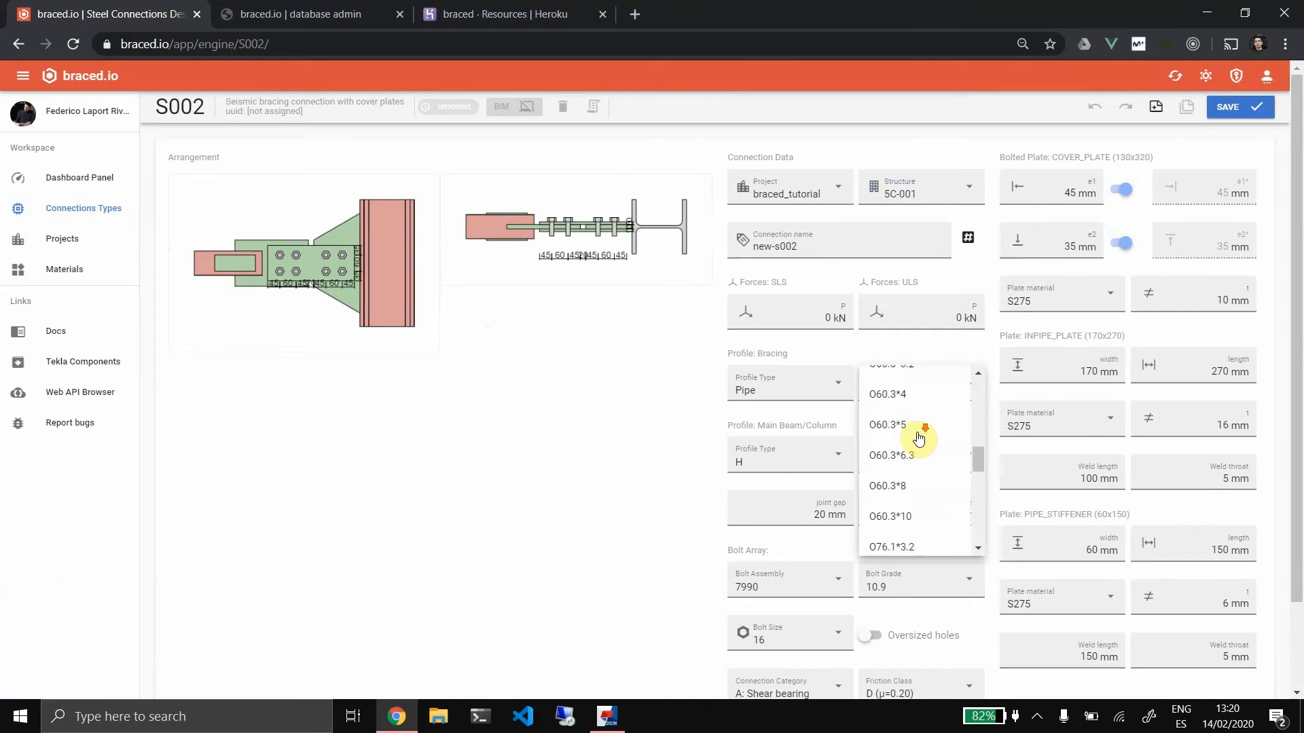
scroll(919, 439, down, 3)
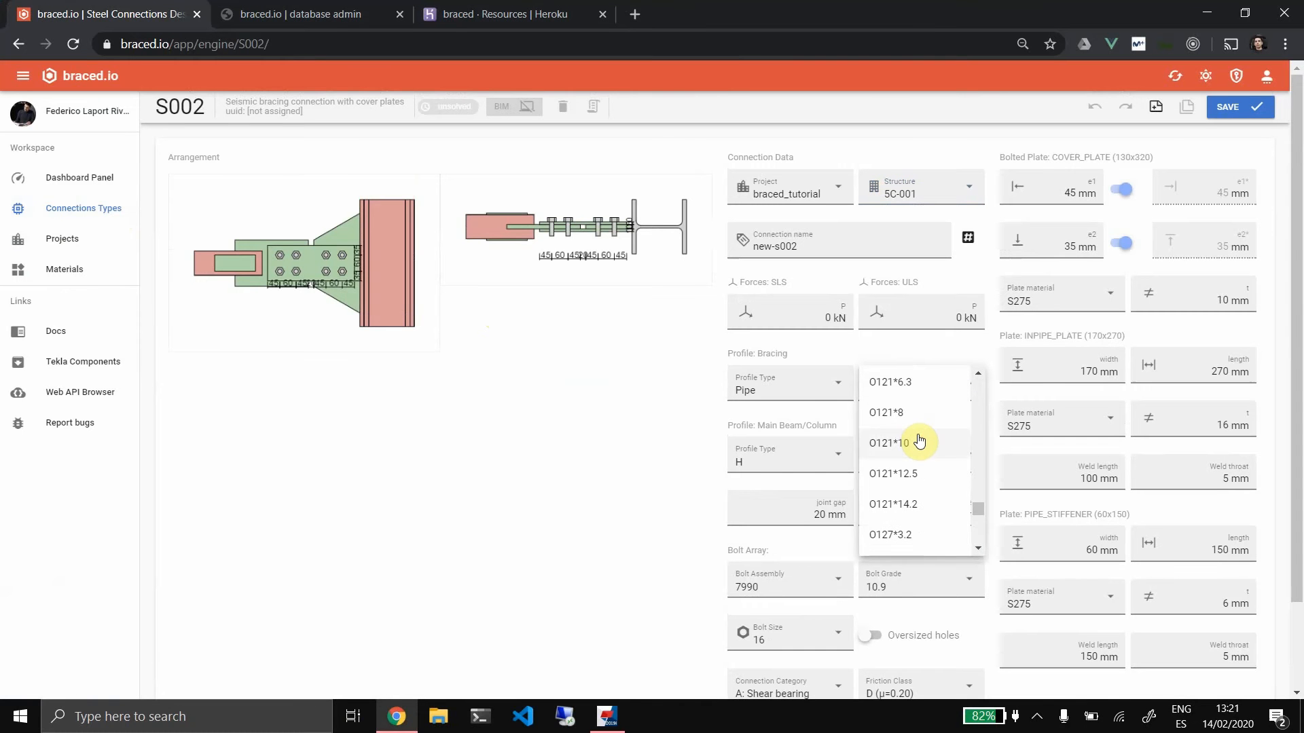
scroll(919, 440, down, 6)
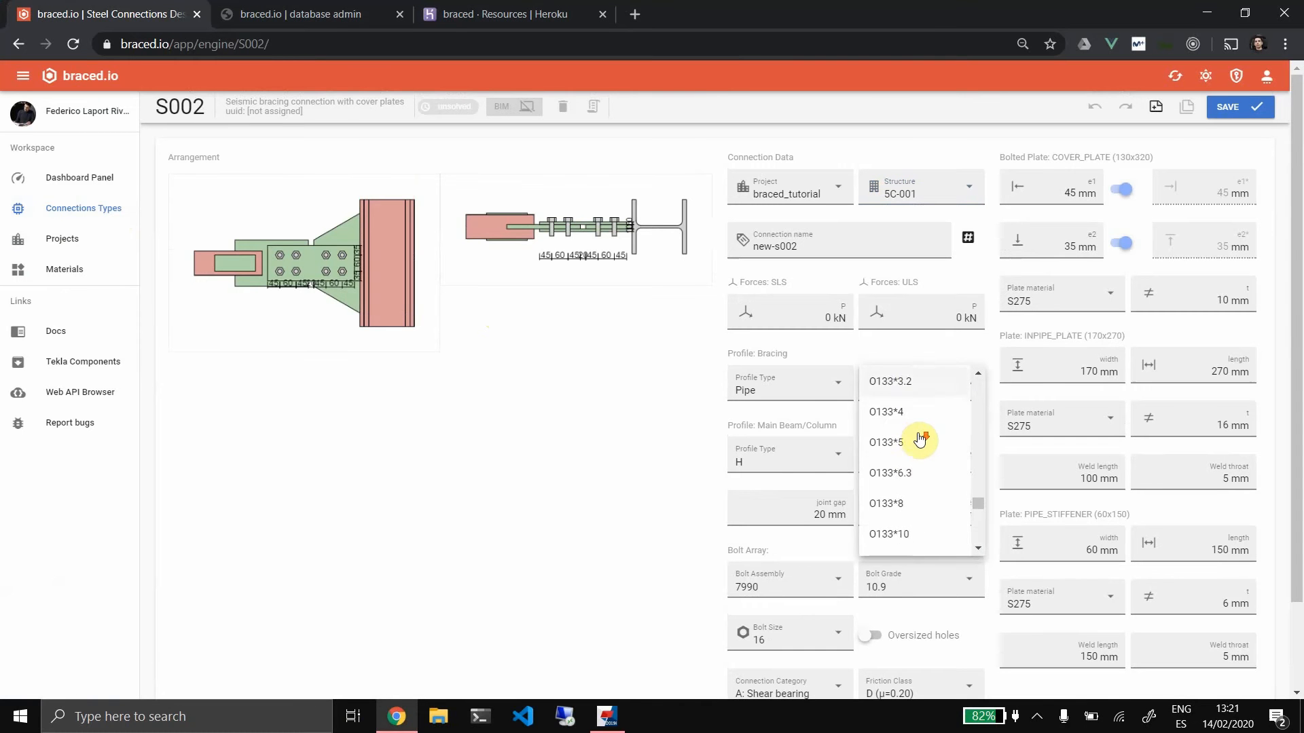
scroll(919, 440, down, 8)
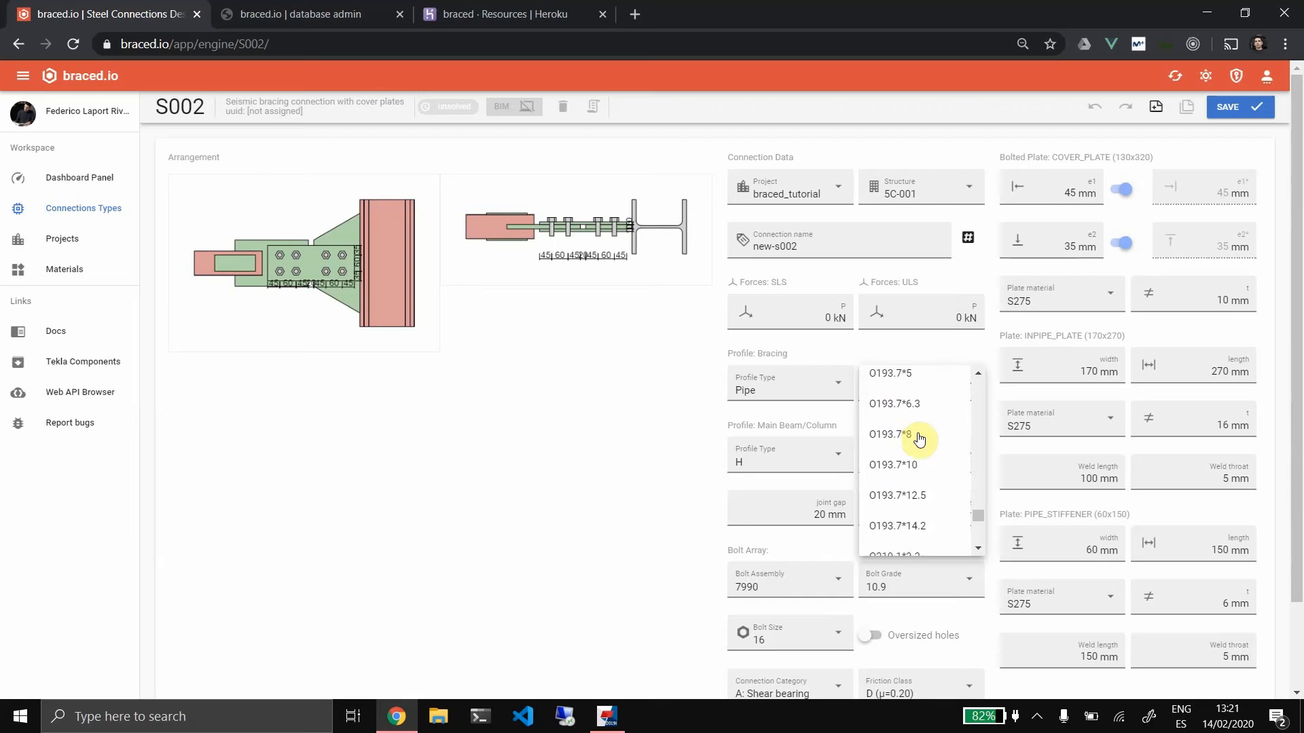
scroll(919, 440, up, 1)
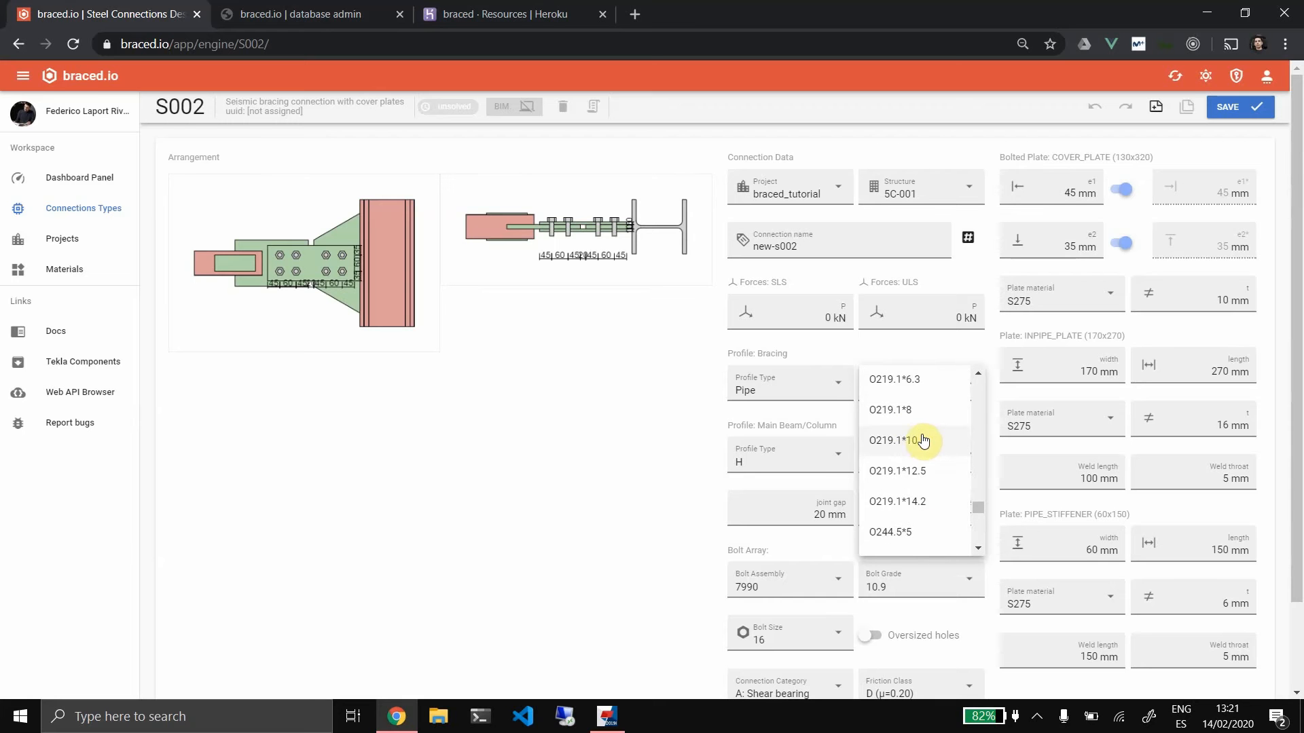
click(922, 440)
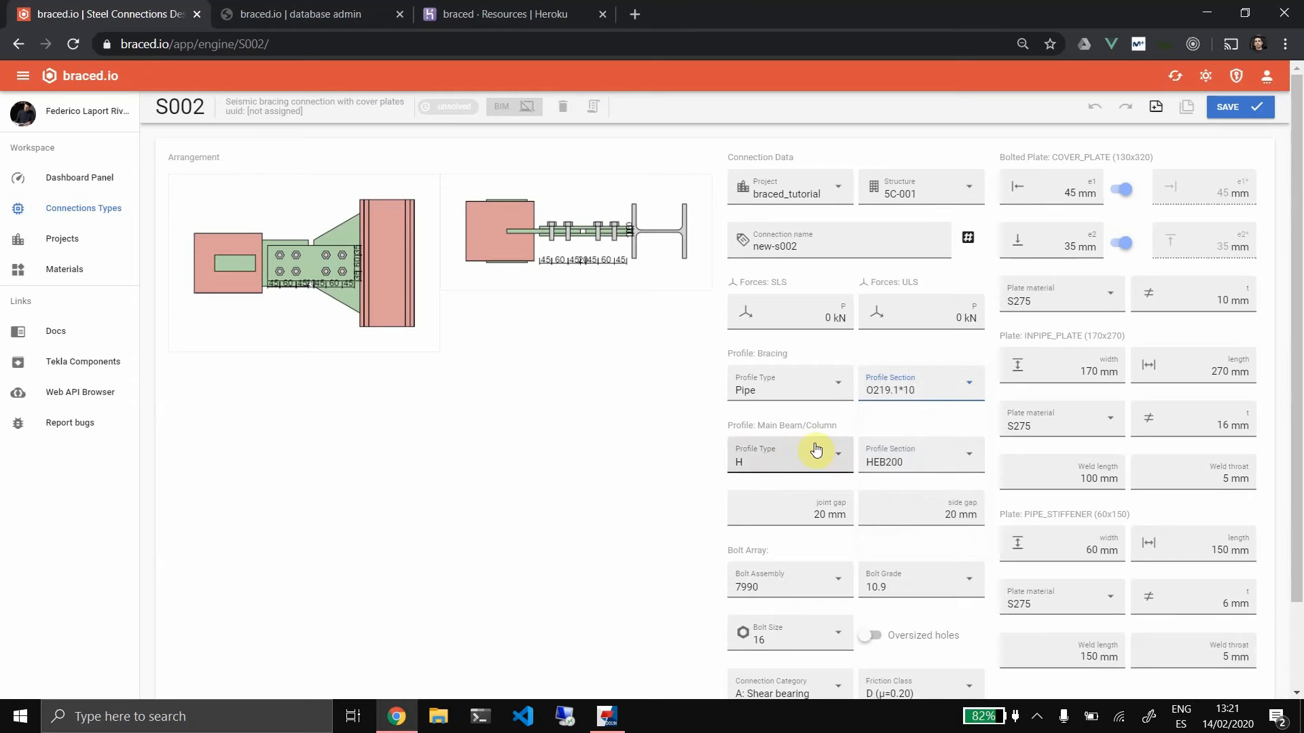
Set the main beam/column profile section to Any H
click(917, 457)
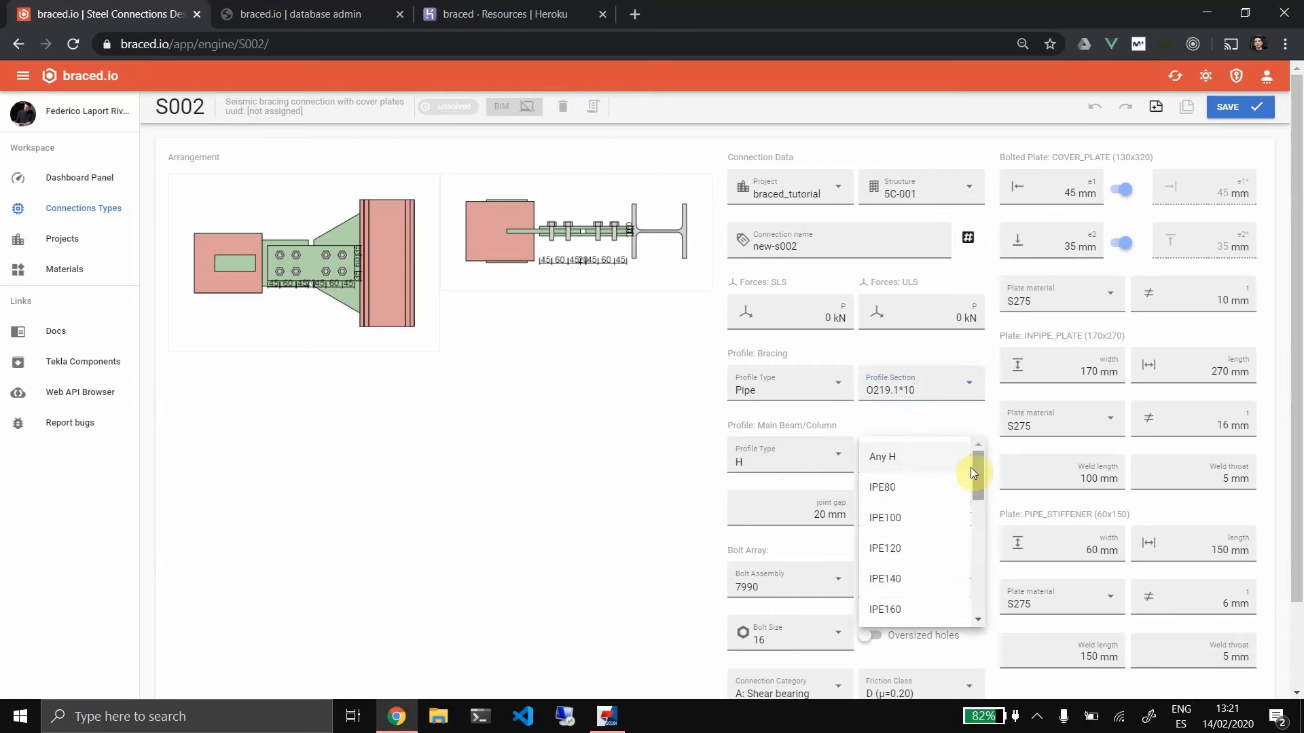
click(918, 467)
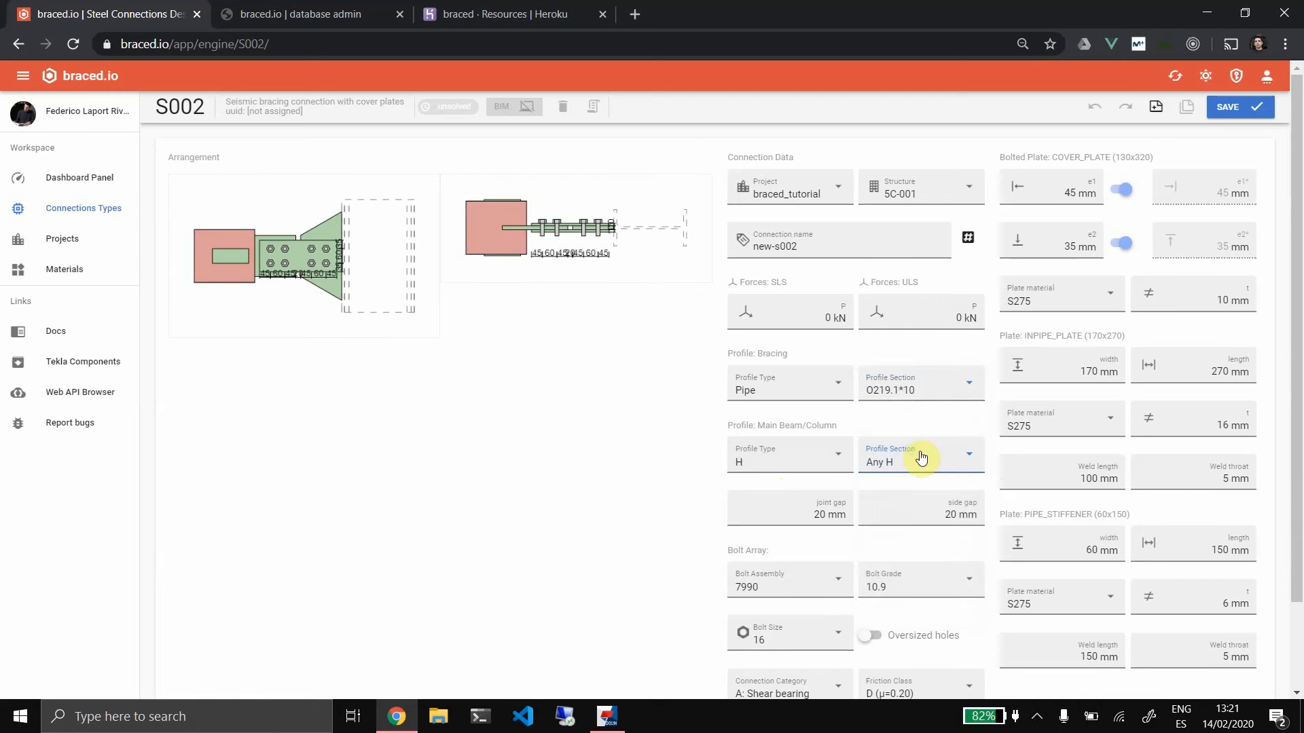
click(629, 464)
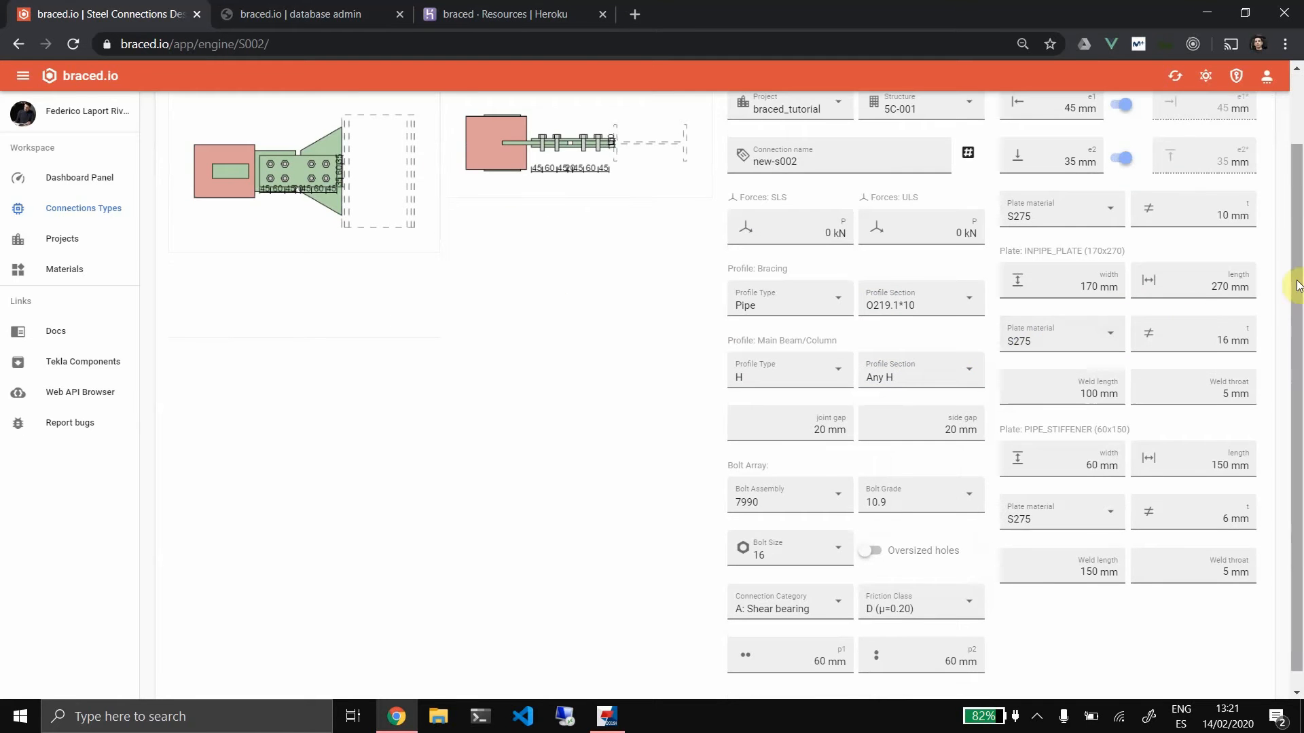
Set the INPIPE_PLATE width to 250 mm and save the S002 connection
drag(1296, 279, 1299, 238)
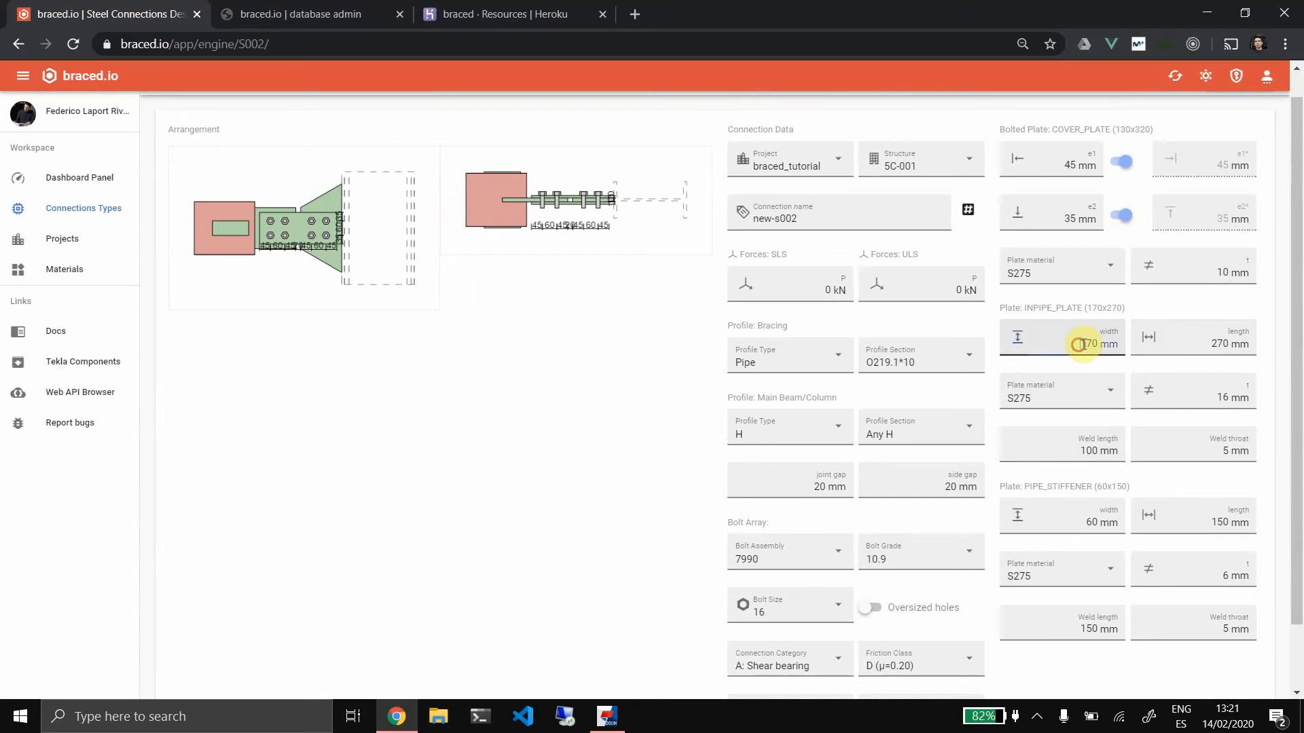
drag(1082, 344, 1125, 344)
text(25)
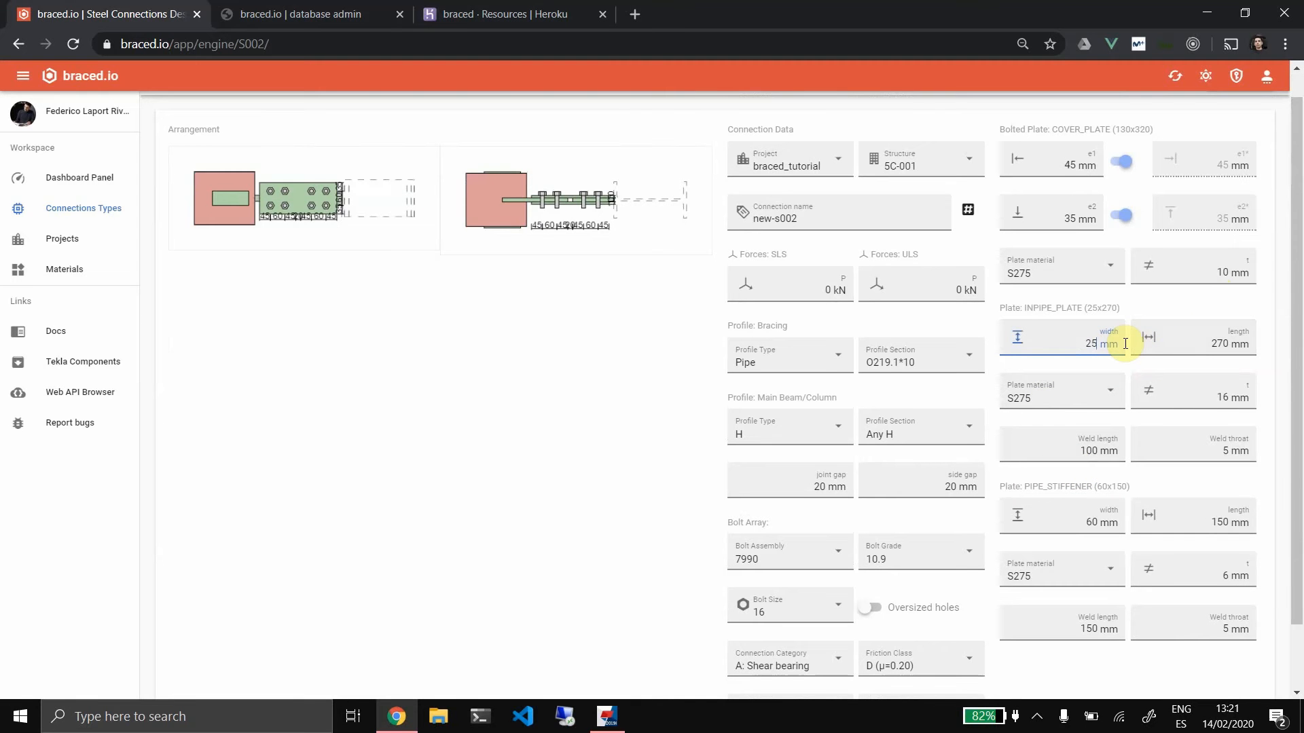
text(0)
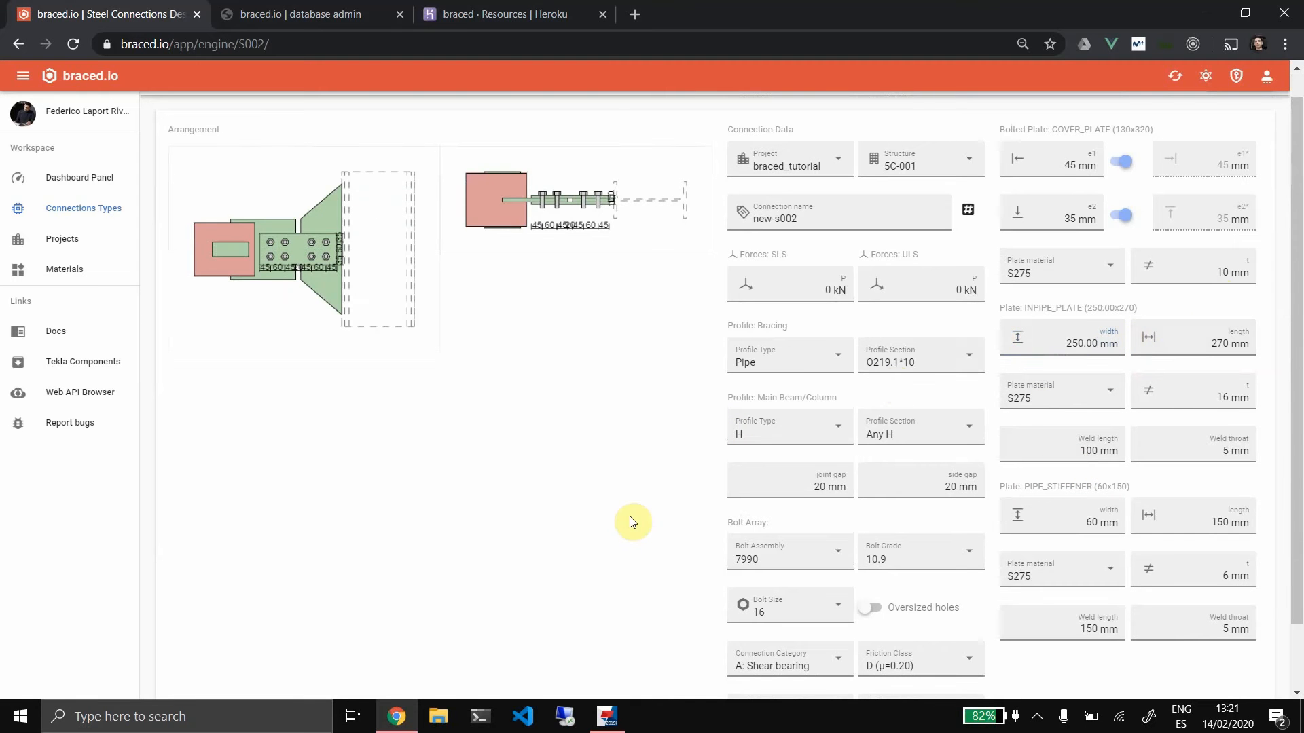
scroll(1177, 247, up, 1)
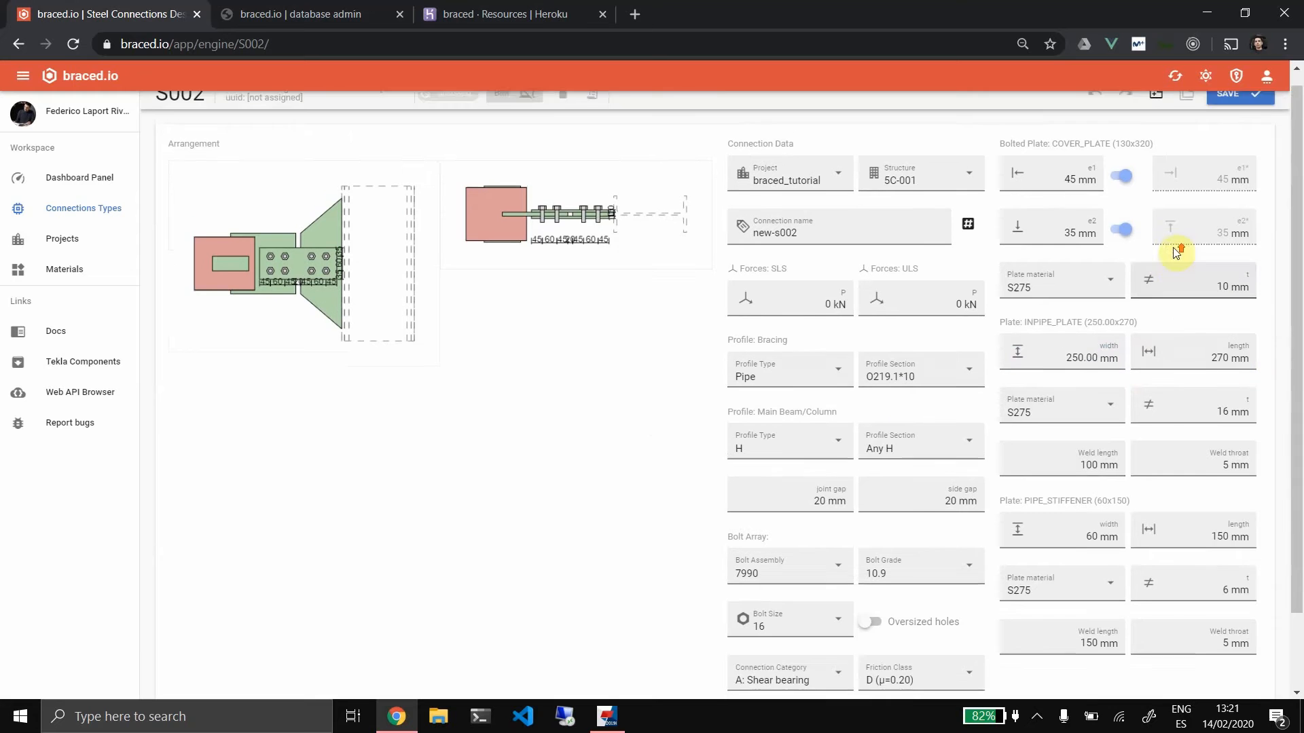
click(1235, 106)
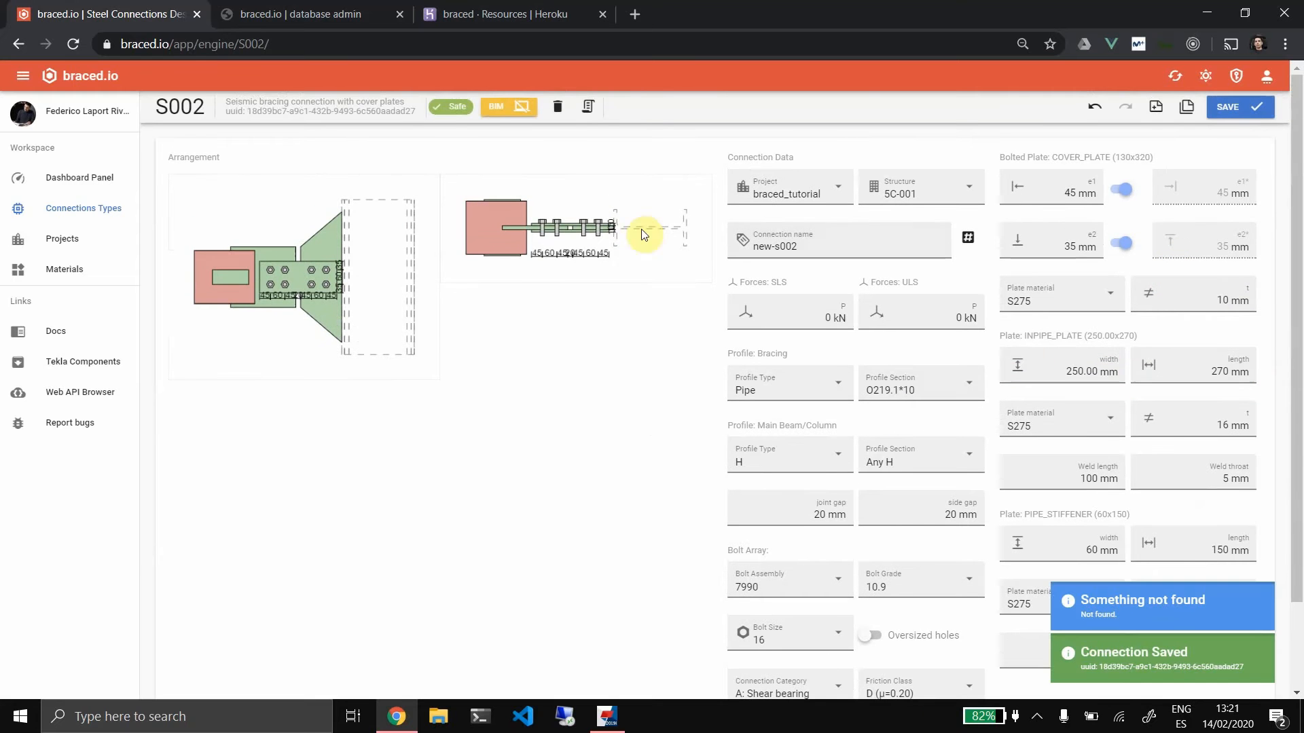
Set the connection's axial force P to 100 kN for SLS and 150 kN for ULS, and save it
scroll(951, 285, down, 1)
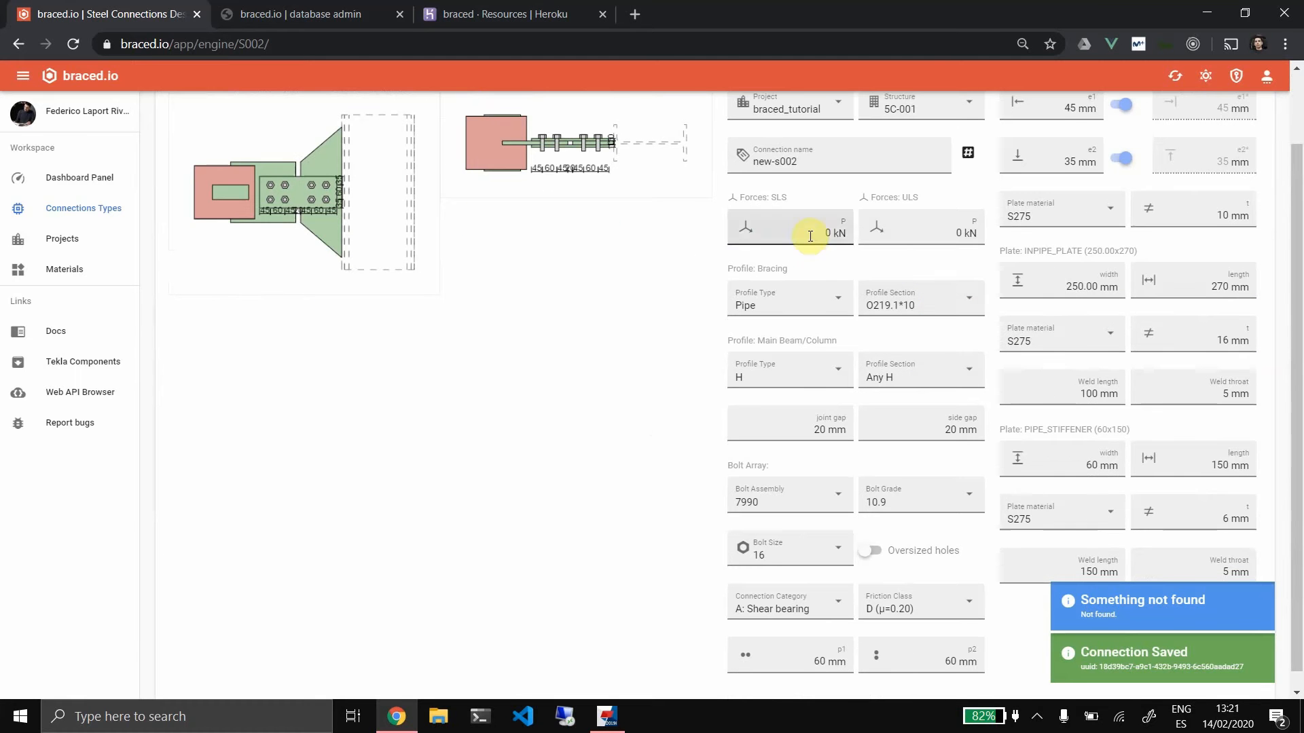
text(100)
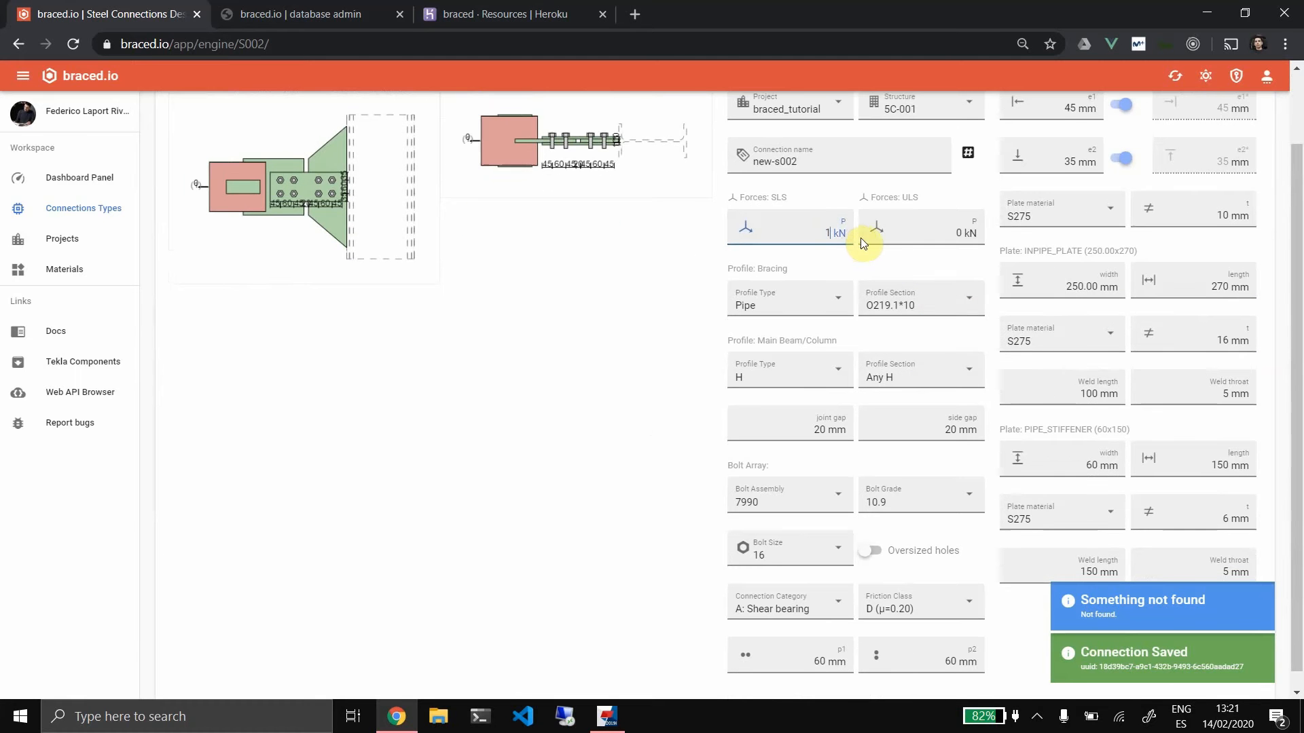
click(926, 227)
text(15)
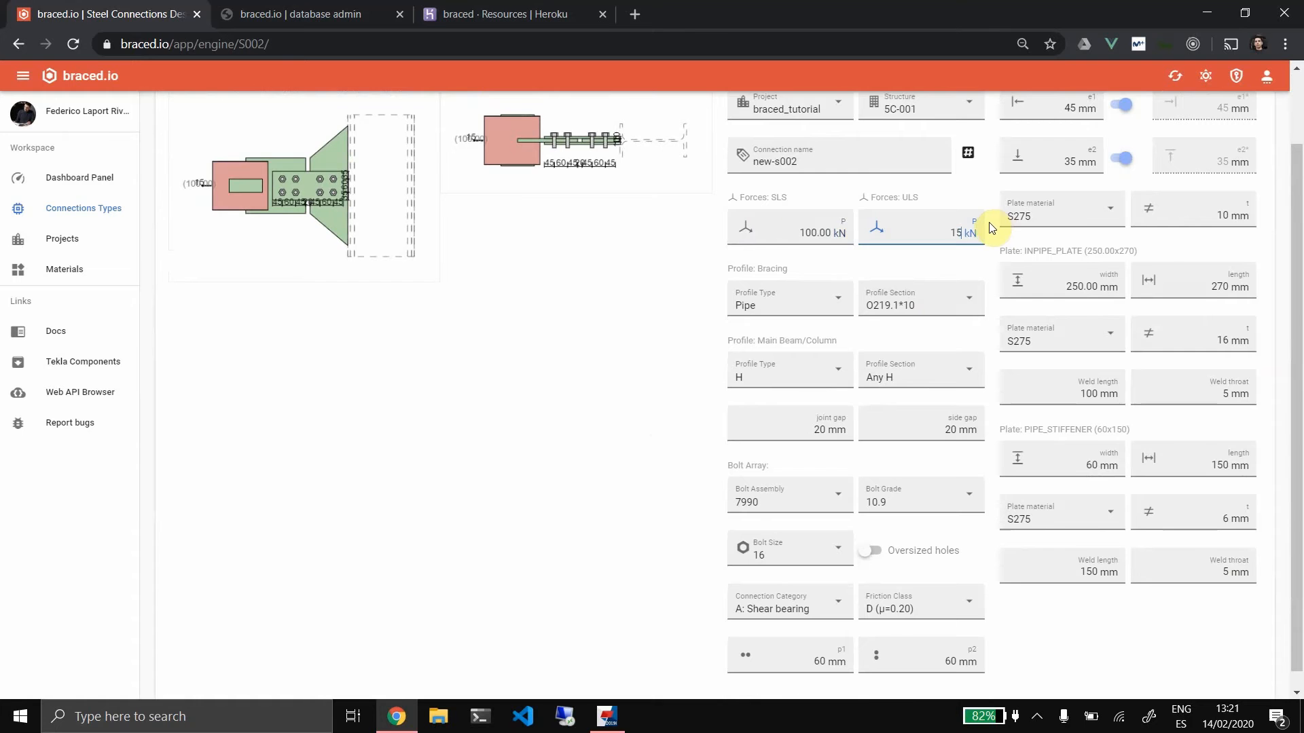
text(0)
scroll(1035, 241, up, 1)
click(1219, 106)
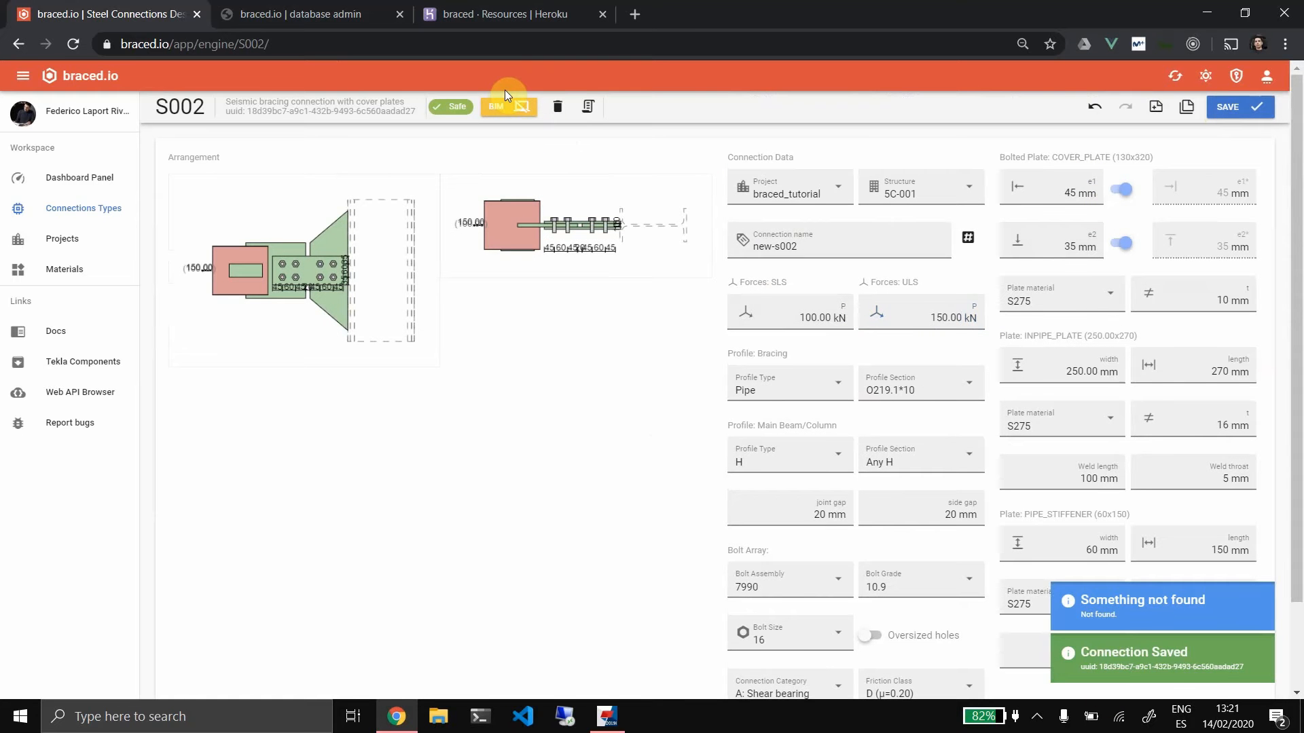
Download the S002 connection's calculation report as TXT, read the checks through to the end, and close it
click(587, 106)
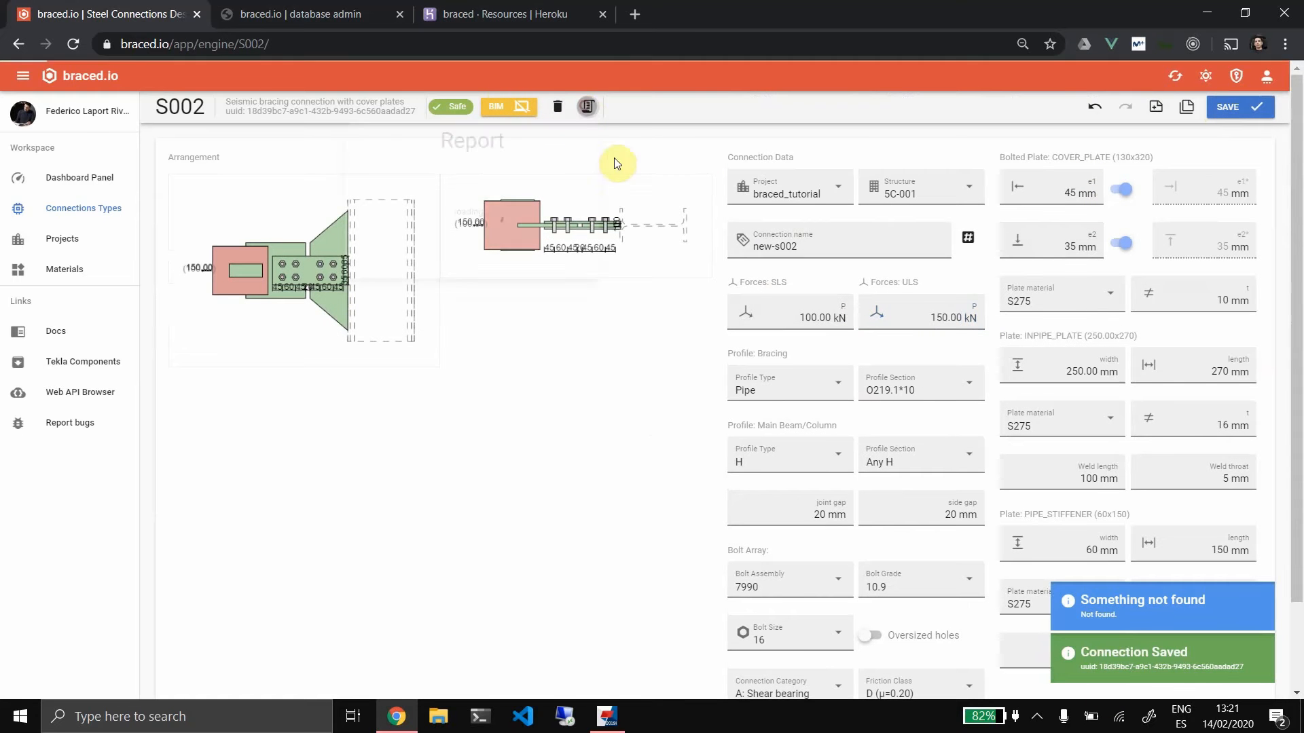
click(509, 197)
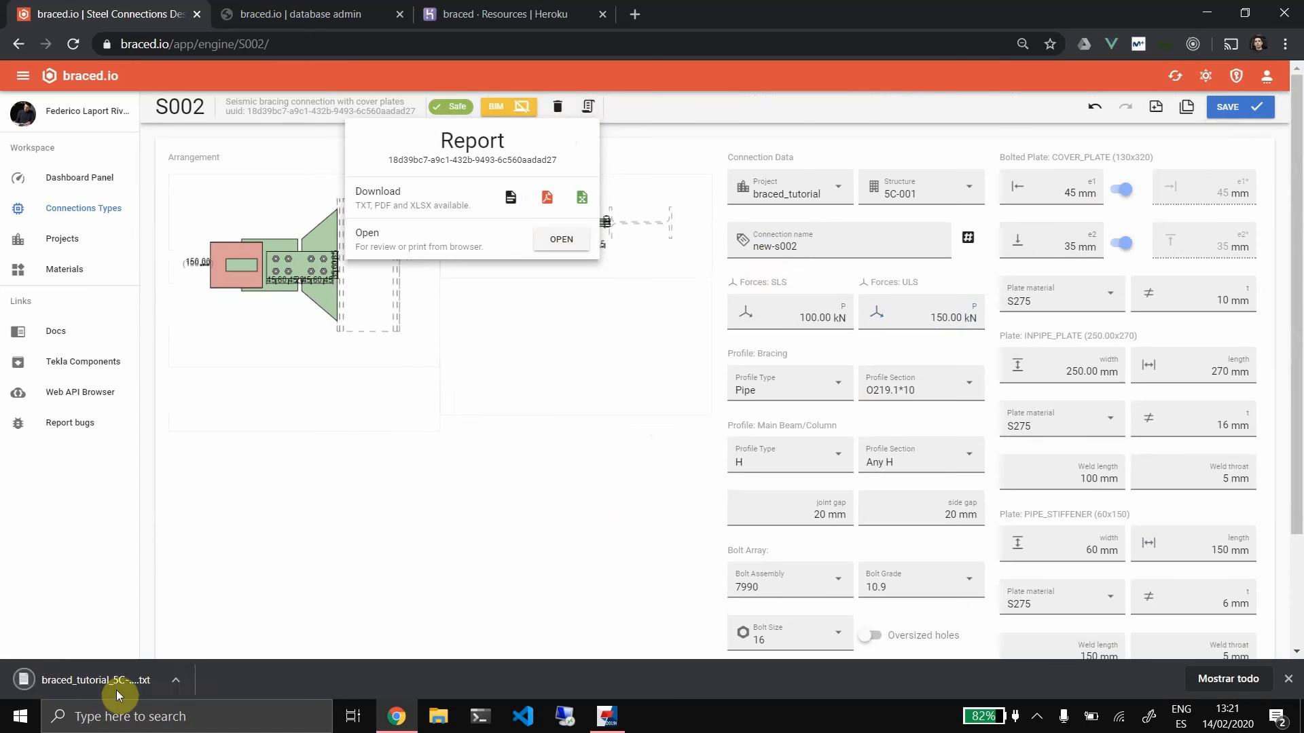
click(116, 689)
drag(990, 146, 987, 608)
click(913, 608)
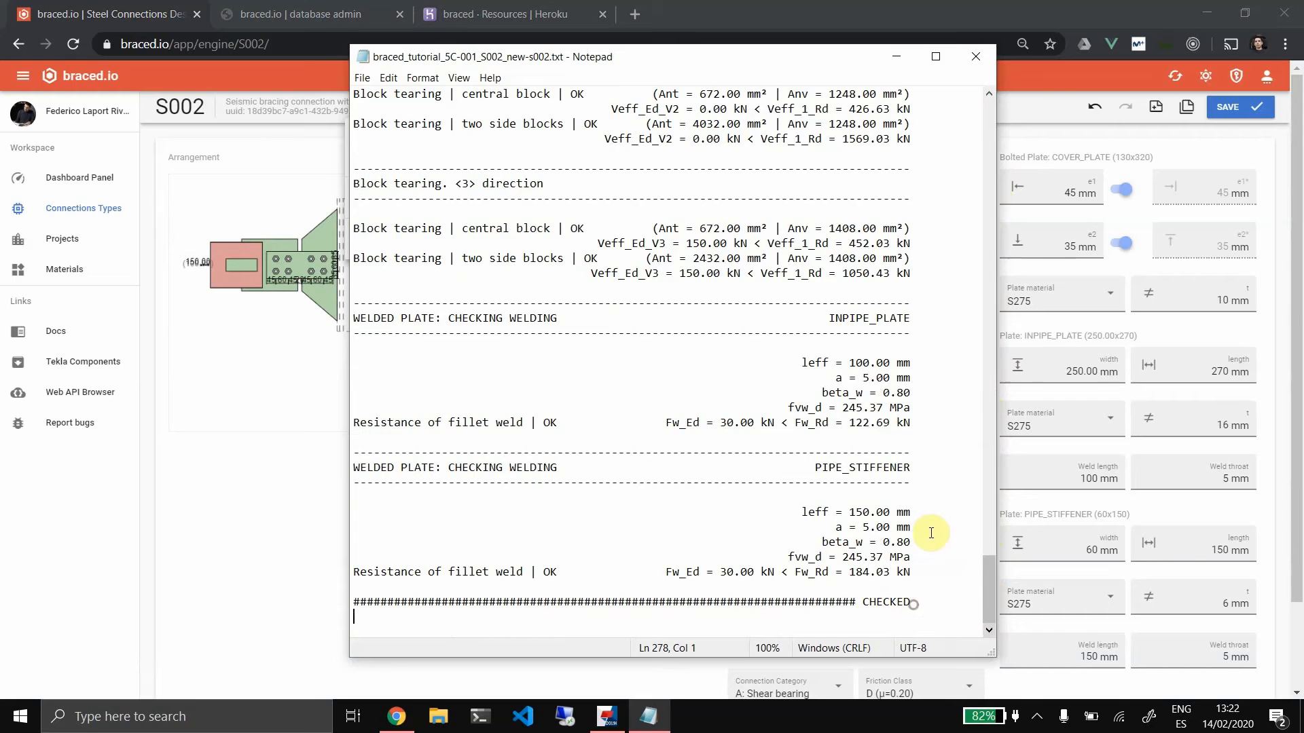
click(976, 56)
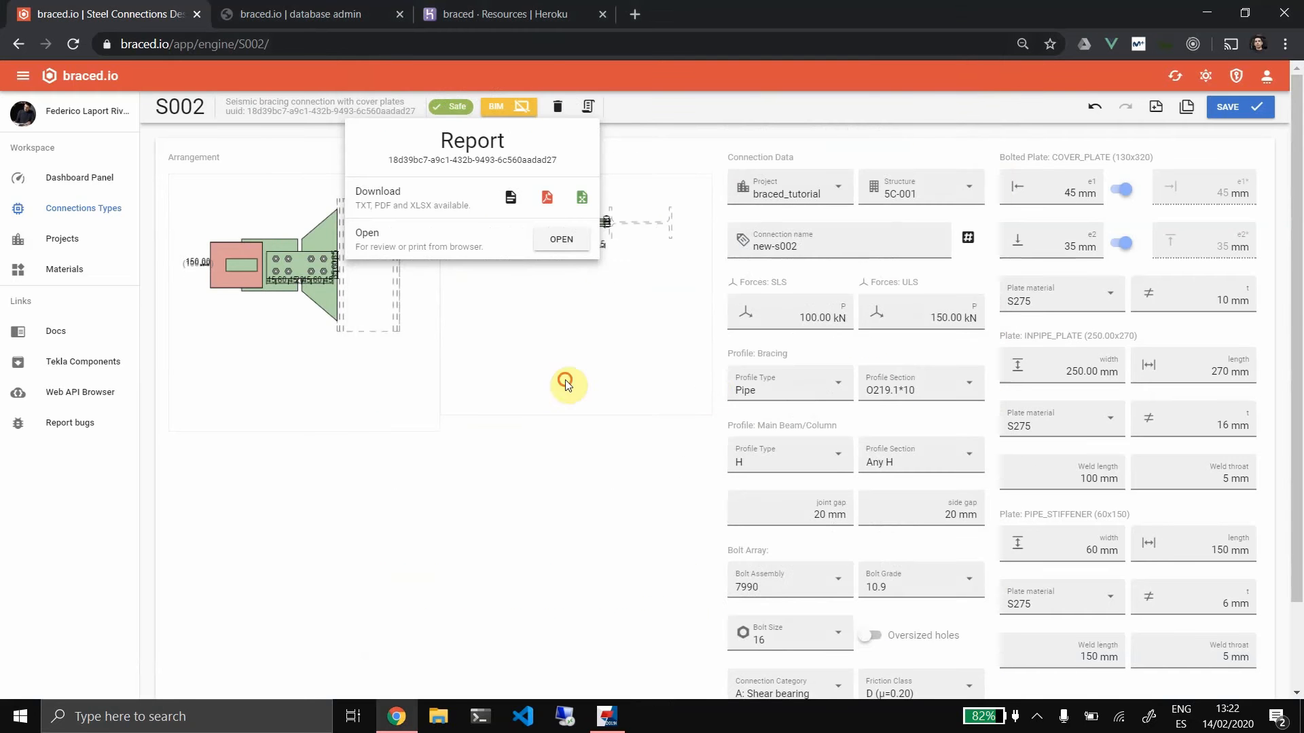
Close the report options and publish the new-s002 connection to Tekla
click(567, 381)
click(523, 109)
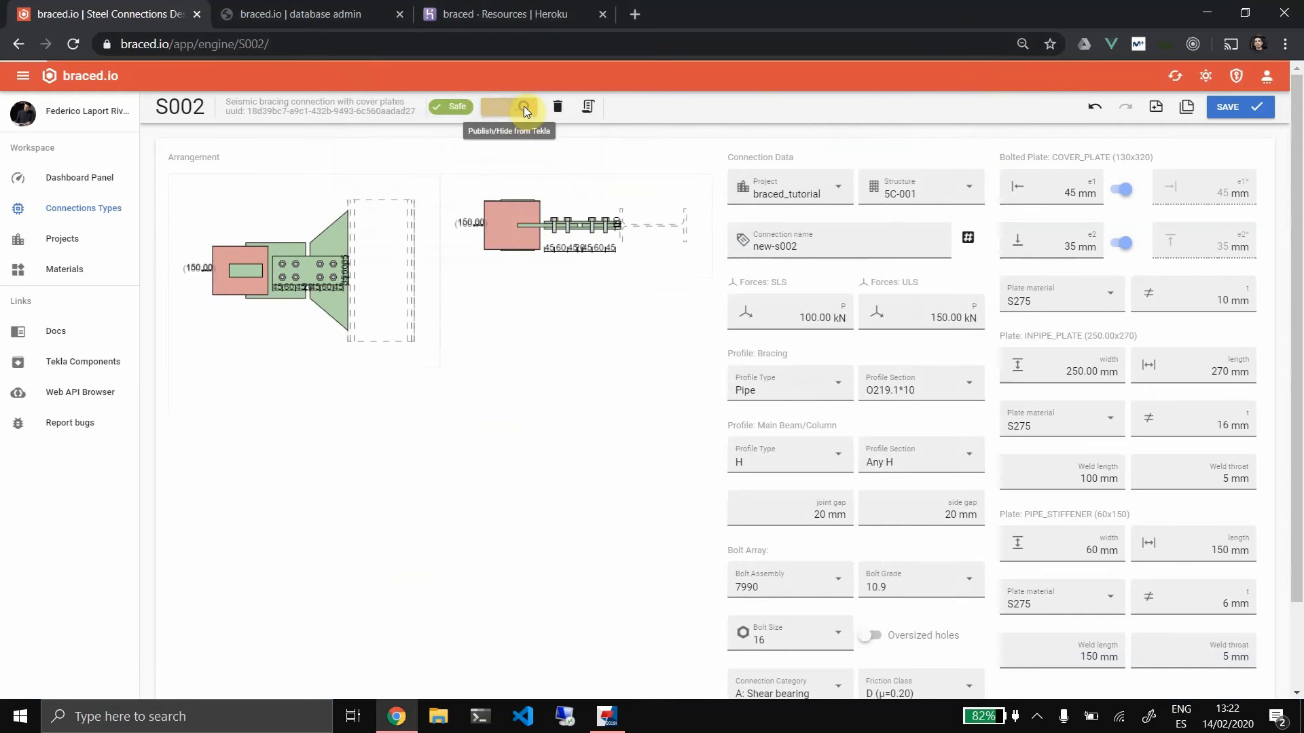
click(812, 251)
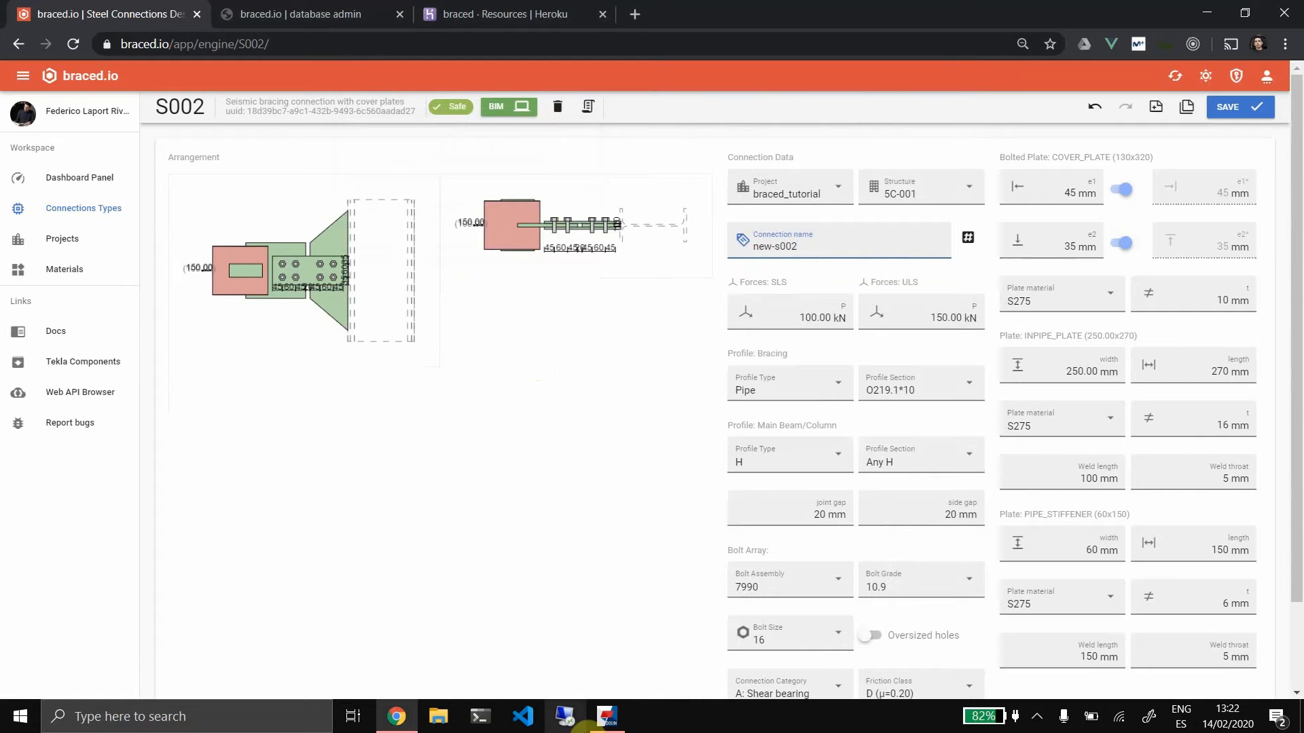
Switch to Tekla Structures and apply S002Conn between the corner column and the lower end of its pipe brace
click(606, 716)
scroll(616, 534, down, 5)
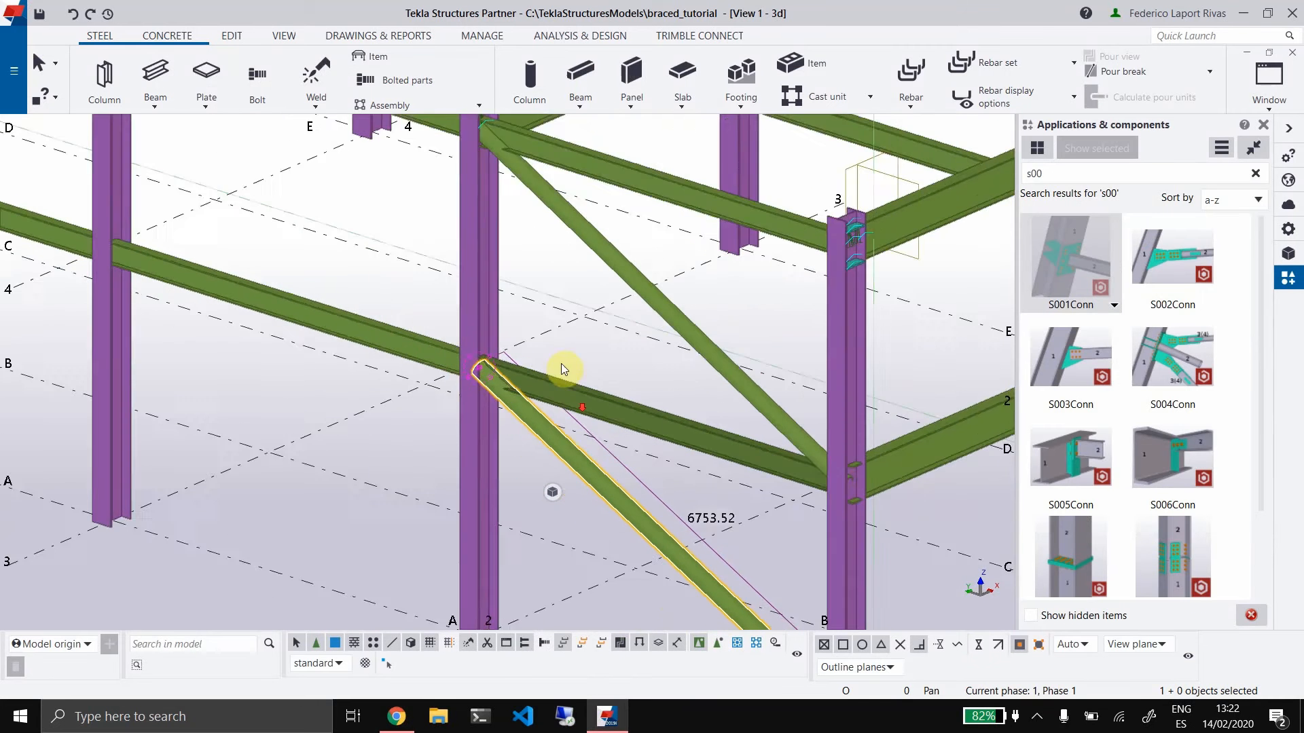
ctrl+middle_drag(572, 485, 765, 483)
scroll(734, 362, up, 3)
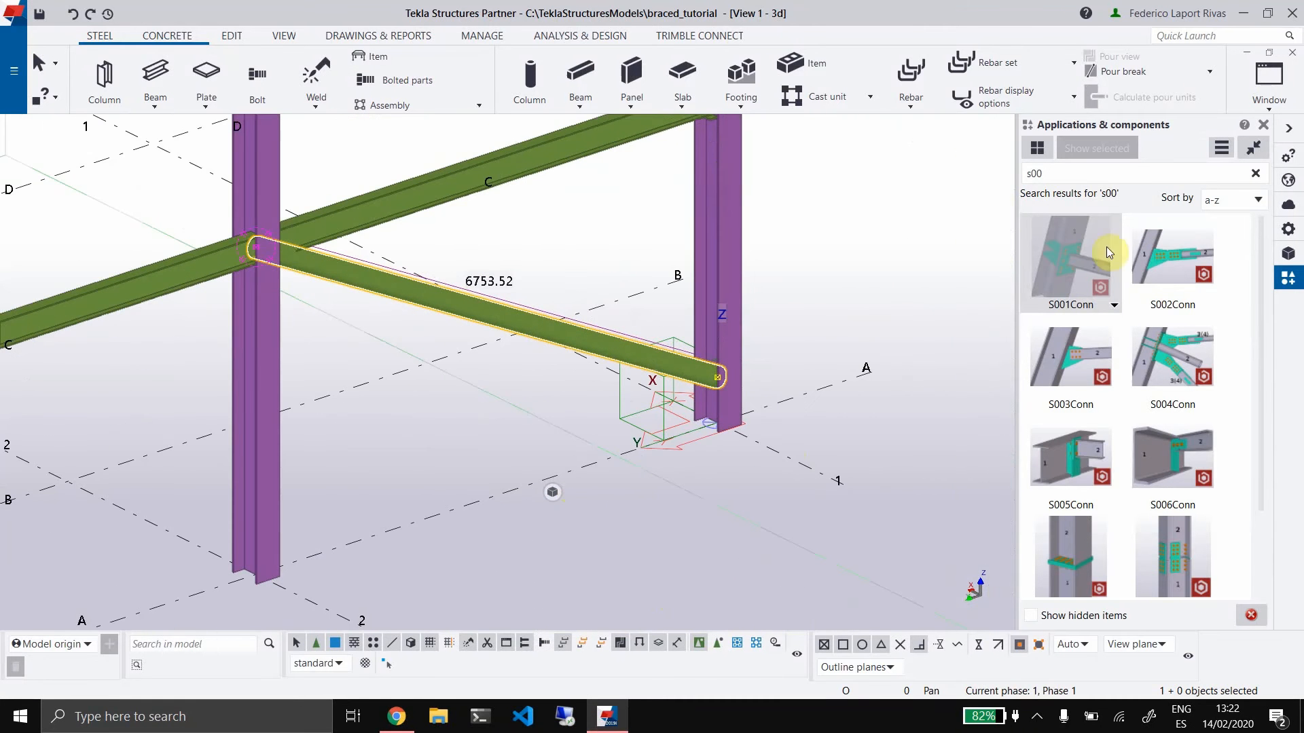
click(1178, 249)
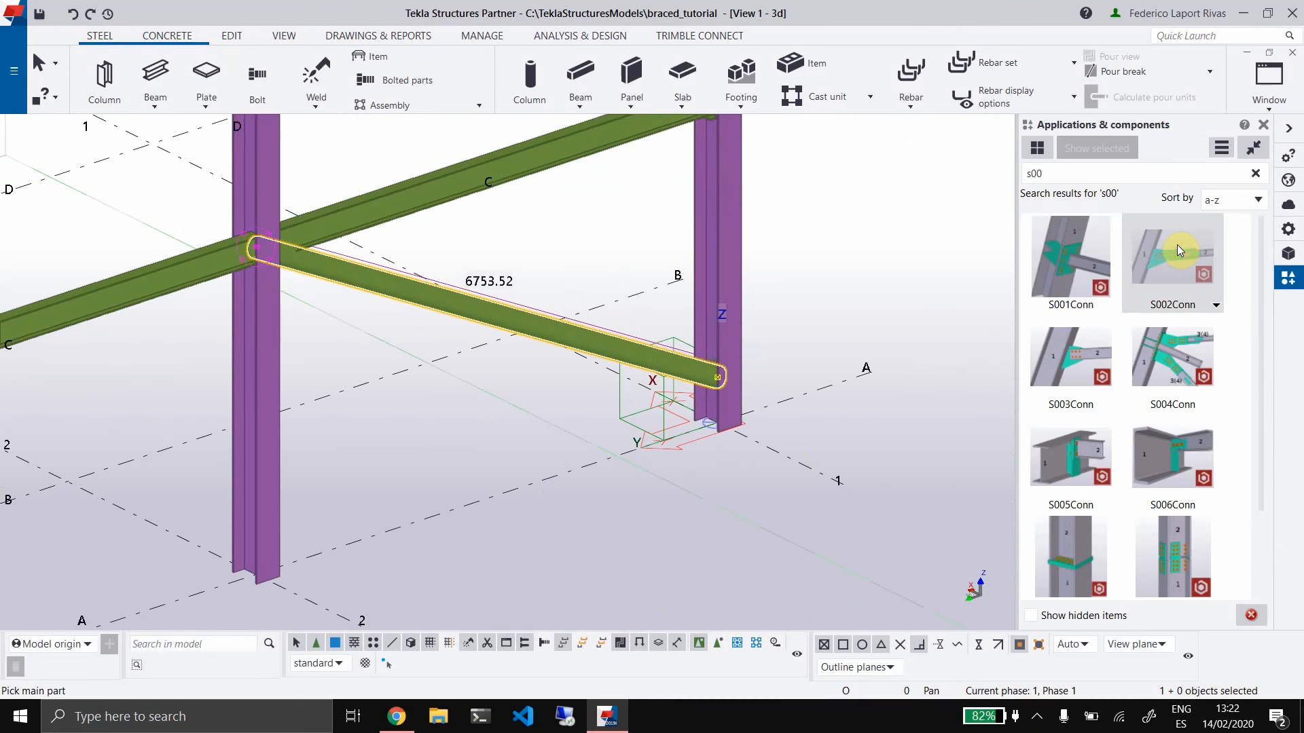
click(734, 272)
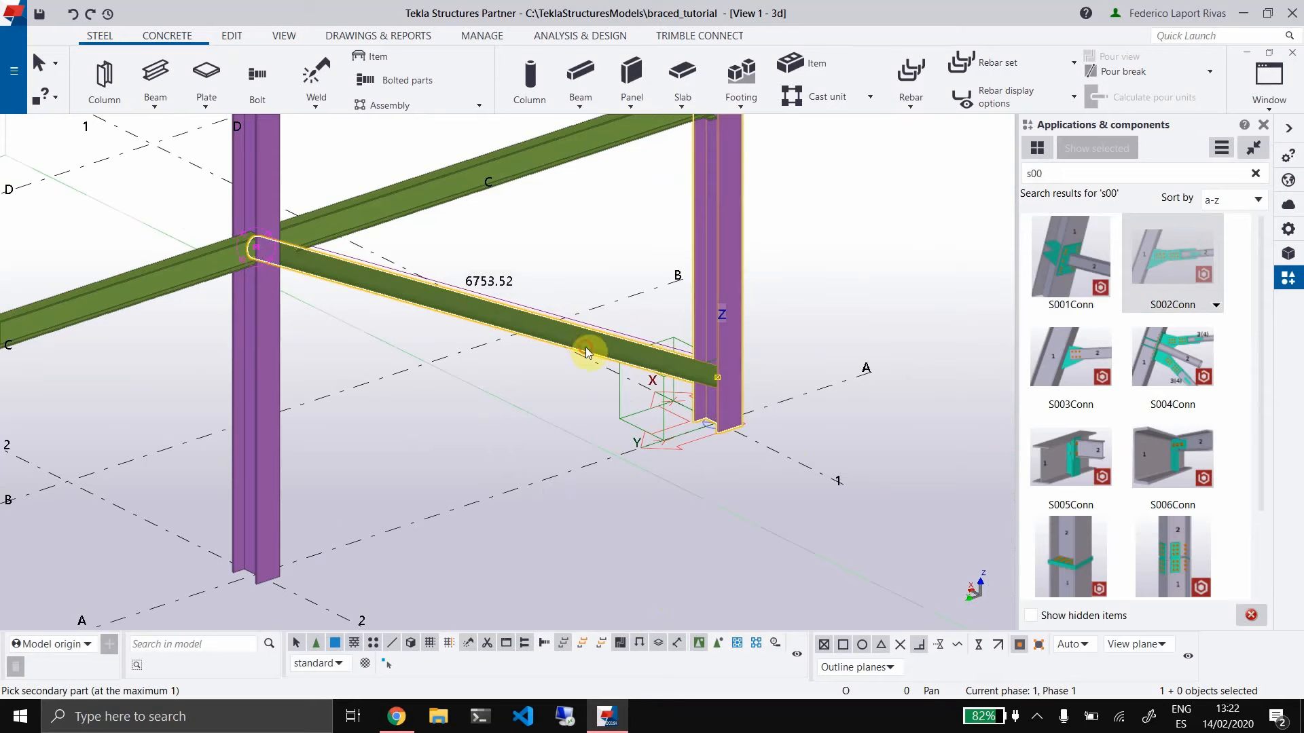
click(625, 335)
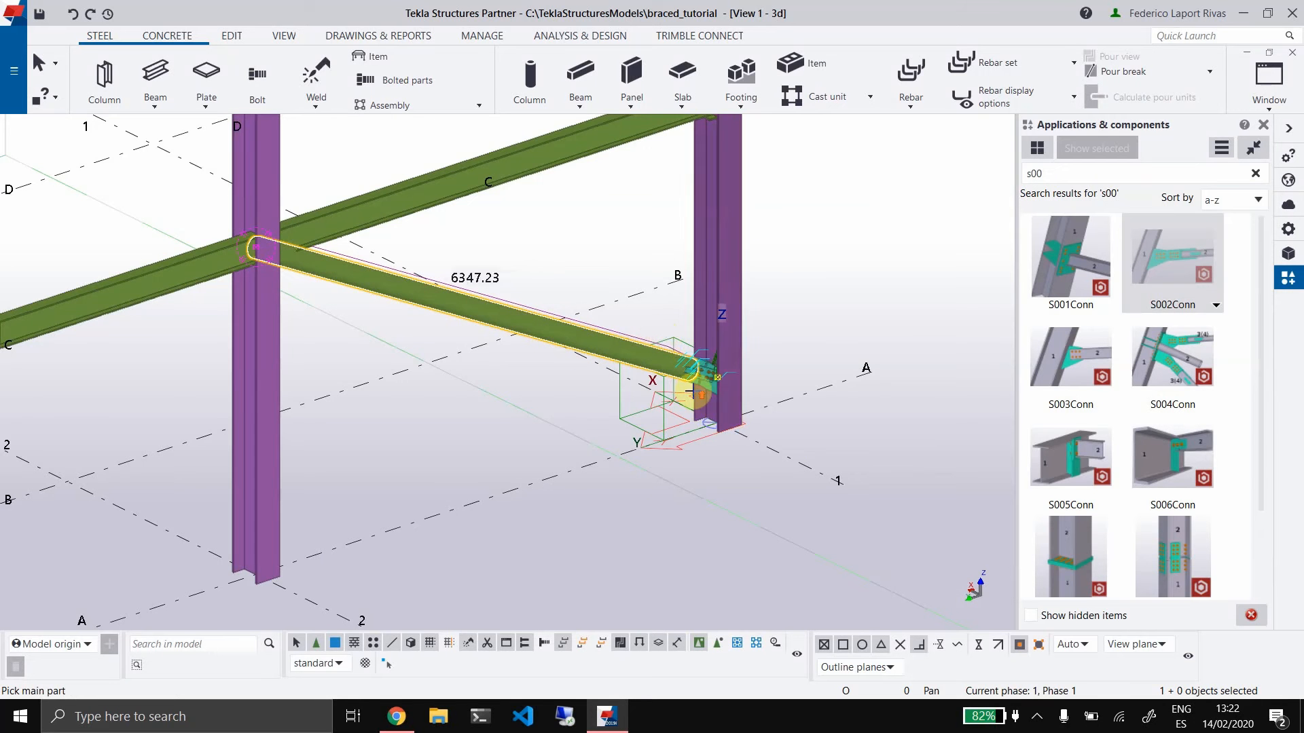
scroll(706, 373, up, 2)
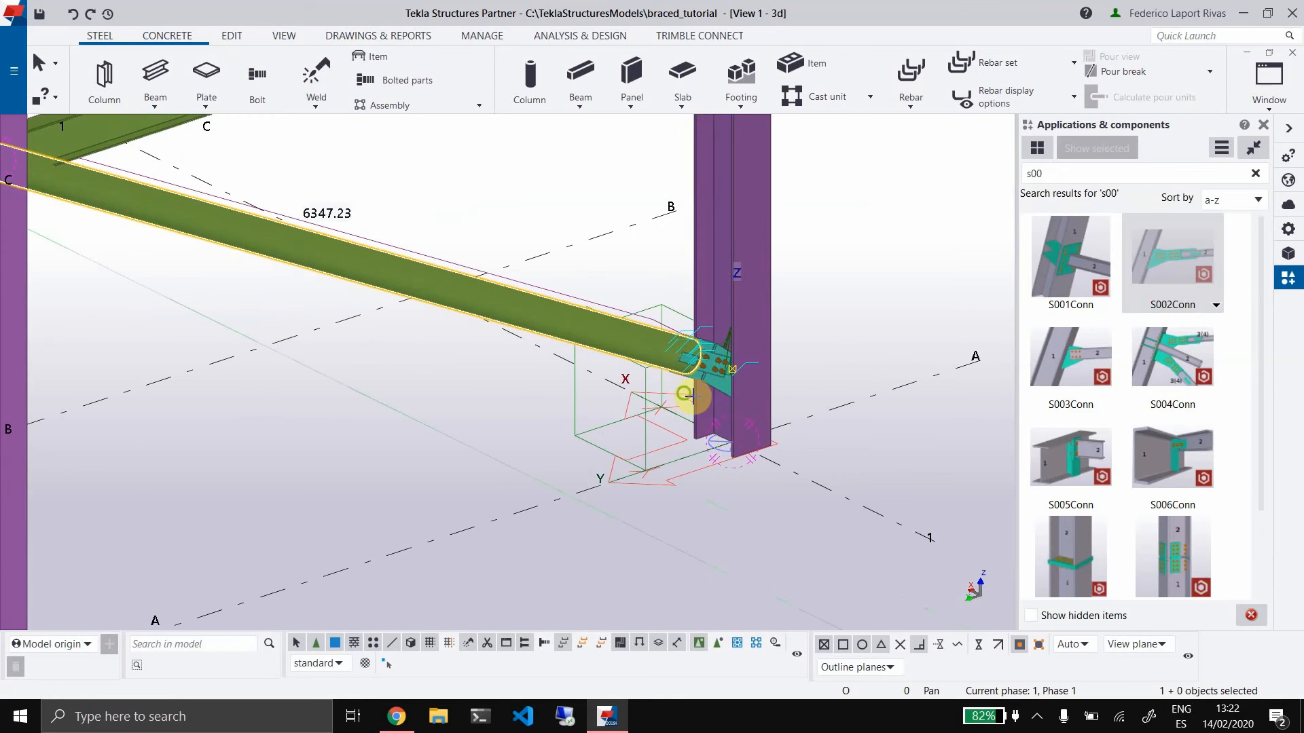
ctrl+middle_drag(691, 396, 1111, 303)
scroll(768, 367, up, 3)
ctrl+middle_drag(794, 361, 557, 522)
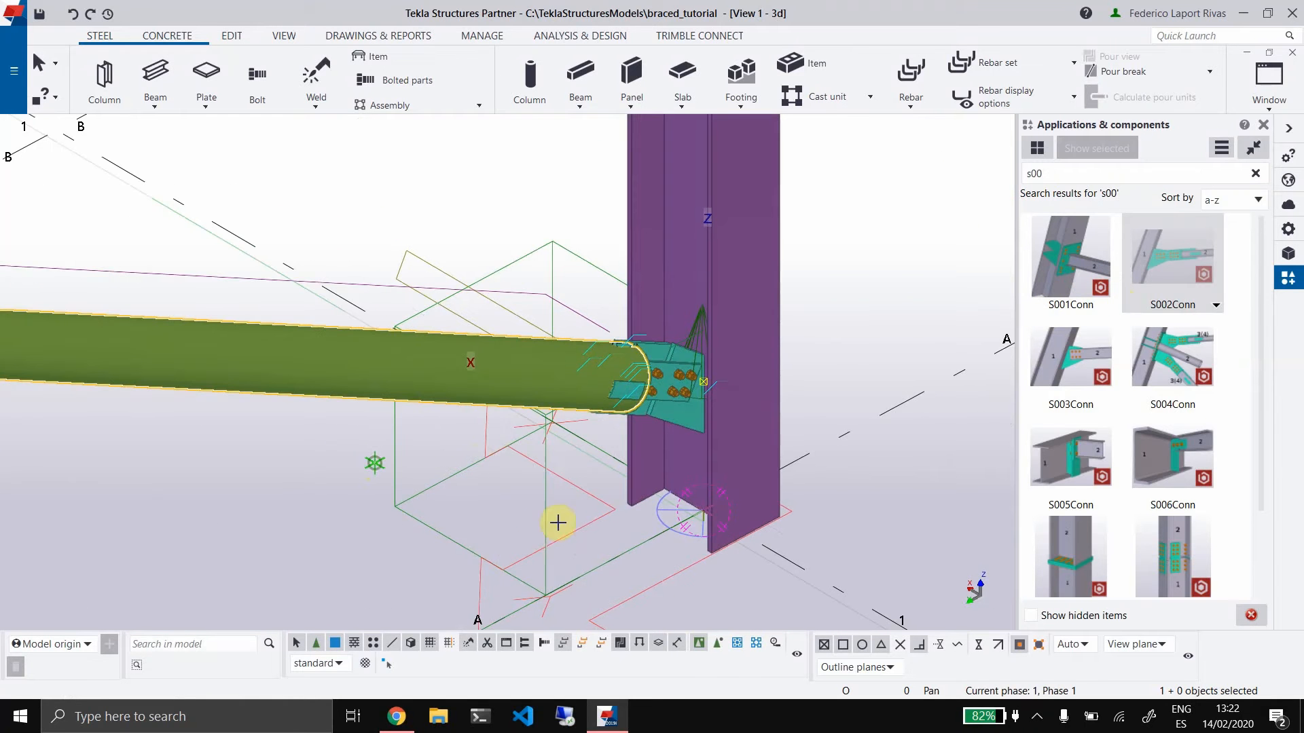
Back in braced.io, set the COVER_PLATE edge distances to e1 = 65 mm and e2 = 75 mm
click(399, 714)
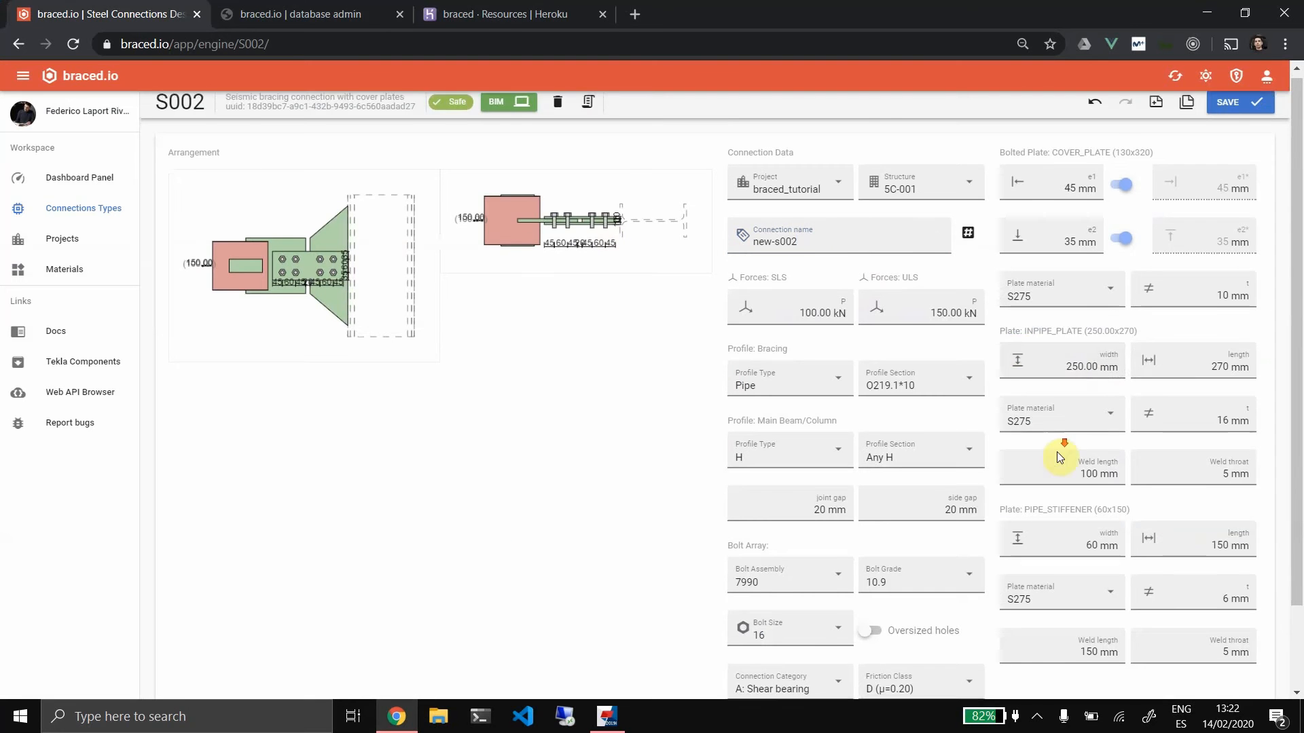
scroll(951, 516, down, 2)
scroll(908, 555, up, 2)
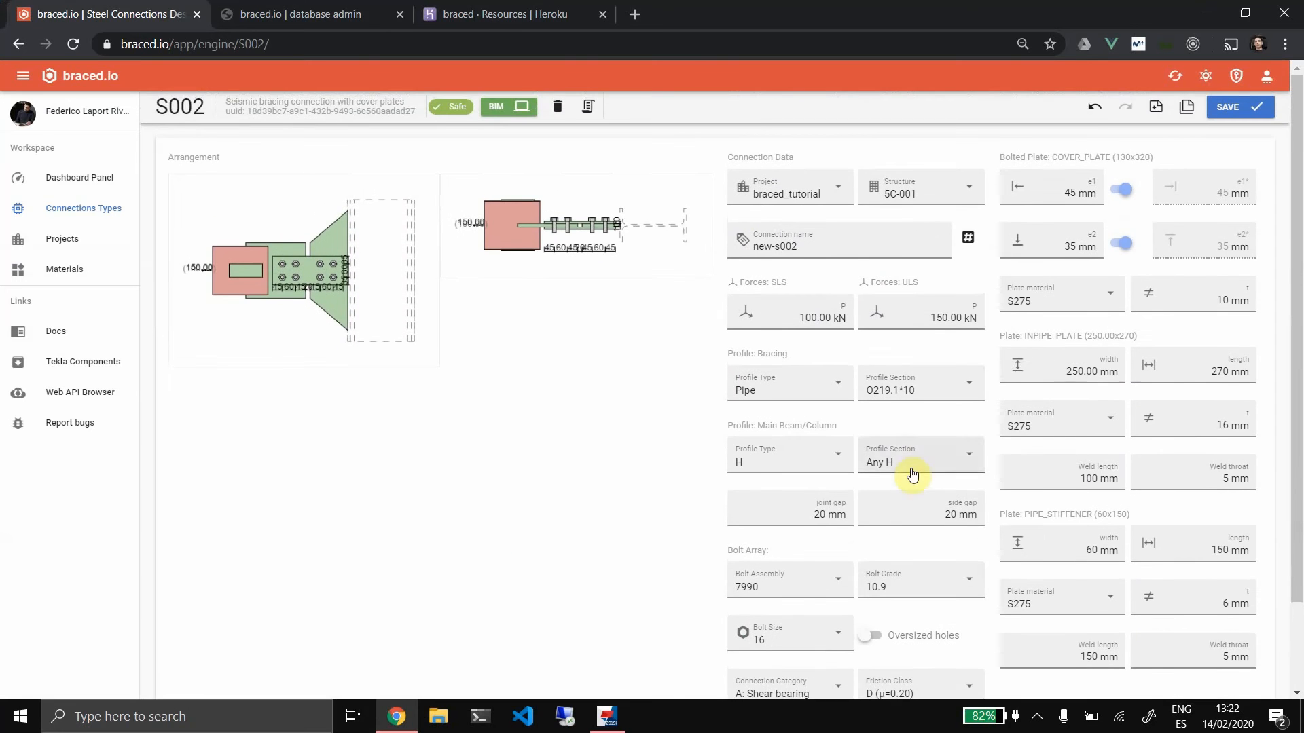
click(1066, 187)
text(65)
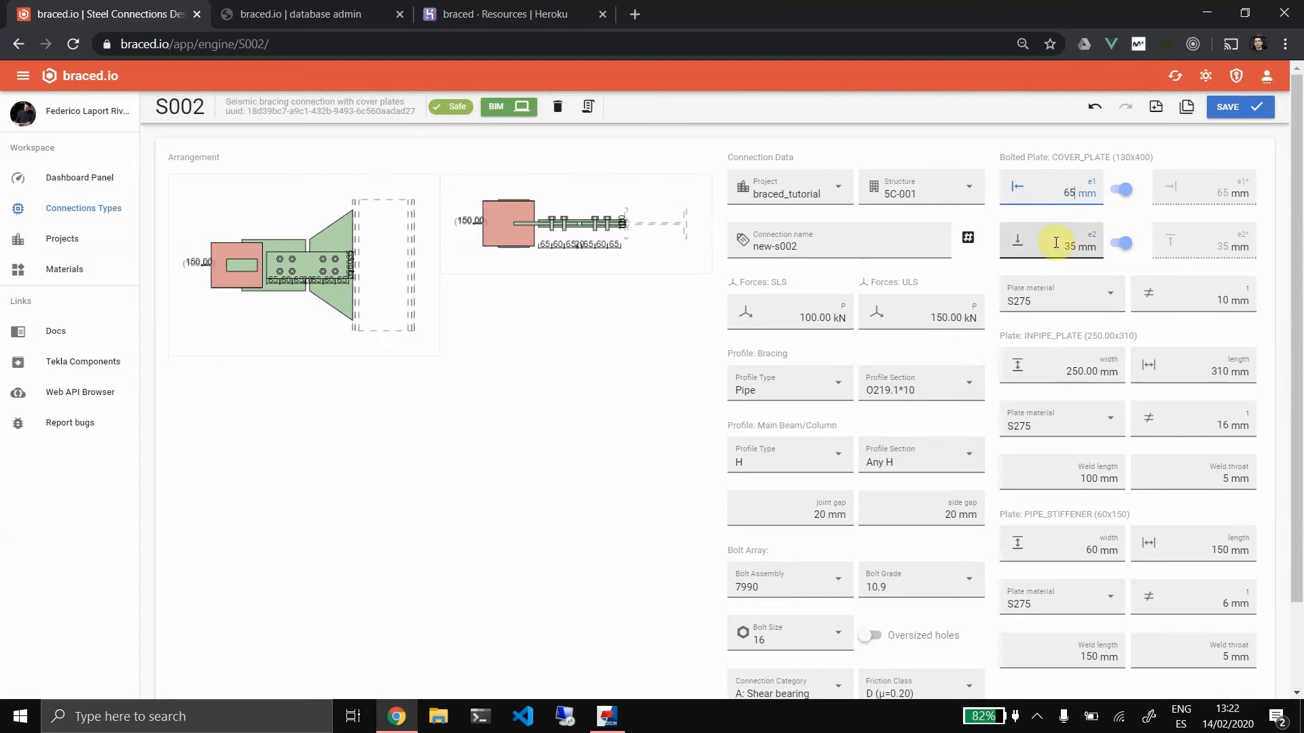
double_click(1083, 244)
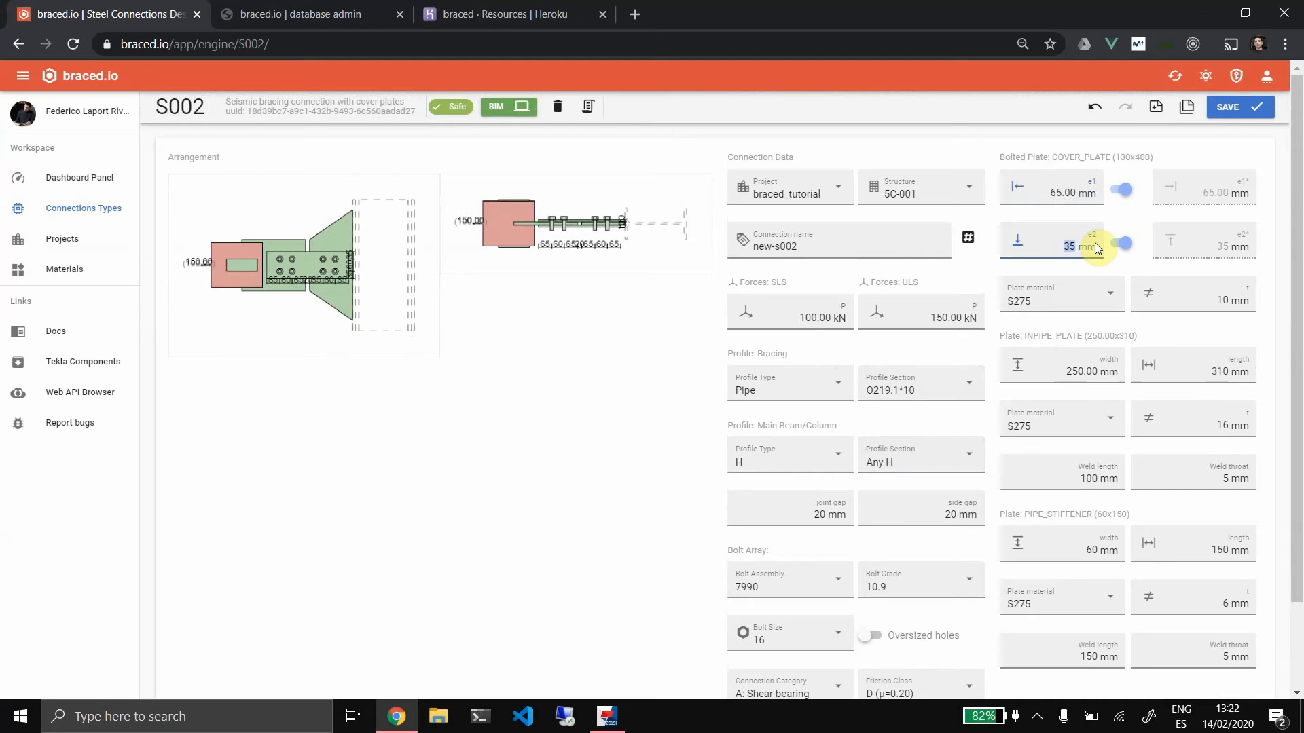
text(75)
click(804, 514)
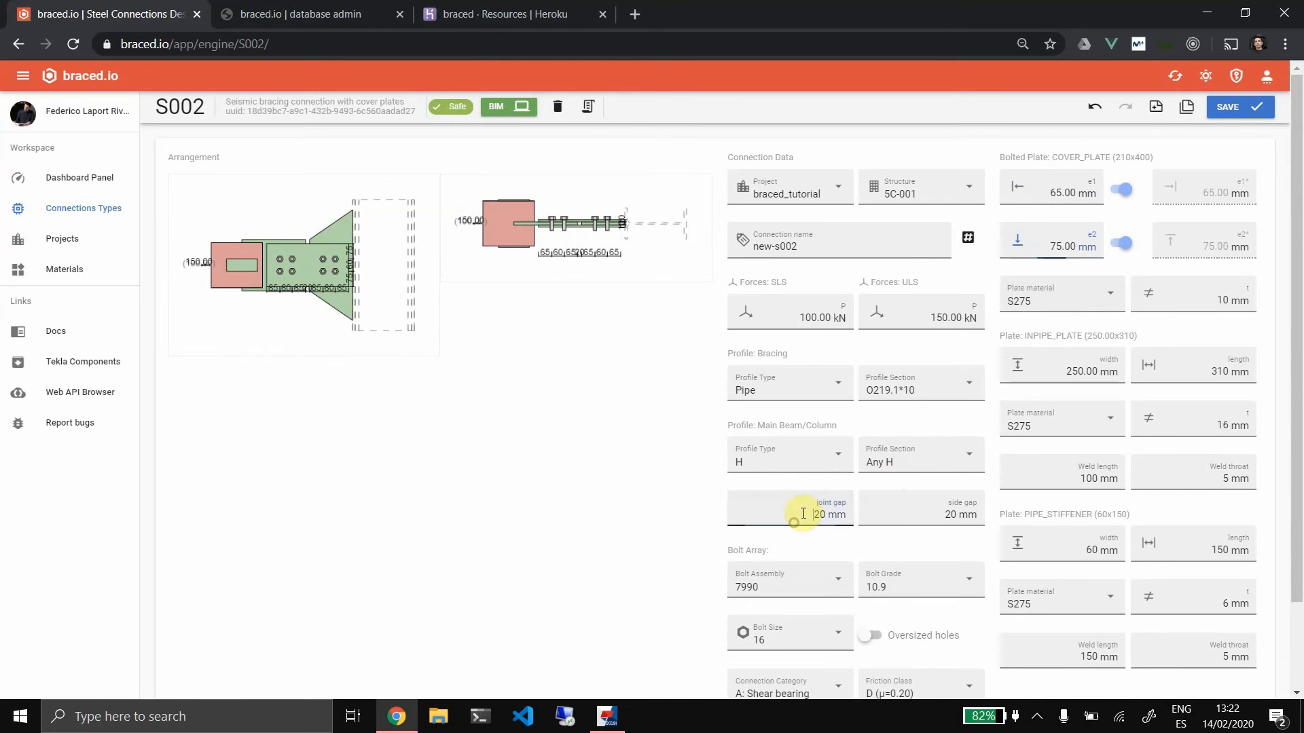
Set the bolt array spacings p1 and p2 to 80 mm
scroll(808, 509, down, 3)
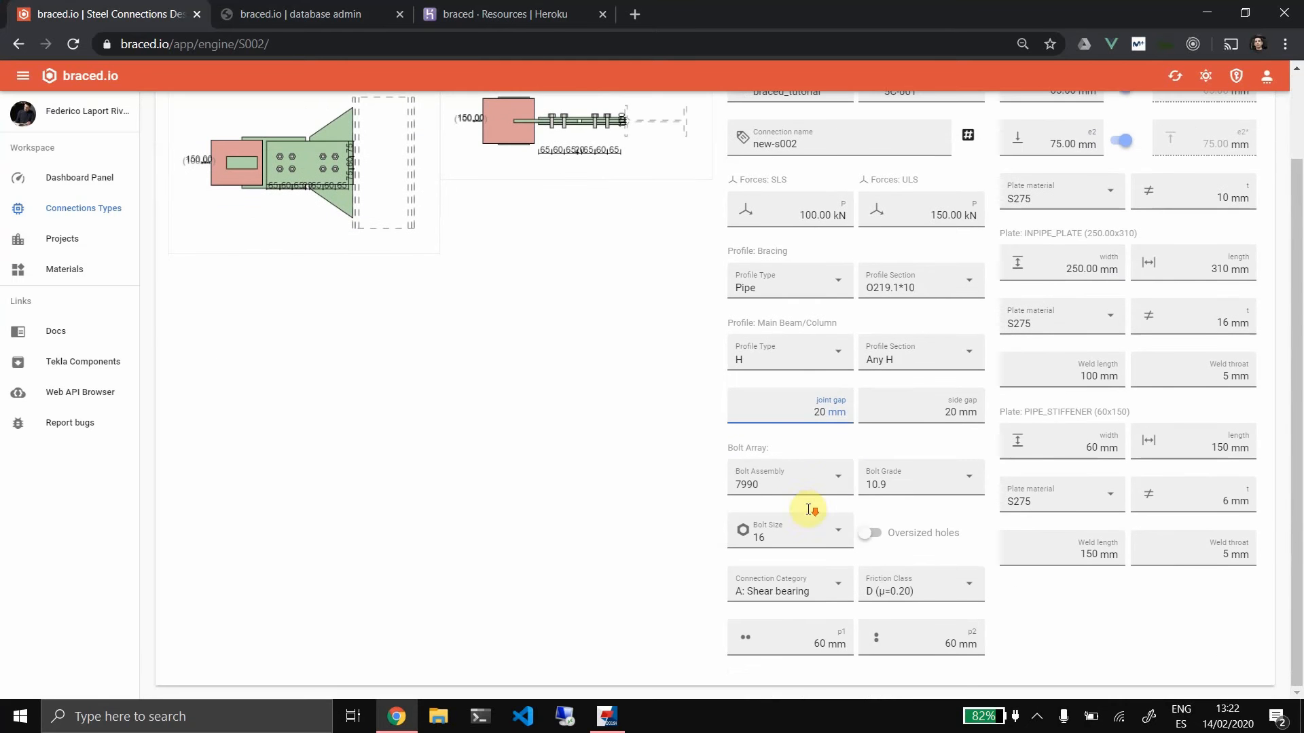
double_click(822, 643)
text(80)
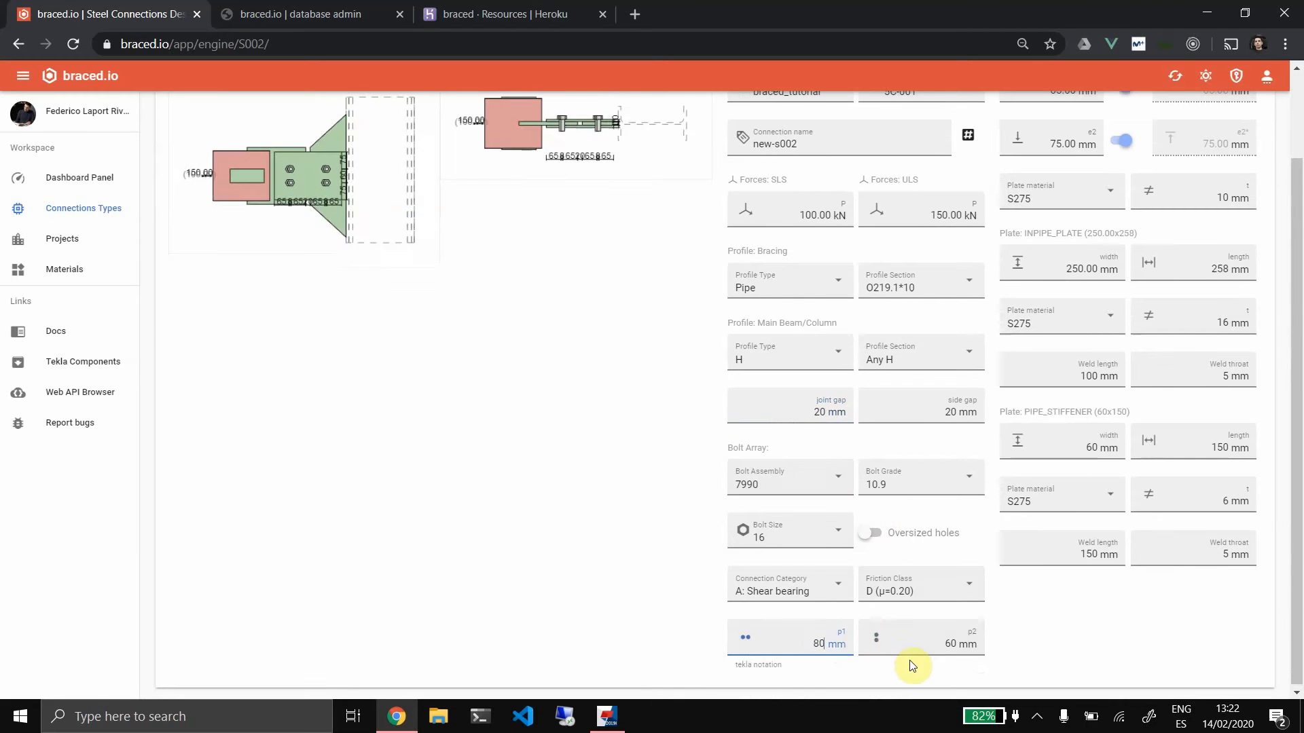
drag(931, 644, 1004, 638)
text(80)
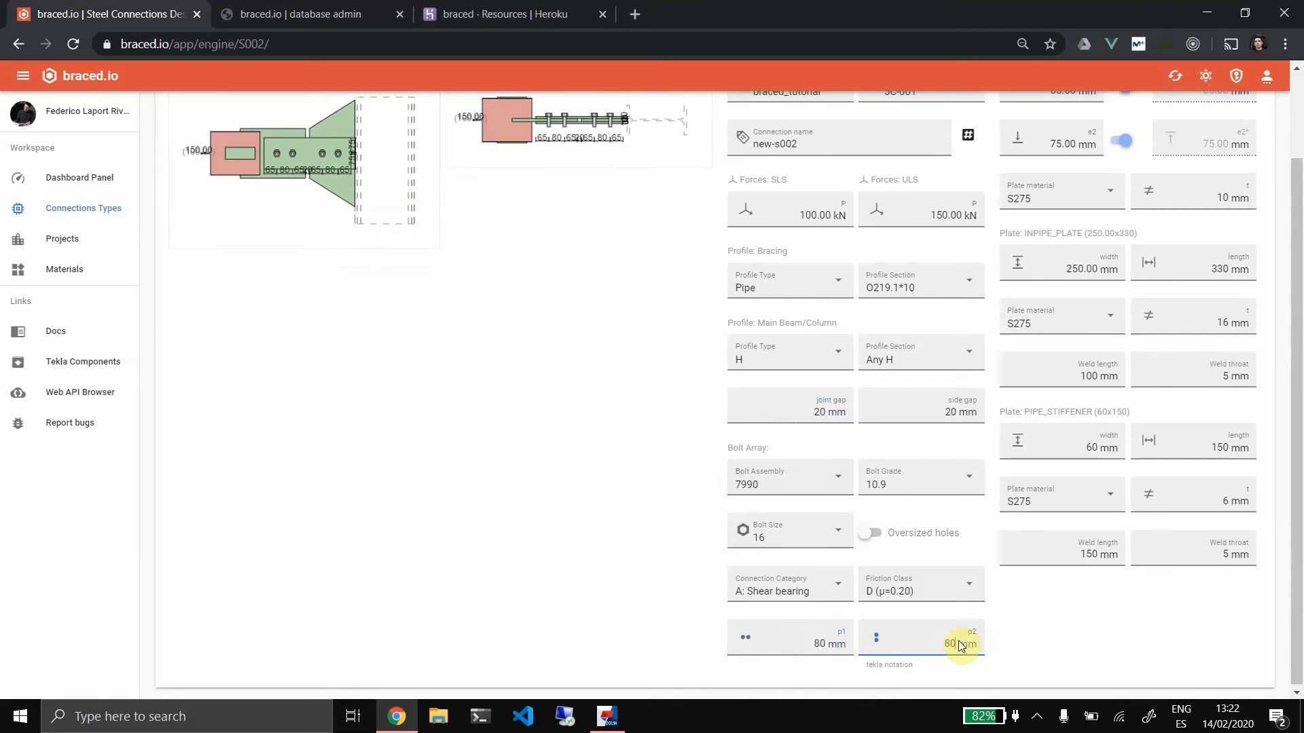
Set the bolt array spacings p1 and p2 to 100 mm and save the S002 connection
click(793, 644)
click(805, 641)
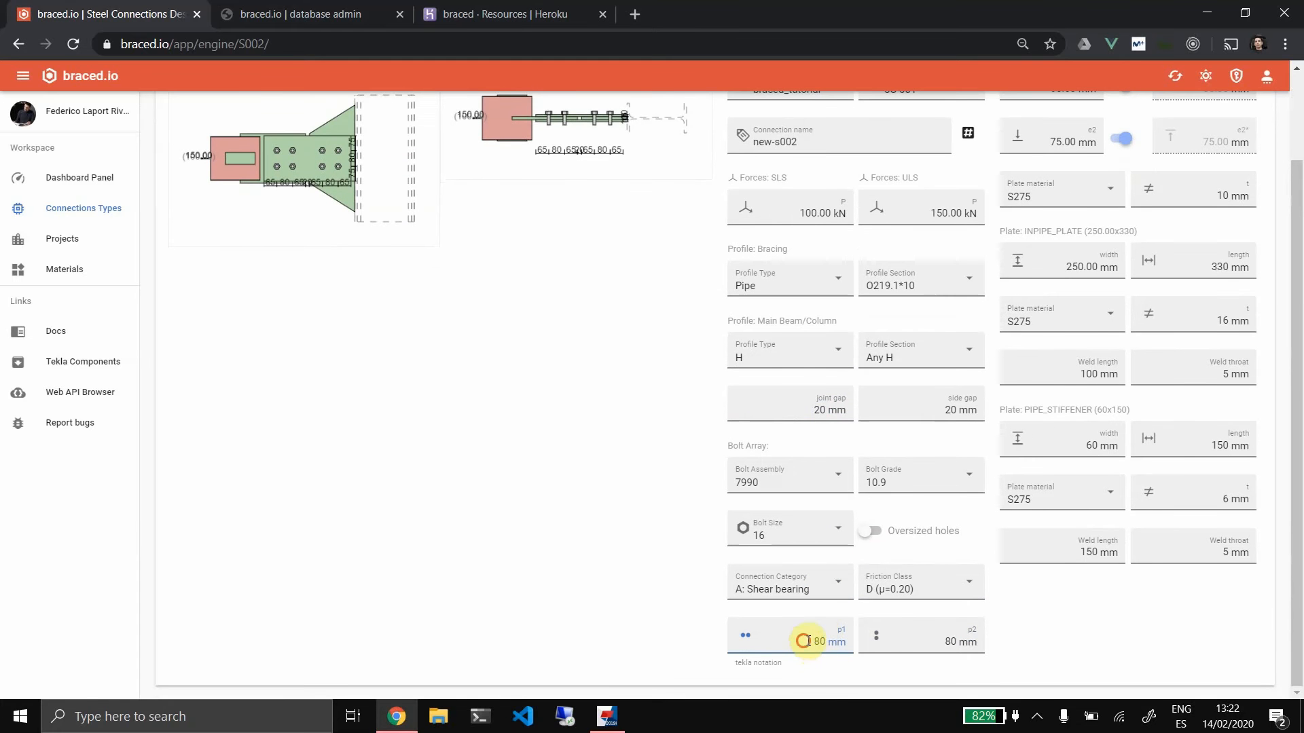
text(100)
drag(931, 638, 984, 636)
text(10)
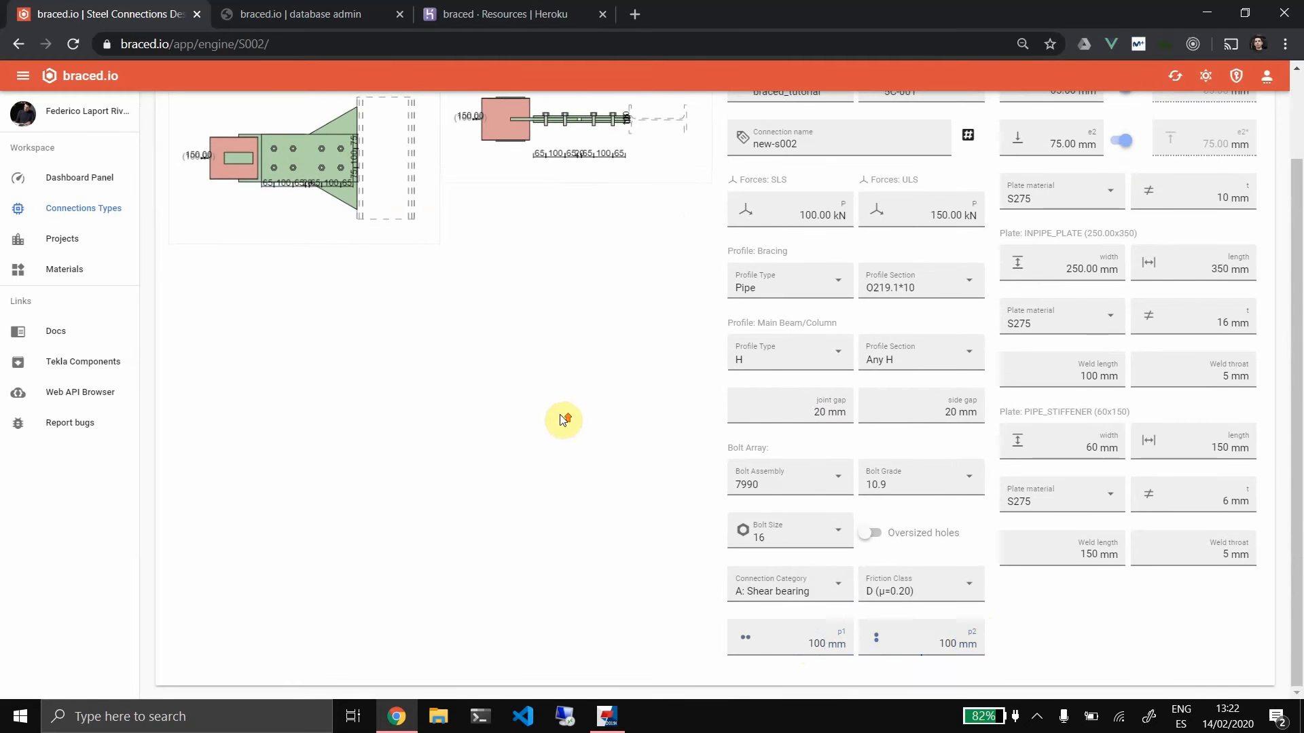
scroll(577, 411, up, 3)
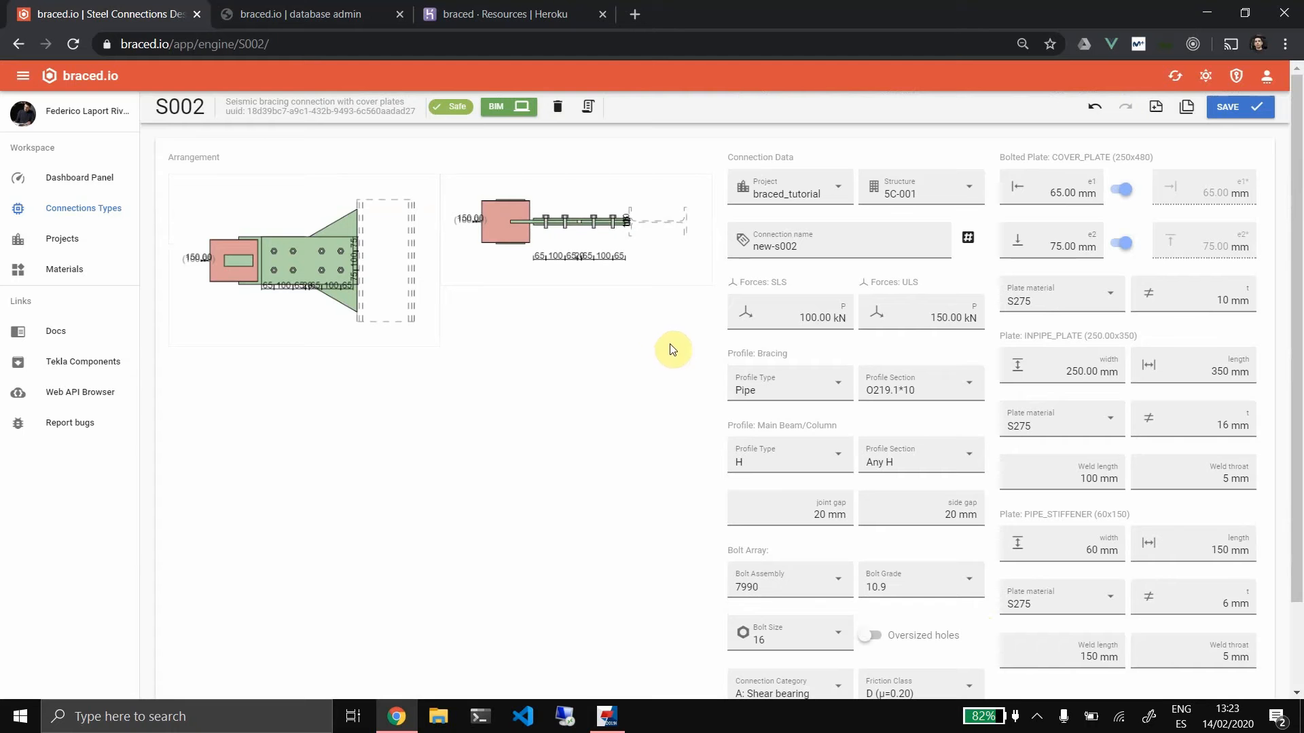
click(1248, 107)
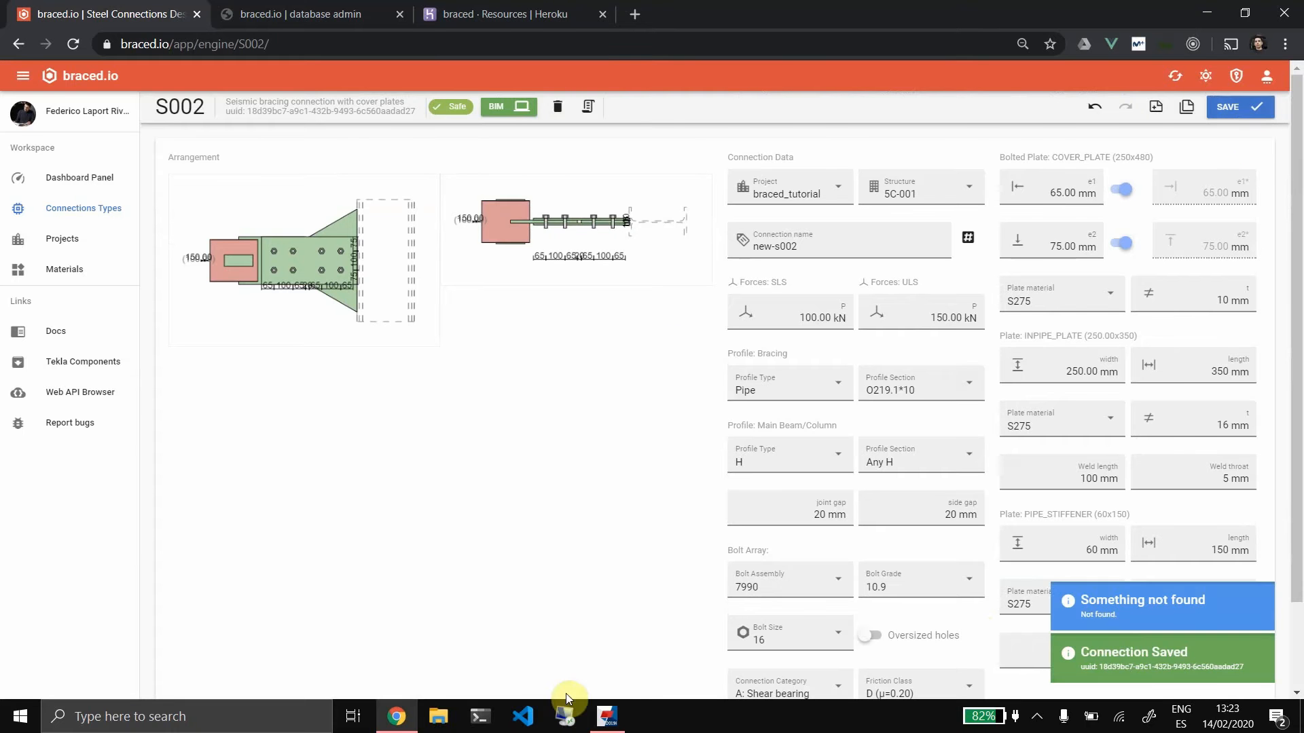
In Tekla Structures, reselect new-s002 for the placed brace connection, modify the joint with its updated values, and close its settings
click(607, 716)
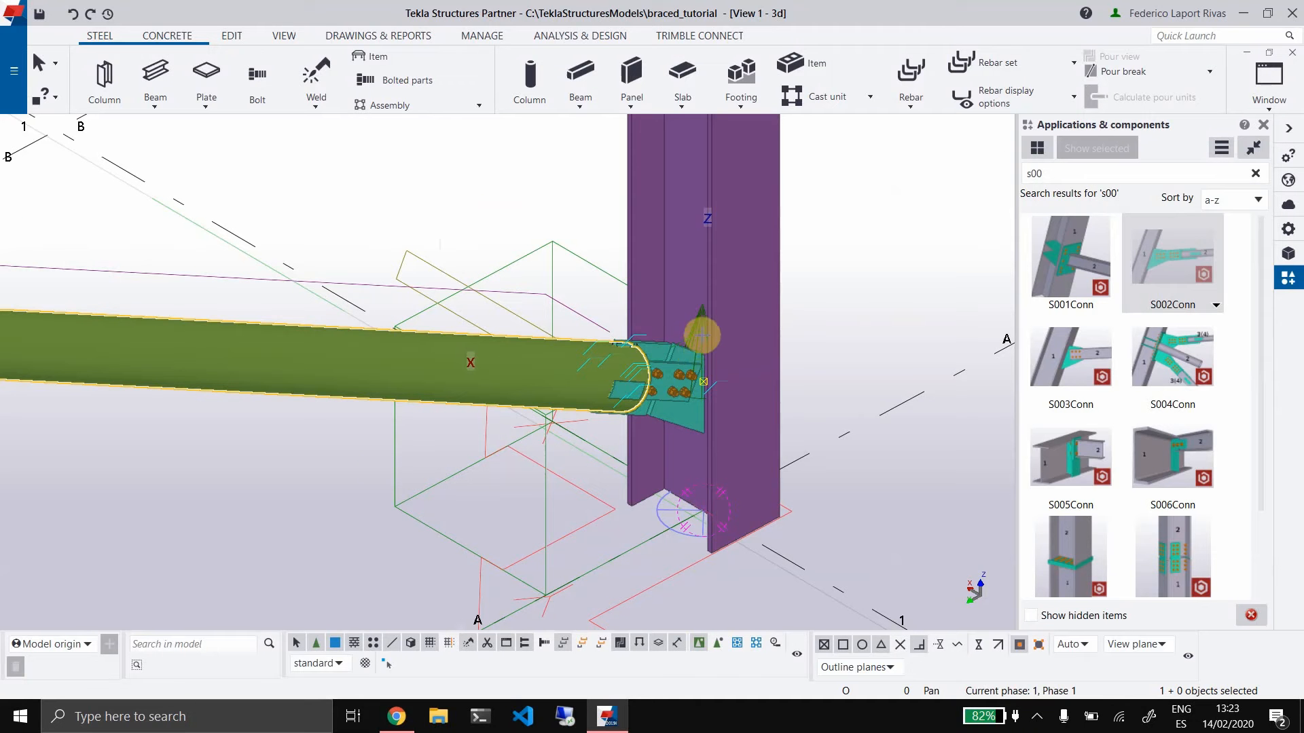
double_click(698, 332)
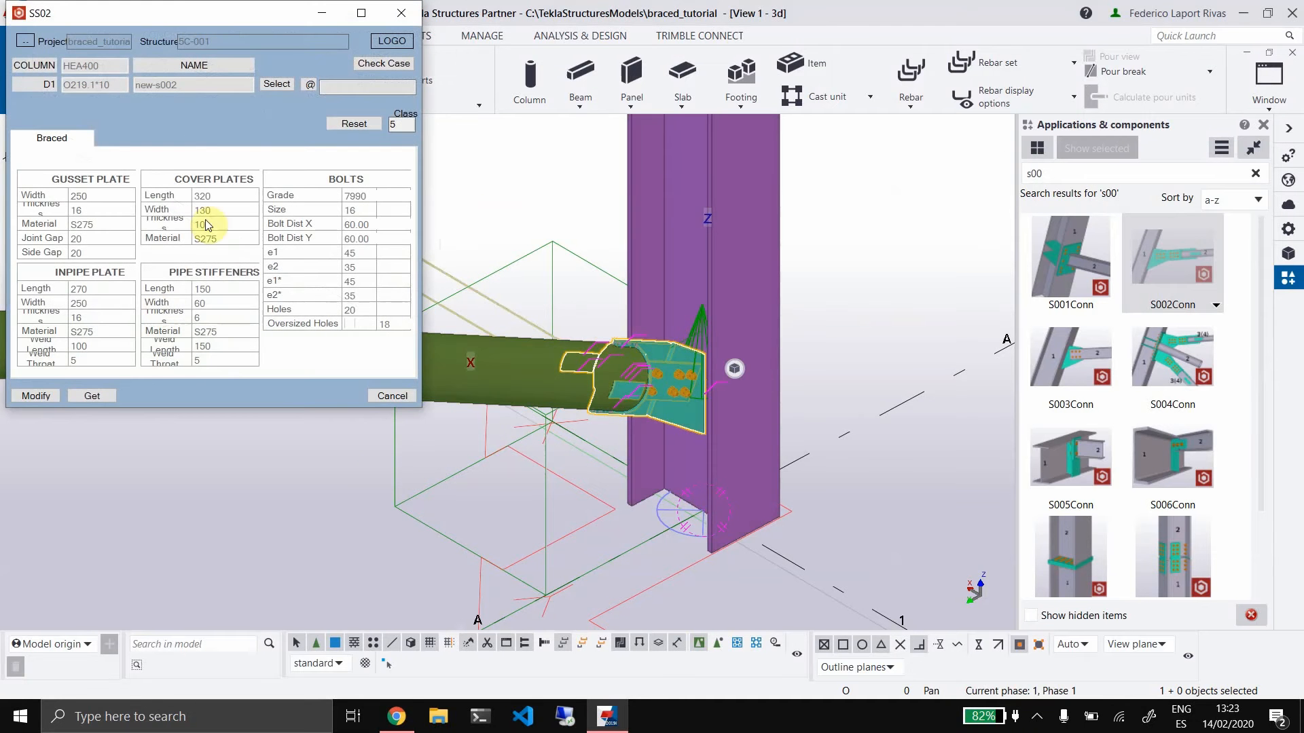
drag(168, 10, 278, 58)
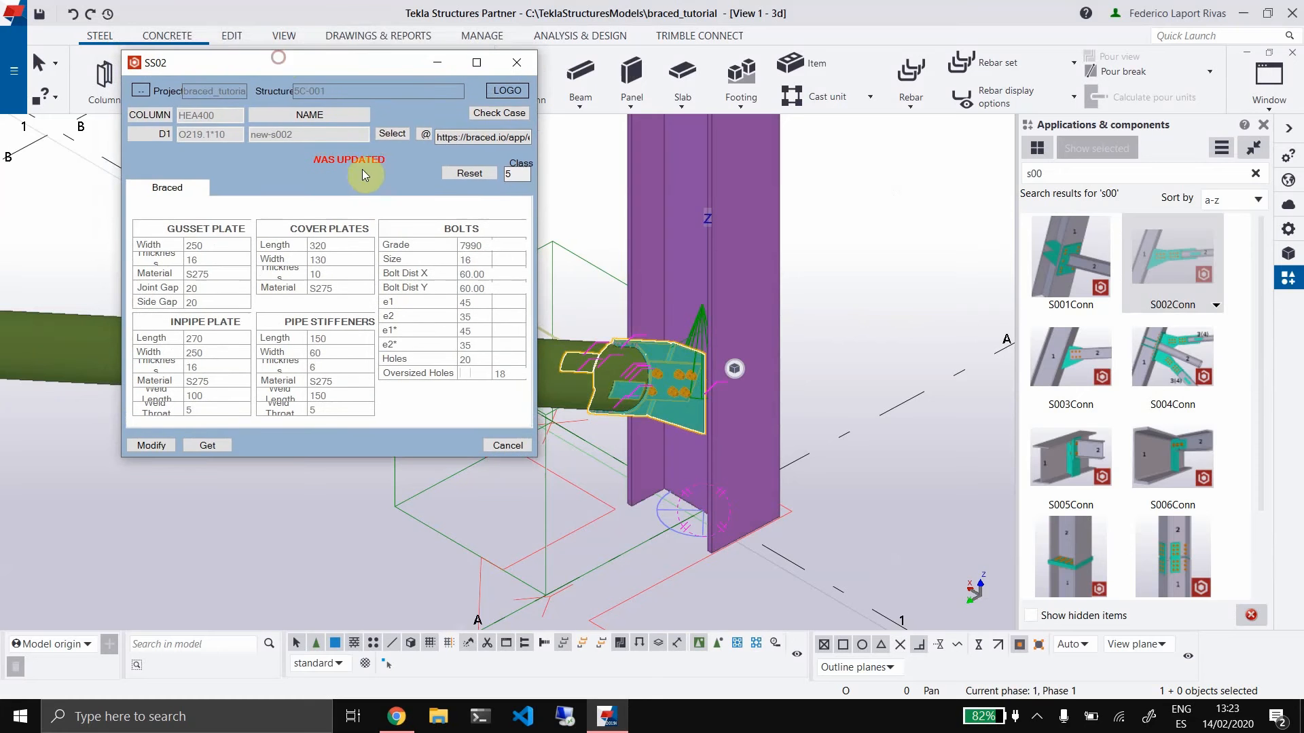
click(391, 133)
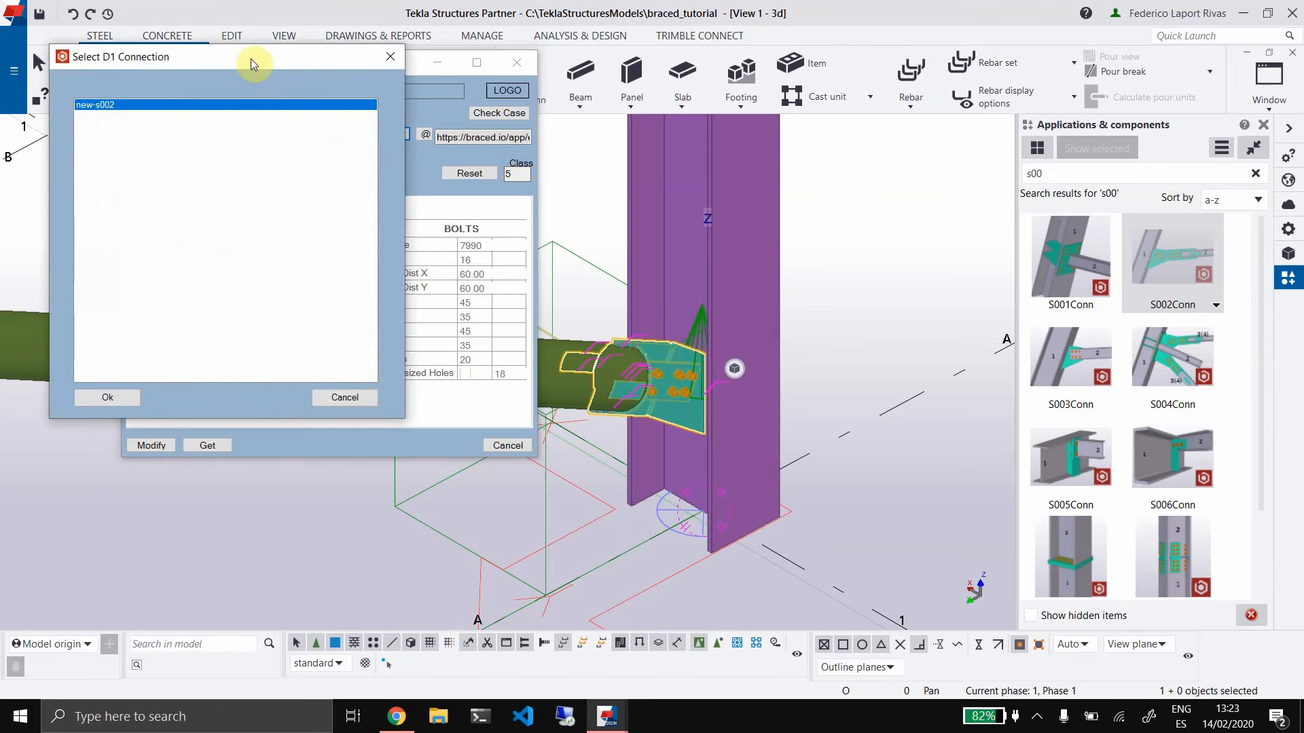
drag(252, 63, 762, 161)
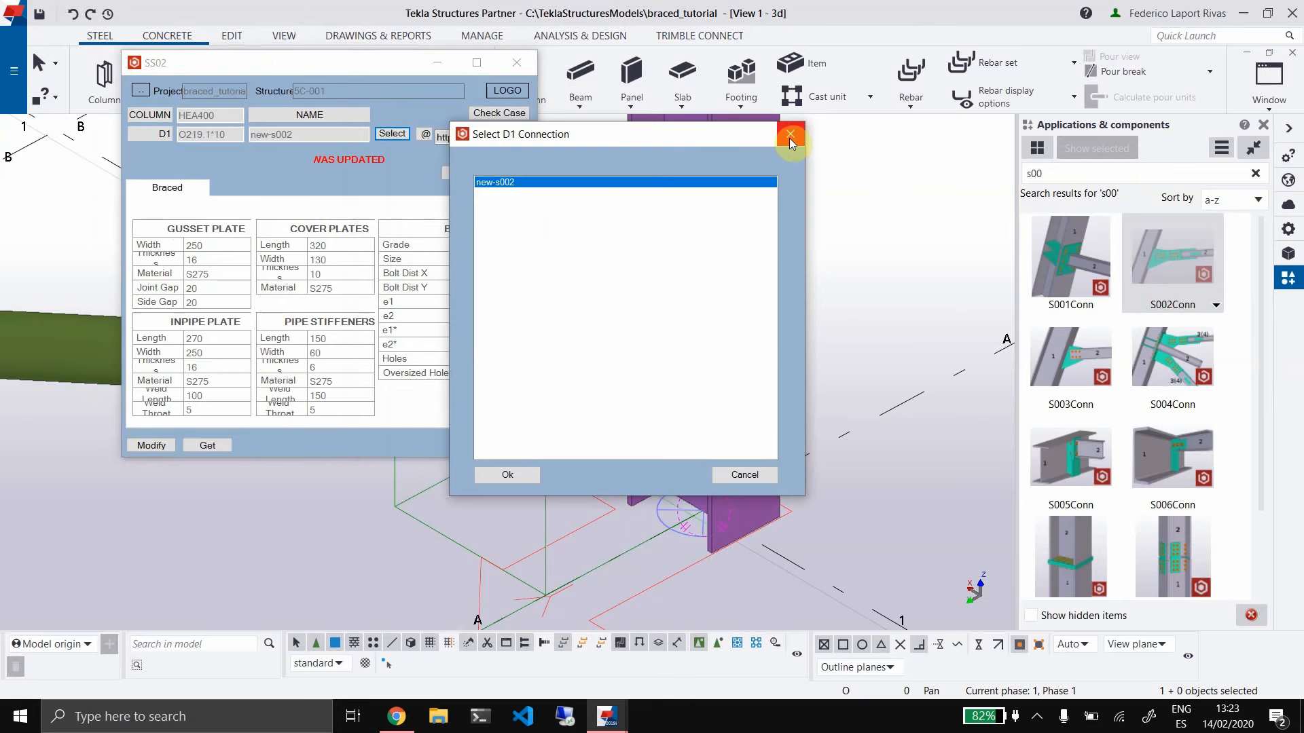
click(522, 468)
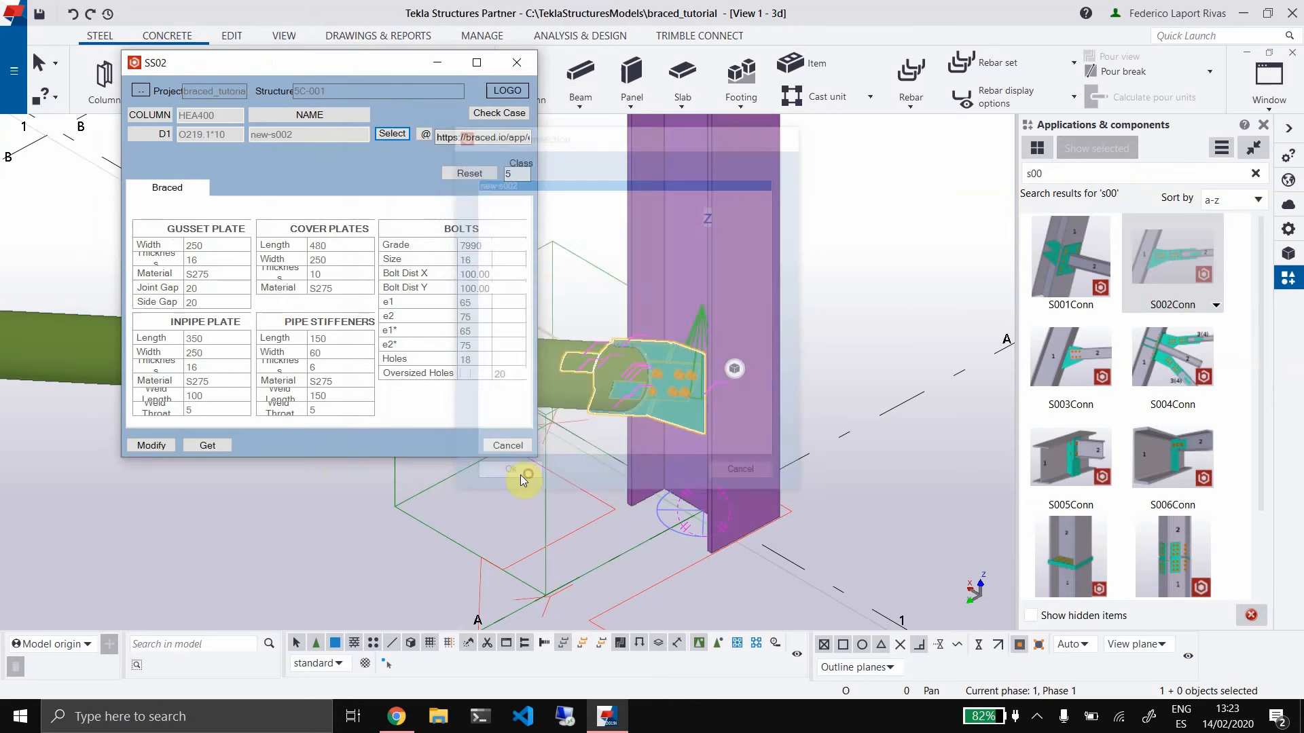
click(150, 446)
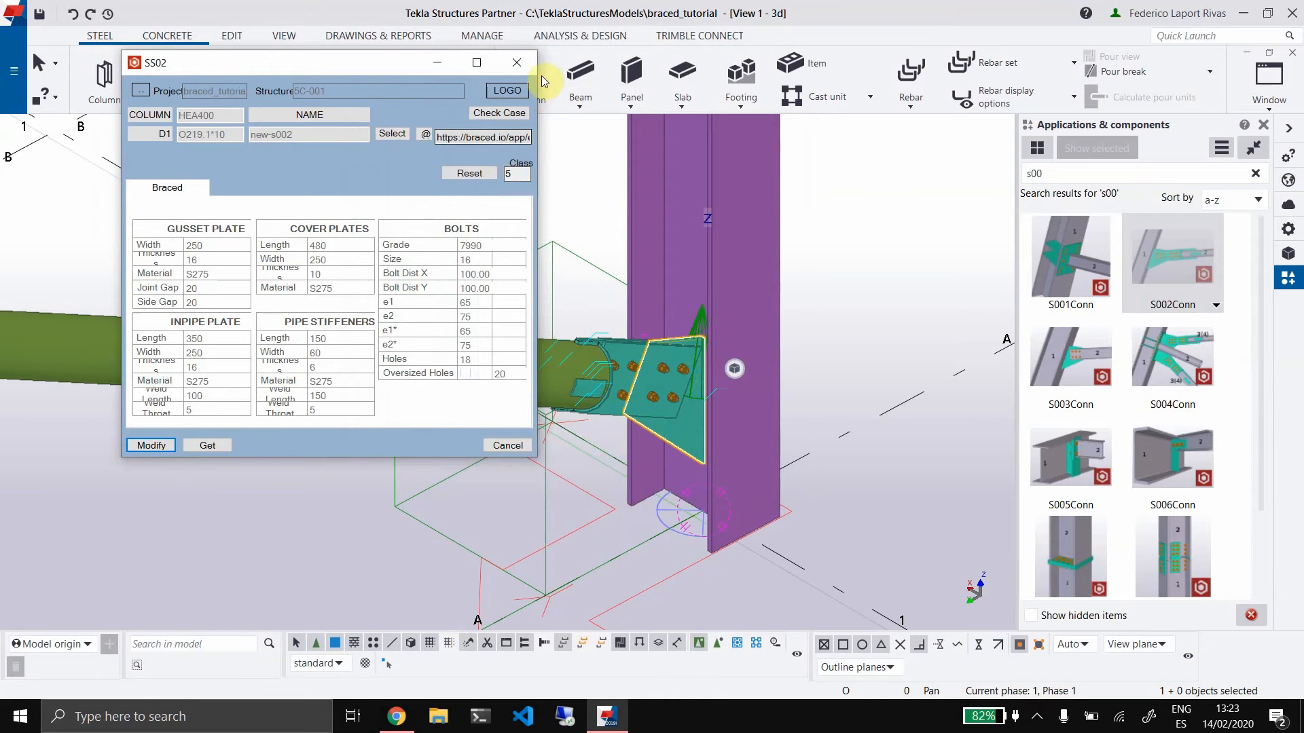
click(509, 66)
Apply S002Conn between the front column and its lower brace, and between the rear column and its lower brace, on grid line 6
scroll(609, 409, down, 2)
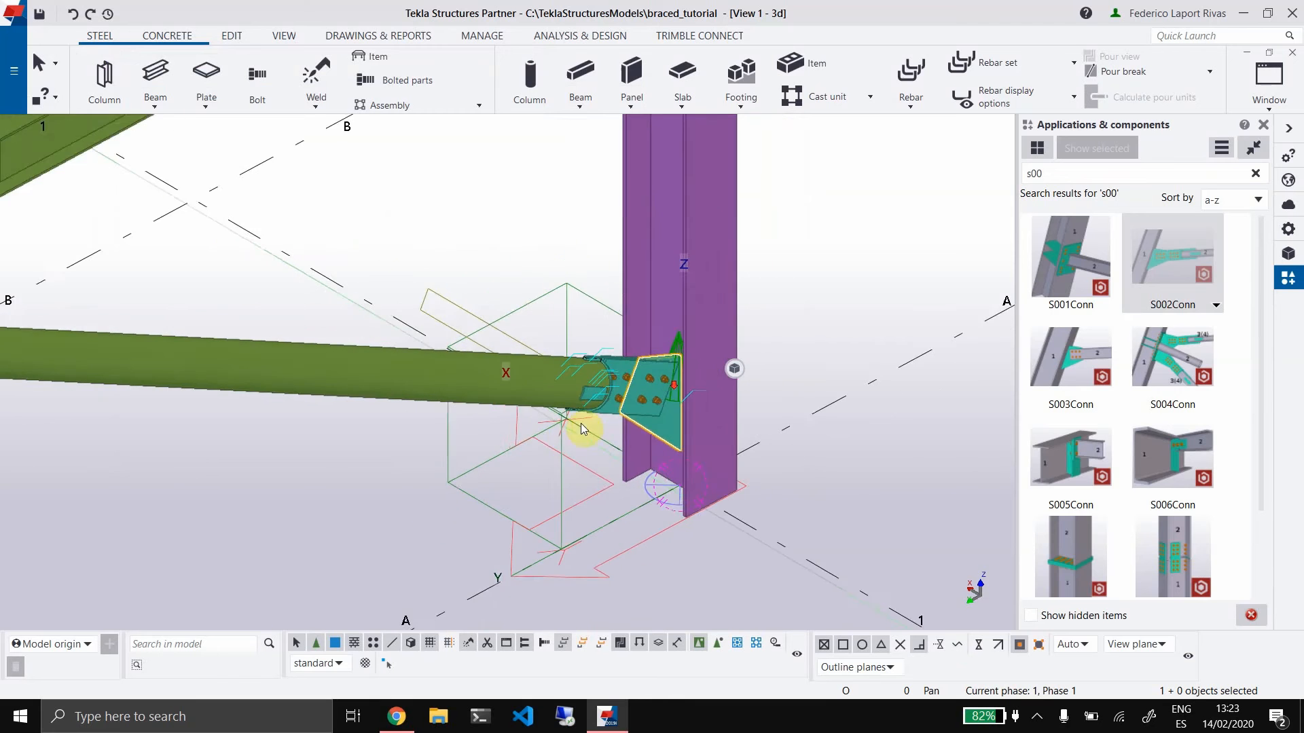
scroll(550, 447, down, 6)
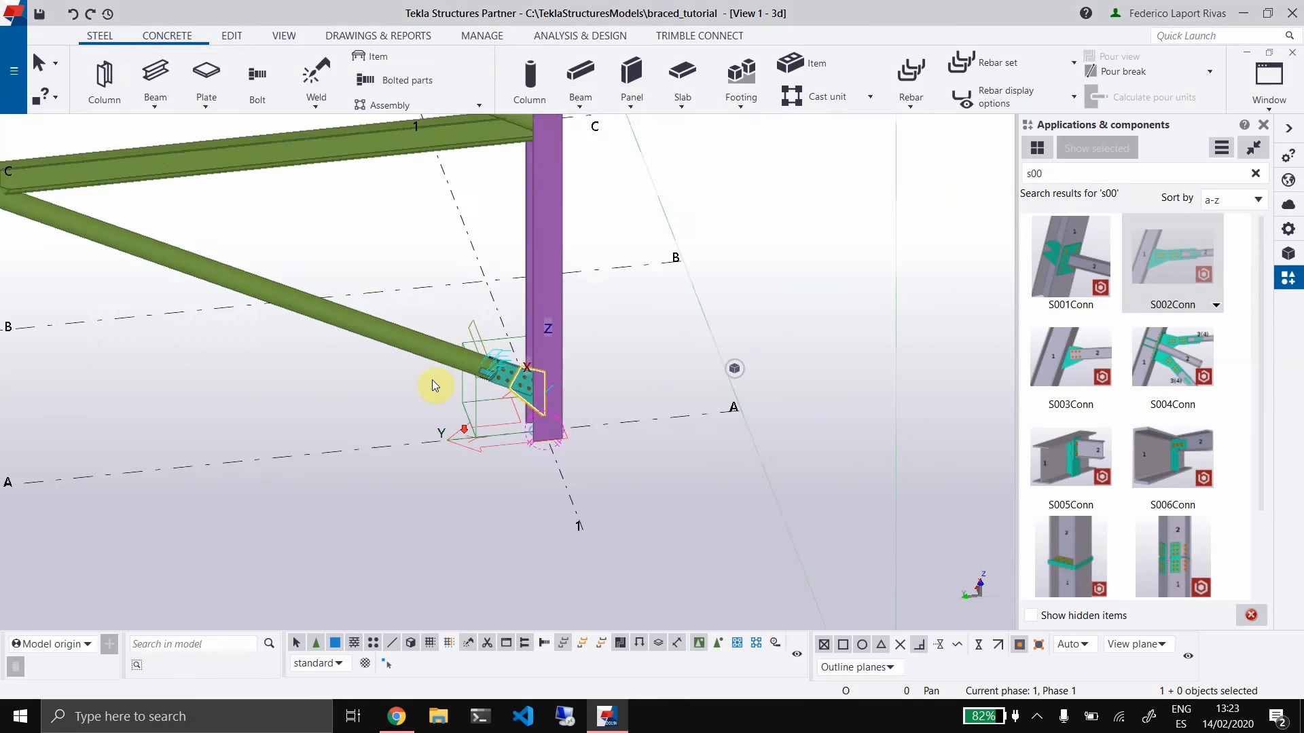
middle_drag(235, 466, 753, 410)
scroll(706, 412, down, 1)
middle_drag(338, 460, 725, 401)
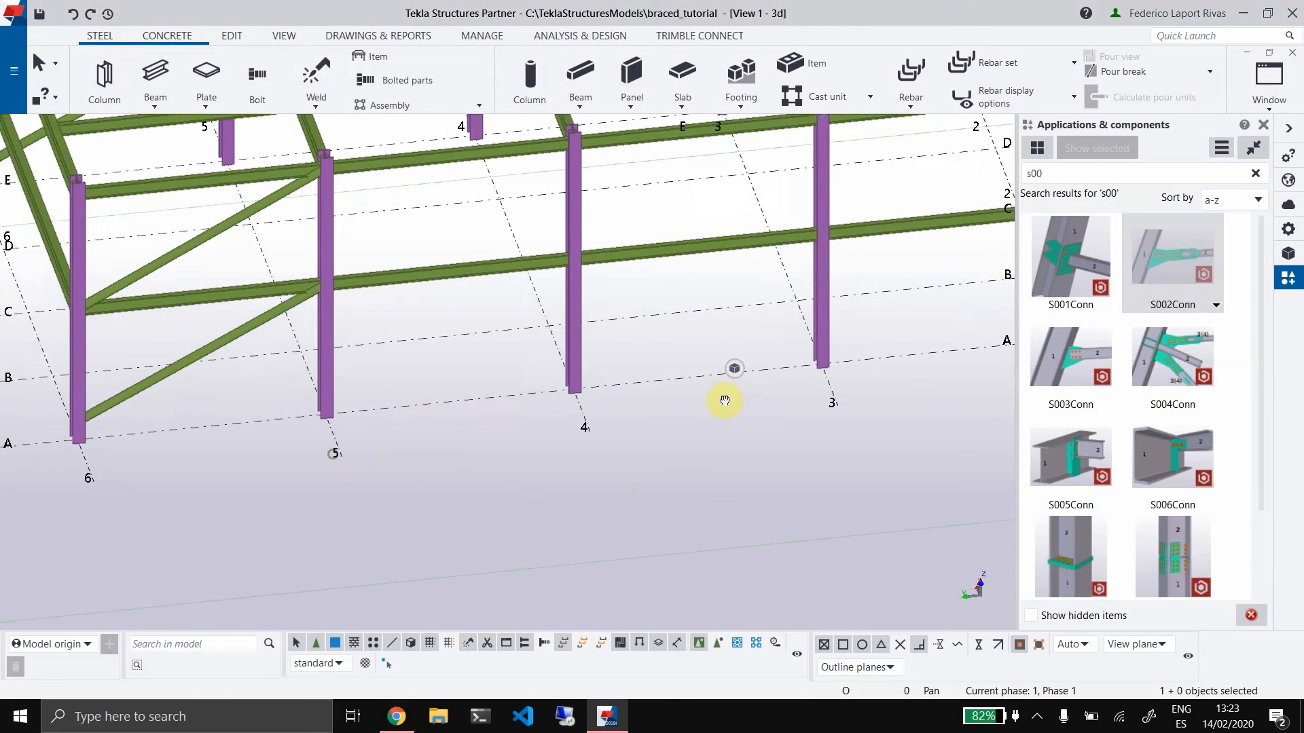
middle_drag(234, 425, 521, 304)
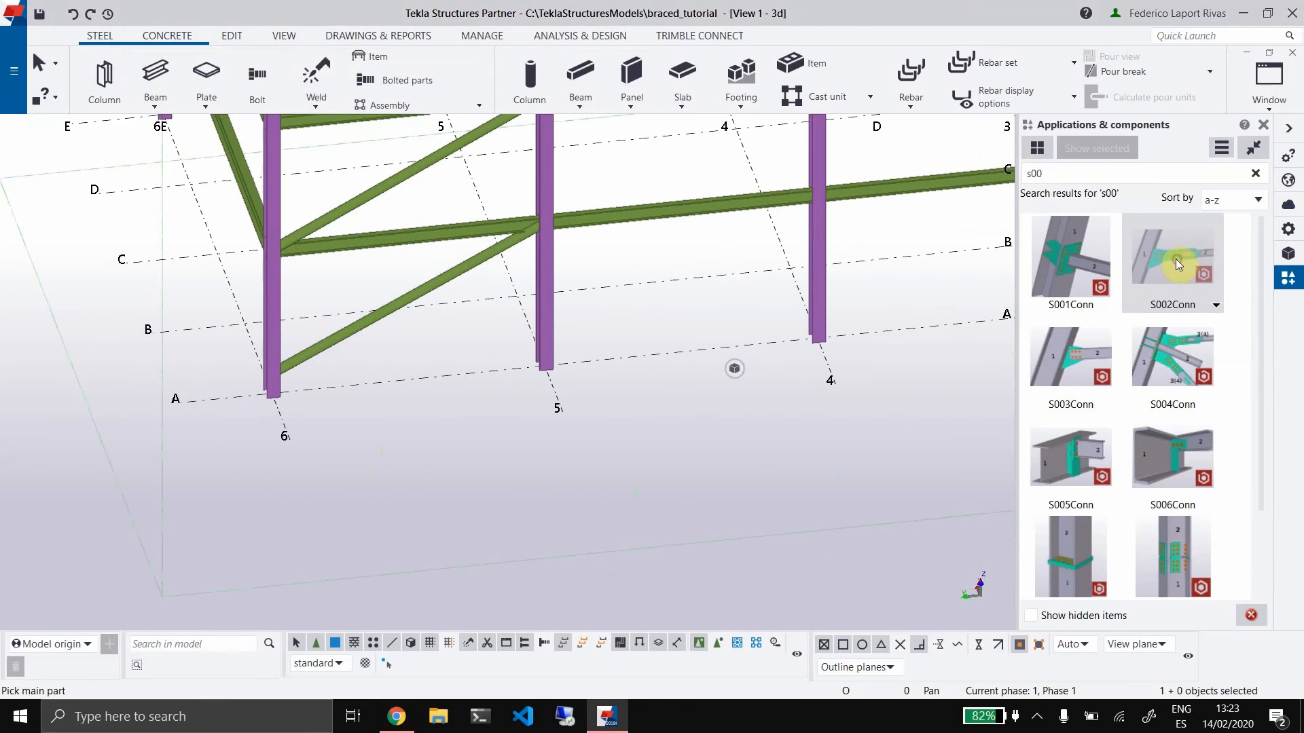
click(275, 353)
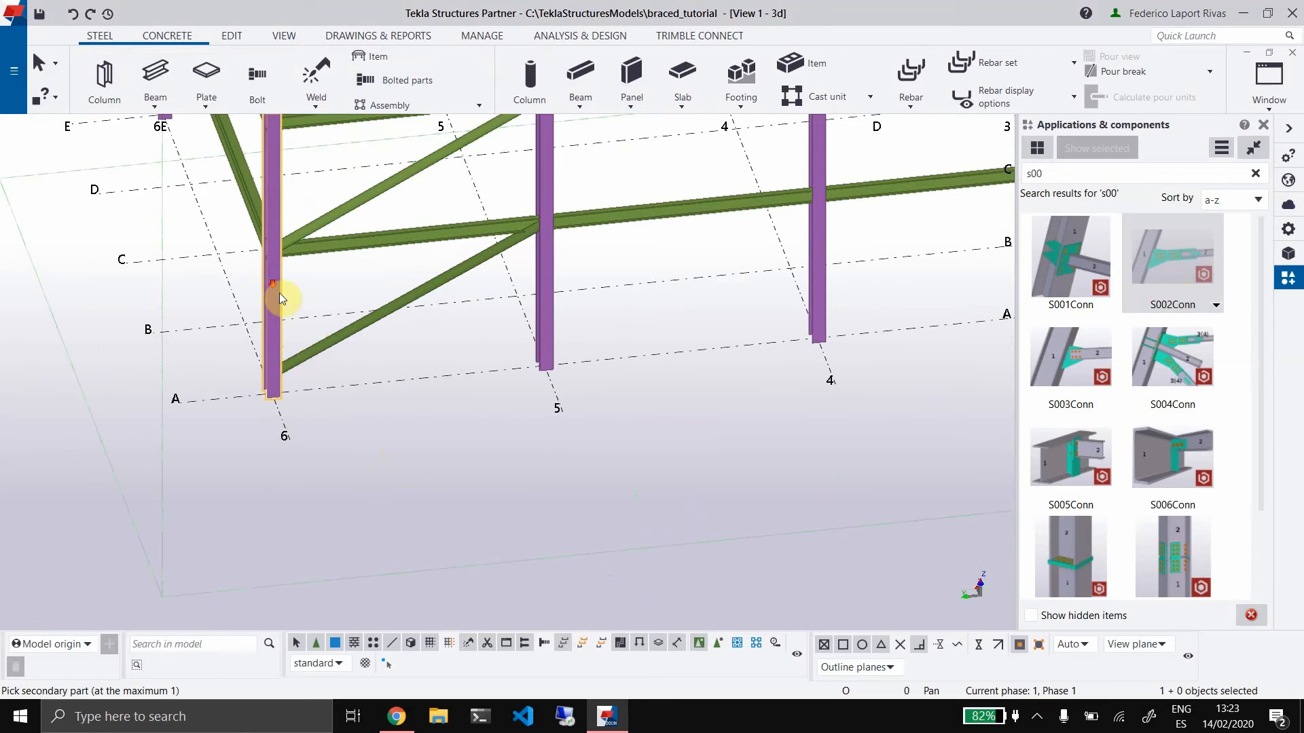
scroll(278, 312, down, 1)
middle_drag(297, 318, 486, 433)
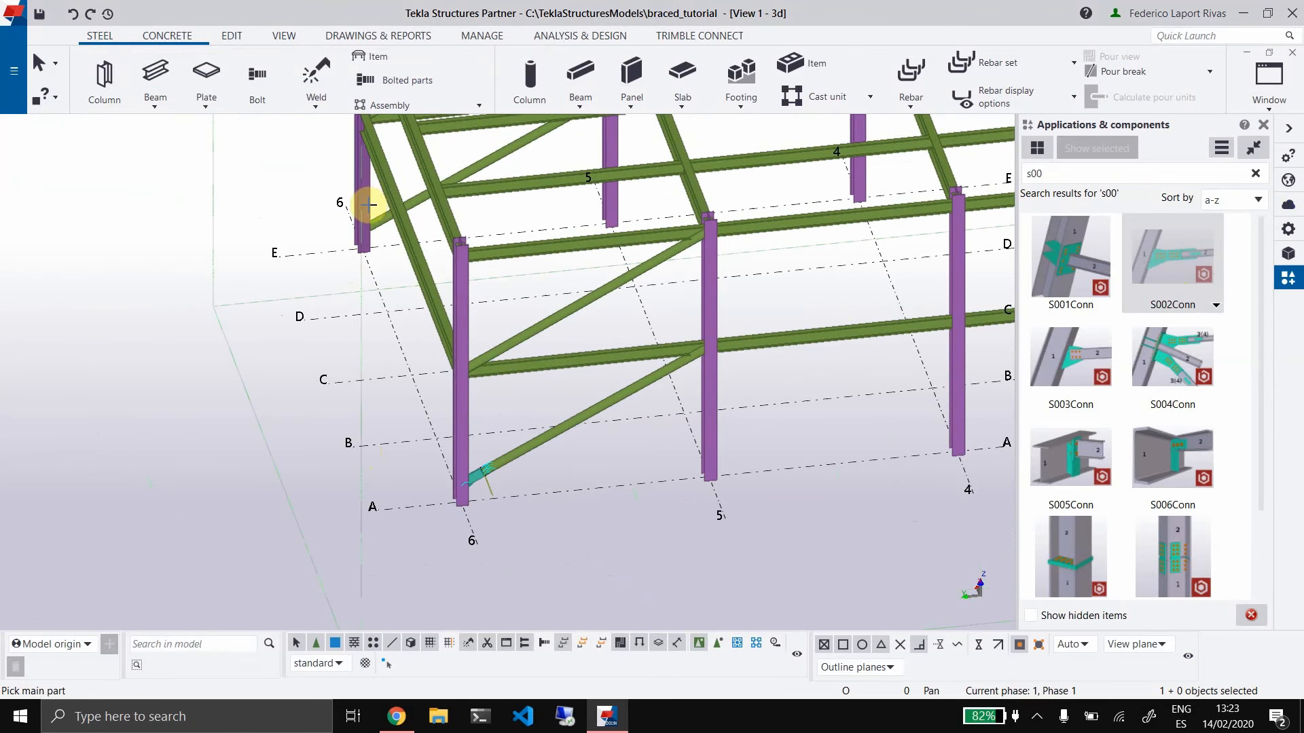
click(369, 204)
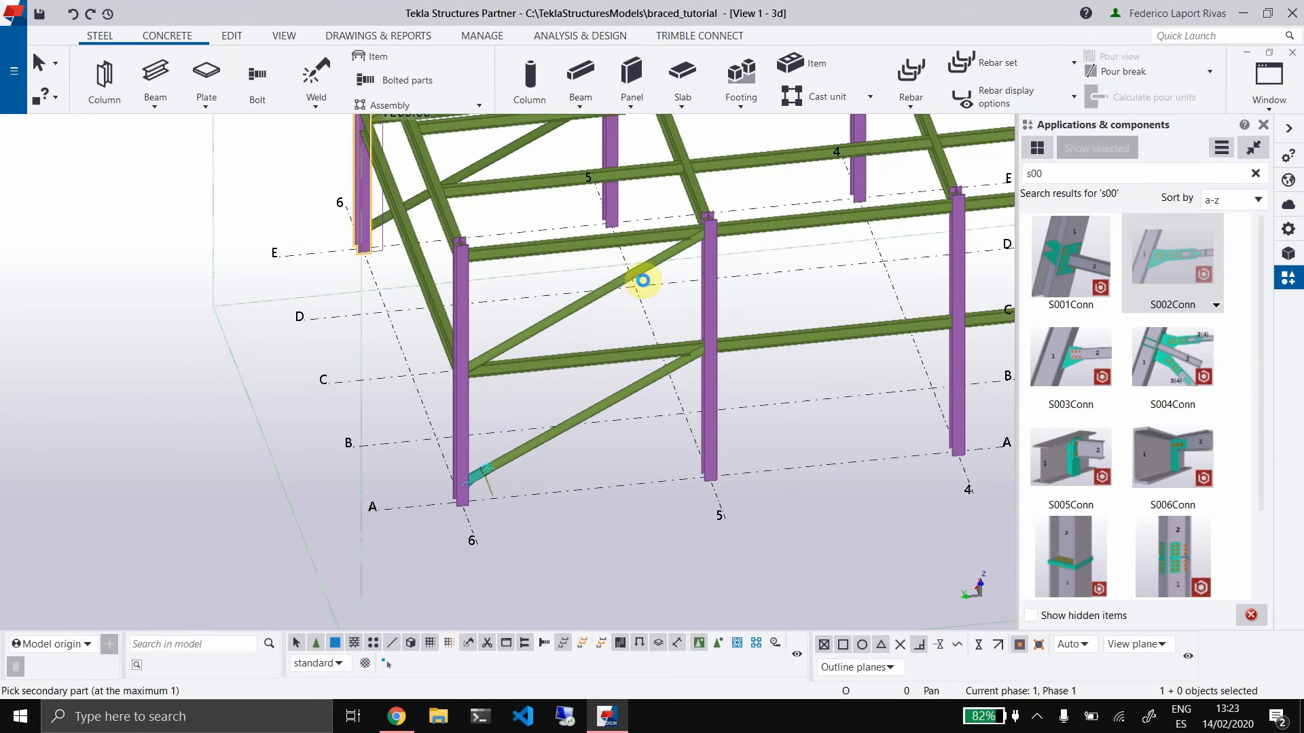
Apply S002Conn to the grid line 5 column and the lower pipe brace that meets it beside the horizontal beam
scroll(709, 298, up, 8)
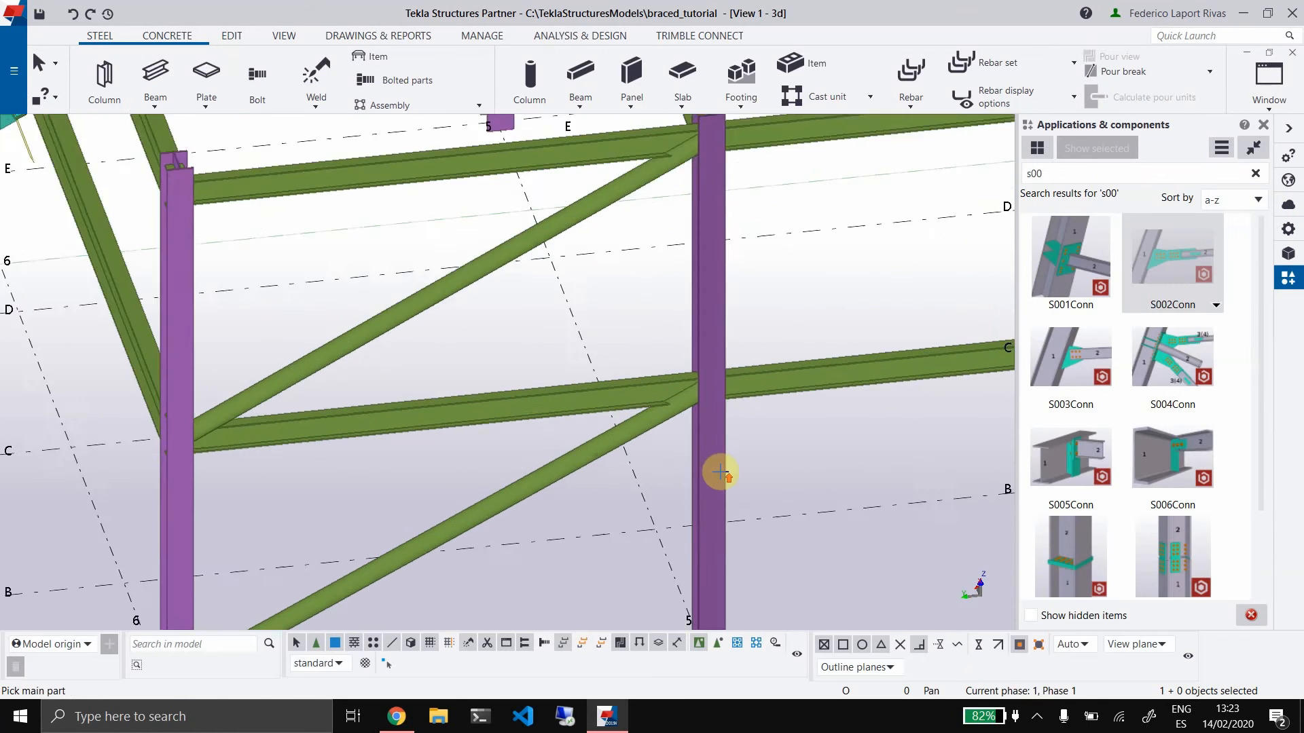
scroll(720, 471, up, 2)
click(715, 424)
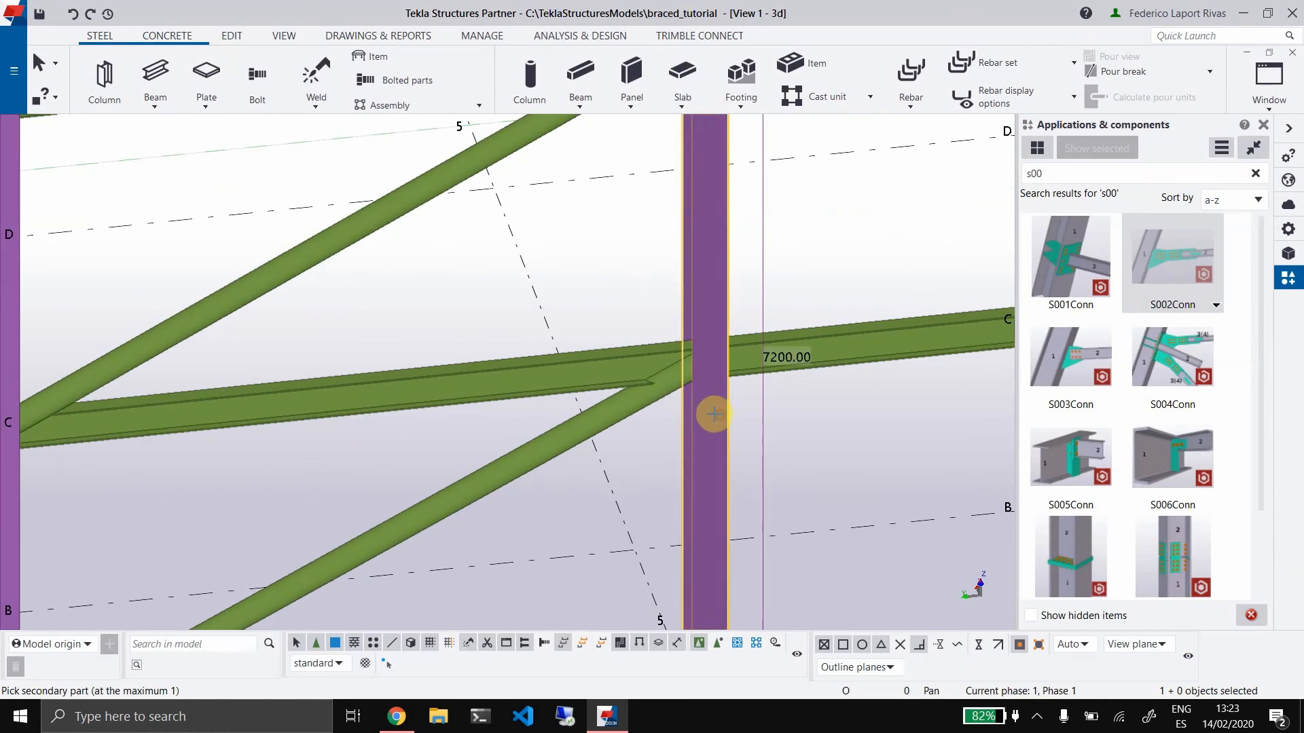
click(618, 403)
Examine how the S002 gusset, cover plates and bolts sit against the horizontal beam at the grid line 5 column
scroll(621, 406, down, 5)
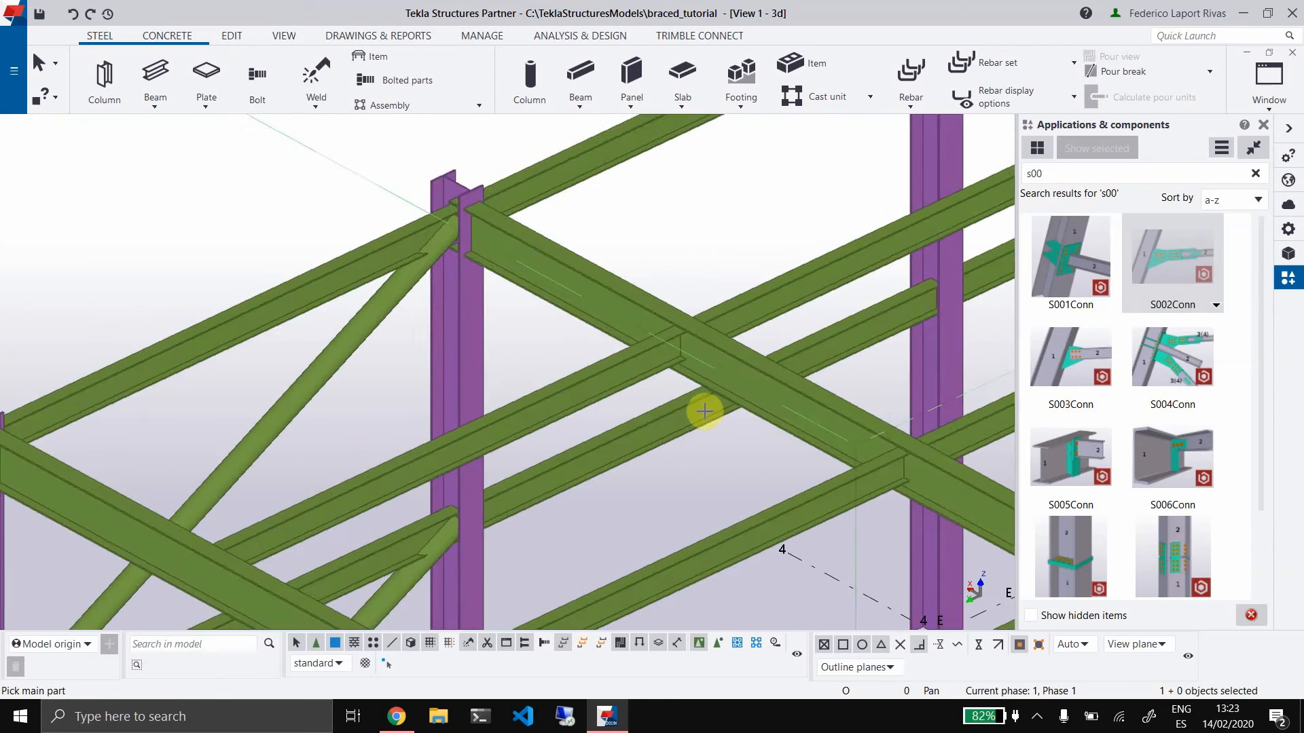
scroll(597, 340, down, 2)
scroll(608, 442, up, 8)
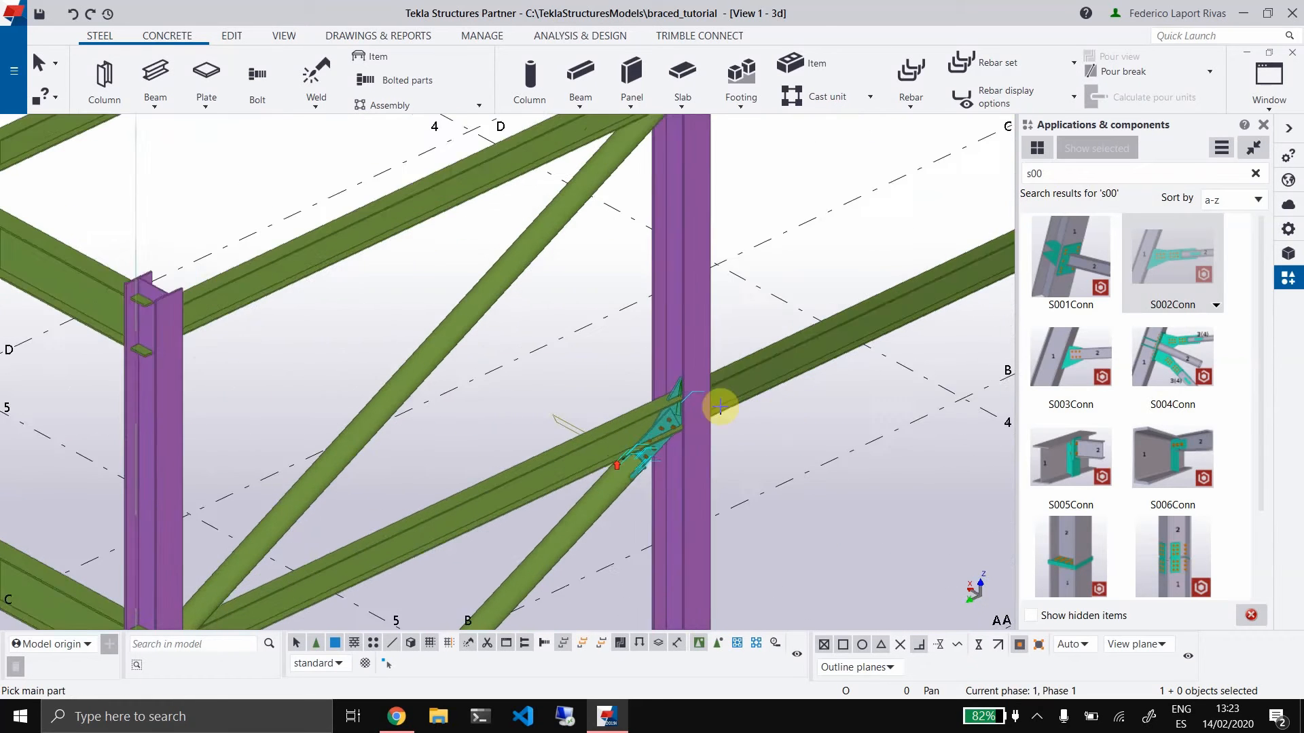
scroll(671, 429, up, 2)
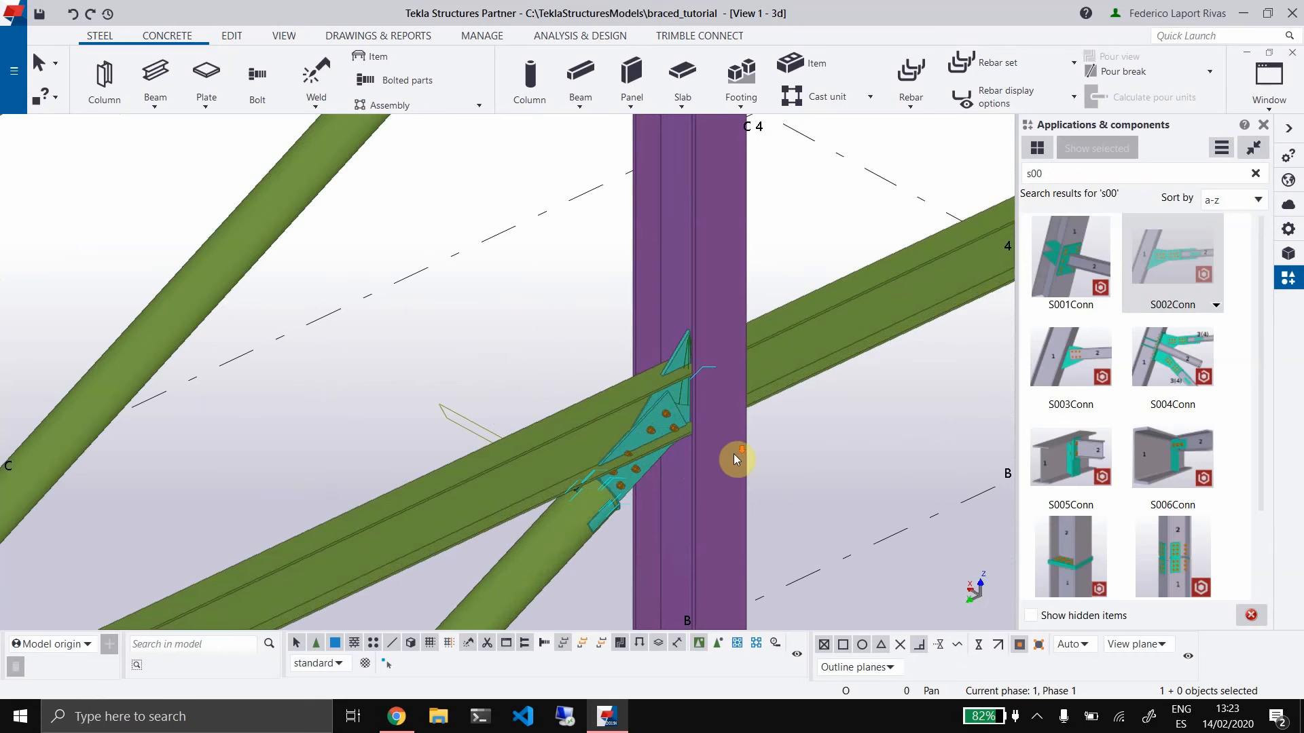
scroll(734, 460, down, 4)
mouse_move(768, 483)
ctrl+middle_down()
mouse_move(697, 433)
mouse_move(716, 436)
ctrl+middle_up()
scroll(686, 410, up, 3)
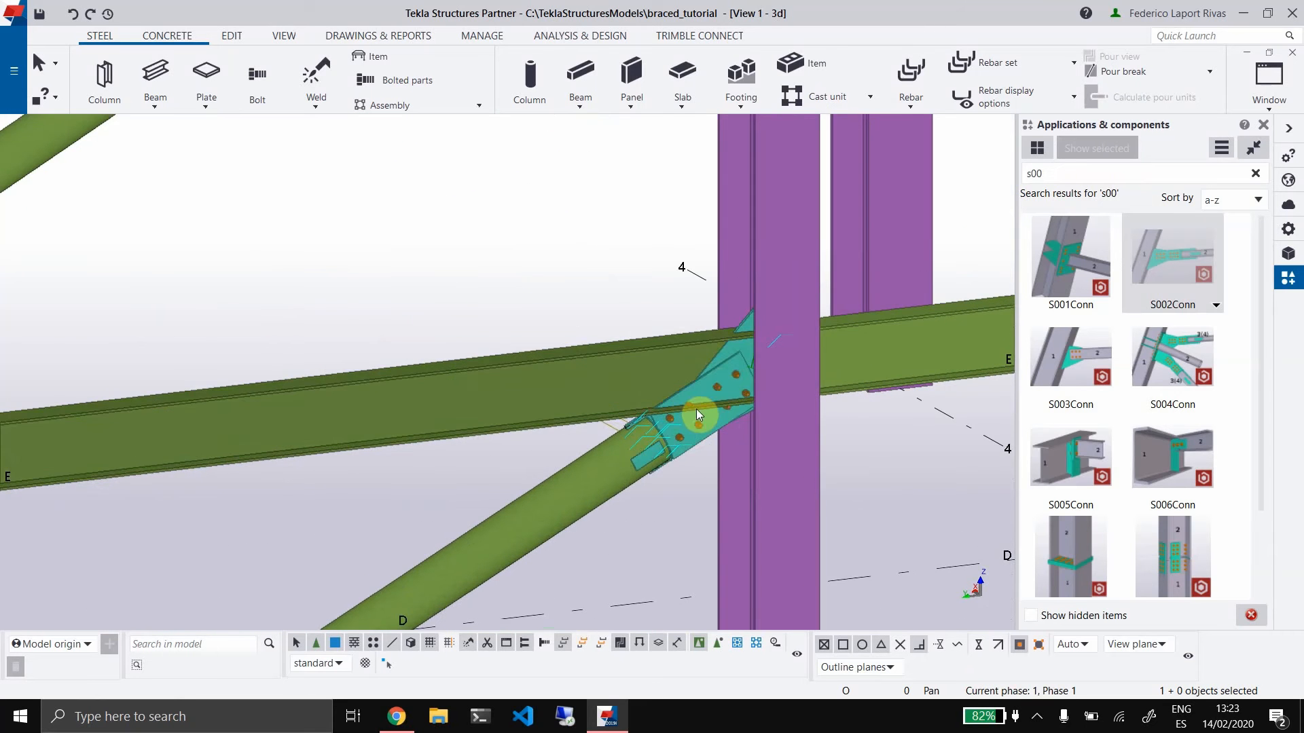
scroll(696, 414, up, 3)
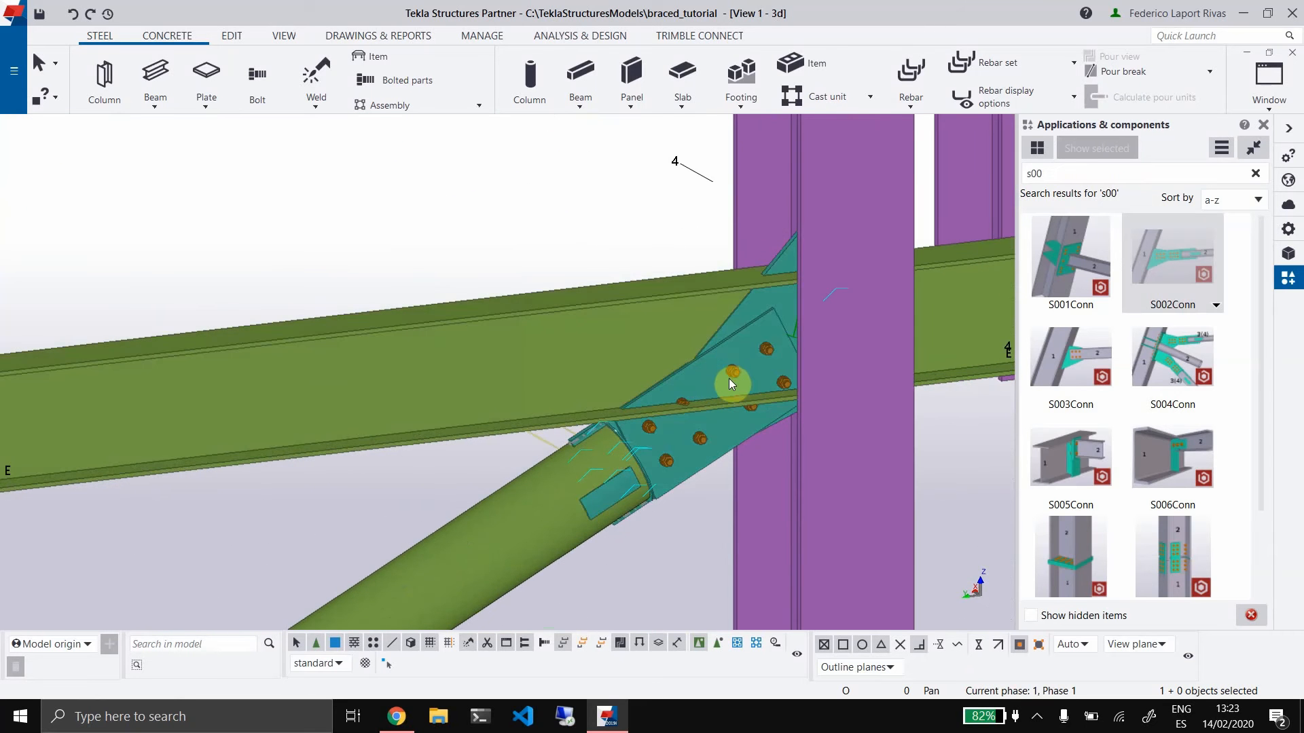
scroll(724, 379, down, 6)
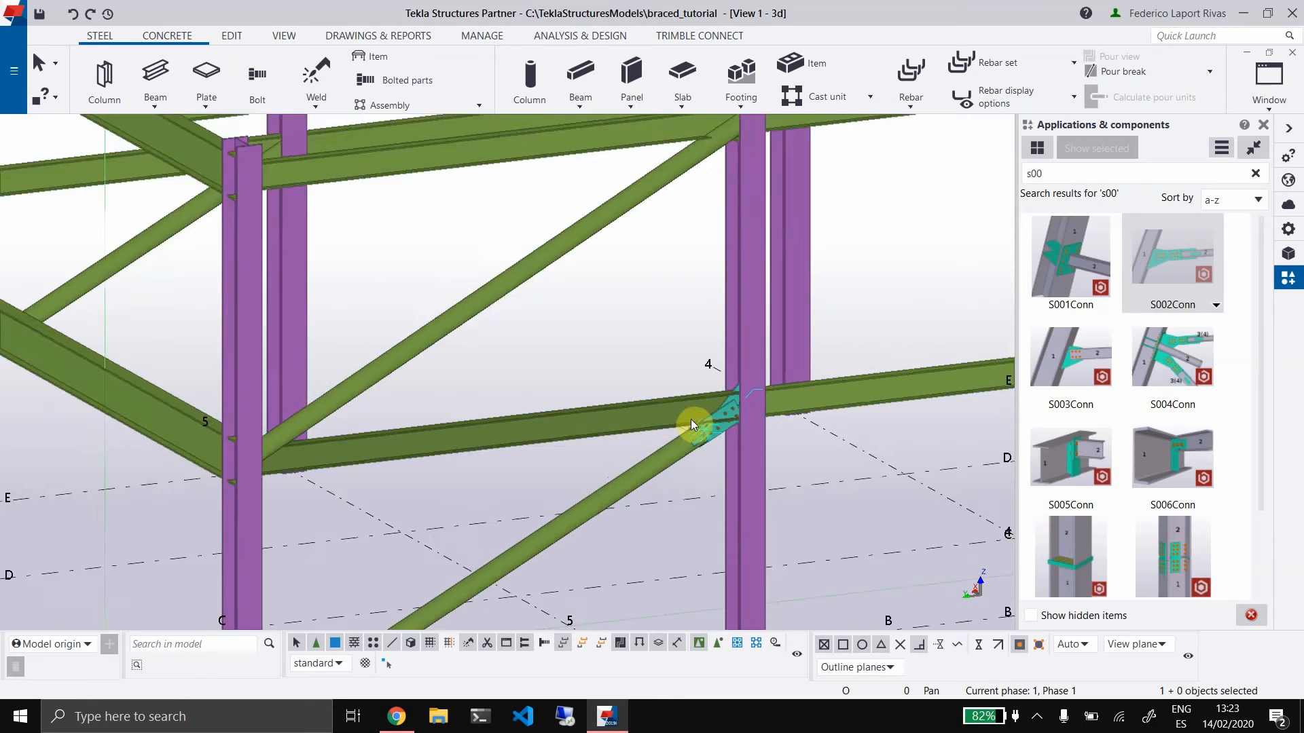
ctrl+middle_drag(691, 418, 747, 442)
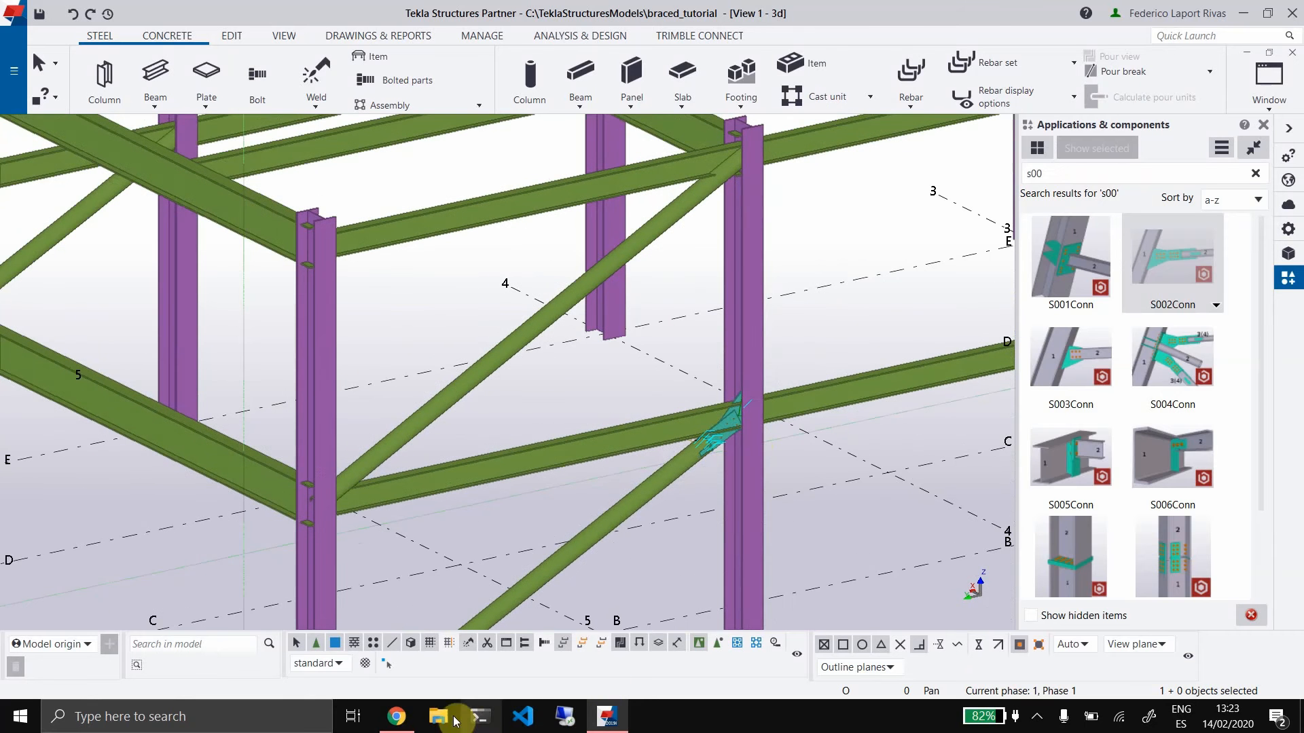
Delete the S002 connection from the joint of the grid line 5 column, horizontal beam and lower brace
mouse_move(401, 725)
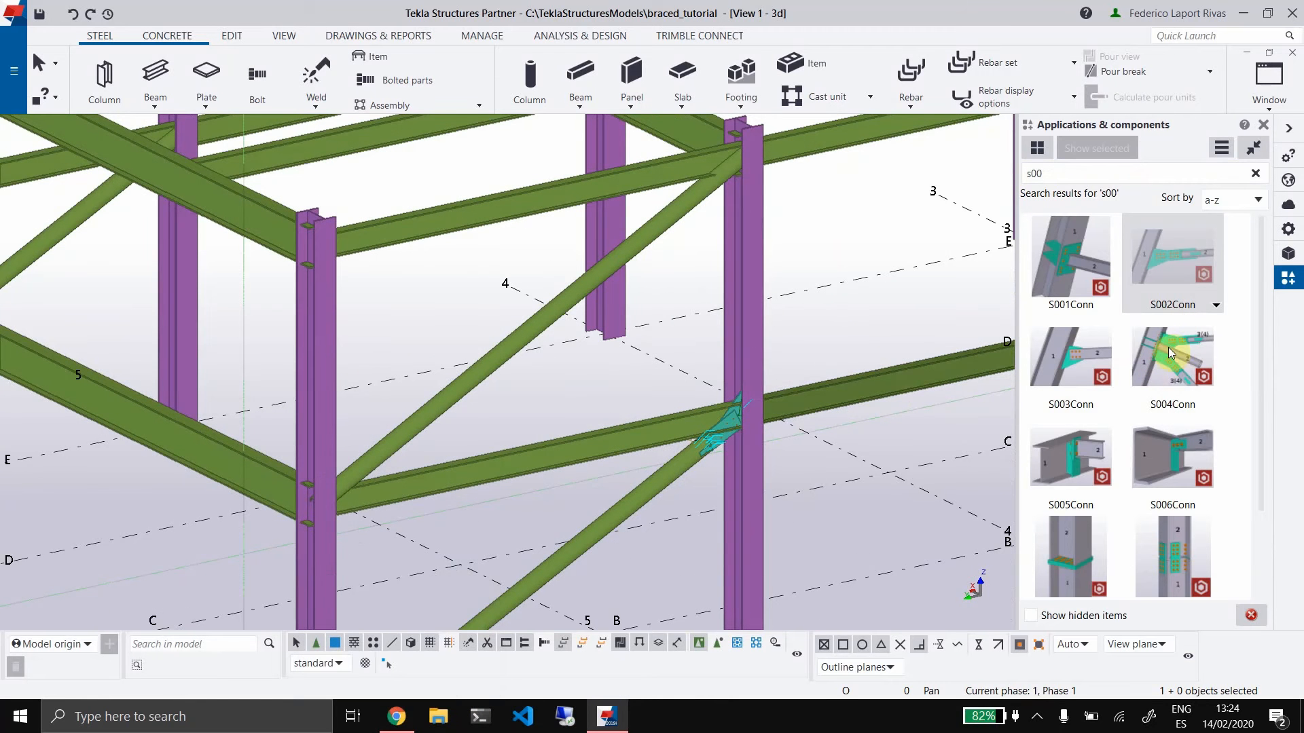
click(55, 714)
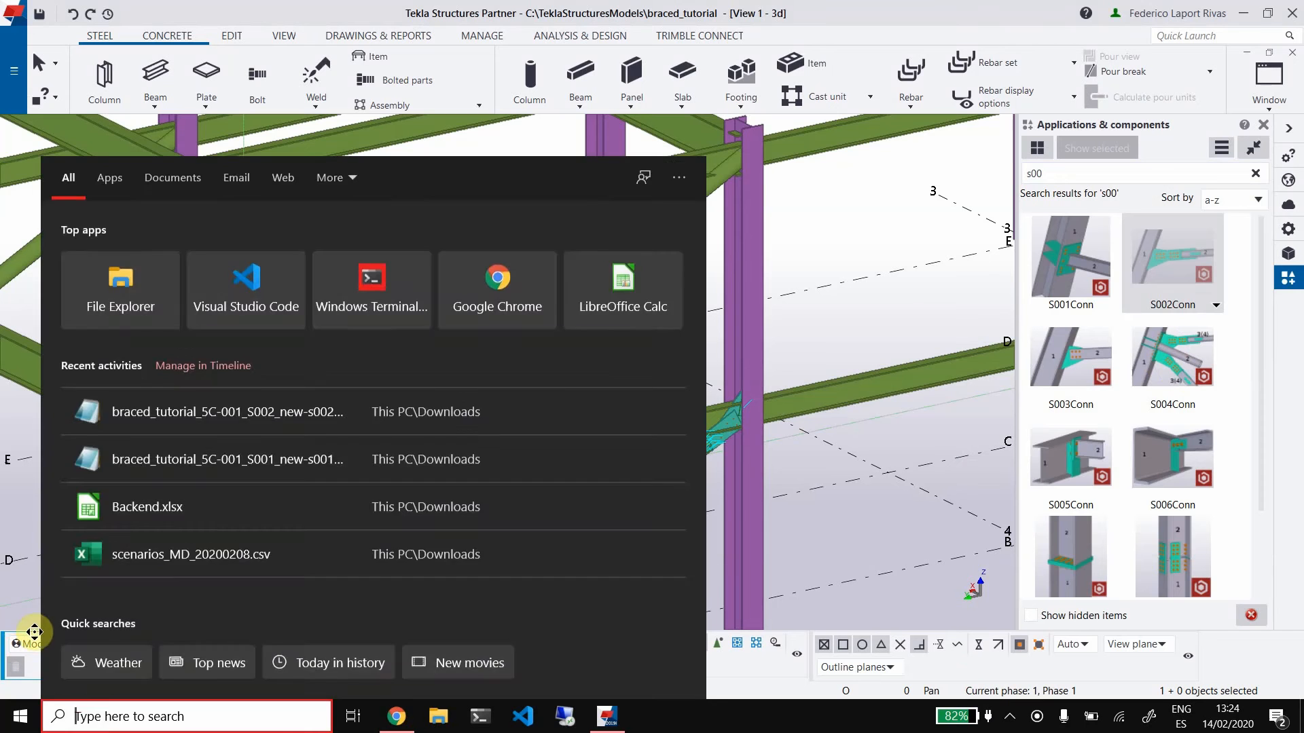
click(34, 631)
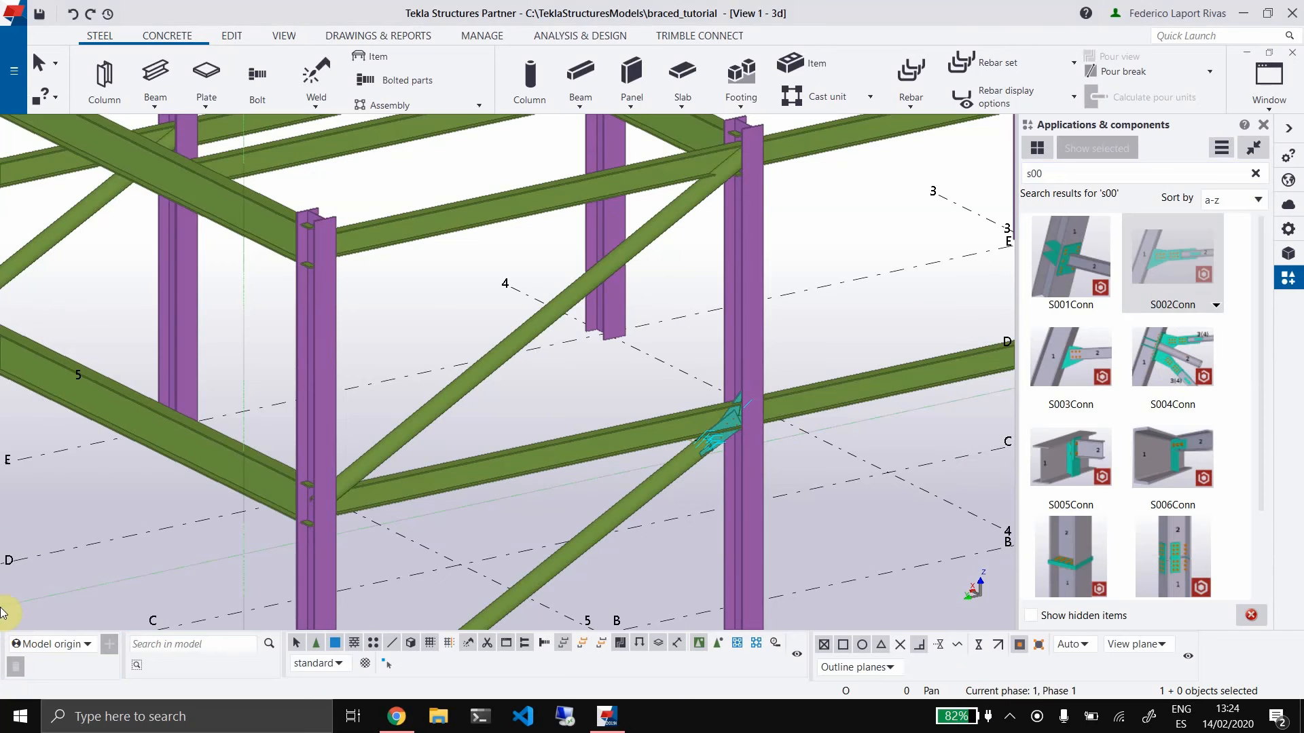
click(740, 406)
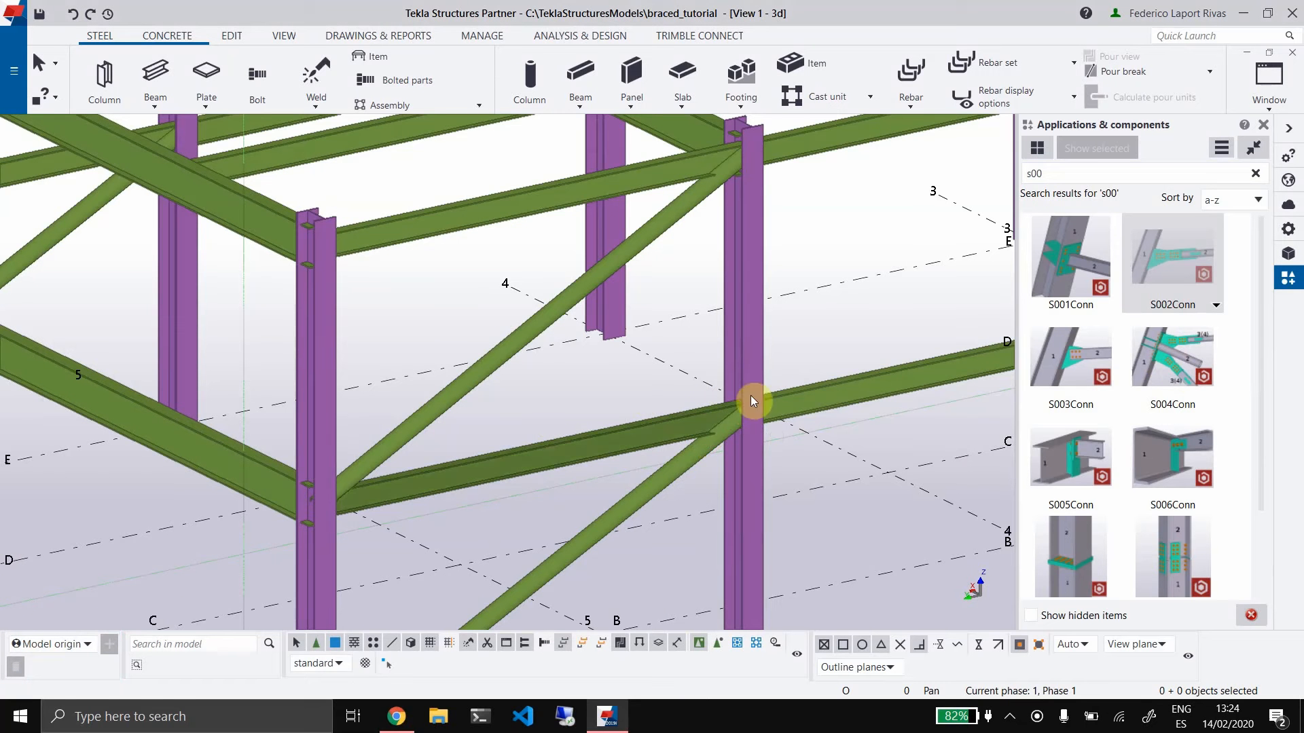
Try to apply S004Conn to the grid line 5 column, with the horizontal beam and the lower pipe brace as secondary parts
click(1185, 366)
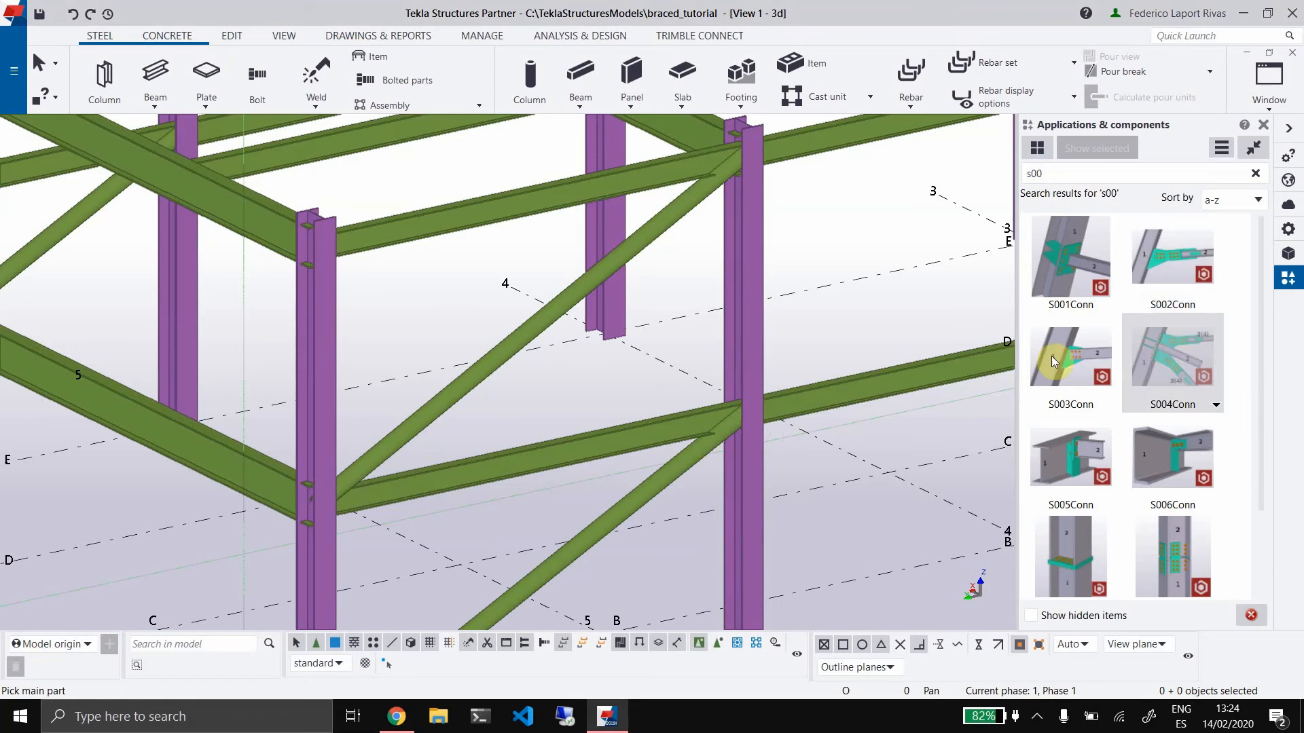
click(757, 465)
click(677, 429)
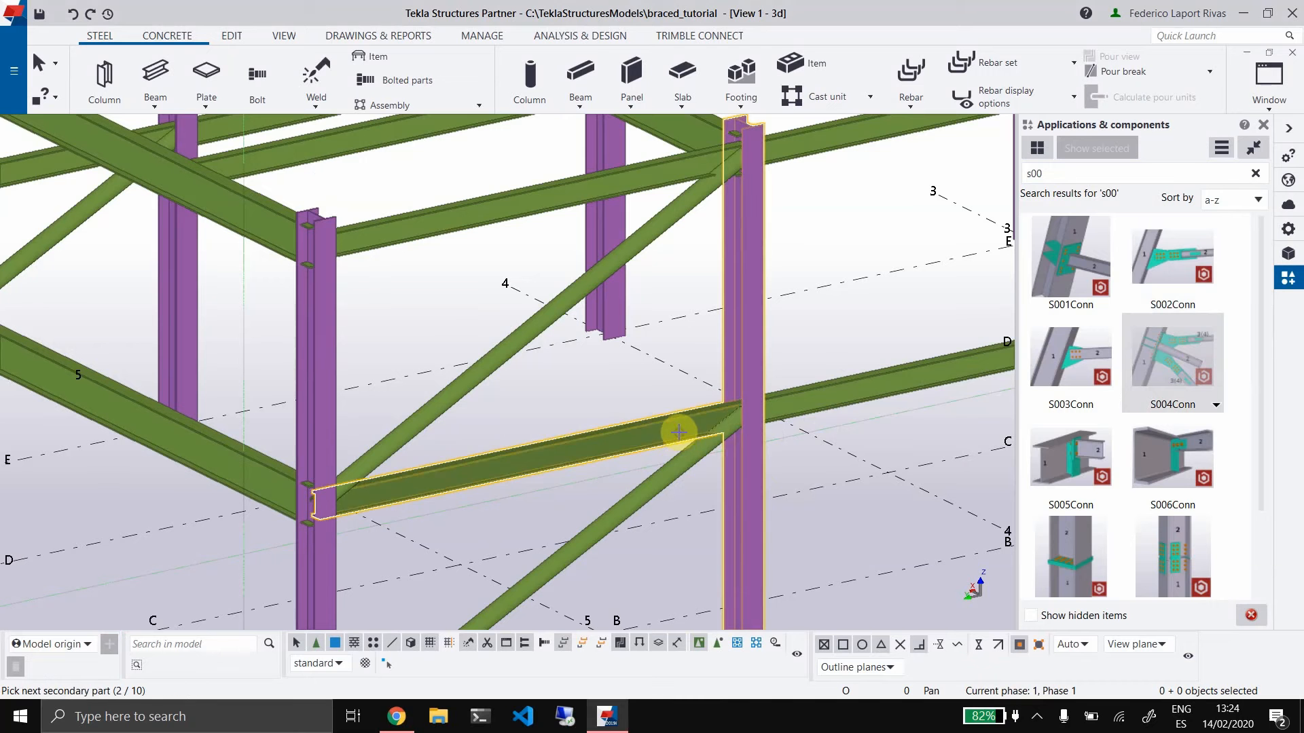
click(678, 462)
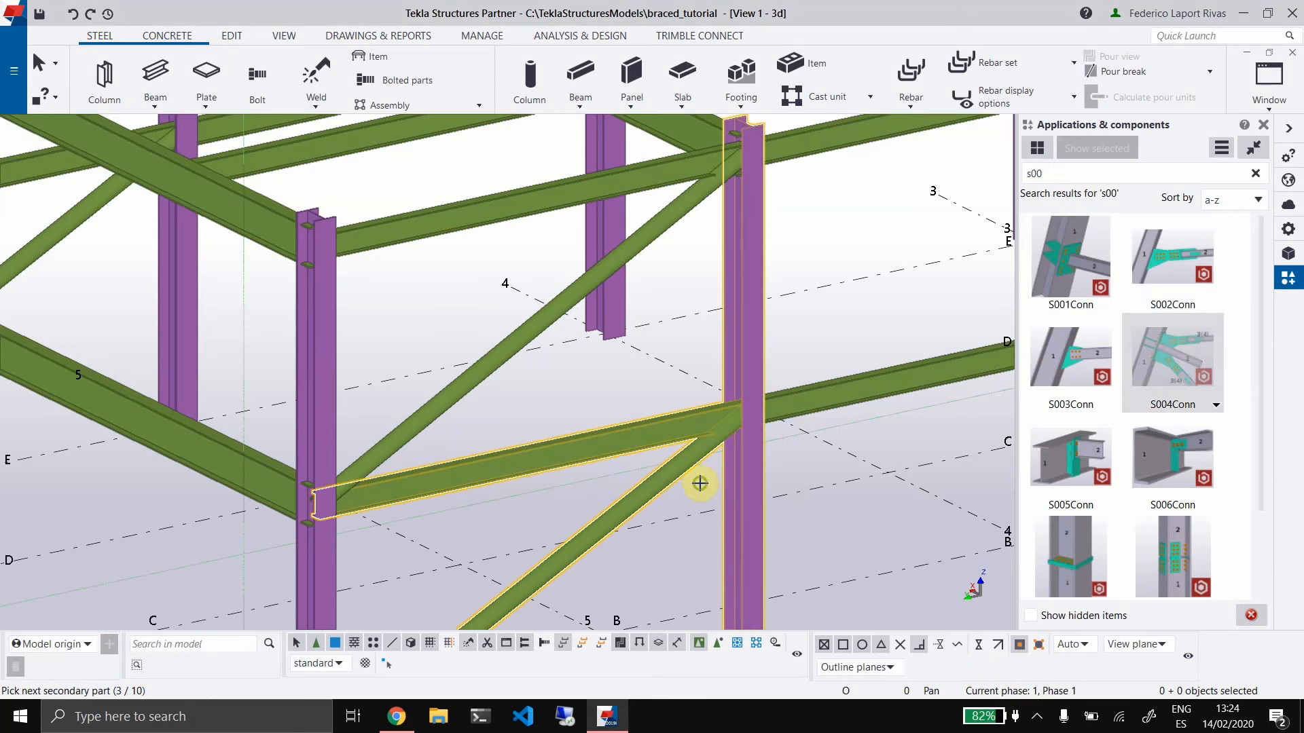
middle_click(734, 466)
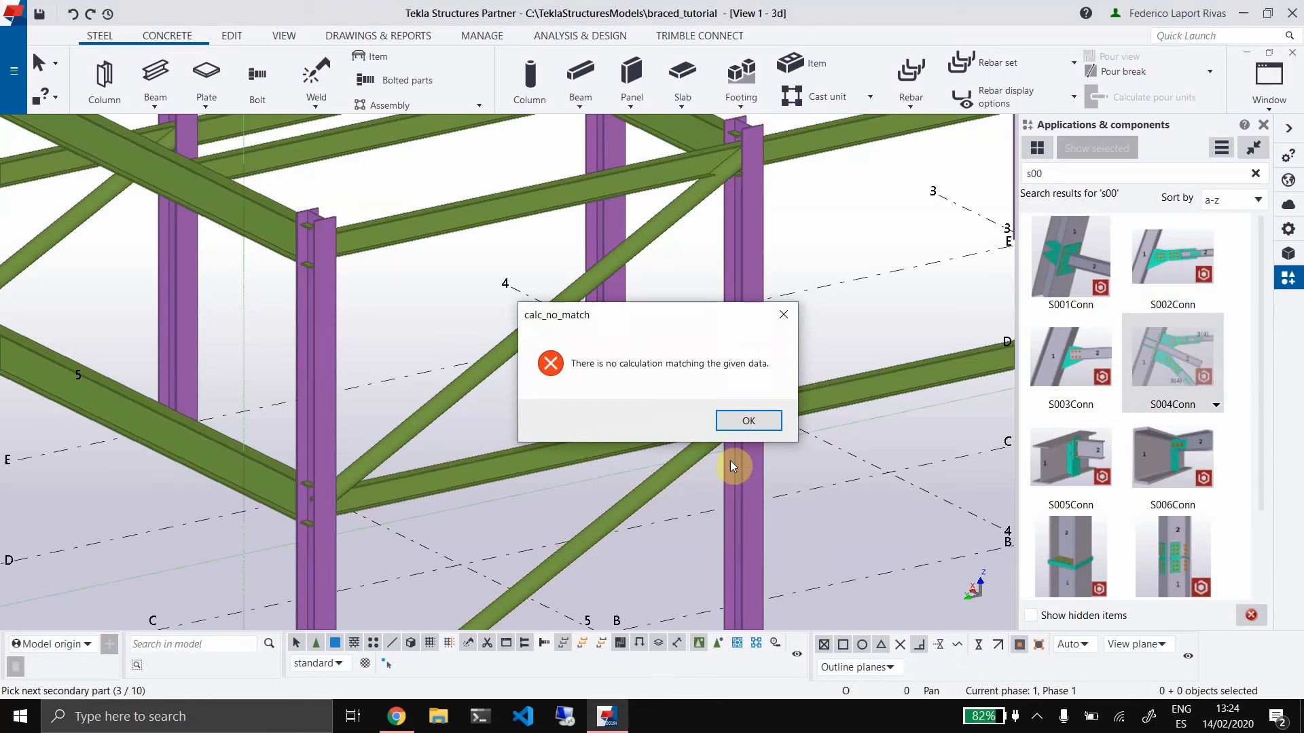
click(748, 422)
scroll(720, 427, down, 5)
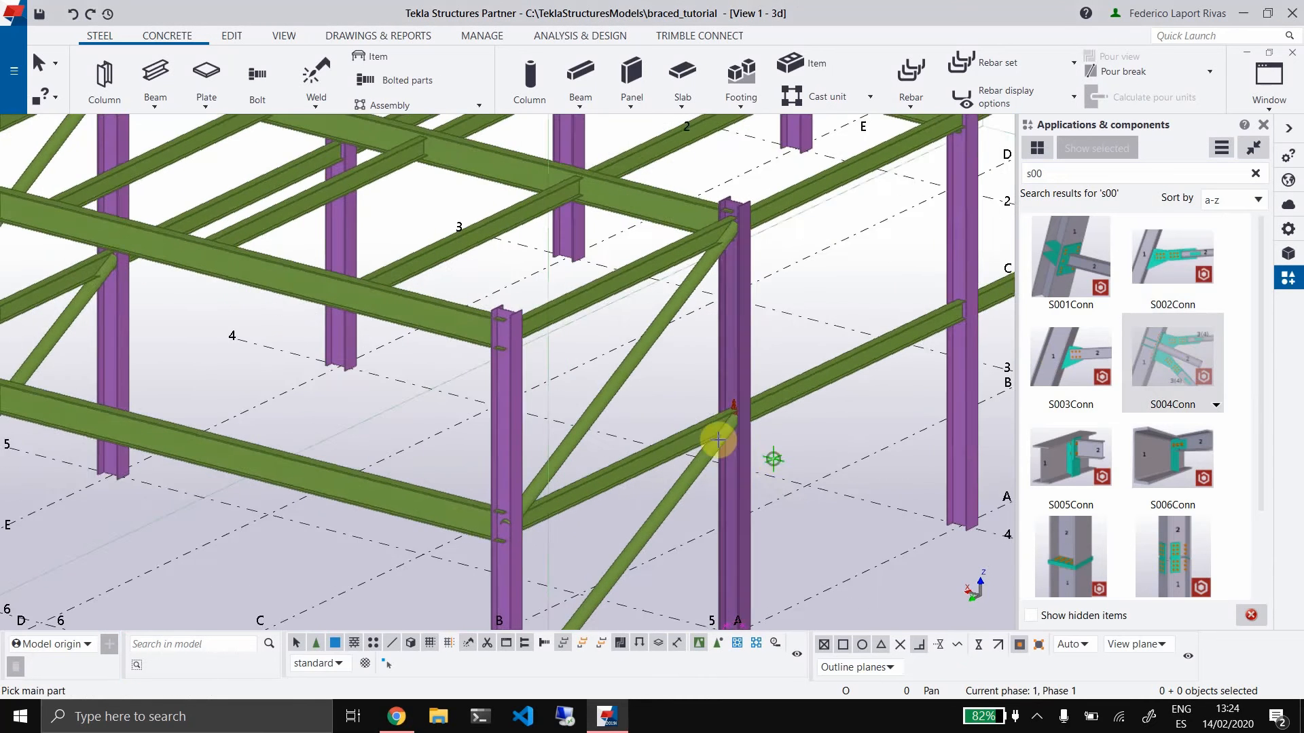
scroll(718, 440, up, 5)
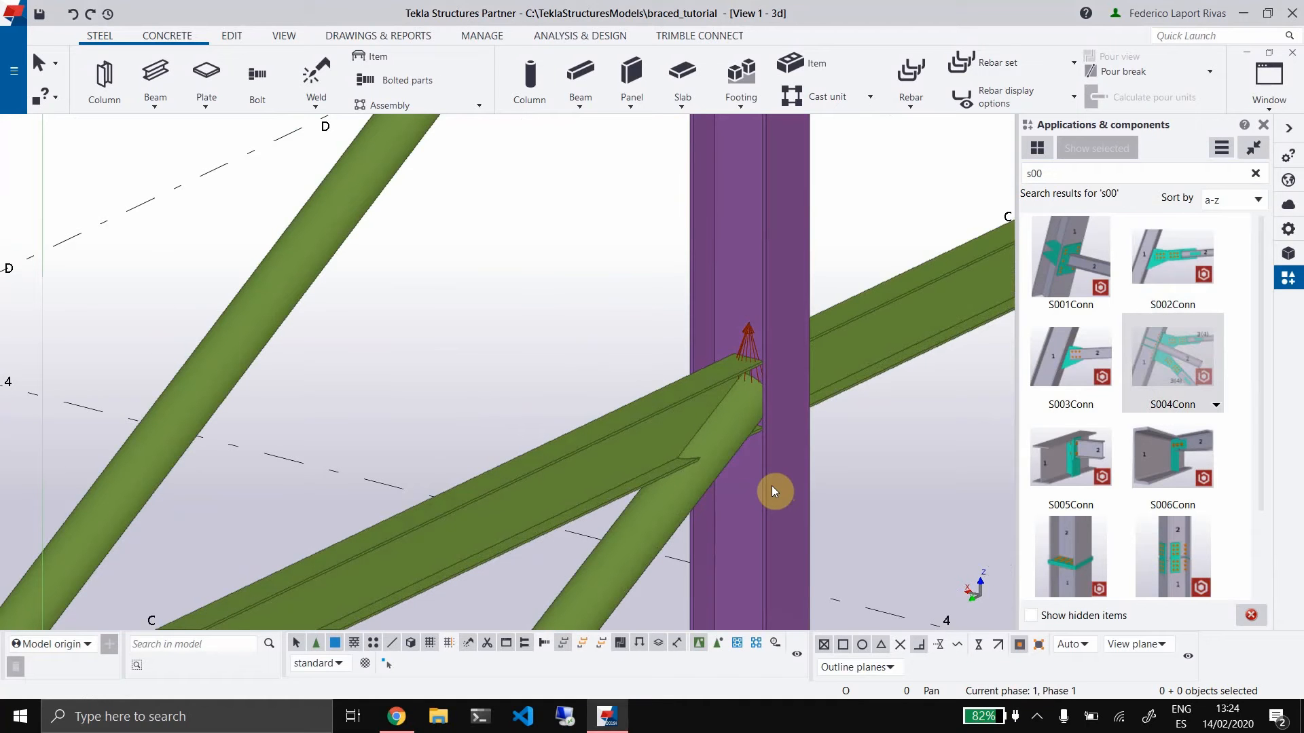
Switch to braced.io, start a new S004 connection and assign it to project braced_tutorial and structure 5C-001
click(393, 714)
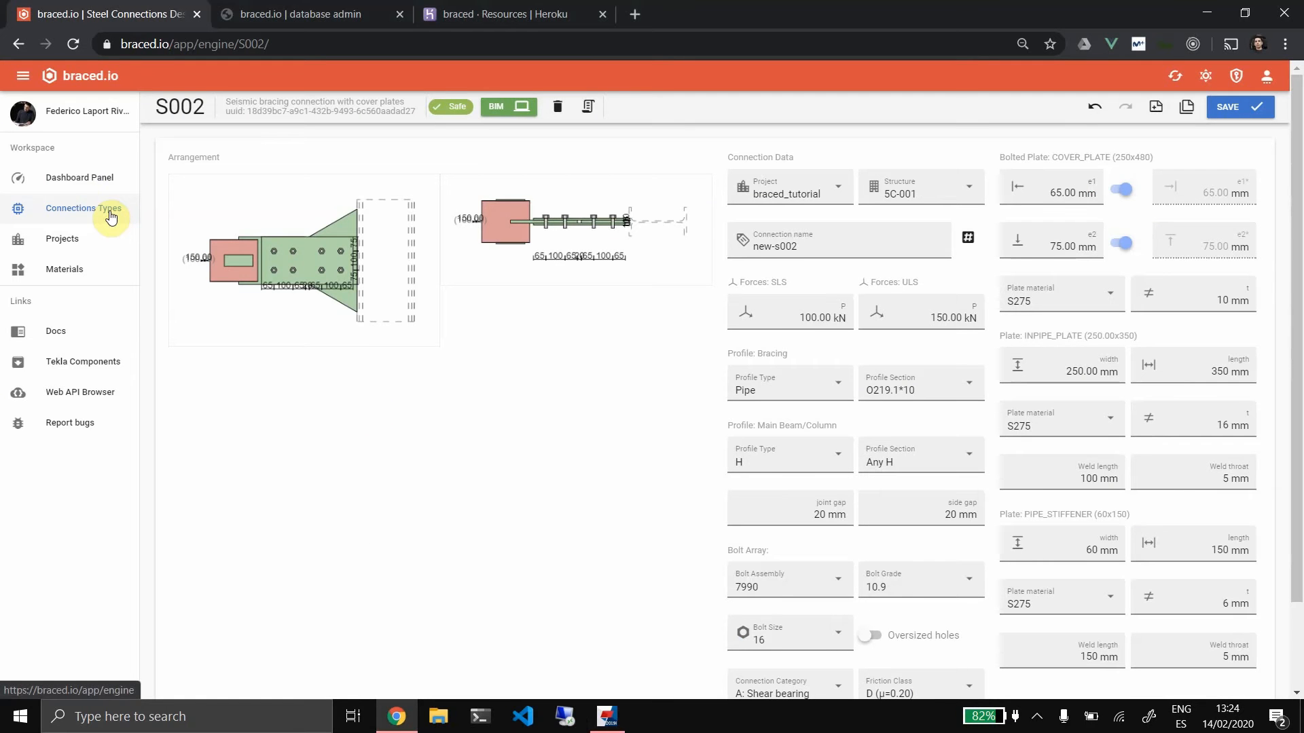
click(80, 202)
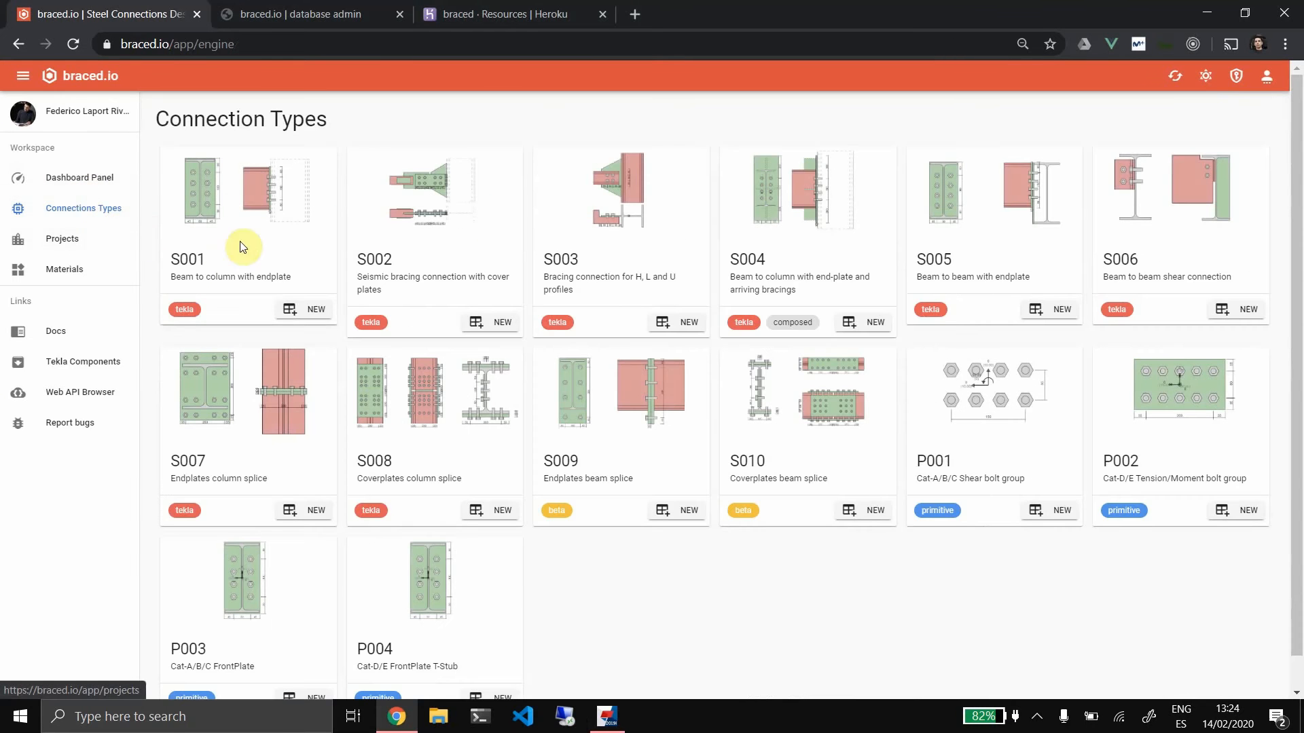
click(870, 320)
click(792, 190)
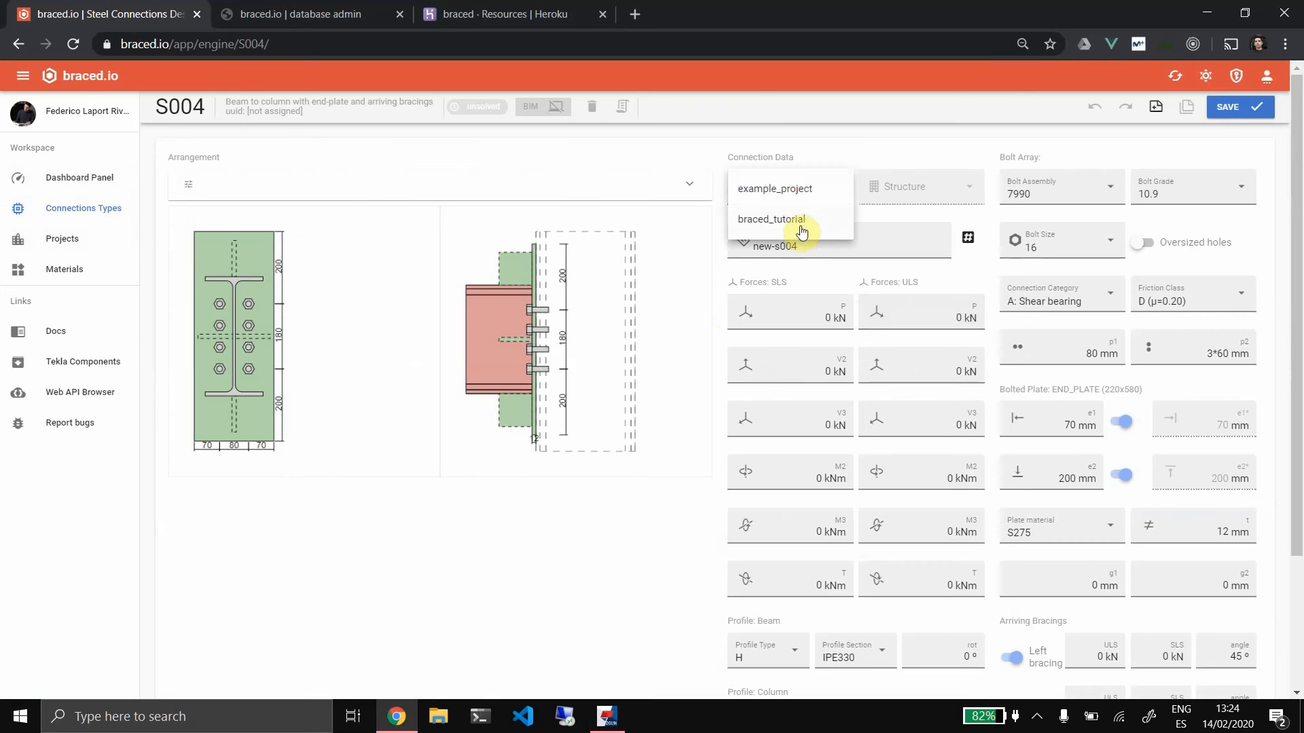
click(801, 232)
click(901, 195)
click(907, 193)
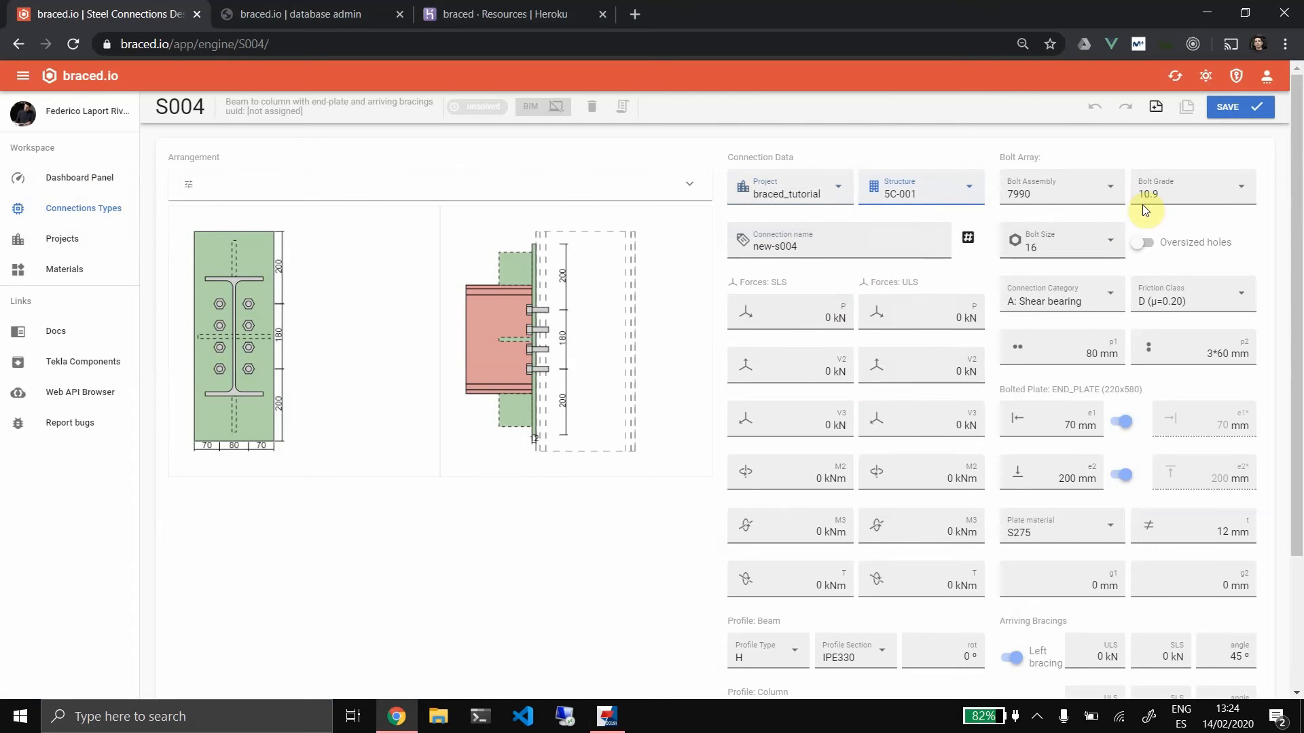
Review the S004 endplate arrangement and arriving bracings settings in braced.io, comparing them with the beam, column and brace joint in Tekla Structures
scroll(652, 456, down, 3)
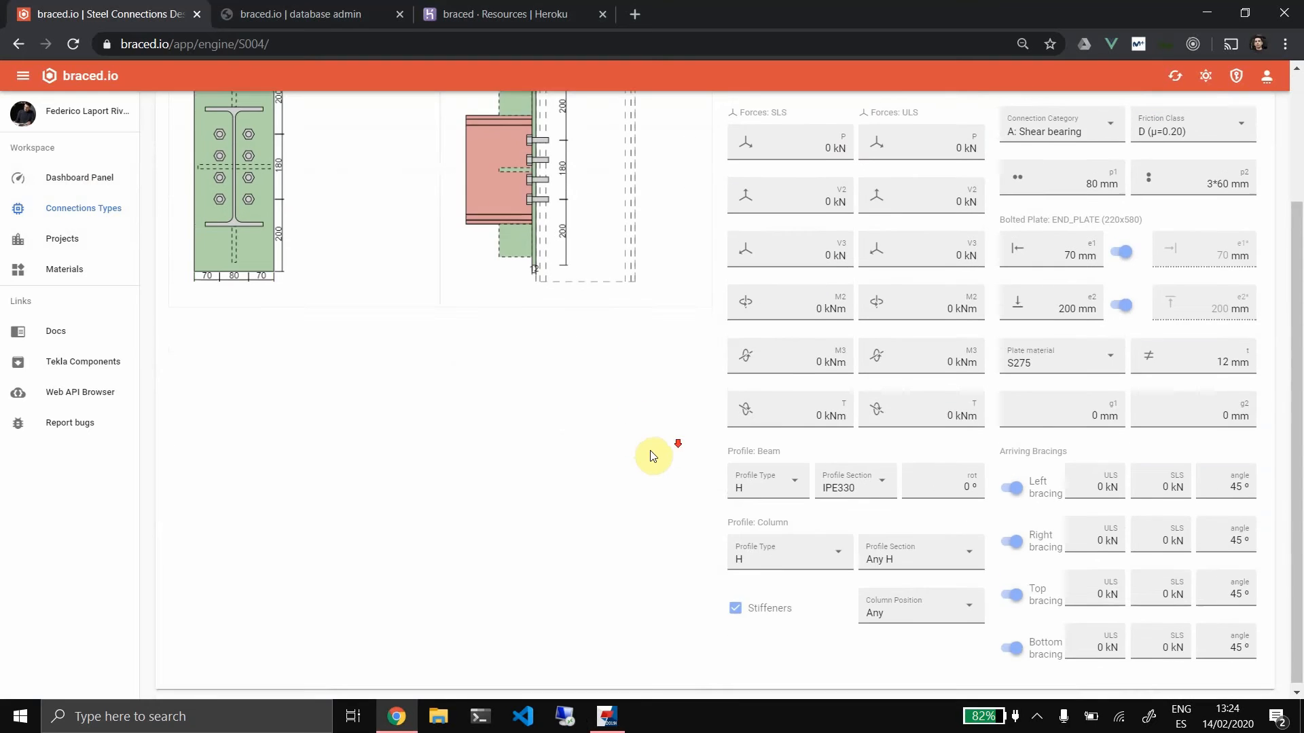
scroll(648, 421, up, 3)
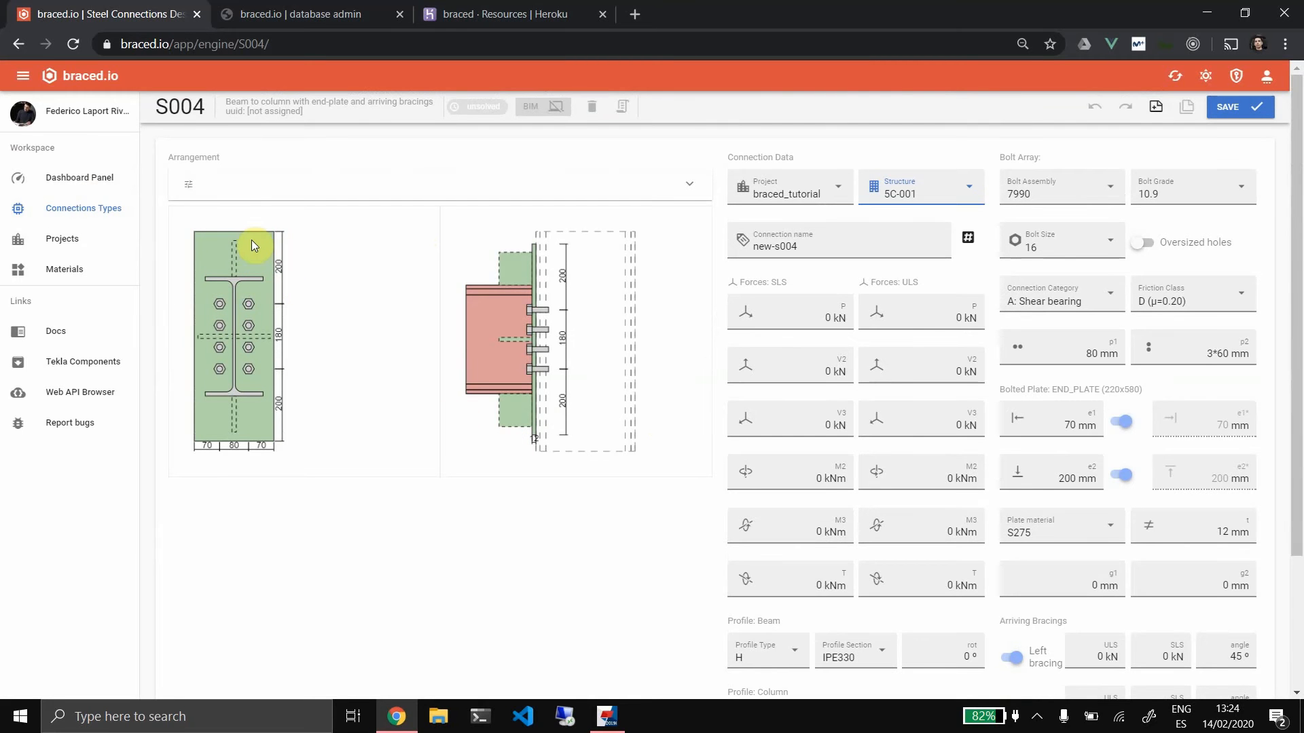
click(607, 716)
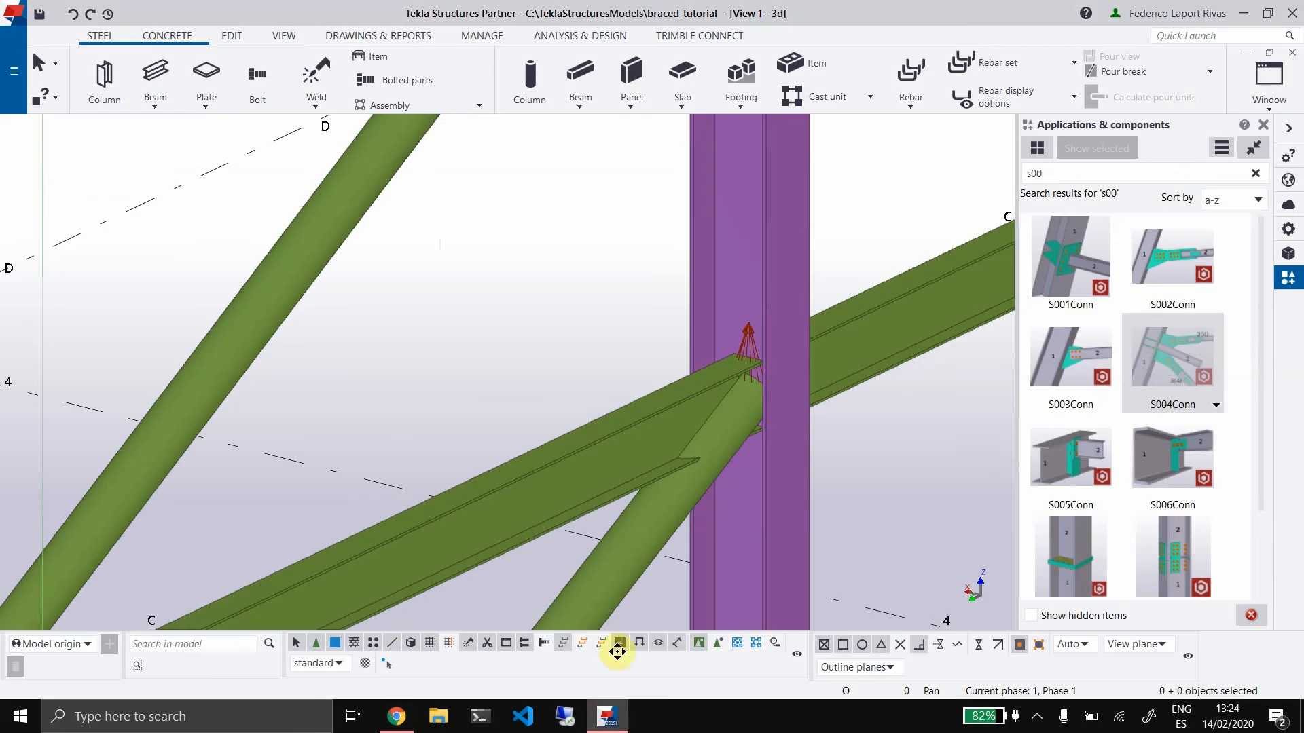
ctrl+middle_drag(703, 396, 696, 353)
click(397, 717)
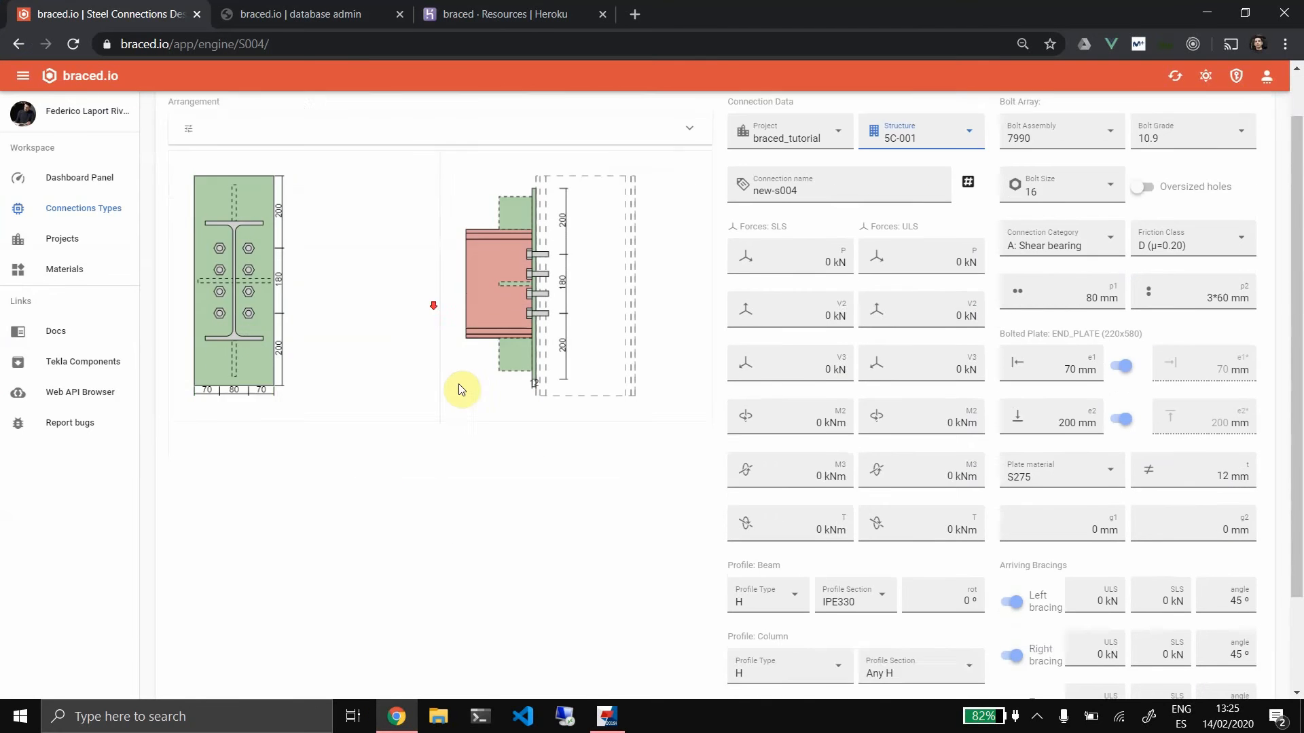
click(607, 717)
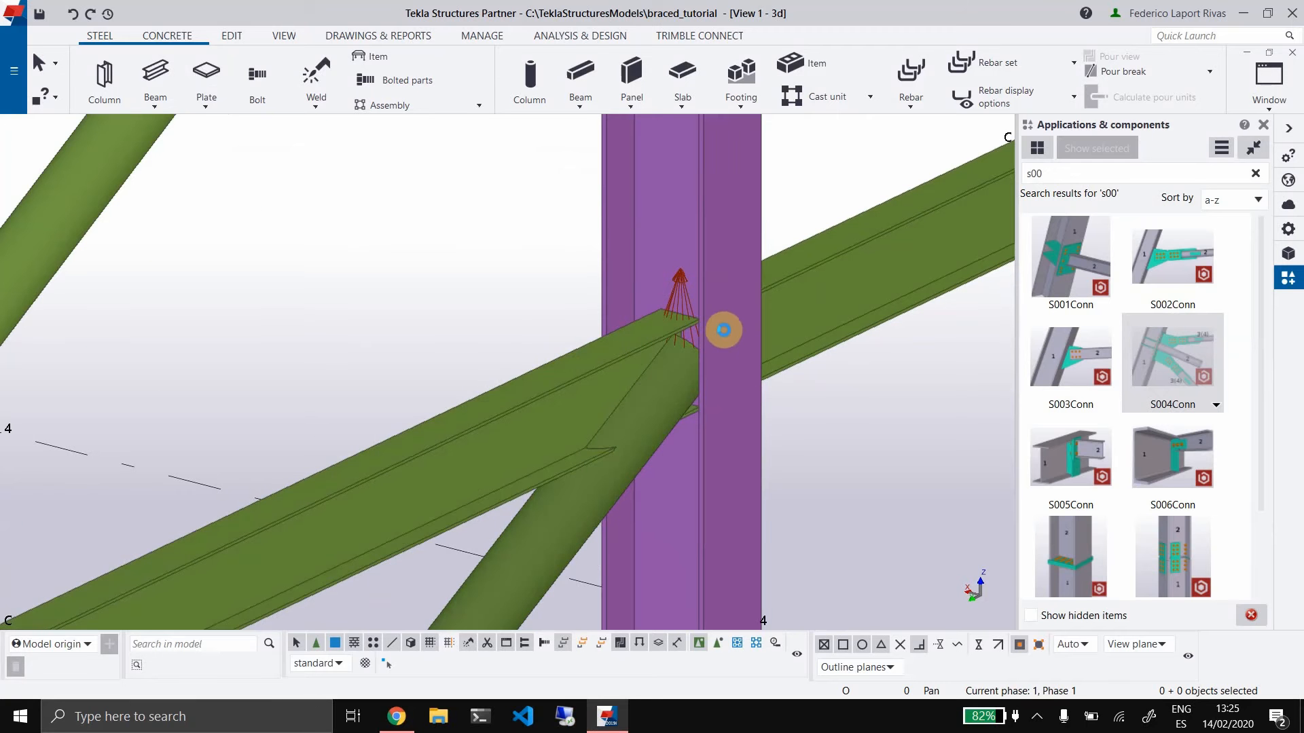
scroll(720, 331, down, 1)
scroll(679, 372, down, 1)
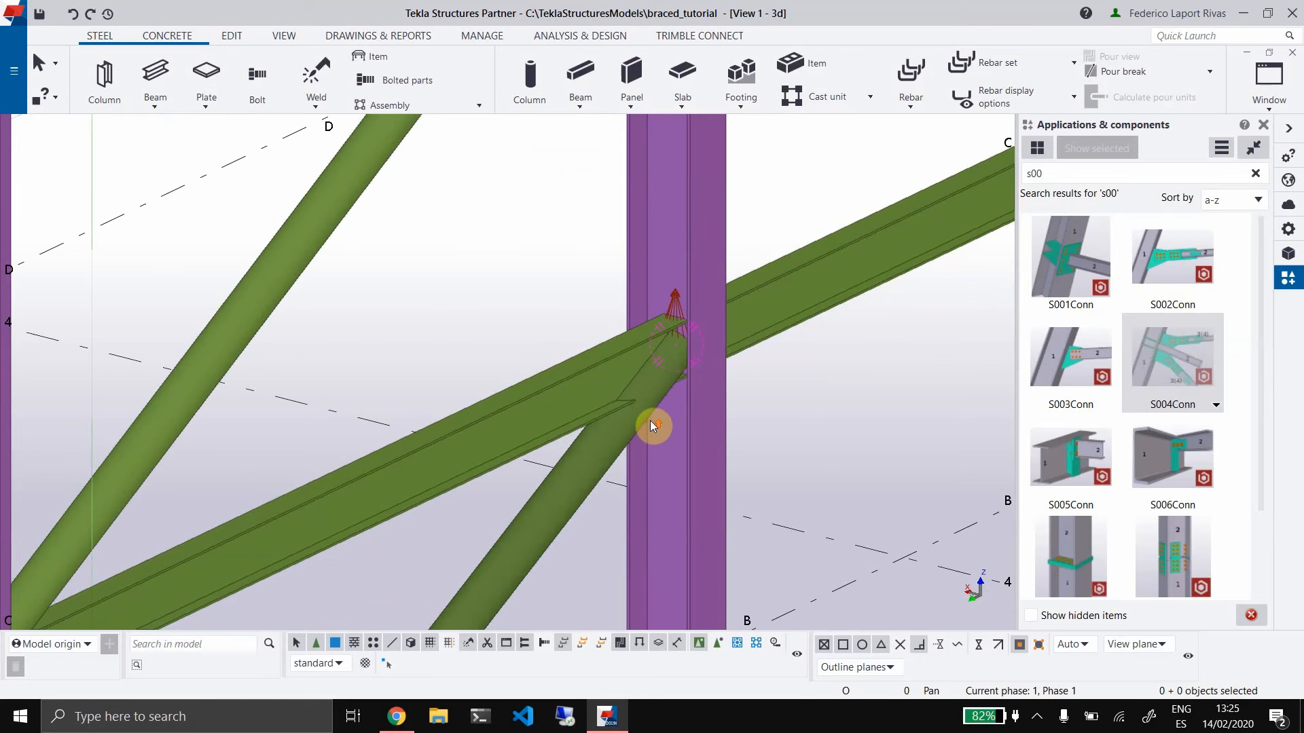
scroll(583, 441, down, 2)
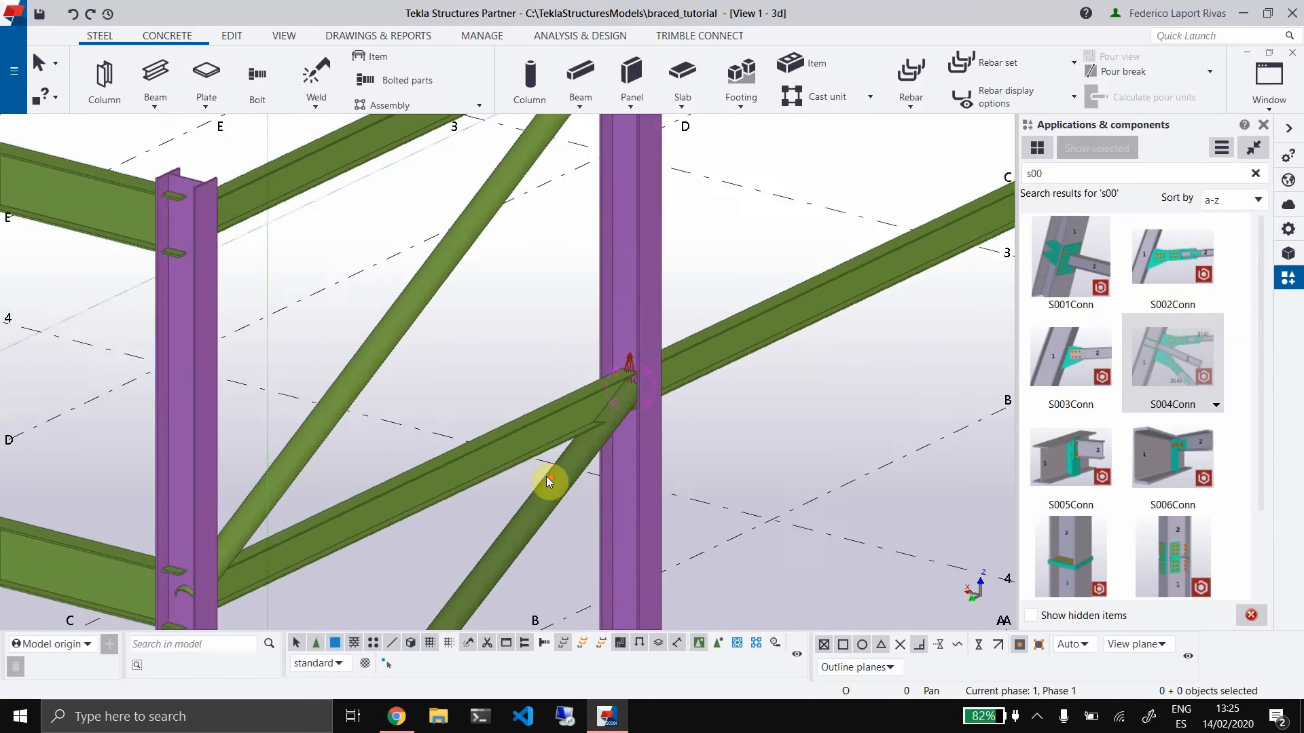
scroll(548, 480, down, 1)
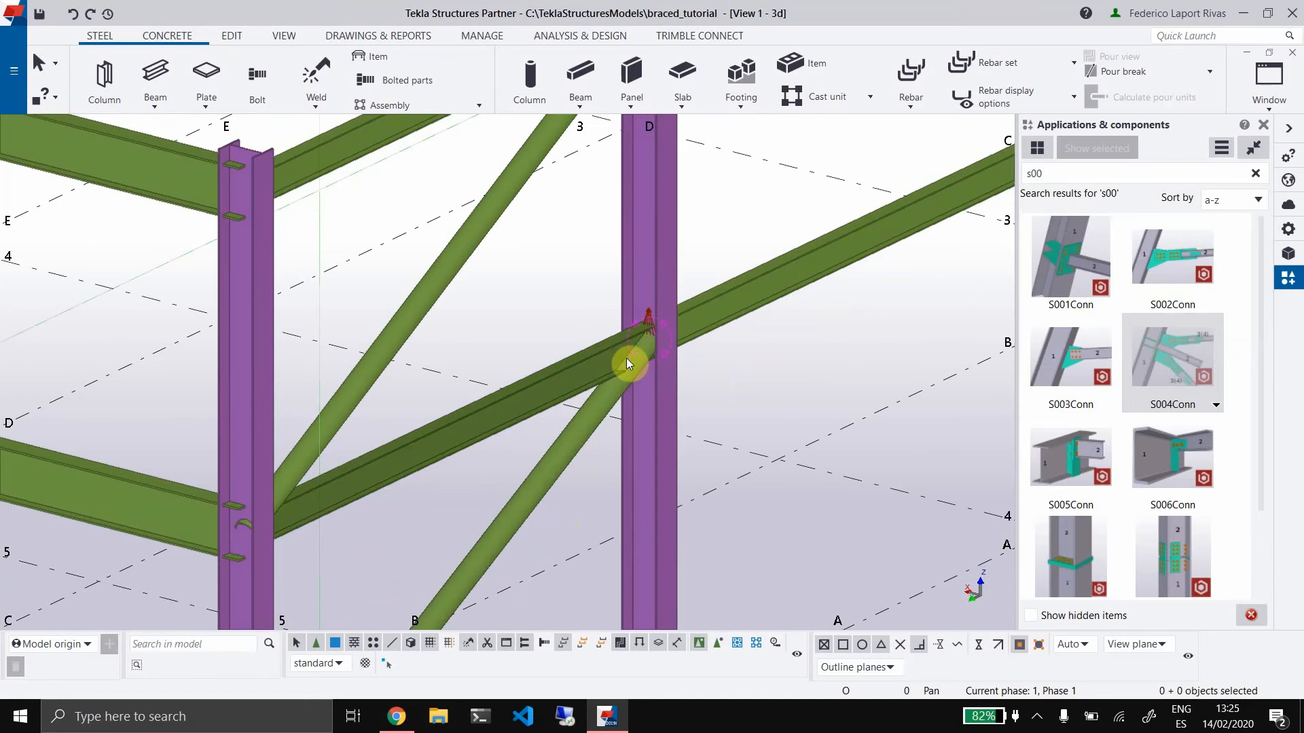
Switch to braced.io and turn off the left, right and top arriving bracings of the S004 connection, keeping only the bottom one
click(399, 715)
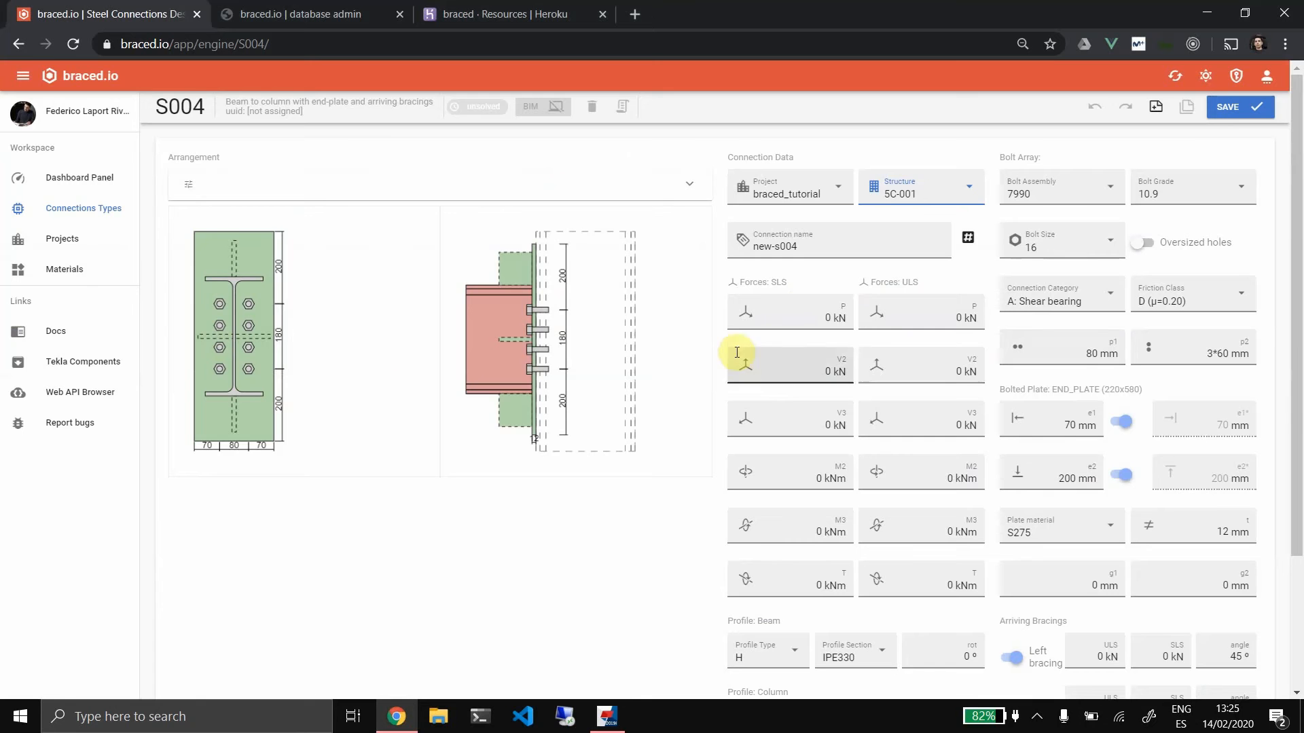
scroll(1156, 334, down, 3)
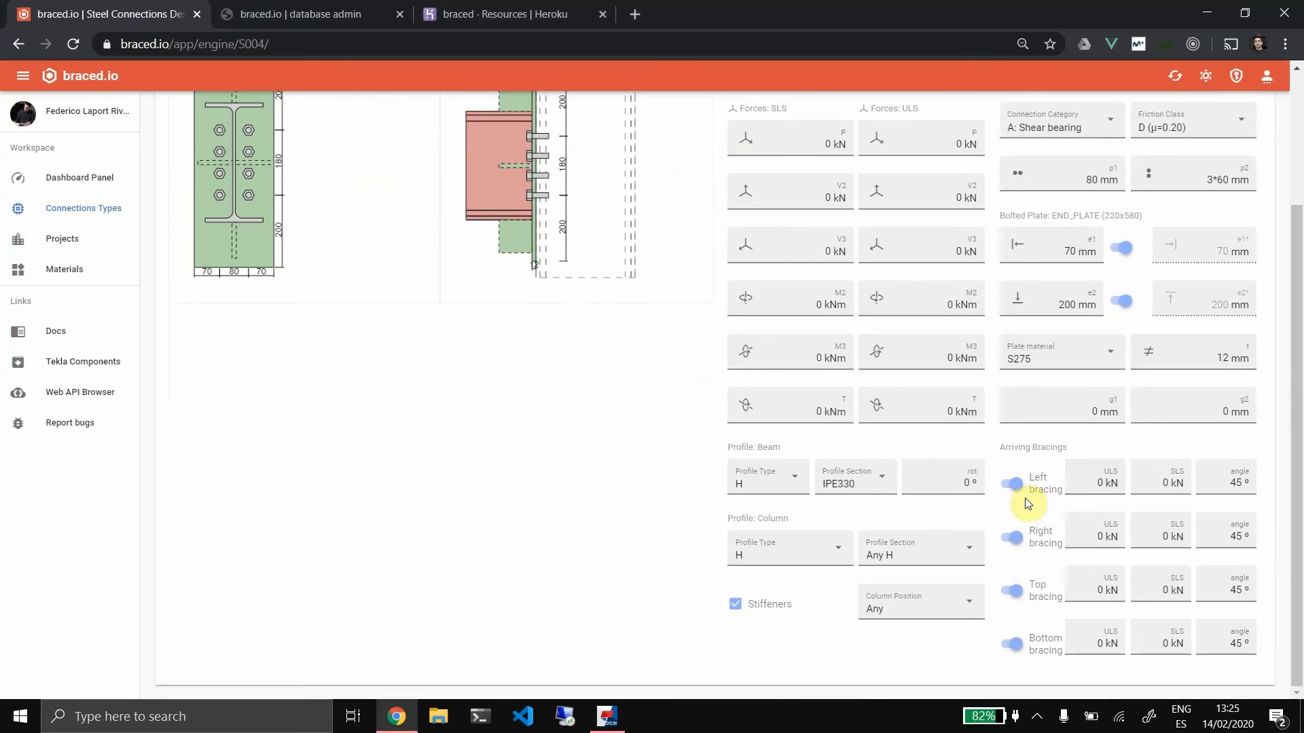
click(1011, 590)
click(1011, 537)
click(1011, 483)
Set the bottom bracing's ULS and SLS forces to 16 kN each
click(1087, 642)
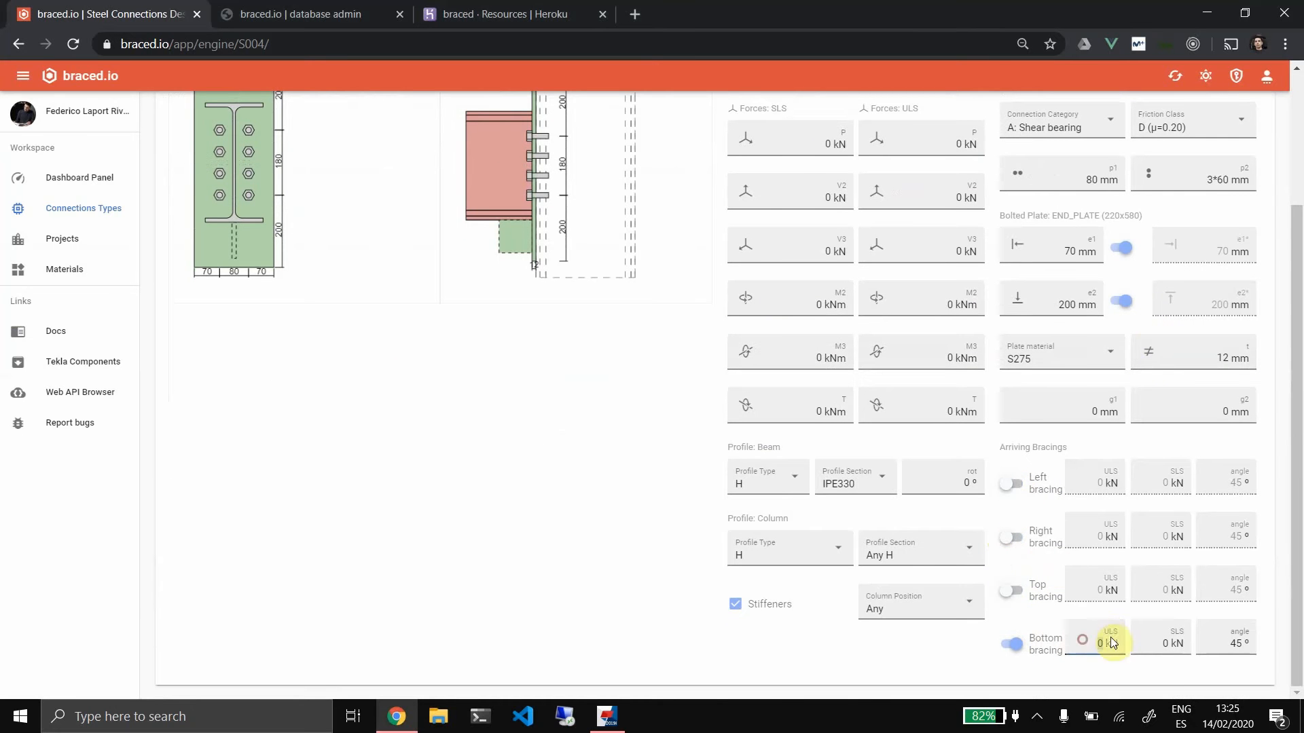
text(1)
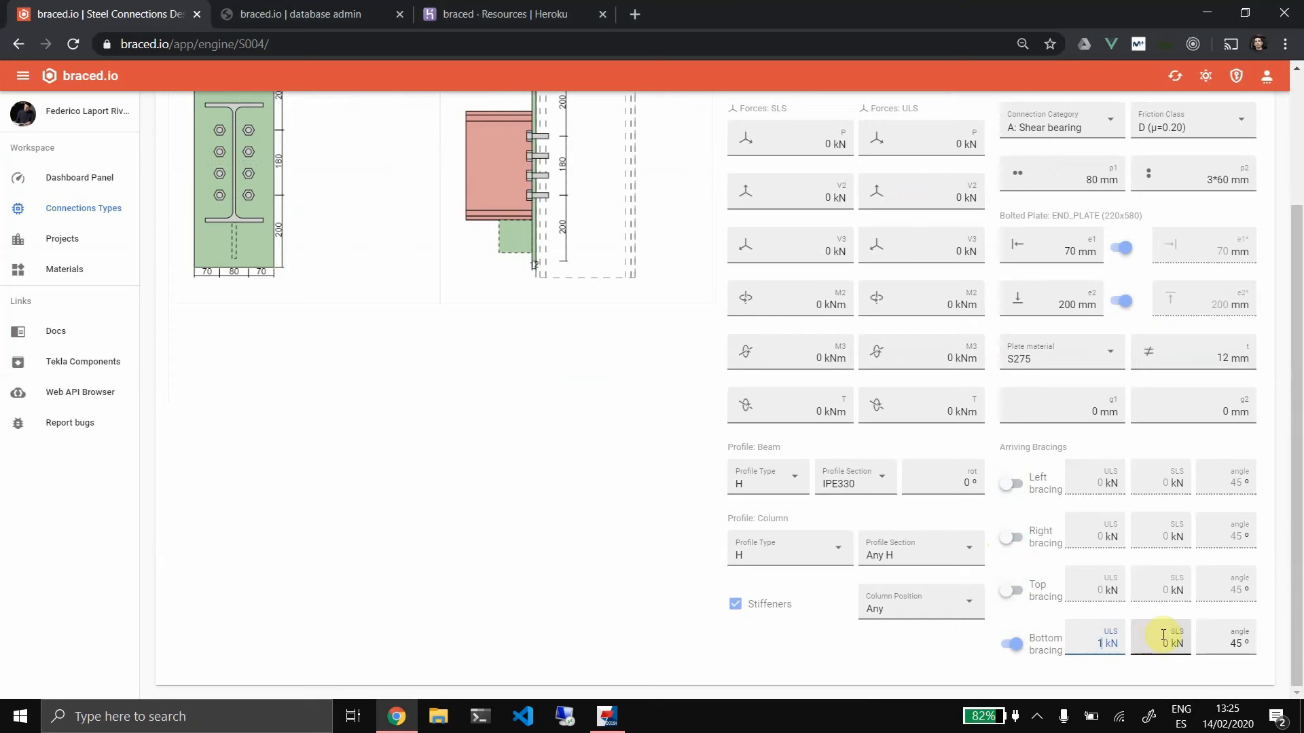
text(6)
click(1163, 642)
text(16)
click(1225, 637)
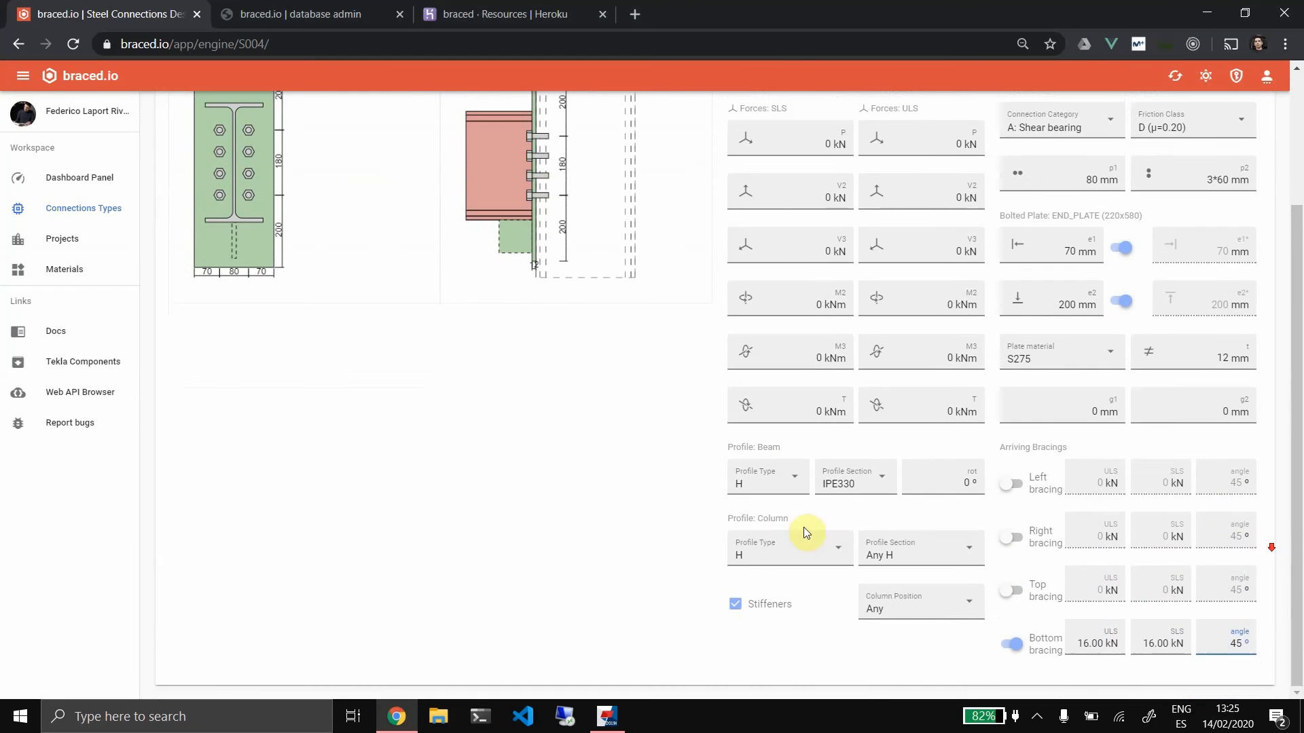
Compare the S004 bracing angle, beam rotation and endplate arrangement in braced.io with the beam, column and brace joint in Tekla Structures
click(618, 722)
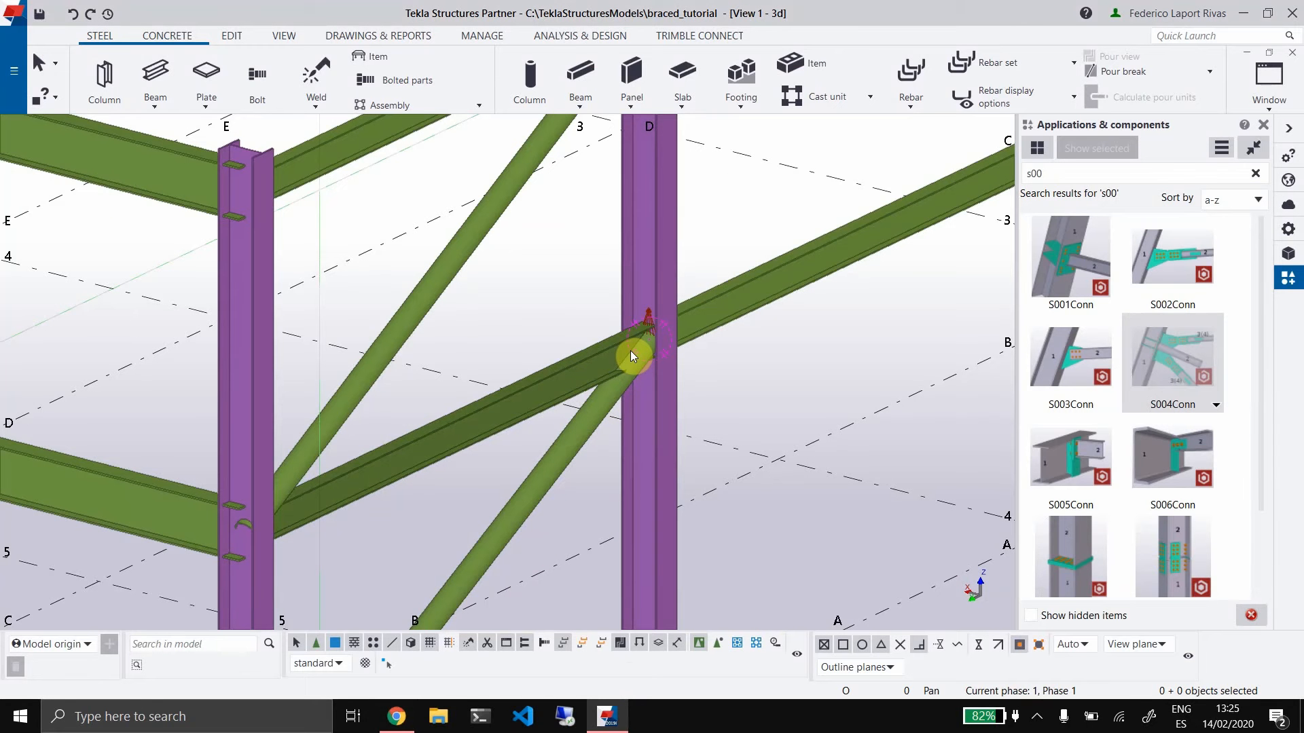
click(397, 716)
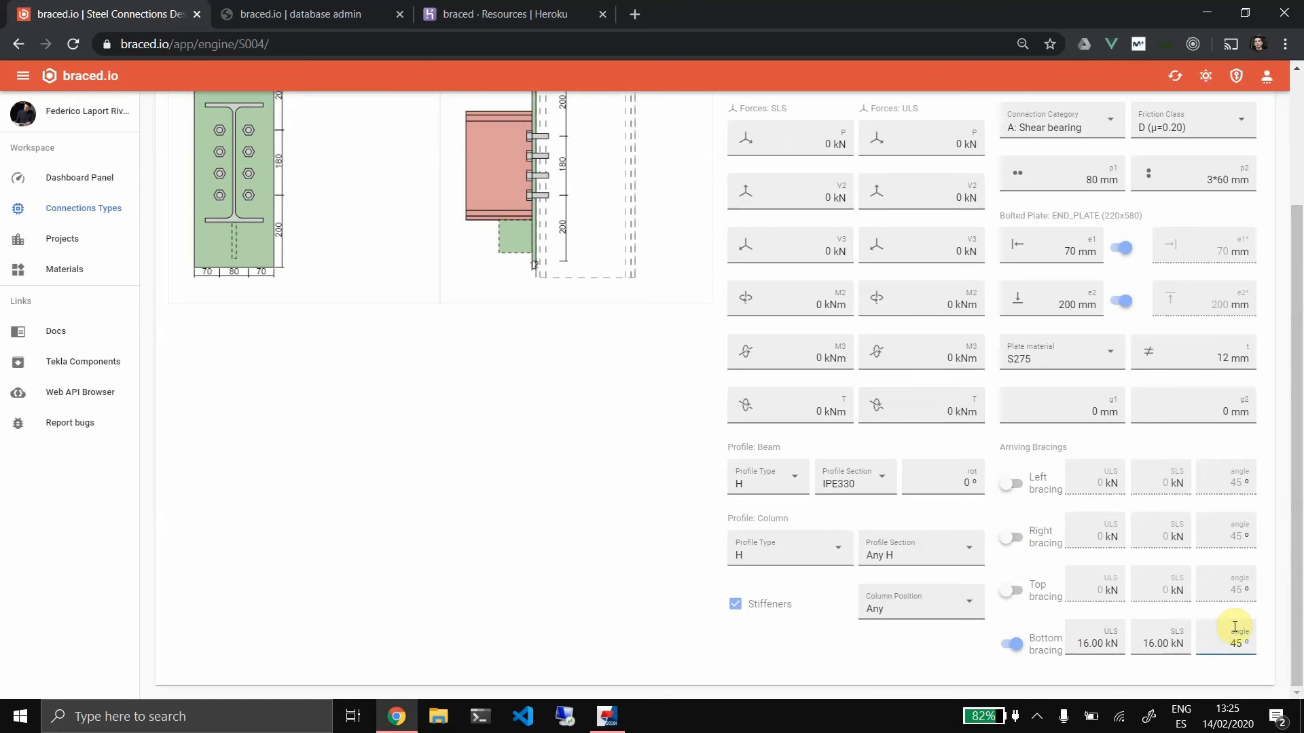
scroll(1188, 615, up, 3)
scroll(984, 337, down, 3)
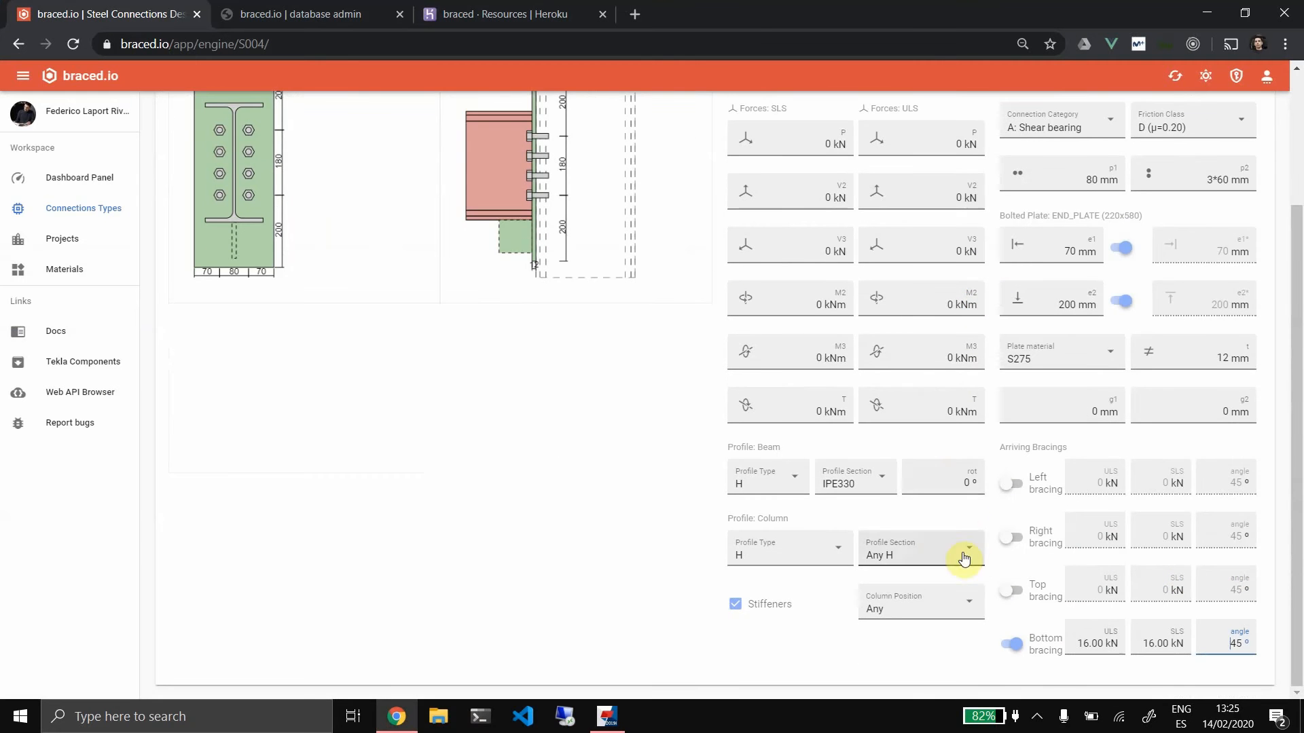
click(950, 479)
scroll(747, 489, up, 3)
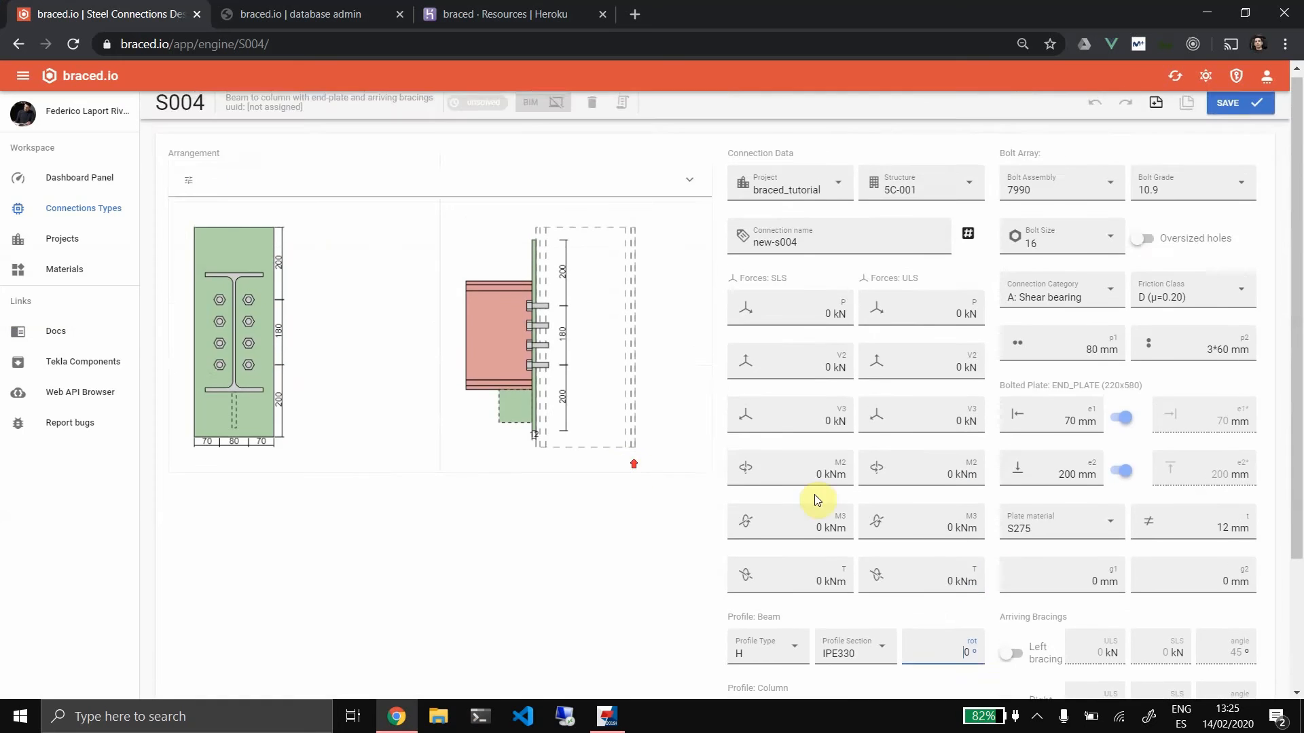
scroll(950, 543, down, 3)
scroll(611, 501, up, 3)
click(611, 724)
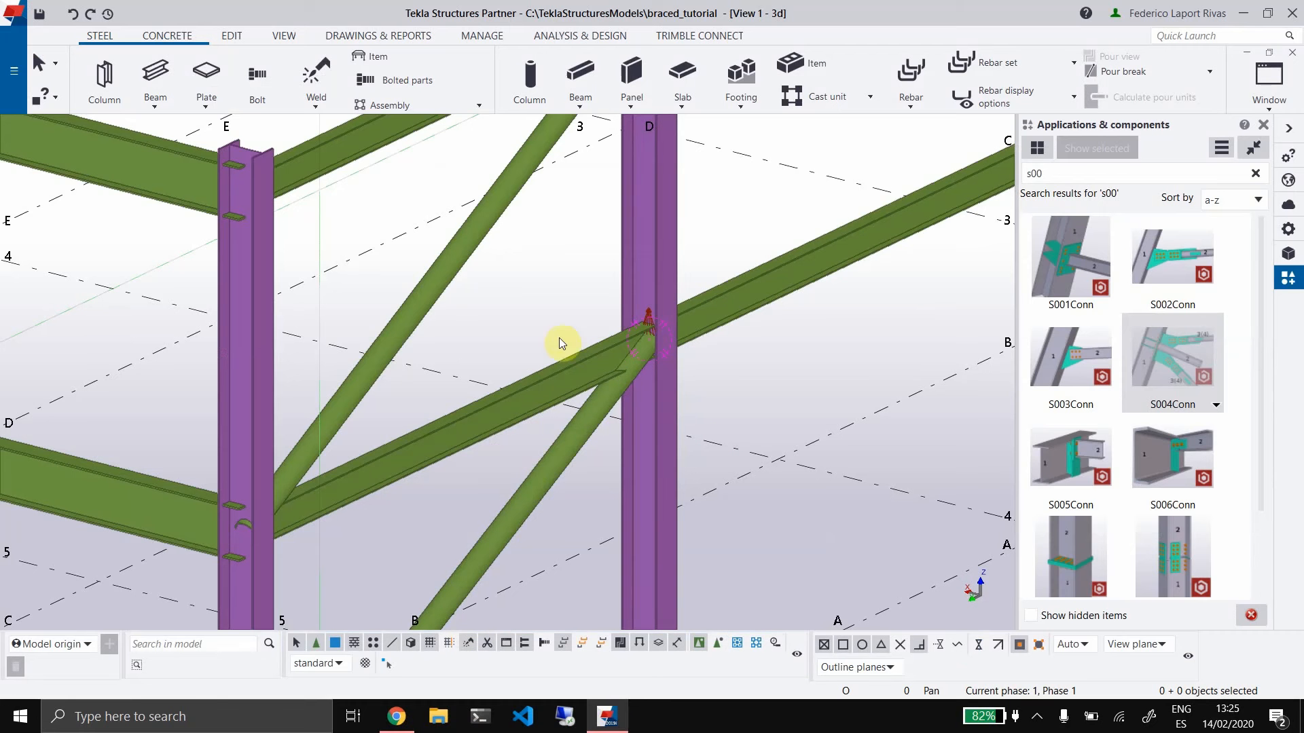
click(396, 716)
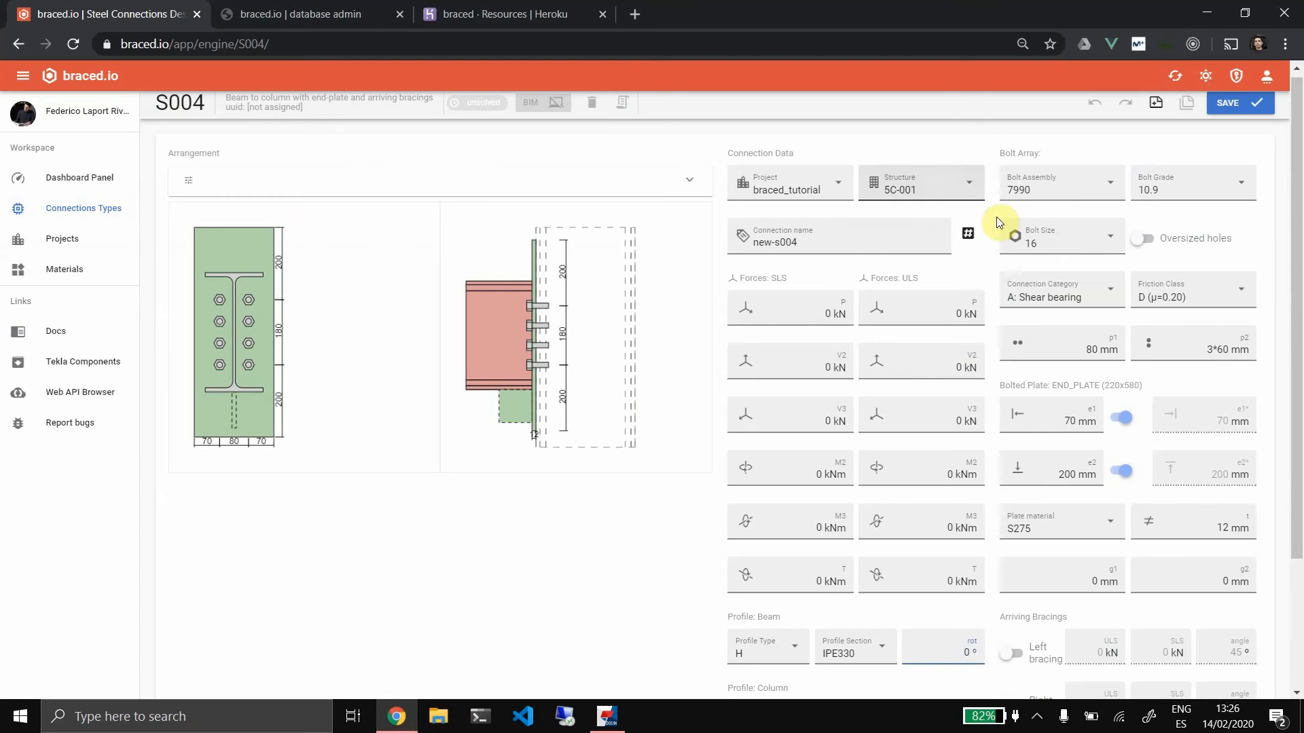
Try the rotation tolerance override in the S004 connection's Tekla settings
click(967, 233)
click(975, 378)
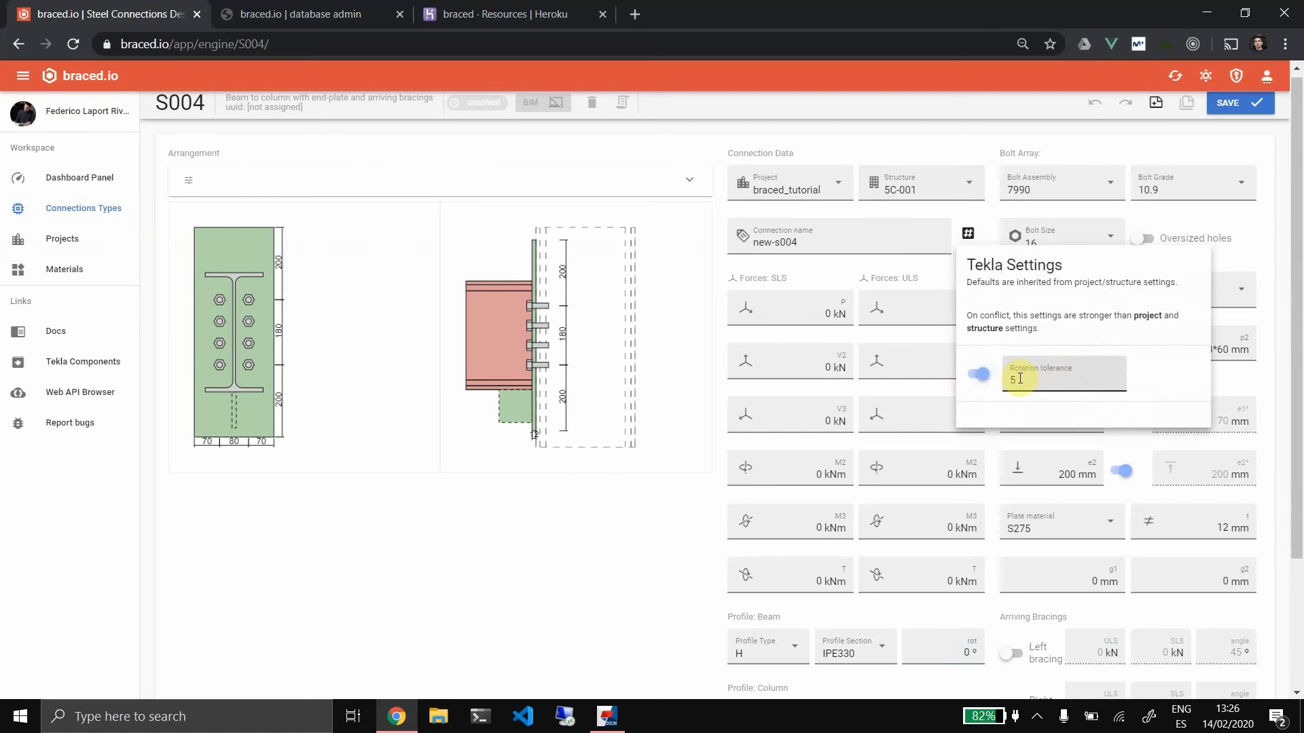
click(968, 238)
click(967, 233)
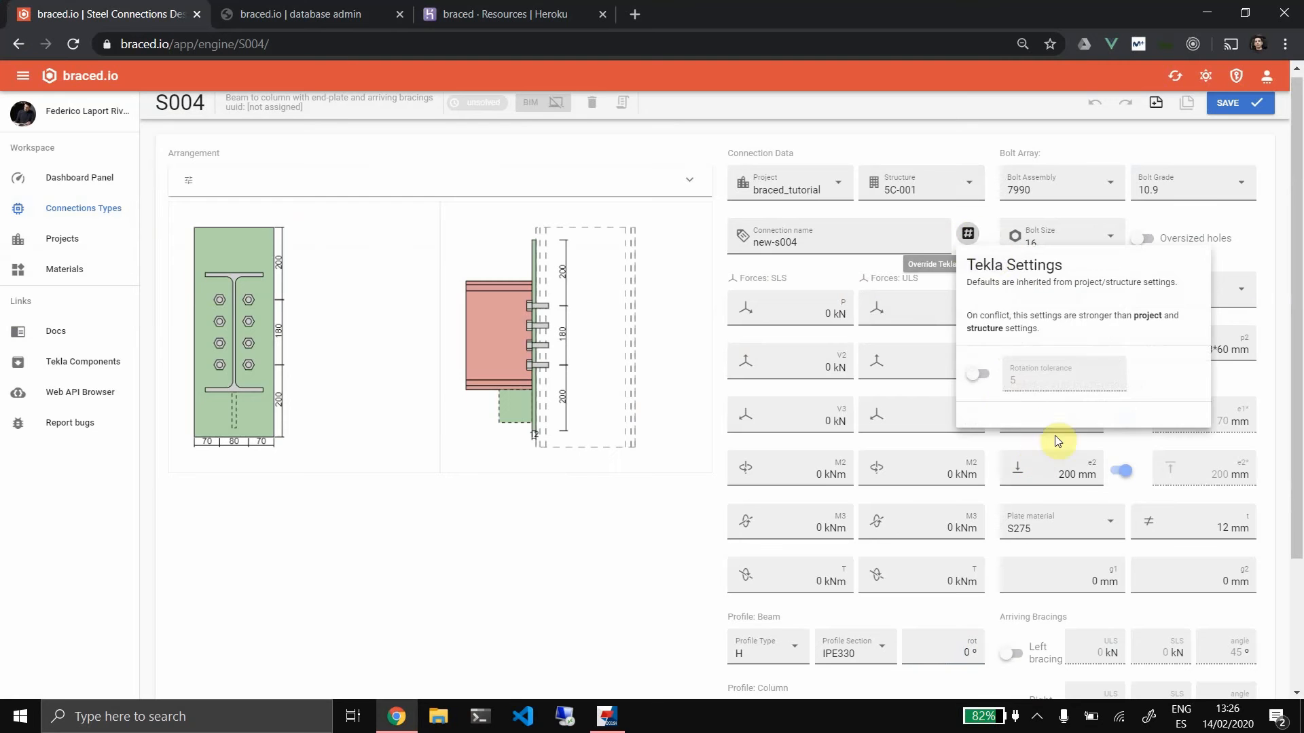
click(970, 238)
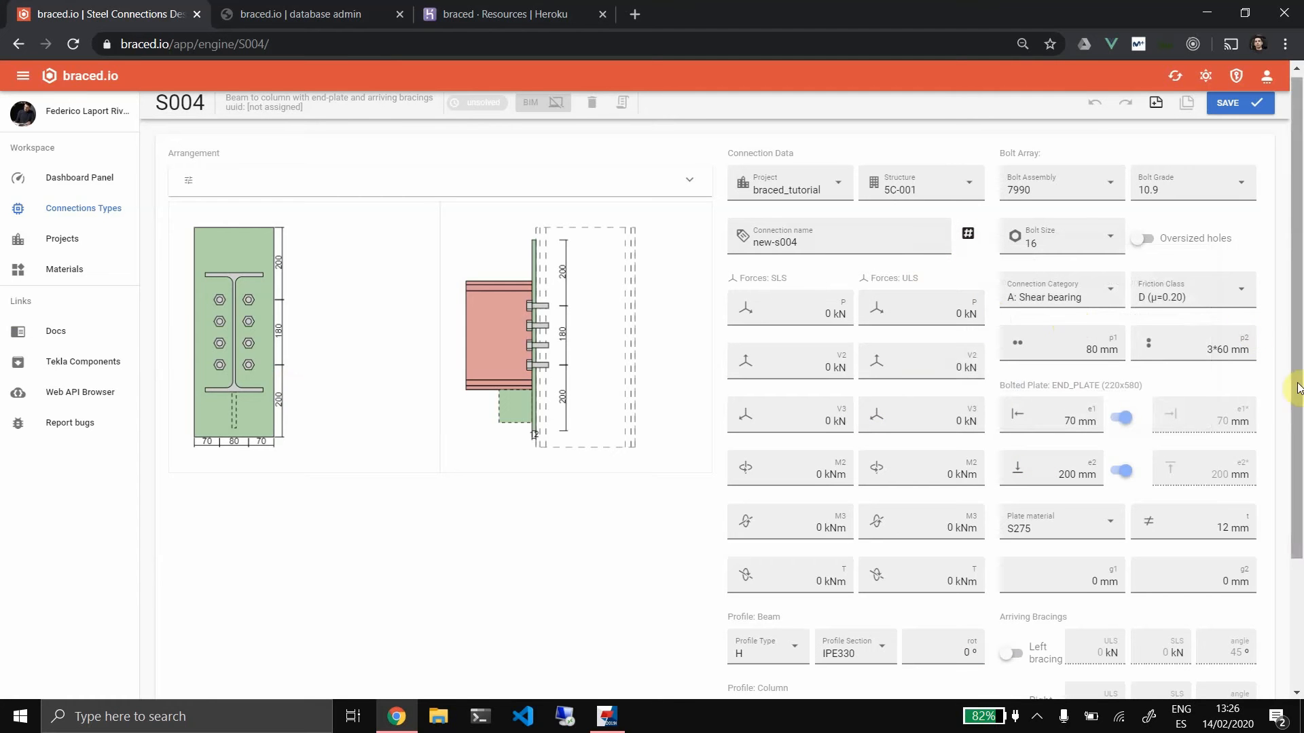
Unlock the endplate's e2* edge distance from e2 and set e2* to 90 mm
click(1071, 472)
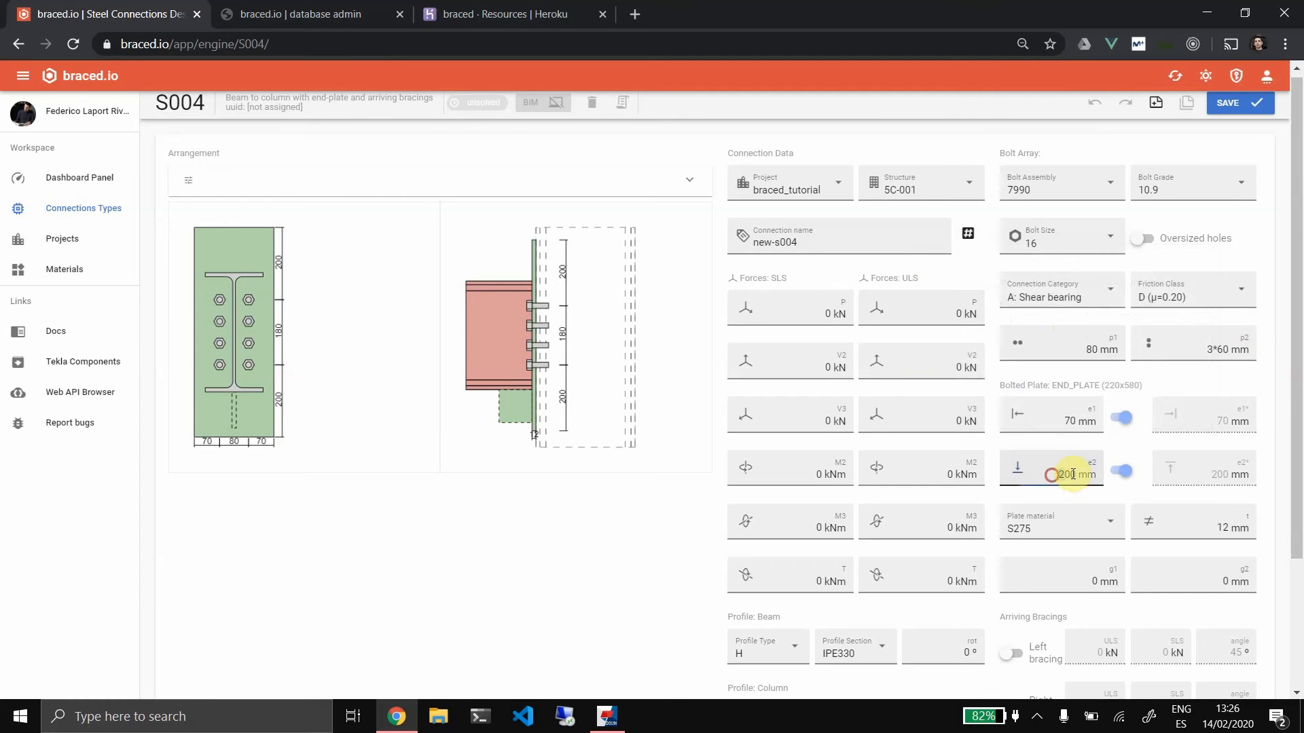
click(1122, 471)
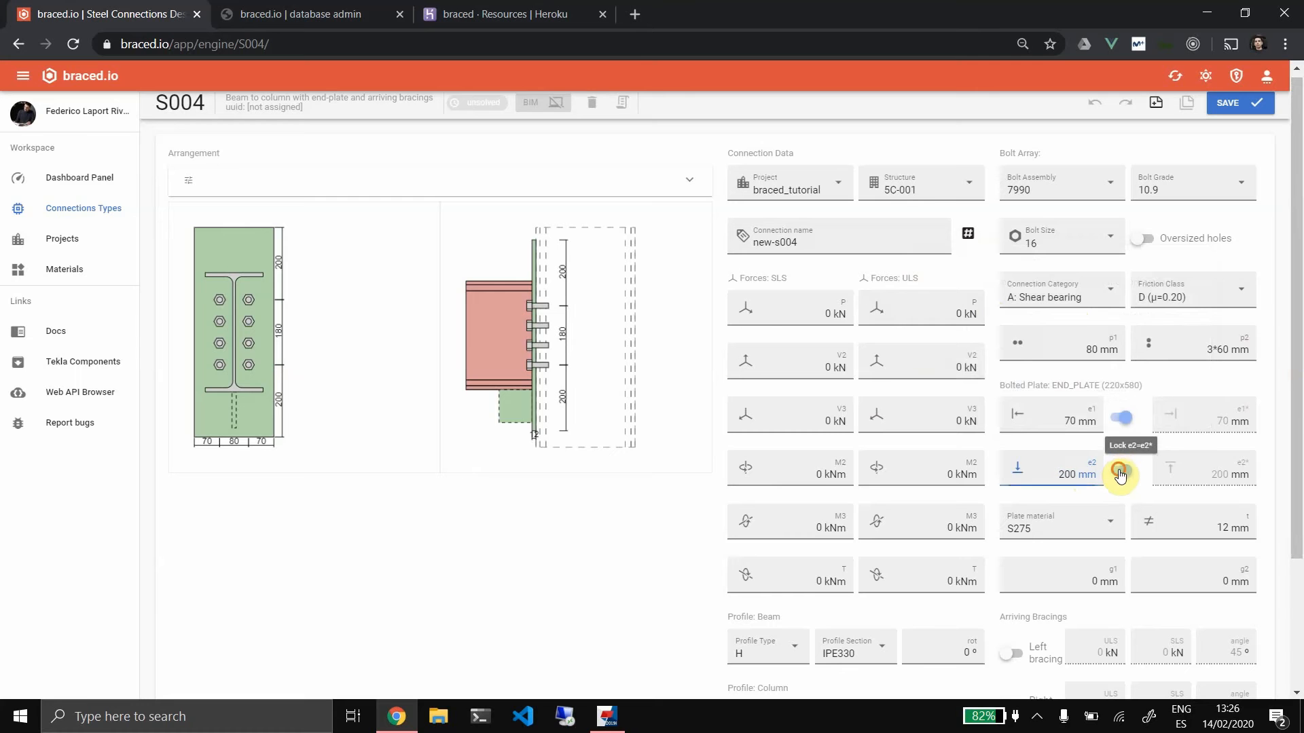
click(1207, 471)
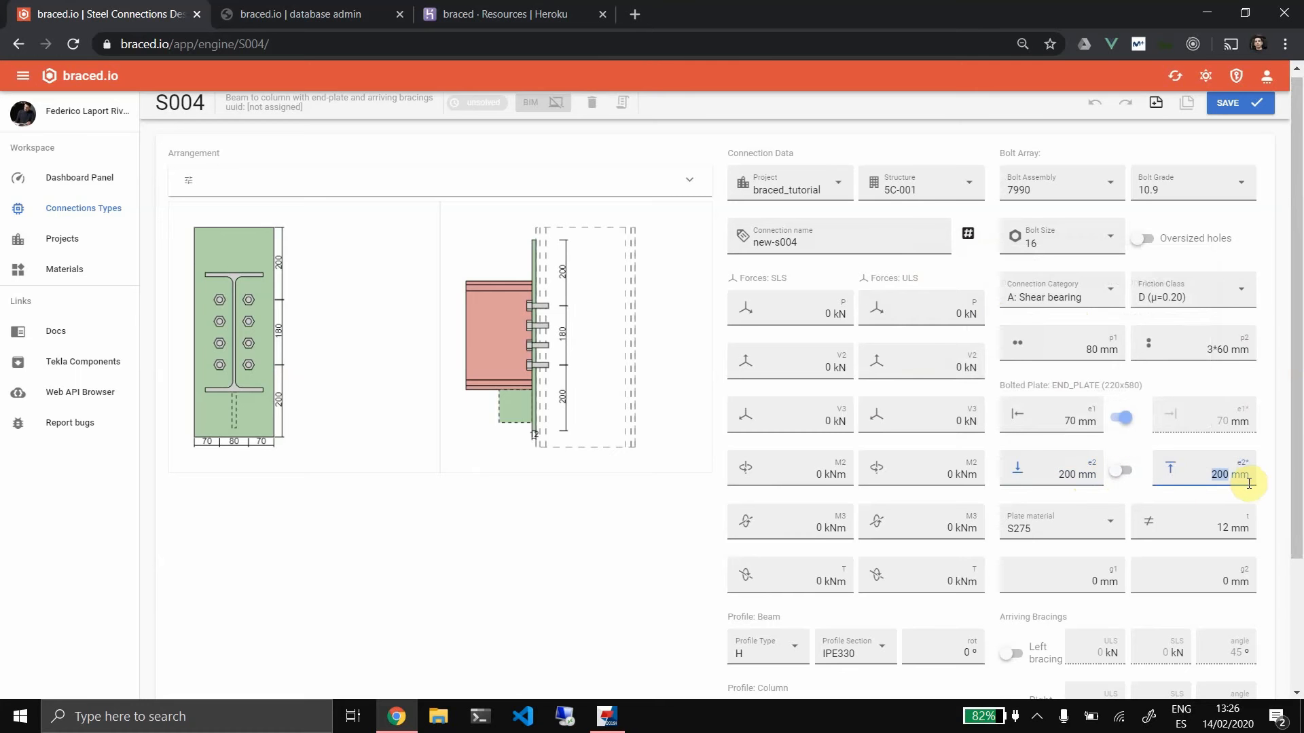
text(50)
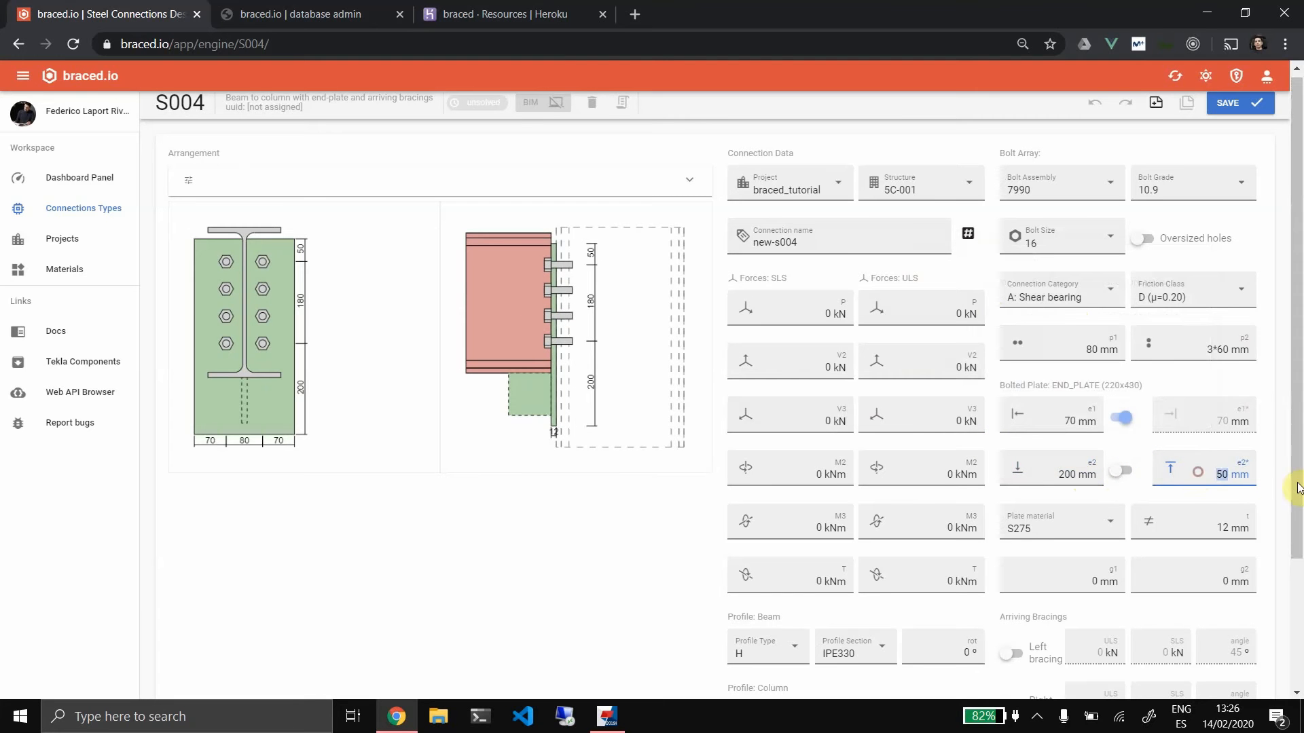
text(80)
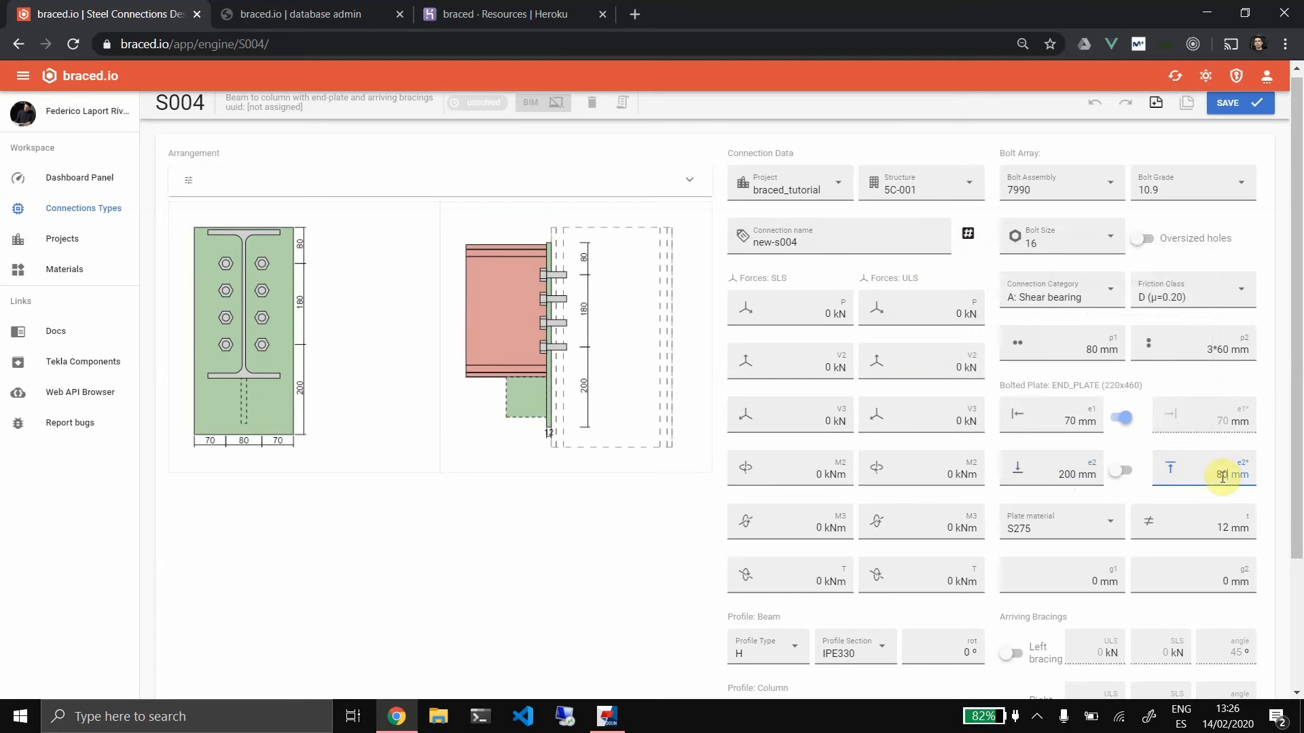
drag(1207, 475, 1272, 475)
text(90)
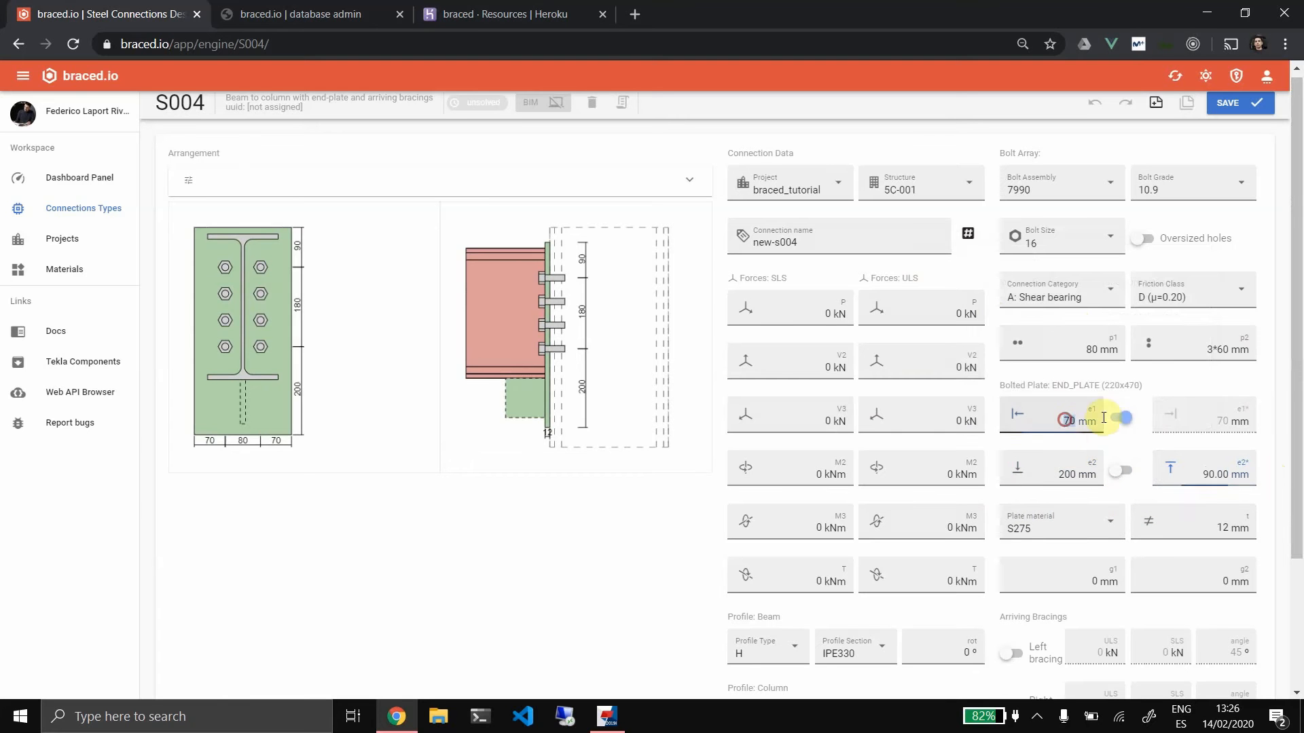
Set the endplate's edge distances e1 to 55 mm and e2 to 250 mm
text(55)
click(932, 429)
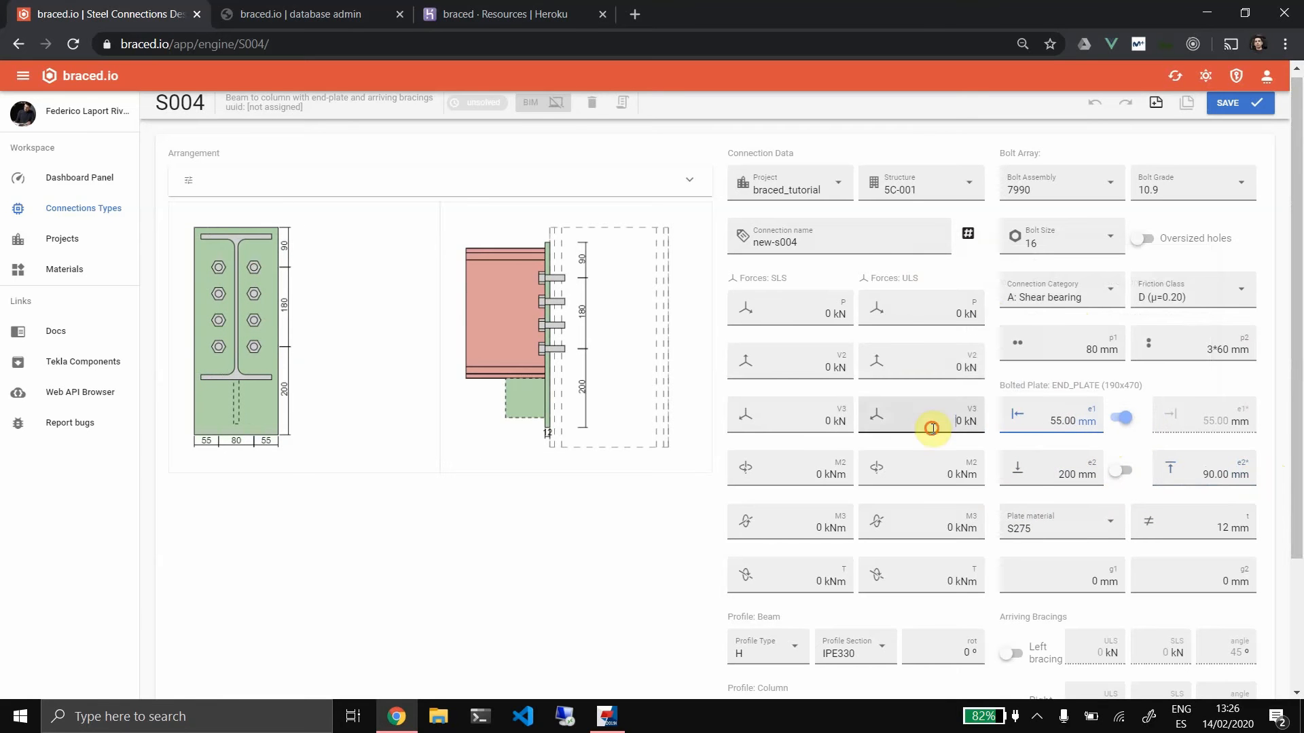
click(1060, 473)
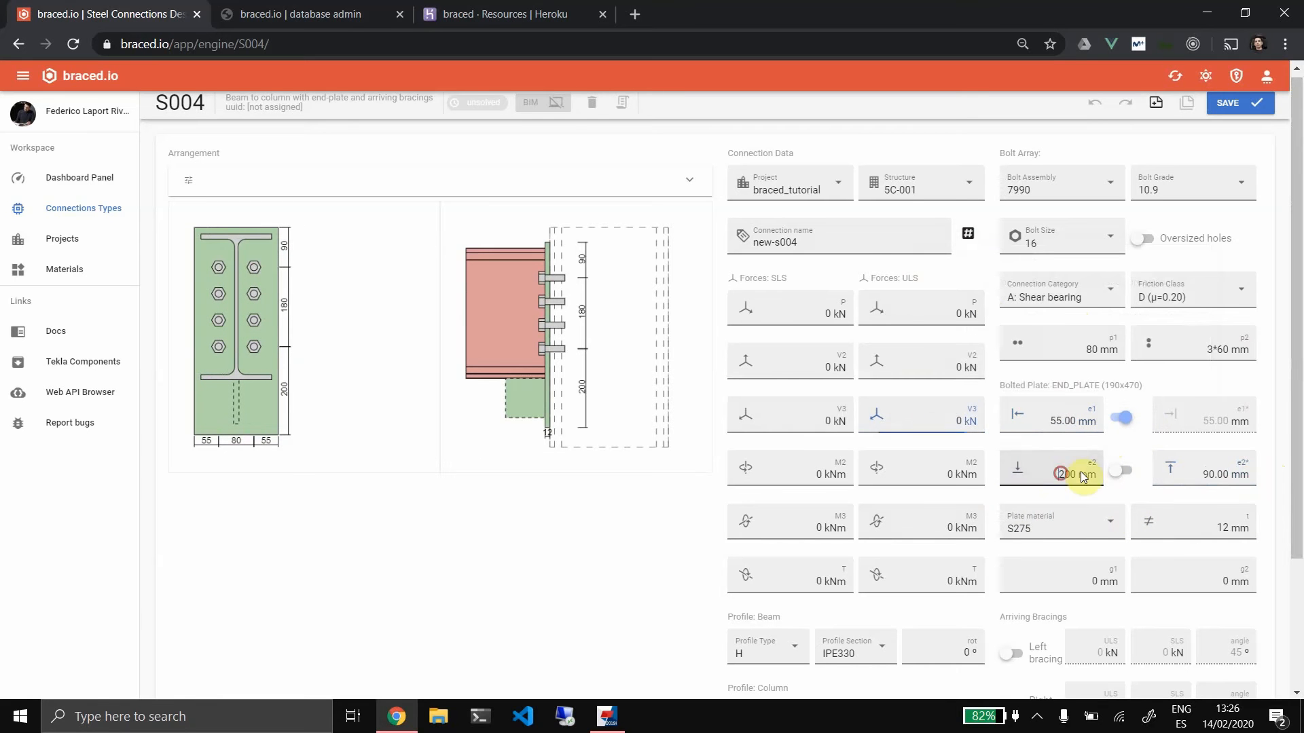
drag(1081, 471, 1085, 472)
text(25)
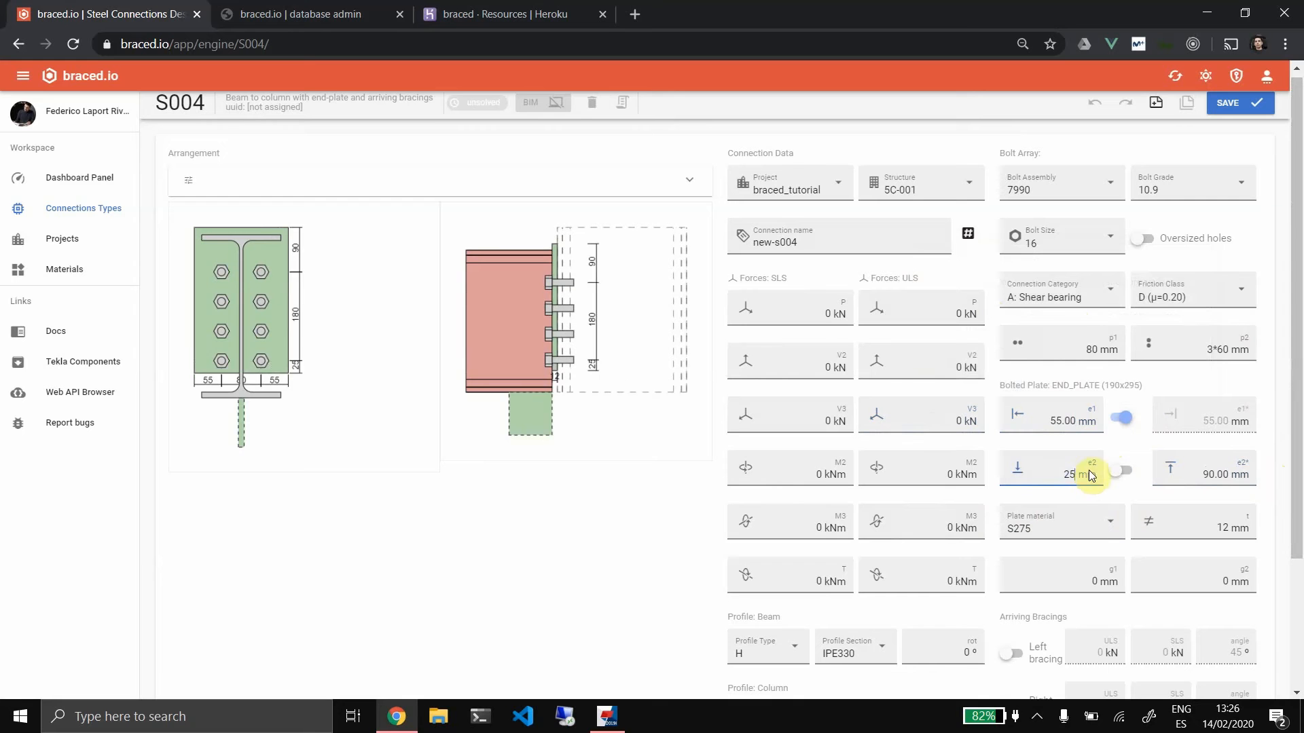
text(0)
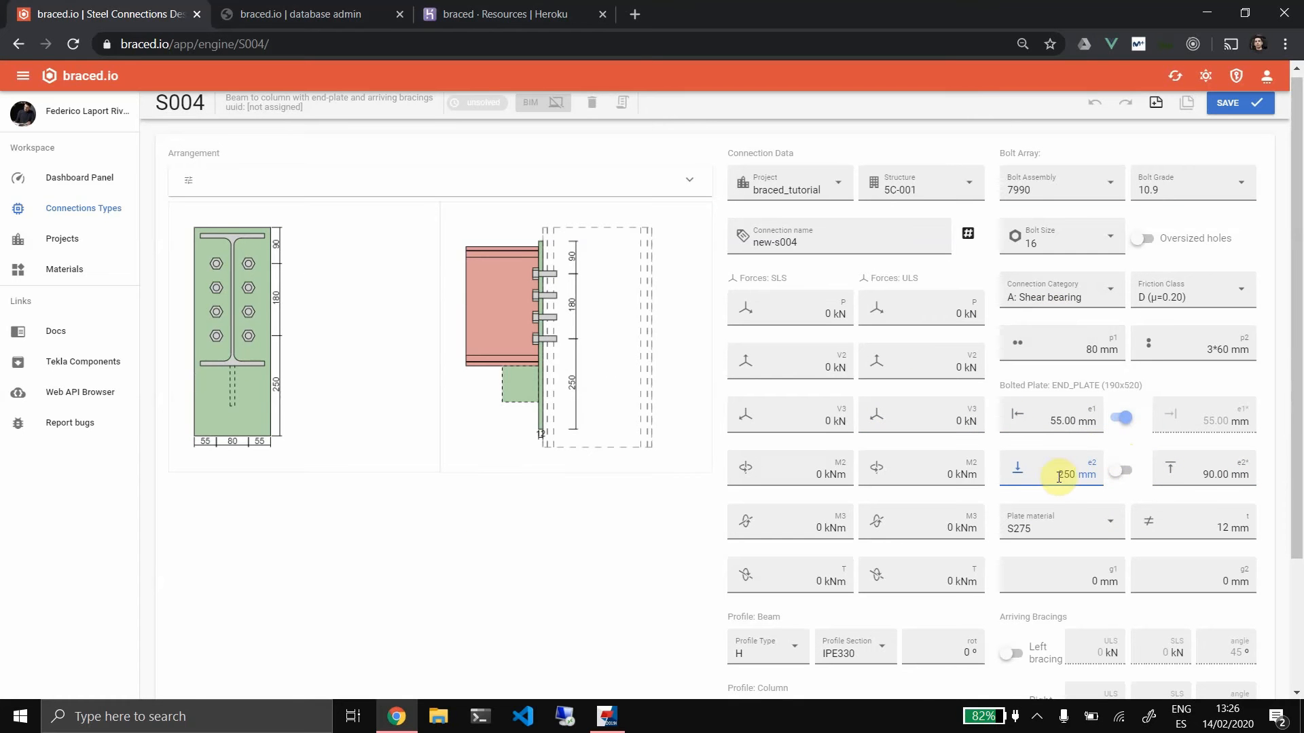
Change the endplate's edge distances to 80 mm for e2 and 90.0065 mm for e2*
drag(1051, 476, 1128, 483)
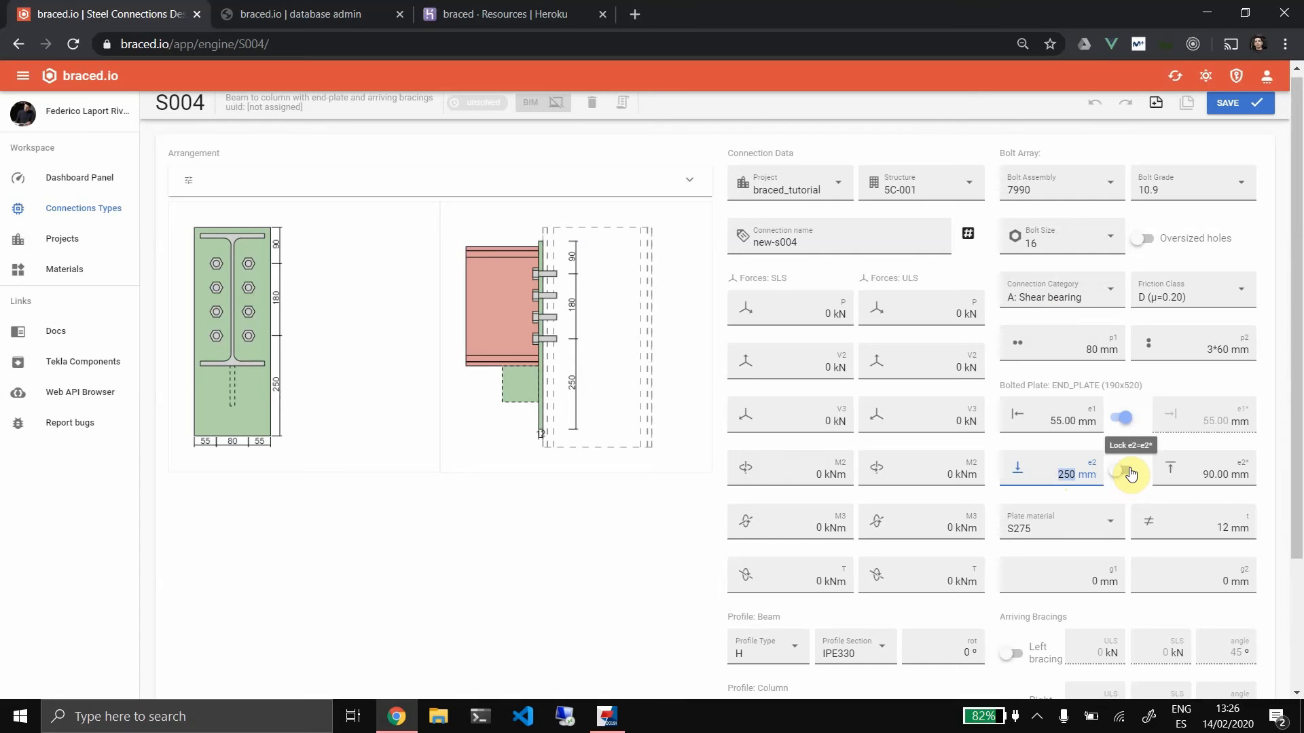
text(80)
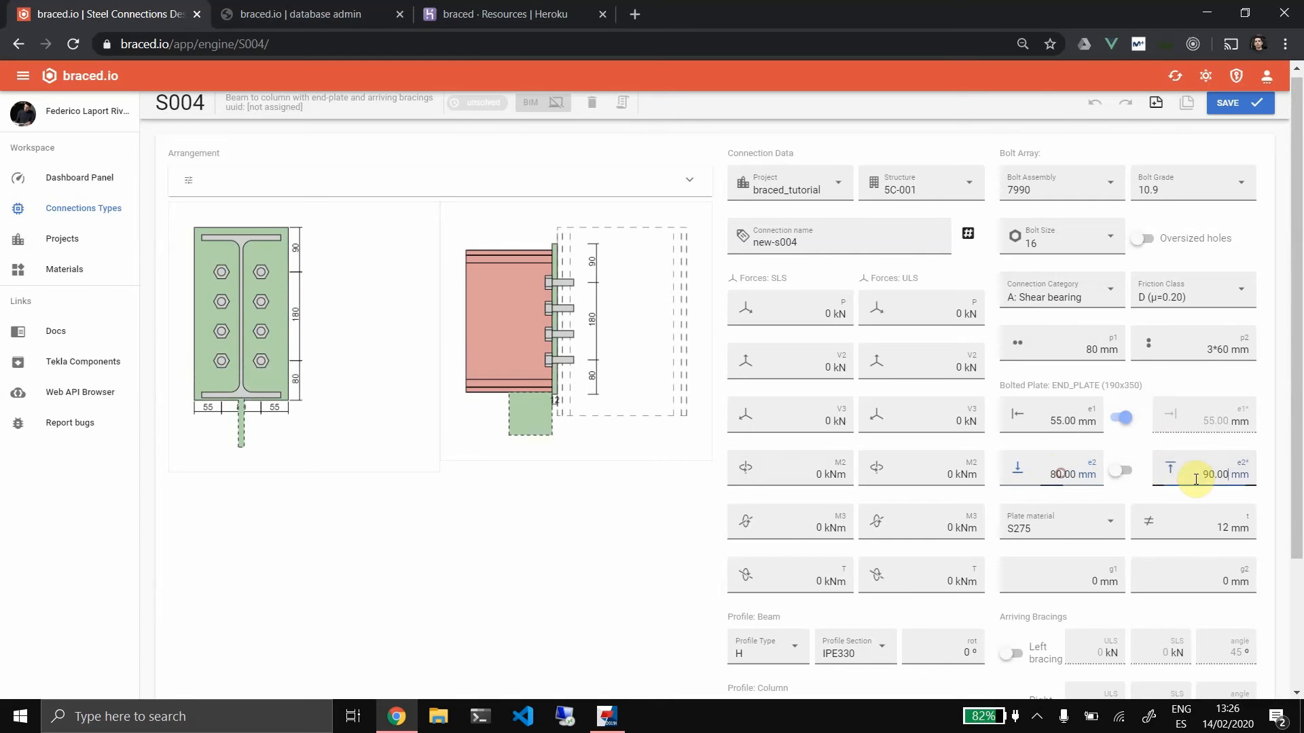
text(65)
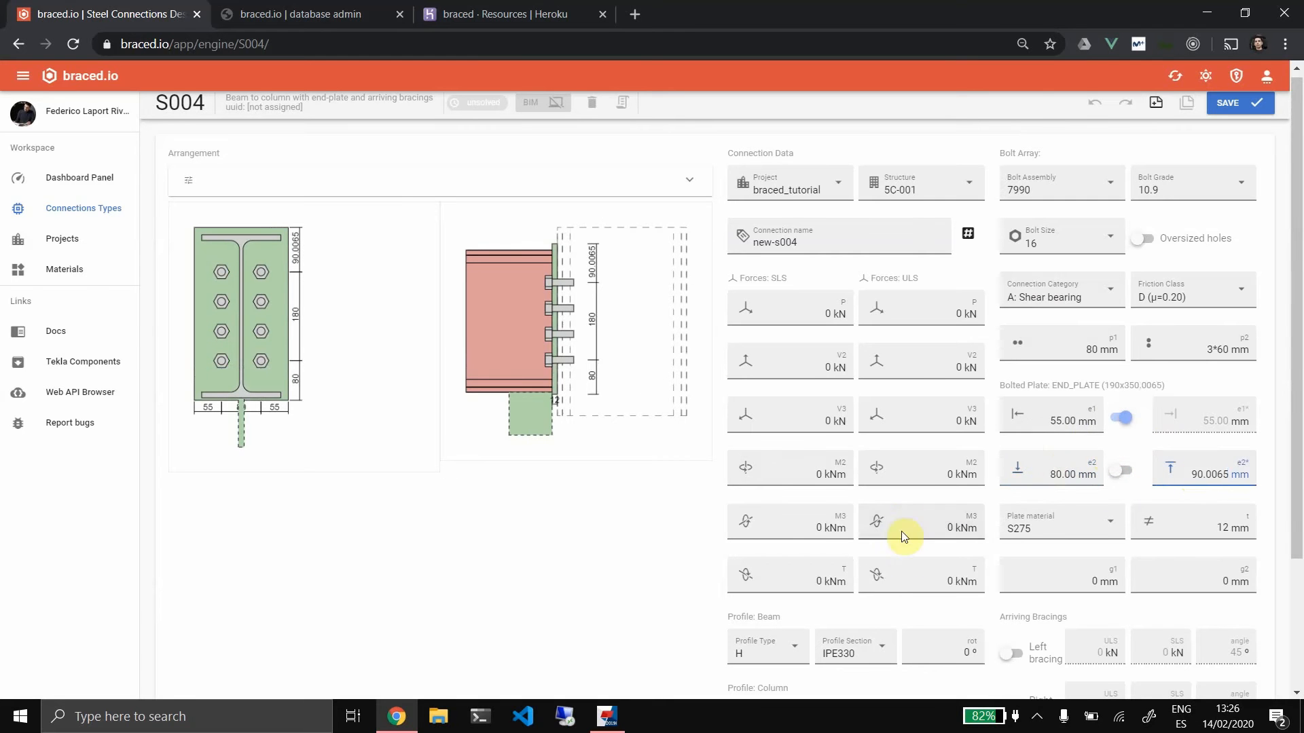
Try the vertical bolt spacing p2 as 3*60 120 mm
scroll(900, 591, down, 1)
scroll(906, 591, down, 2)
scroll(909, 585, up, 3)
click(1229, 351)
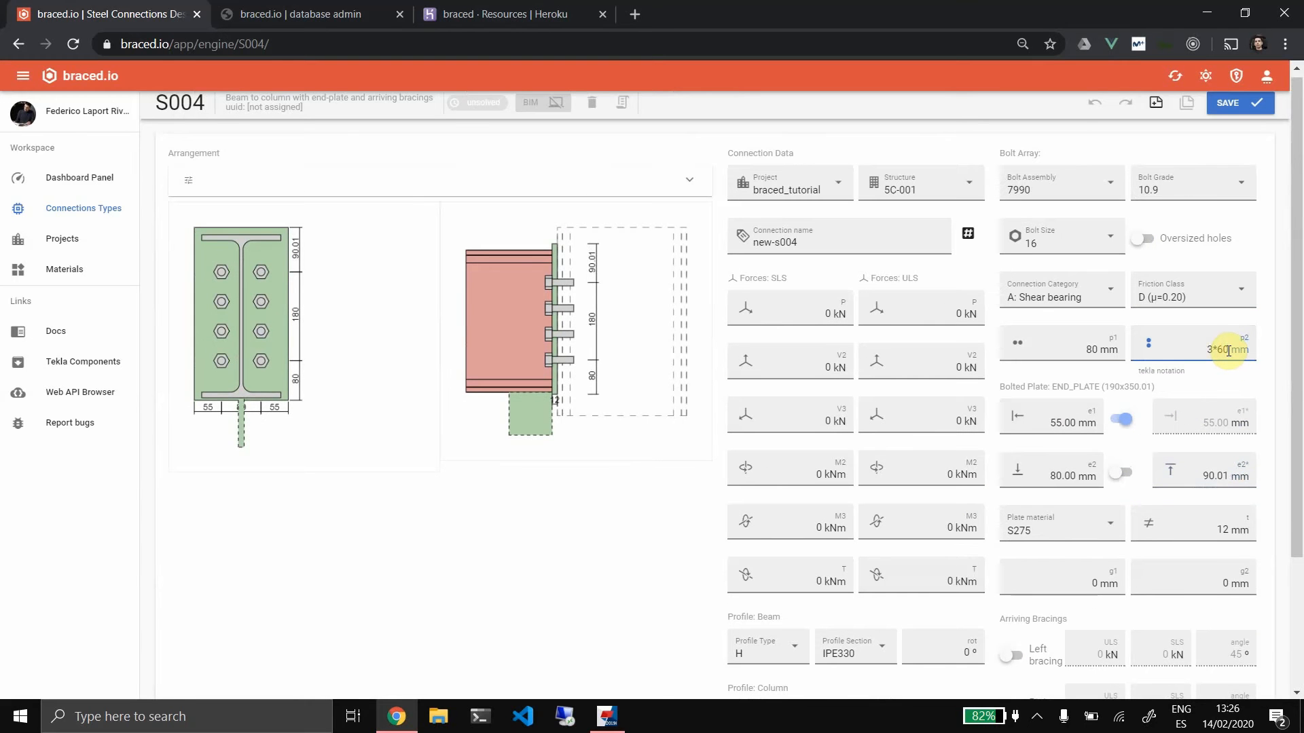
text(120)
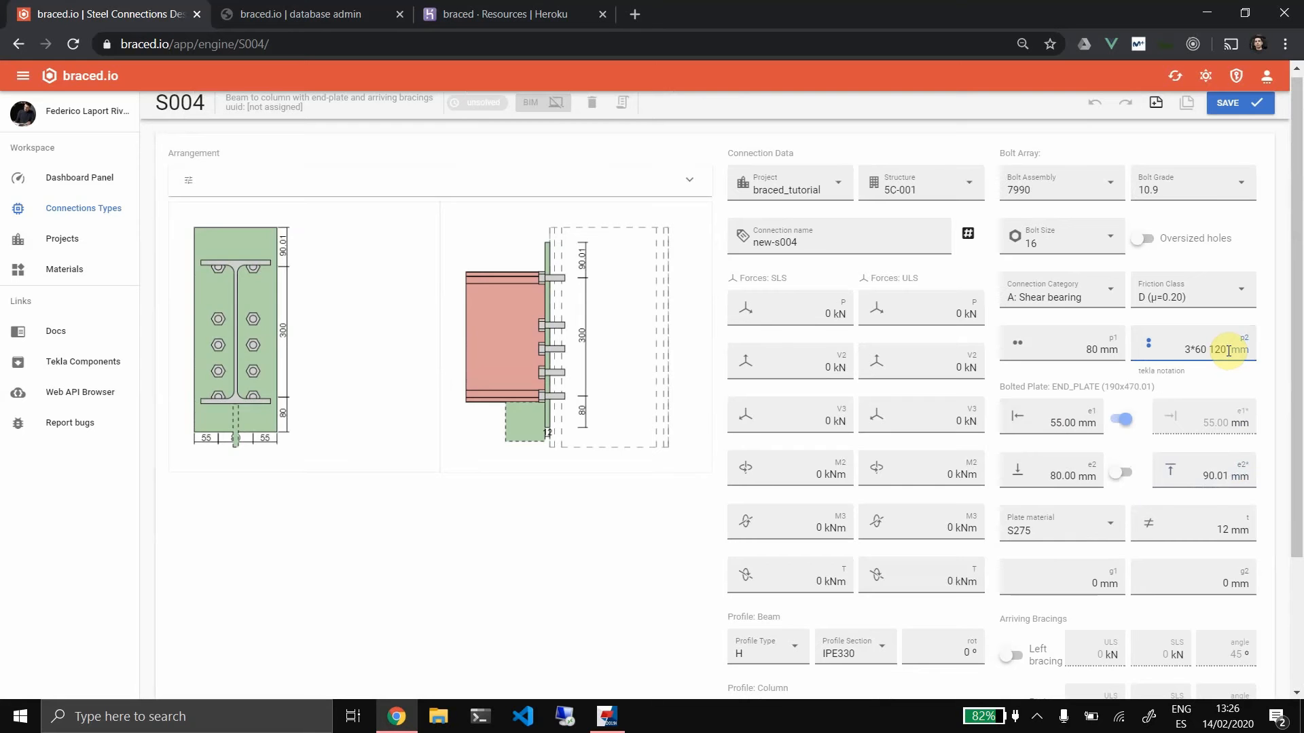
Set the vertical bolt spacing p2 to 120 3*60 mm, with the 120 mm gap ahead of the three 60 mm ones
key(BackSpace)
key(BackSpace)
key(BackSpace)
key(BackSpace)
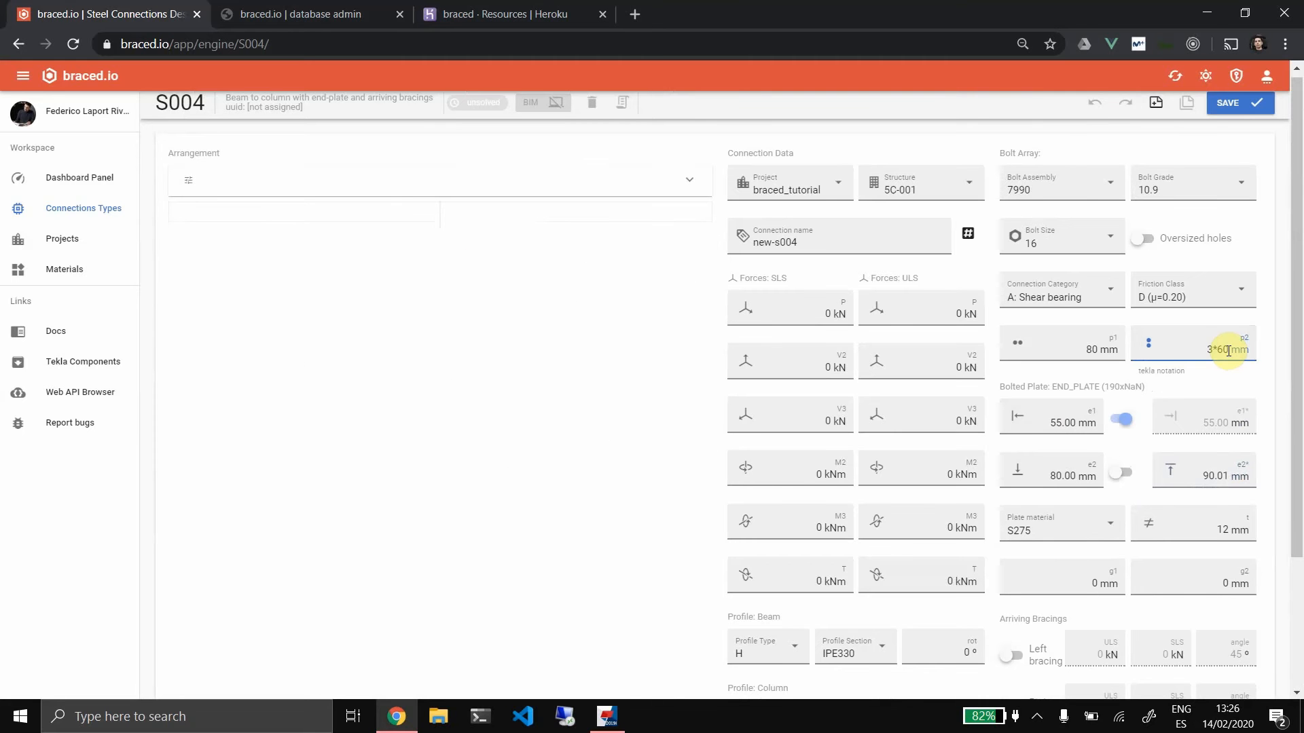
text(120)
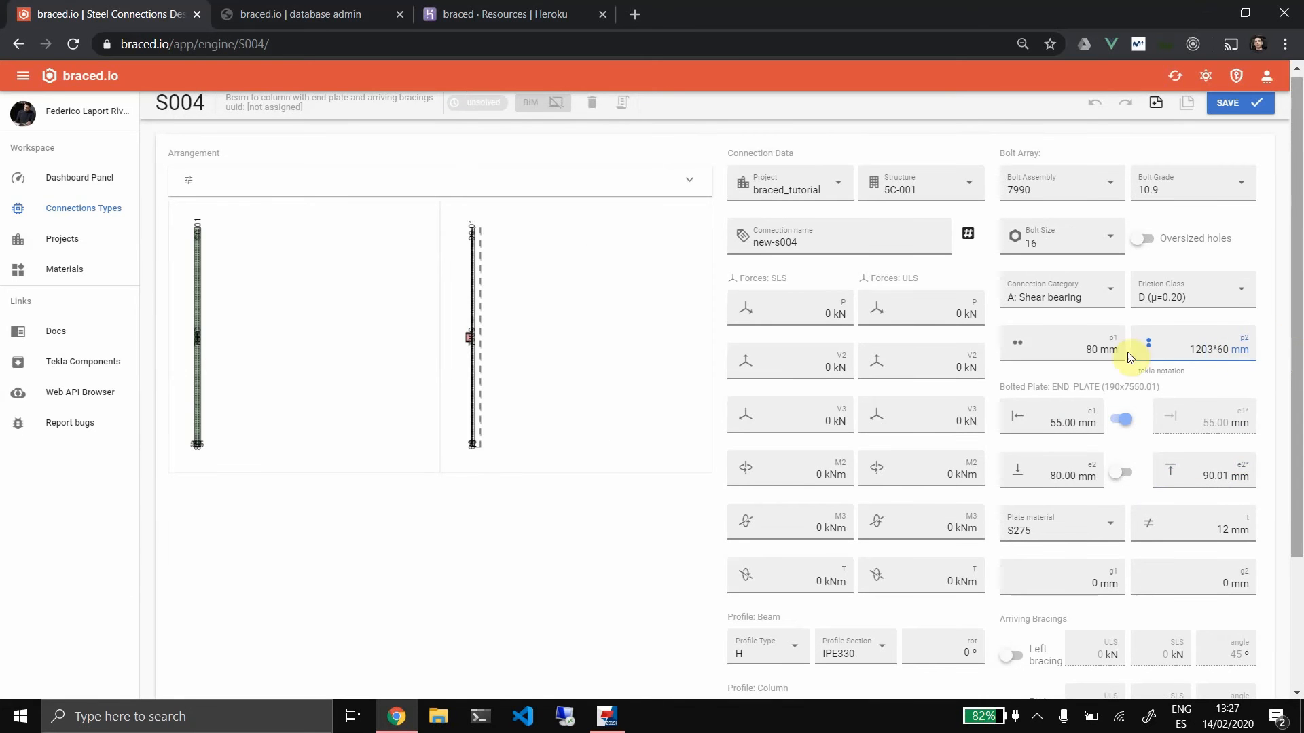
click(1077, 347)
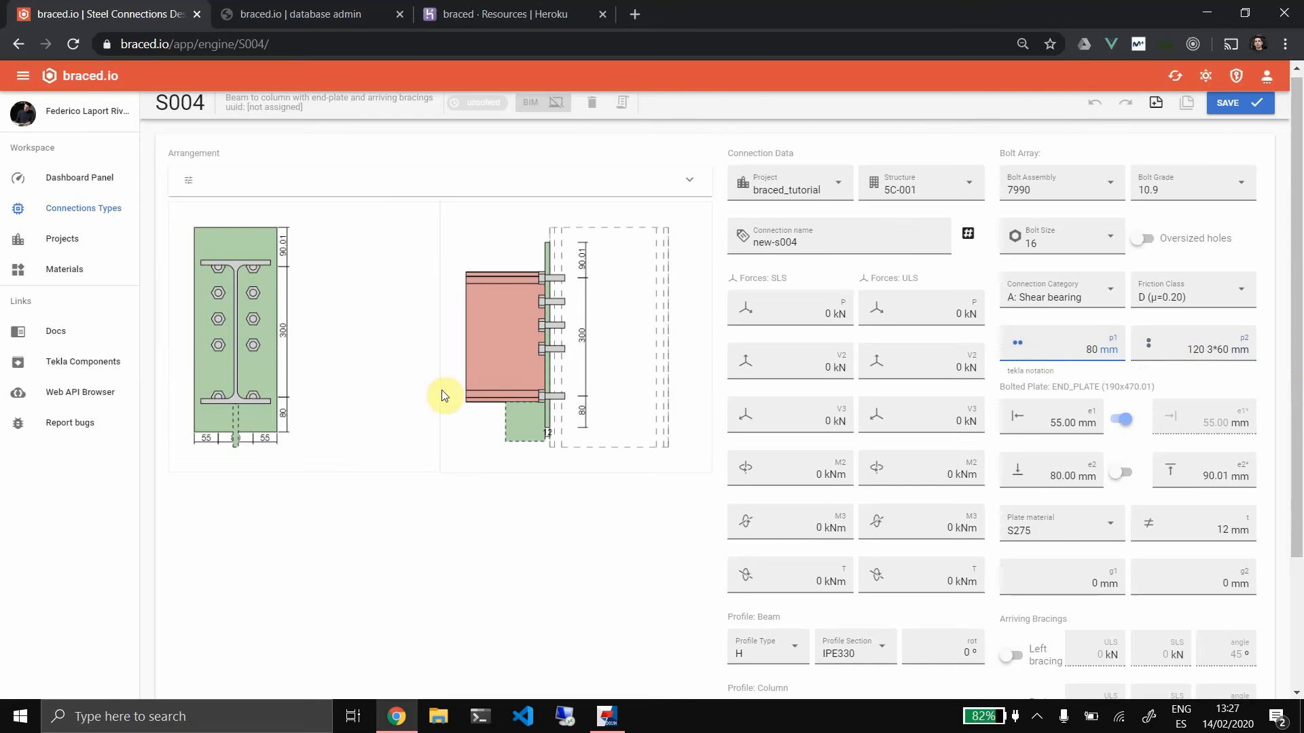
Set the vertical bolt spacing p2 to 60 120 3*60 mm, adding a 60 mm gap ahead of the existing spacings
click(1182, 345)
text(60)
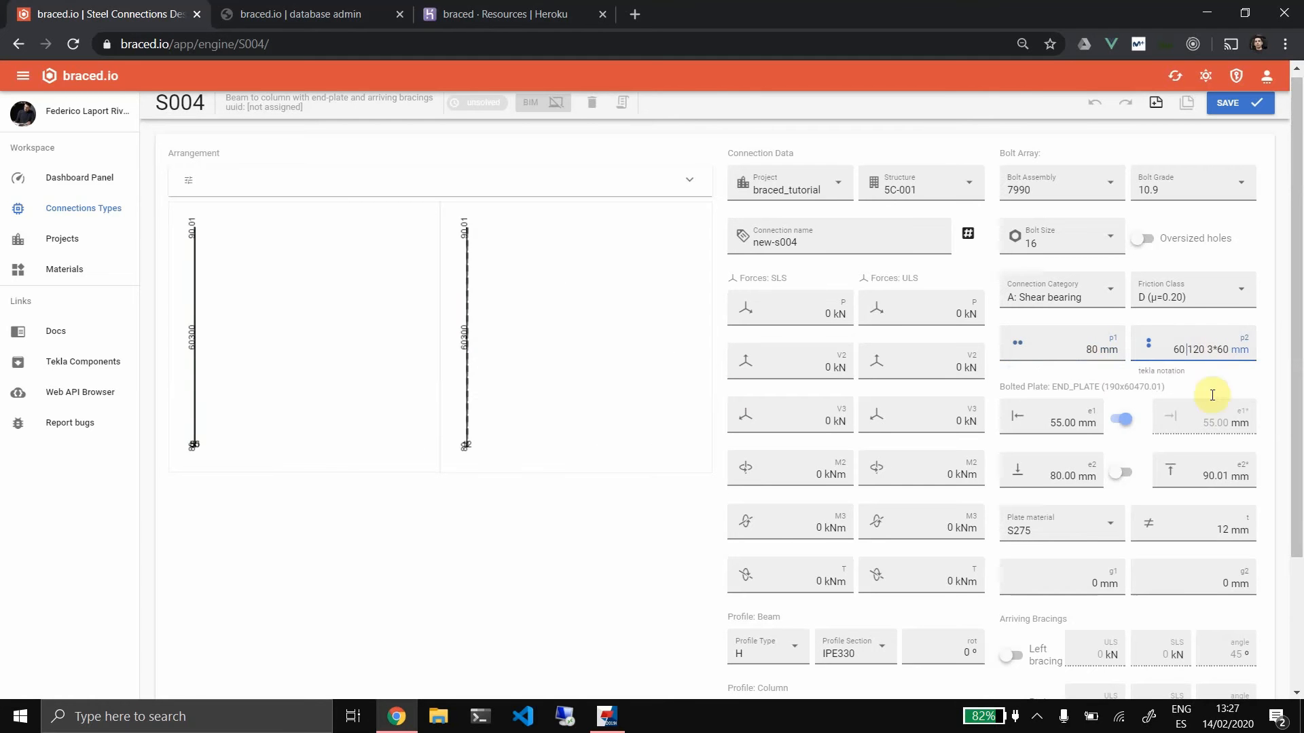
click(1076, 350)
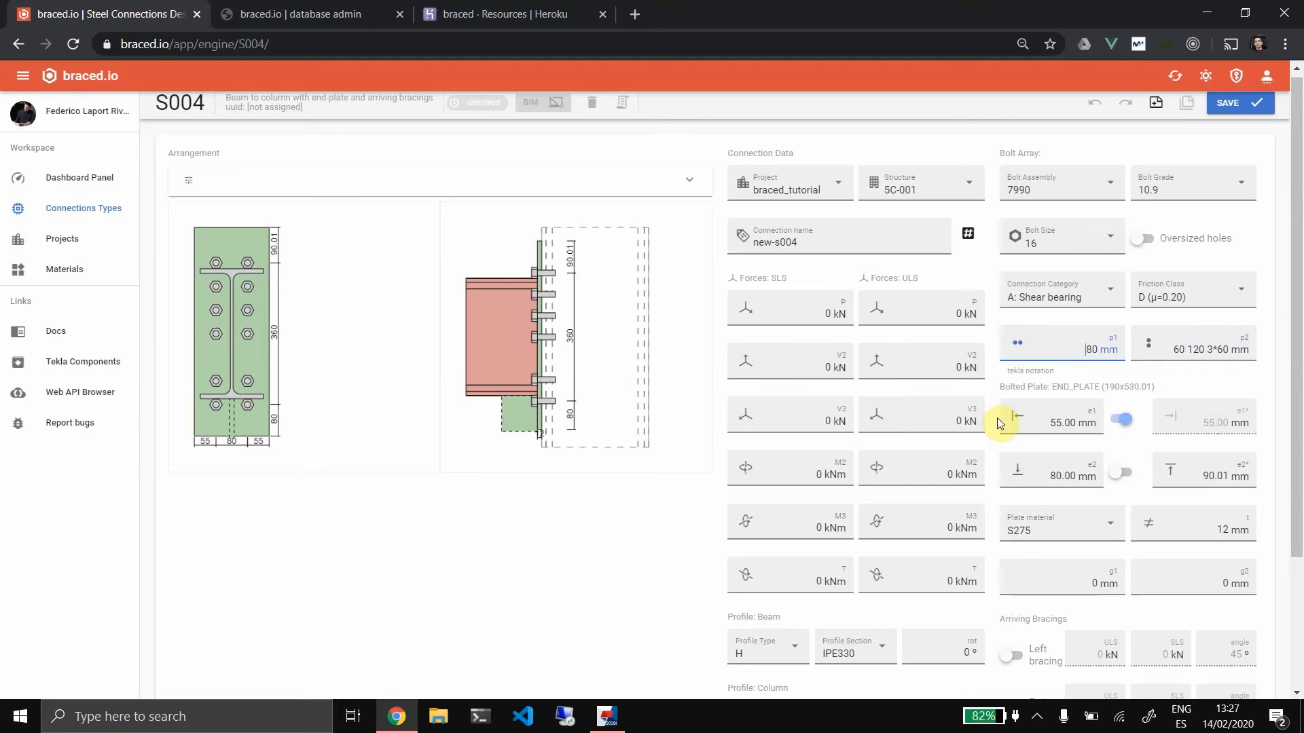
Set the endplate offset g2 to -90 mm, trying -50 and -70 mm before it
drag(1295, 436, 1295, 541)
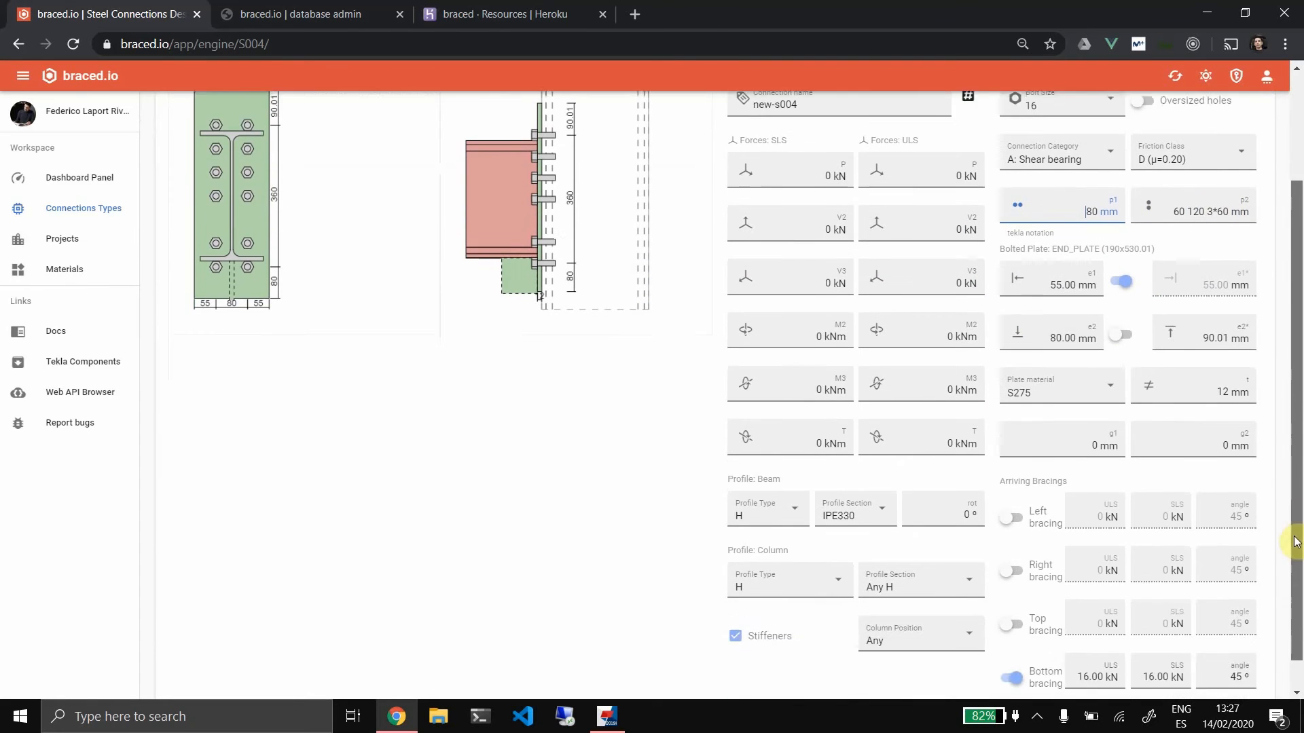
scroll(1263, 543, up, 2)
click(1215, 562)
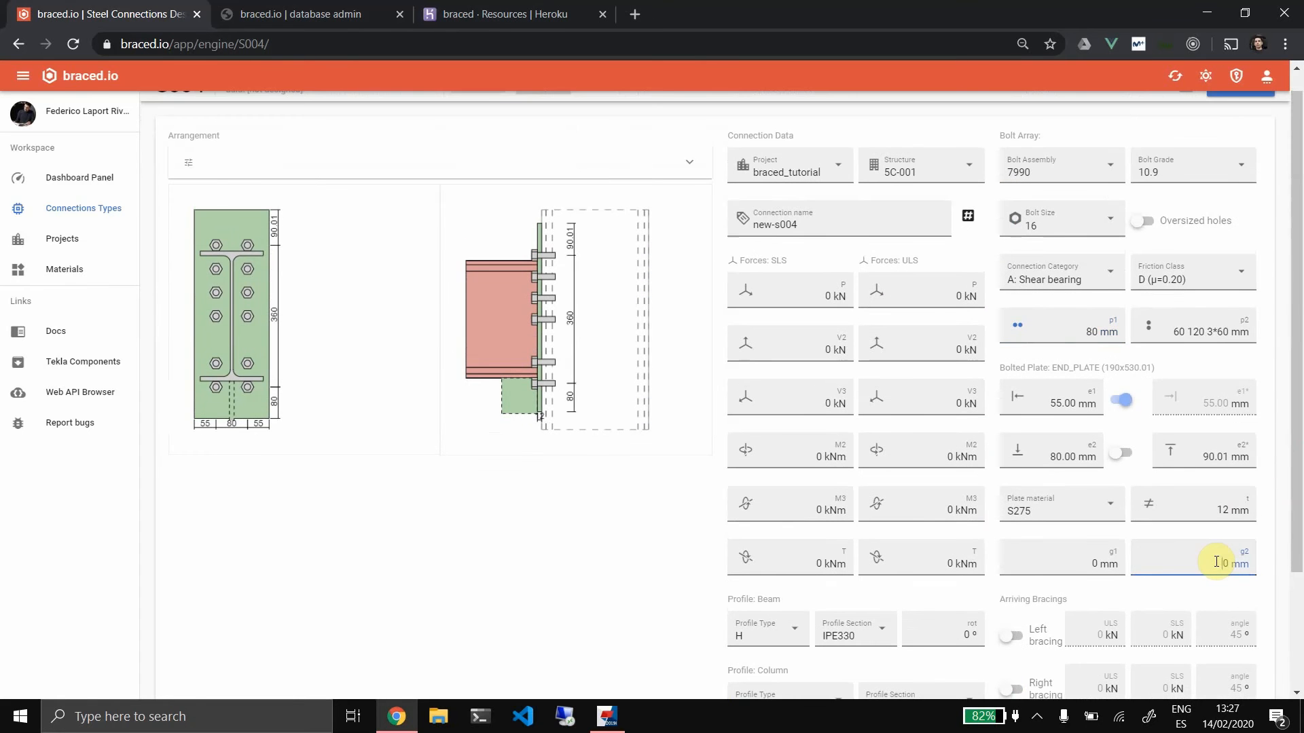
text(5)
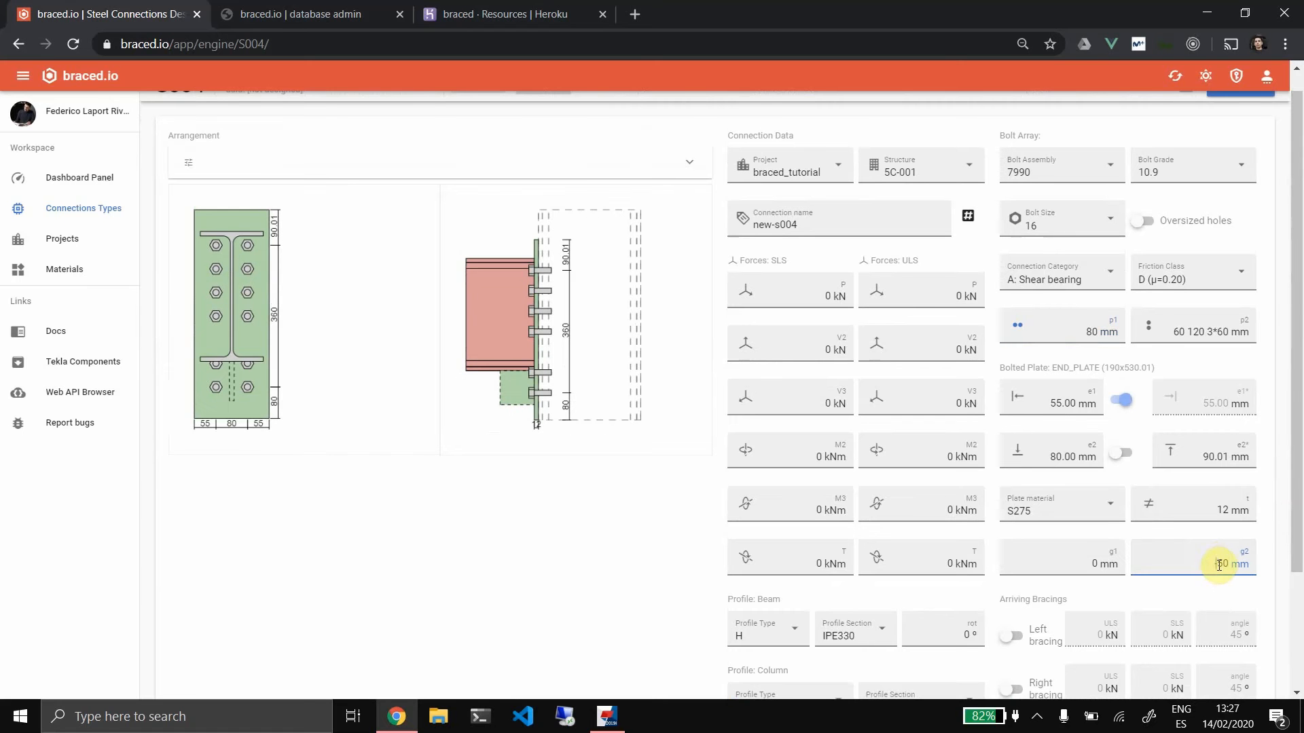
key(BackSpace)
text(7)
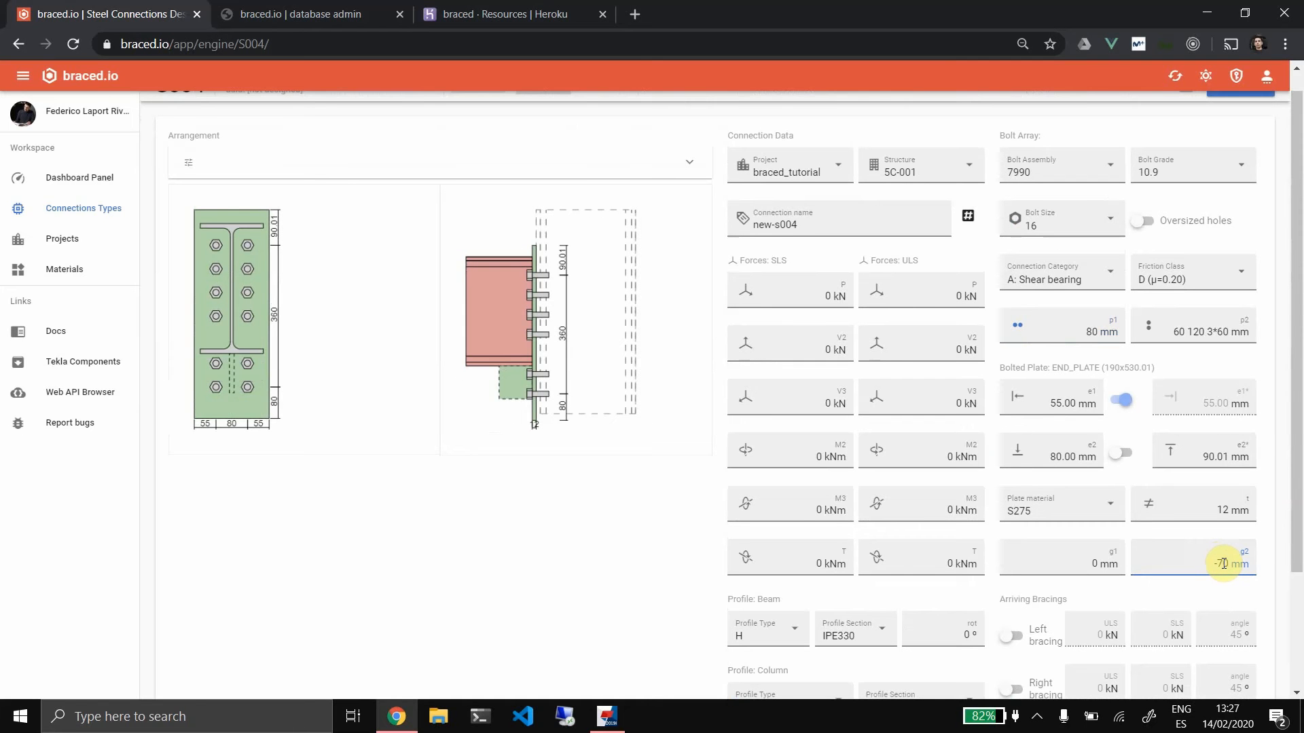
key(BackSpace)
key(BackSpace)
text(-9)
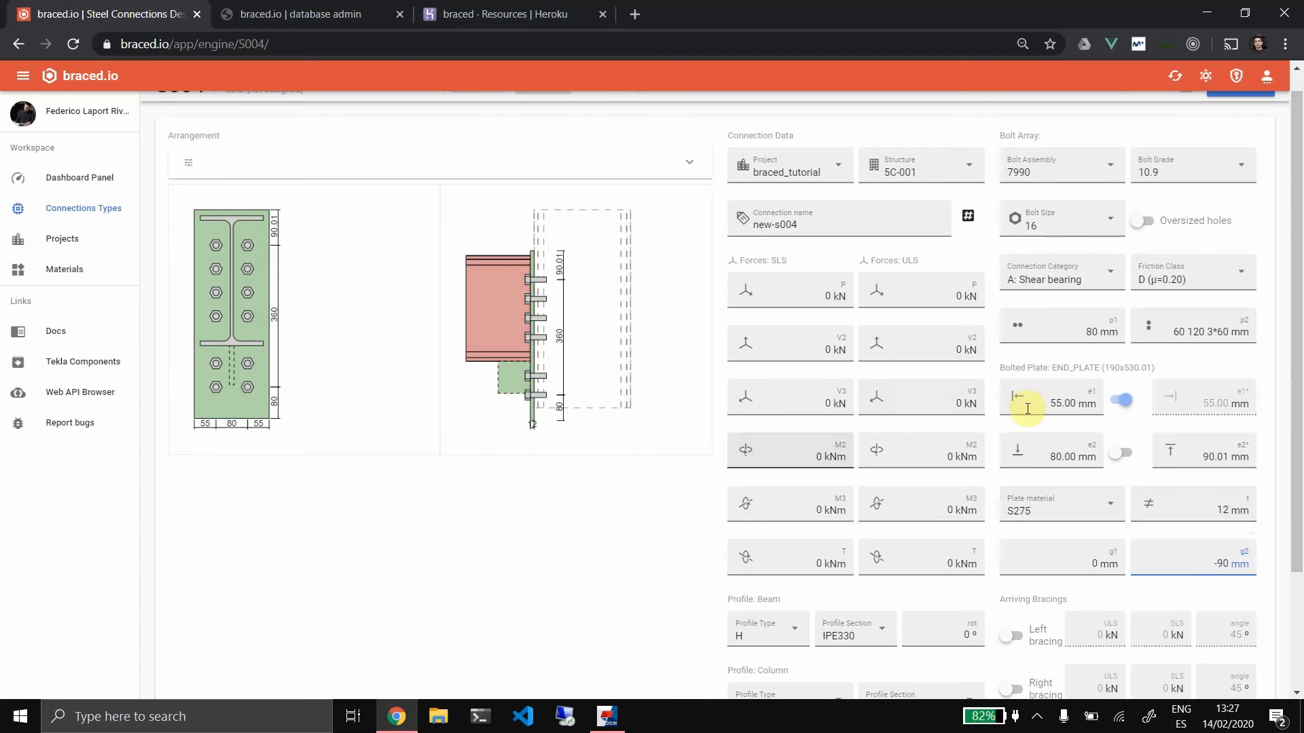
Save the new-s004 connection
scroll(1042, 457, down, 1)
scroll(1039, 451, up, 1)
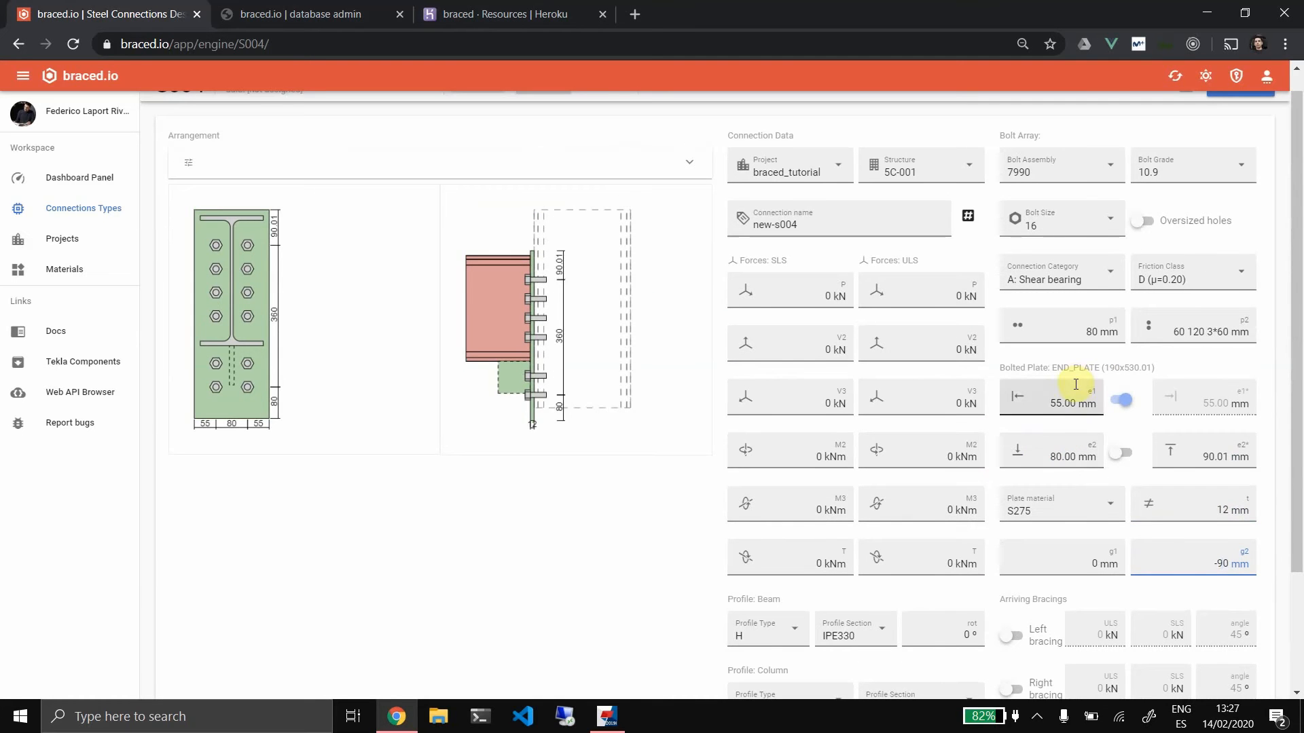
scroll(853, 126, up, 1)
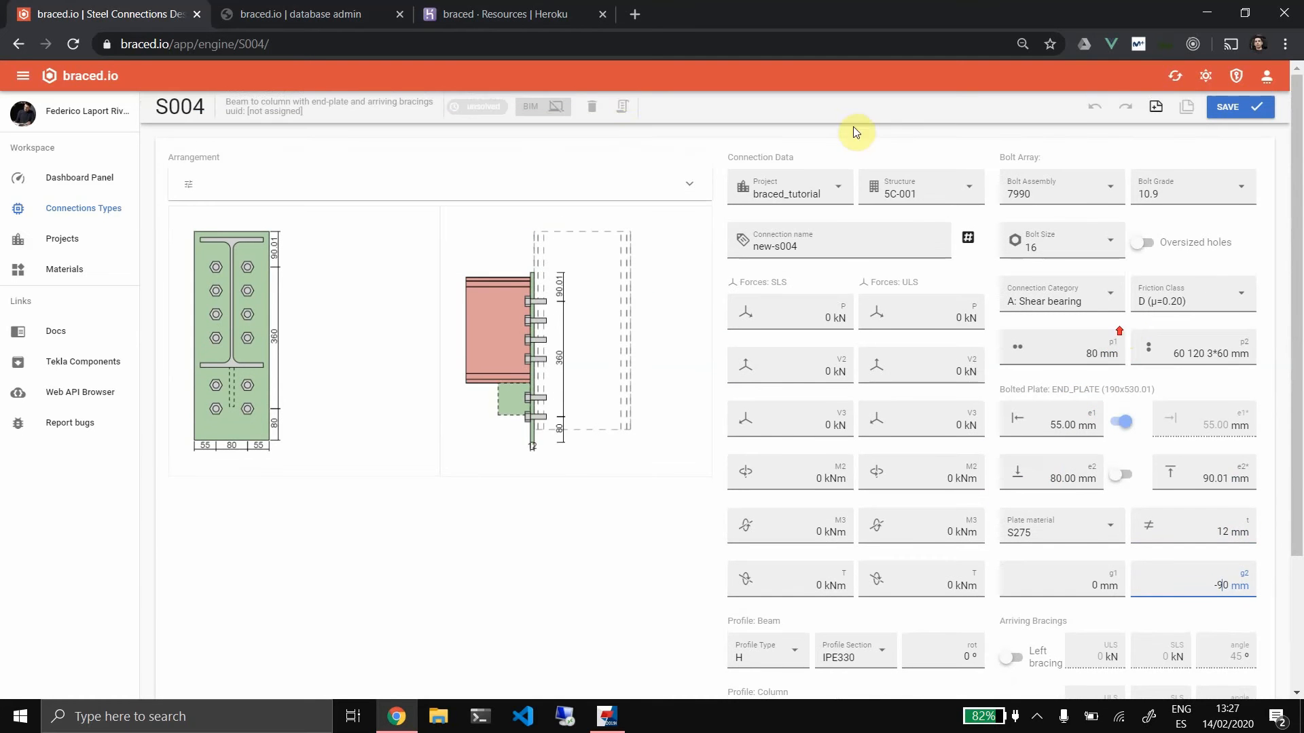
click(1233, 106)
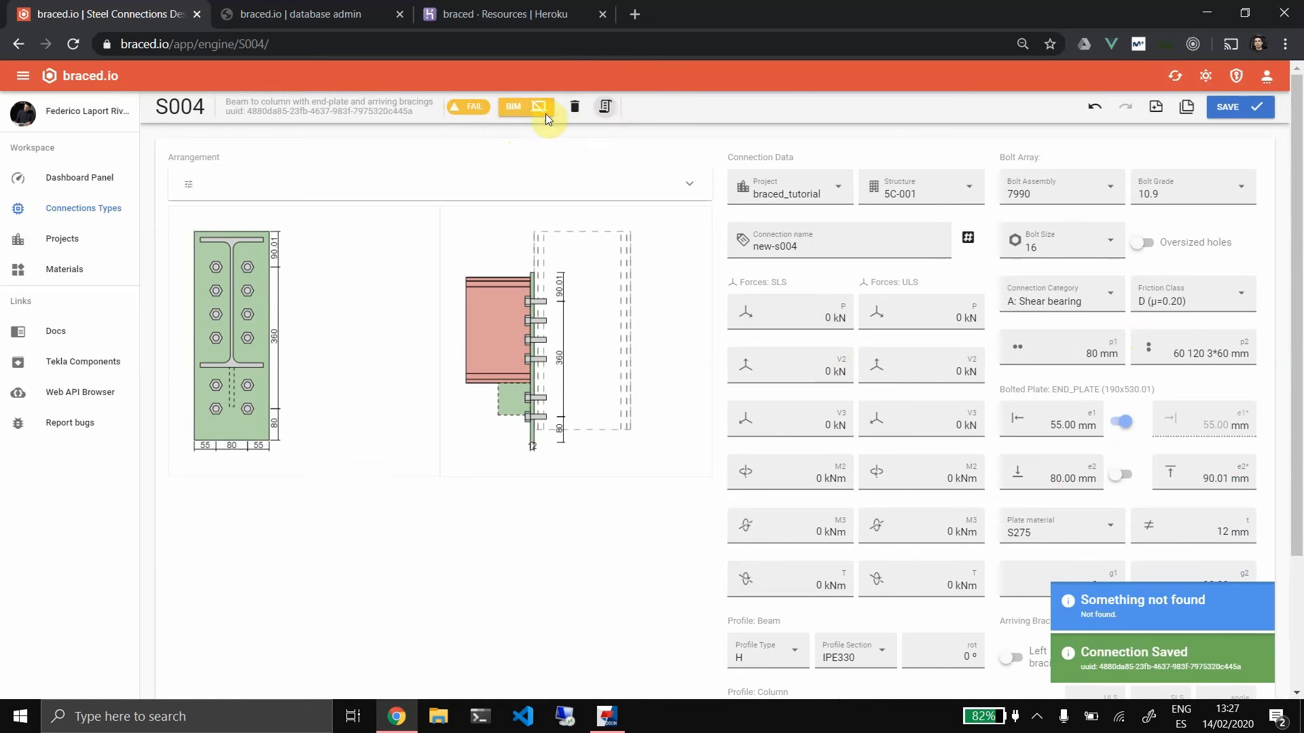
Examine the bolt, edge distance, plate and T-stub checks in the connection's calculation report and close it
click(605, 106)
click(592, 242)
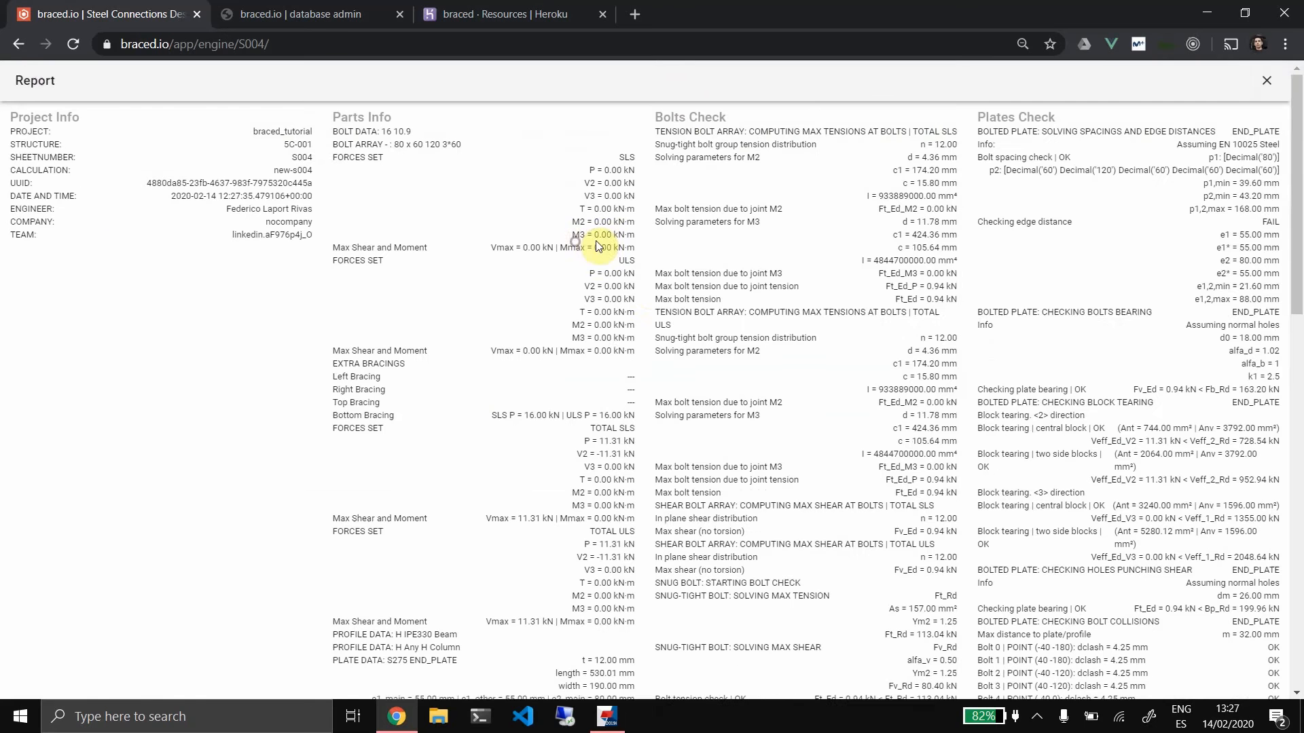
scroll(650, 280, down, 20)
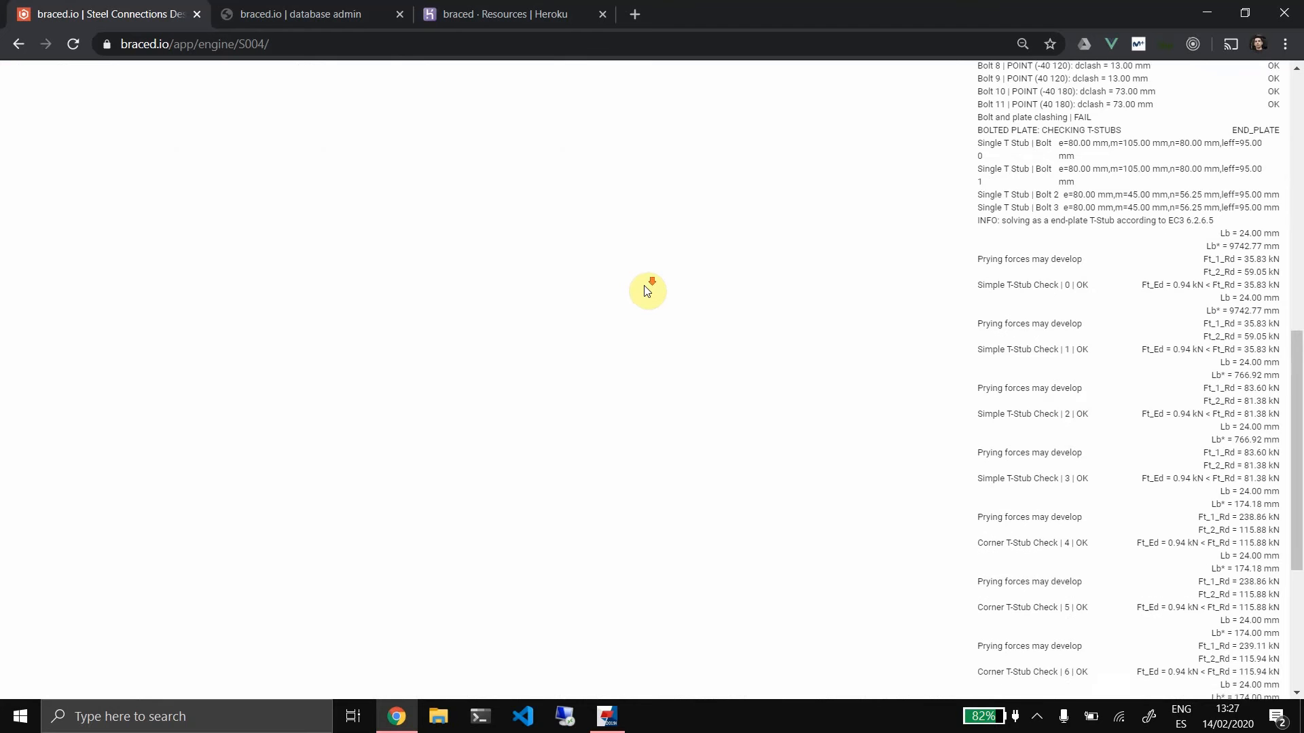
drag(1294, 465, 1281, 73)
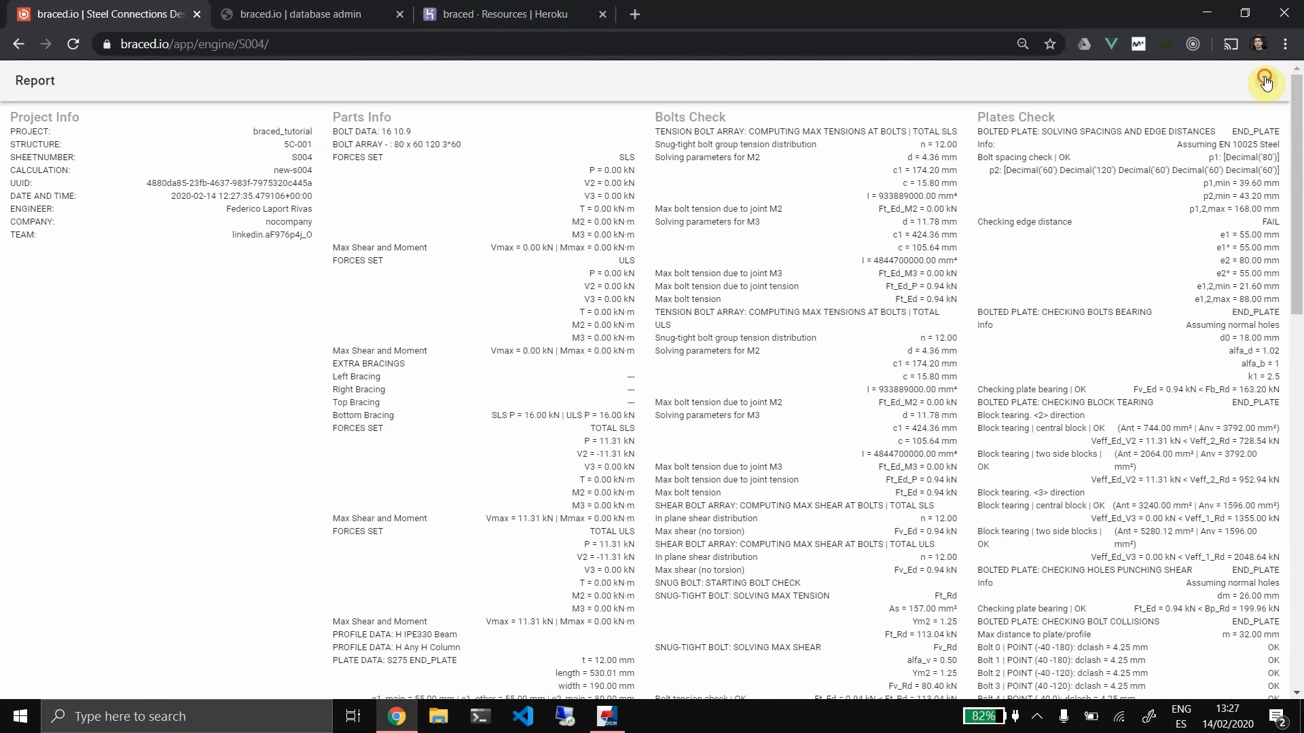
click(1265, 81)
click(459, 542)
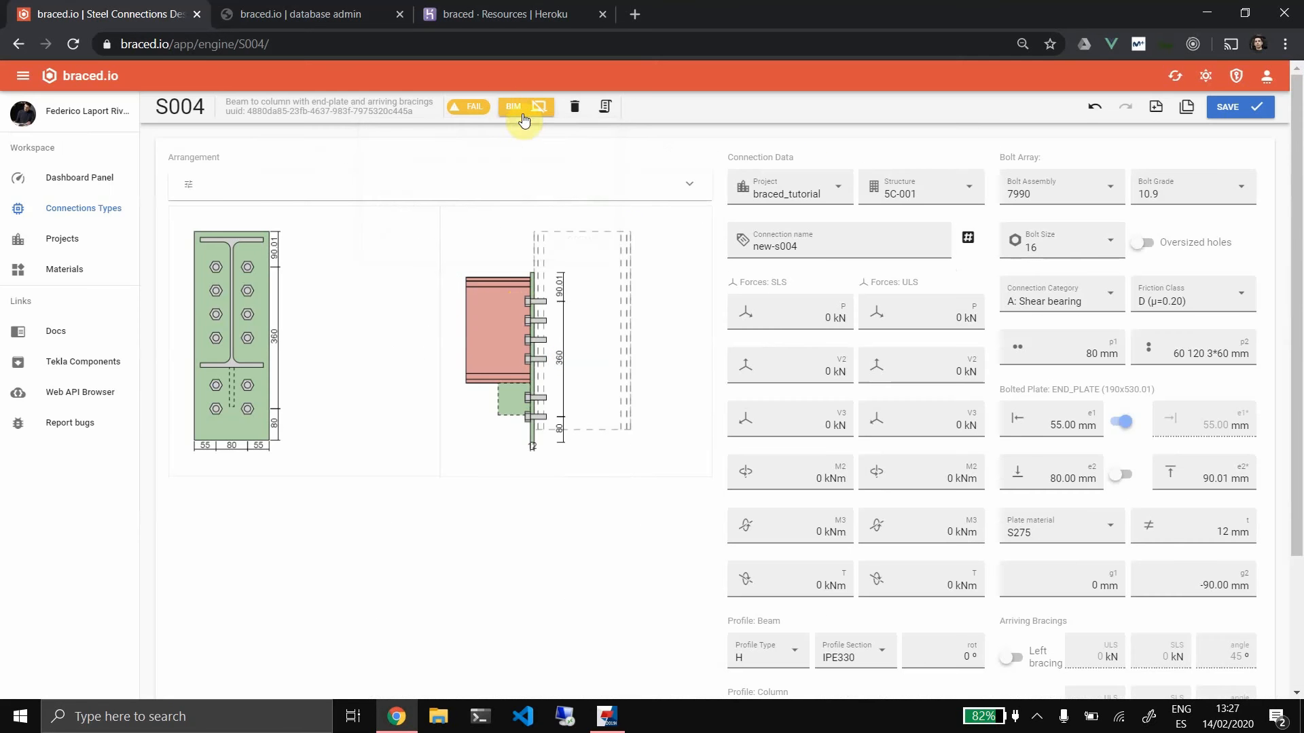
Publish the connection to BIM, switch to Tekla Structures and open the settings of the S004 component at the joint
click(524, 120)
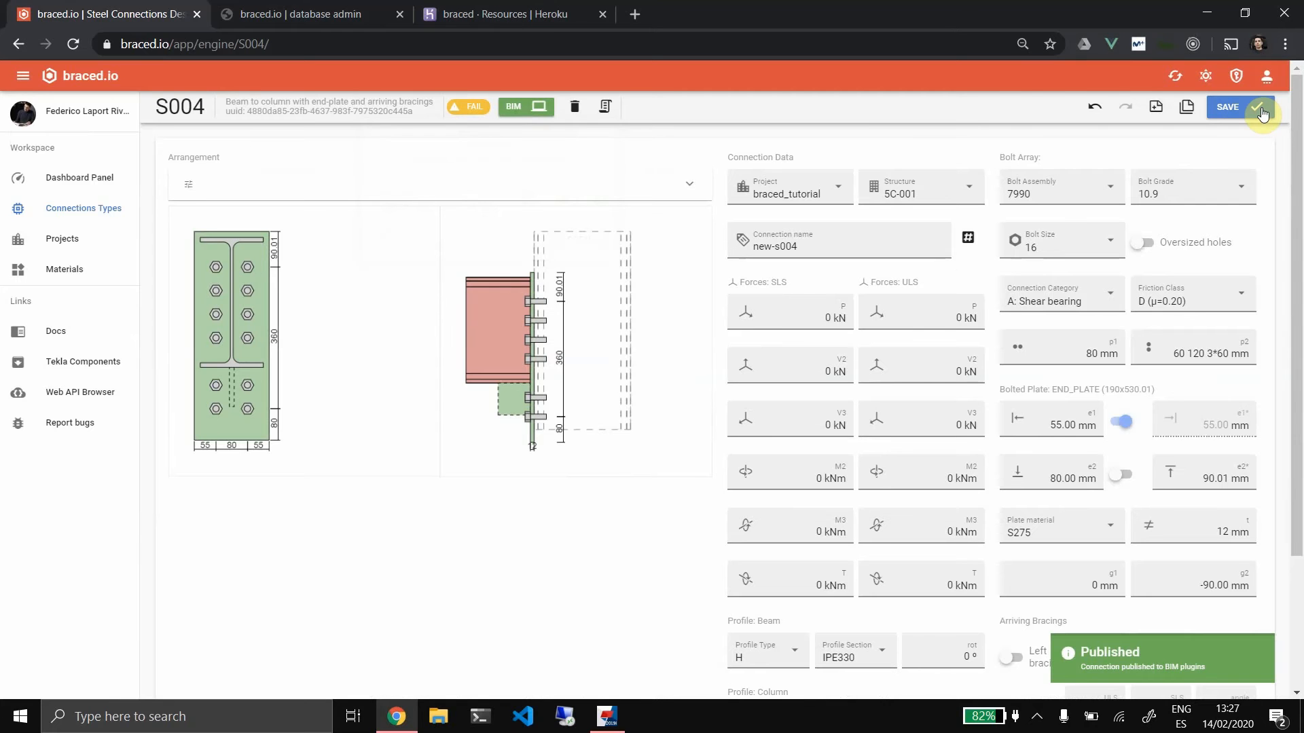
click(606, 717)
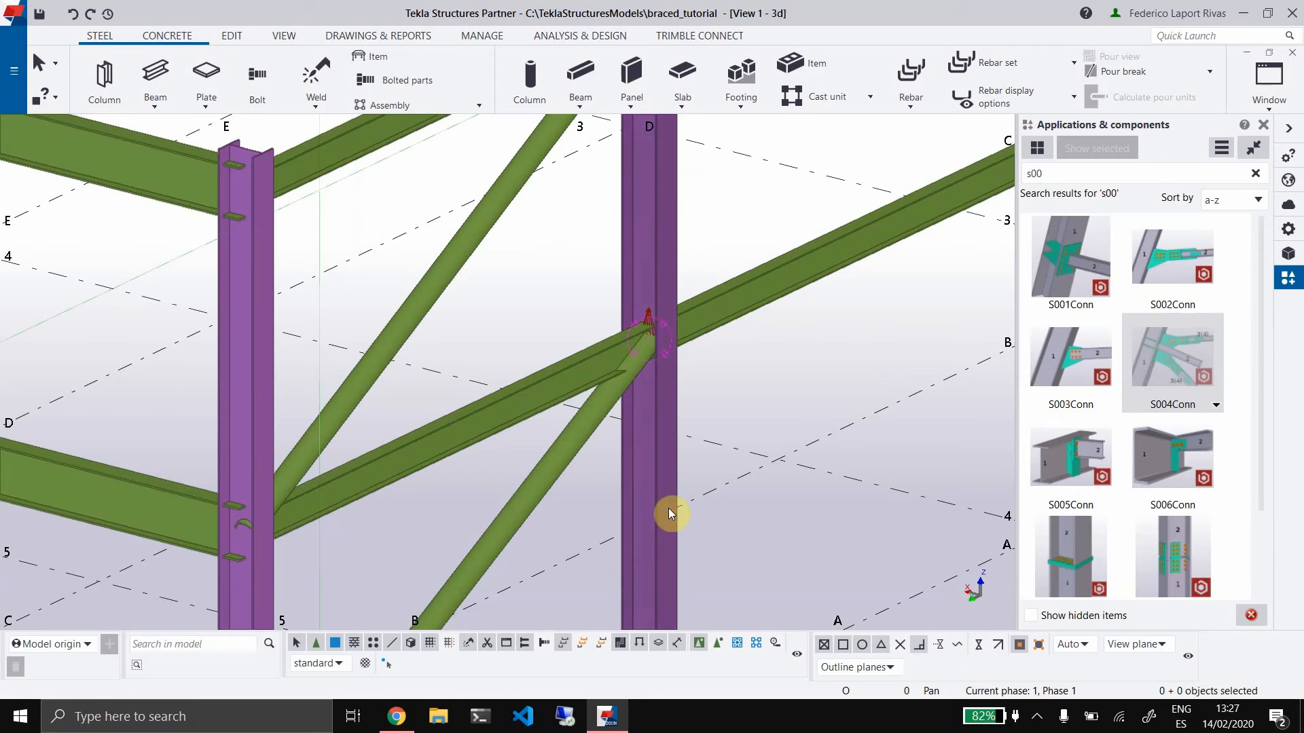
scroll(675, 311, up, 4)
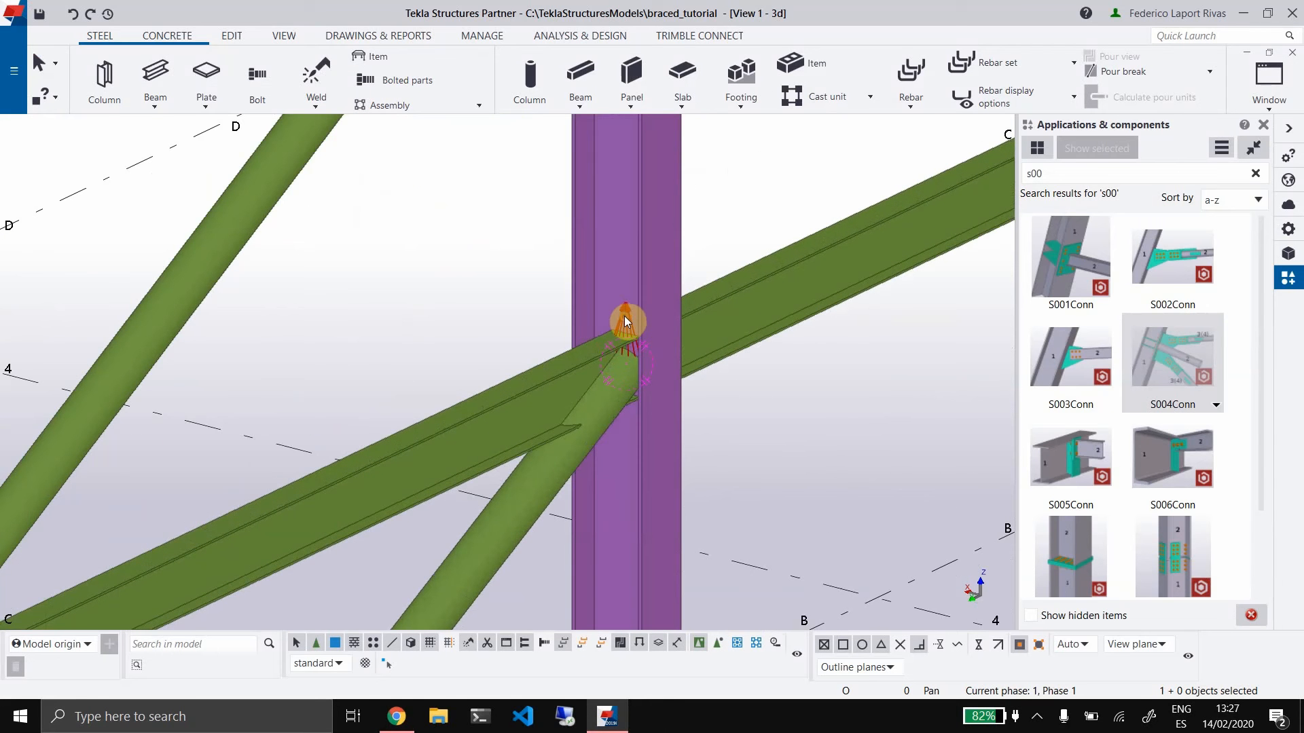
double_click(625, 316)
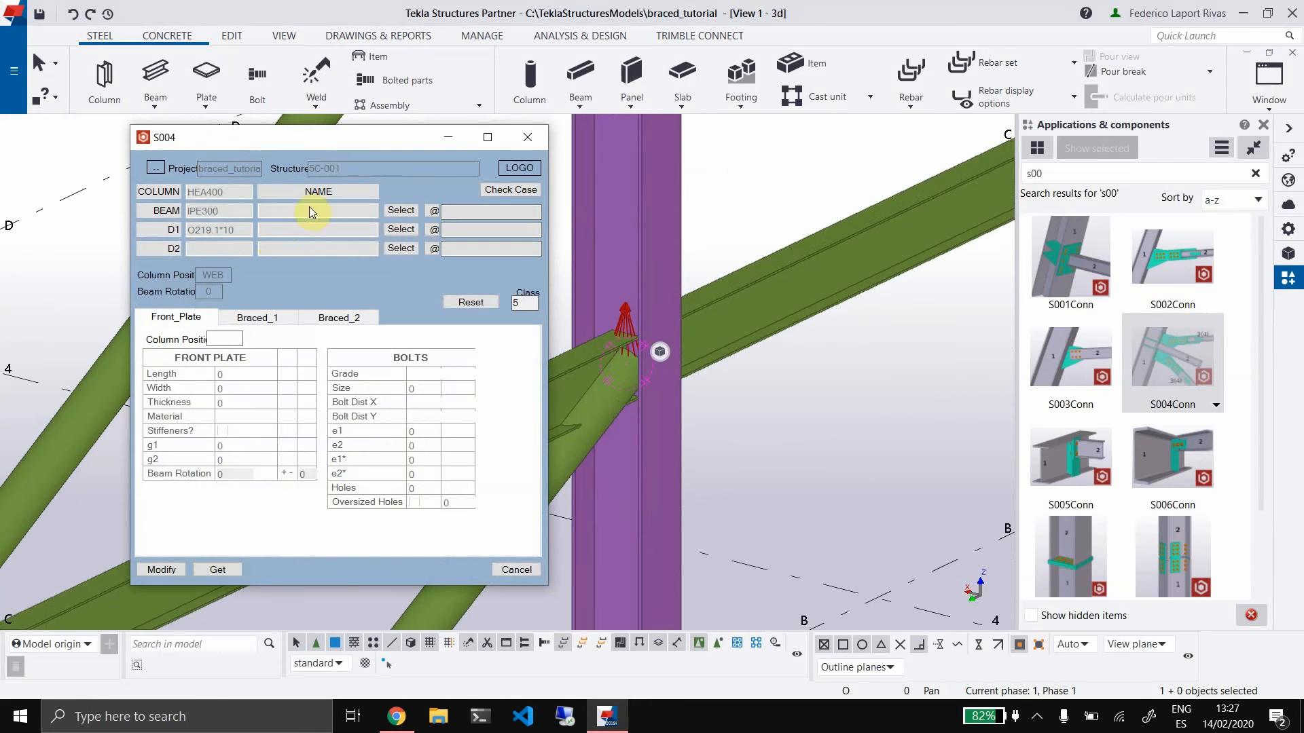
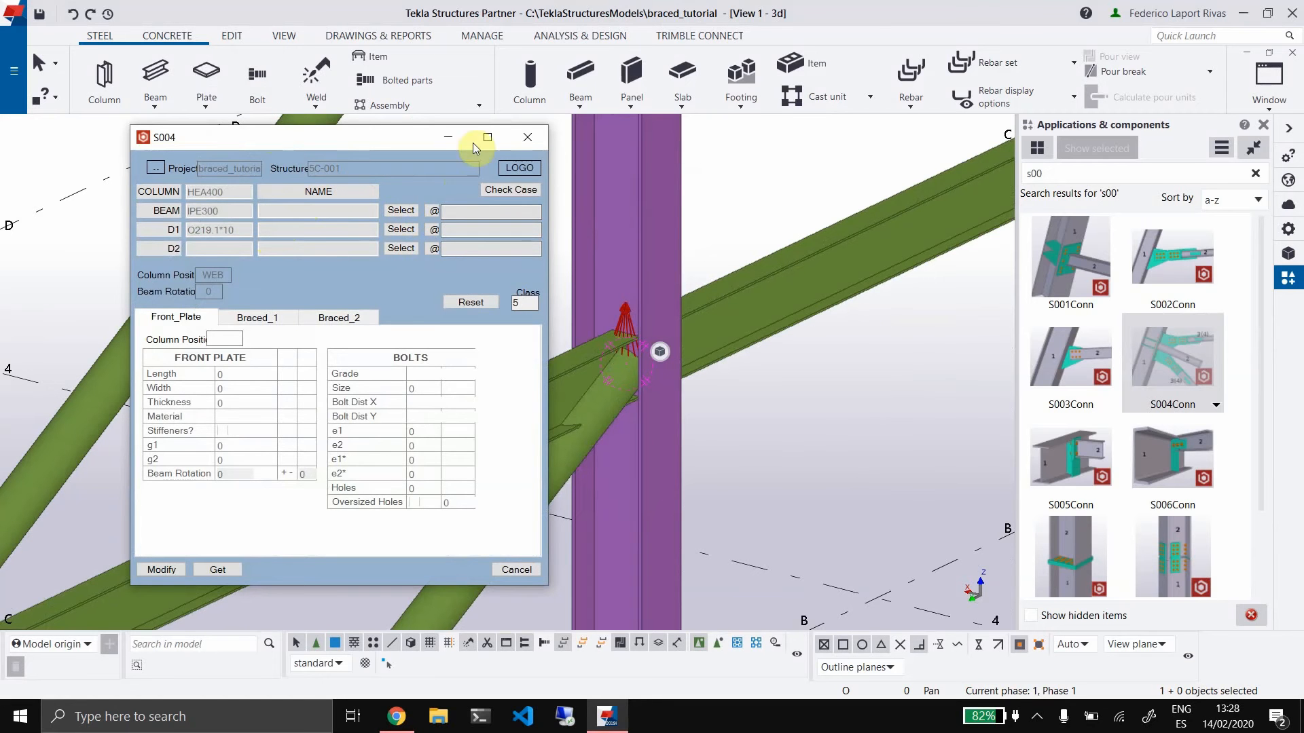
Delete the S004 component and reapply it with the column as main part and the beam and lower pipe brace as secondary parts
click(531, 137)
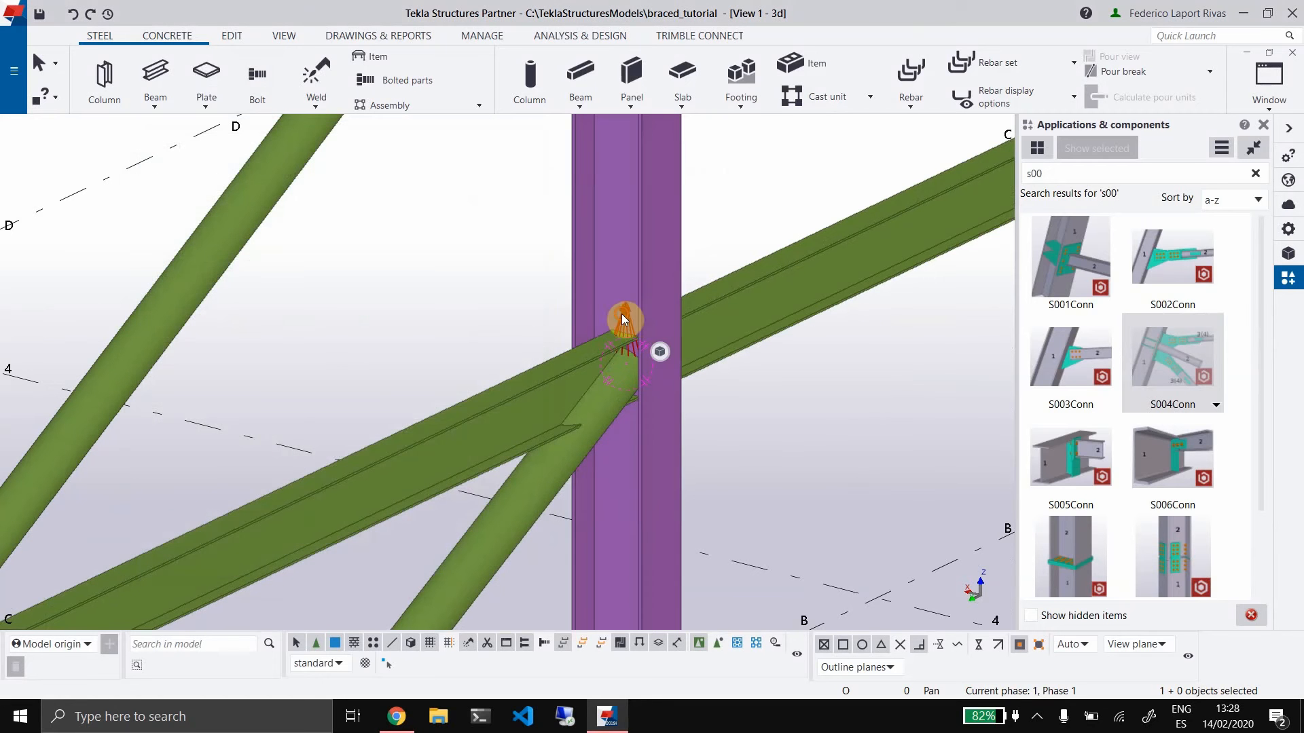
key(Delete)
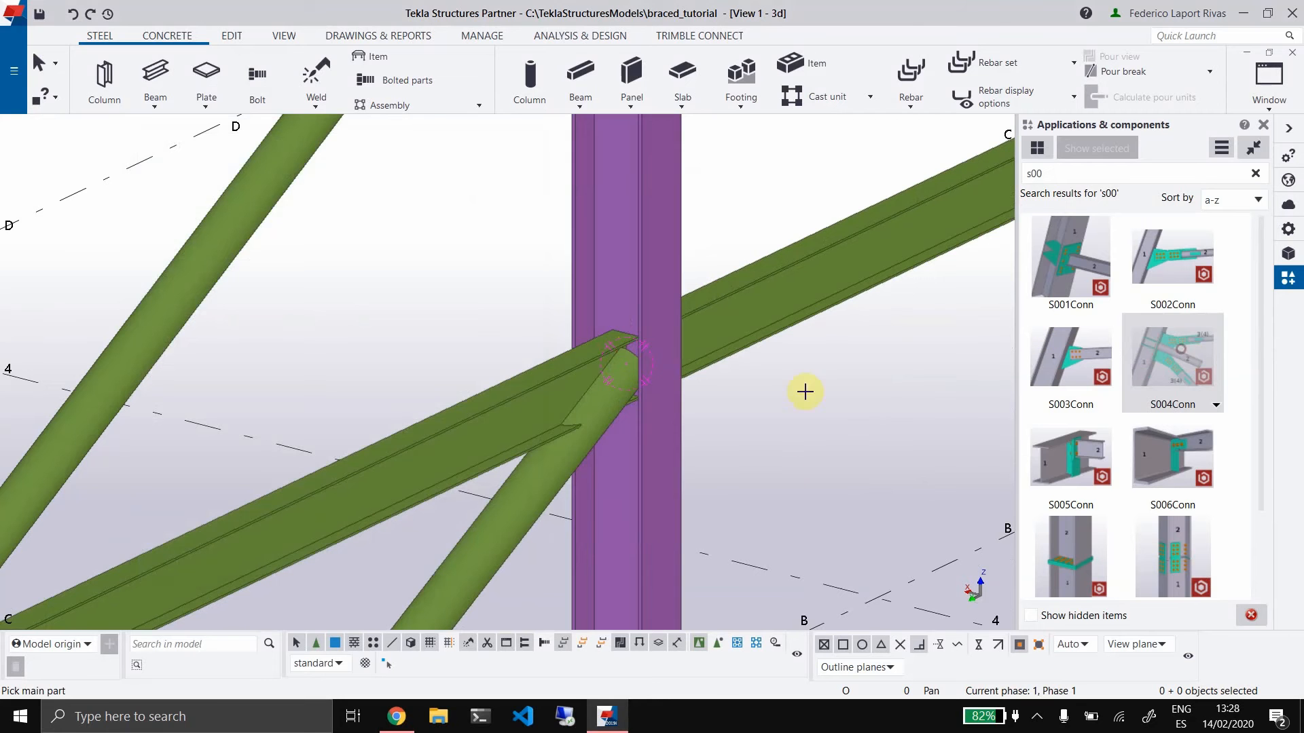
click(659, 470)
click(513, 418)
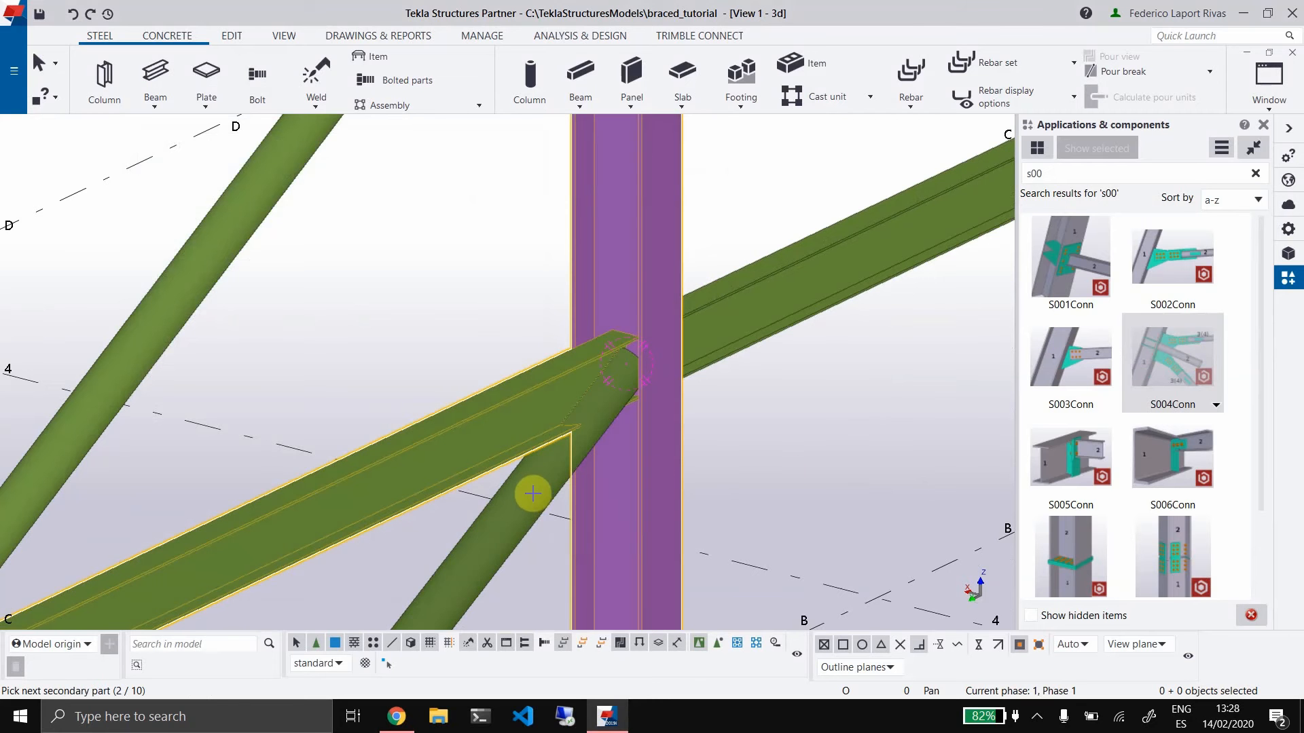
click(534, 496)
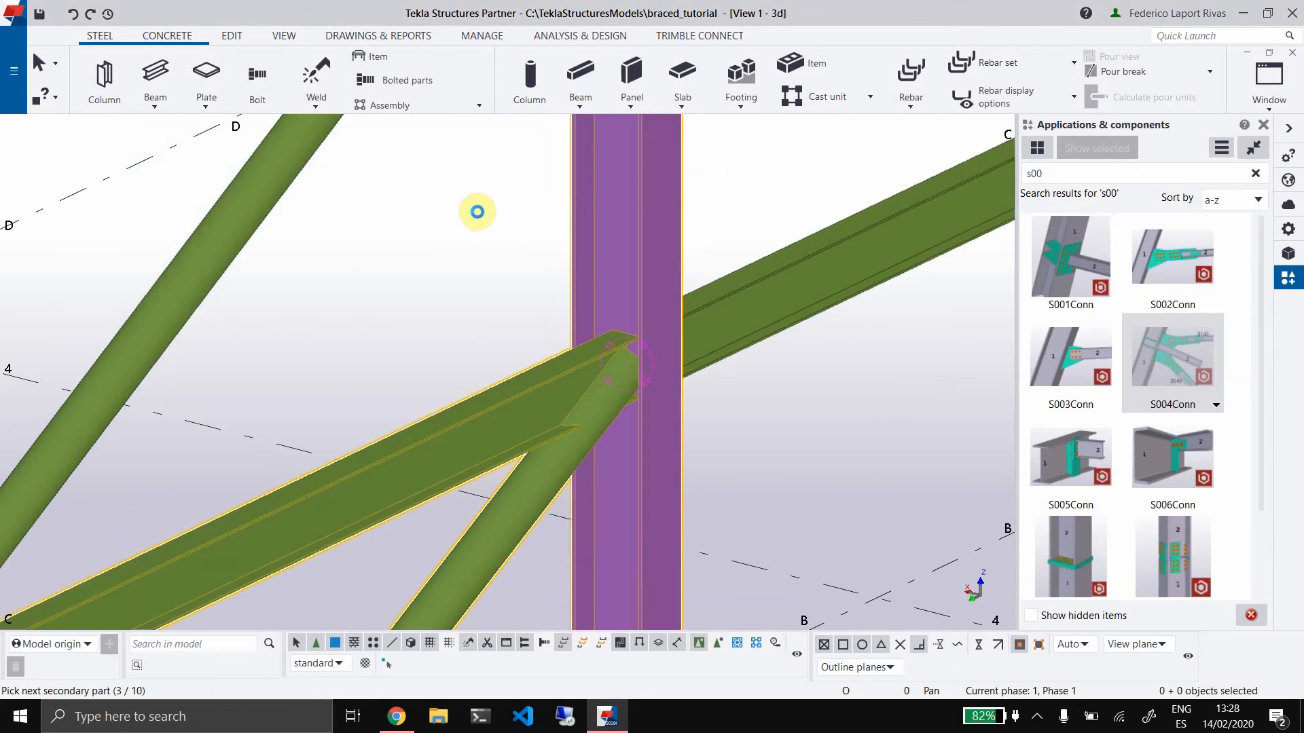
middle_click(477, 212)
click(749, 420)
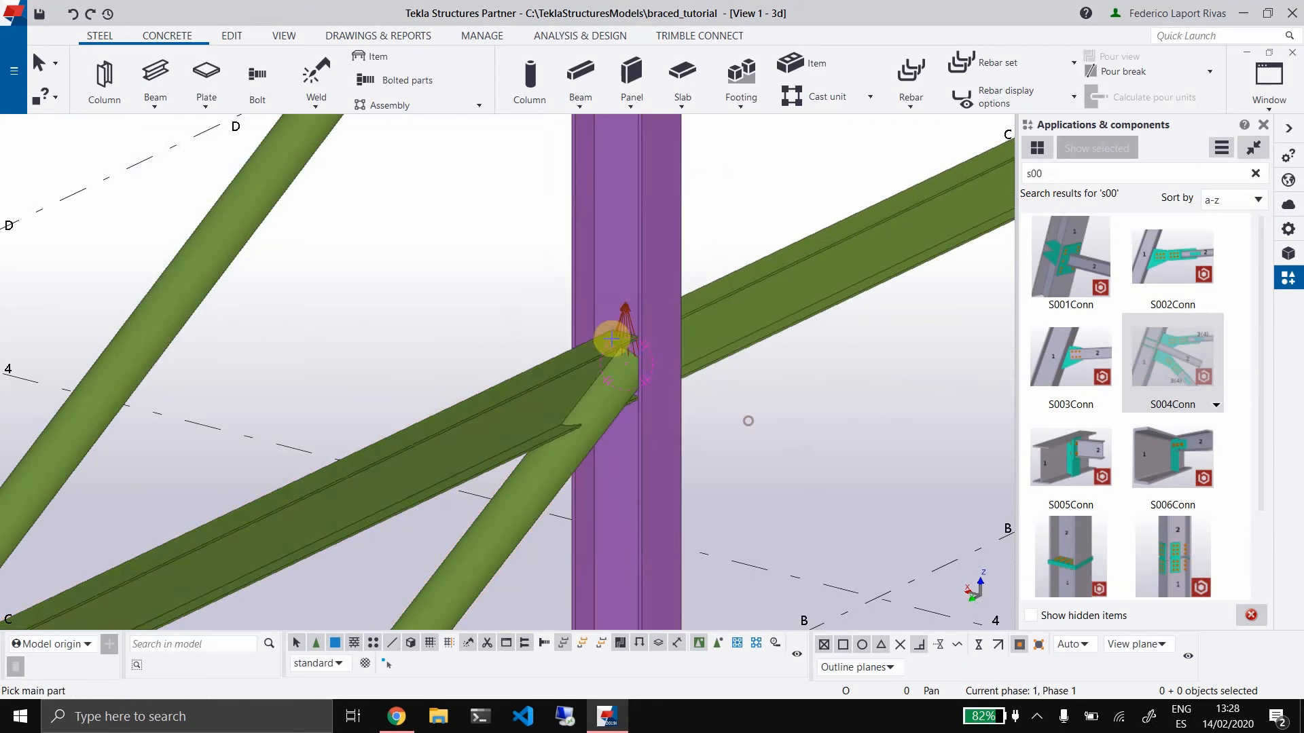
Open the reapplied S004 component's settings to check the profiles of the connected parts
click(626, 318)
double_click(626, 318)
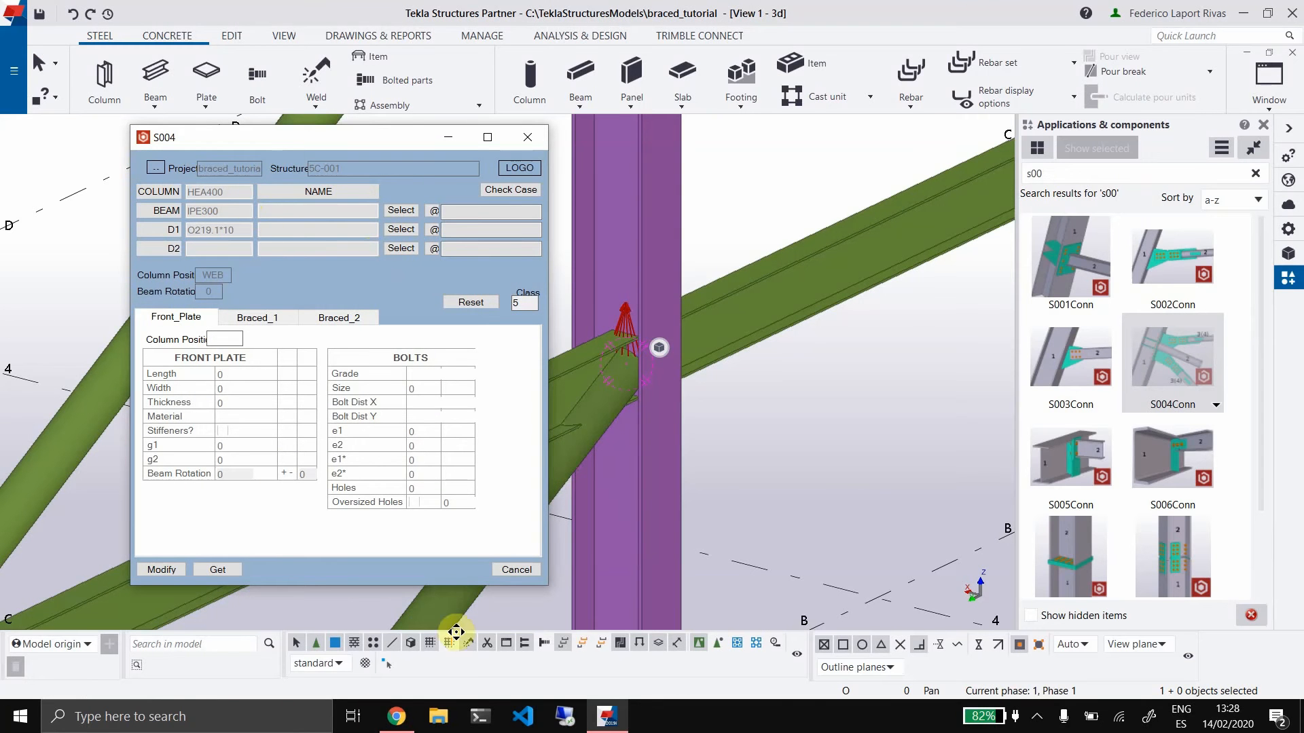
mouse_move(390, 726)
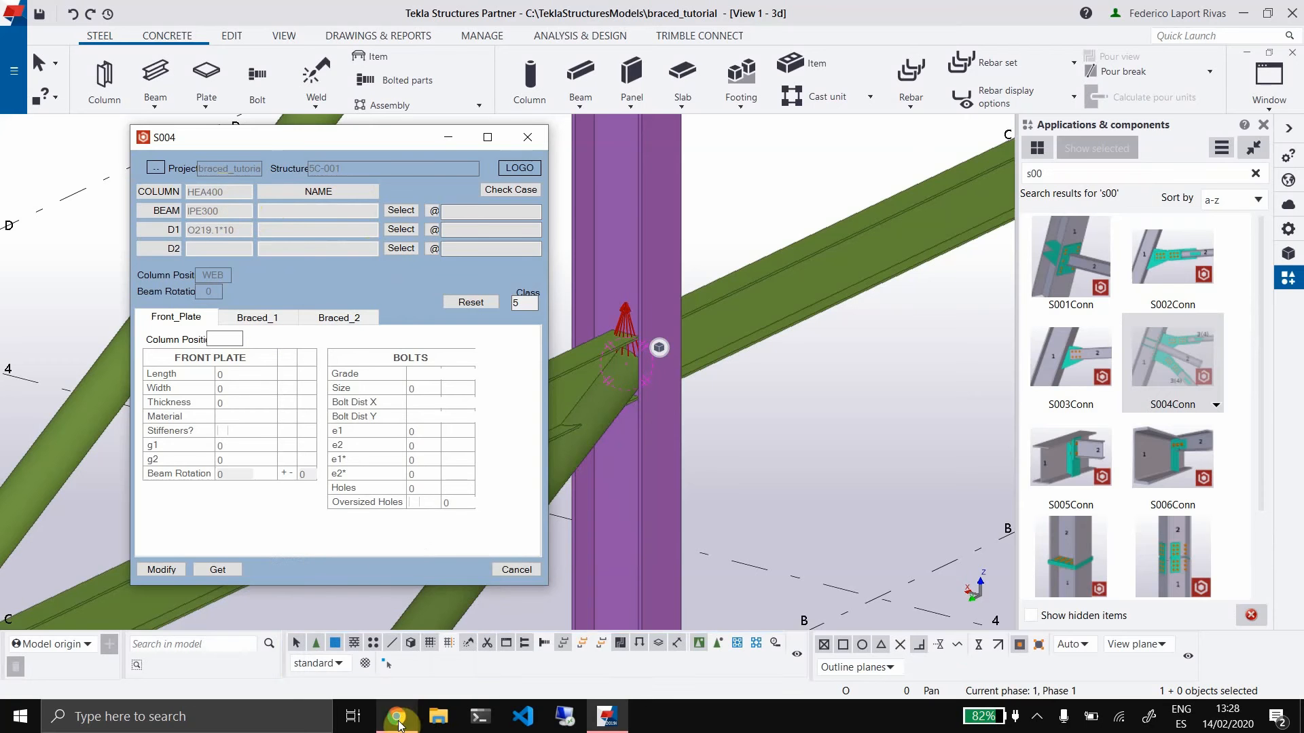
Switch to braced.io, turn off the stiffeners, set the beam profile section to IPE300 and save the connection
click(396, 716)
scroll(727, 404, down, 3)
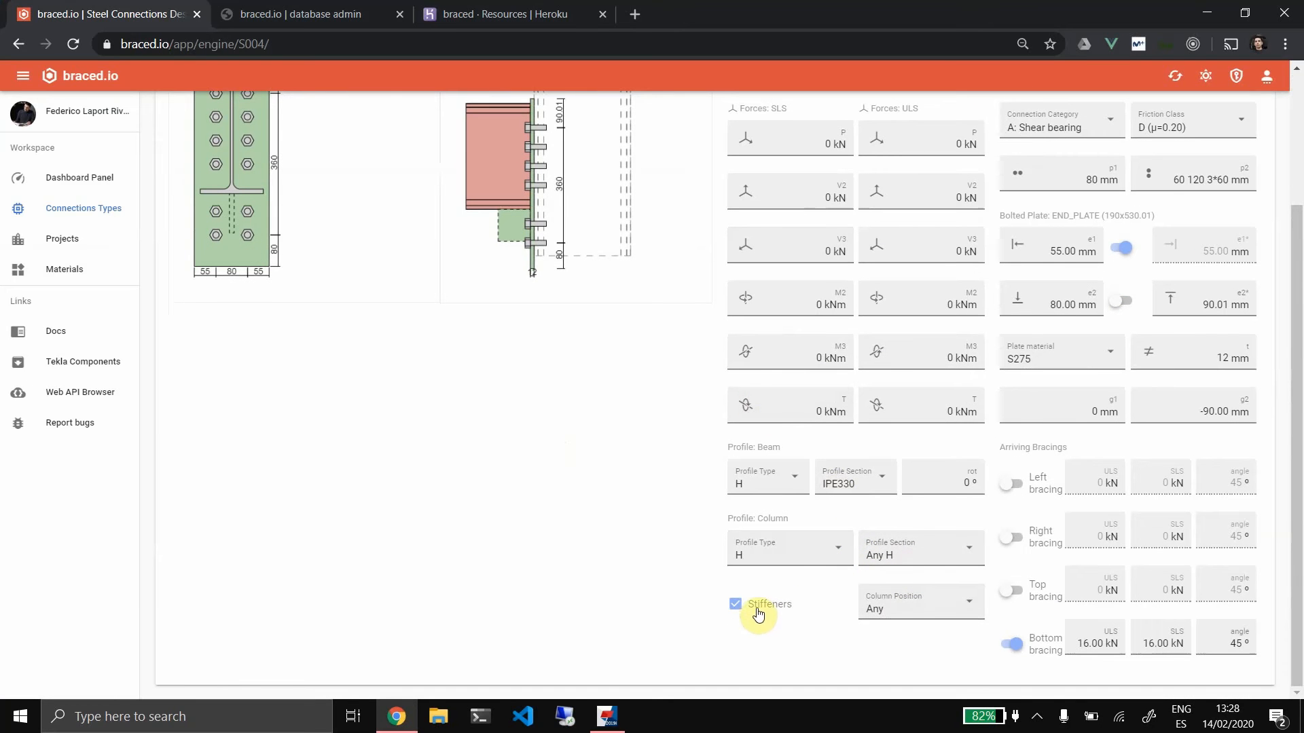
click(849, 483)
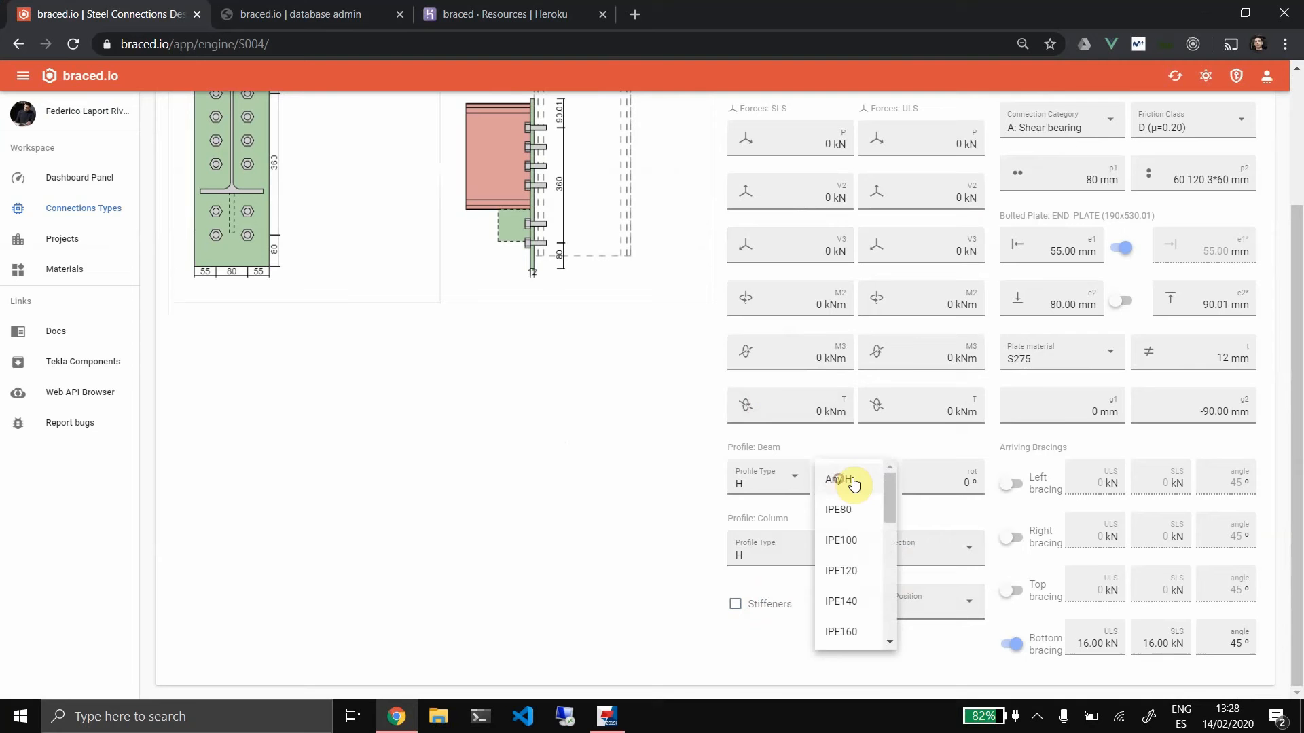
scroll(858, 583, down, 3)
click(853, 569)
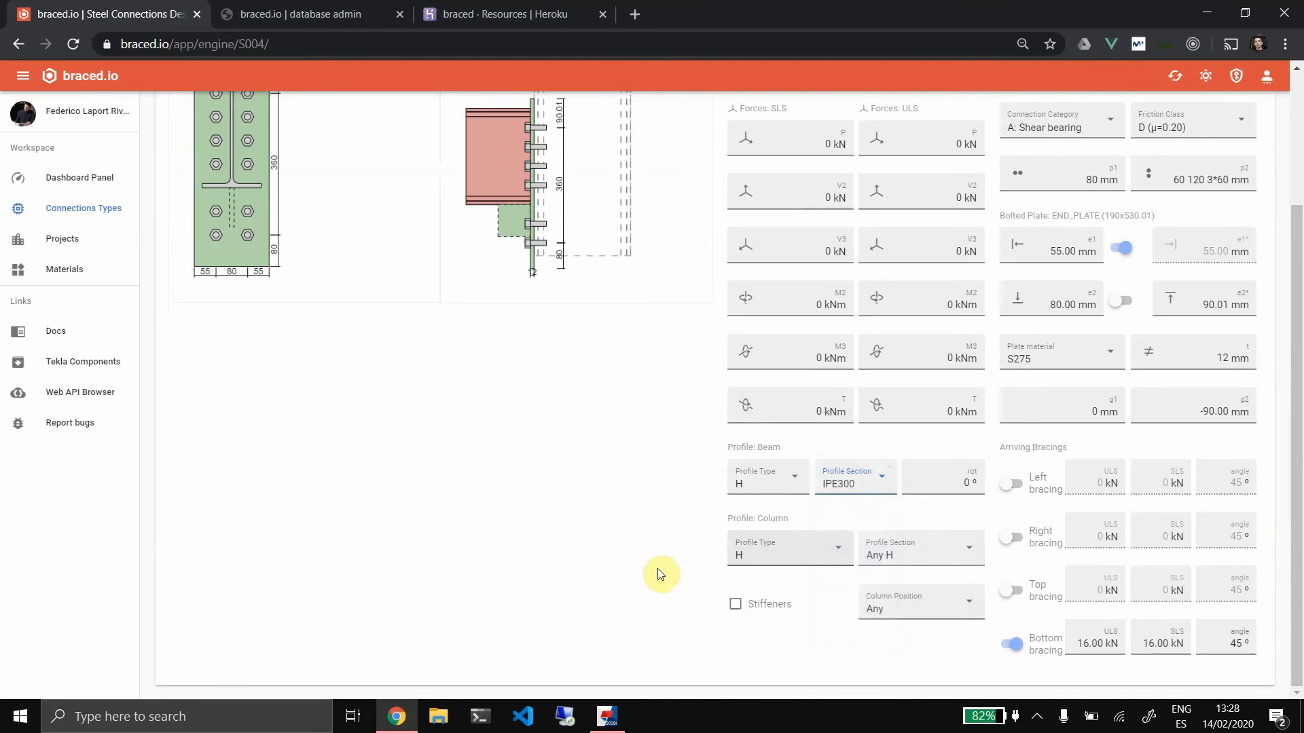
scroll(991, 366, up, 3)
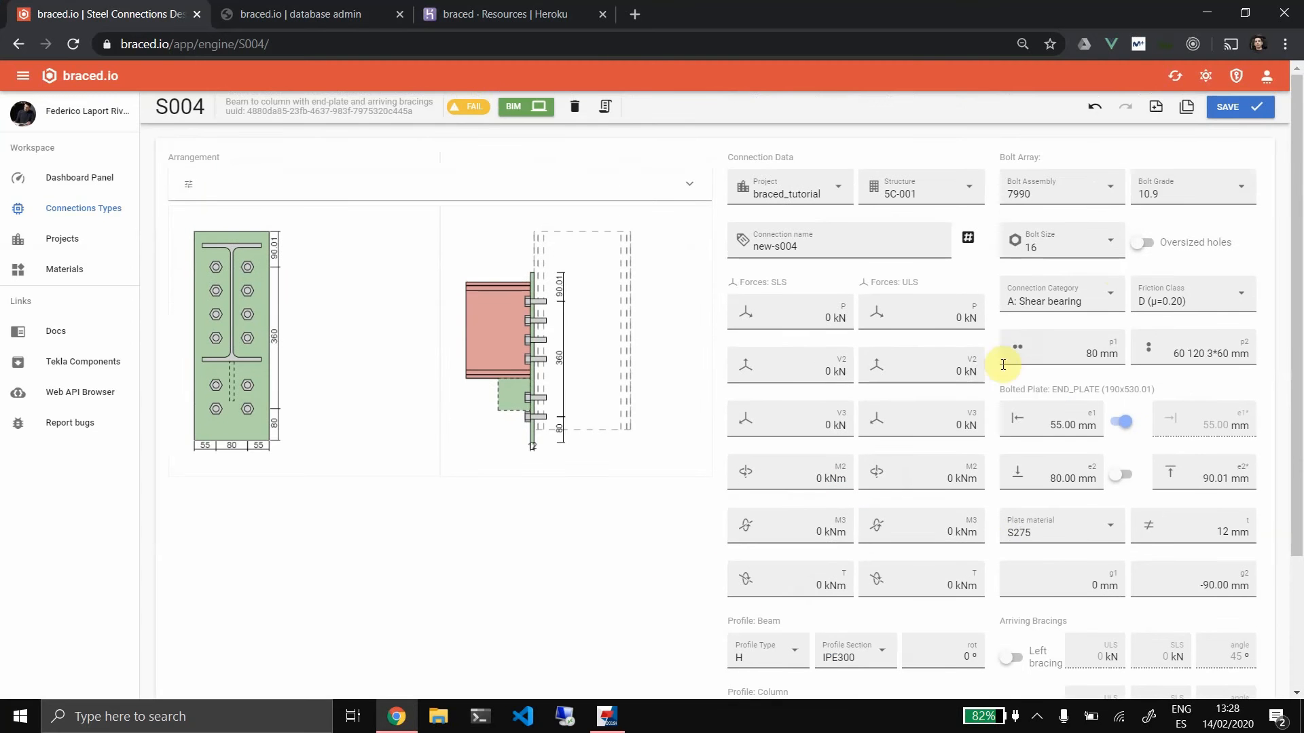
click(1220, 105)
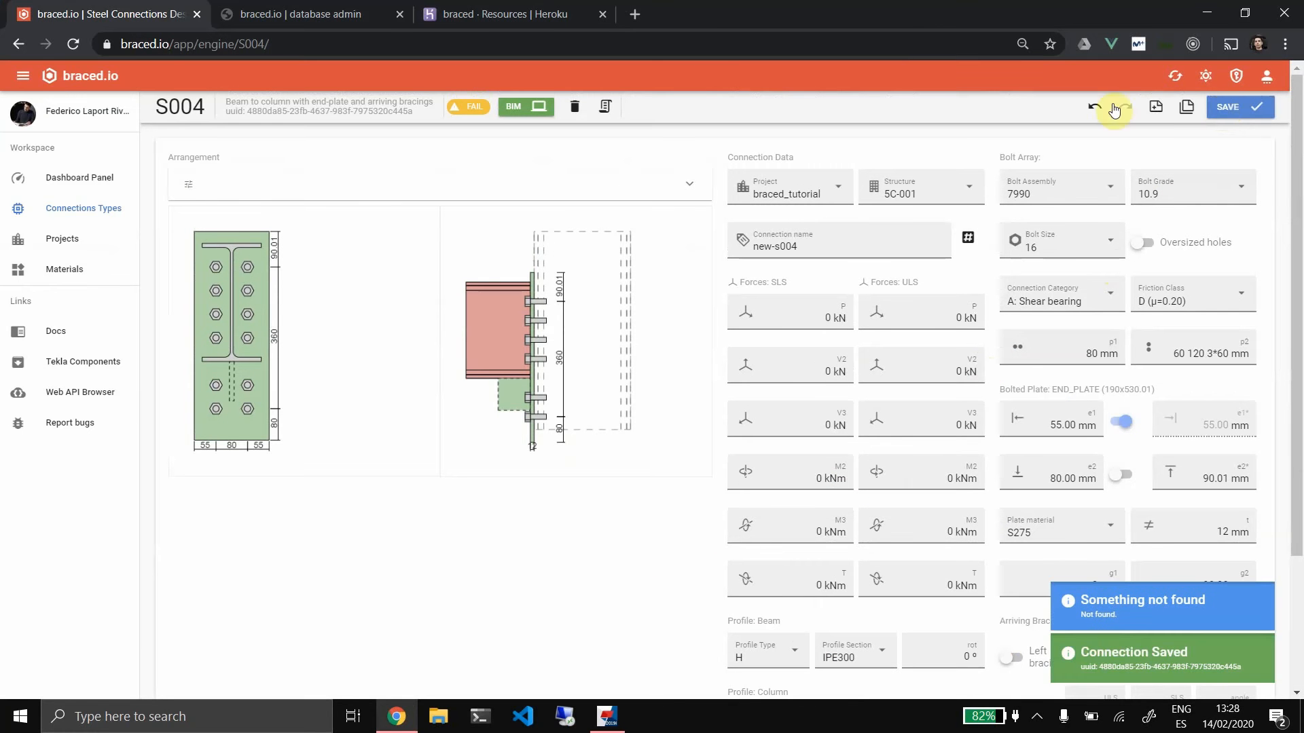
Switch to Tekla Structures, reopen the S004 component's settings at the joint and assign the new-s004 connection to the beam
click(607, 716)
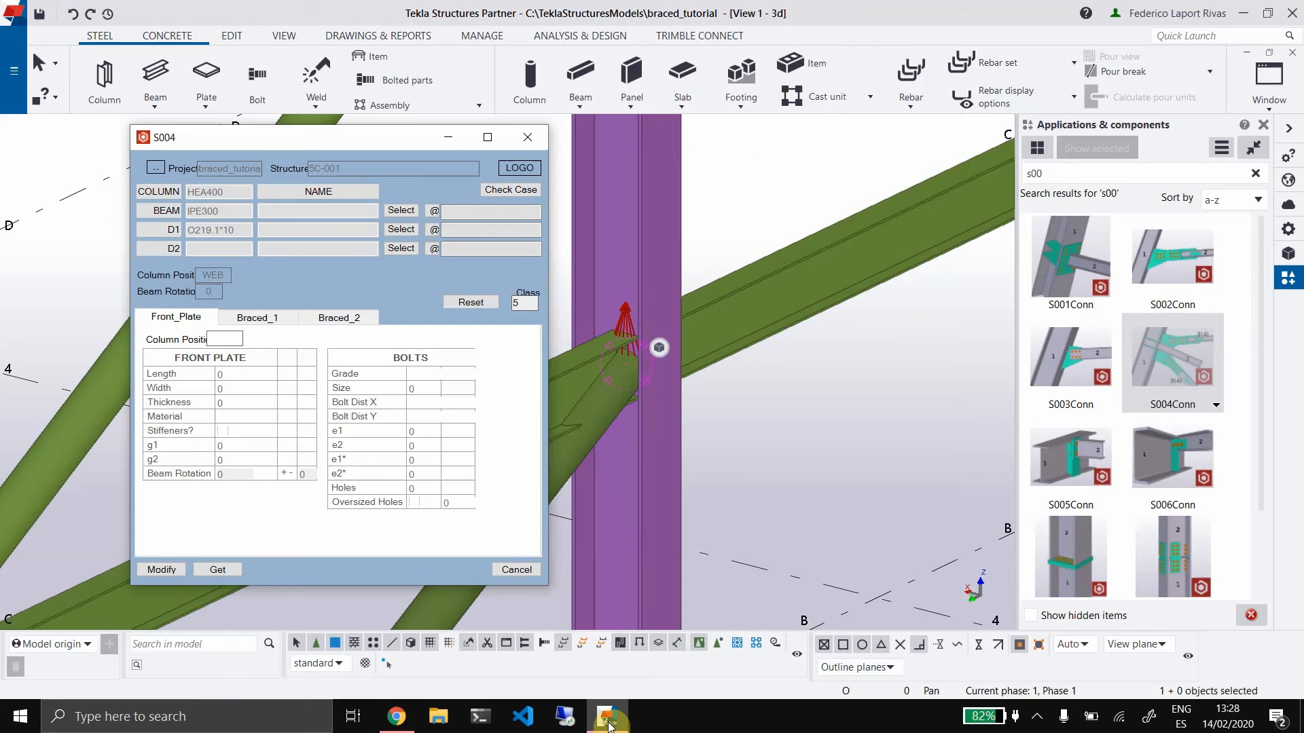
click(538, 148)
click(620, 324)
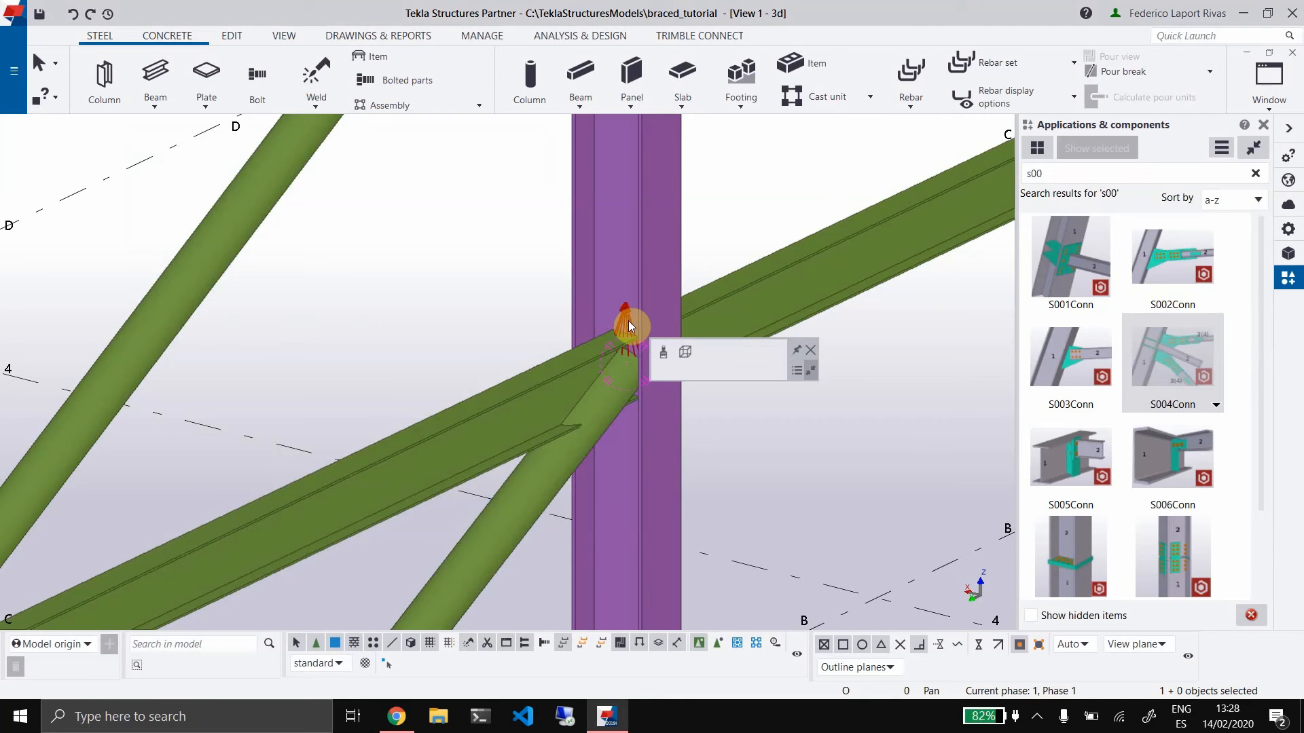
double_click(628, 326)
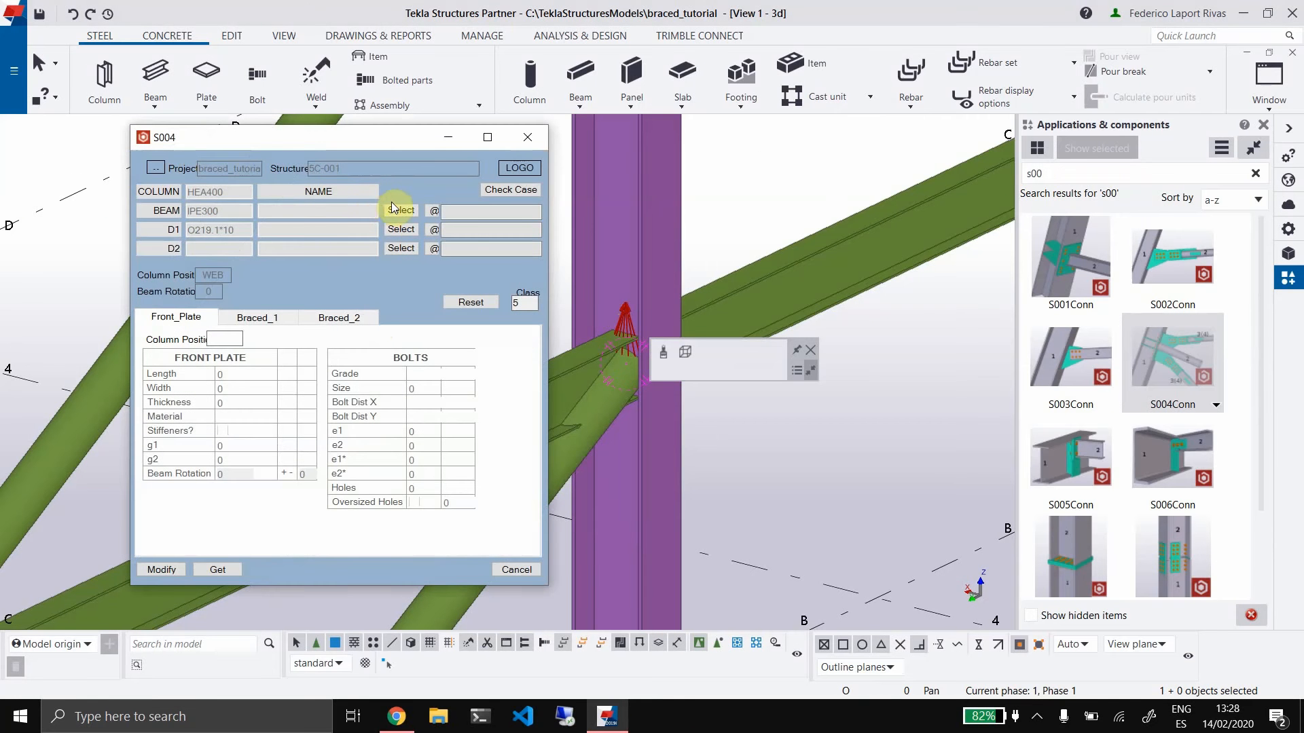
click(405, 212)
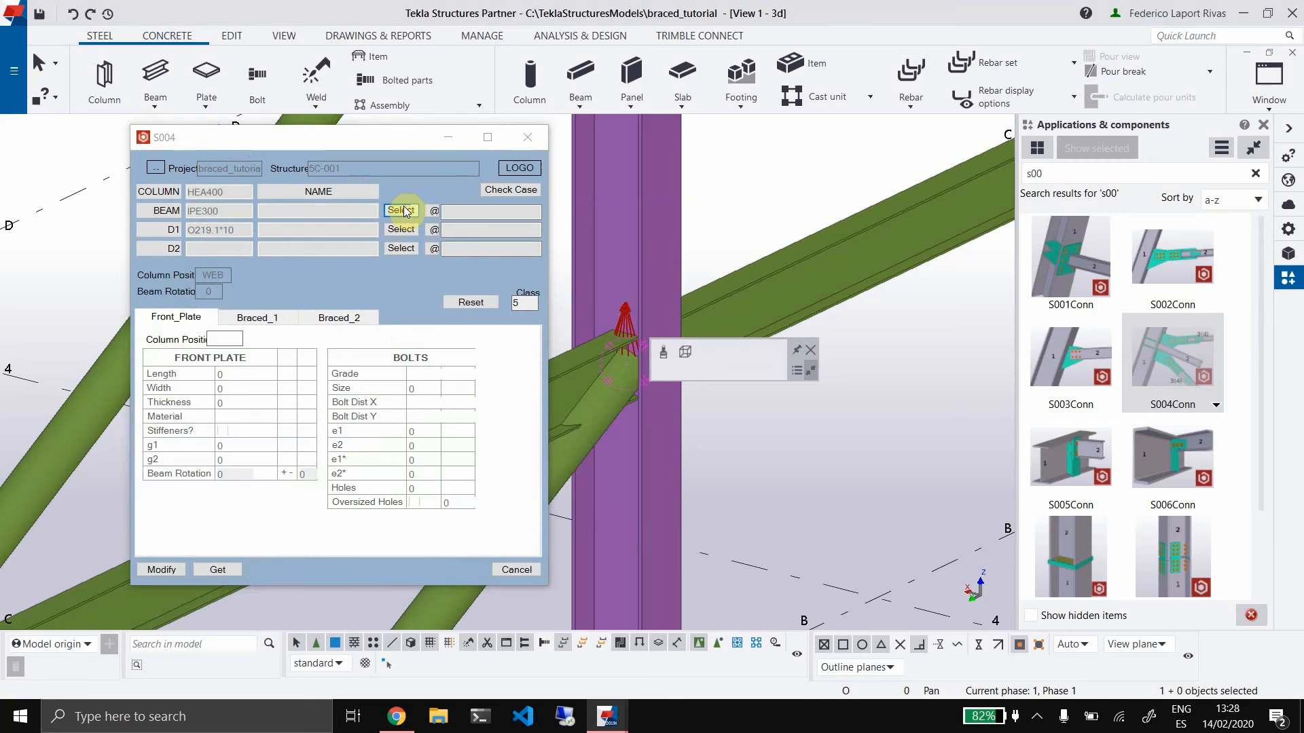
click(121, 395)
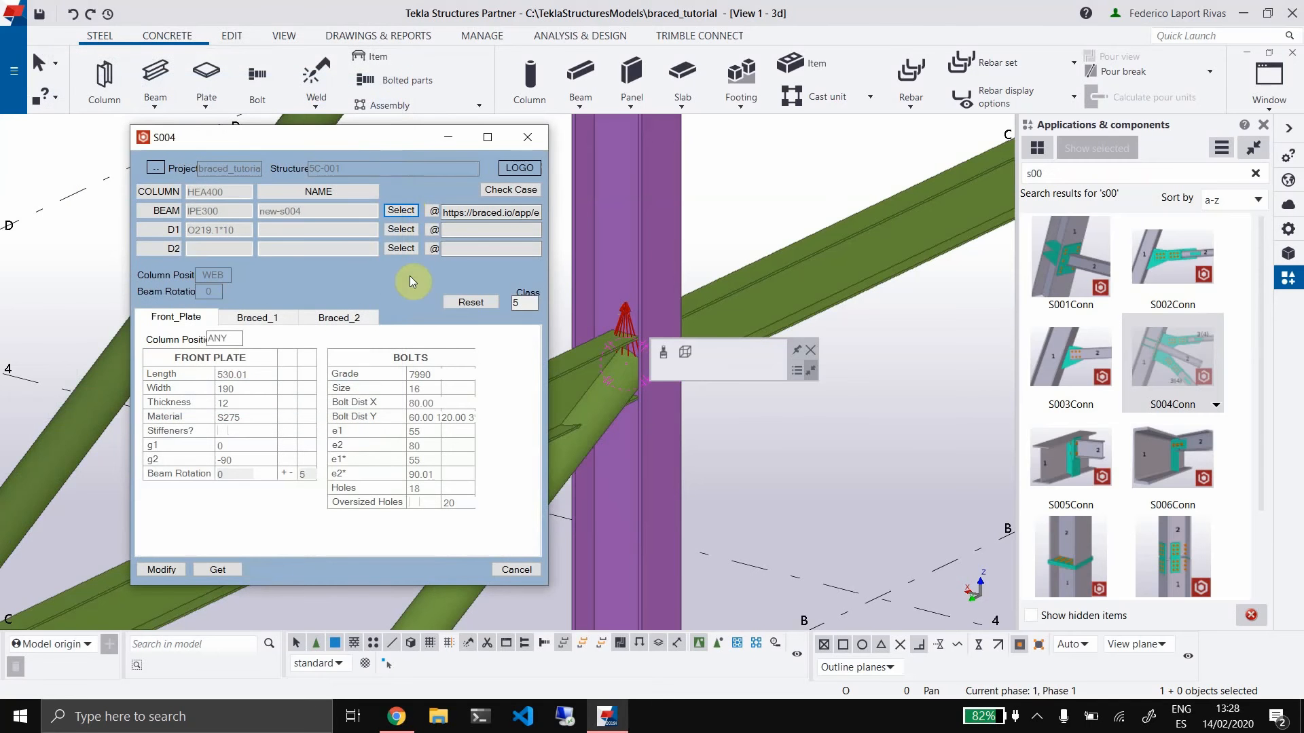
Assign the new-s002 connection to brace D1, apply the changes to the S004 component and close its settings
click(401, 229)
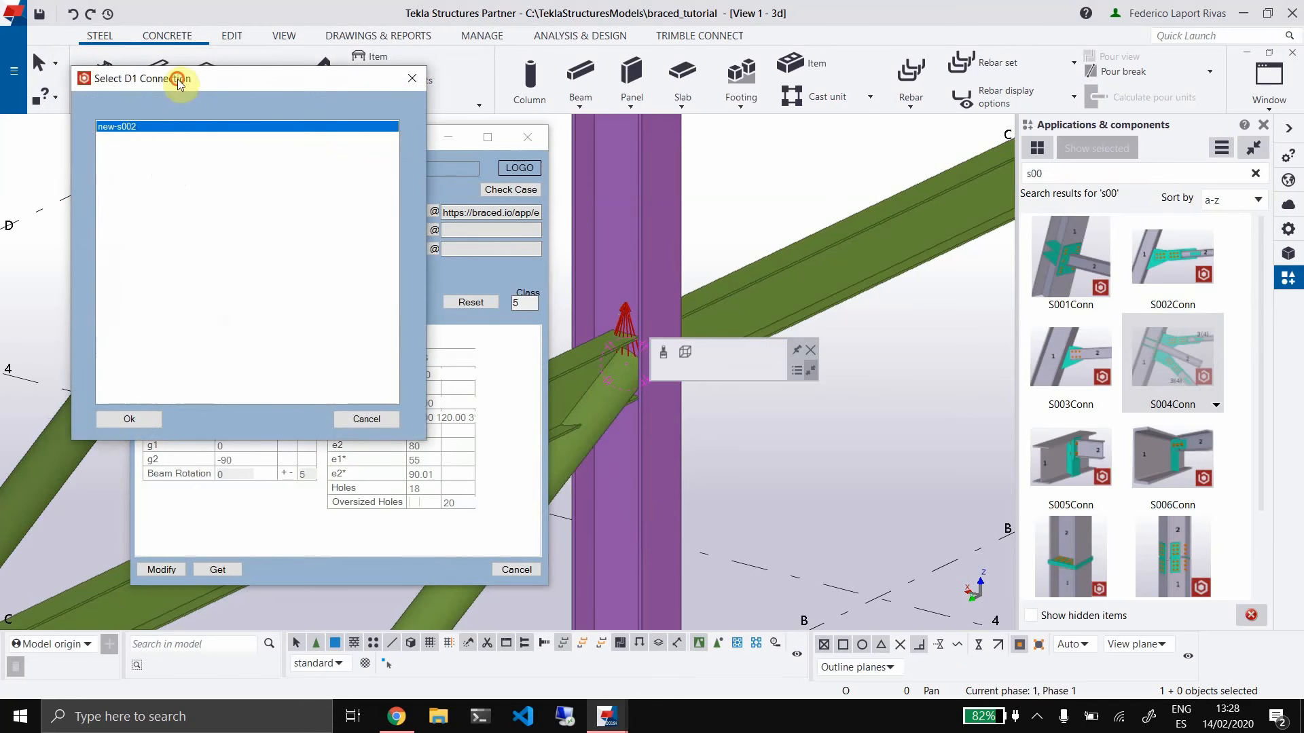
drag(179, 83, 620, 83)
click(569, 421)
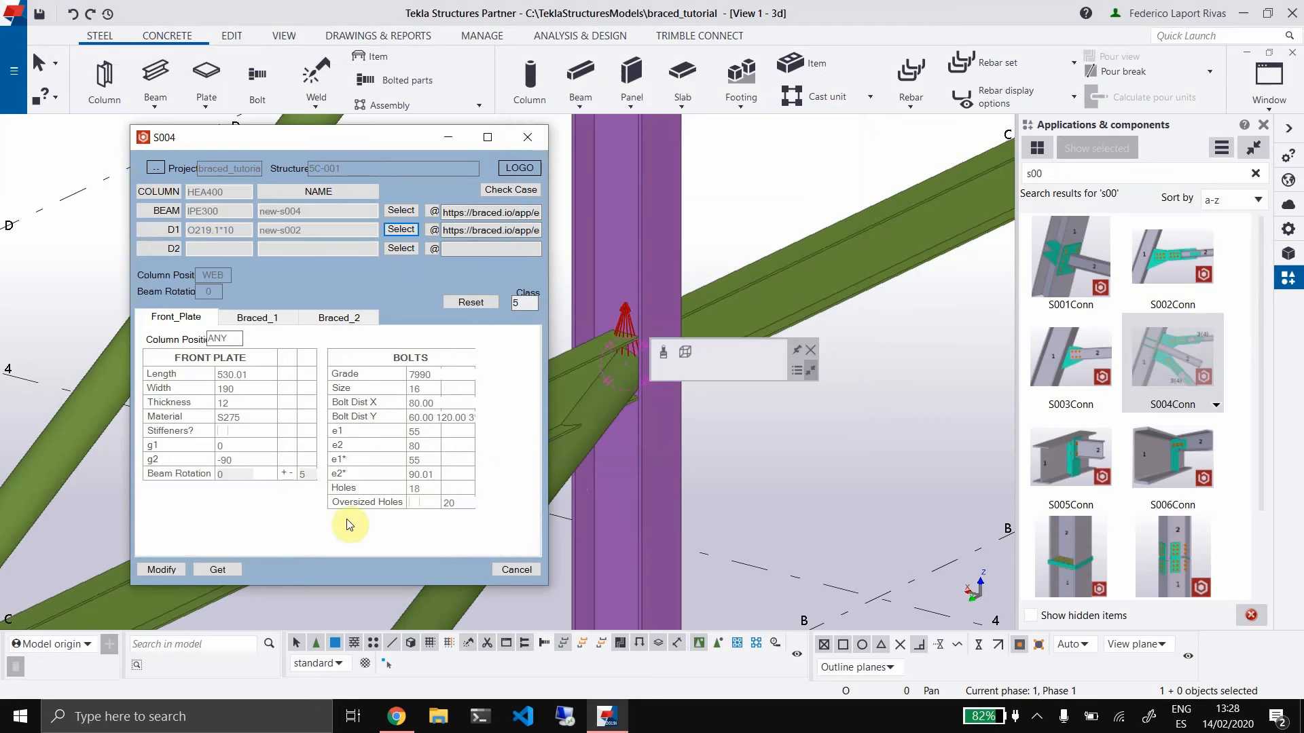
click(168, 572)
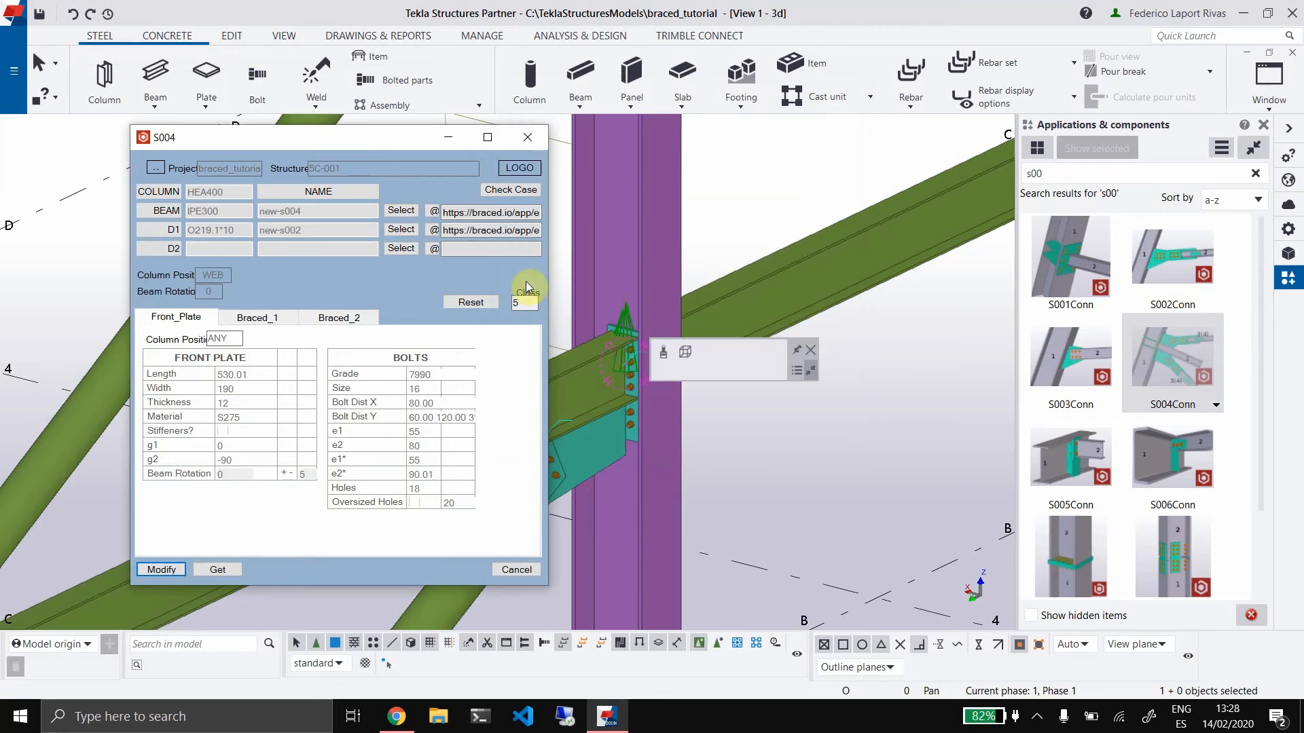
click(532, 140)
Delete the S004 component from the joint between the column, beam and lower pipe brace
scroll(611, 502, down, 2)
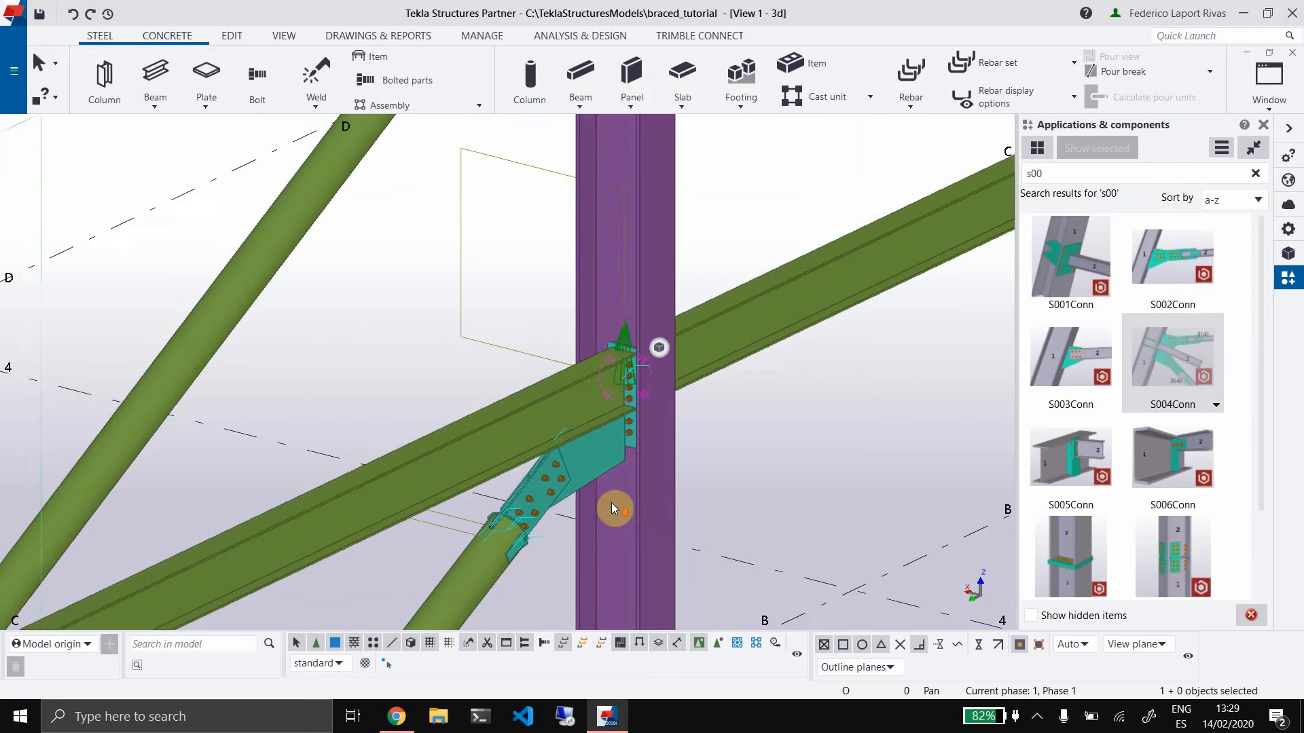
scroll(589, 425, up, 3)
scroll(622, 454, up, 1)
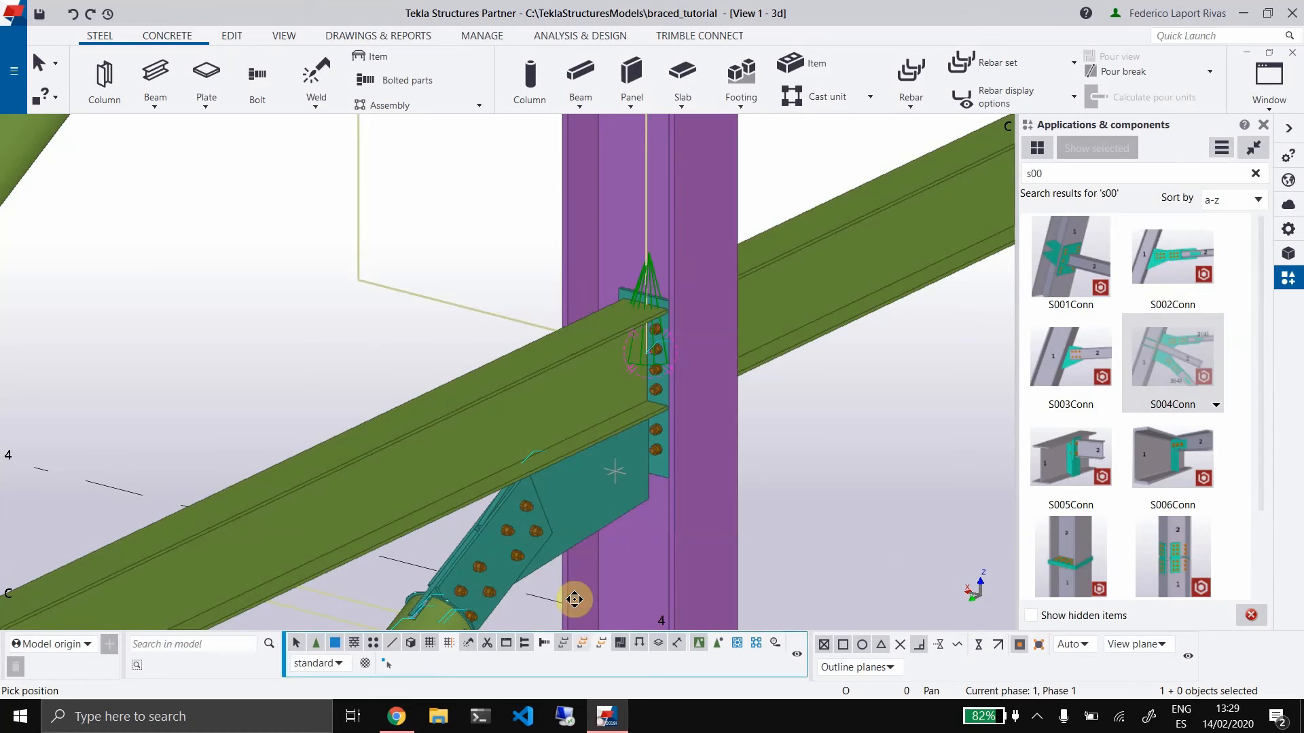
click(668, 367)
ctrl+middle_drag(628, 539, 653, 323)
key(Delete)
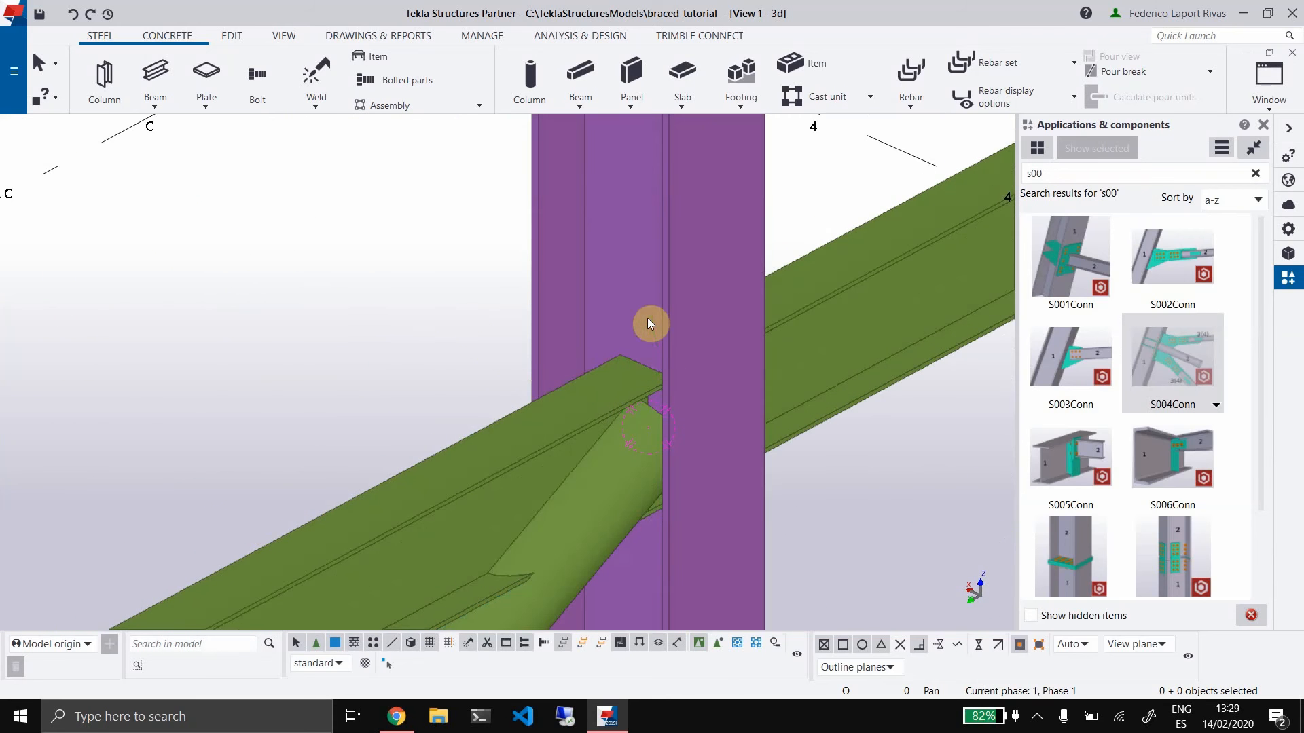
Apply S004Conn with the column as main part and the beam and lower pipe brace as secondary parts
click(1219, 361)
click(722, 246)
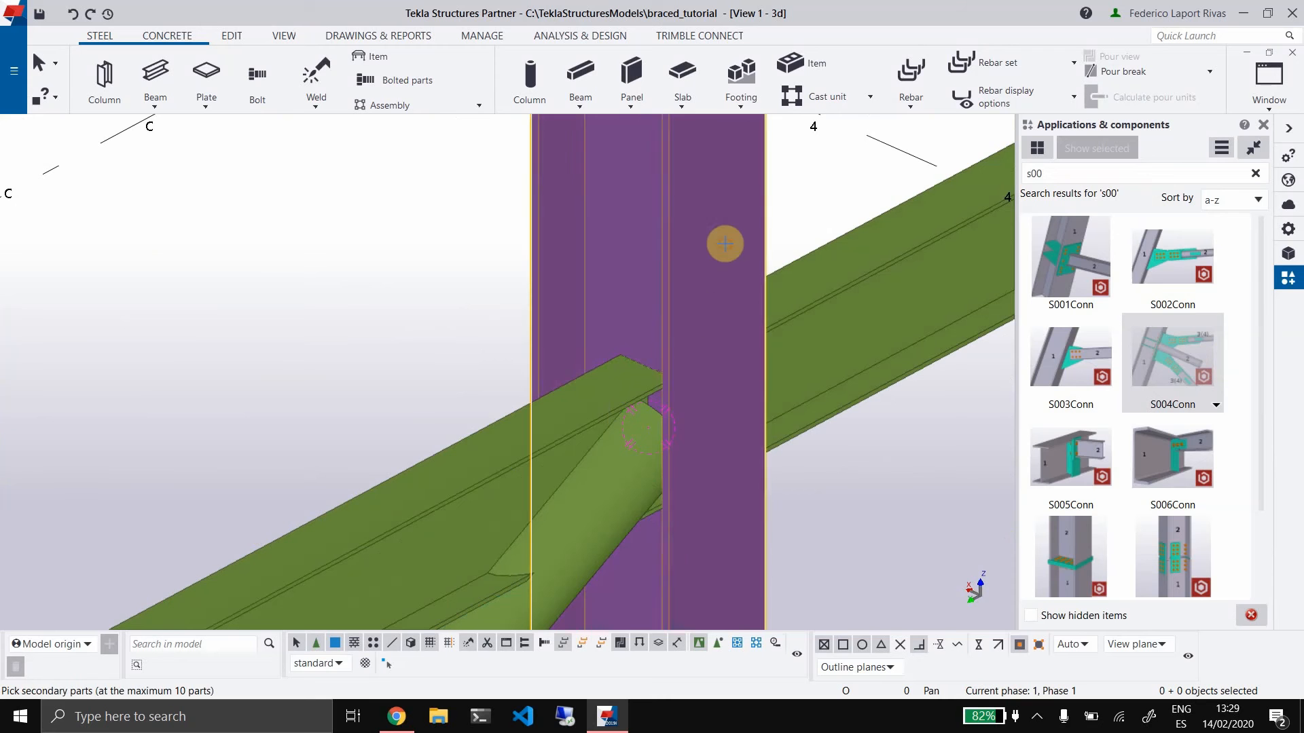
click(561, 431)
click(594, 520)
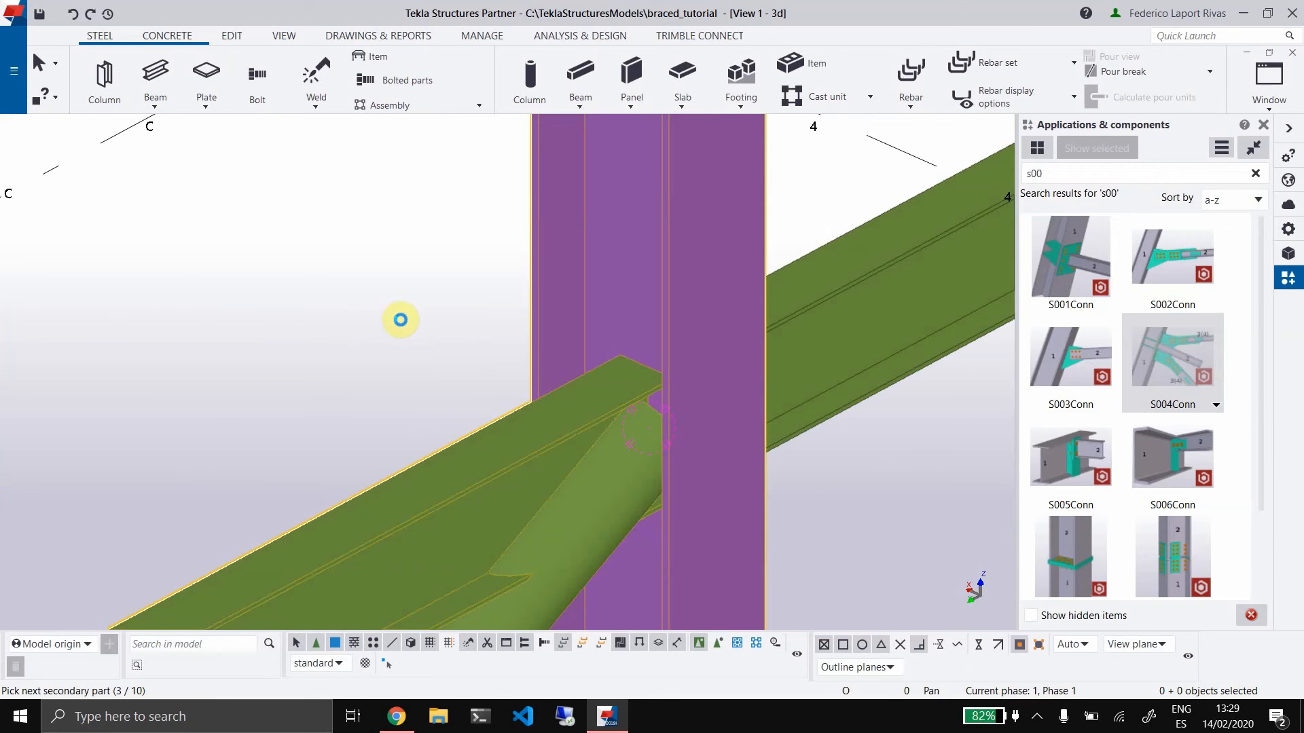
scroll(407, 302, down, 4)
middle_drag(482, 332, 545, 425)
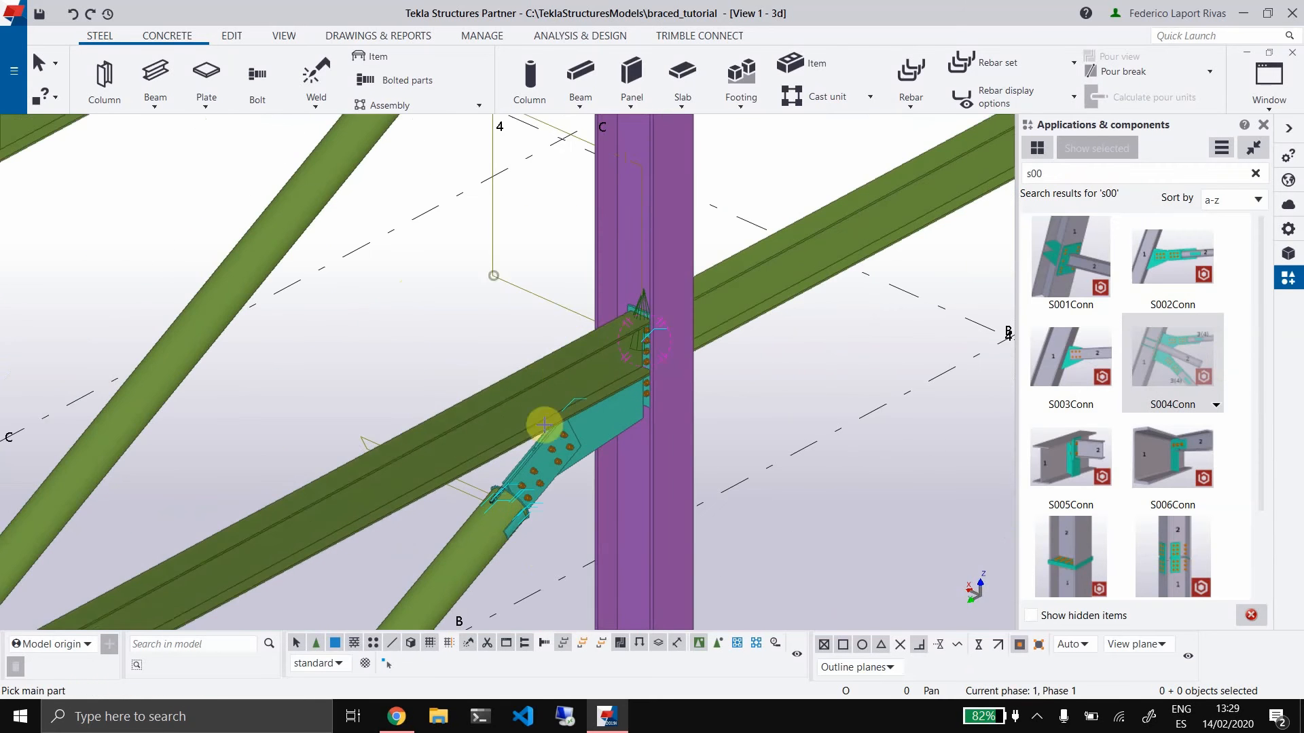
Switch to braced.io and open the end plate's e2 edge distance for editing in the S004 connection
click(396, 717)
scroll(580, 326, down, 3)
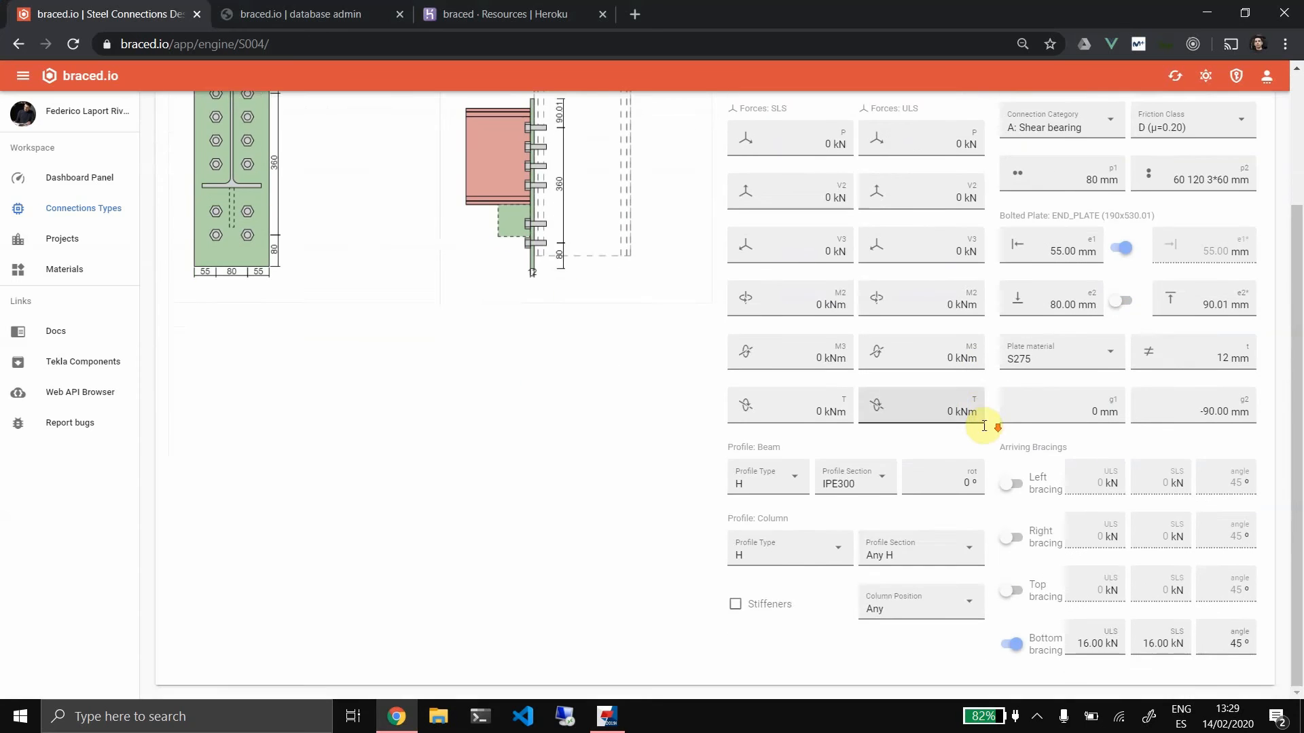
scroll(992, 408, up, 3)
scroll(1007, 381, down, 3)
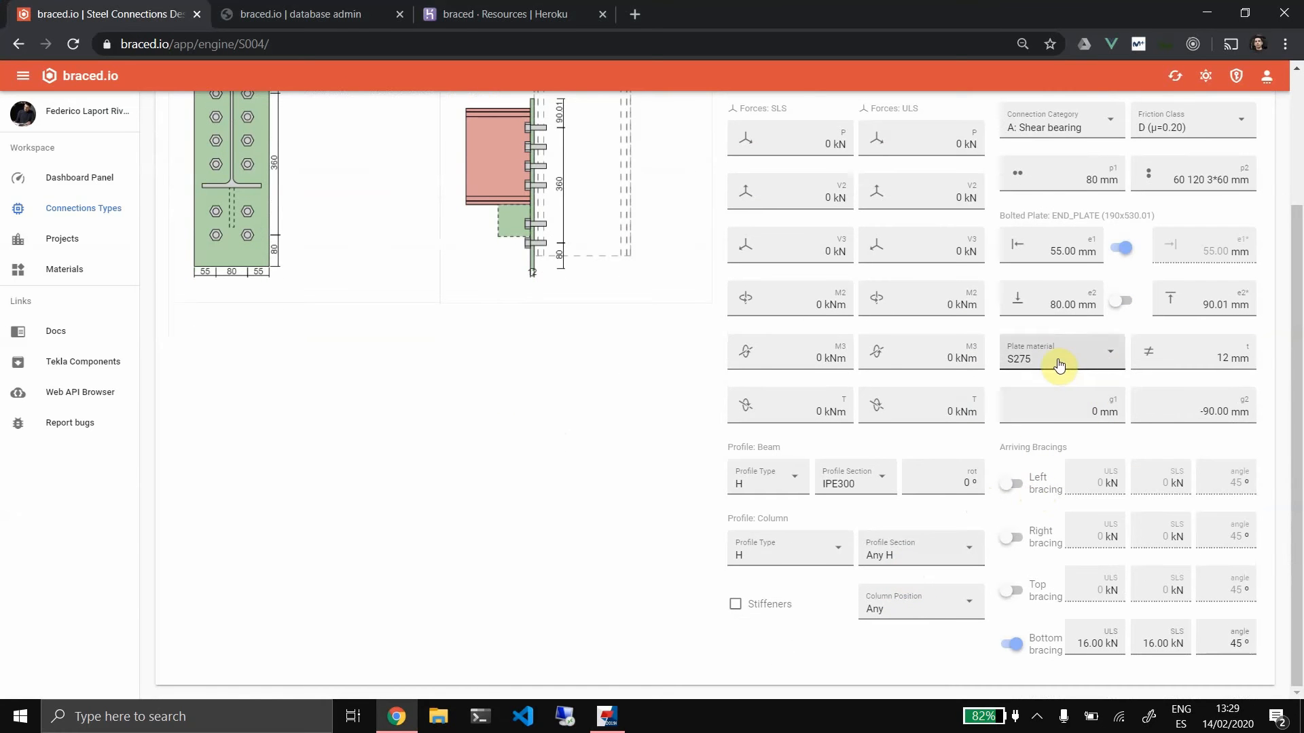
click(1071, 305)
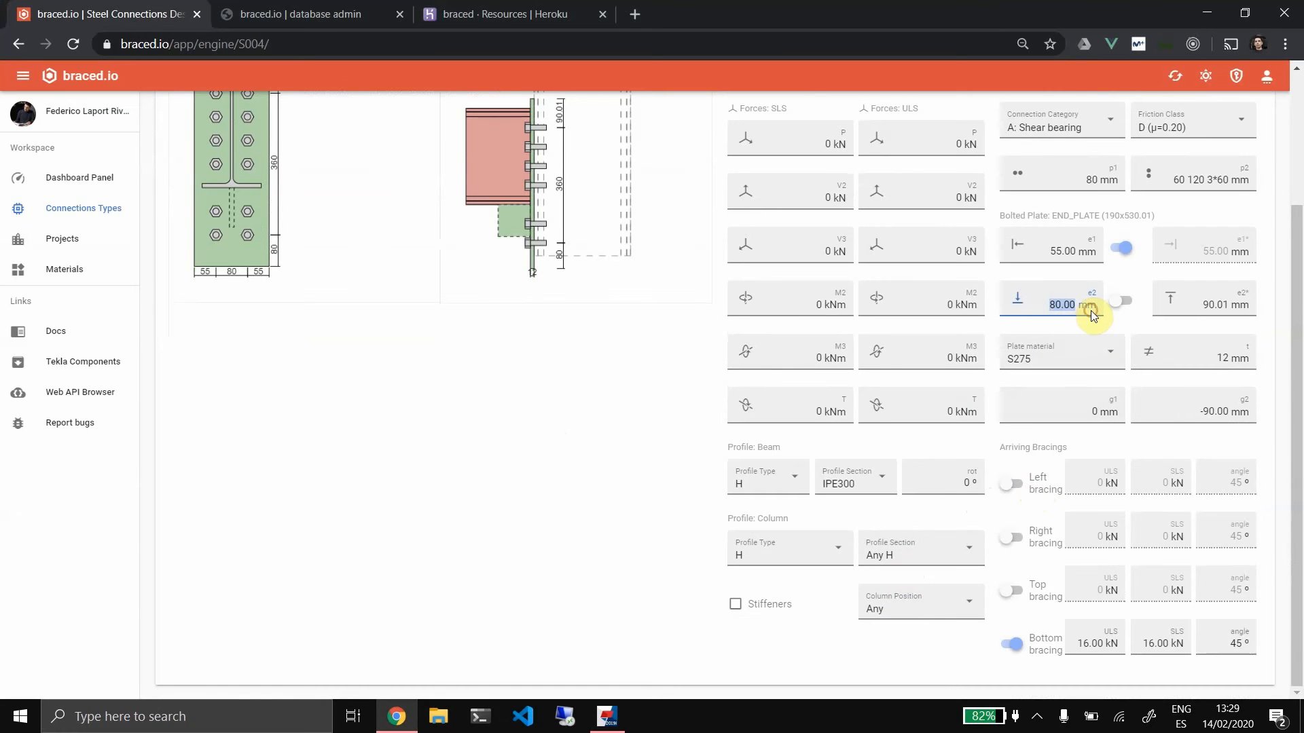
Set the end plate's e2 edge distance to 120 mm and save the S004 connection
text(120)
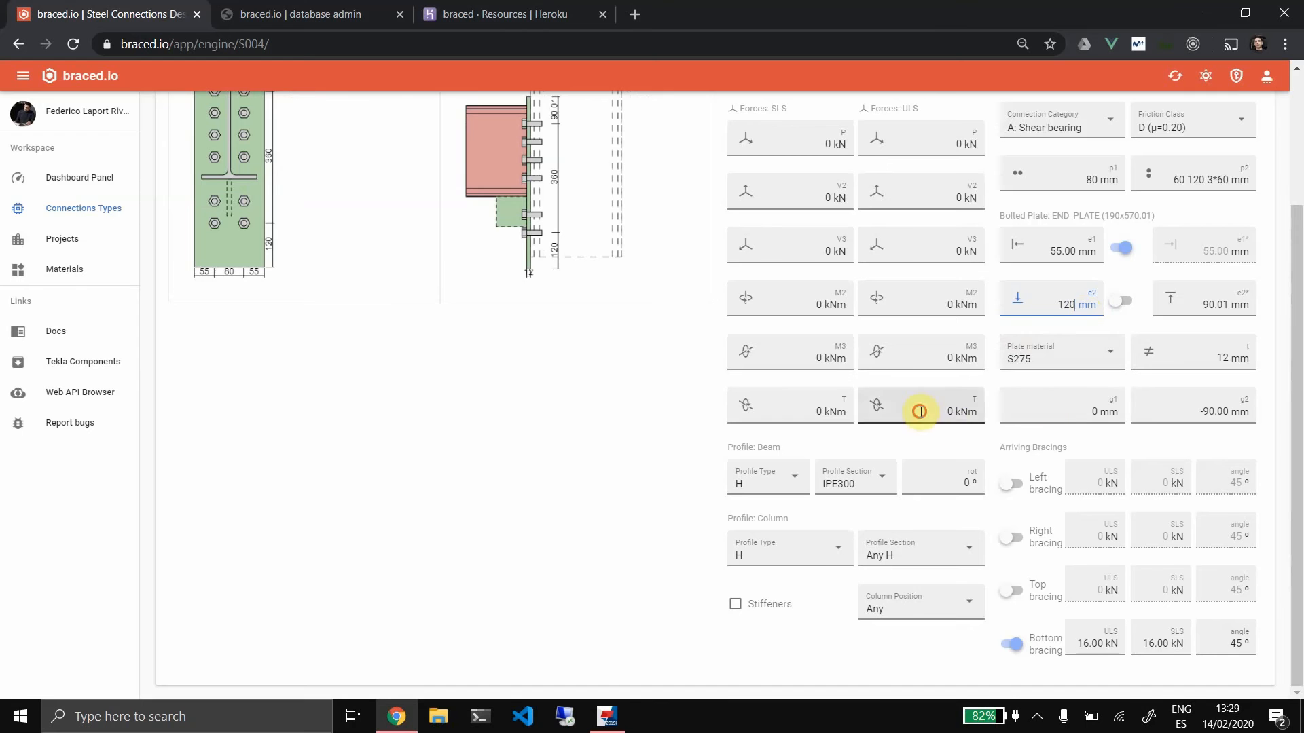
click(919, 411)
scroll(984, 343, up, 3)
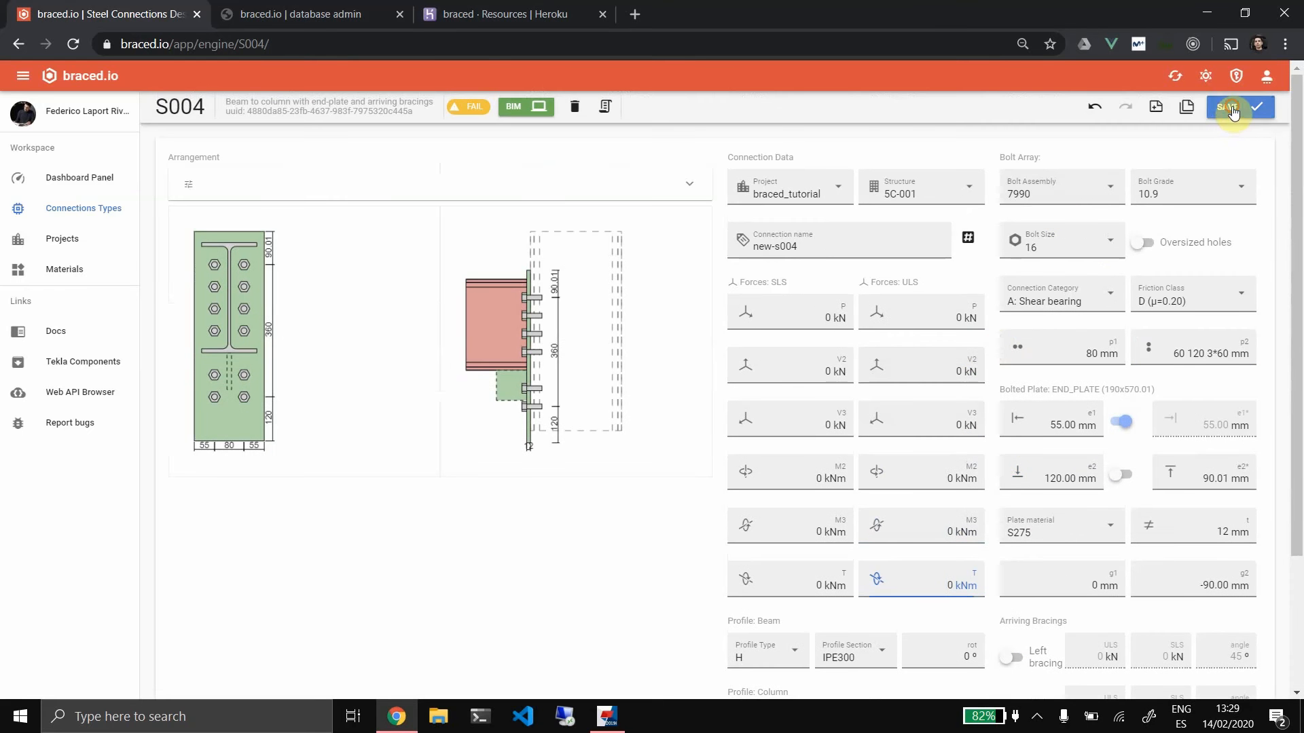
click(1232, 109)
Switch to Tekla Structures, reload the new-s004 beam case in the placed S004 connection and apply the modification to the model
click(606, 717)
click(641, 288)
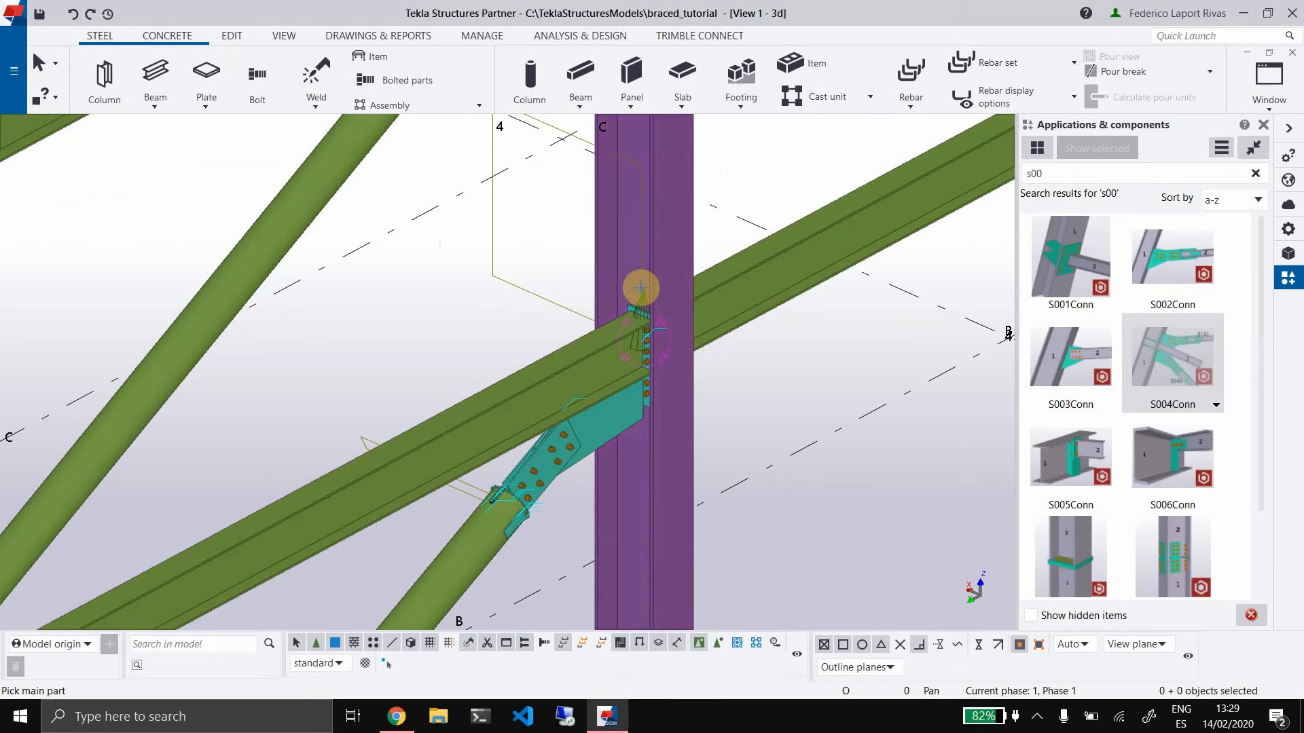
click(641, 300)
double_click(645, 301)
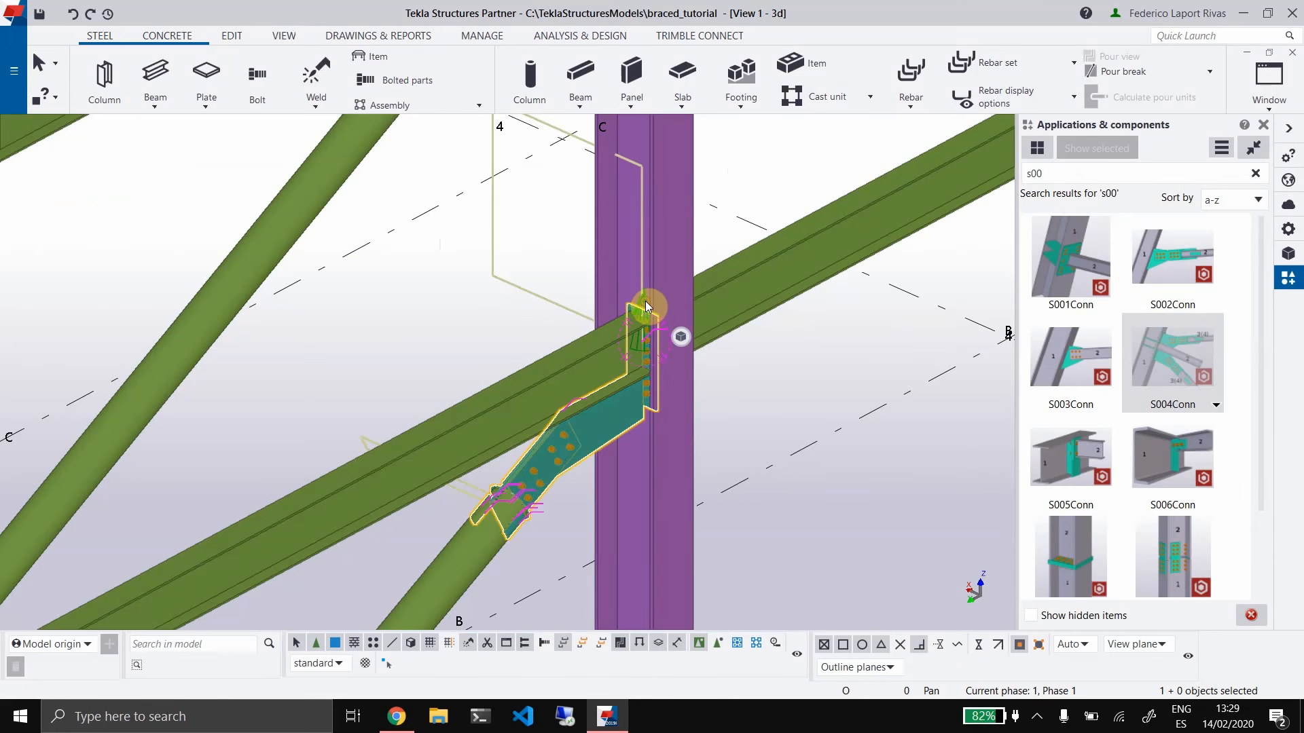
click(401, 211)
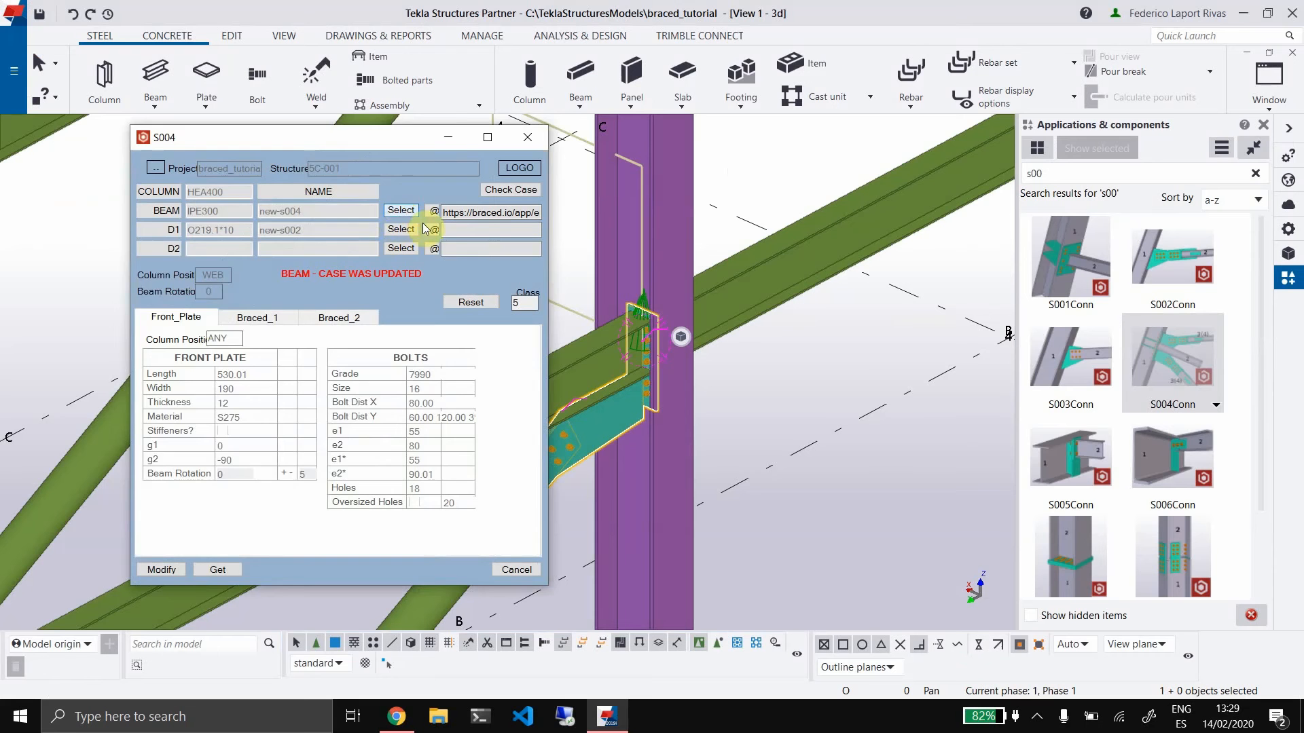
click(423, 228)
click(173, 464)
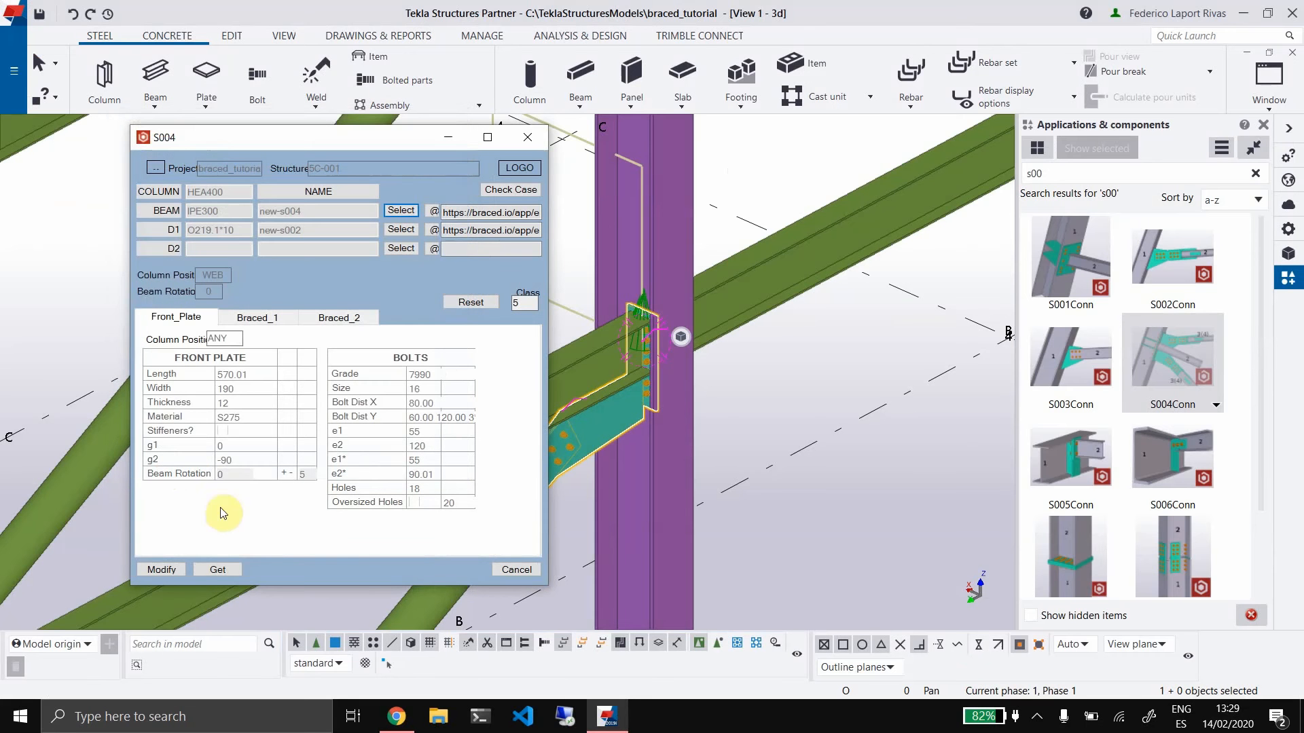
click(163, 569)
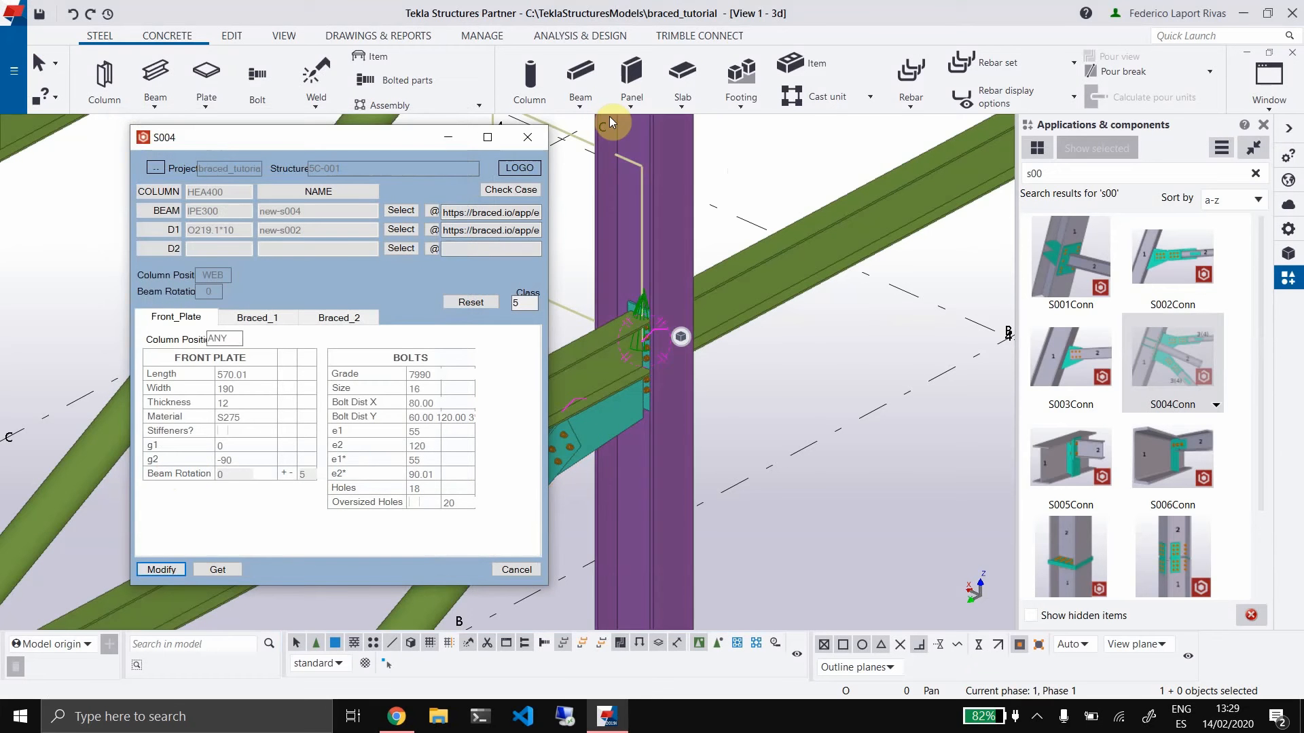
click(527, 136)
scroll(630, 401, up, 3)
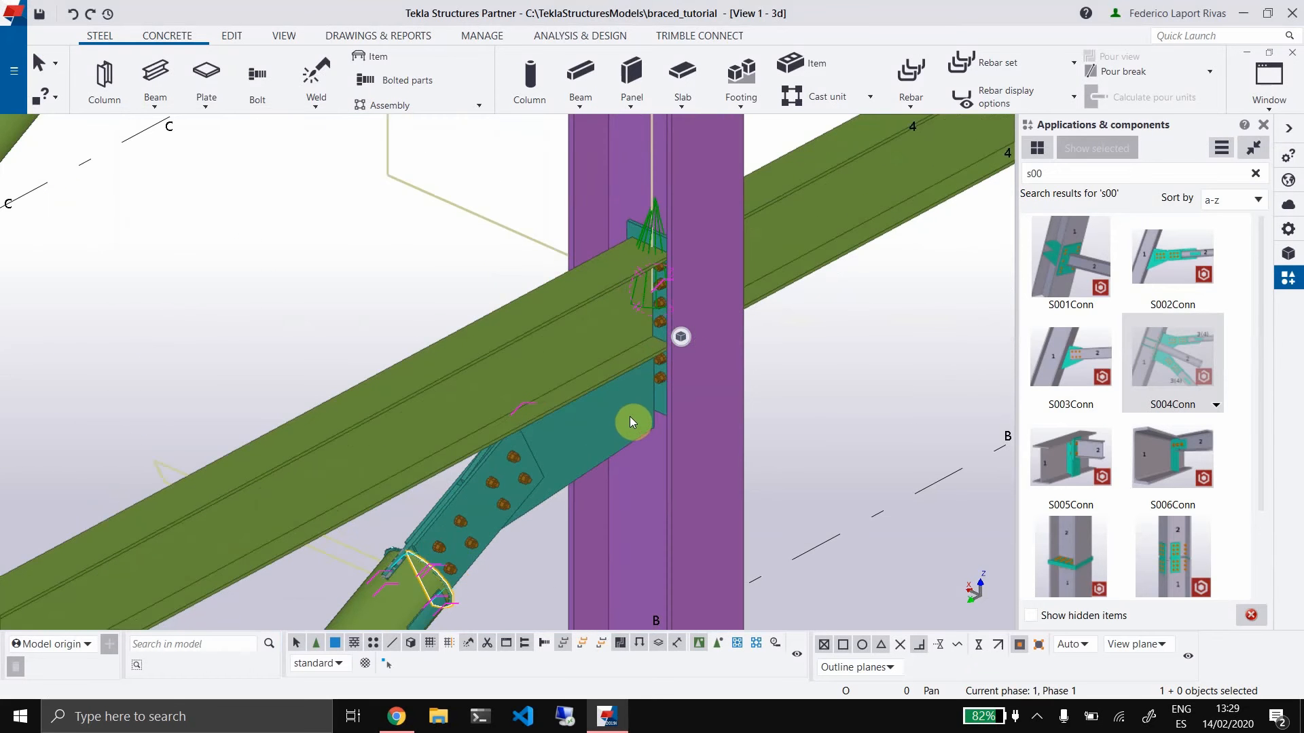
Return to the braced.io S004 page, set the end plate's e2 edge distance to 180 mm and save the connection
click(620, 709)
click(1103, 478)
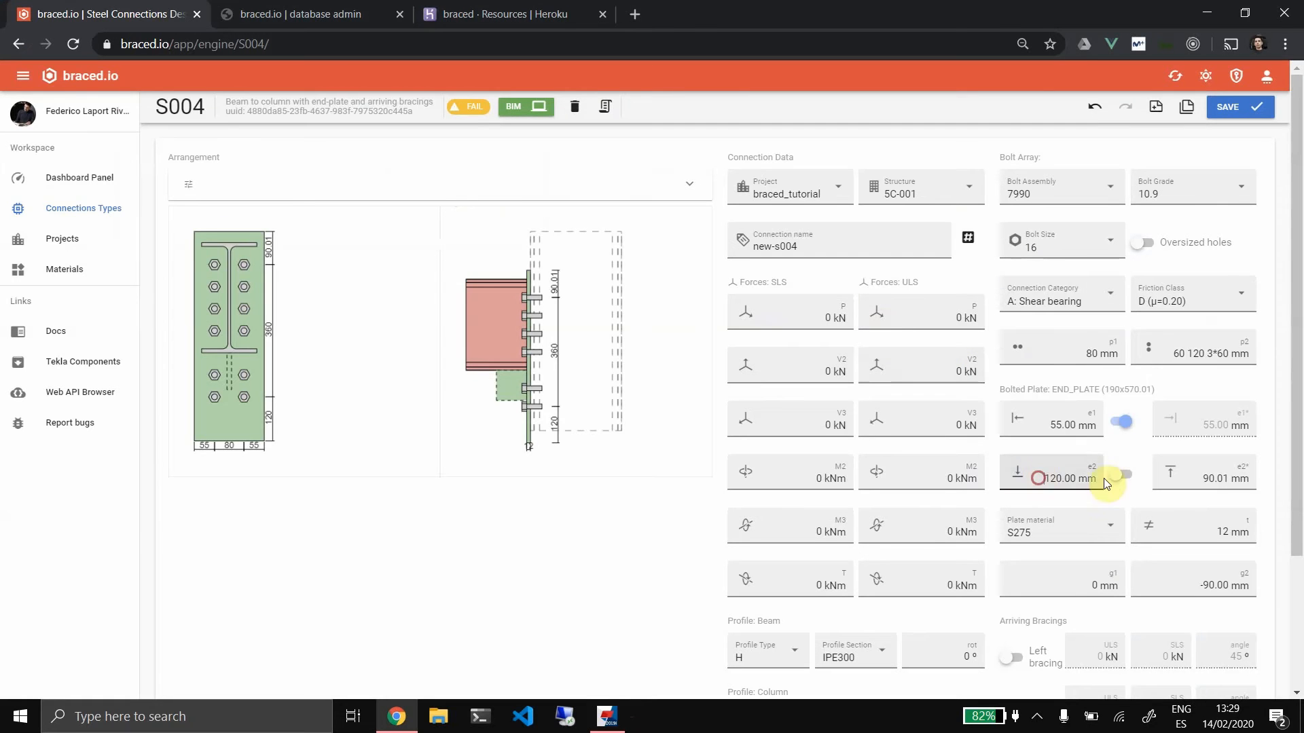
double_click(1103, 478)
text(180)
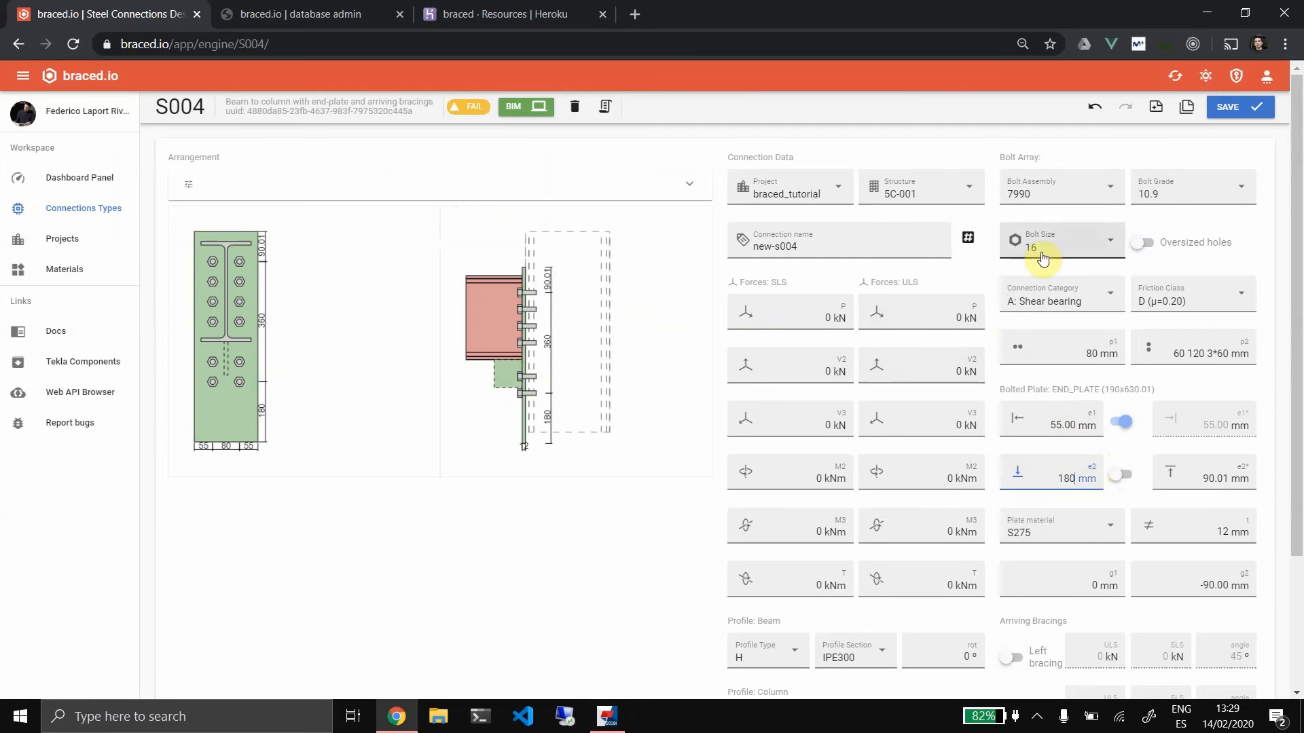
click(1228, 108)
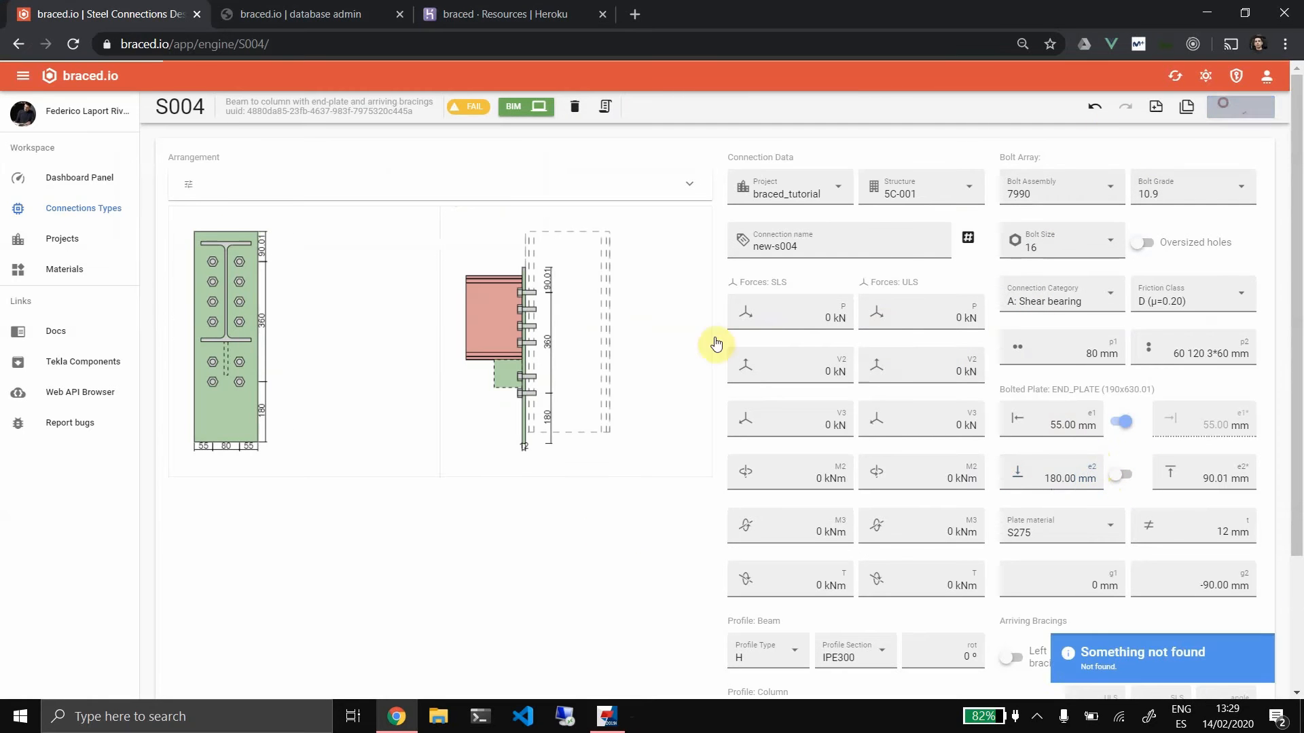
Back in Tekla Structures, reselect the new-s004 case for the beam in the placed S004 connection and modify the model with it
click(607, 717)
click(654, 221)
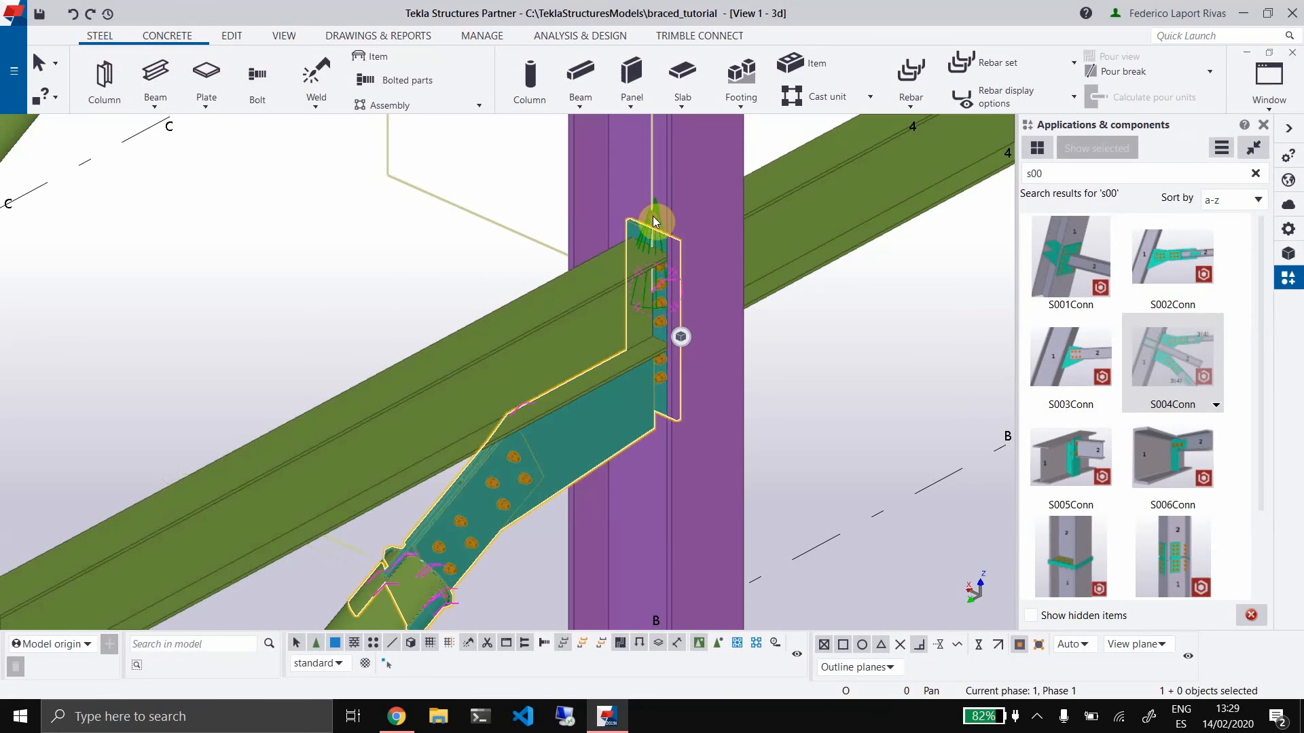
double_click(653, 221)
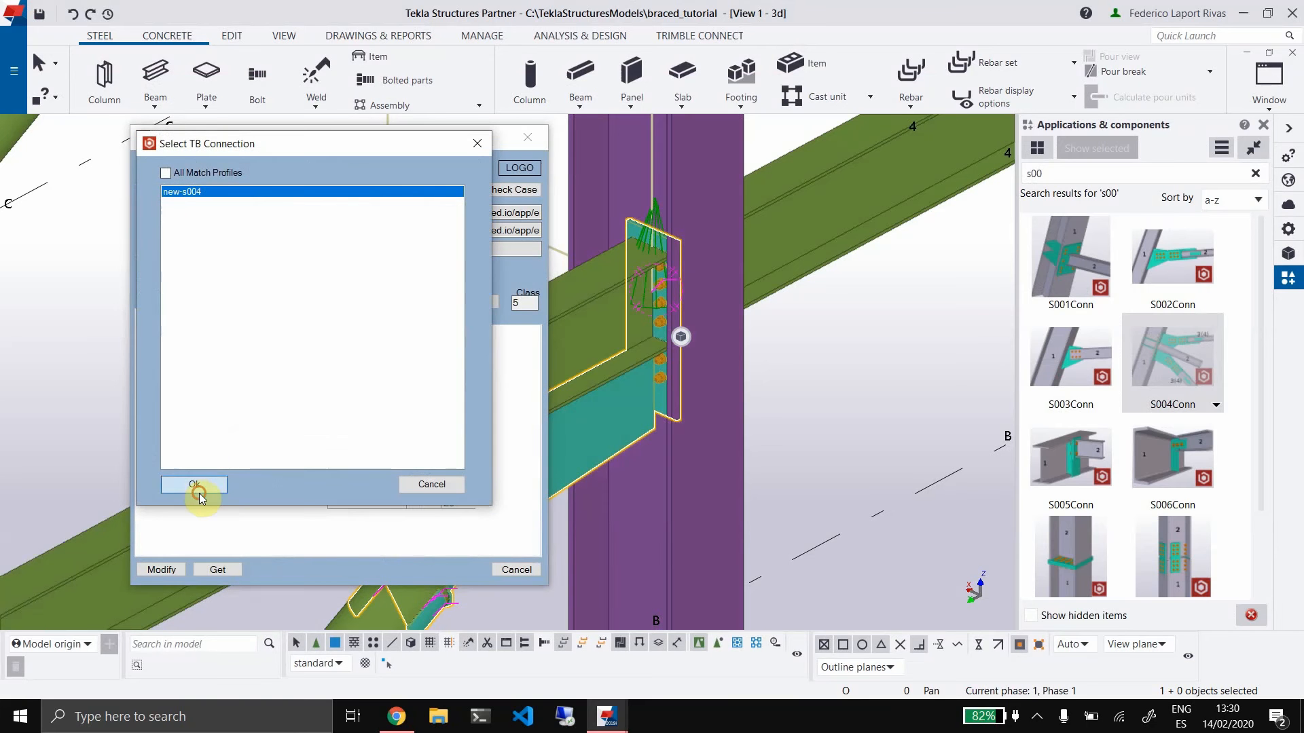
click(197, 490)
click(161, 568)
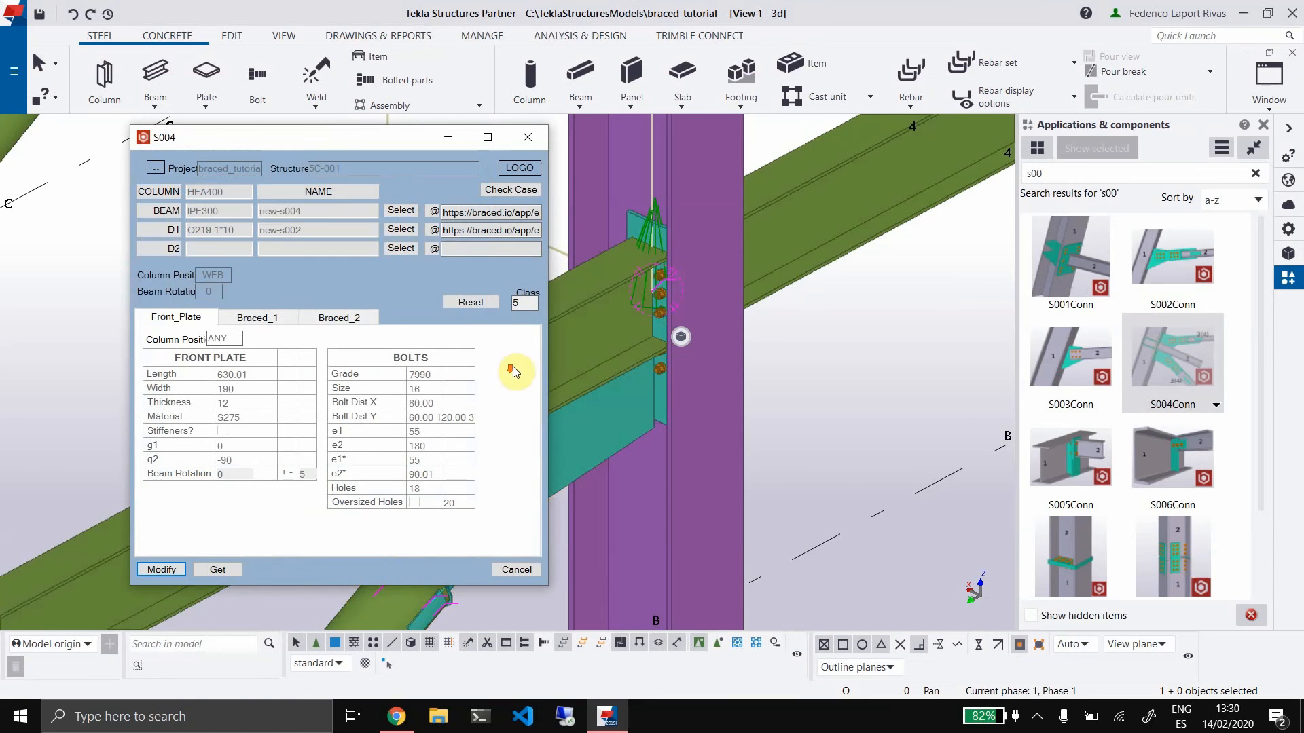
click(533, 136)
scroll(574, 302, down, 5)
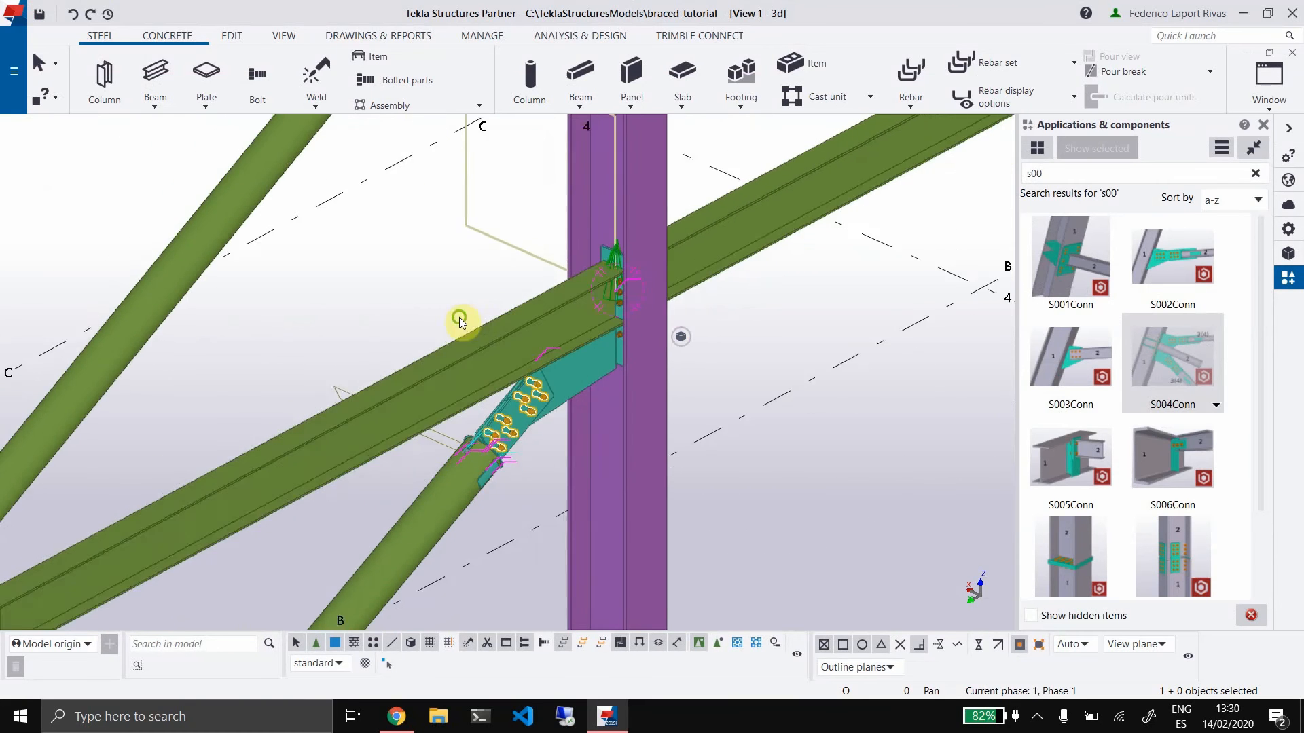
Apply S004Conn at the top joint of column A-5, picking the column, its top beam and the diagonal brace below it
middle_drag(459, 320, 570, 510)
scroll(564, 453, down, 5)
scroll(611, 379, up, 3)
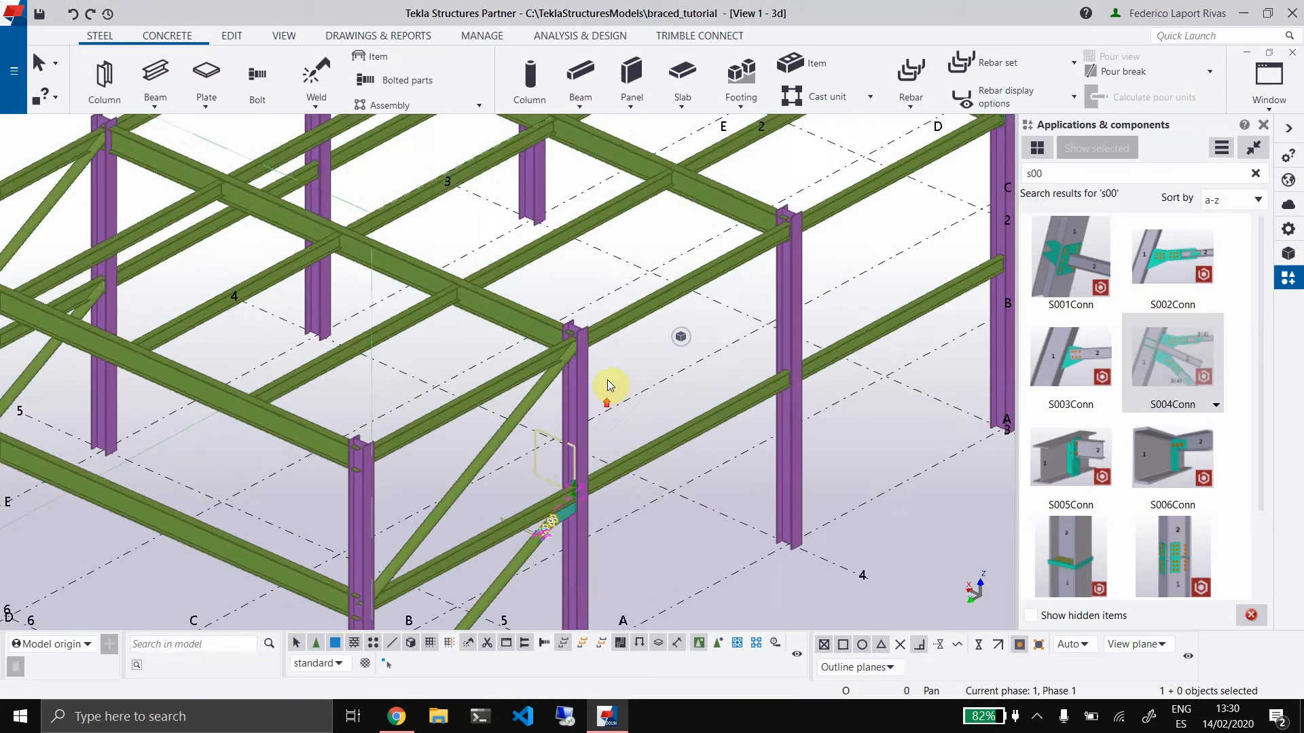
click(1146, 367)
click(564, 376)
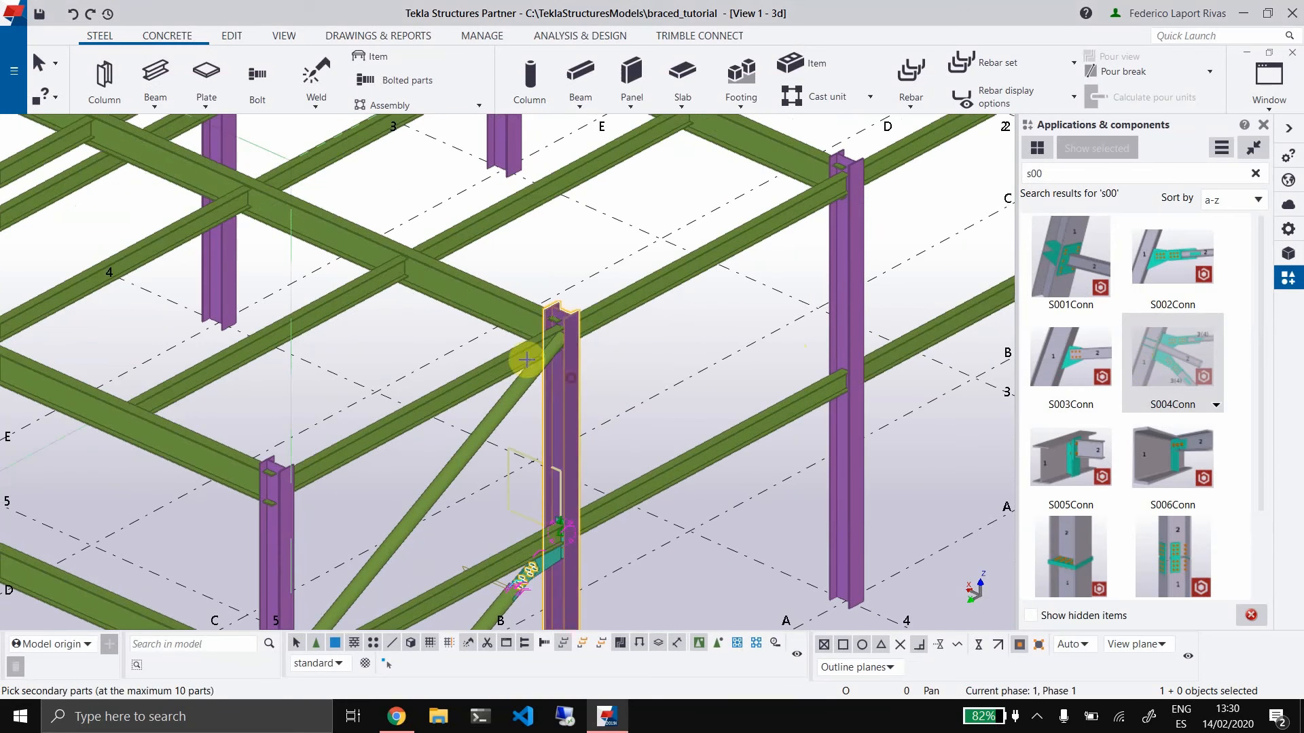
click(512, 376)
click(514, 406)
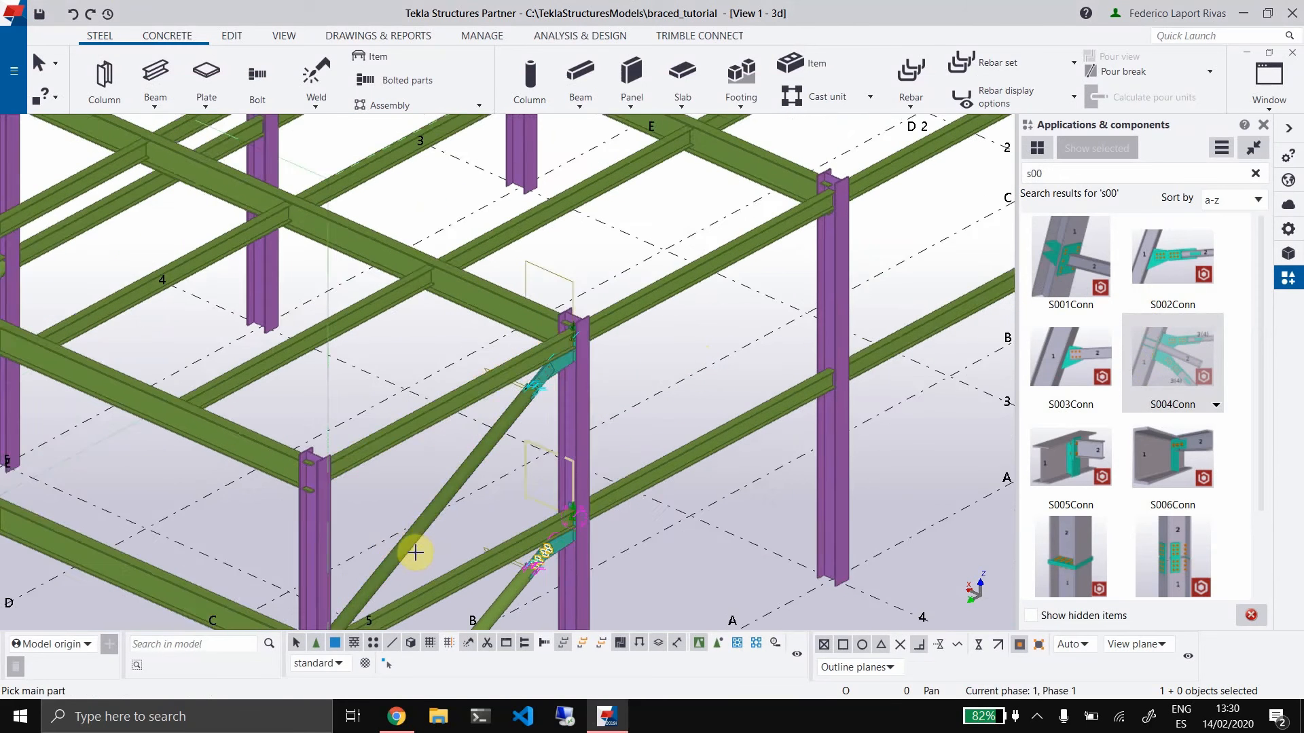
Apply S004Conn at the top joint of column E-5, picking the column, its top beam and the upper diagonal brace
middle_drag(414, 552, 731, 428)
scroll(381, 501, down, 2)
middle_drag(382, 501, 462, 648)
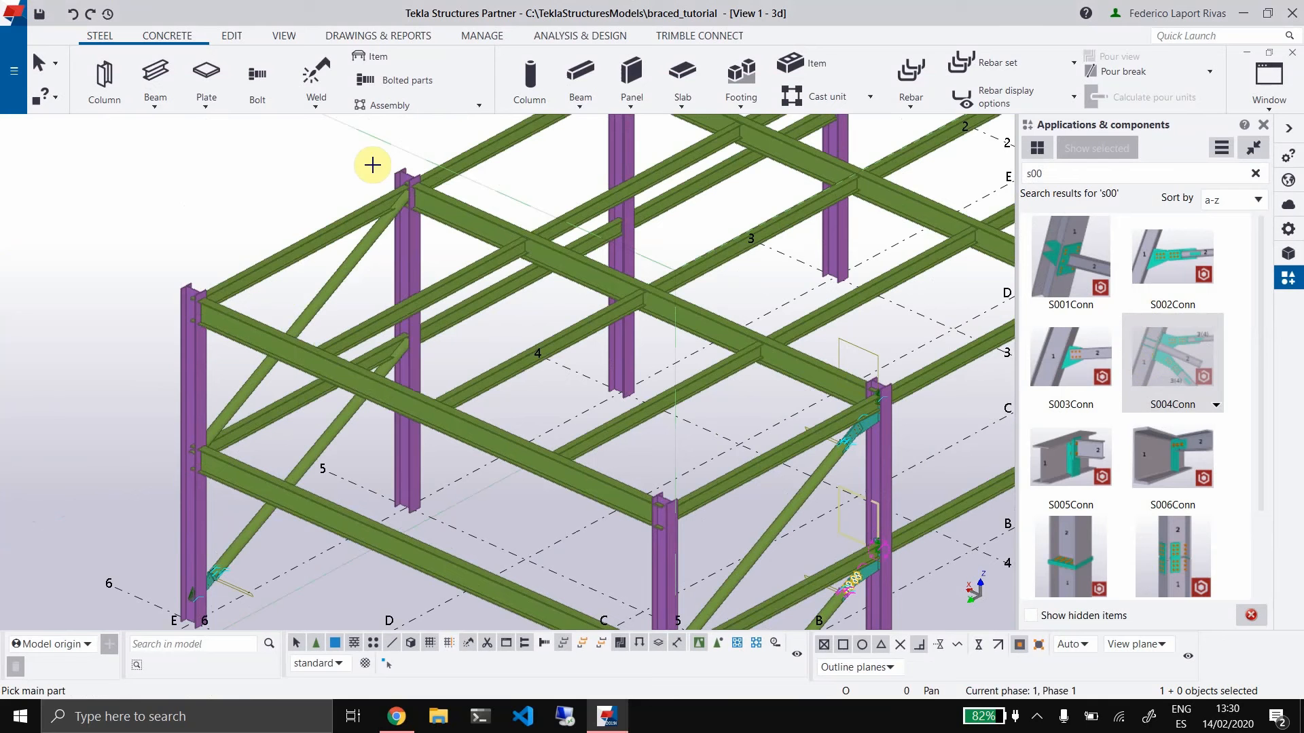
click(417, 260)
click(369, 222)
click(373, 239)
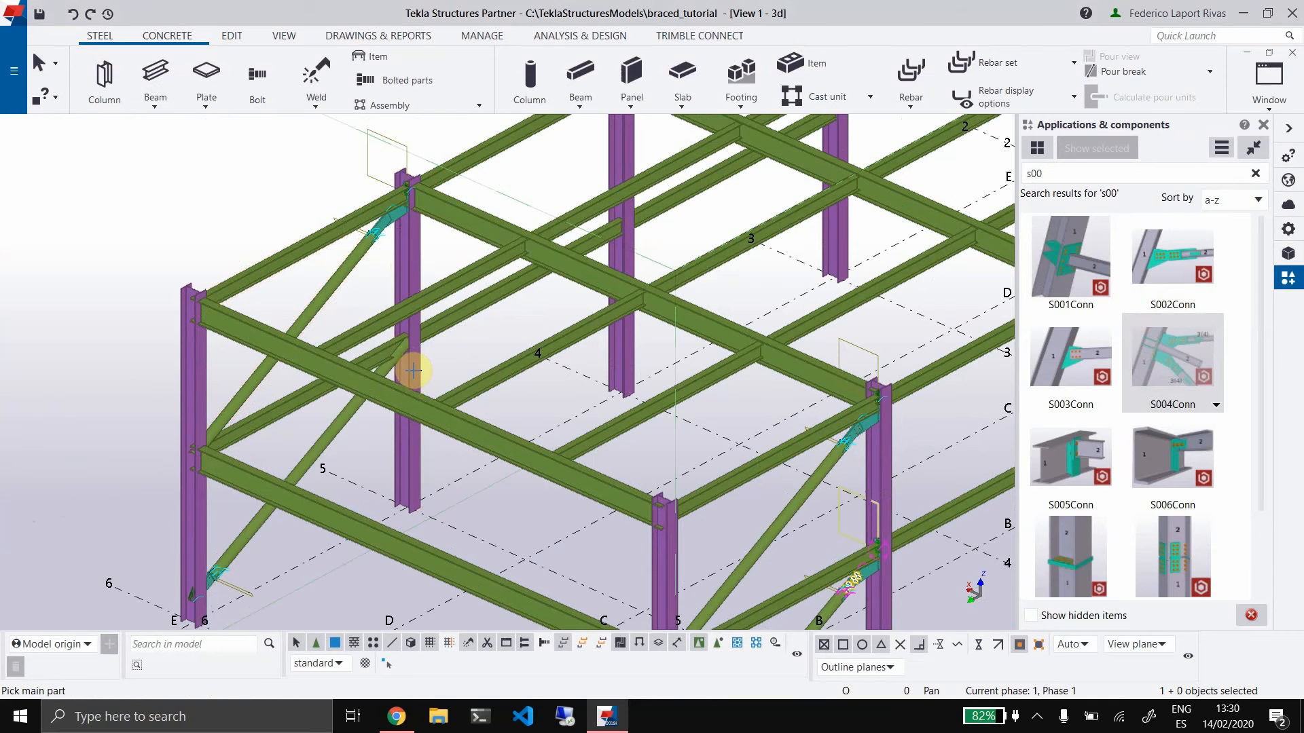
click(413, 370)
click(347, 409)
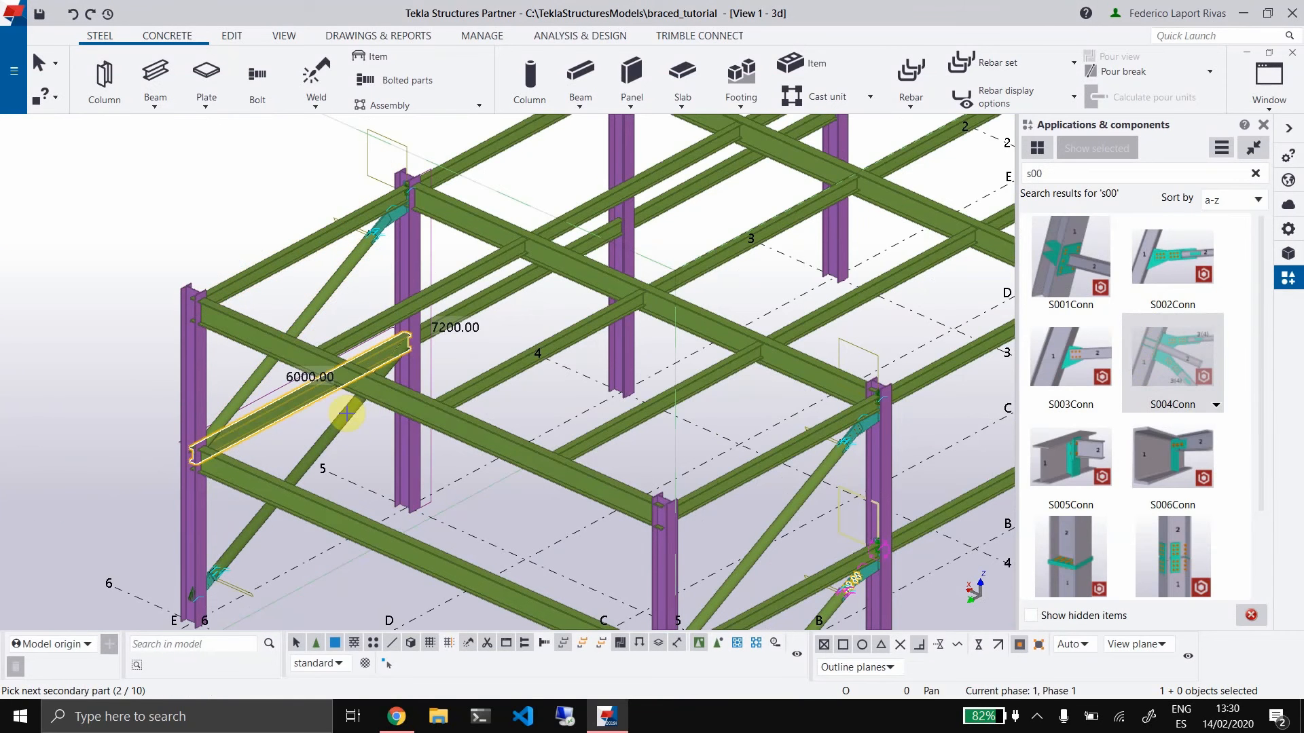
click(346, 414)
key(Escape)
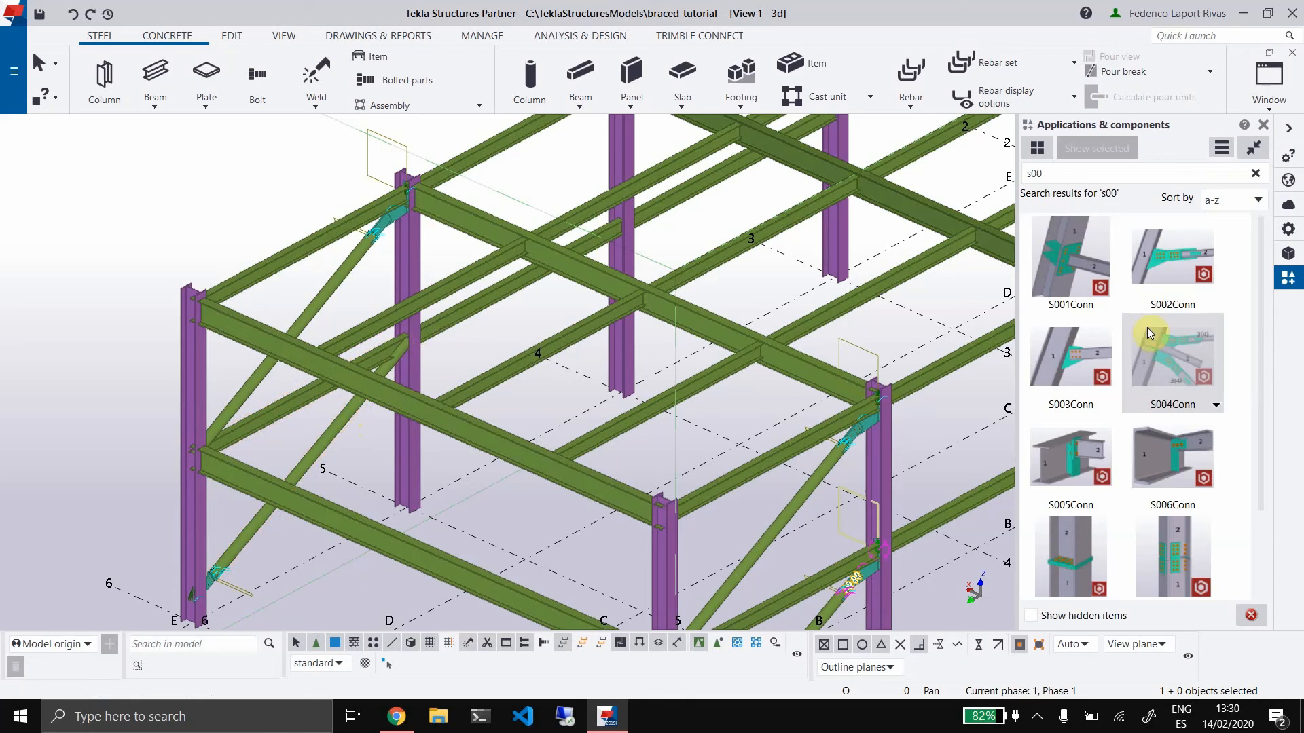
Apply S004Conn at the mid-height joint of column E-5, picking the column, the lower beam and the lower diagonal brace
click(1168, 350)
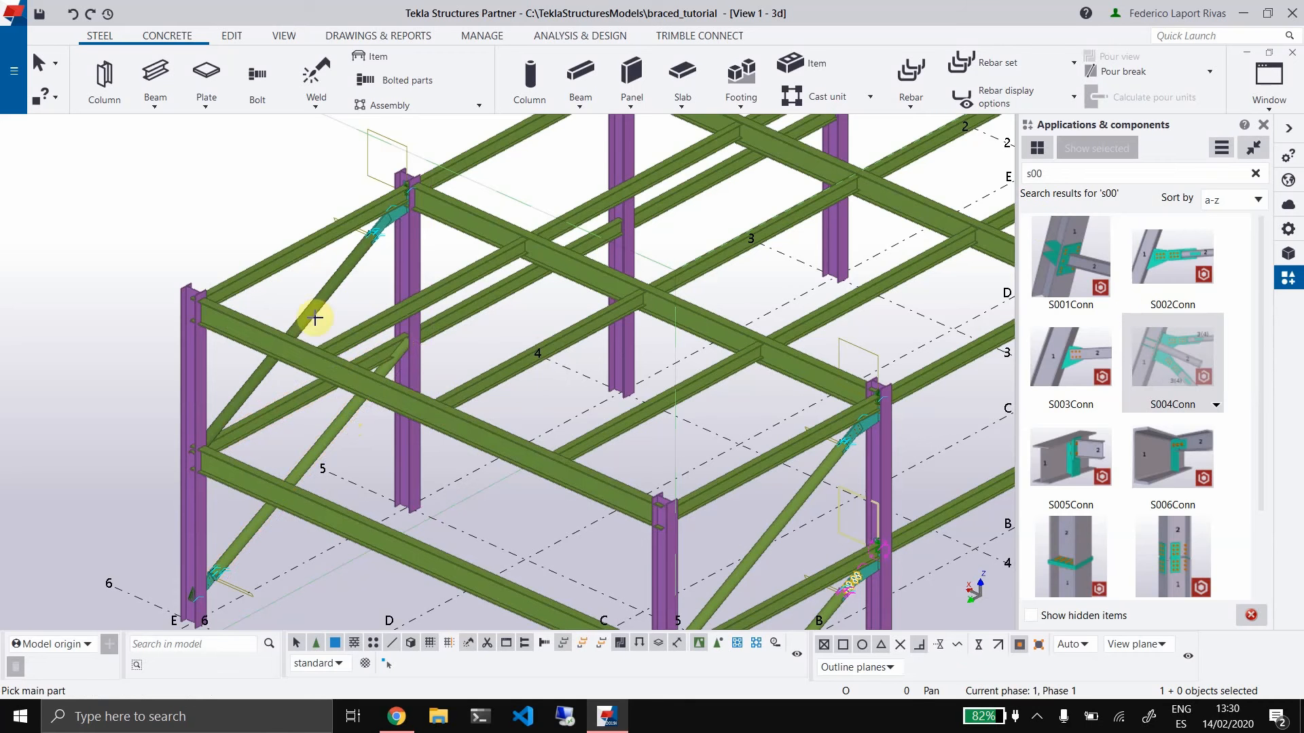
click(415, 375)
click(291, 401)
click(336, 421)
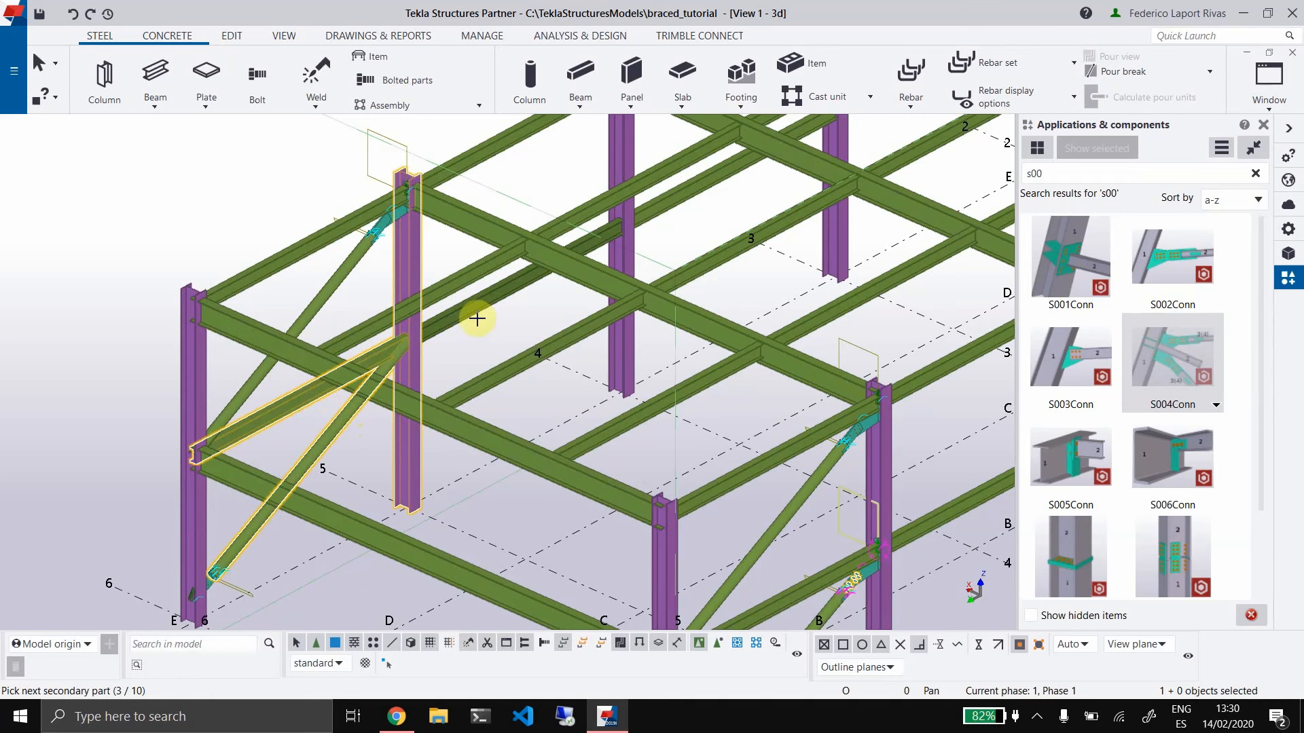
middle_click(478, 323)
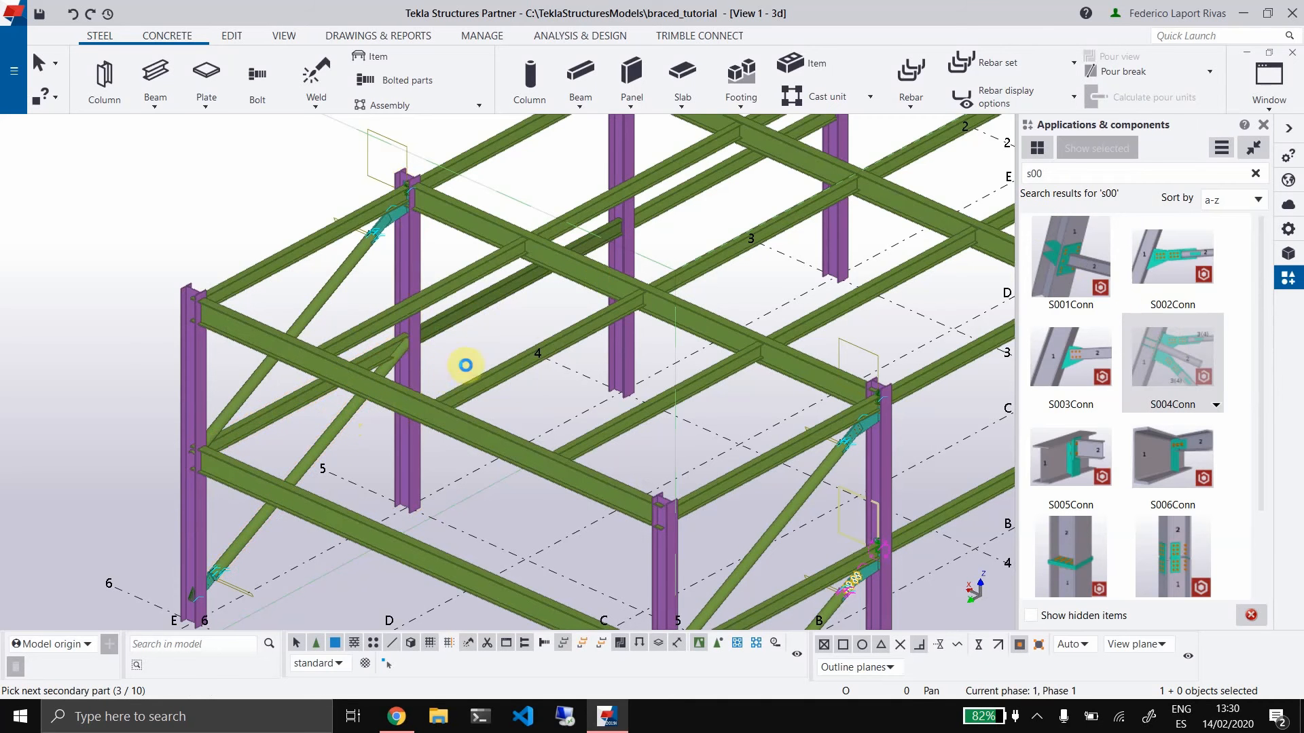
Try S004Conn at a corner column's mid-height joint, picking the column, the beam and the tubular brace rising above it
scroll(478, 329, down, 2)
scroll(561, 355, down, 1)
ctrl+middle_drag(561, 355, 368, 347)
scroll(576, 387, up, 6)
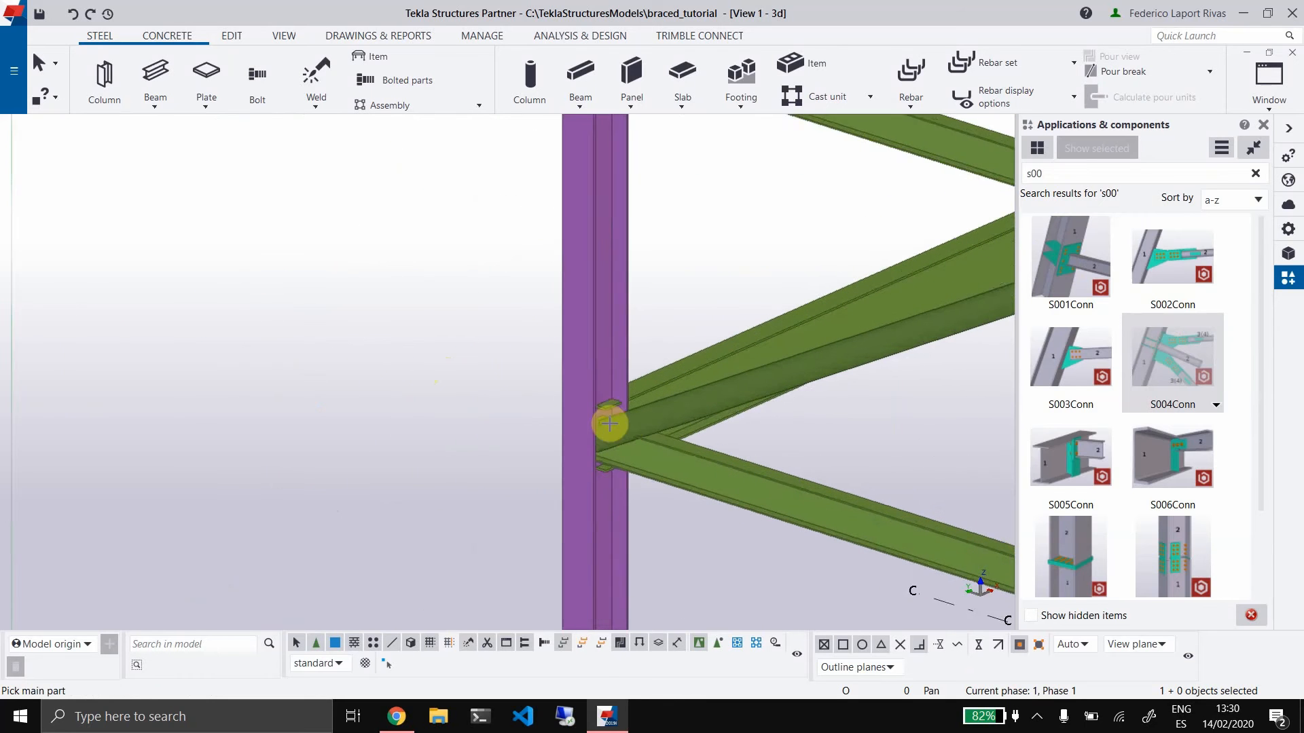
click(1150, 344)
click(614, 294)
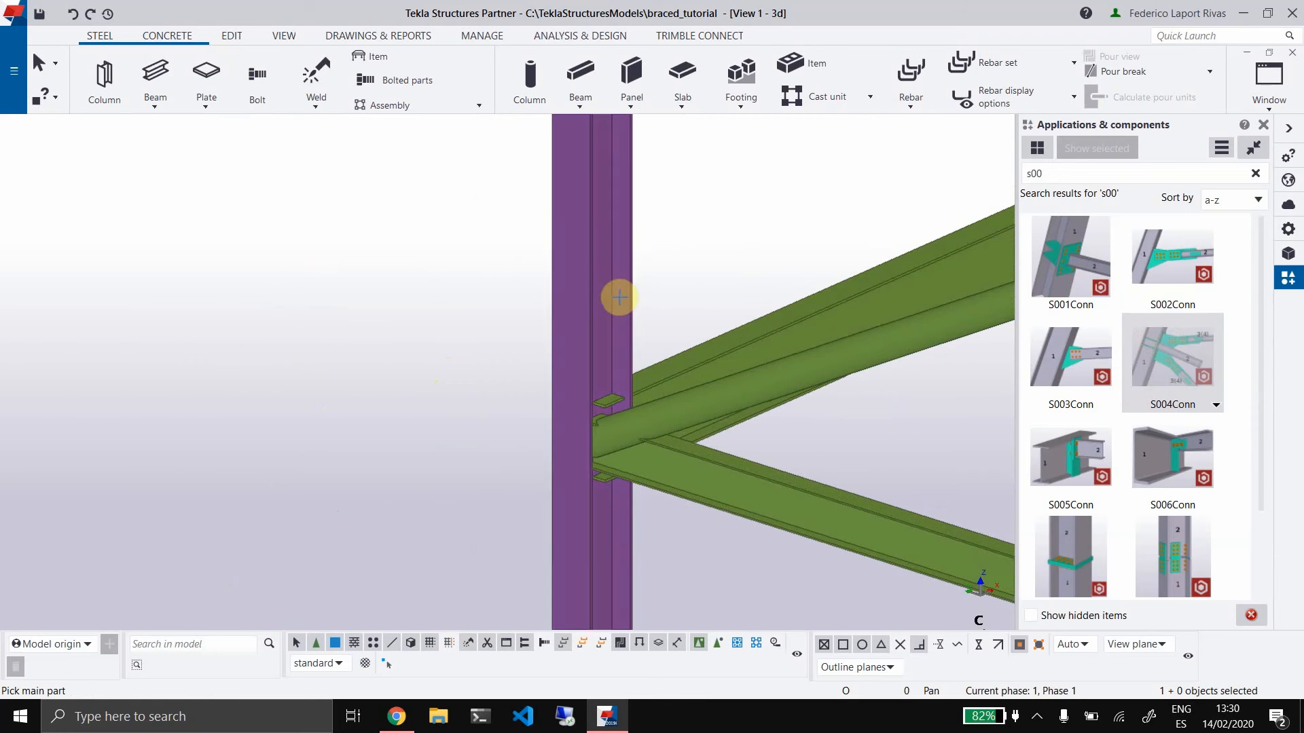
click(750, 470)
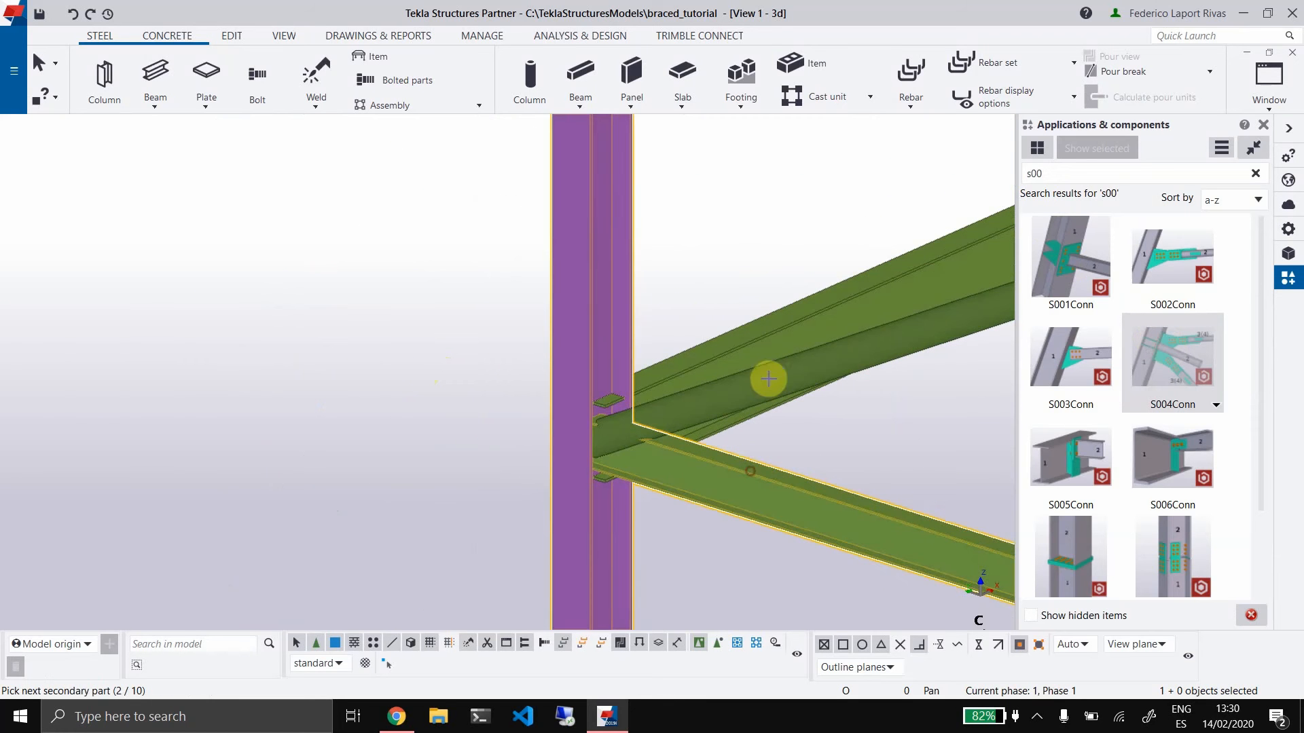
click(979, 321)
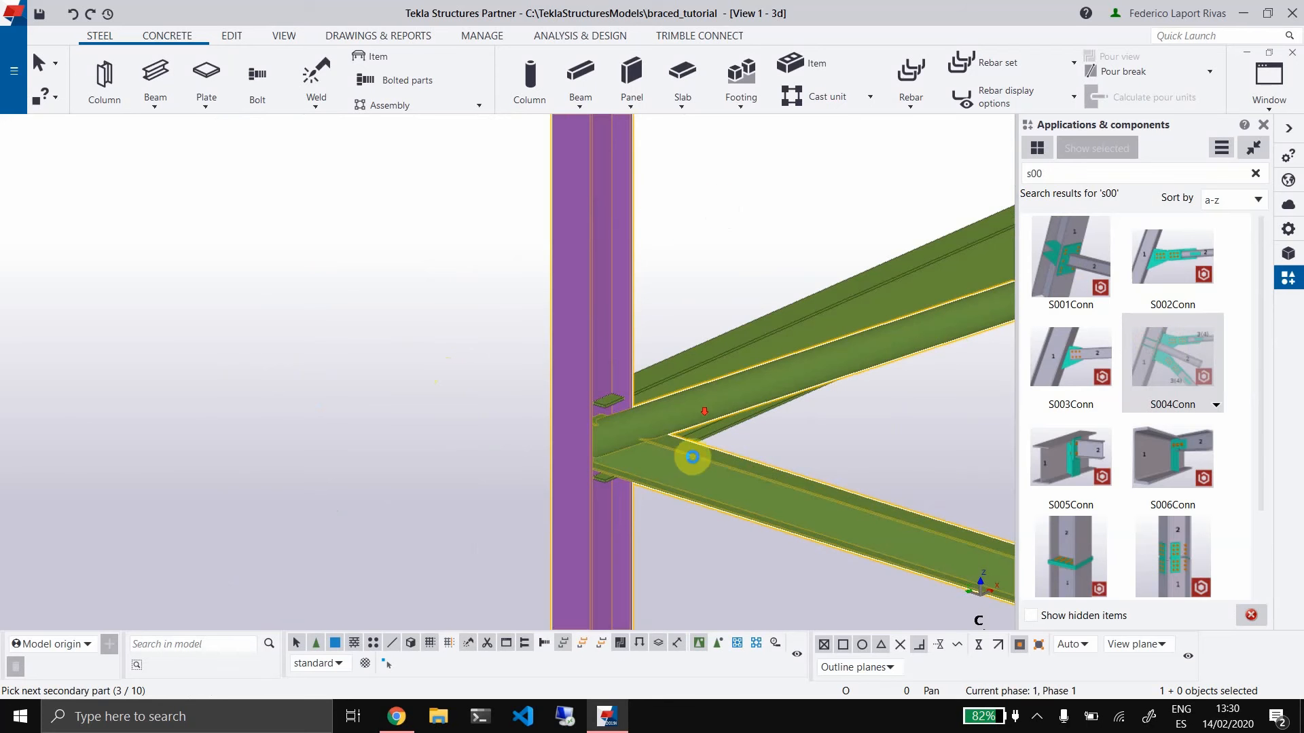
scroll(710, 436, down, 2)
ctrl+middle_drag(705, 462, 658, 433)
scroll(809, 547, up, 5)
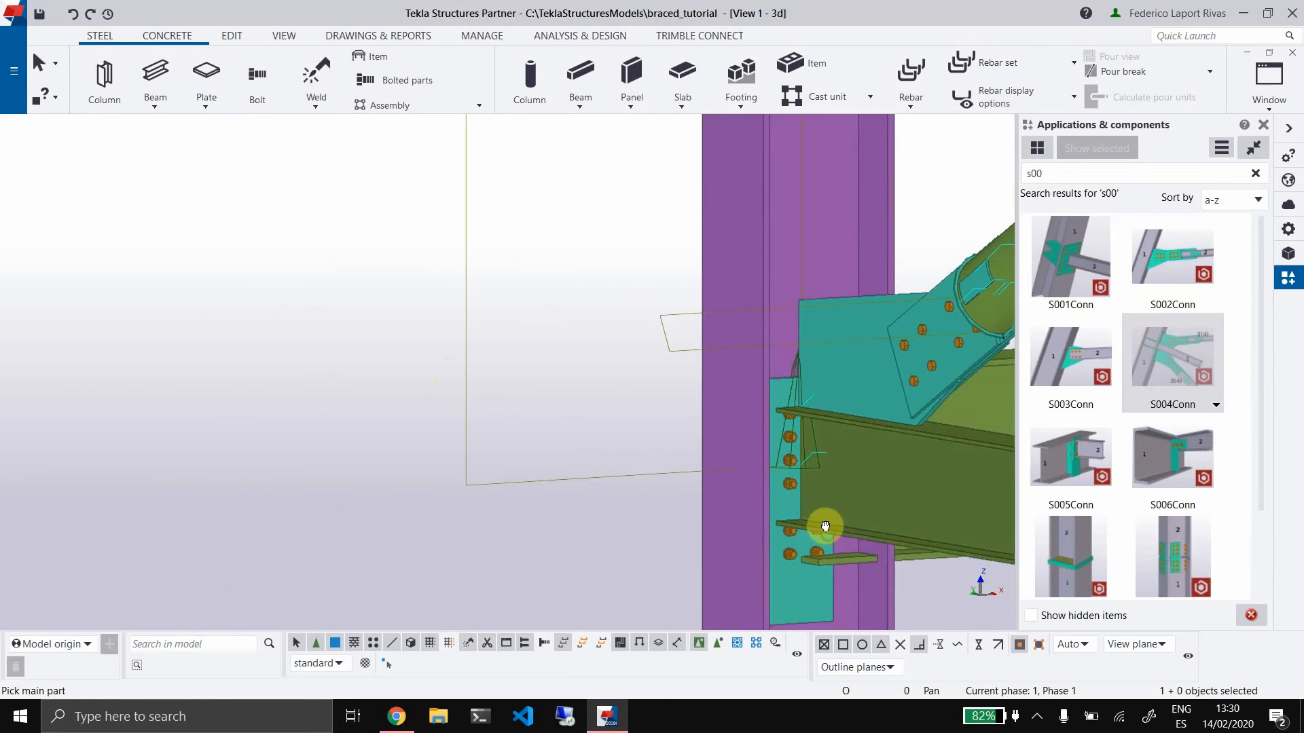
Remove the S004 connection just placed at the corner column's joint with the brace above the beam
scroll(767, 401, down, 4)
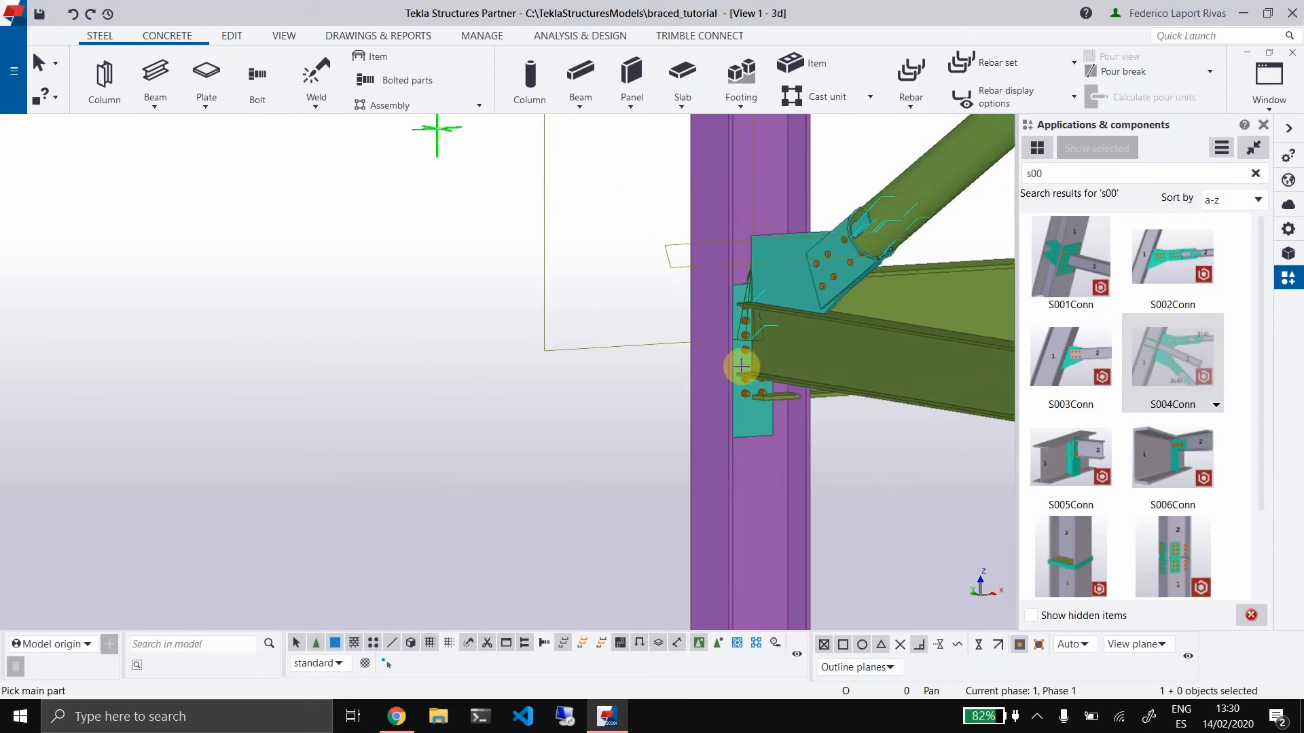
scroll(760, 320, up, 4)
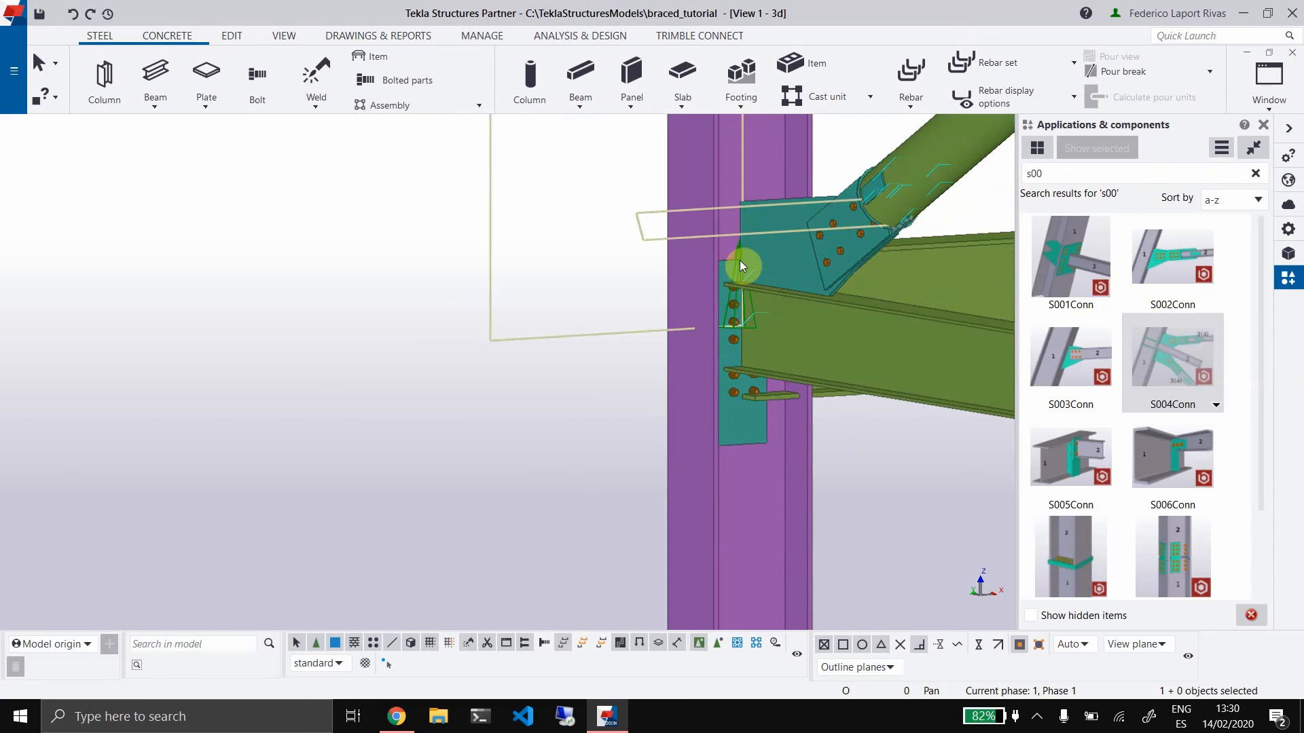
scroll(754, 262, down, 5)
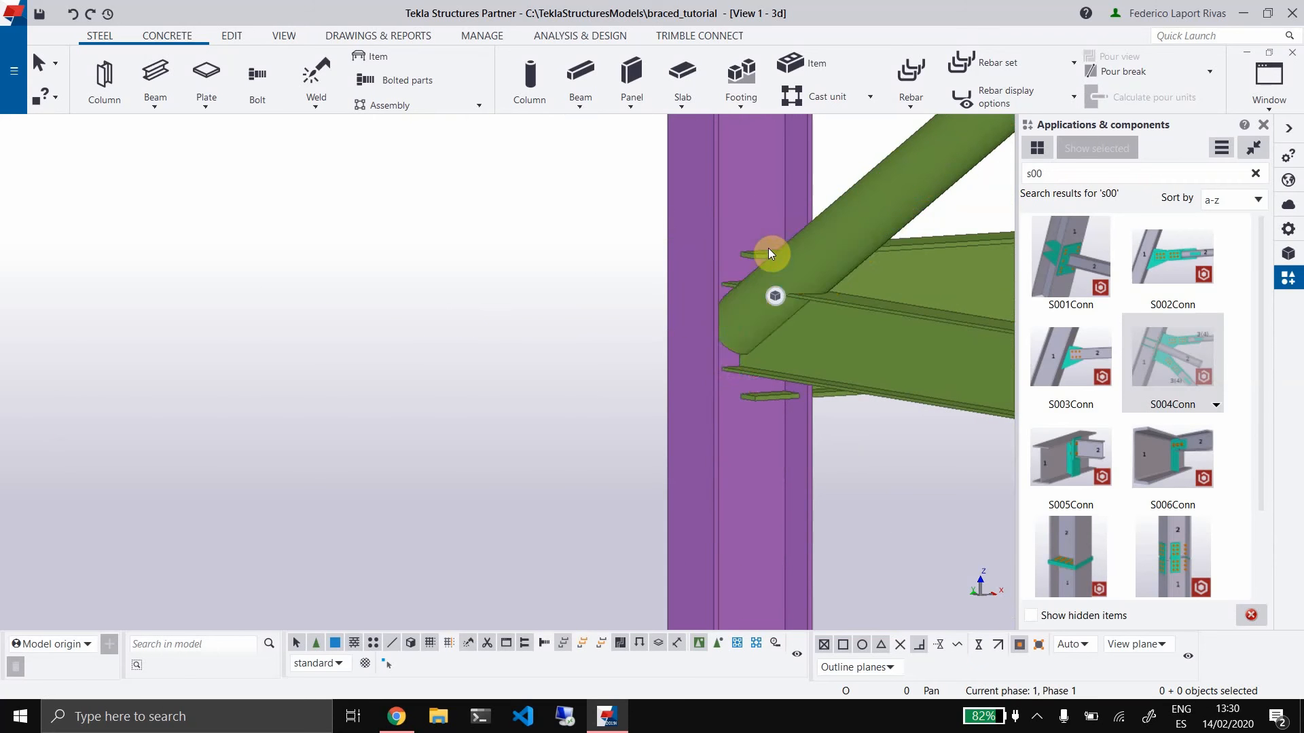
Switch to braced.io and try enabling the right and left arriving bracings of the S004 connection
ctrl+middle_drag(728, 246, 964, 288)
middle_drag(903, 263, 764, 337)
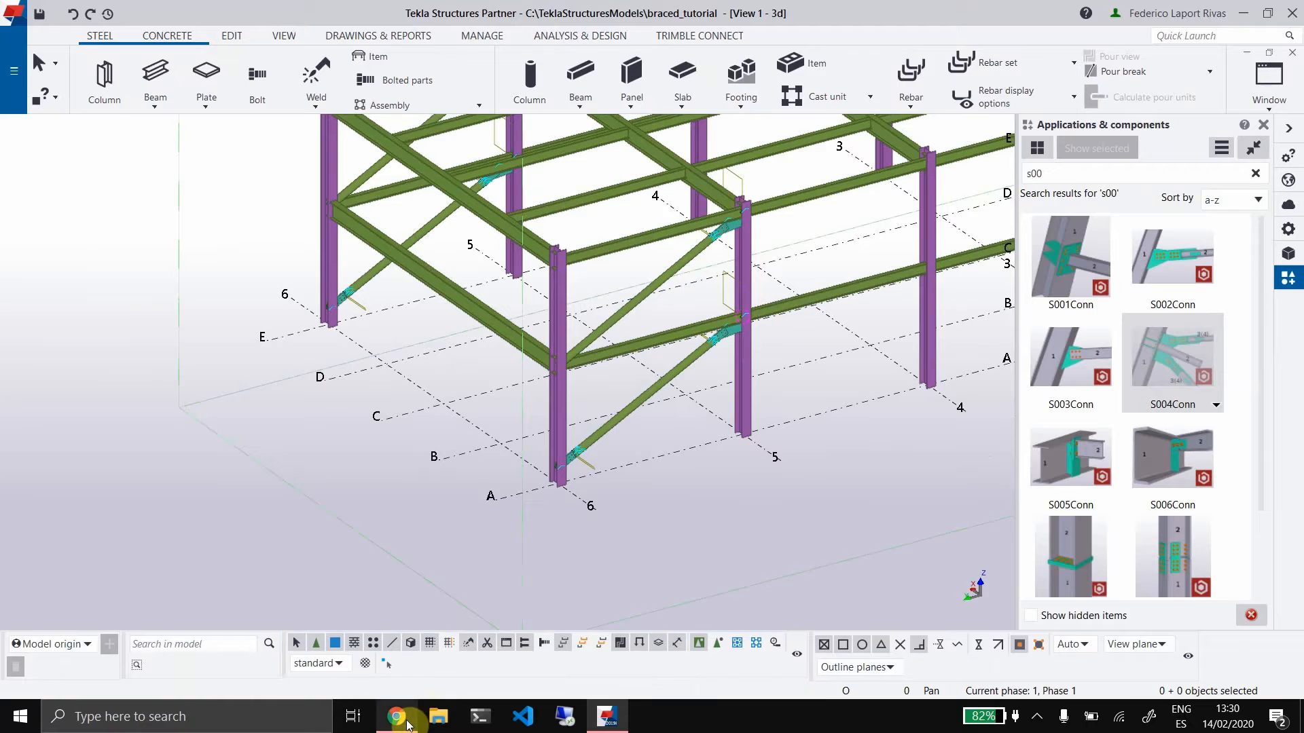
click(397, 716)
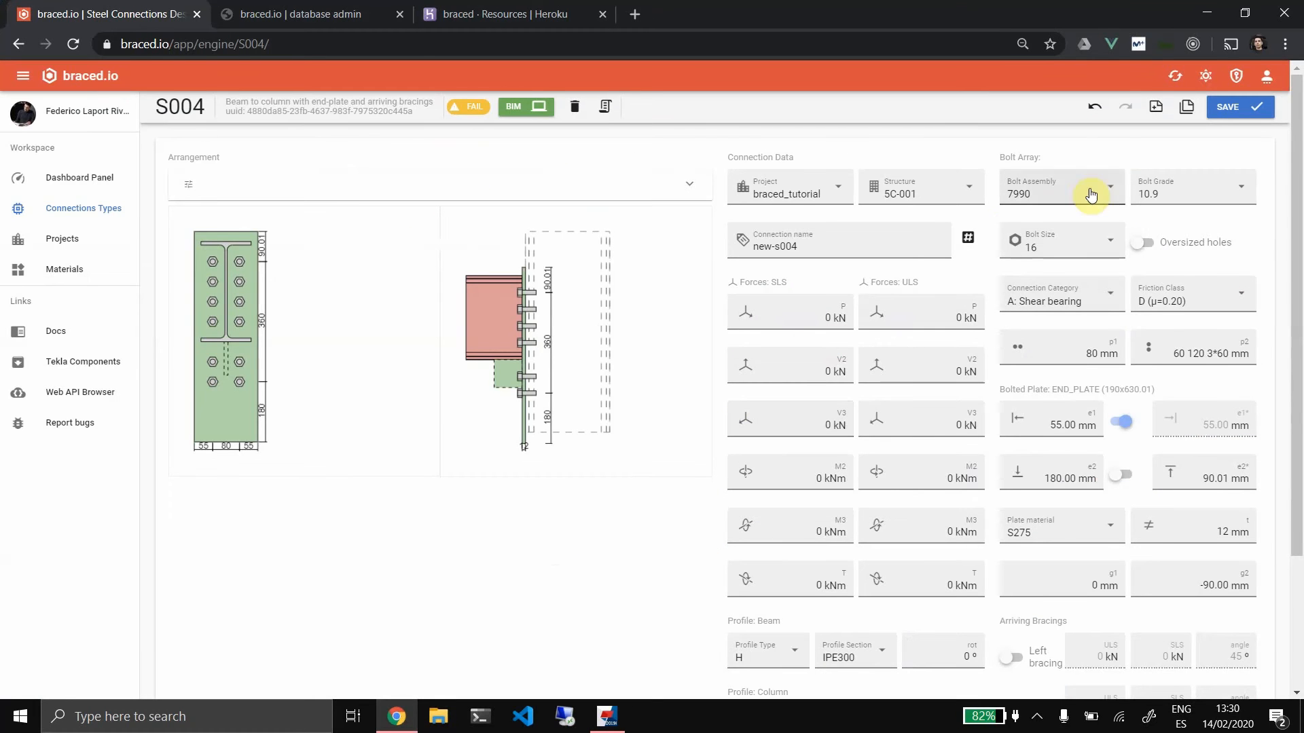
scroll(876, 264, down, 3)
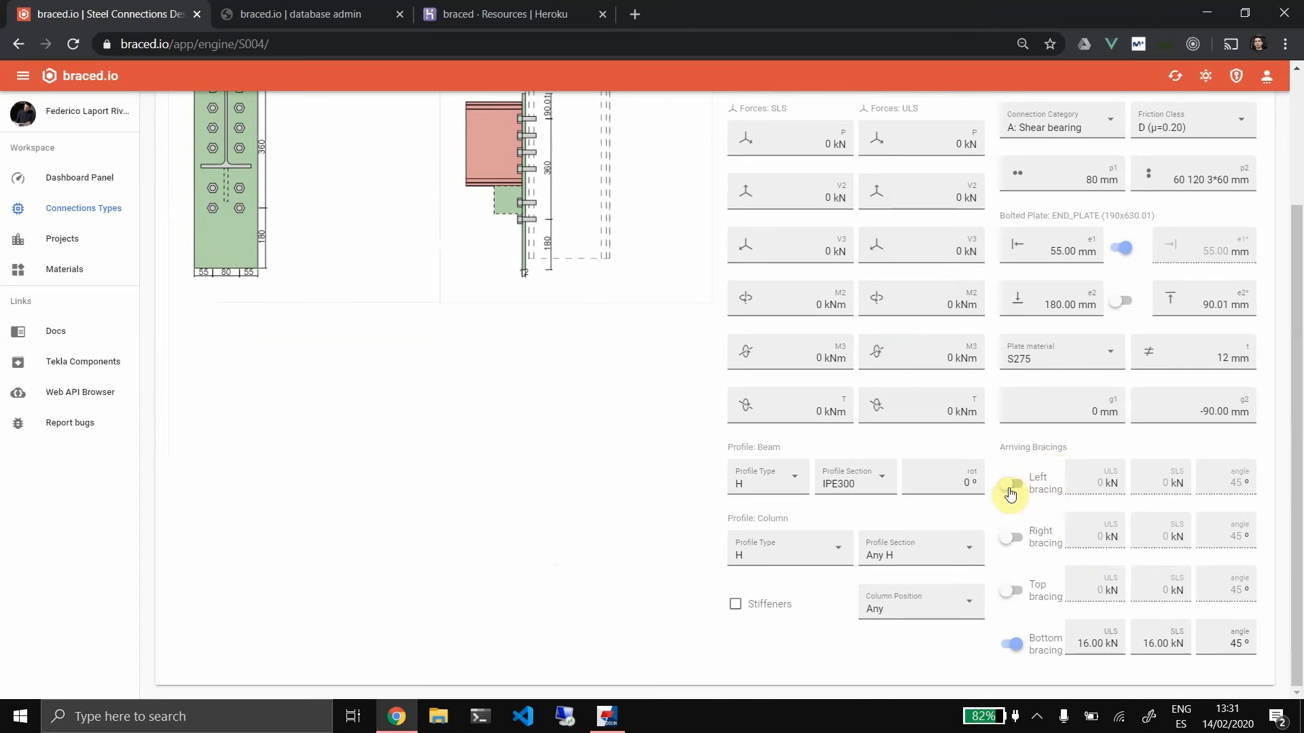
click(1011, 537)
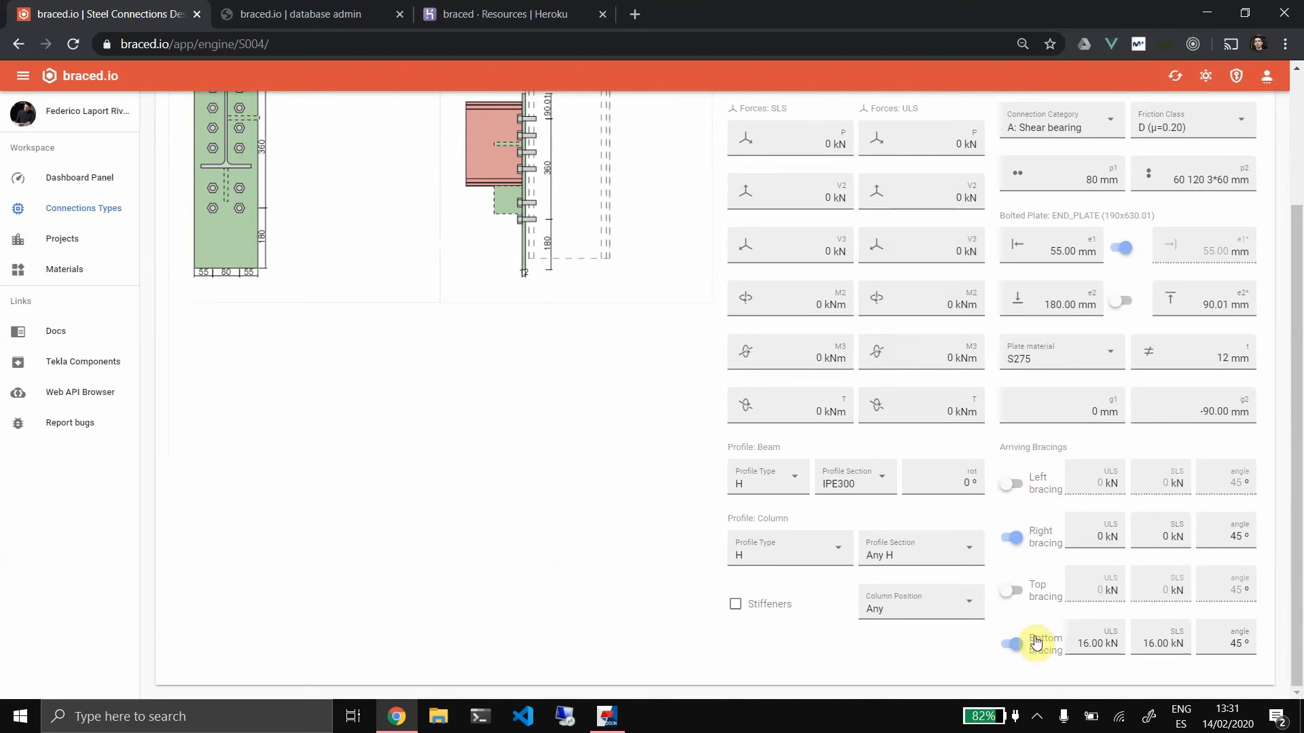
scroll(1019, 494, up, 1)
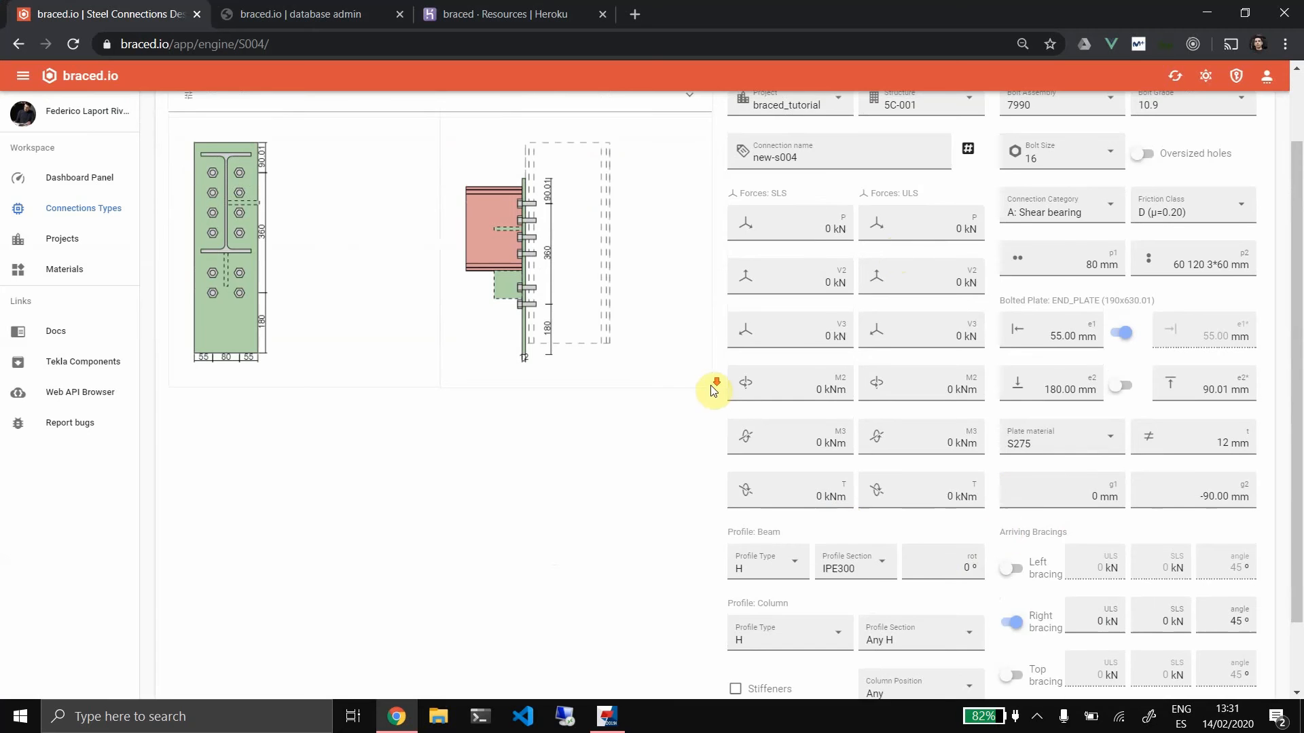
scroll(713, 389, down, 1)
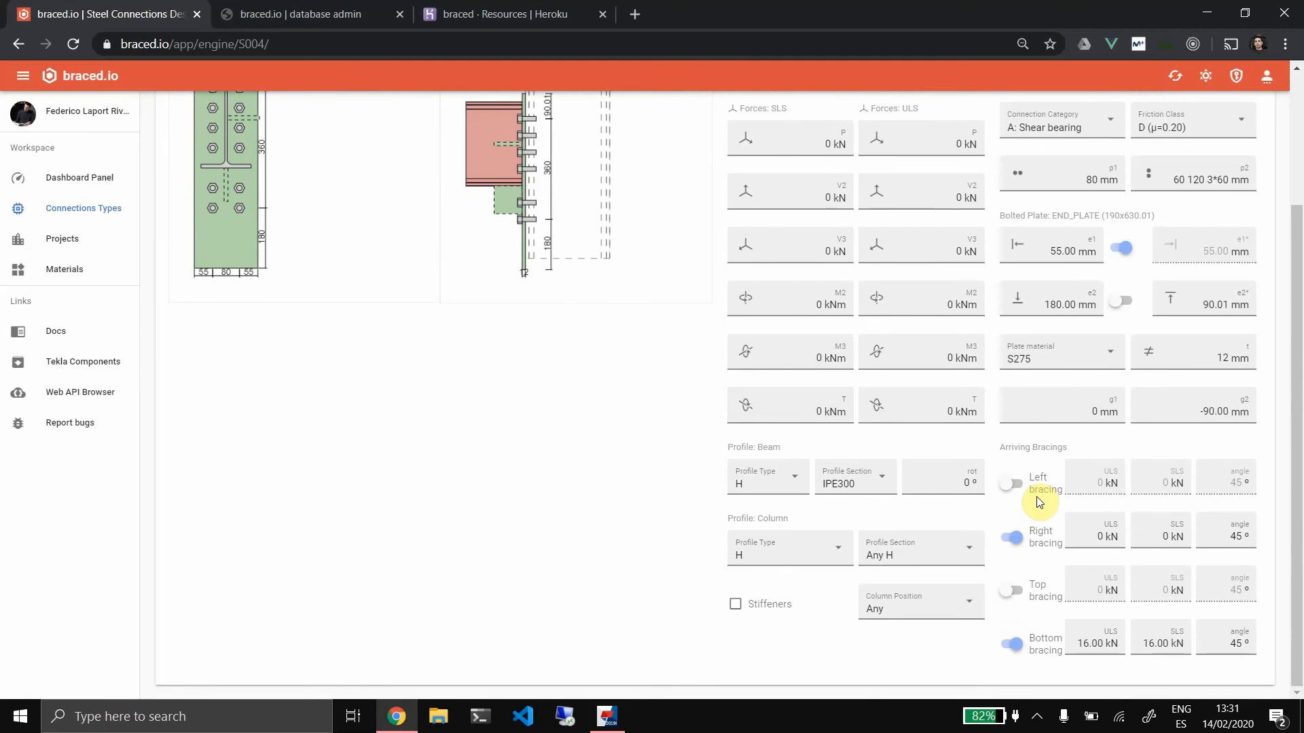
click(1009, 483)
click(1009, 484)
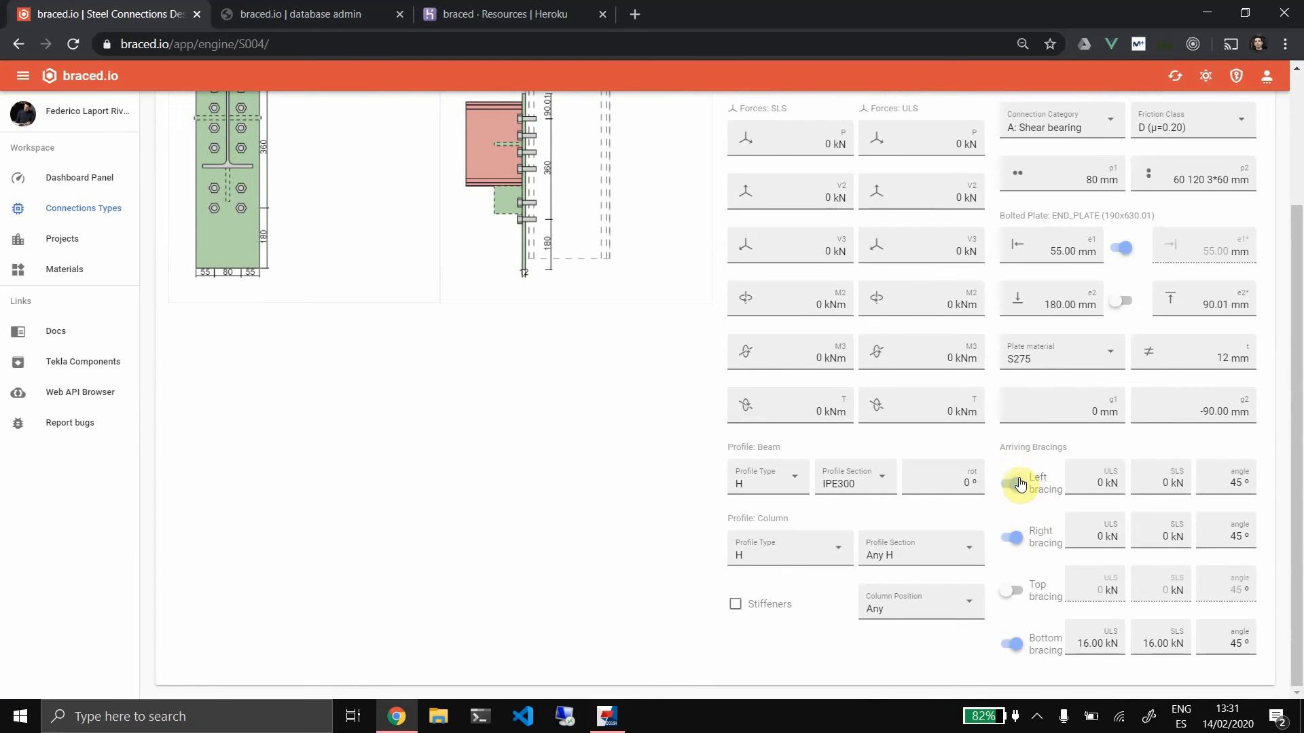
scroll(430, 247, up, 2)
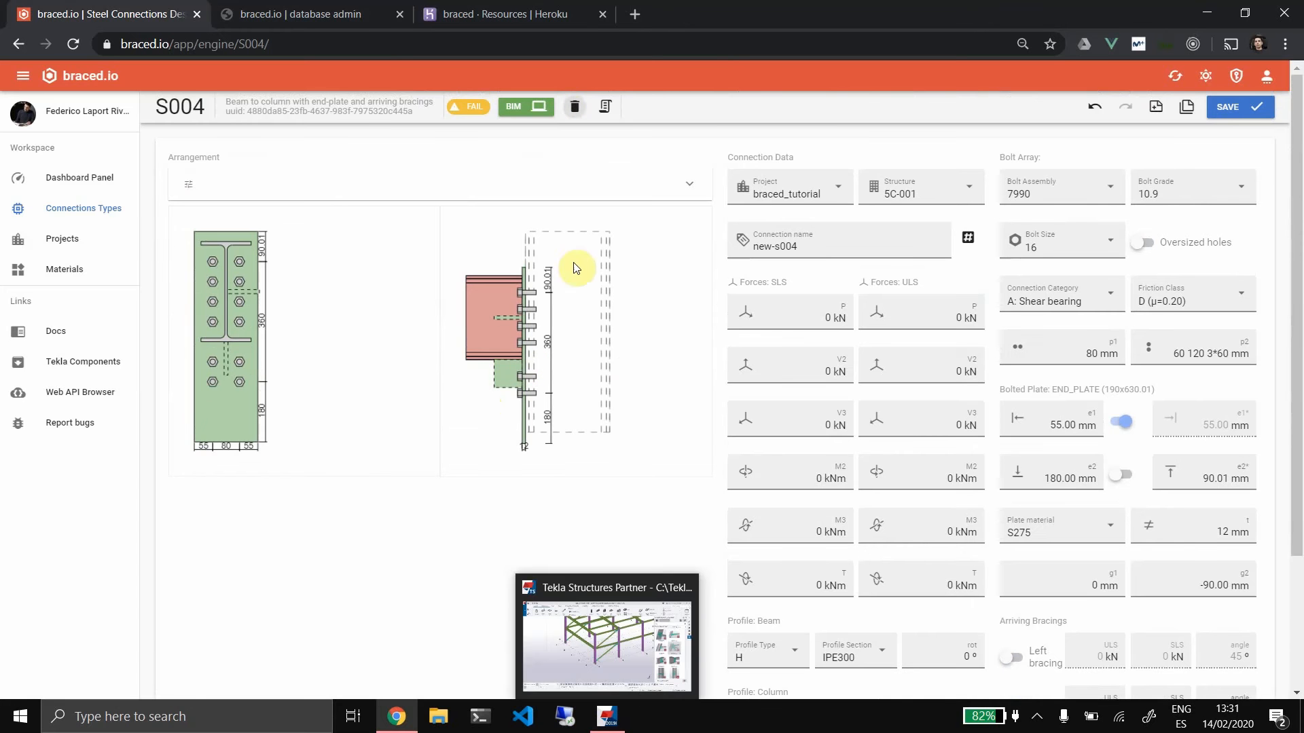
Switch to Tekla Structures and inspect the joints where the secondary roof beams meet the main beams
click(603, 717)
scroll(591, 378, down, 5)
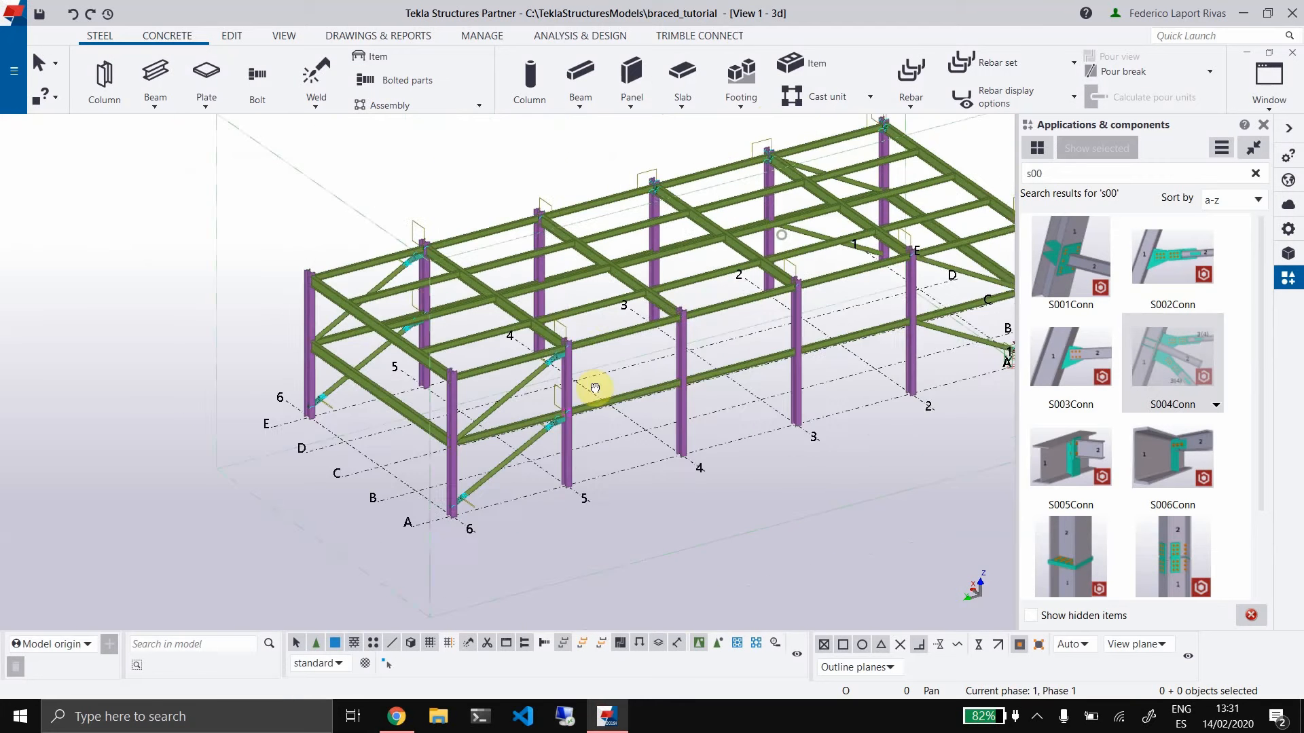
scroll(675, 344, down, 4)
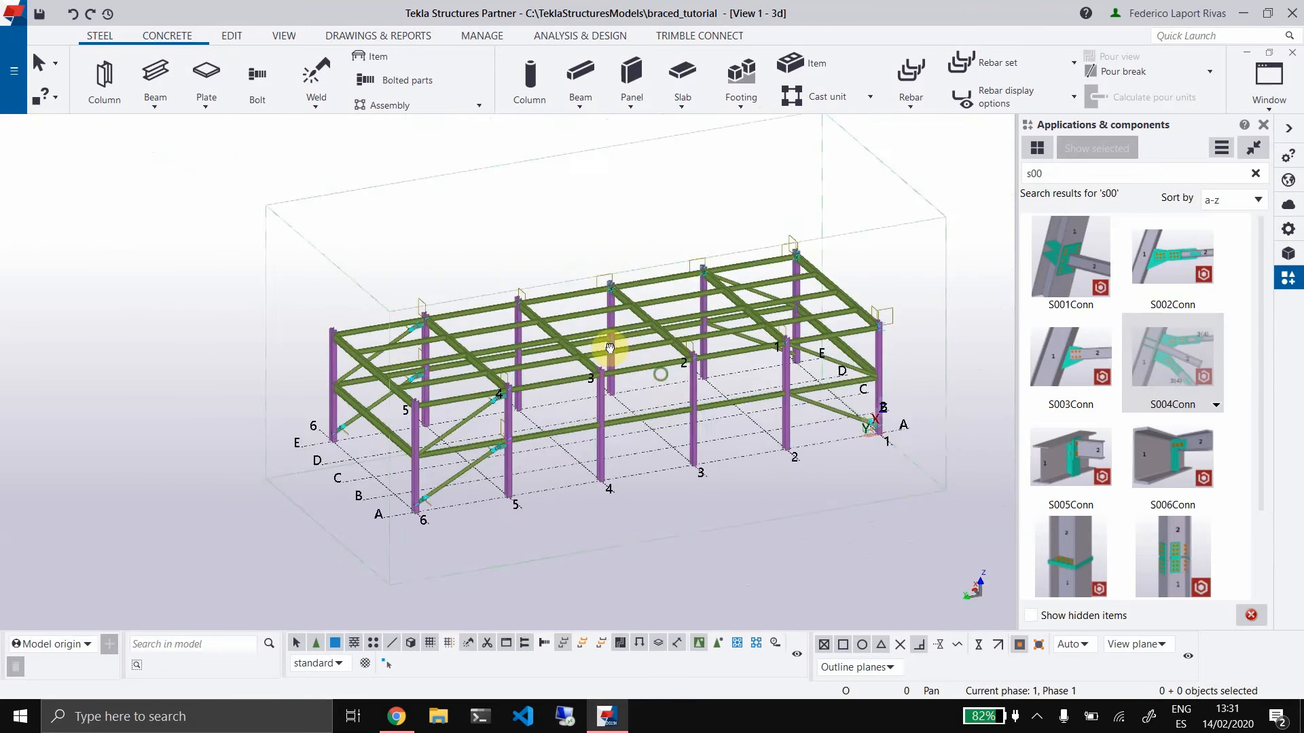
ctrl+middle_drag(605, 349, 685, 353)
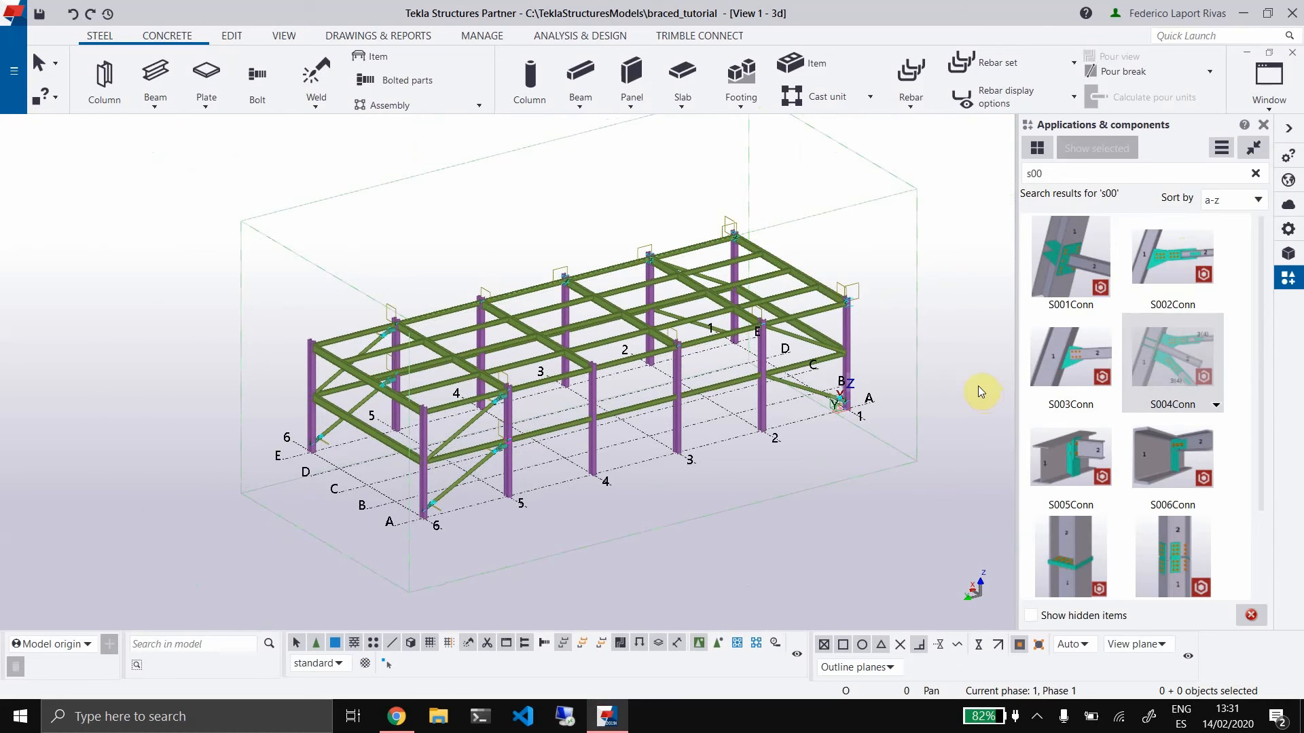
scroll(516, 319, up, 8)
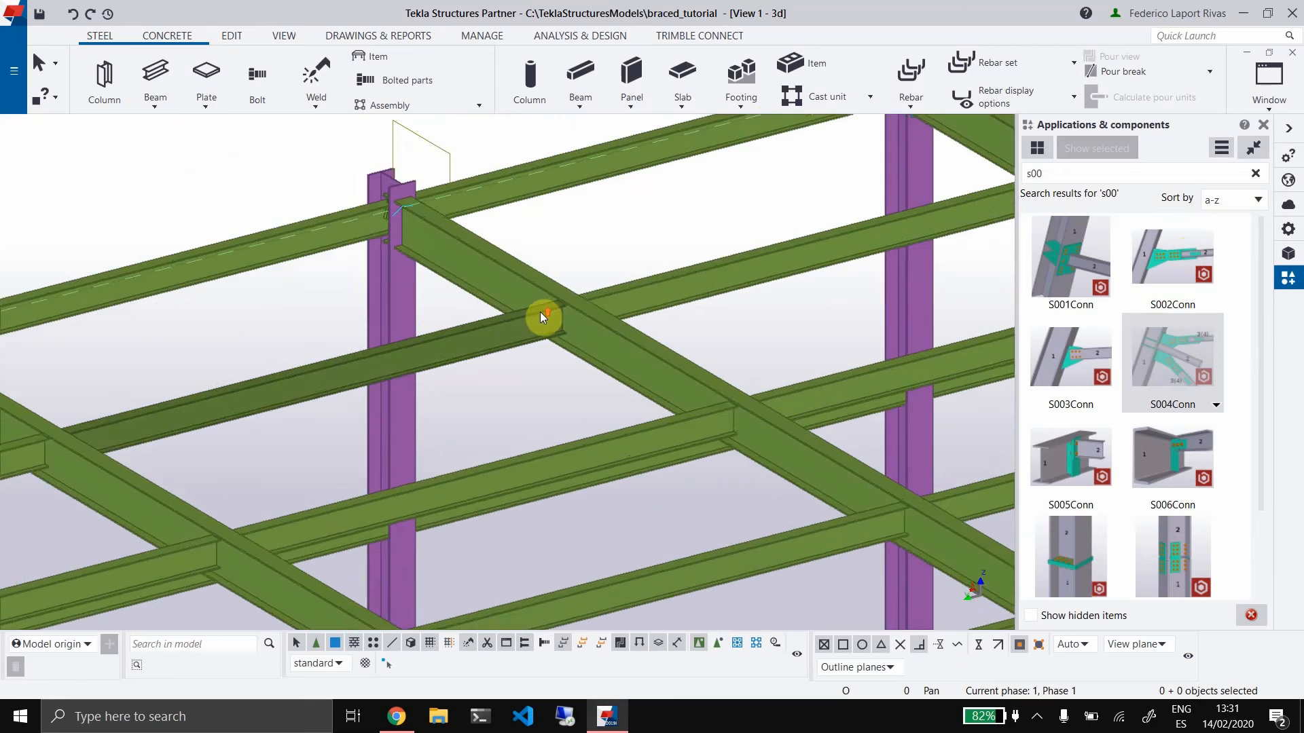
scroll(540, 311, down, 5)
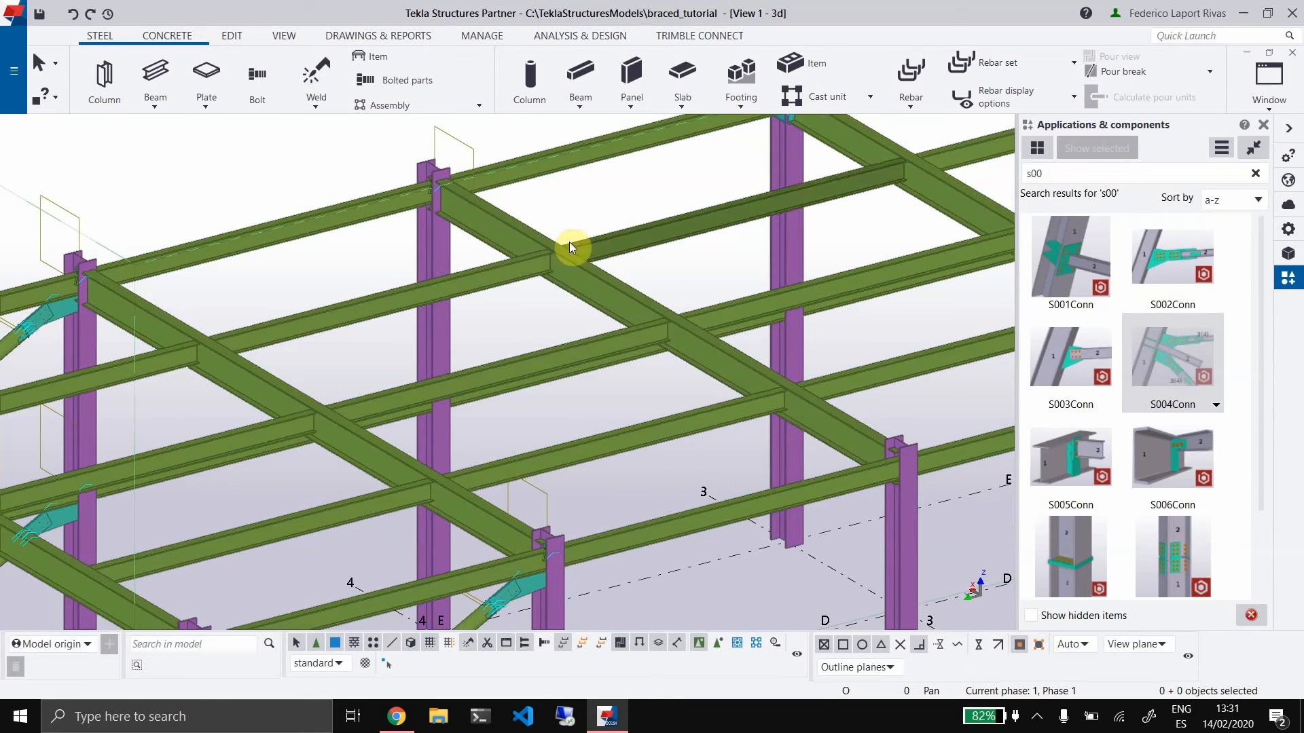
Switch to braced.io and create a new S006 beam-to-beam shear connection
click(396, 721)
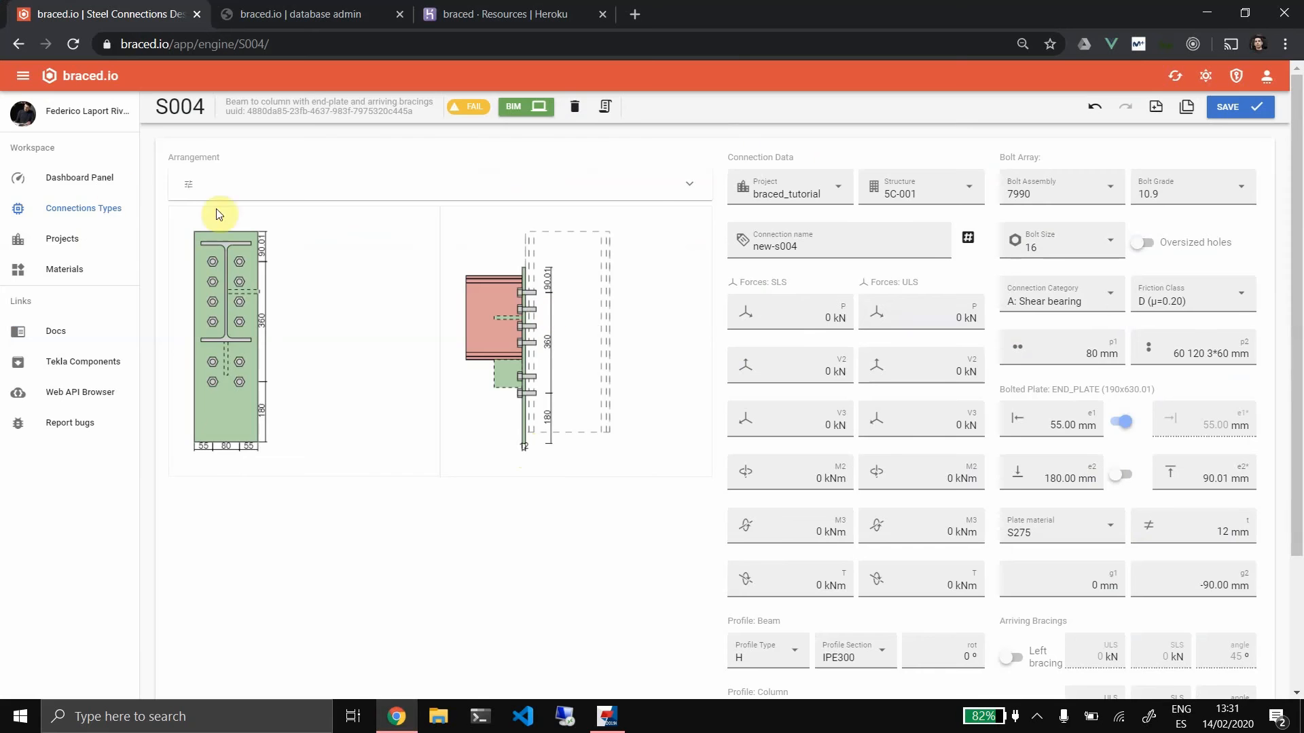
click(102, 207)
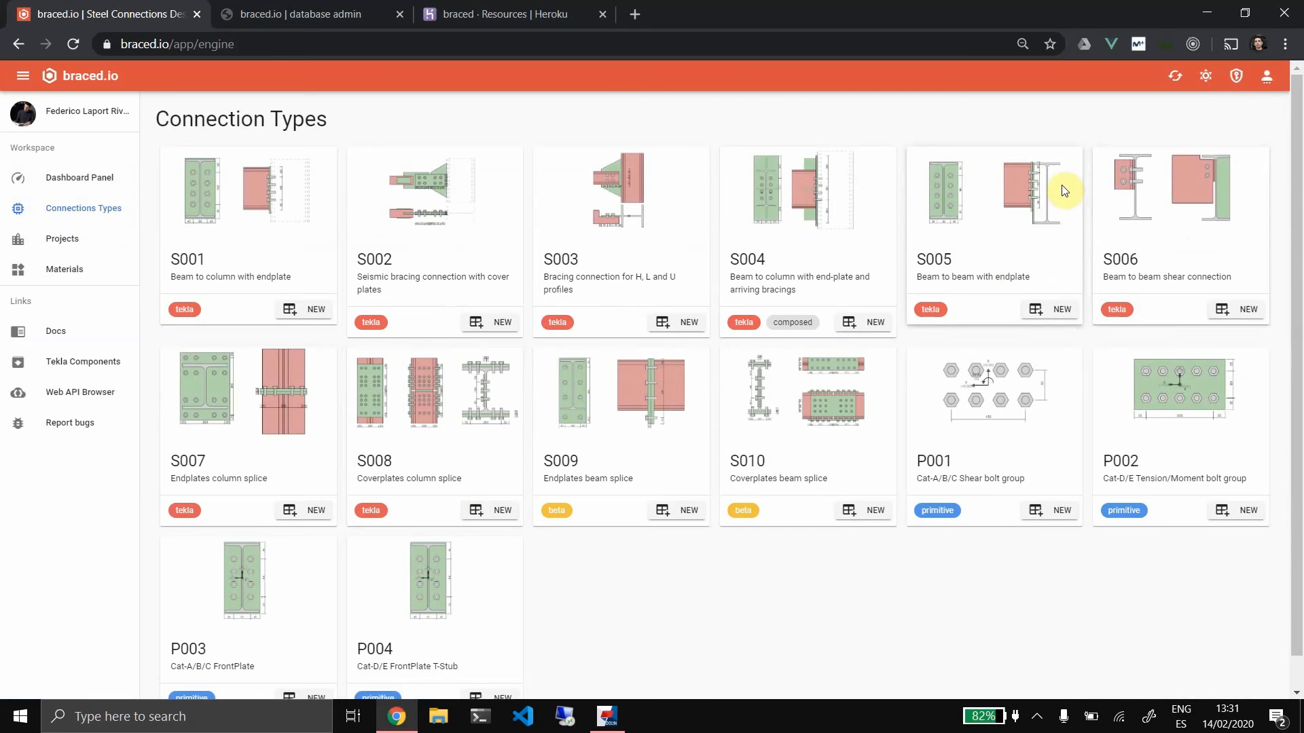
click(1222, 307)
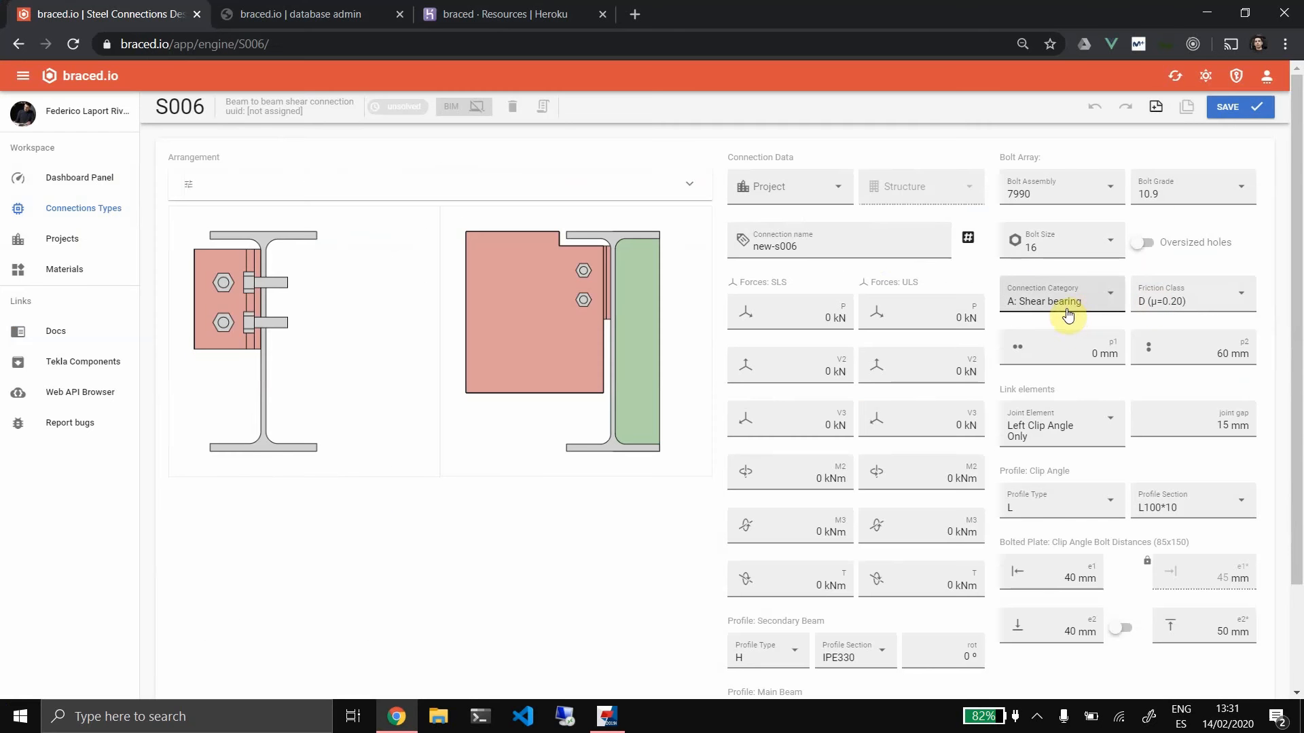
Preview the Right Clip Angle Only, Both Clip Angles and Left Stiffener joint elements, and return to Left Clip Angle Only
click(1071, 441)
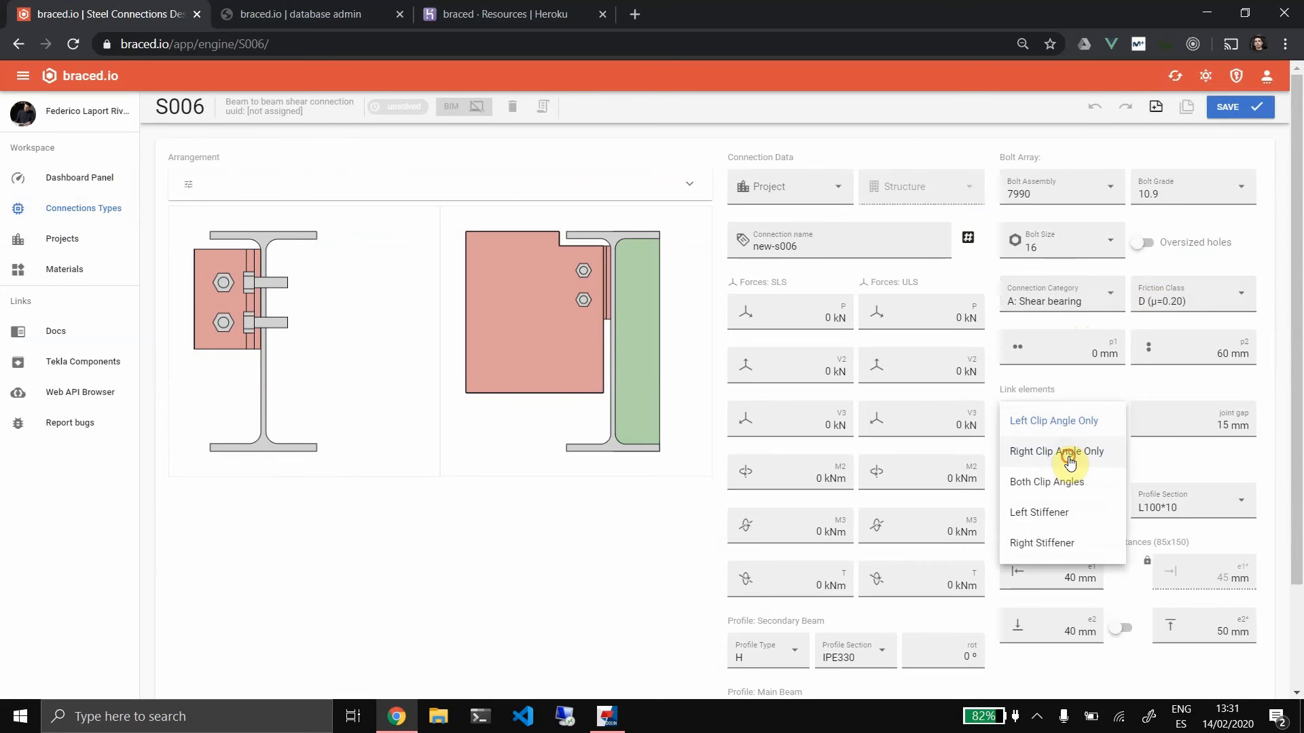
click(1070, 452)
click(1074, 438)
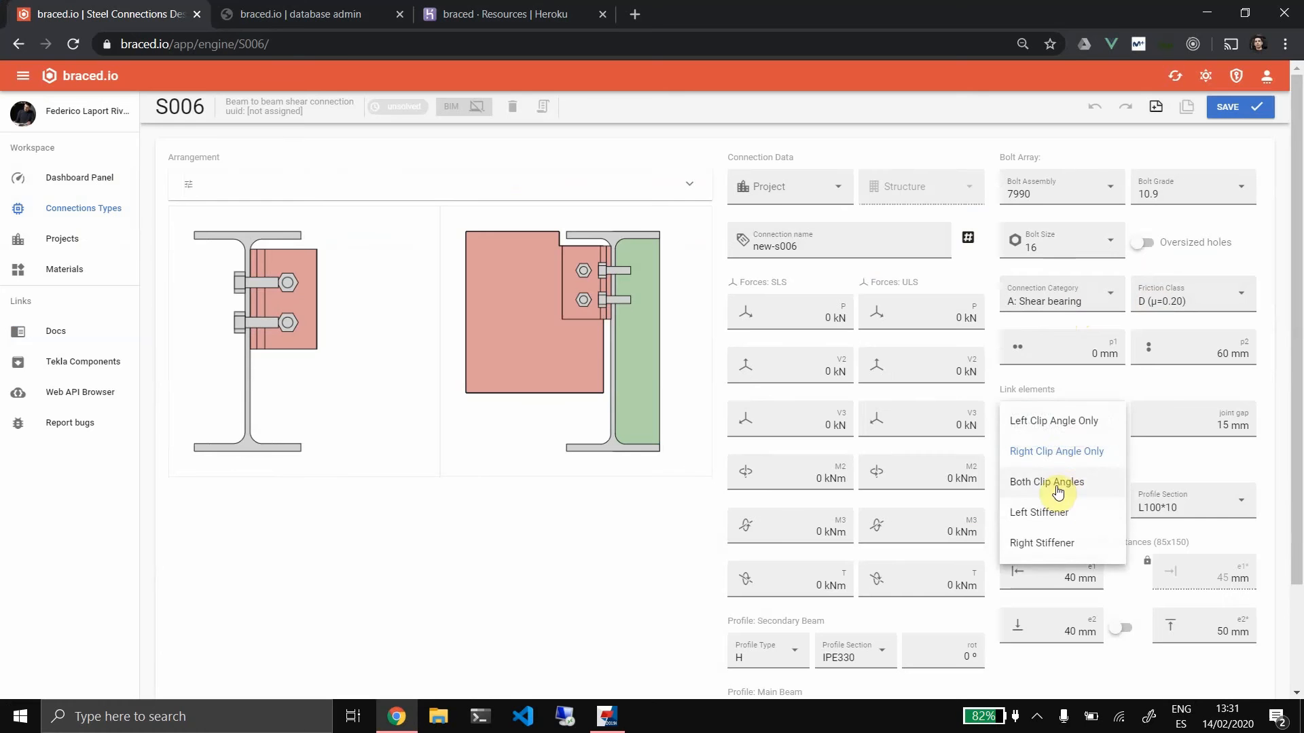
click(1059, 483)
click(1071, 428)
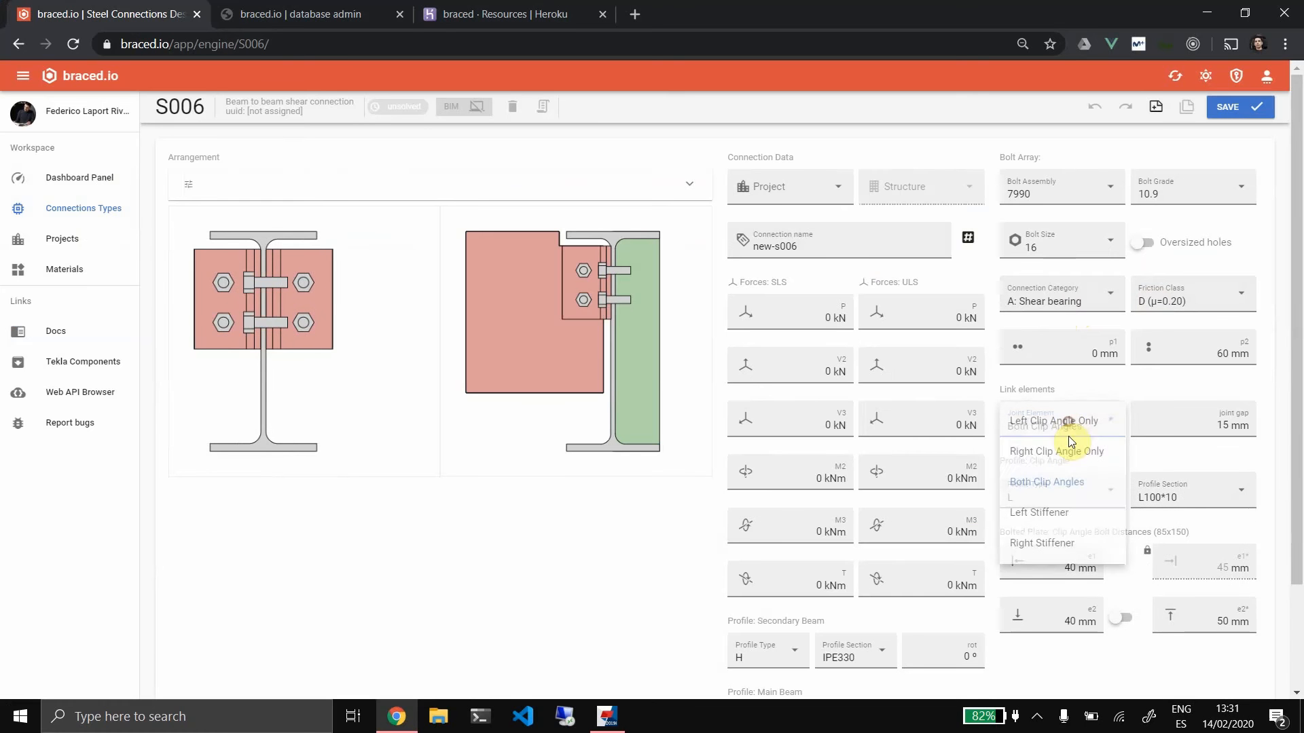
click(1059, 511)
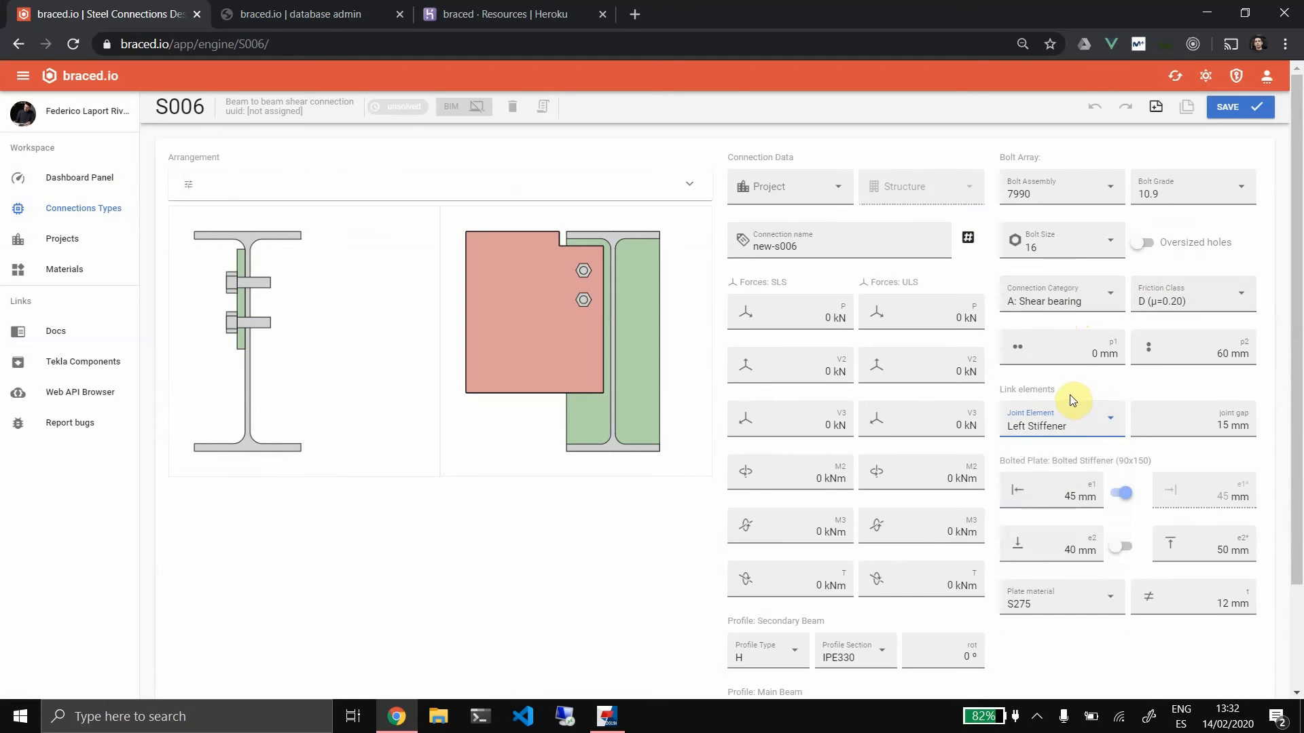
click(1073, 427)
click(1083, 424)
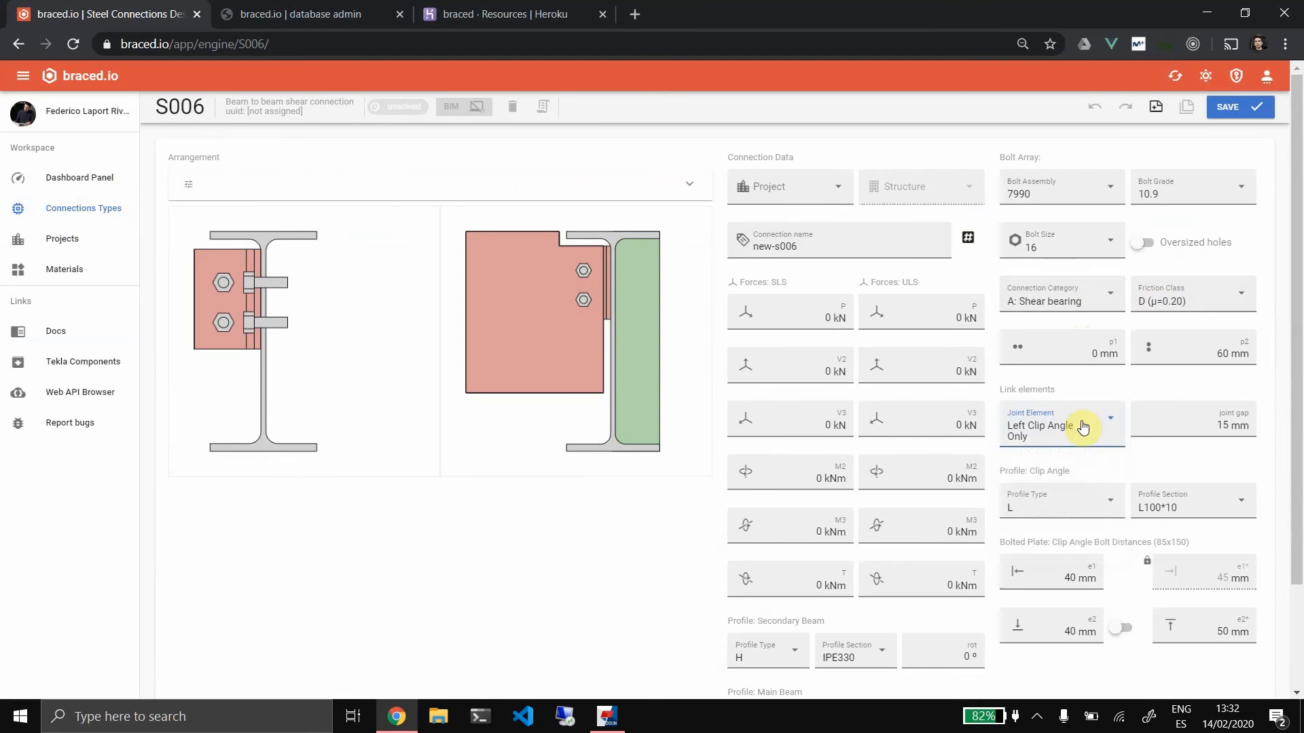
Assign the S006 connection to project braced_tutorial and structure 5C-001
click(842, 194)
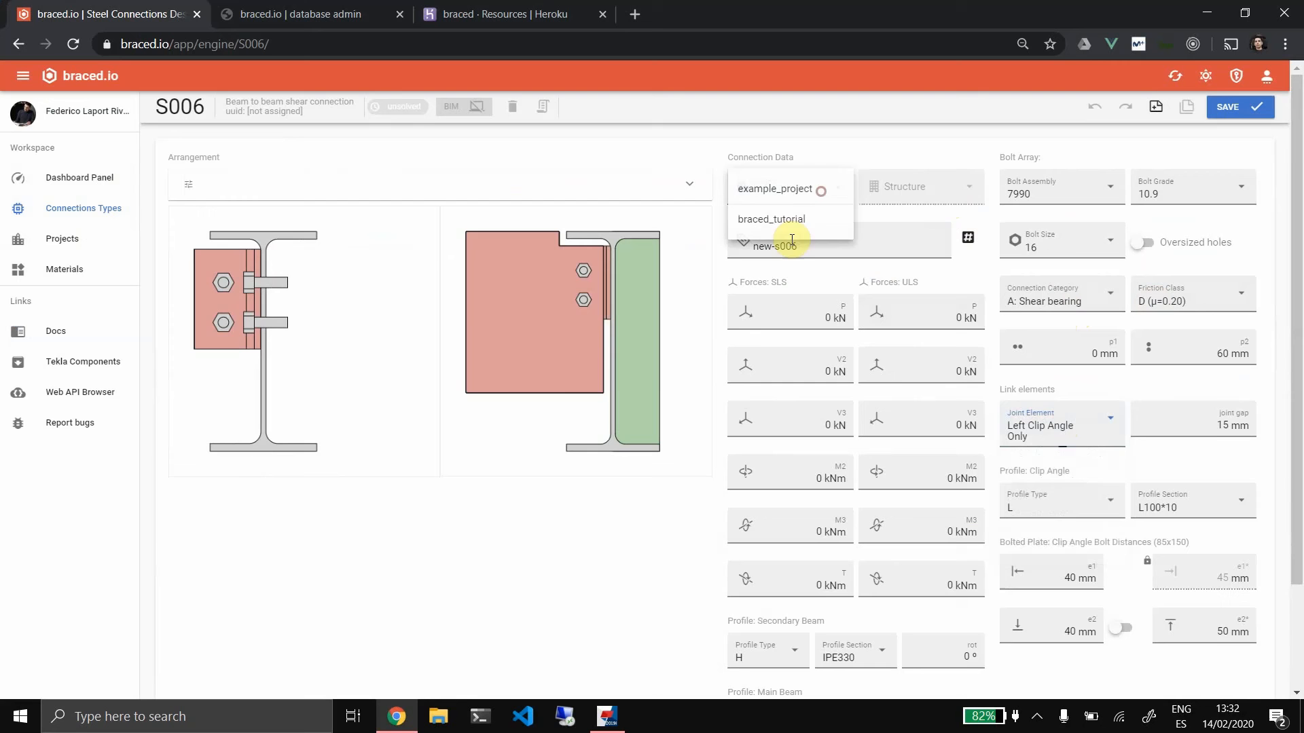
click(831, 213)
click(908, 187)
click(907, 193)
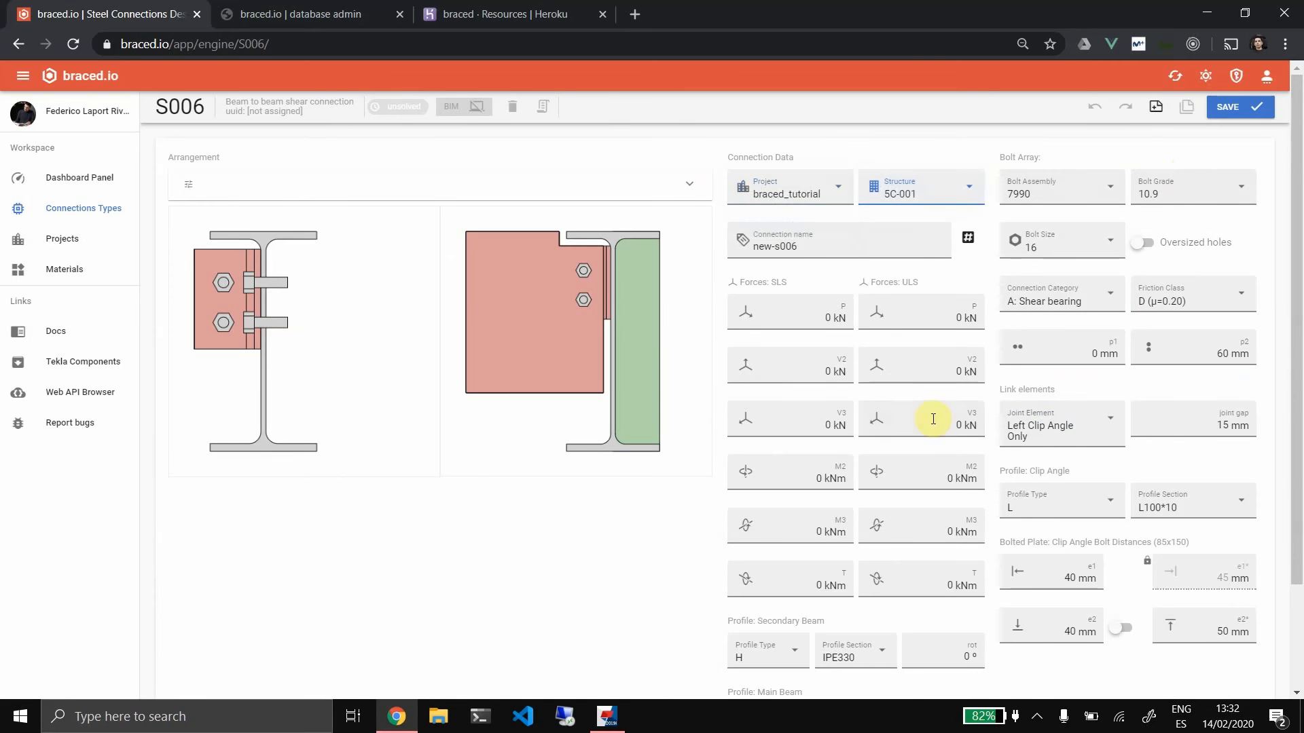
Set the secondary beam's profile section to IPE300 and the main beam's profile section to IPE500
scroll(914, 406, down, 2)
click(849, 528)
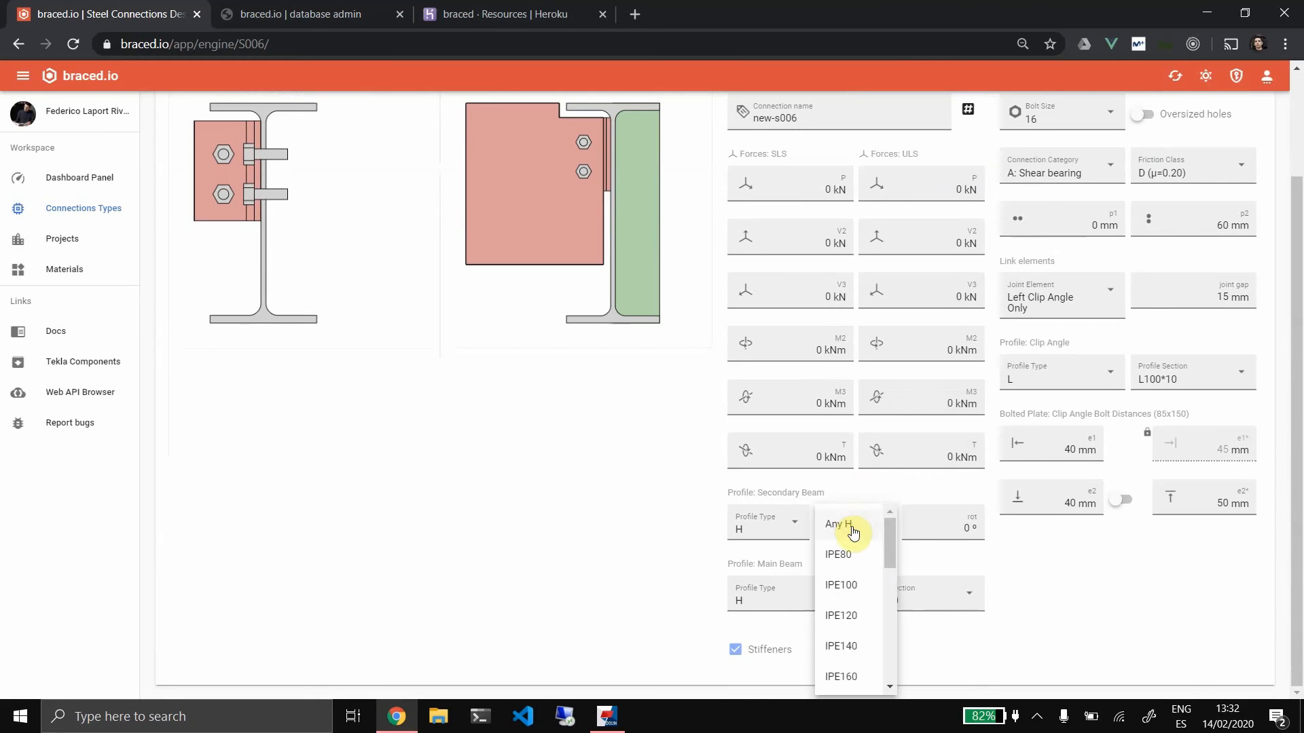
scroll(854, 533, down, 4)
click(841, 606)
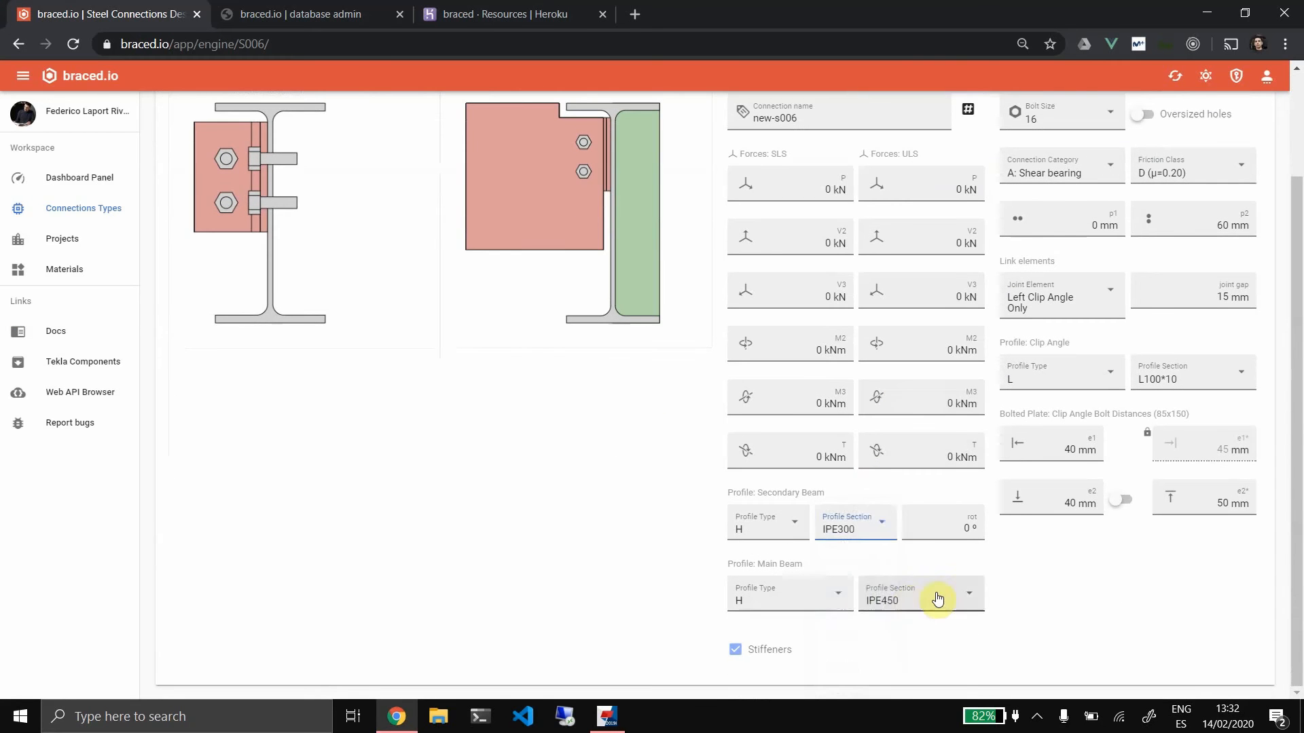
click(938, 601)
scroll(930, 606, down, 5)
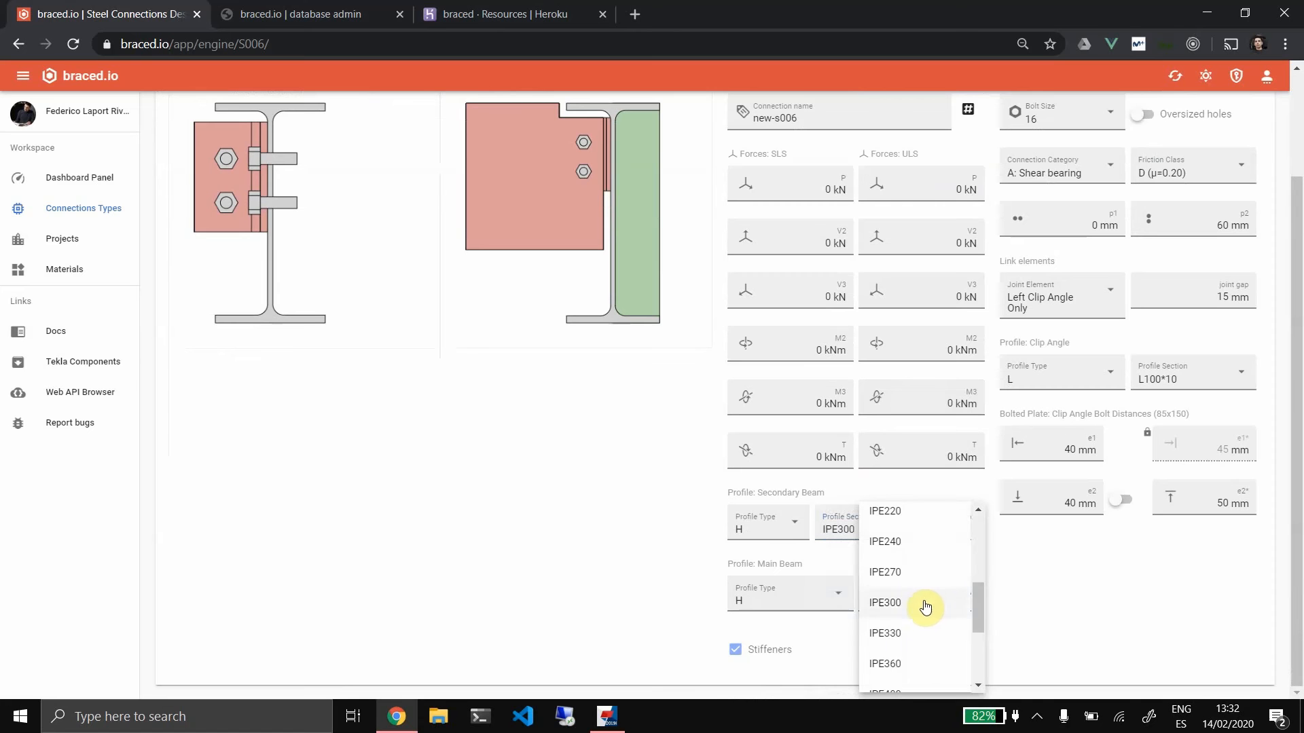
click(908, 600)
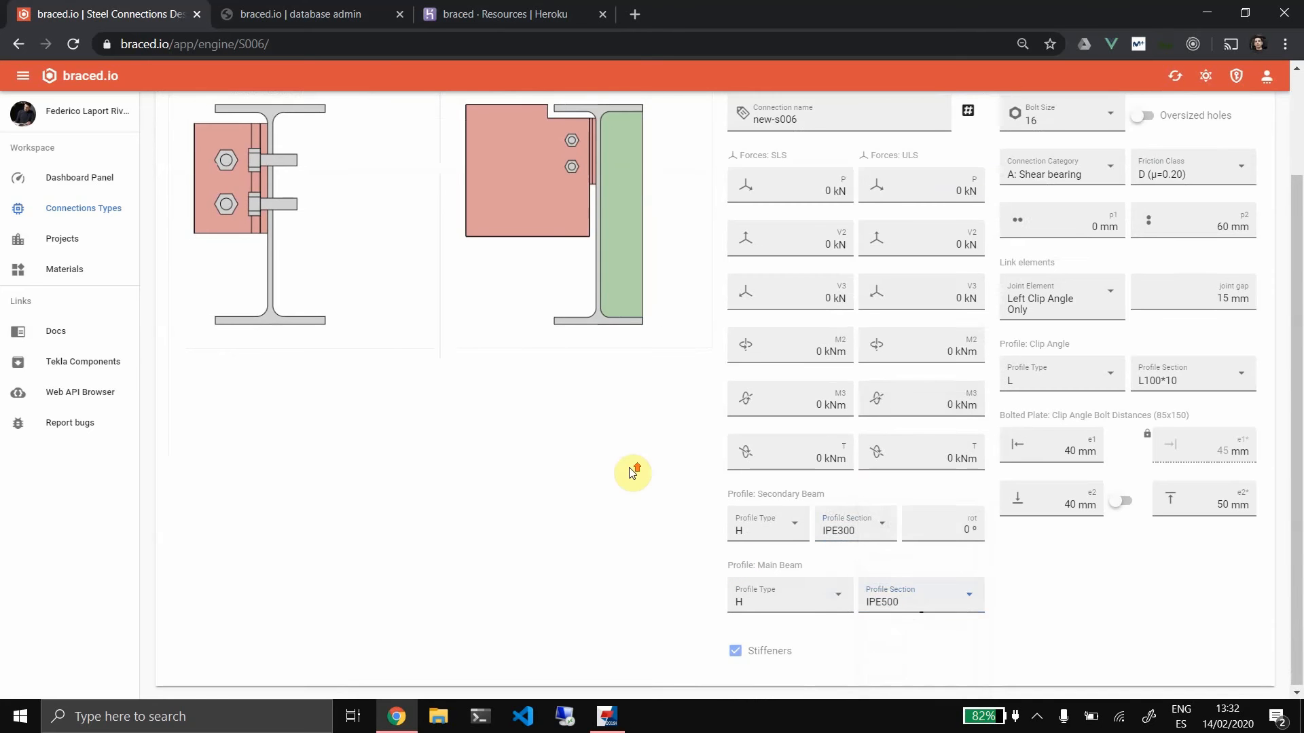
Disable the main beam's stiffeners, and save and publish the S006 connection to the BIM plugins
click(778, 650)
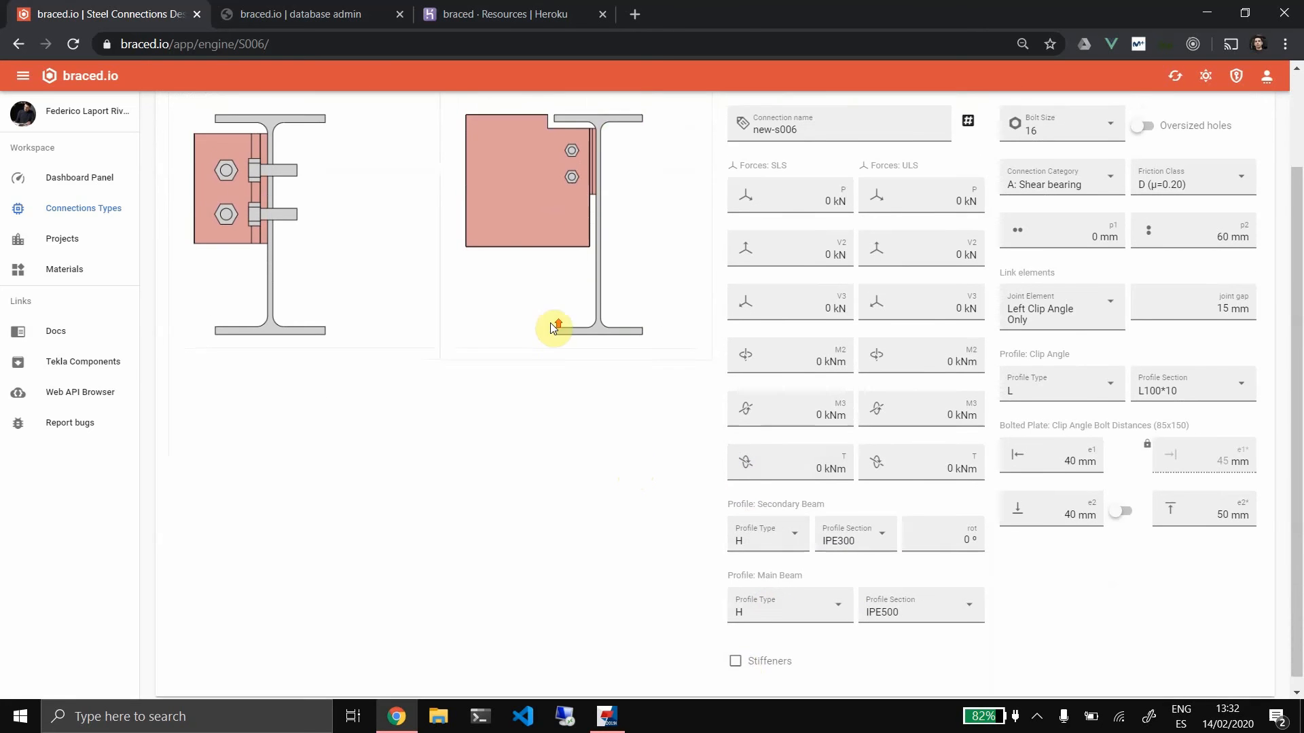
scroll(552, 326, up, 2)
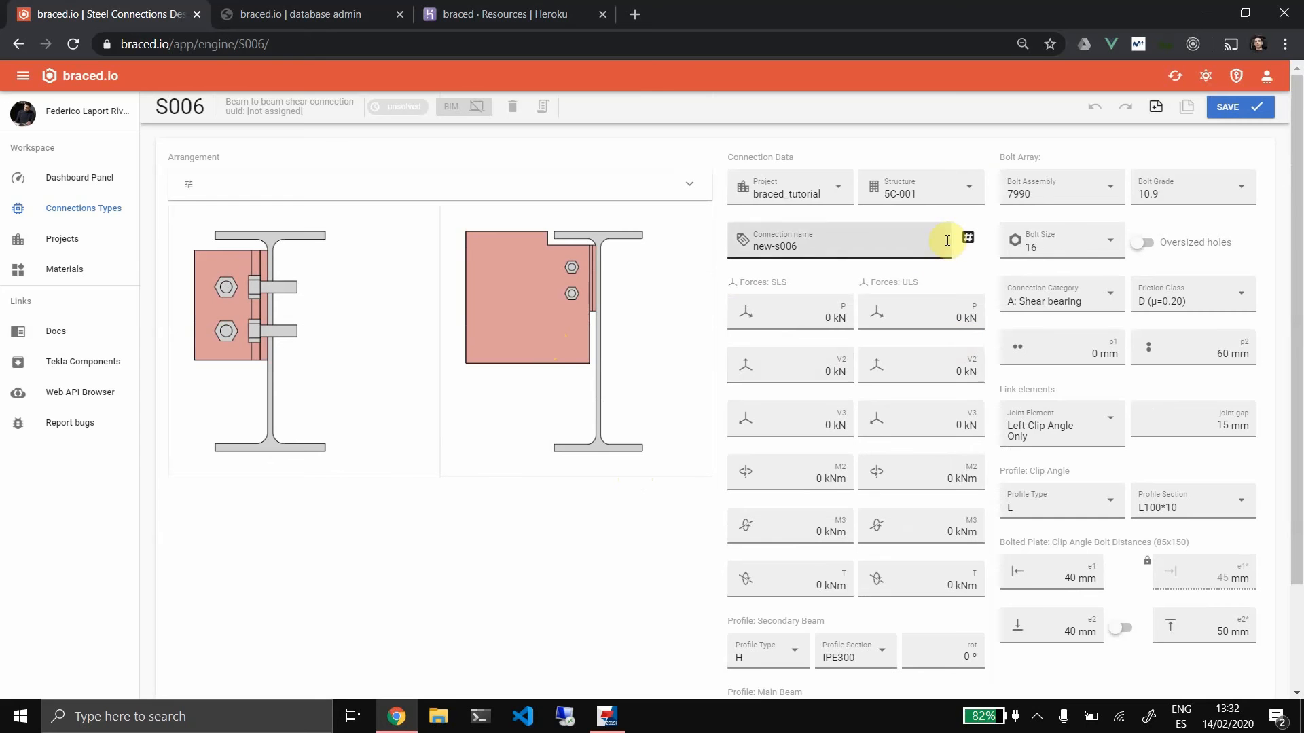
click(1241, 108)
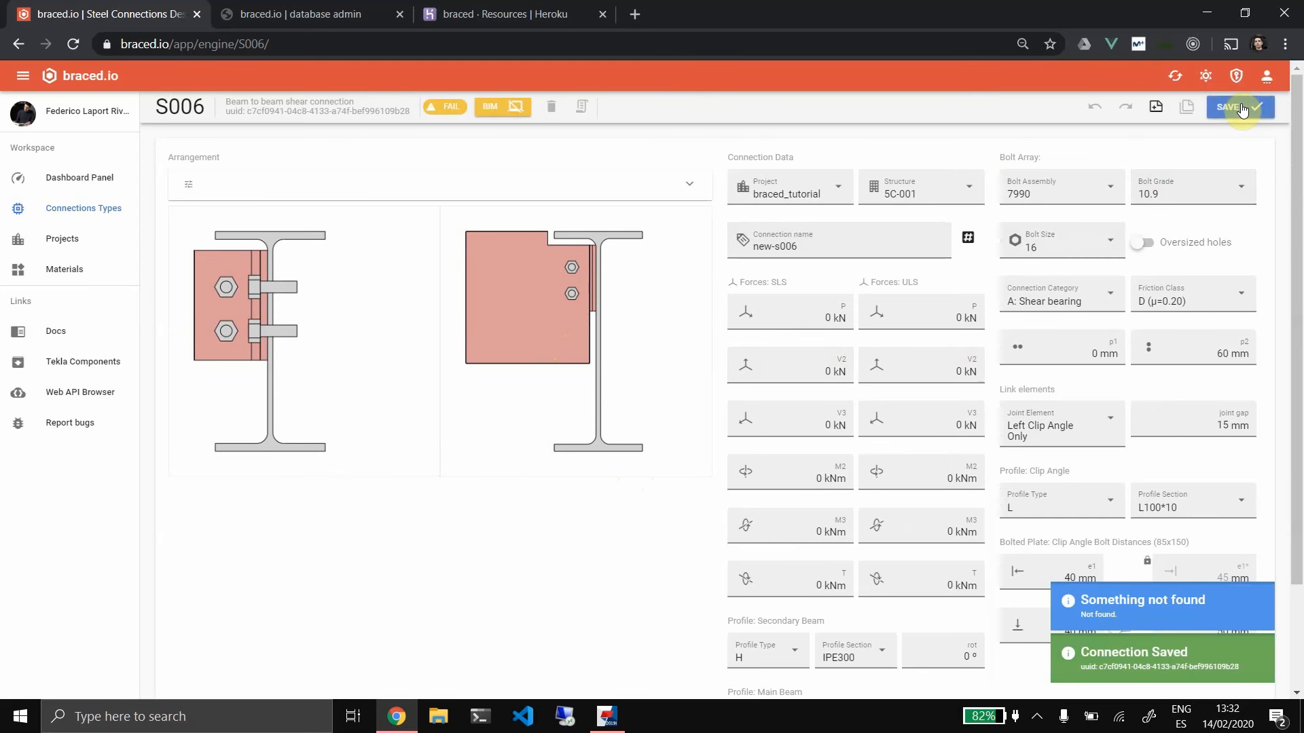
click(500, 112)
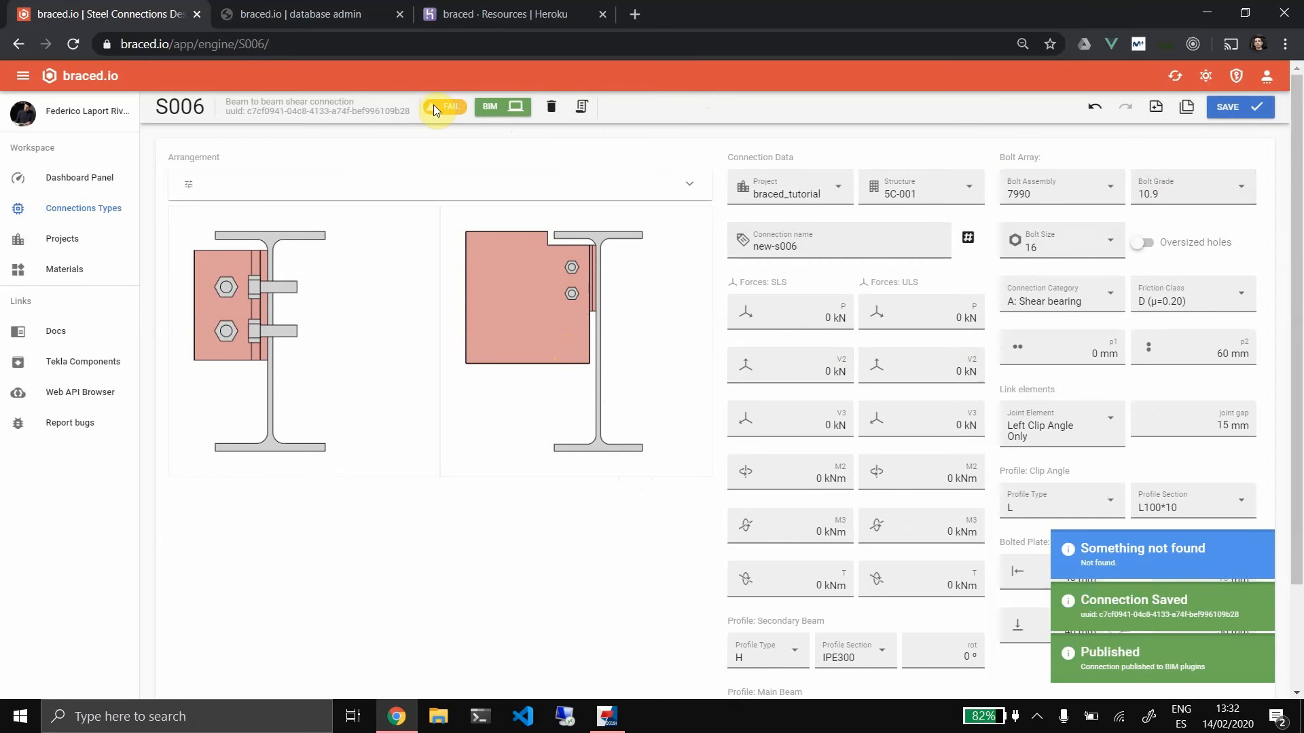
Switch to Tekla Structures and apply the S006Conn component between the main beam and one of its secondary beams
click(627, 721)
scroll(569, 267, up, 5)
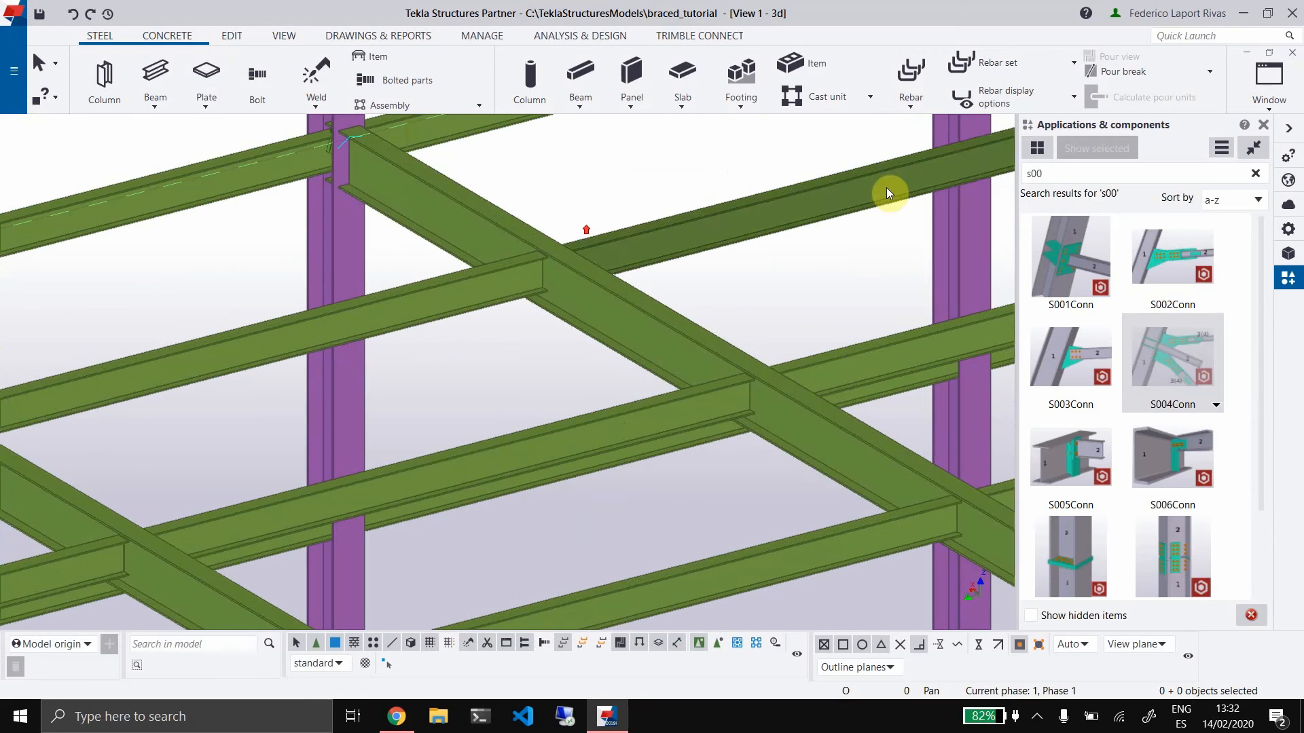
scroll(1160, 390, down, 1)
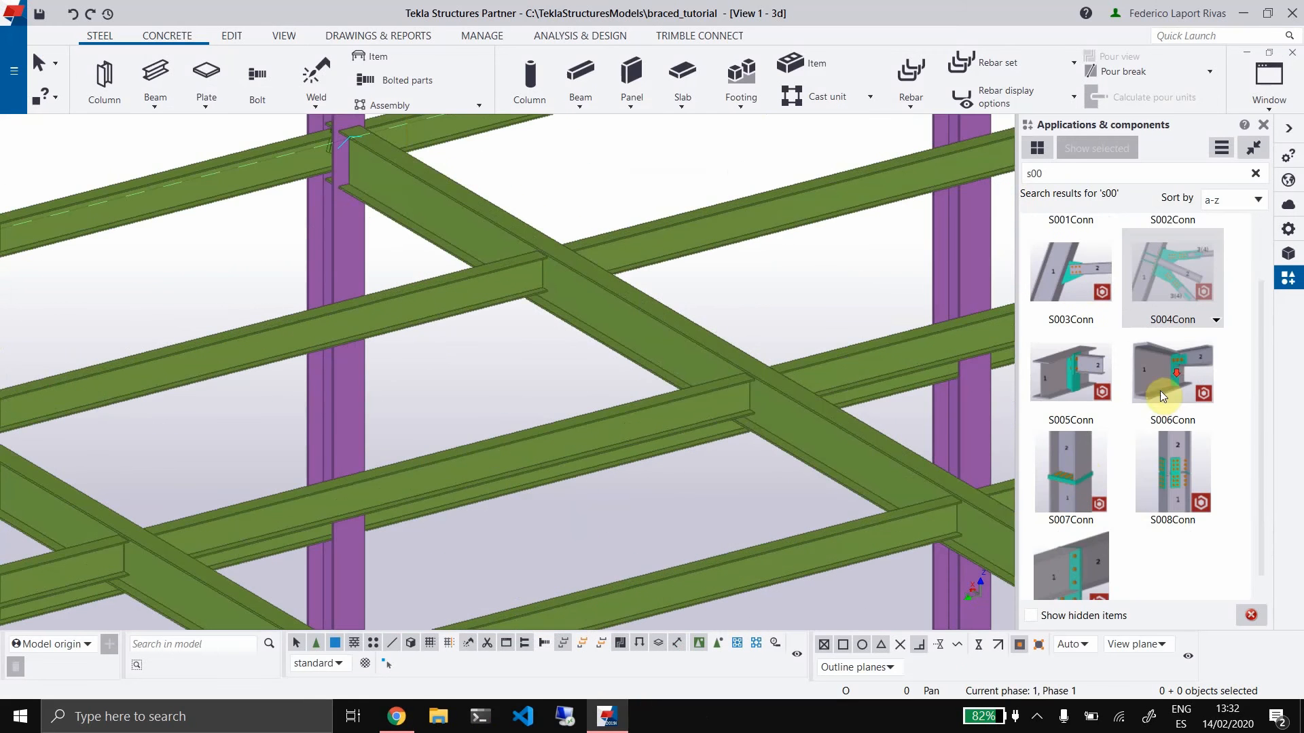
click(392, 721)
click(606, 716)
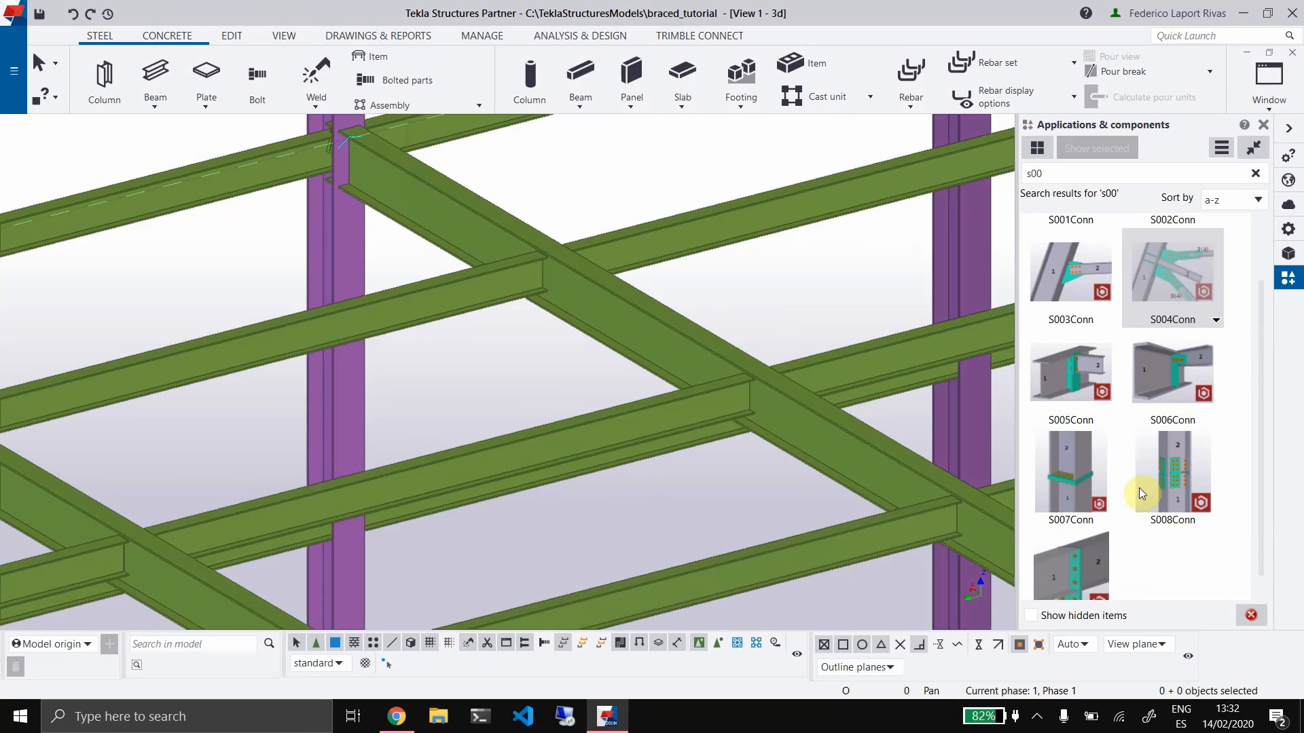
click(1166, 378)
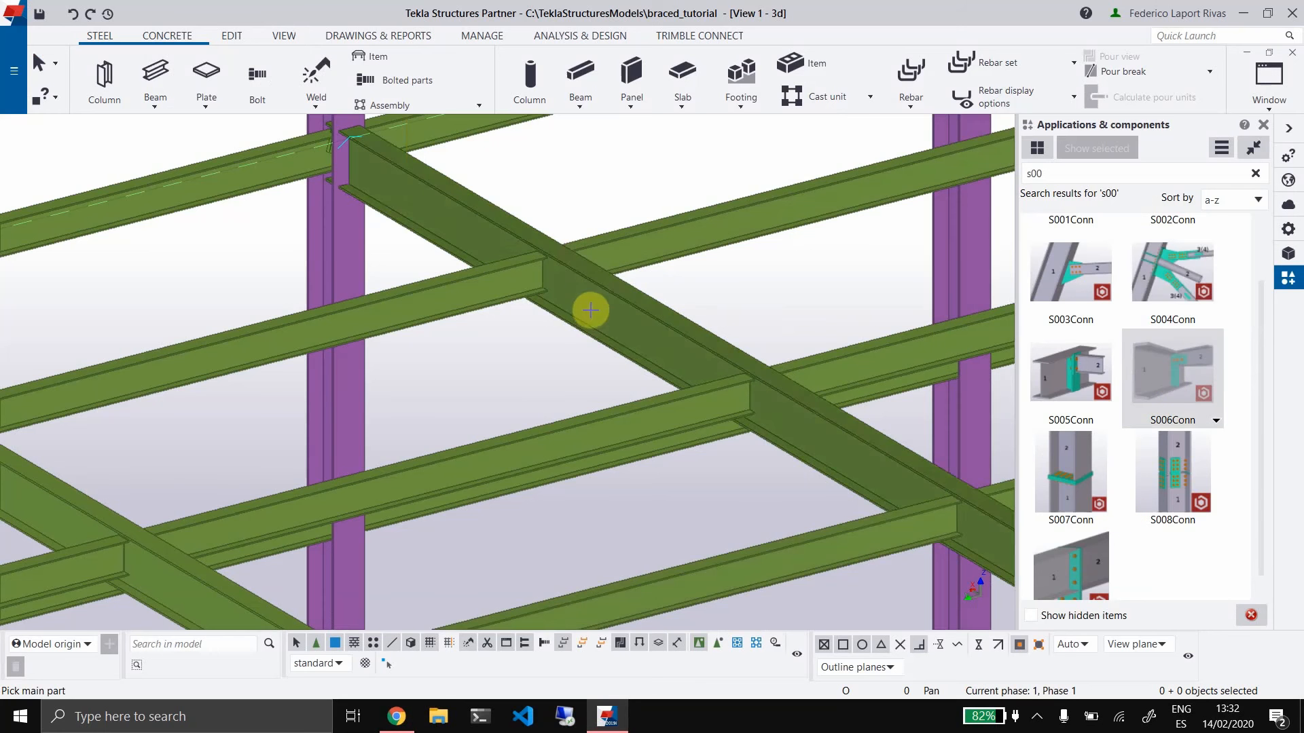
click(606, 290)
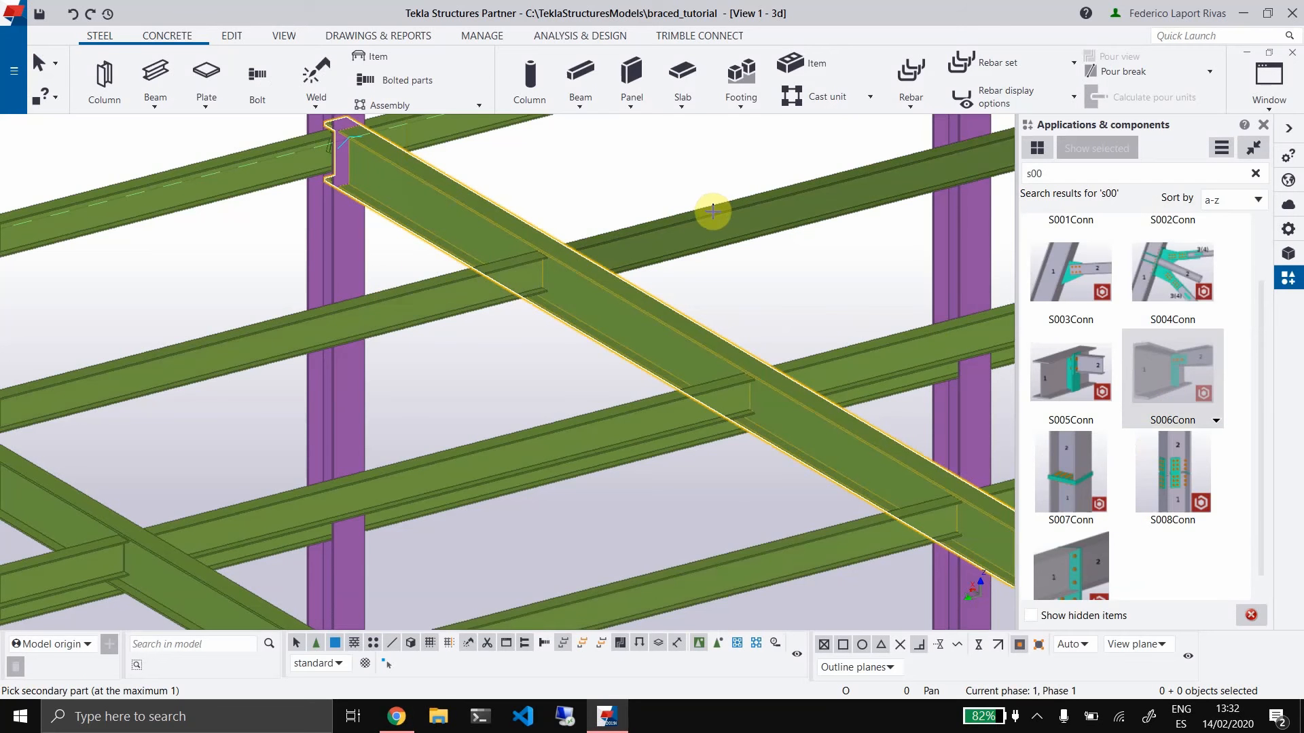
click(795, 198)
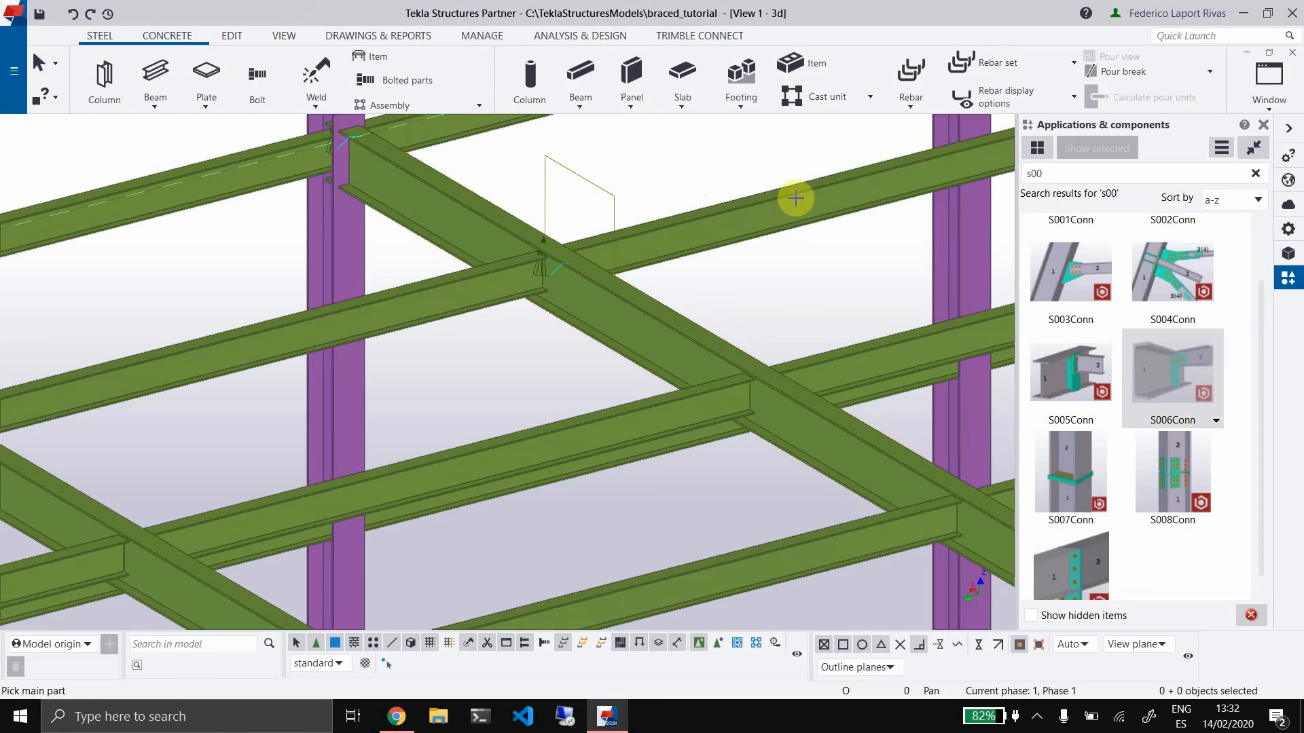
Examine the placed S006 clip angle and its bolts from the other side of the main beam
middle_drag(511, 335, 524, 337)
key(v)
click(578, 278)
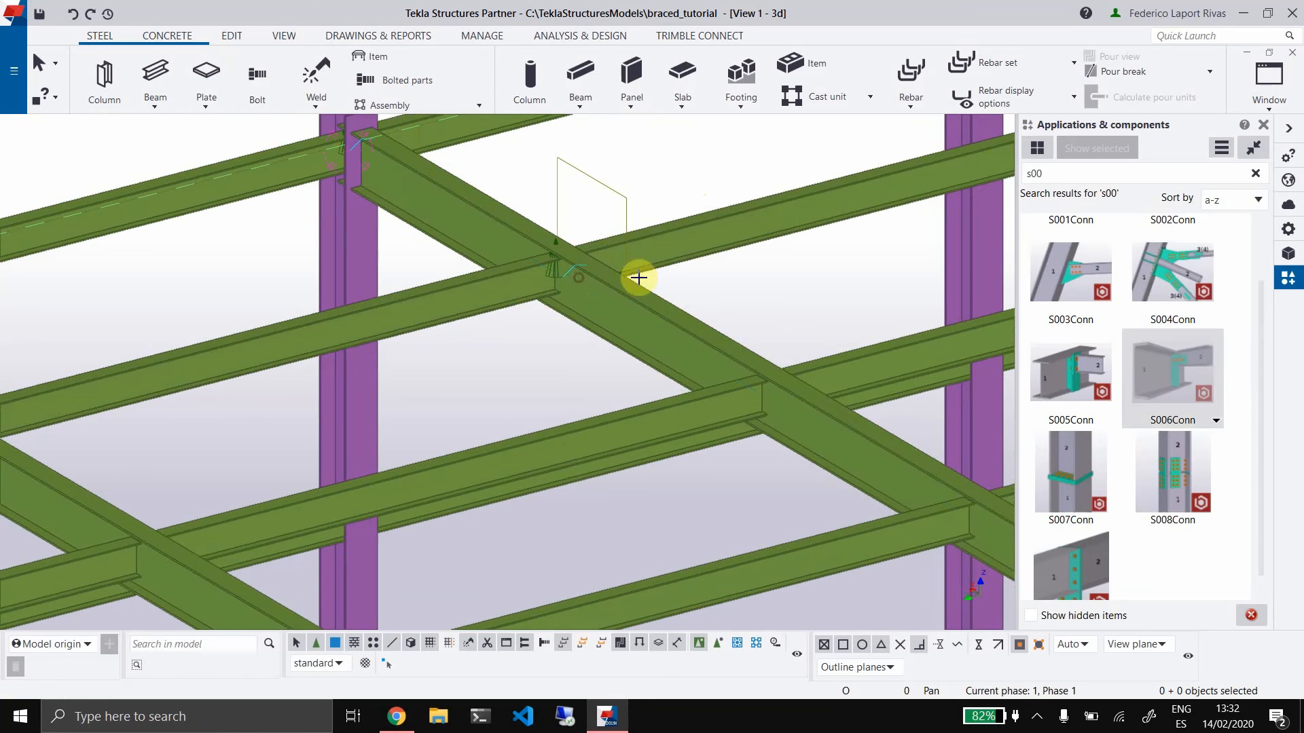
scroll(742, 267, down, 1)
ctrl+middle_drag(742, 267, 535, 267)
scroll(116, 247, up, 6)
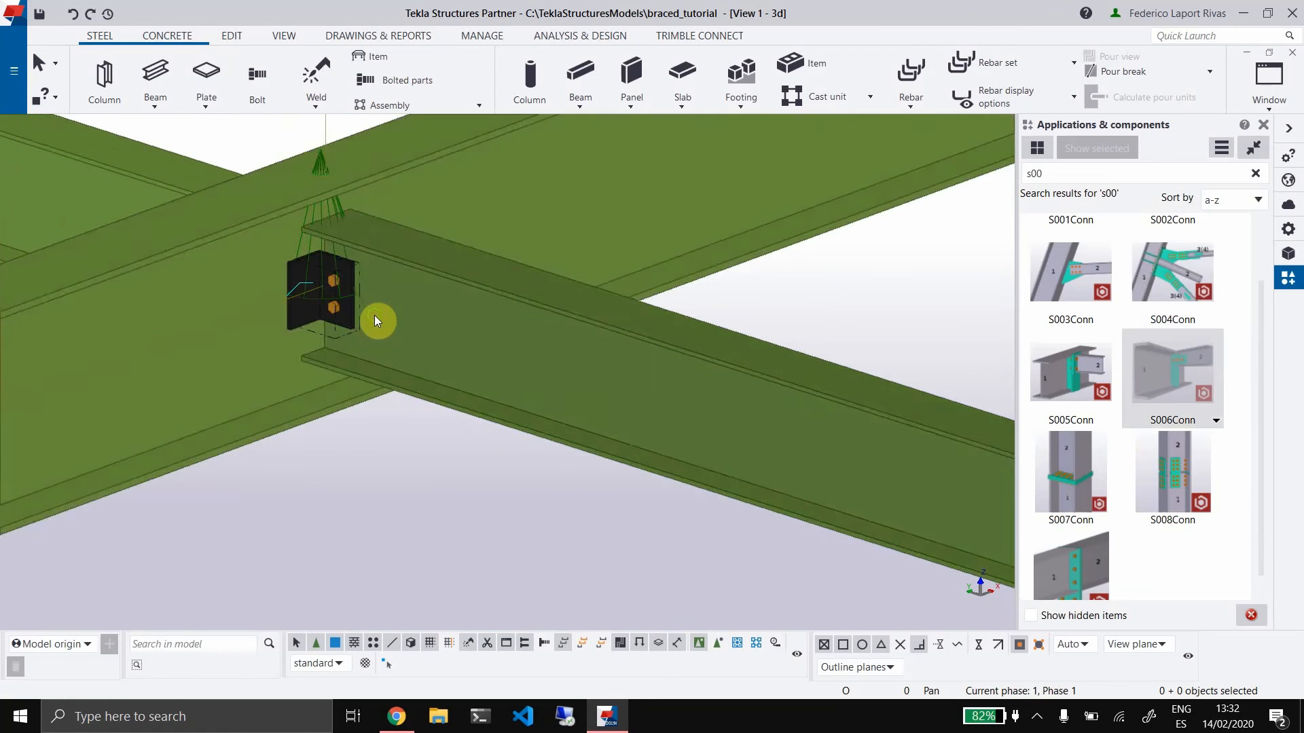
middle_drag(440, 361, 486, 286)
scroll(468, 299, down, 6)
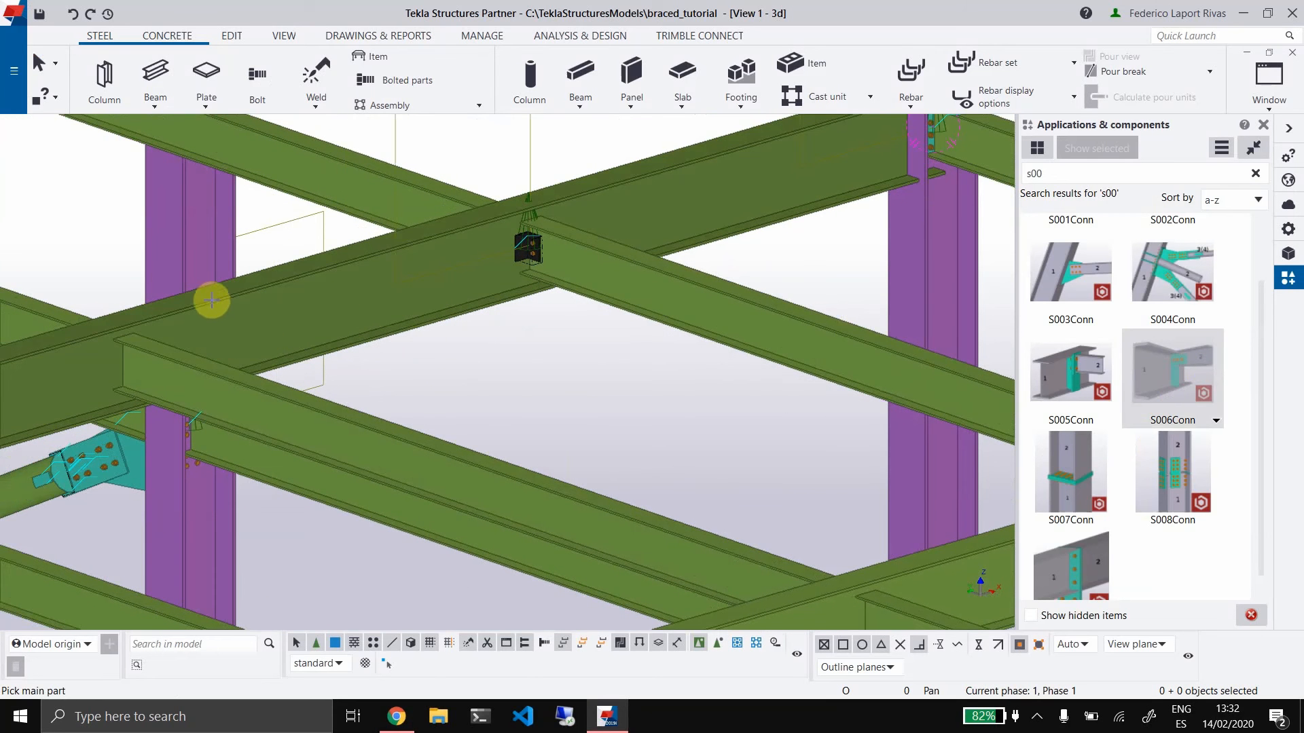
Reset the fields of the placed S006 connection, set its class to 2 and apply the change
click(524, 218)
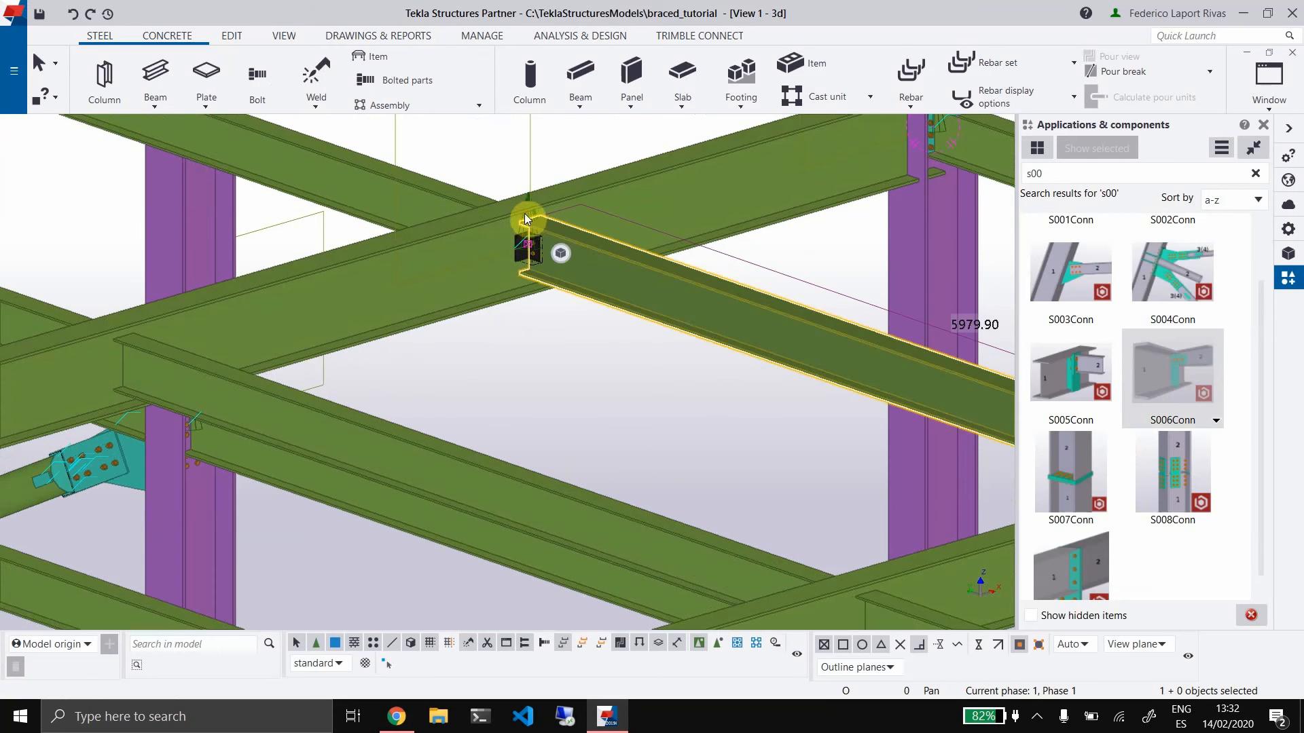
scroll(526, 212, up, 3)
double_click(542, 214)
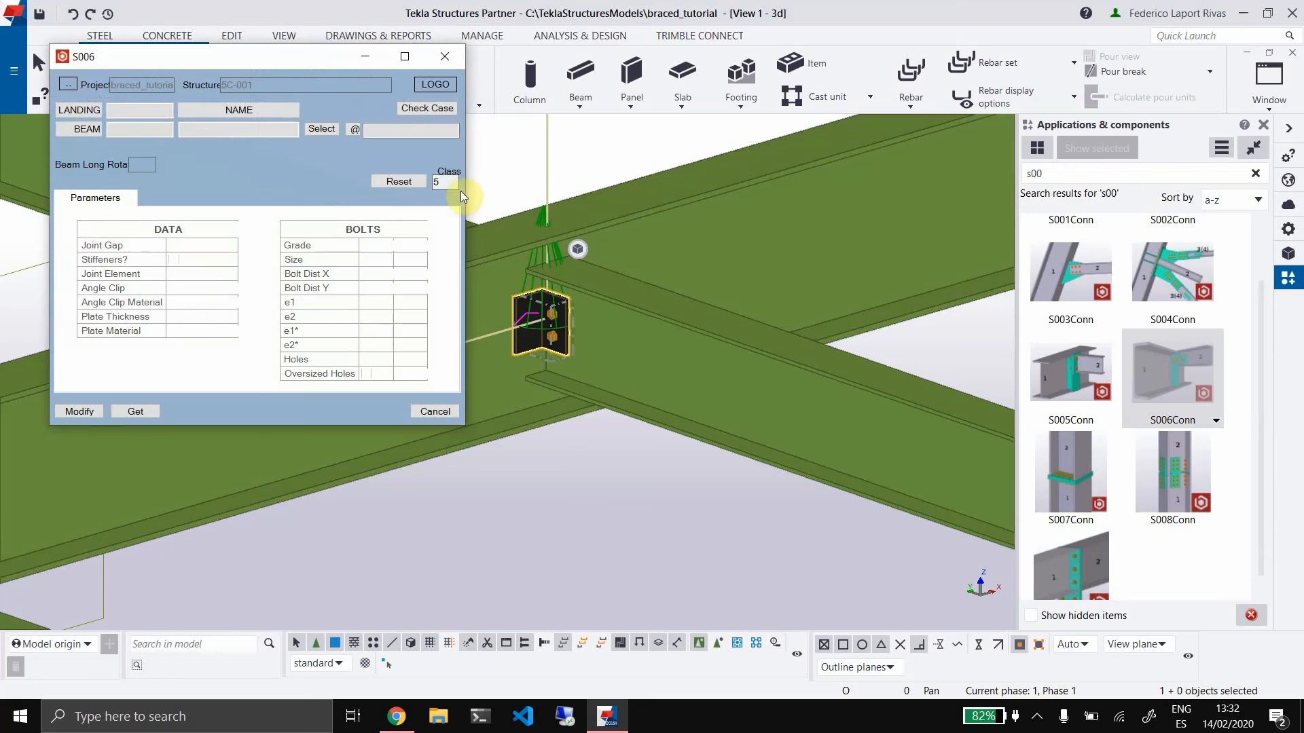
text(2)
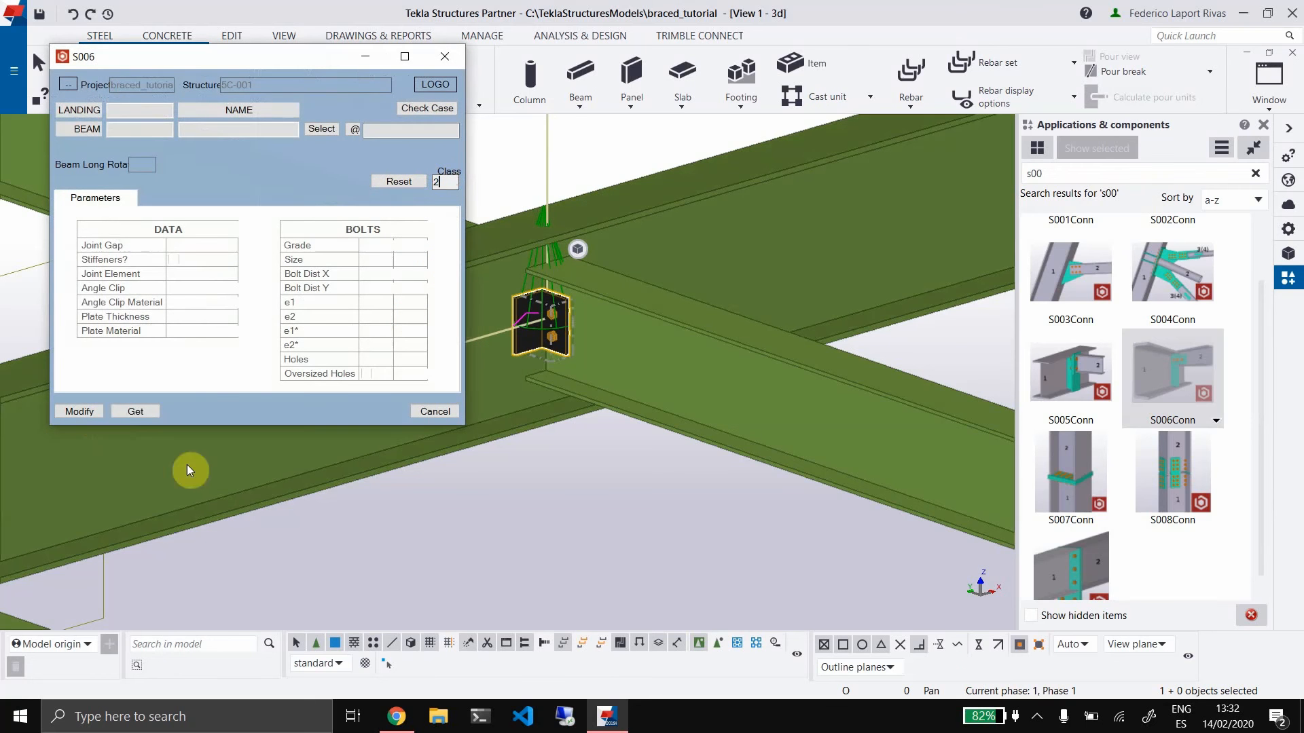
click(84, 413)
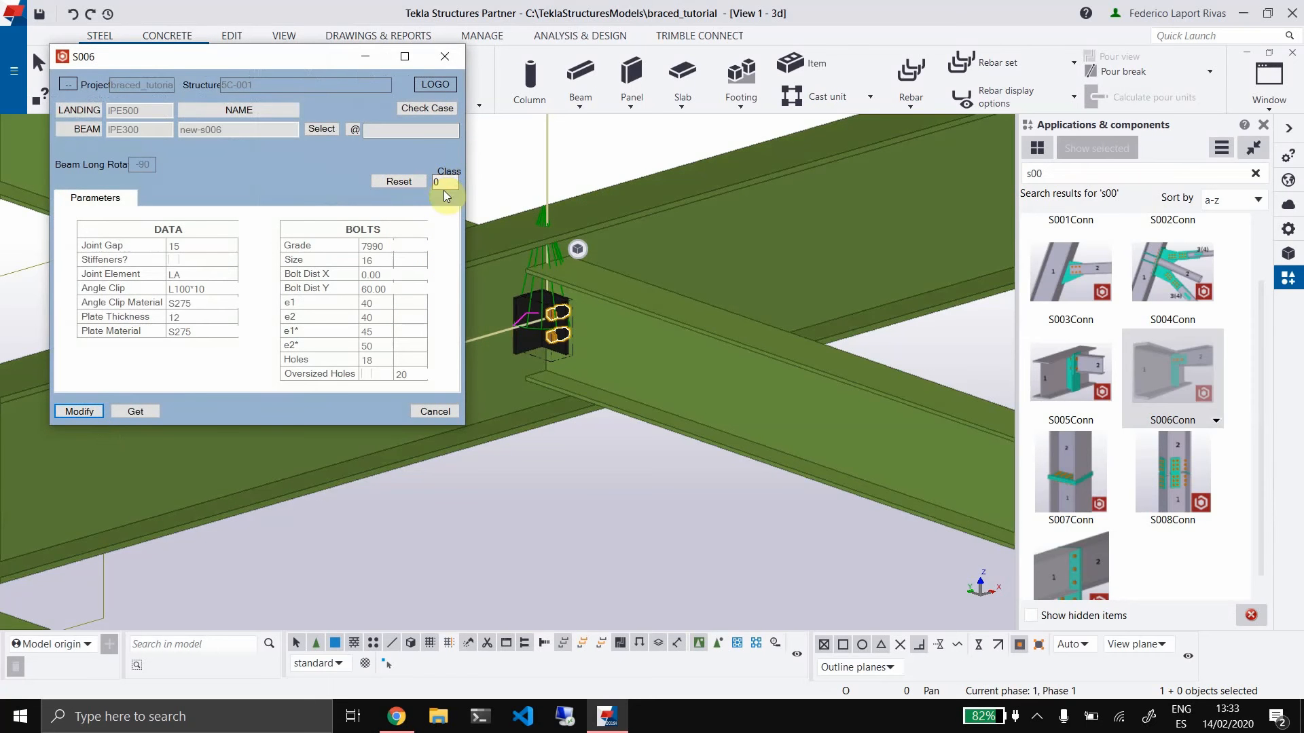
double_click(443, 180)
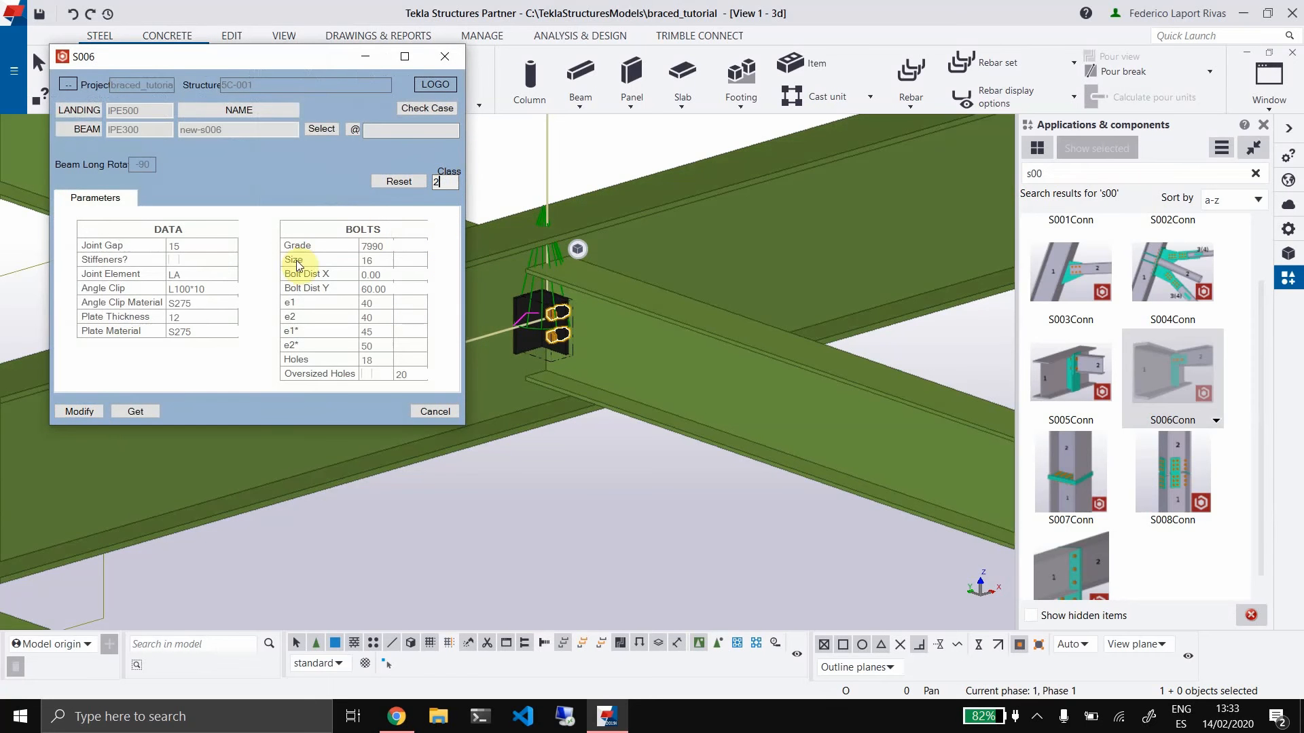
click(392, 181)
click(440, 181)
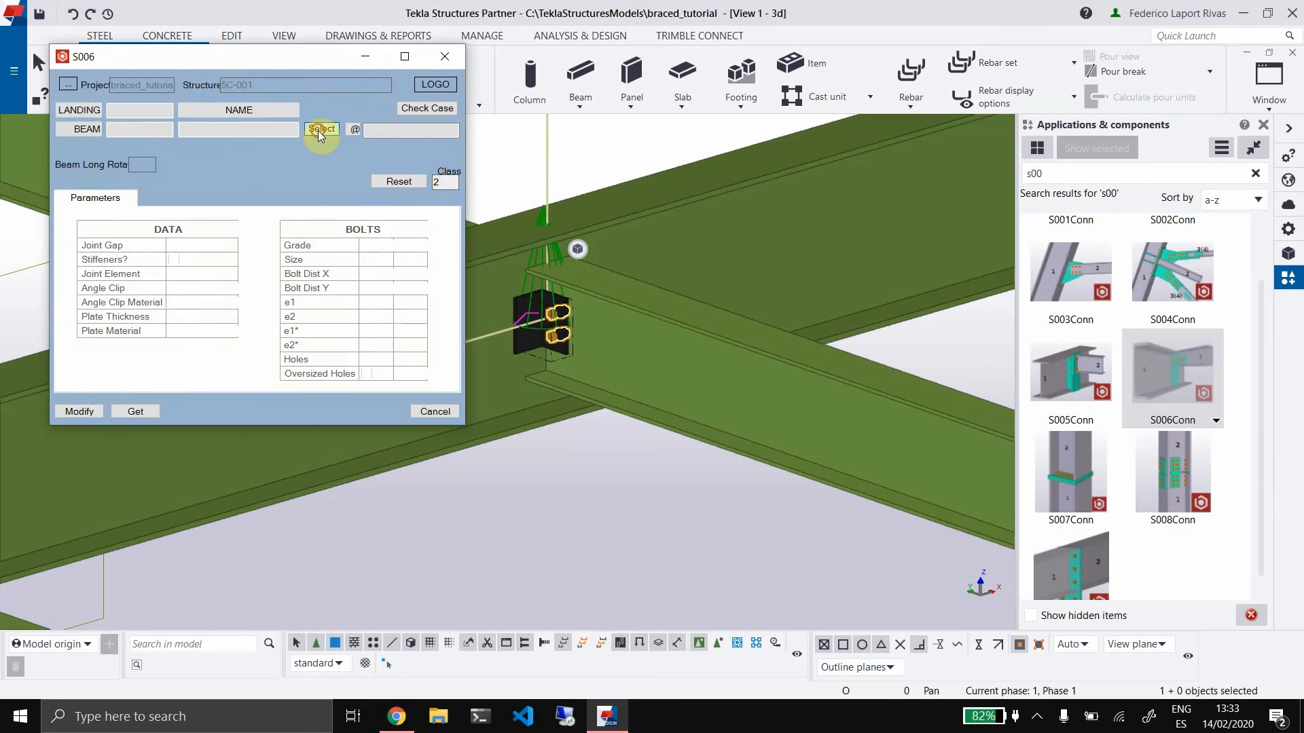
click(80, 410)
click(445, 55)
scroll(586, 389, up, 5)
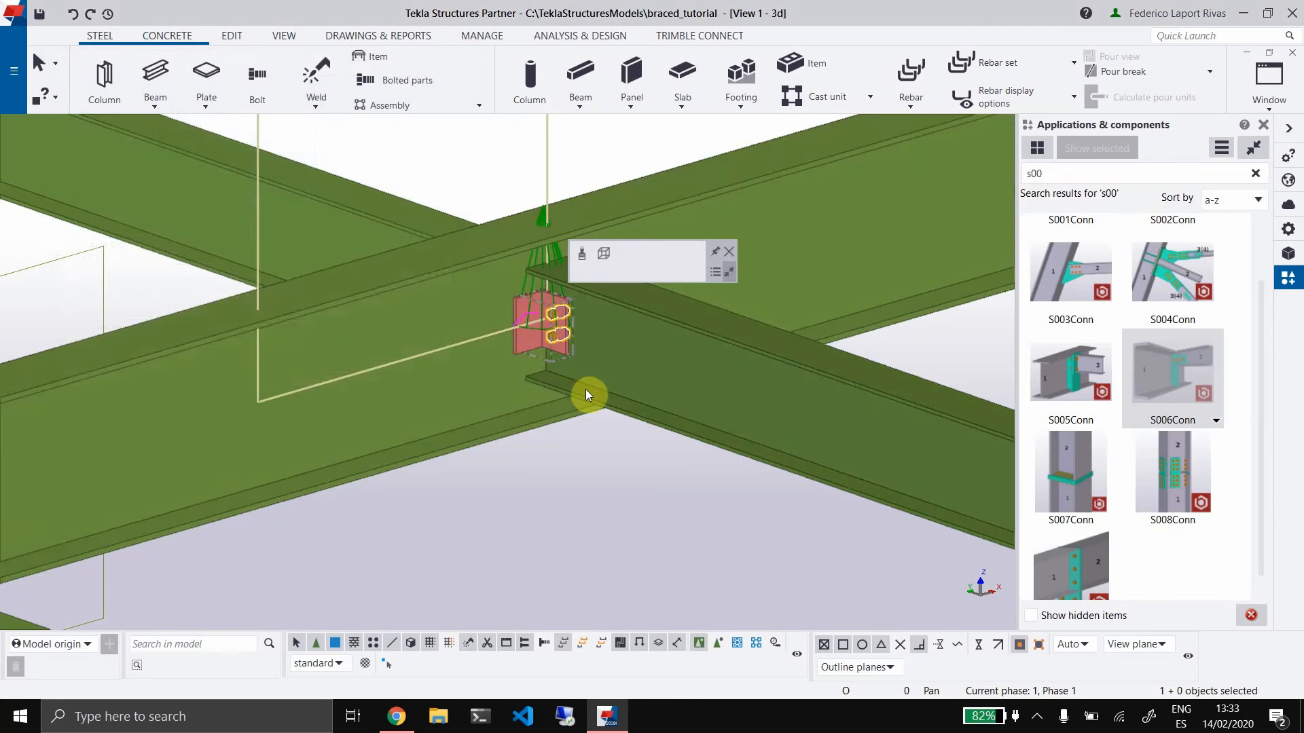
click(633, 507)
Apply the S006 connection between the same main beam and its other two secondary beams
scroll(575, 374, down, 1)
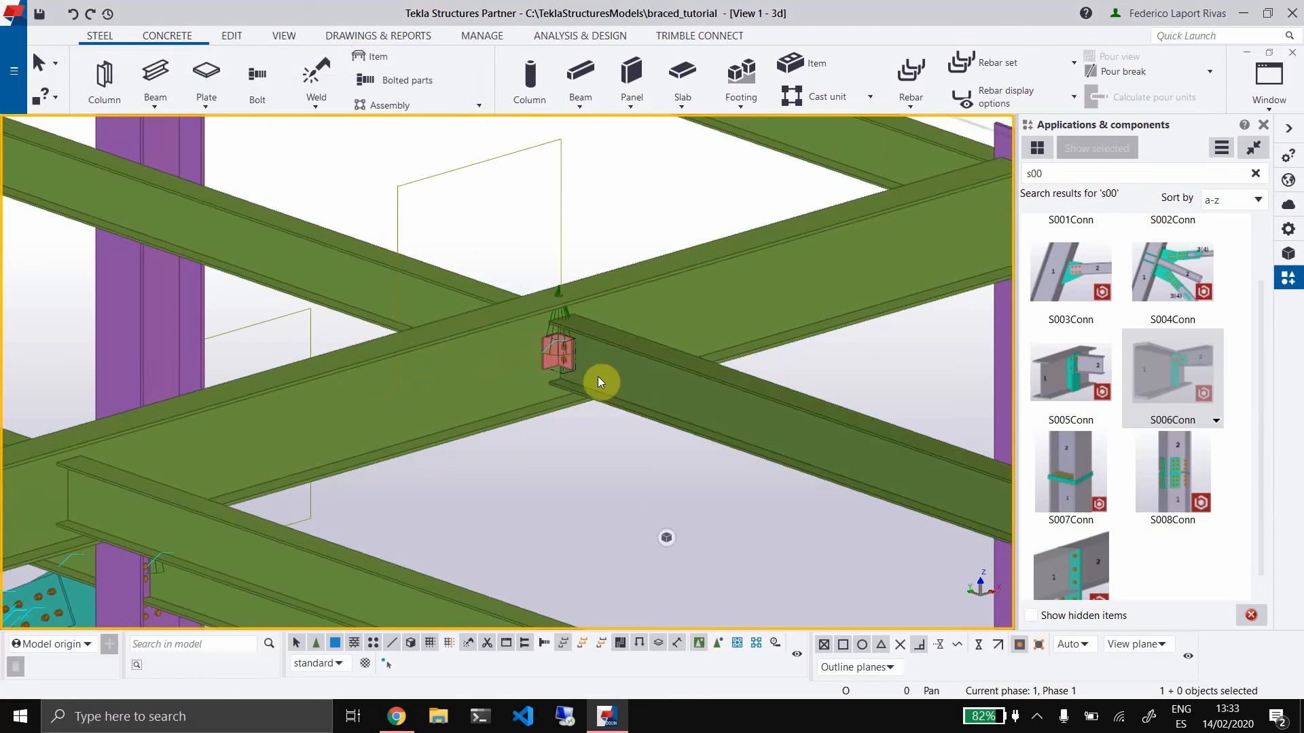
scroll(589, 400, down, 2)
middle_drag(532, 454, 699, 399)
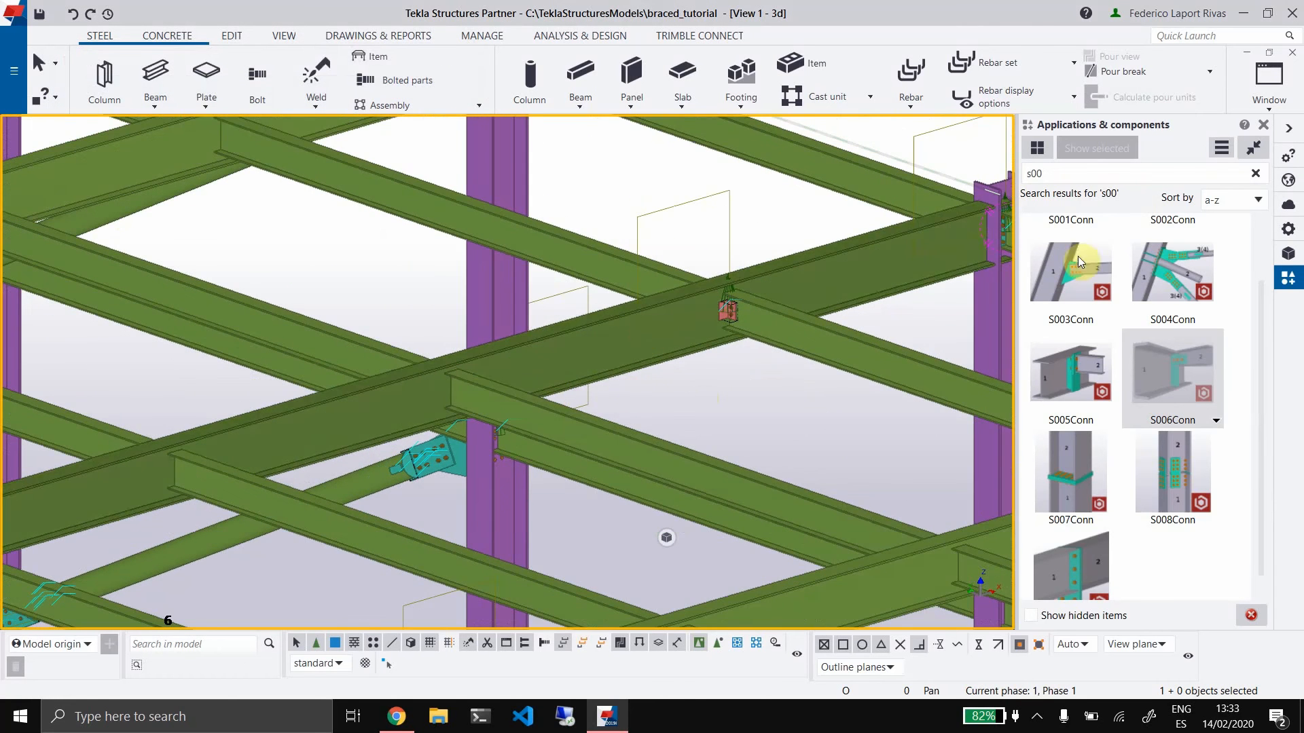
click(1171, 388)
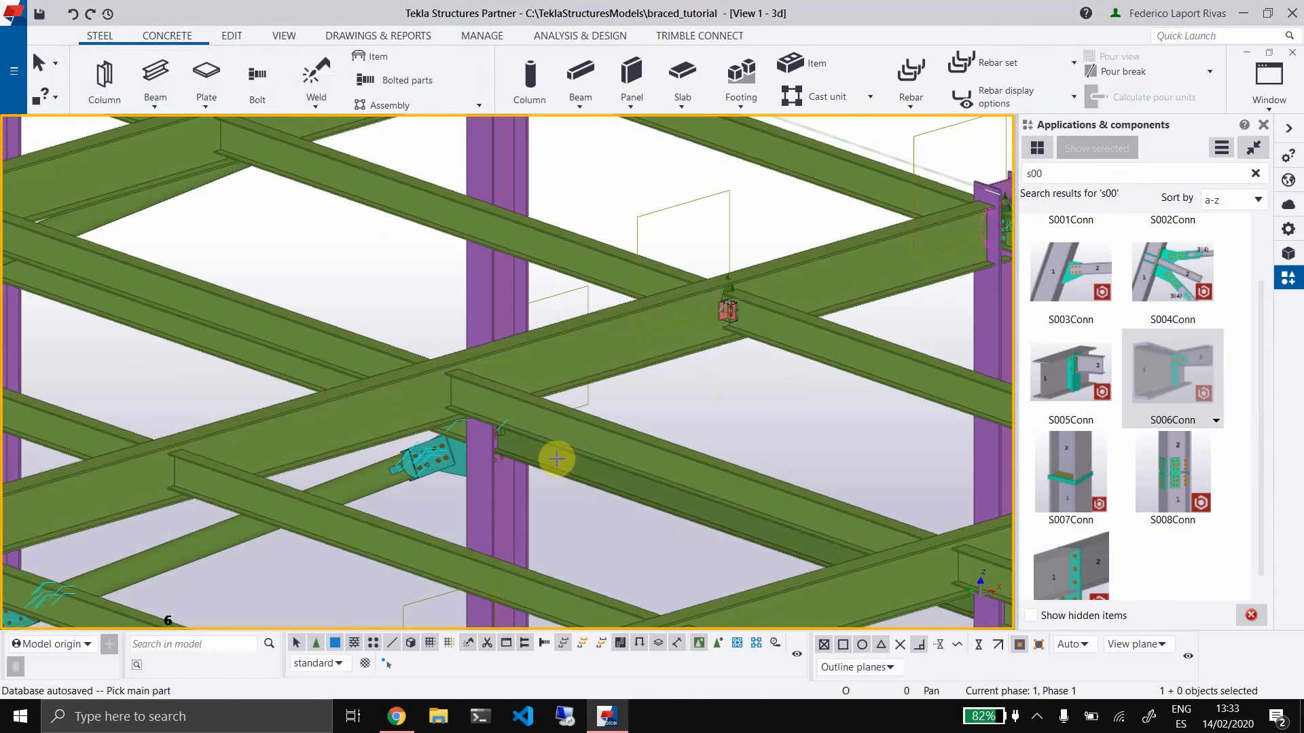
click(527, 340)
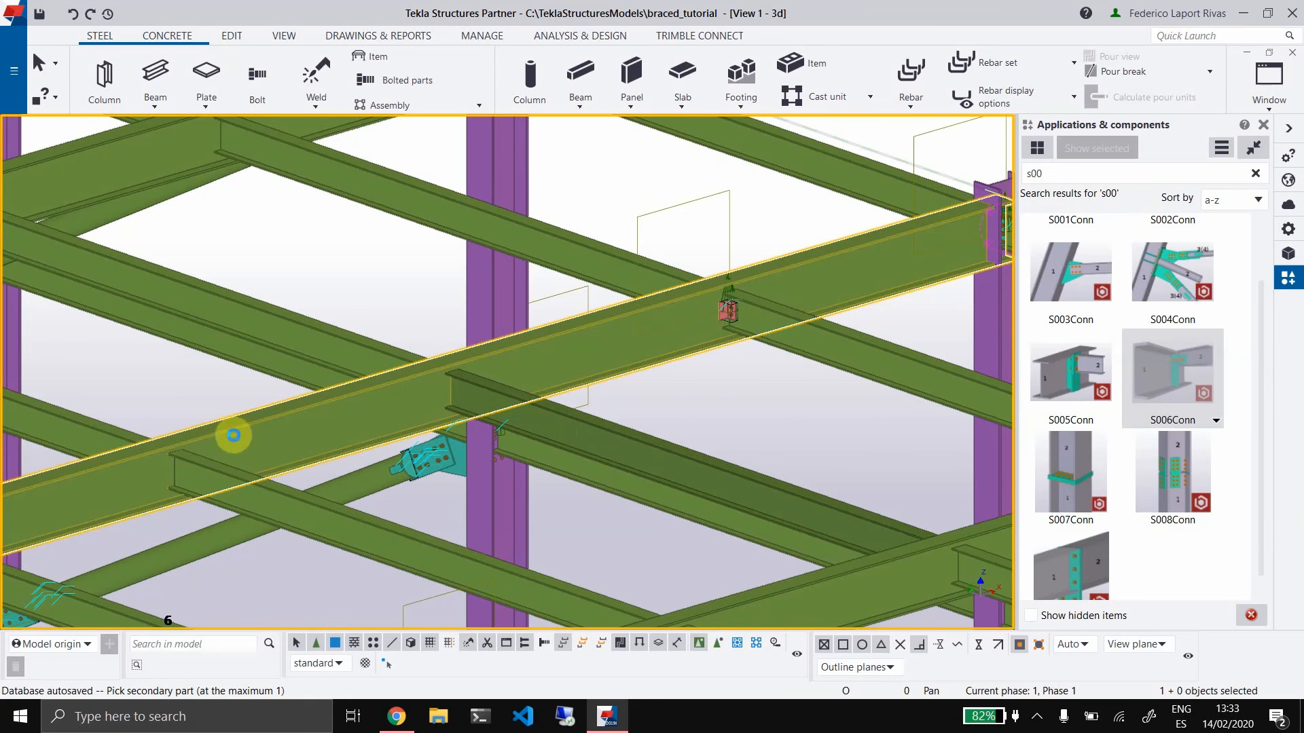
click(236, 431)
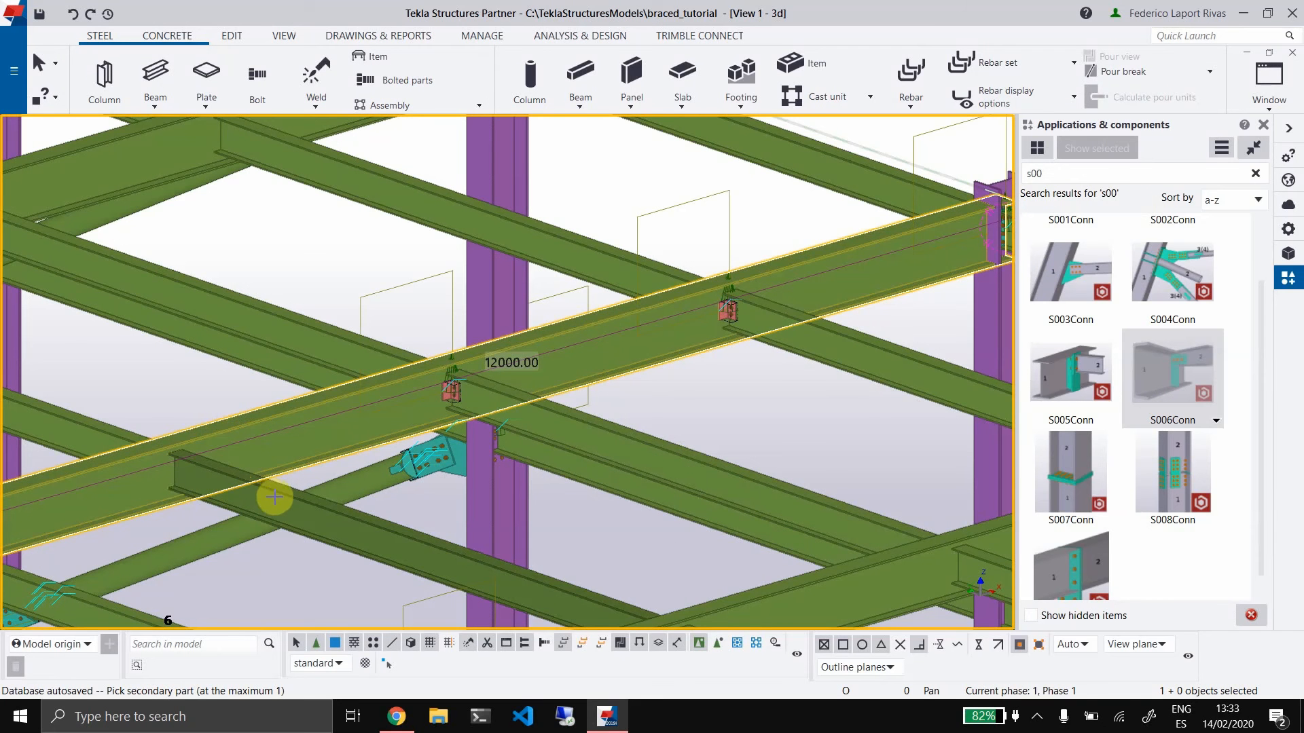
Apply the S006 connection between the adjacent frame's main beam and its secondary beams
scroll(207, 166, down, 1)
middle_drag(206, 166, 328, 391)
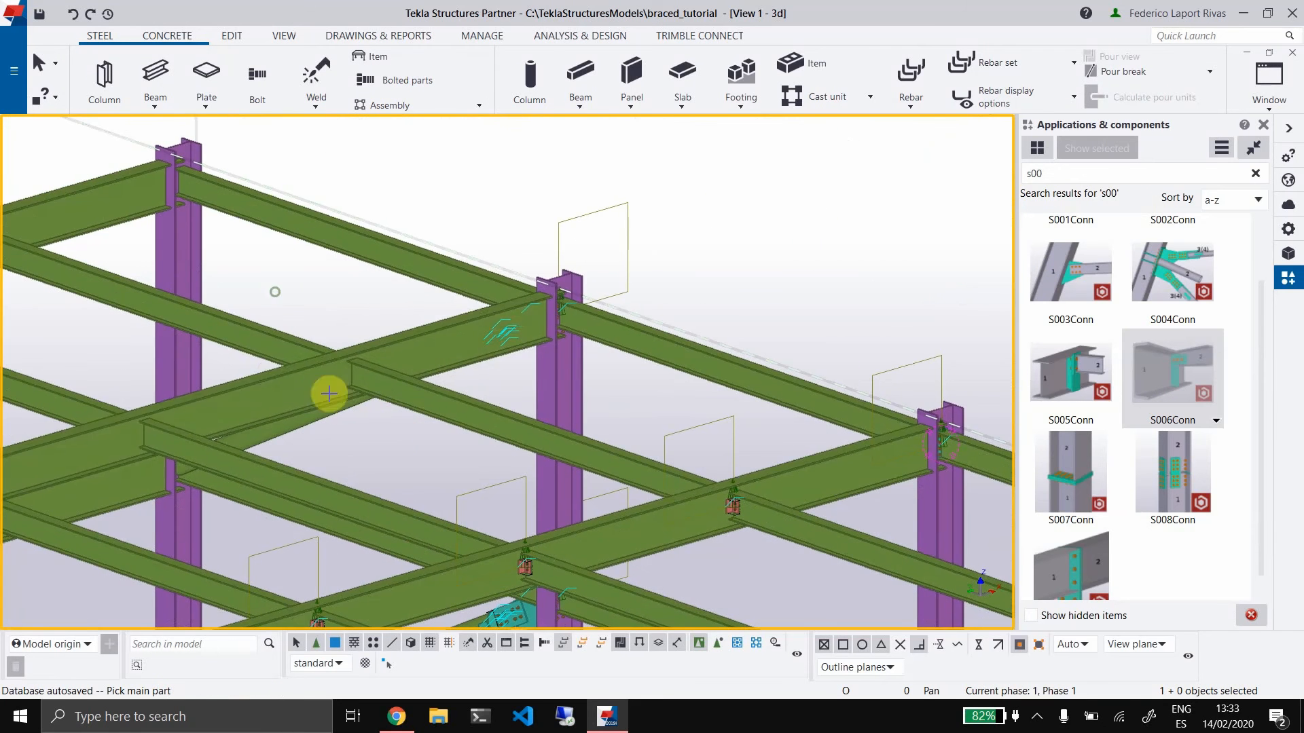
click(277, 376)
click(462, 393)
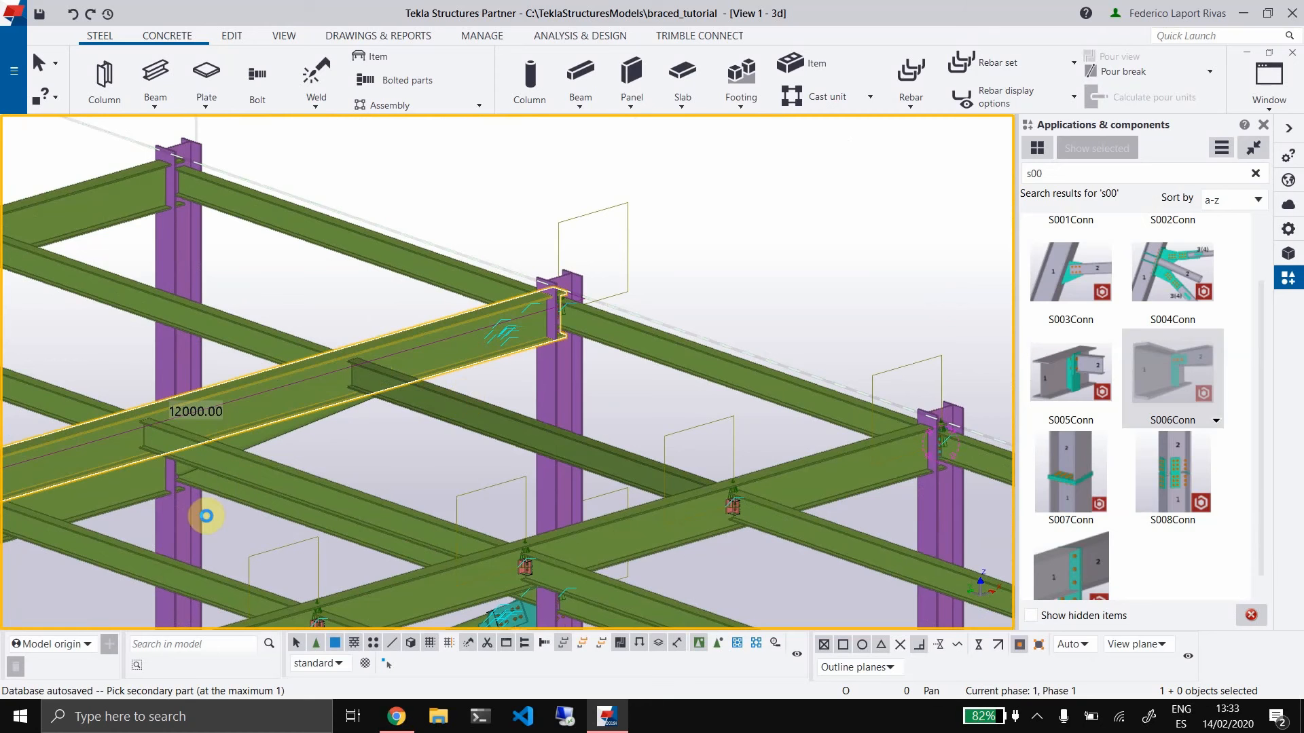
middle_drag(287, 489, 472, 464)
click(279, 430)
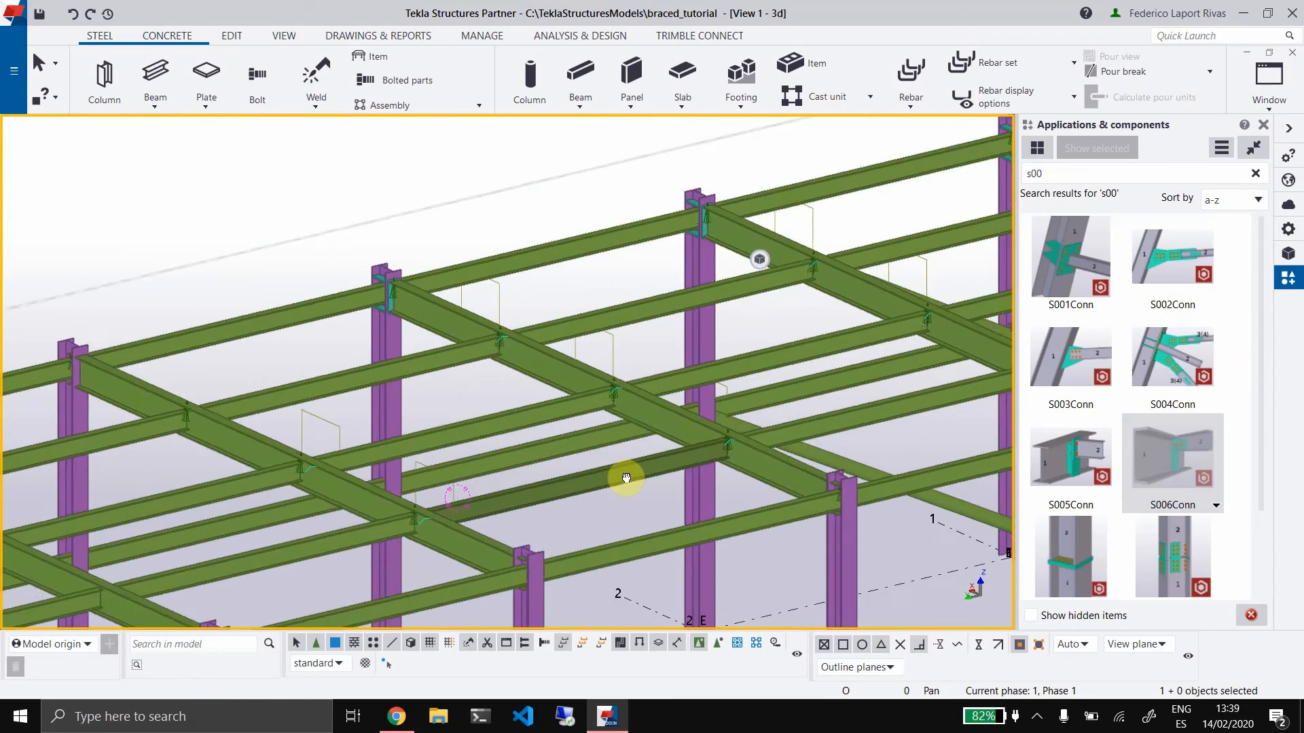
Examine the S006 connections along the roof frames and at the joints of one main beam
middle_drag(625, 474, 614, 513)
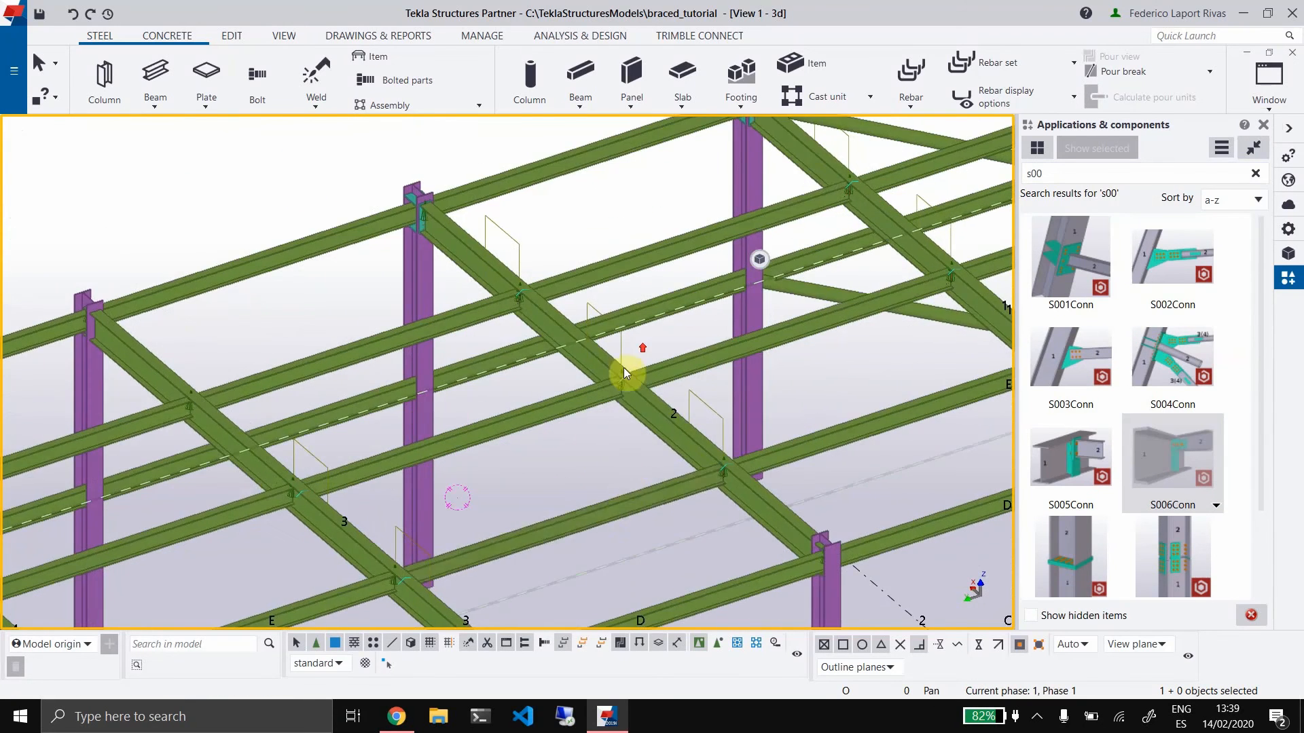
scroll(597, 421, up, 5)
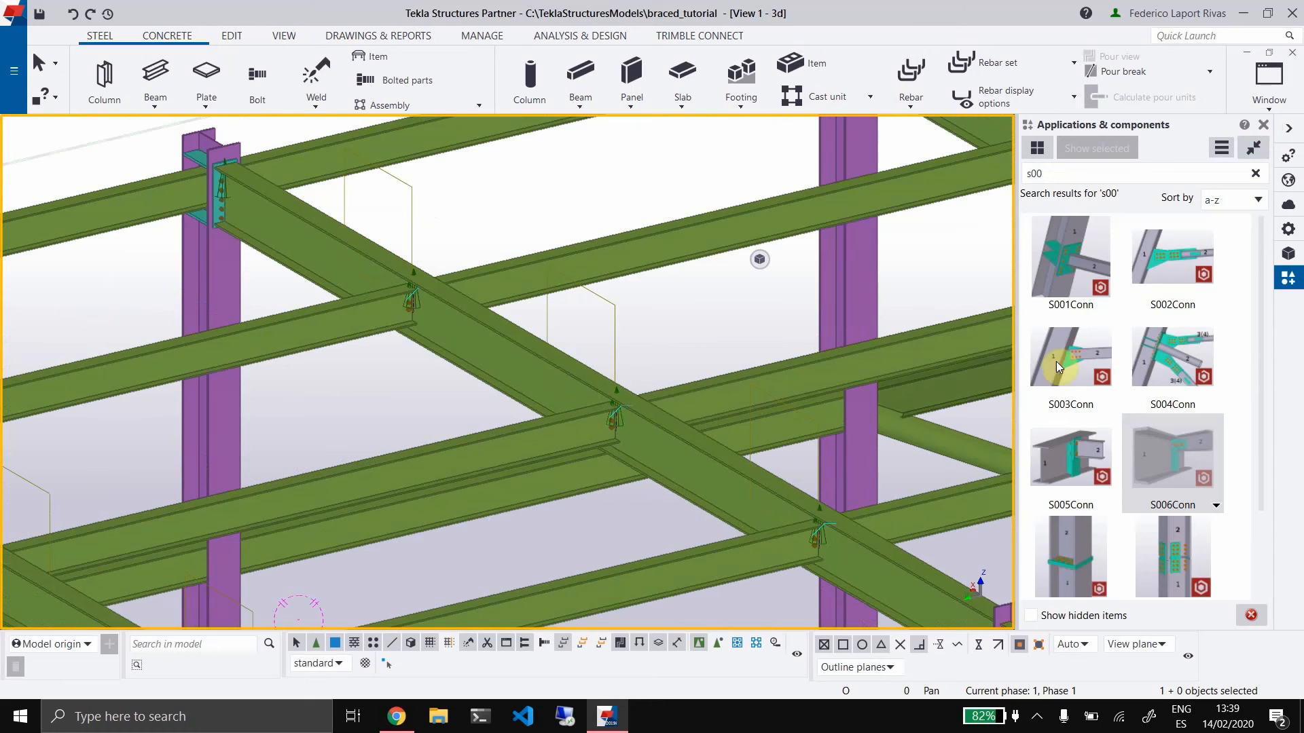
scroll(591, 405, up, 2)
scroll(589, 404, up, 3)
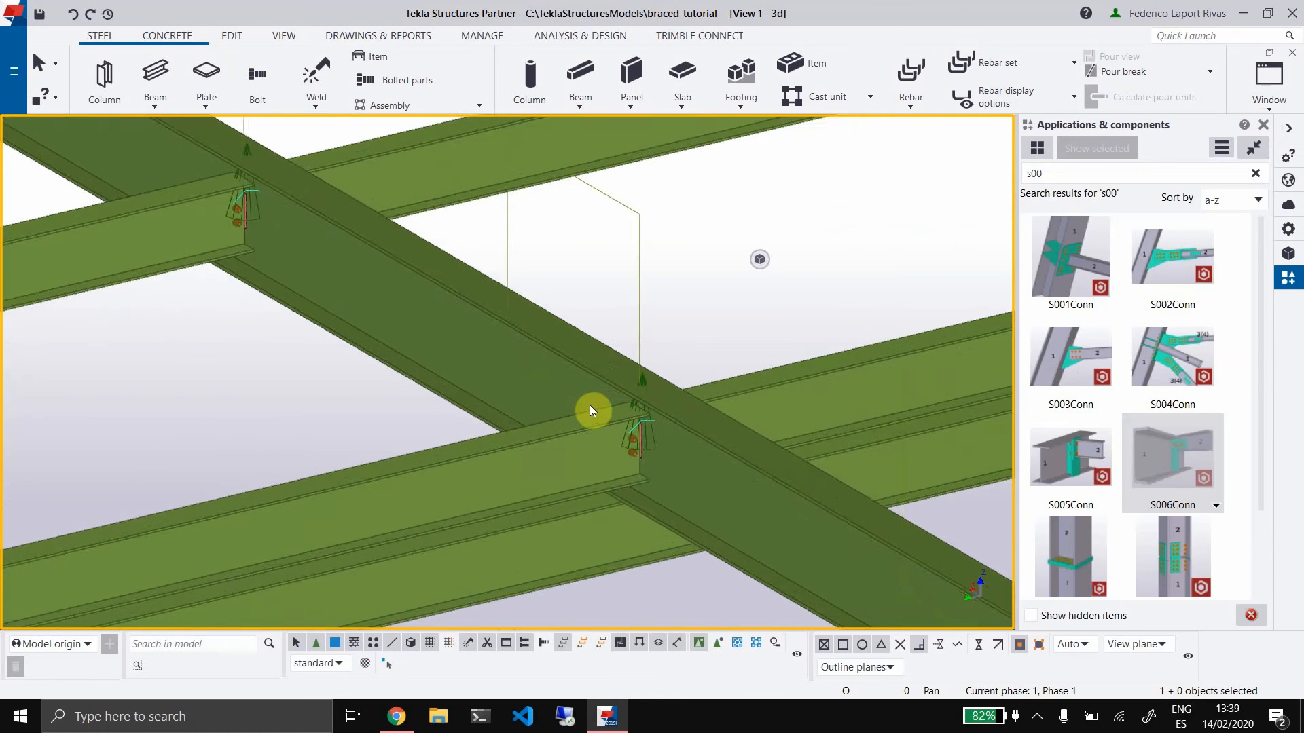
scroll(514, 383, down, 4)
middle_drag(419, 377, 475, 432)
scroll(474, 429, down, 1)
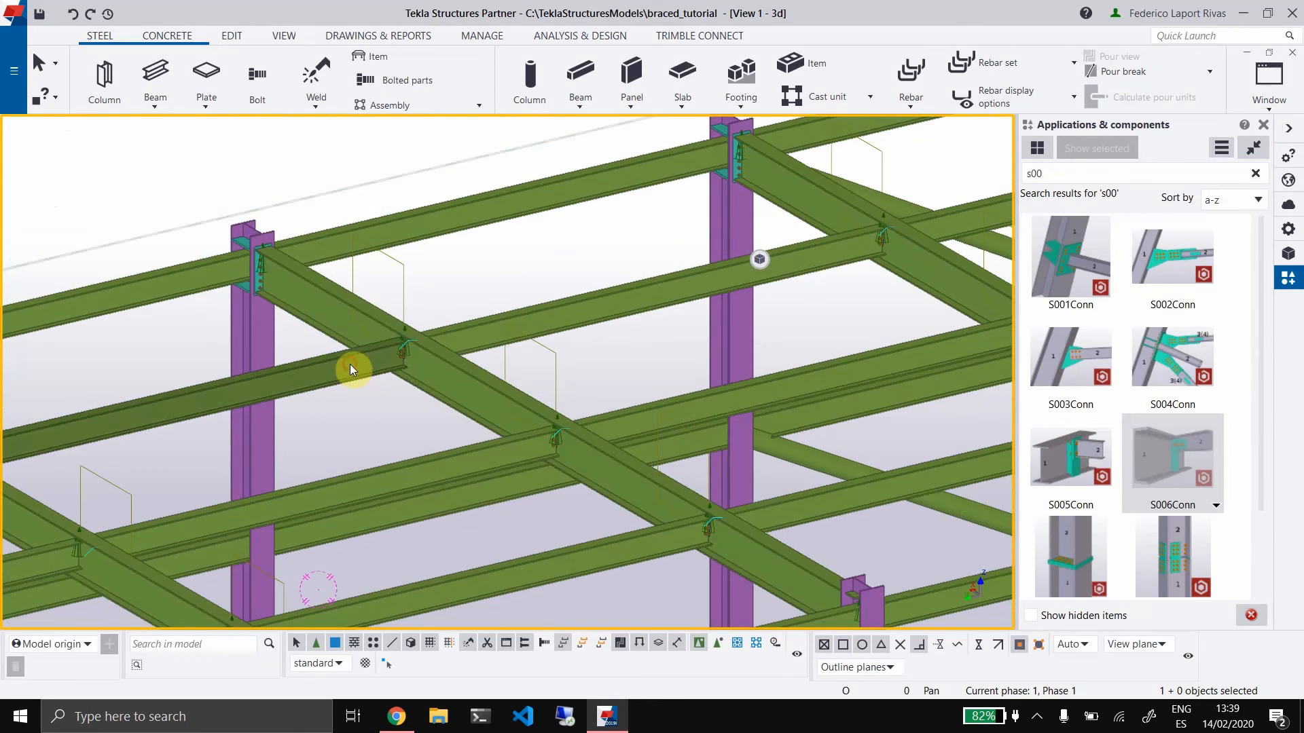
Move the end handle of a connected secondary beam linearly by 500 in dX, and close the move dialog
click(349, 364)
scroll(410, 352, up, 5)
right_click(399, 356)
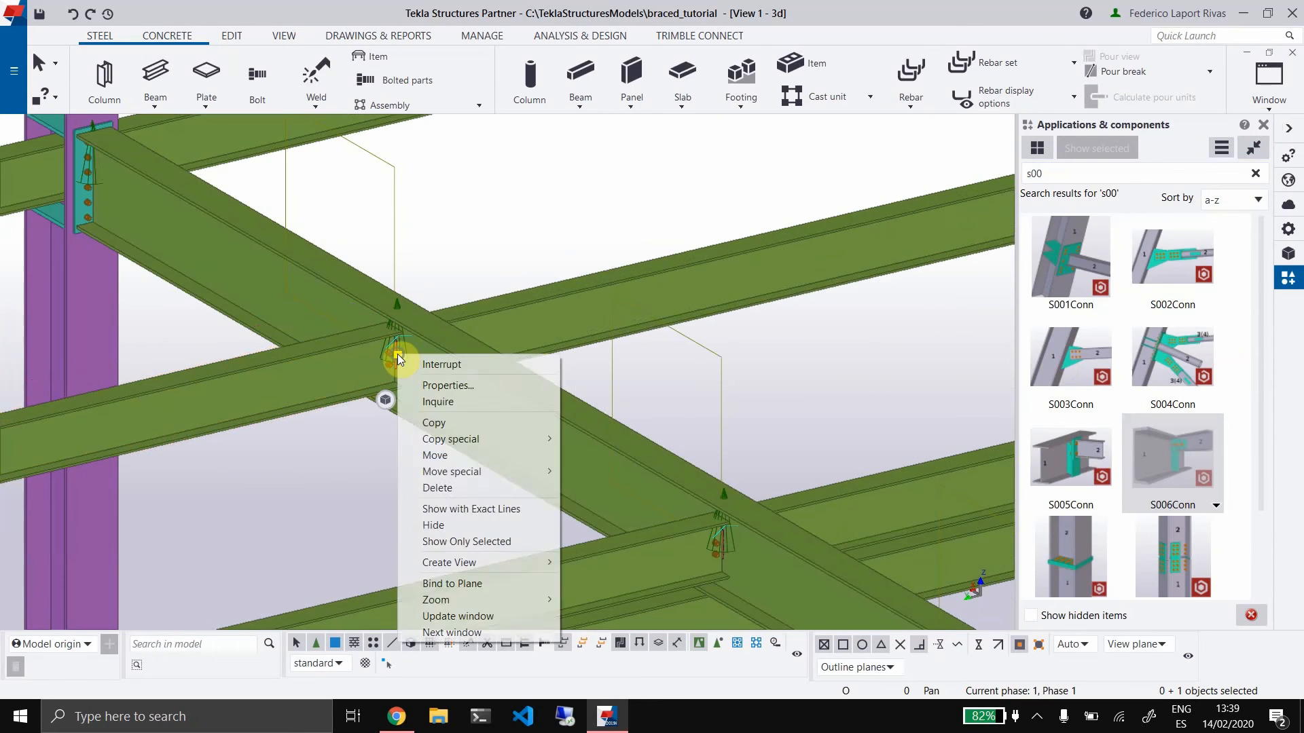
mouse_move(501, 469)
click(583, 470)
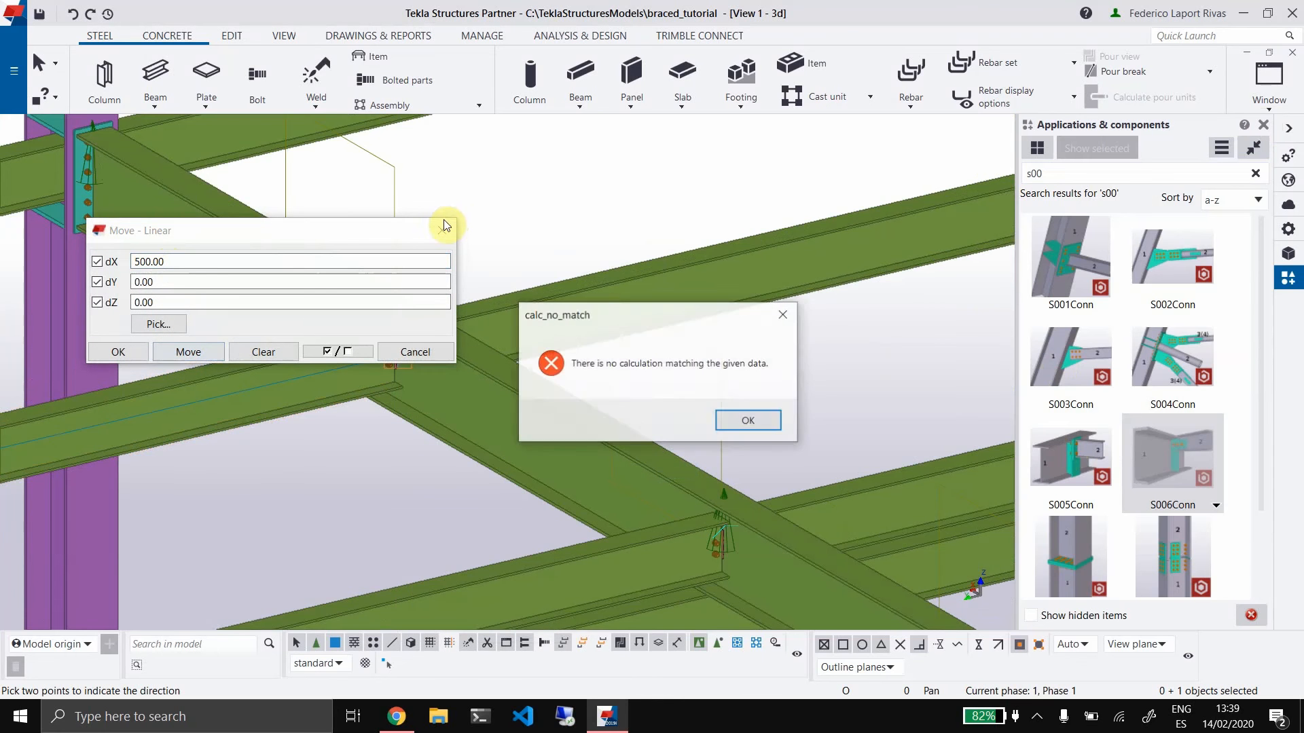
click(761, 417)
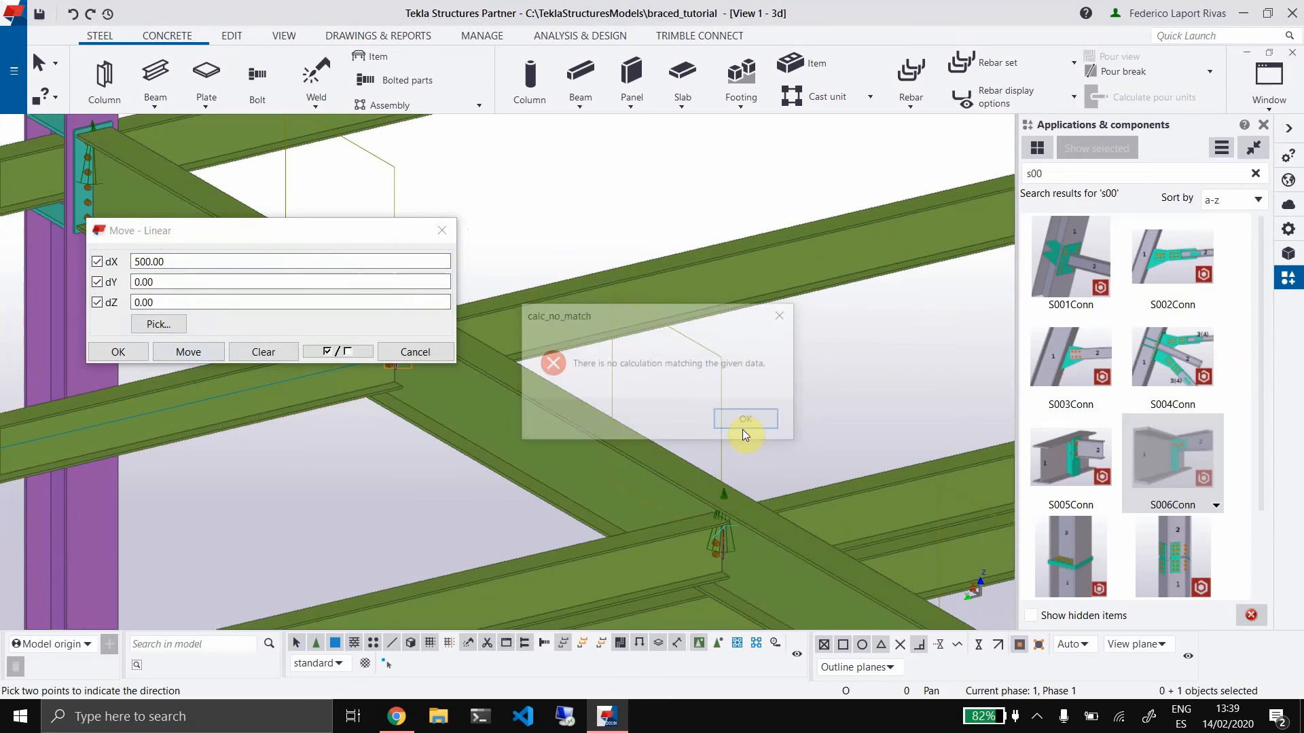
click(743, 423)
click(443, 231)
key(Escape)
Examine the S006 connection at the moved beam end and the connection symbols on the surrounding frames
scroll(380, 333, down, 5)
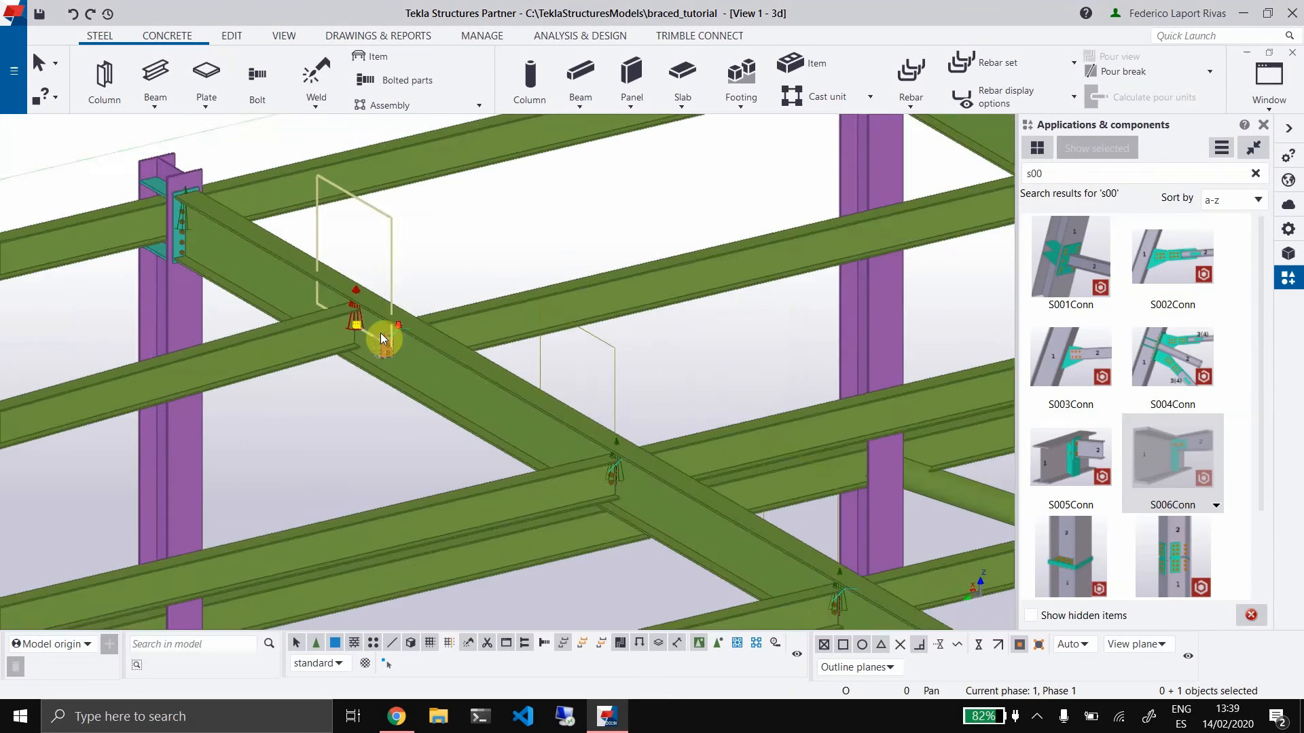
scroll(348, 376, up, 8)
scroll(389, 357, up, 3)
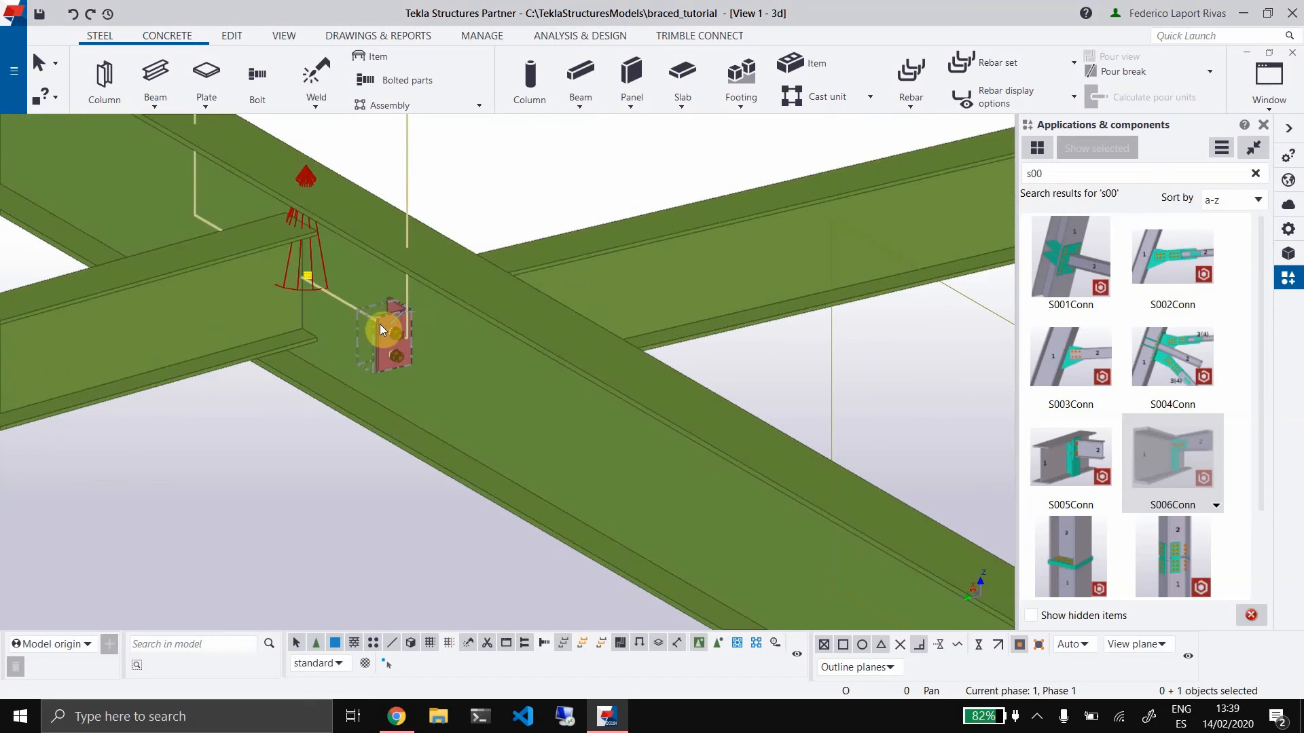
scroll(340, 264, down, 8)
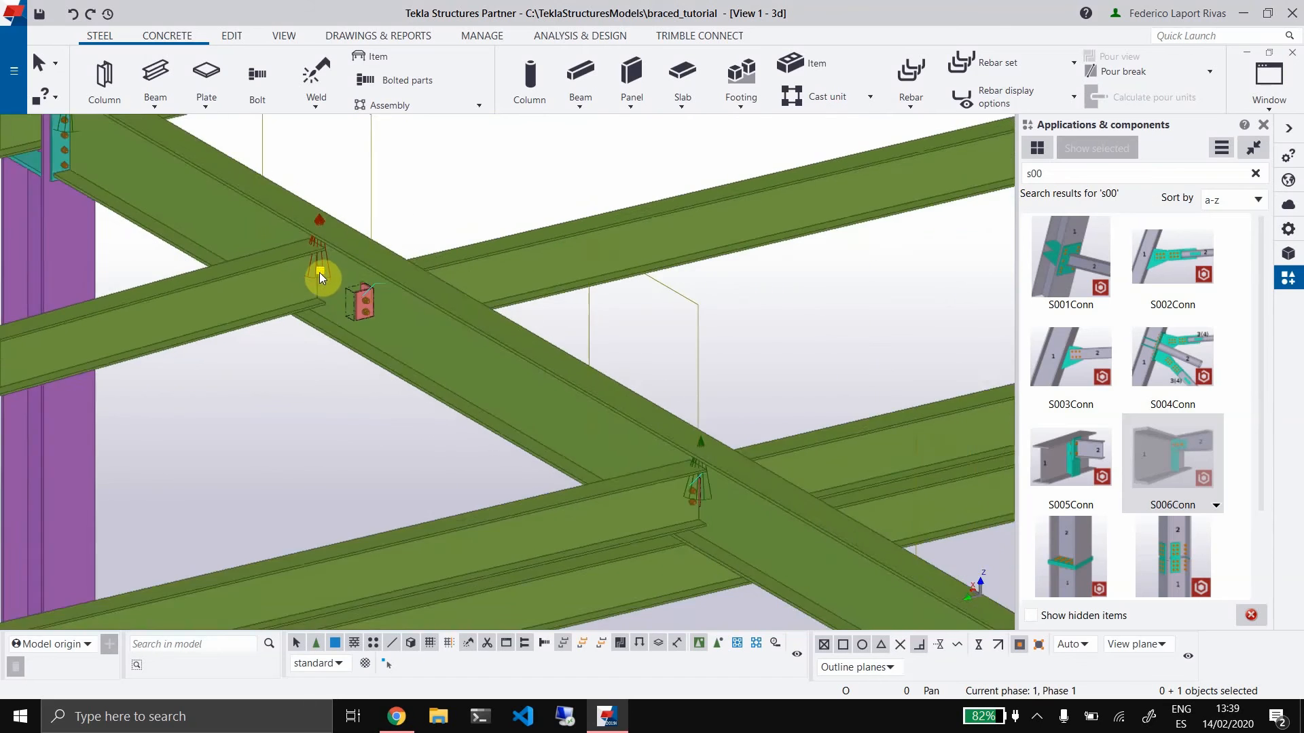
scroll(397, 372, down, 1)
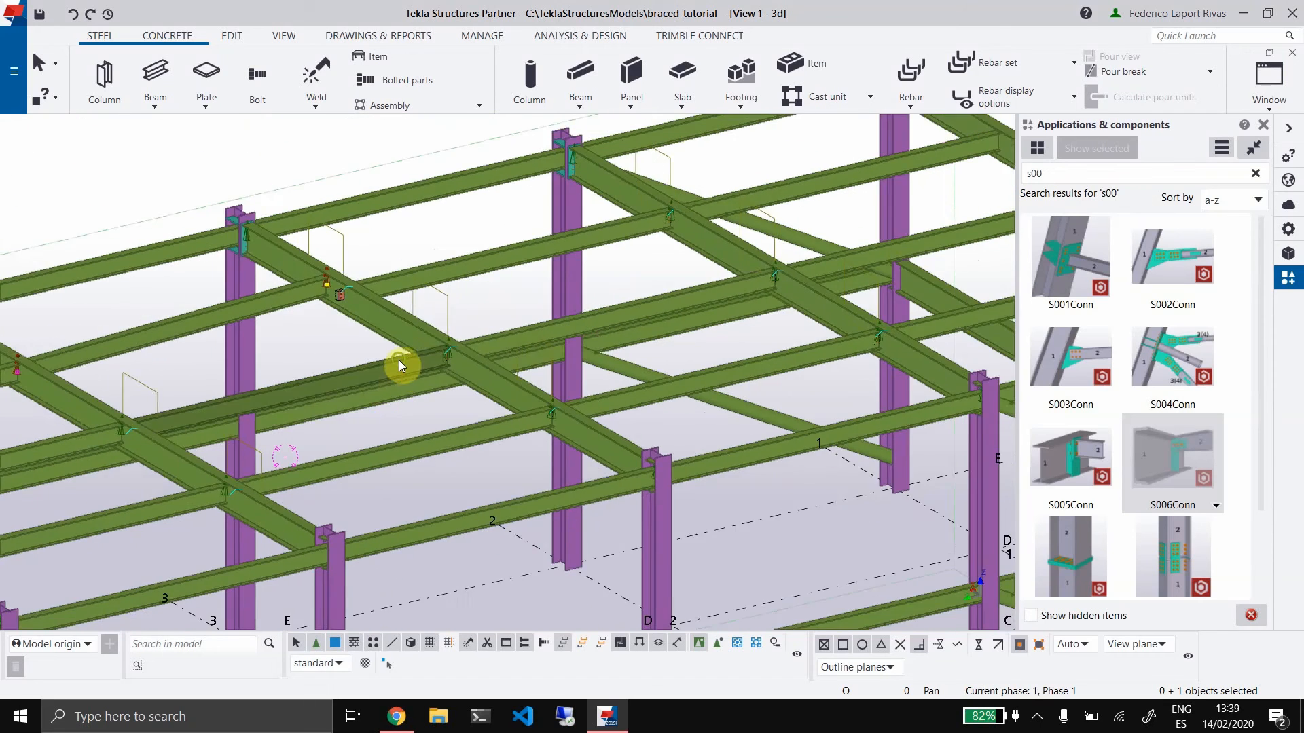
Switch to braced.io in Chrome, set the joint element of new-s006 to Left Stiffener, and save the connection
ctrl+middle_drag(398, 360, 401, 326)
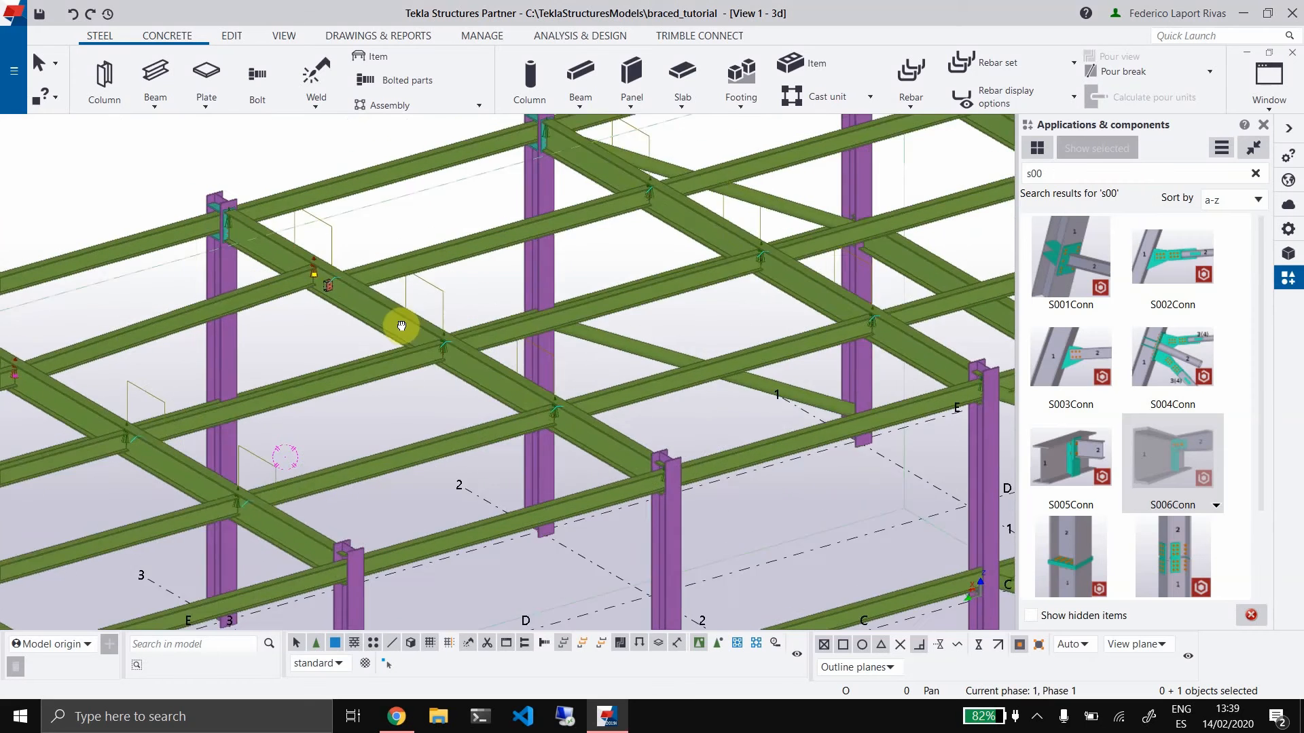
scroll(217, 309, up, 3)
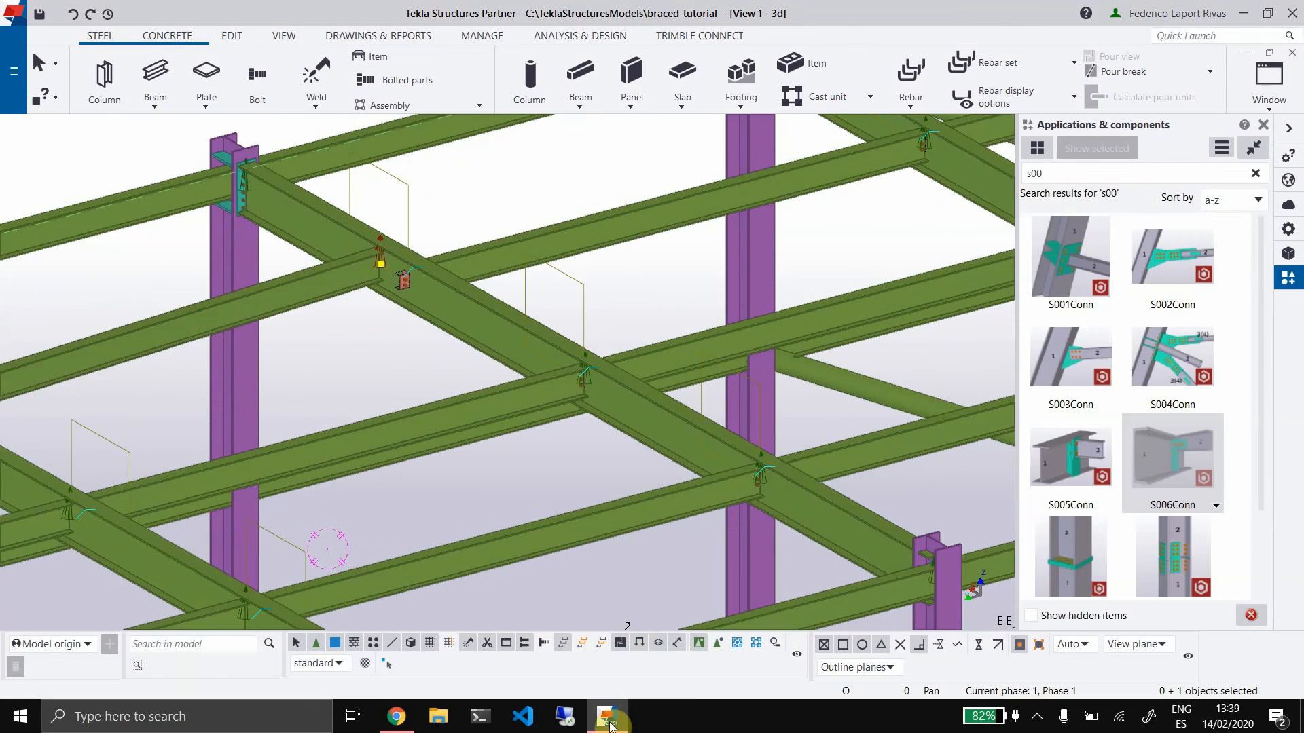
click(397, 716)
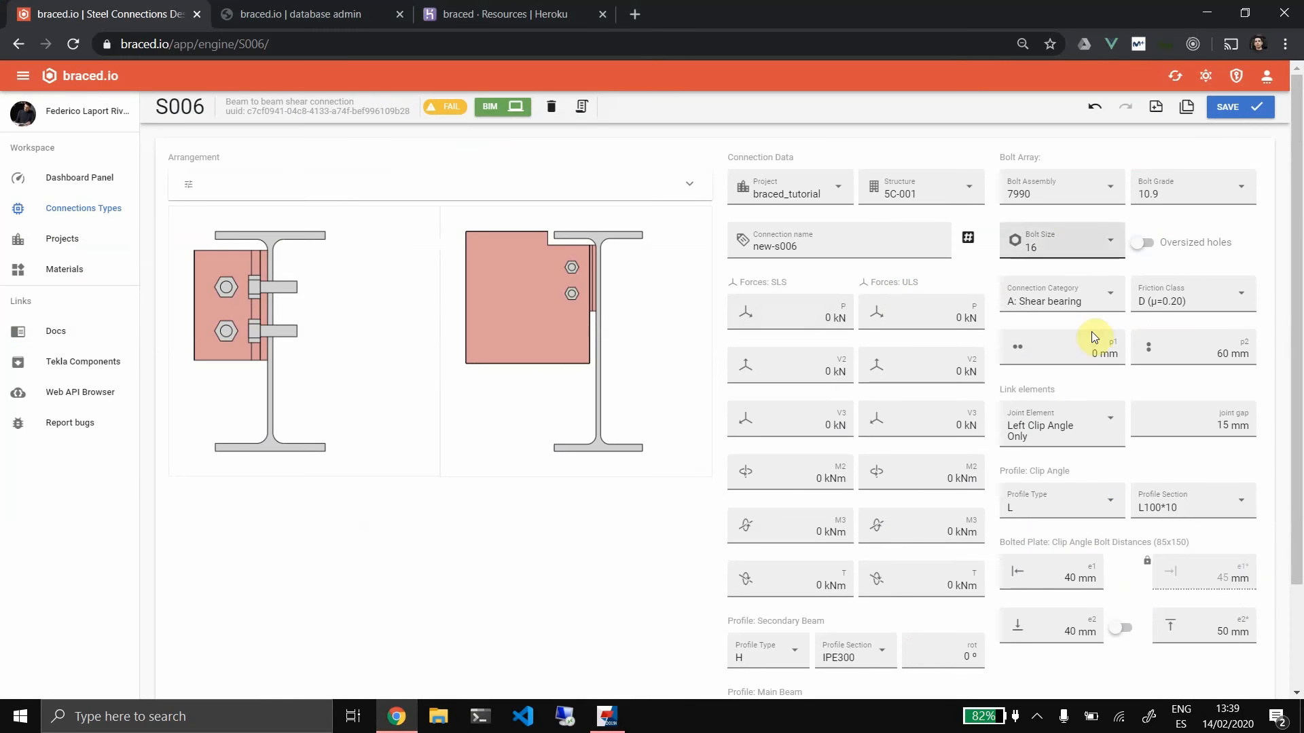
click(1068, 422)
click(1064, 516)
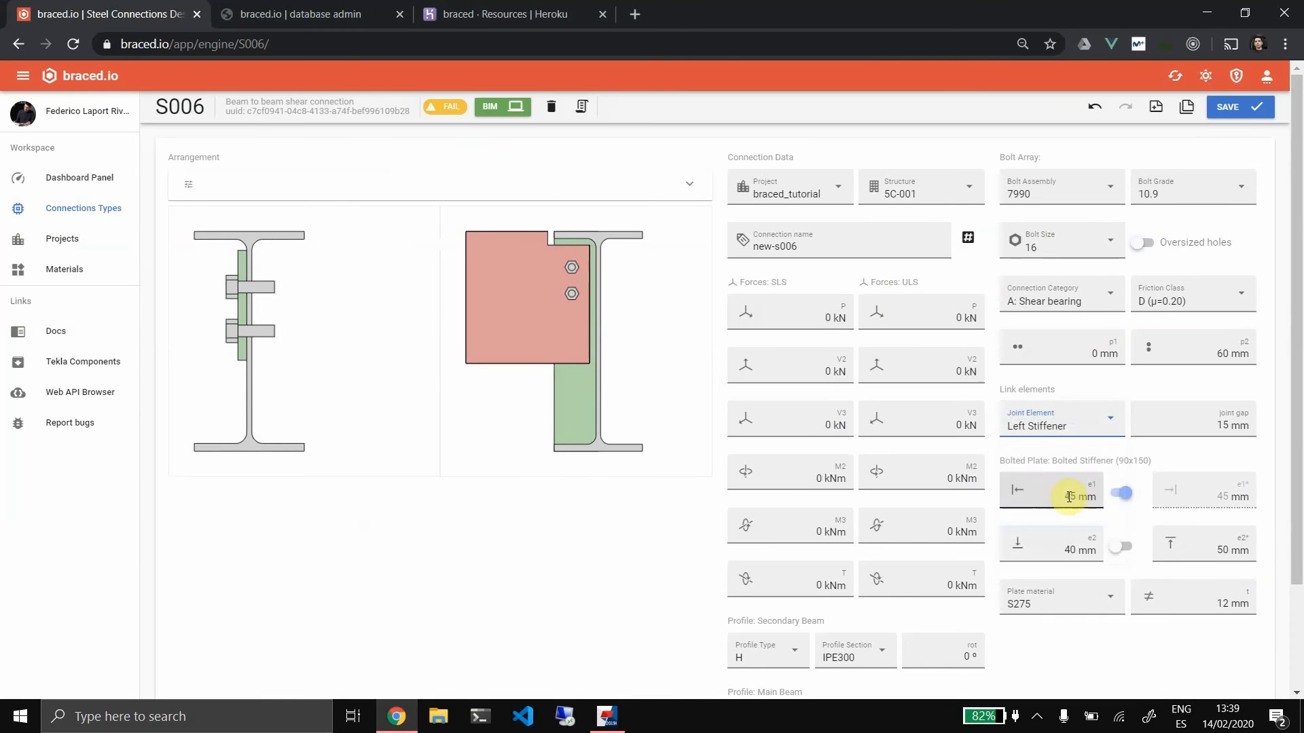
click(1233, 106)
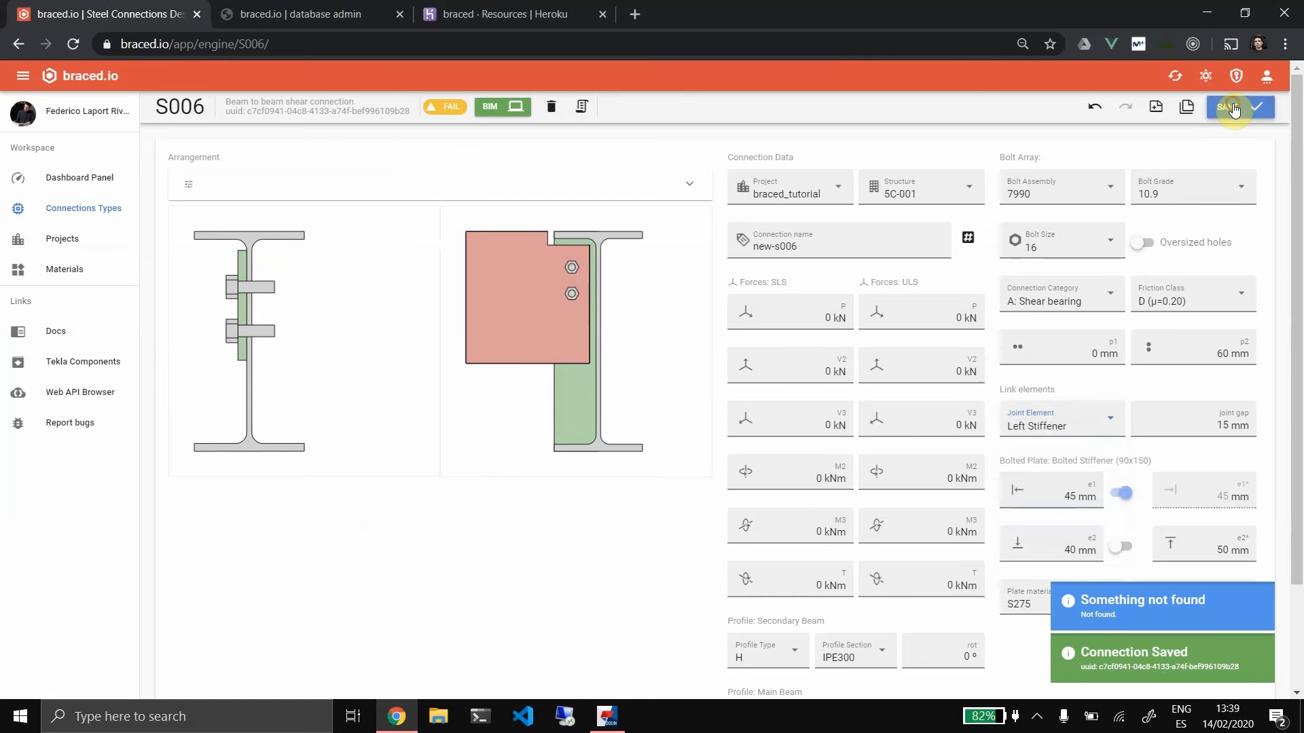
Switch to Tekla Structures, assign the new-s006 case to the S006 connection at the moved beam's end, and modify the connection
click(616, 721)
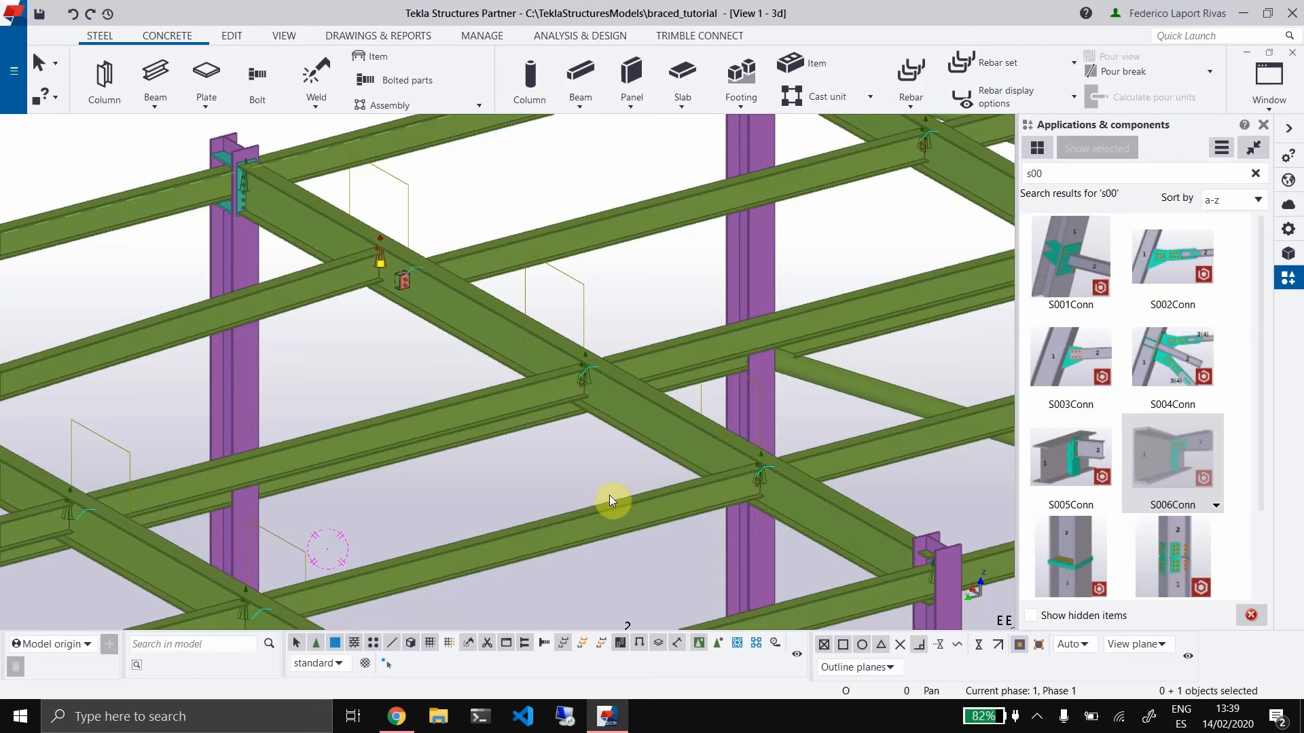
scroll(469, 380, down, 2)
middle_drag(458, 368, 572, 410)
scroll(497, 334, up, 3)
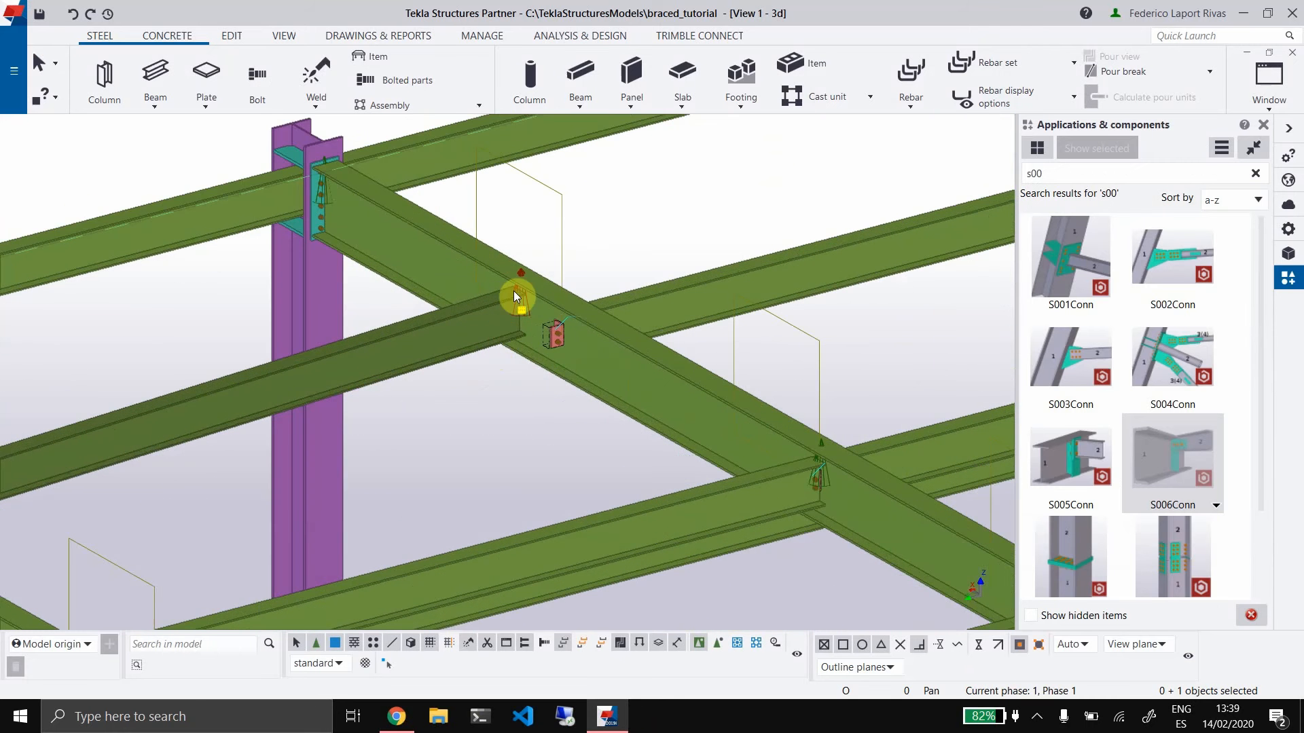
click(520, 273)
double_click(520, 273)
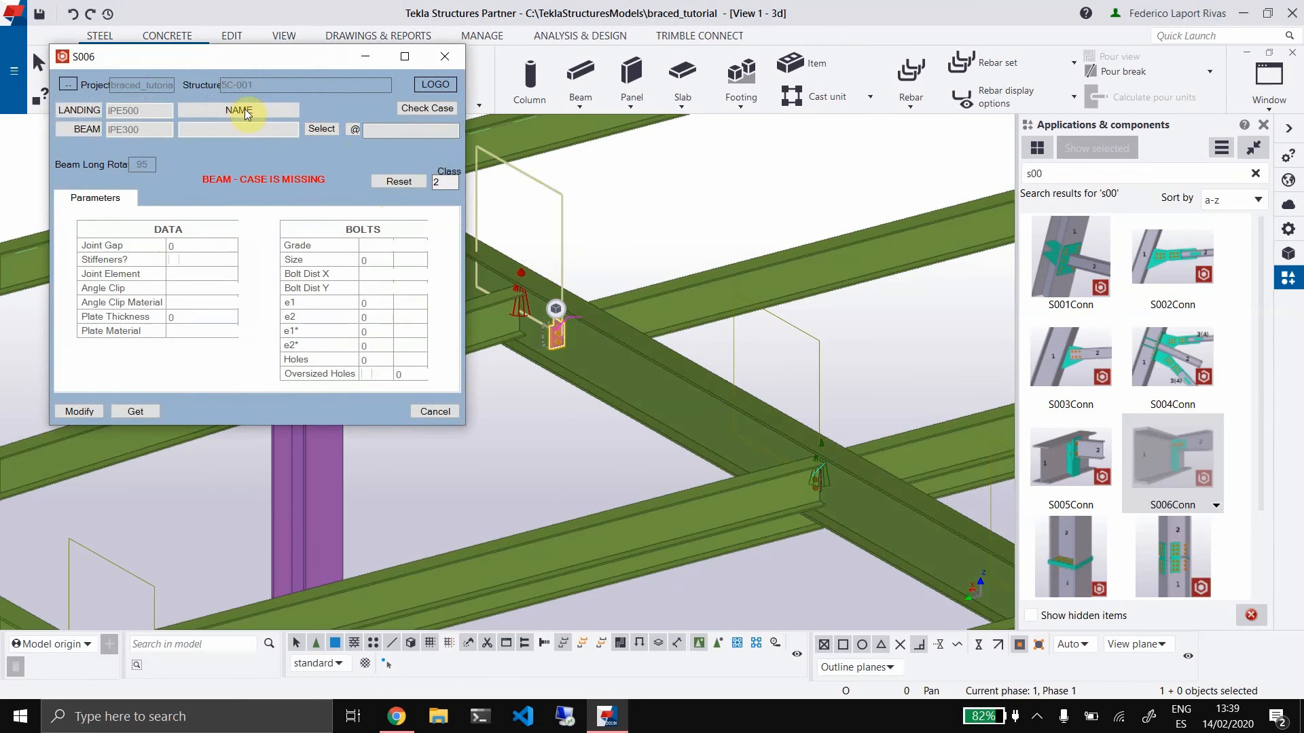
click(322, 128)
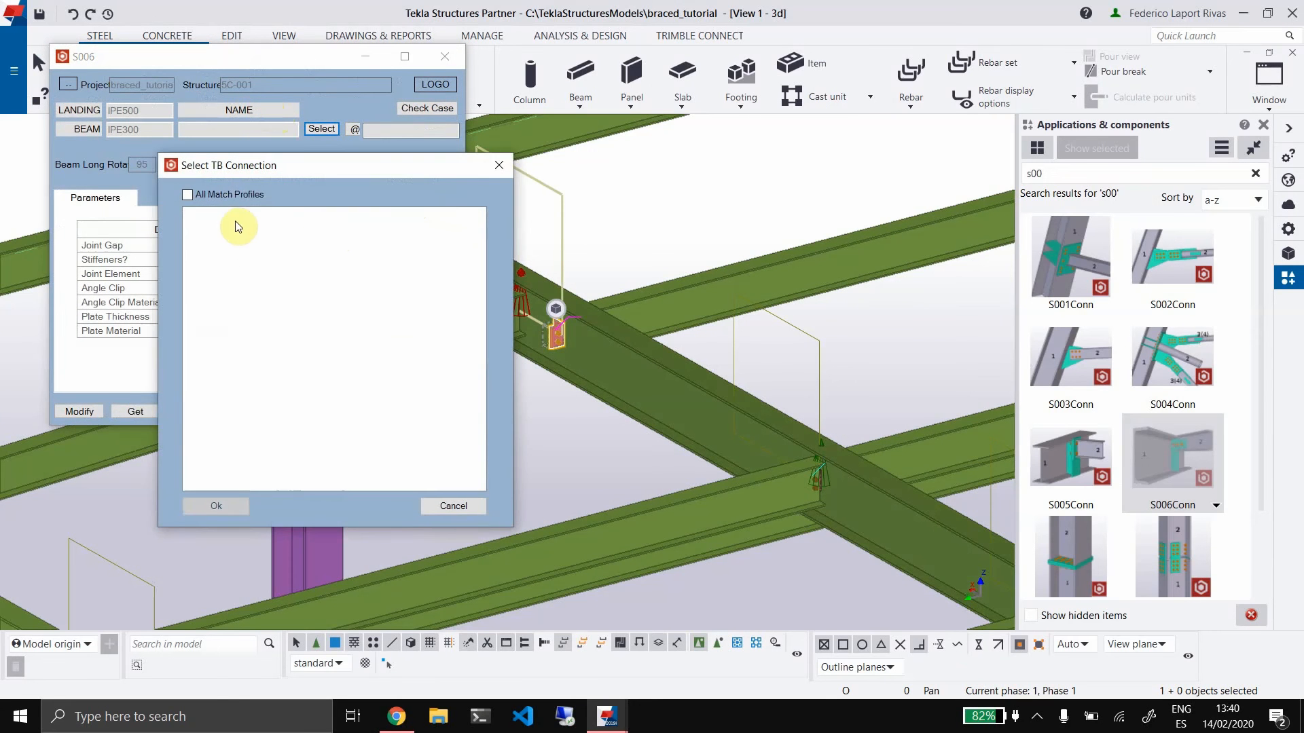
click(234, 214)
click(228, 507)
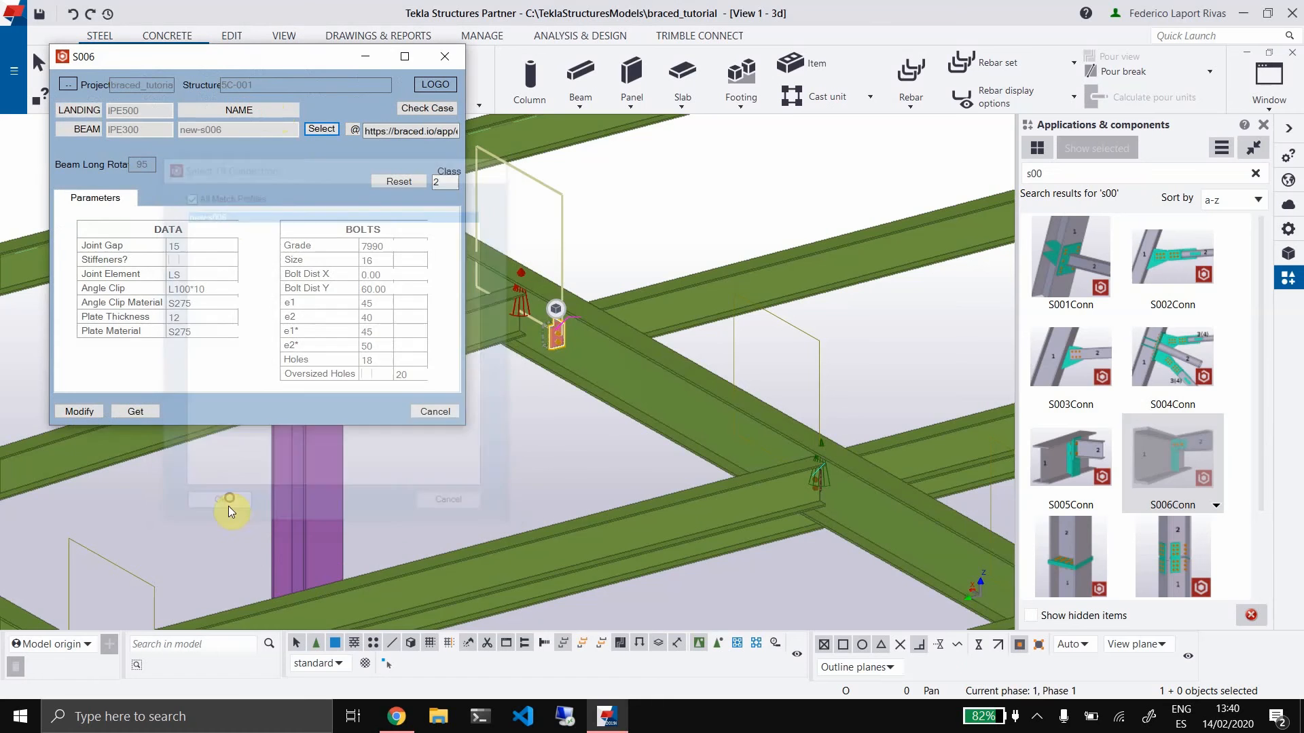
click(79, 412)
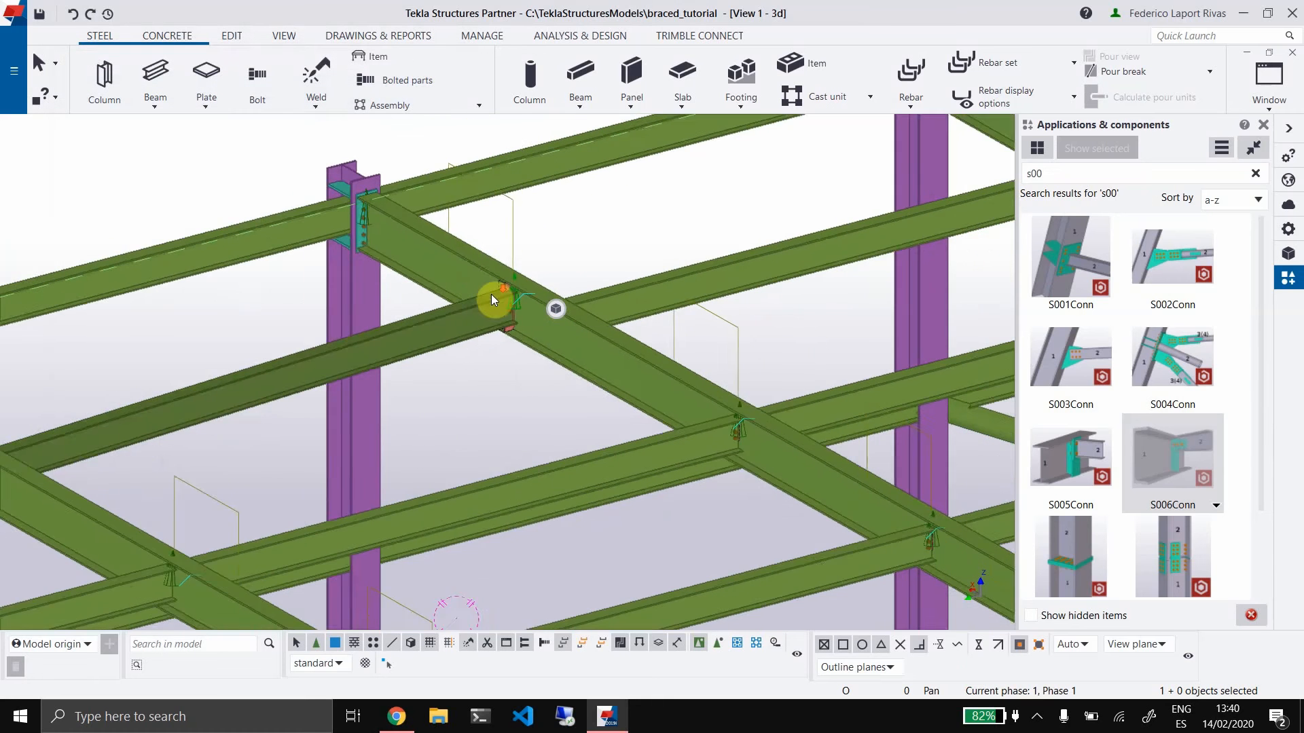
Run the case check from the neighbouring joint's S006 connection, mark the obsolete and missing cases, and update the obsolete new-s006 connections
middle_drag(491, 295, 544, 349)
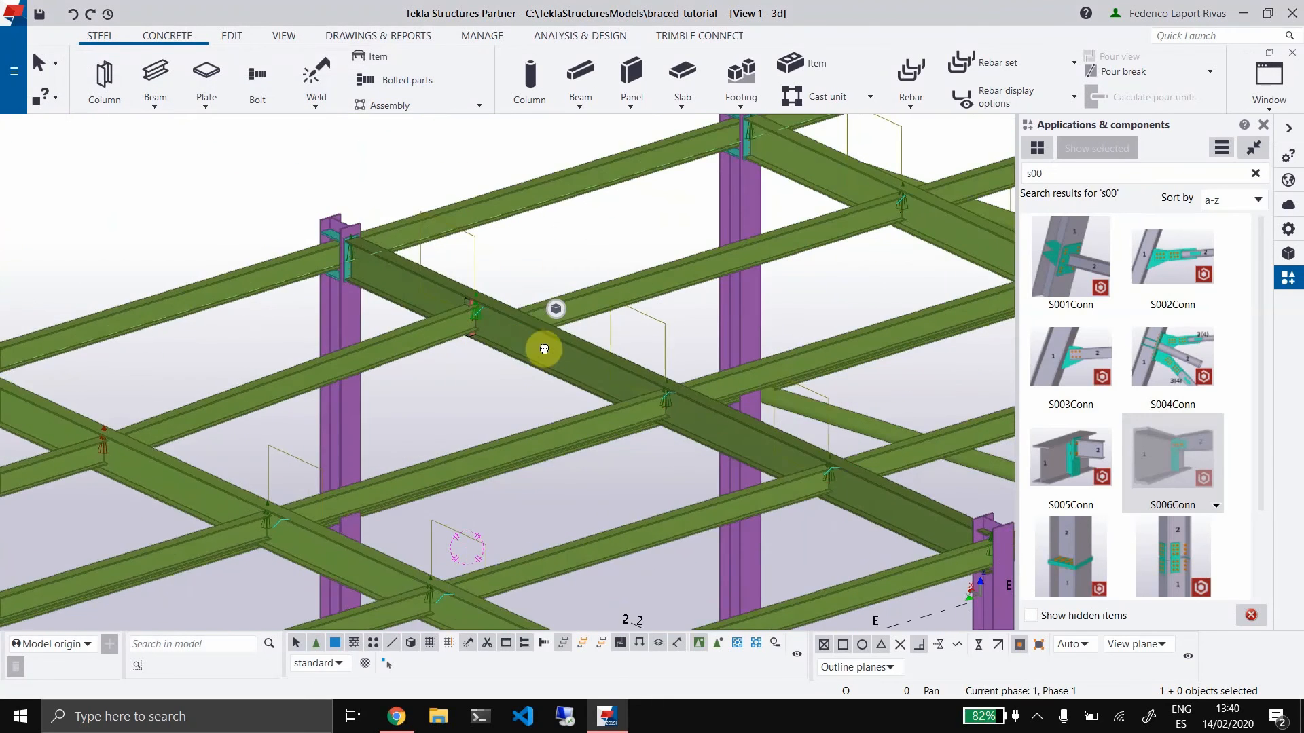
scroll(668, 405, up, 6)
double_click(668, 404)
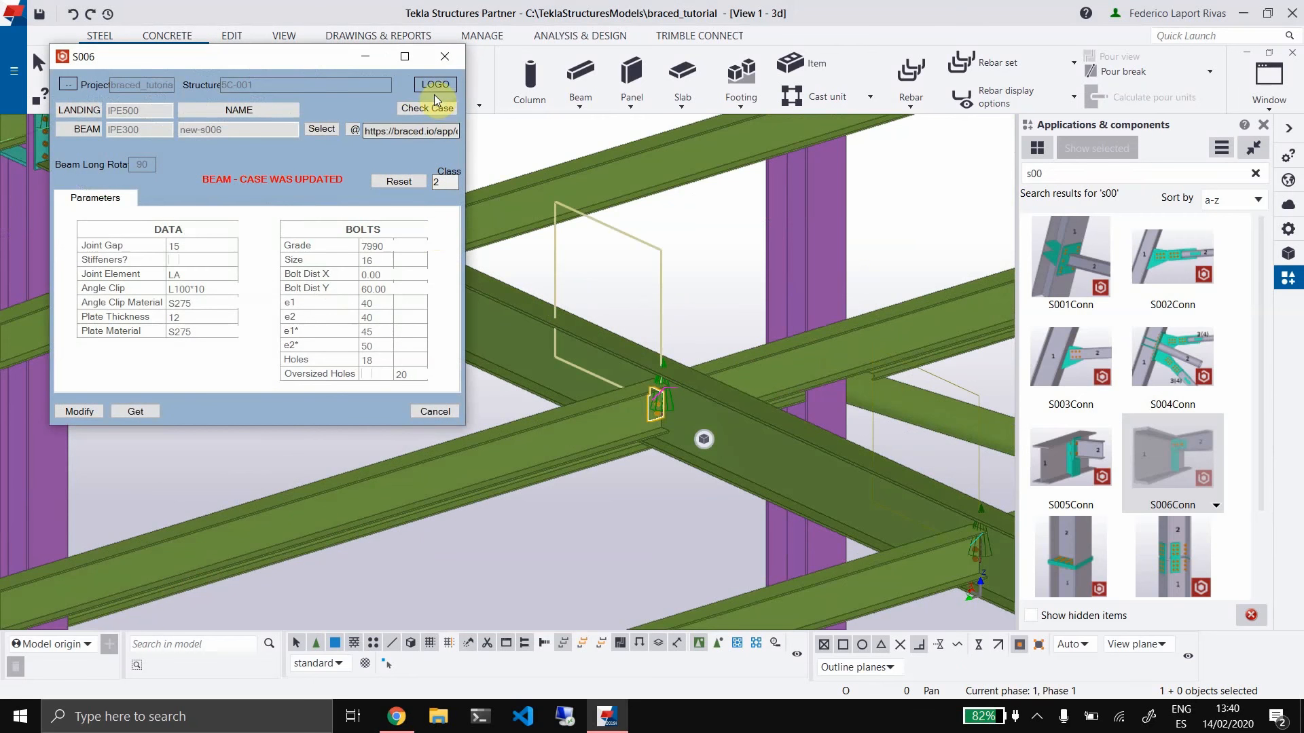
click(427, 110)
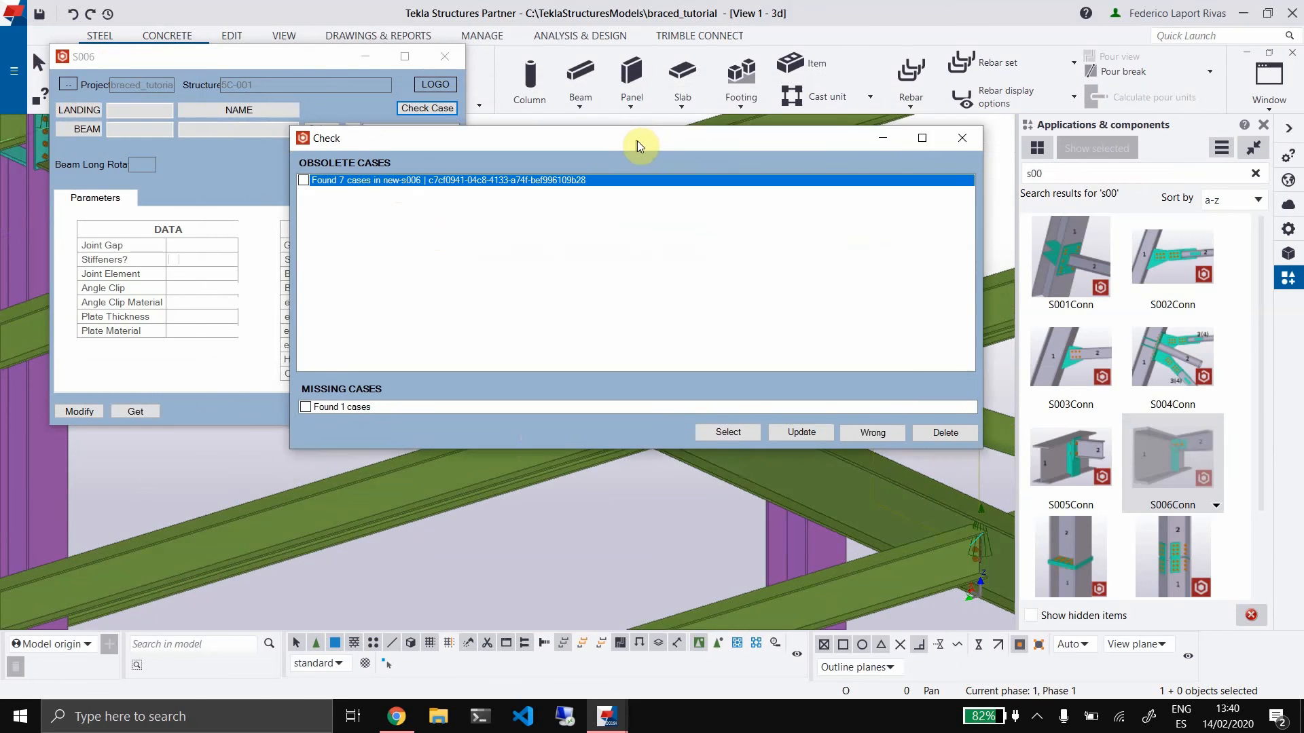
click(345, 454)
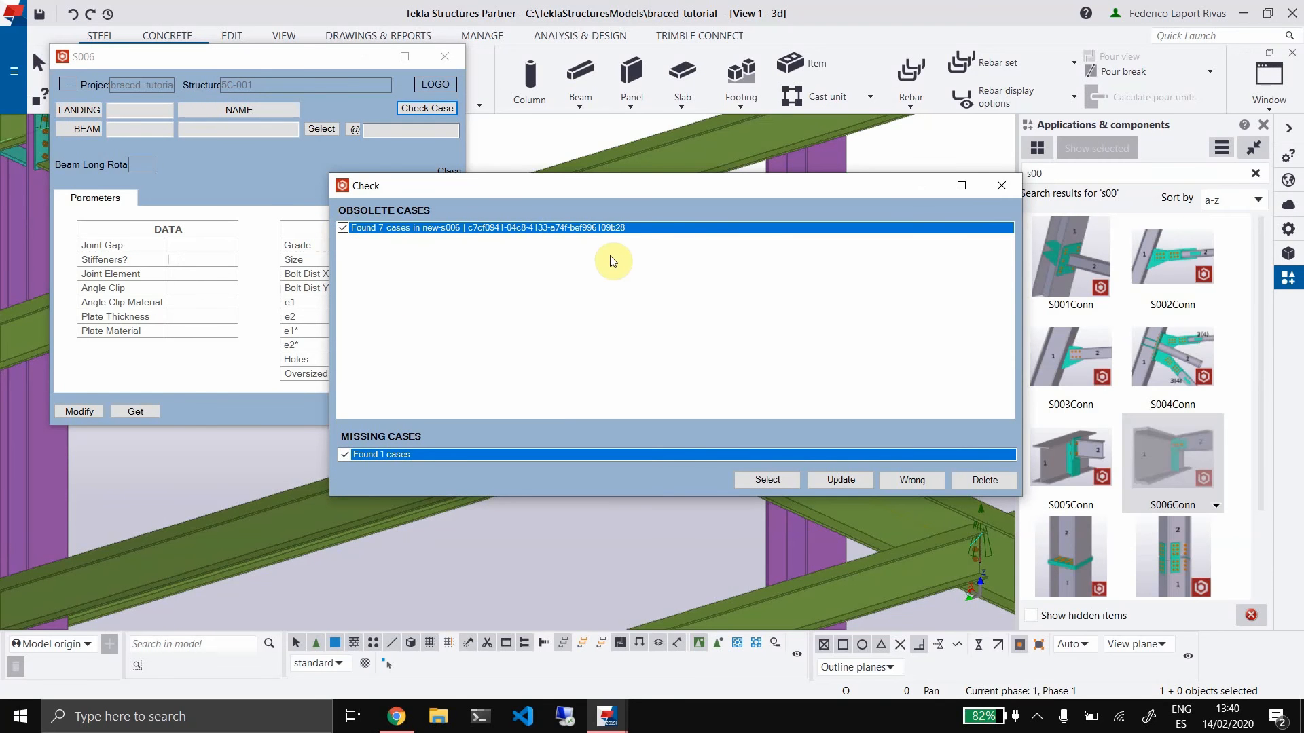
click(766, 480)
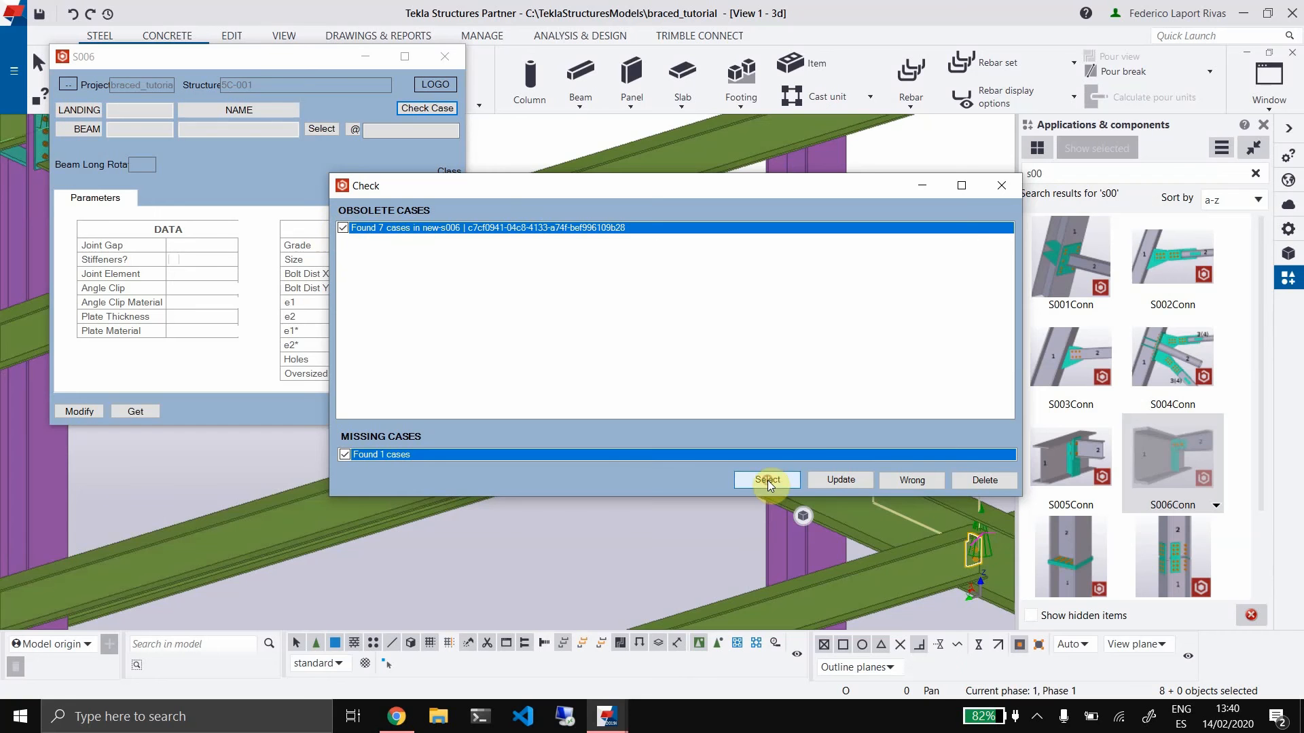
click(833, 485)
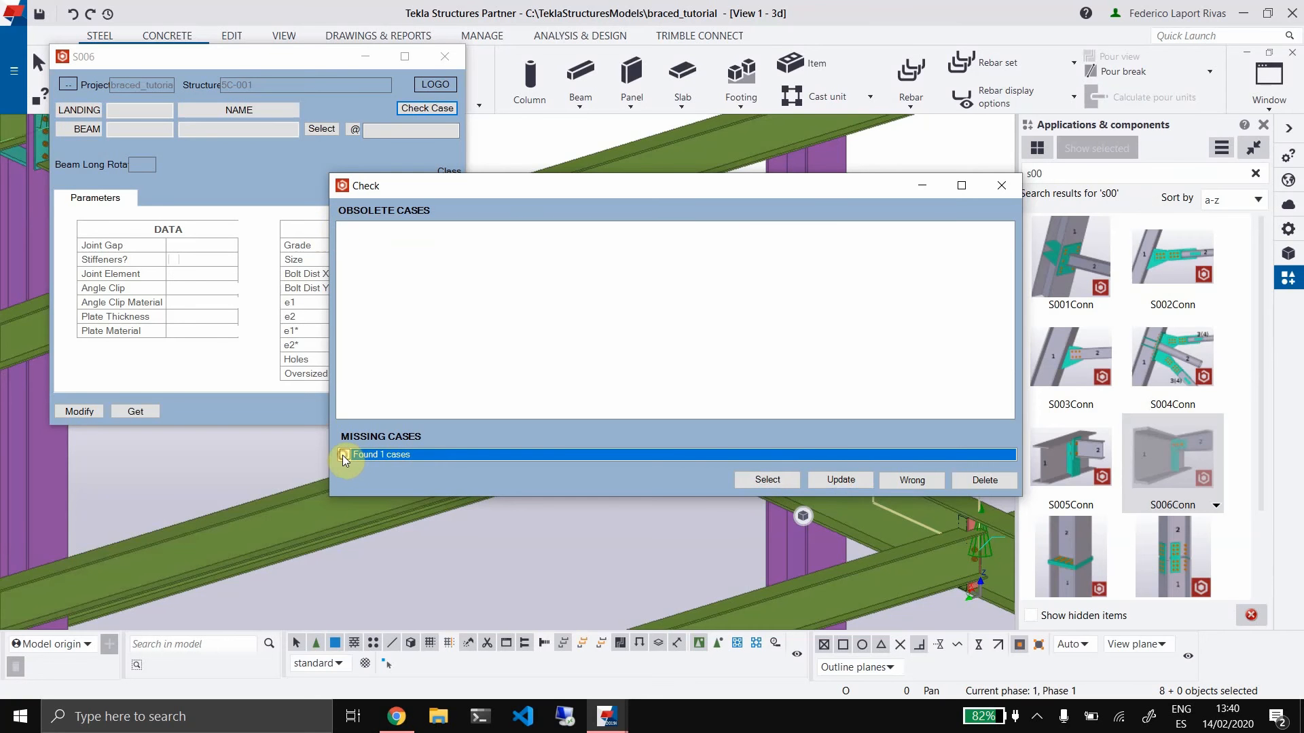
Select the connection with the missing case in the model, and close the check and S006 dialogs
click(768, 482)
click(1001, 185)
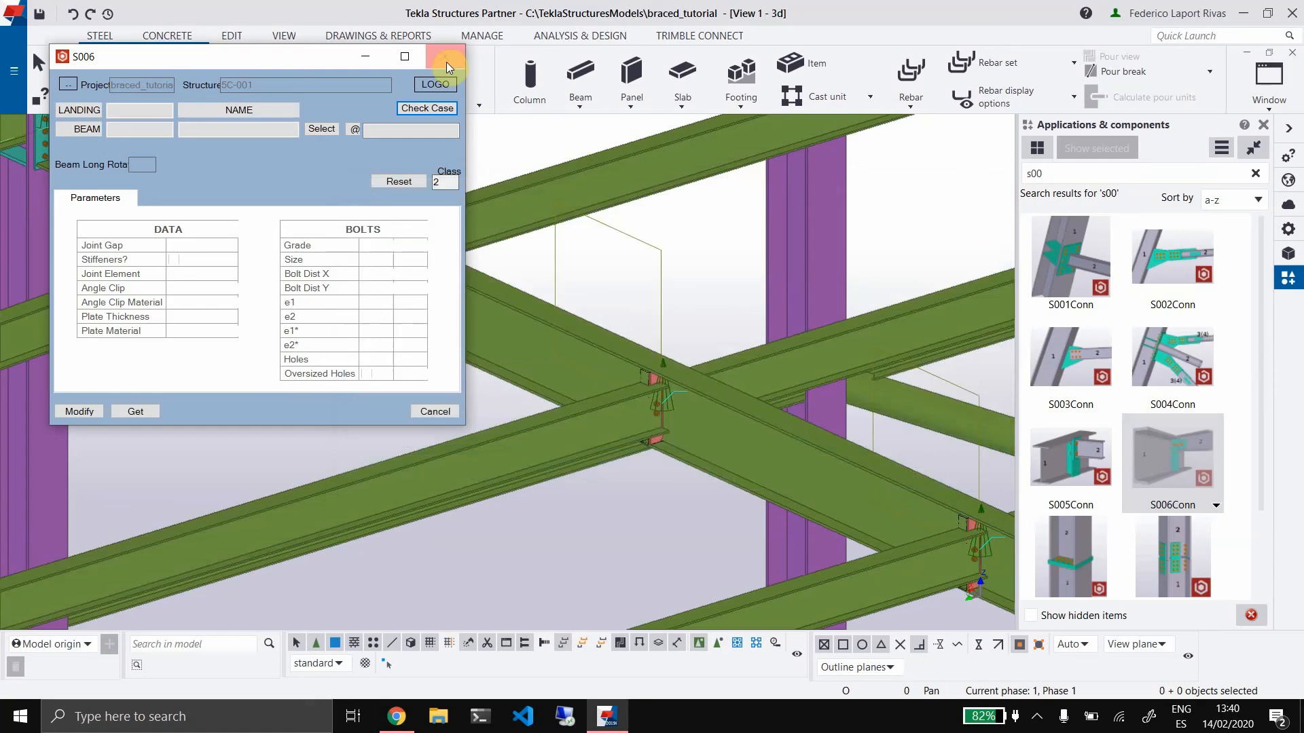
click(435, 84)
click(606, 716)
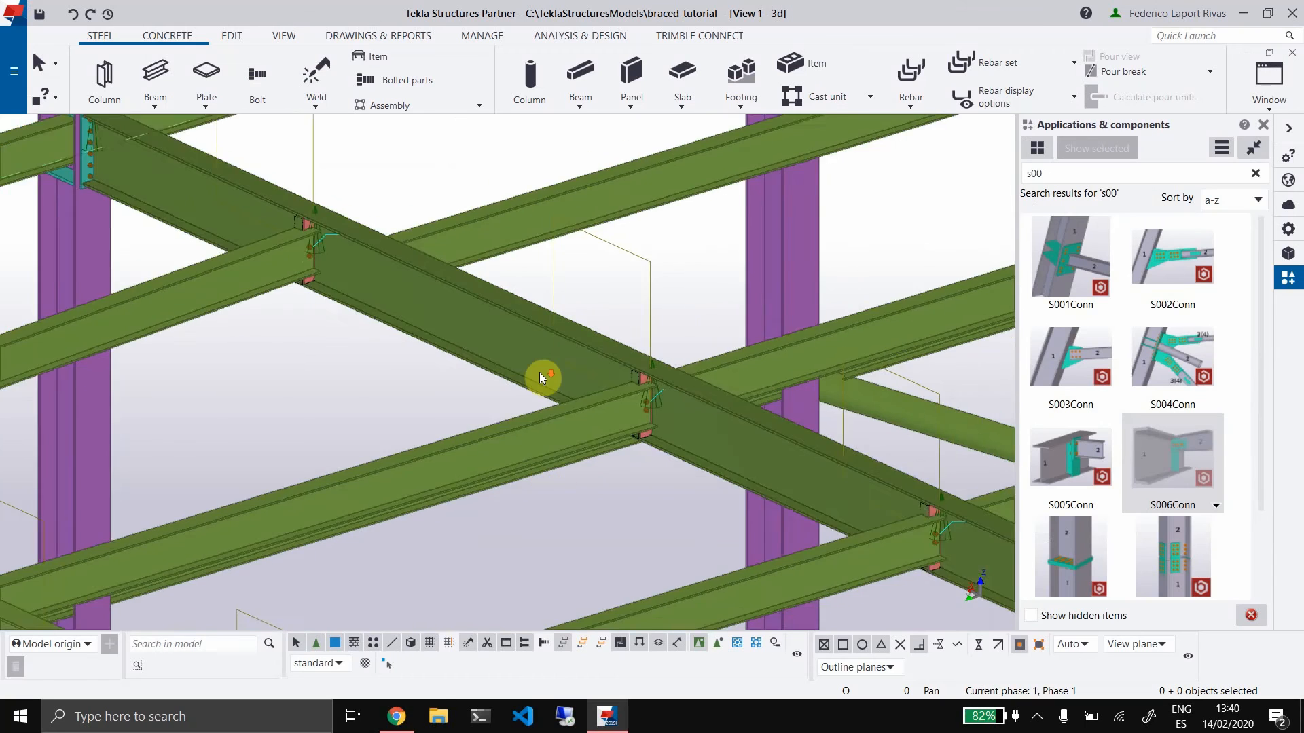
Open the missing-case S006 connection at the moved beam's joint and try to assign the new-s006 case, matching all profiles
ctrl+middle_drag(532, 378, 326, 382)
scroll(366, 280, up, 3)
scroll(406, 278, up, 2)
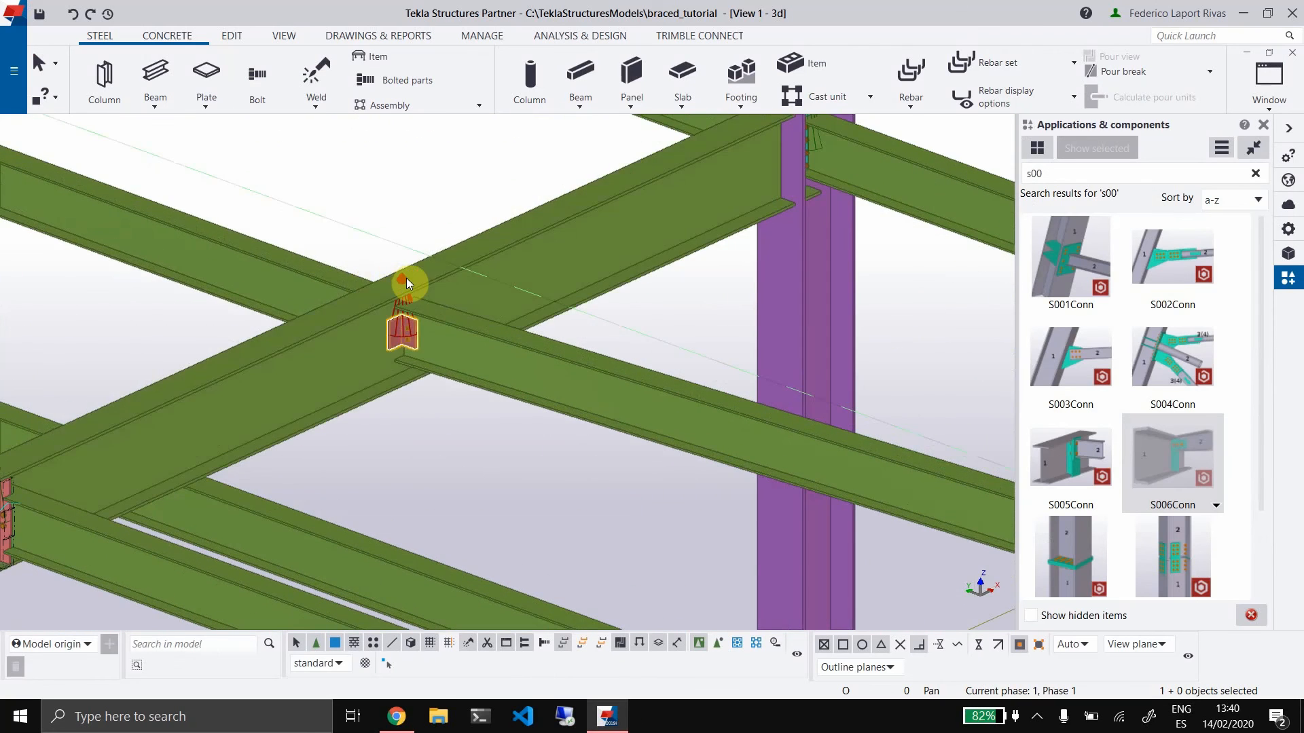
double_click(406, 279)
click(79, 411)
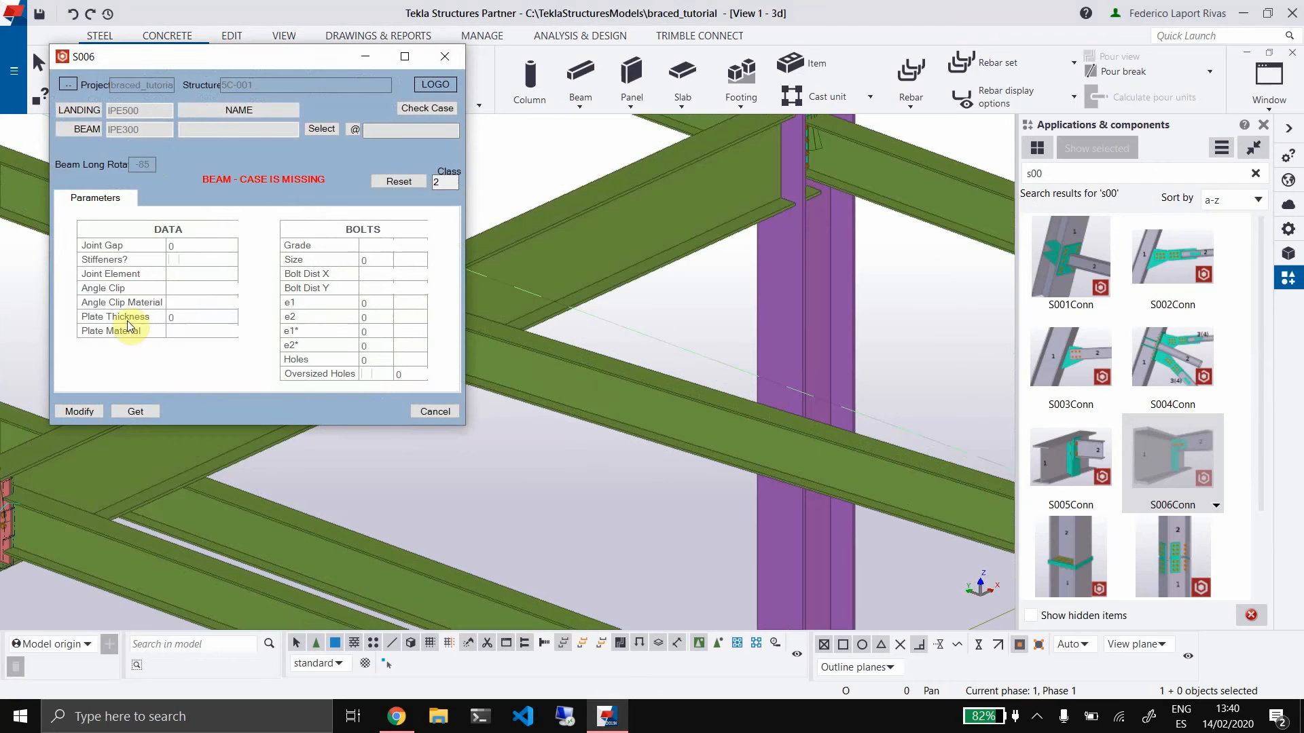
click(331, 129)
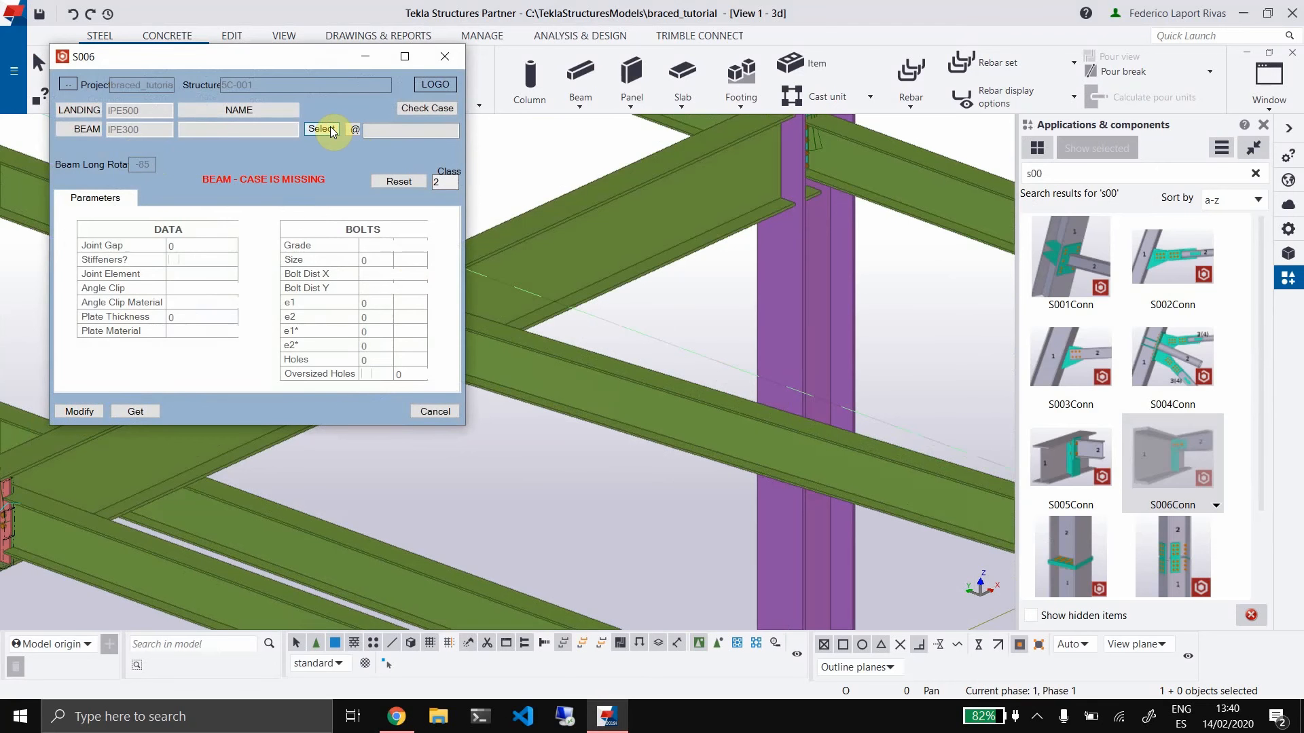
click(134, 127)
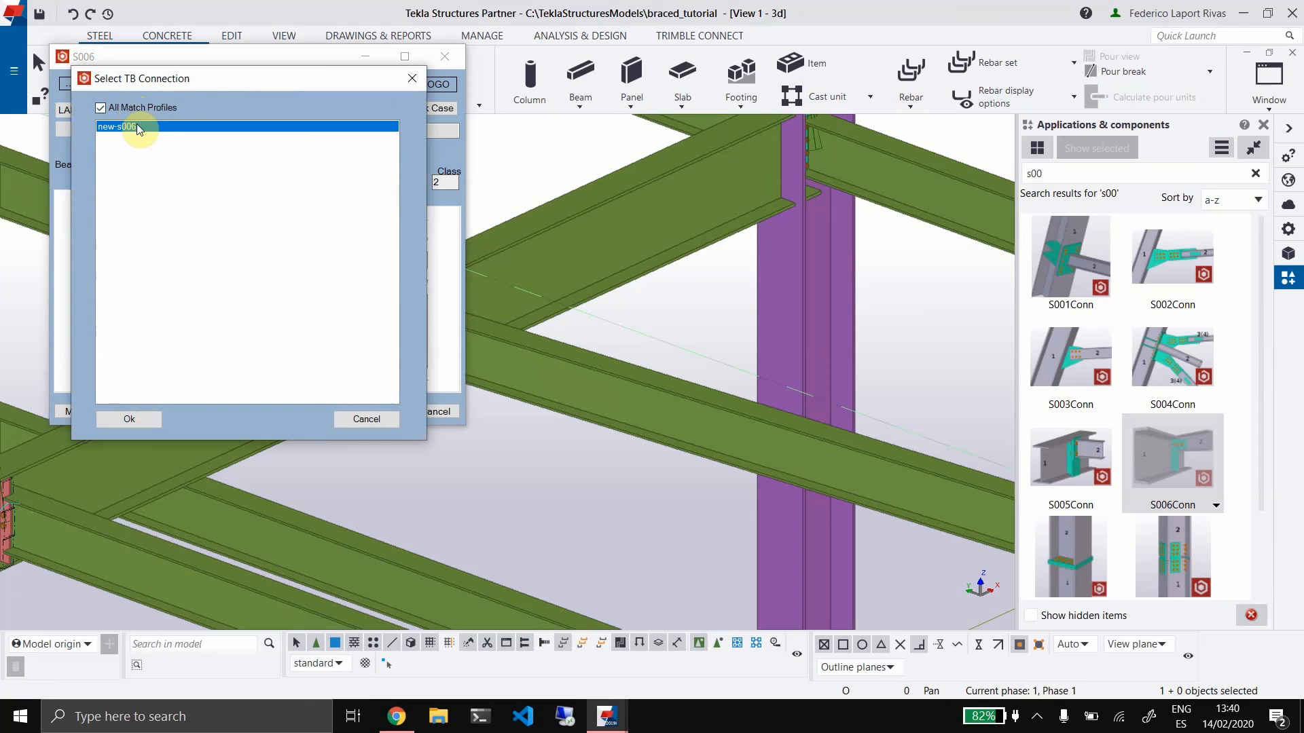
click(135, 420)
Rerun the case check, select the connection listed under missing cases, and close the check and S006 dialogs
click(434, 108)
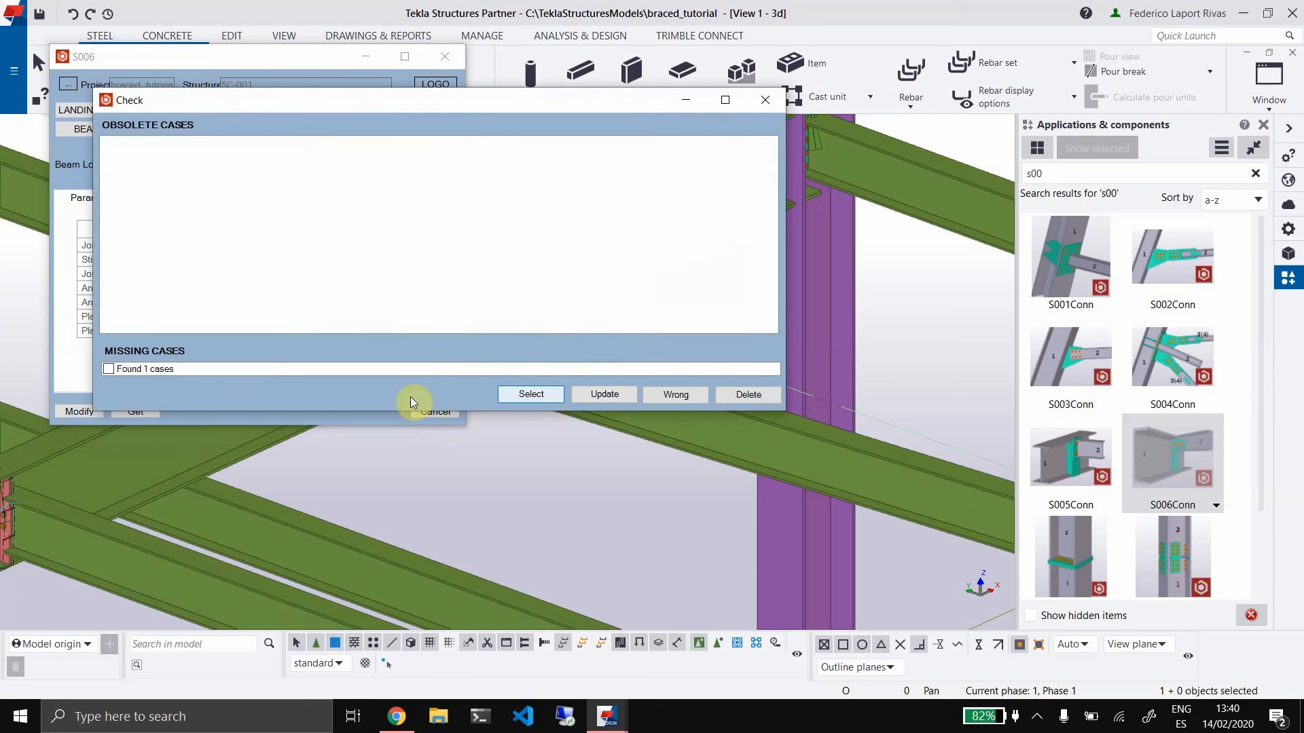
click(116, 372)
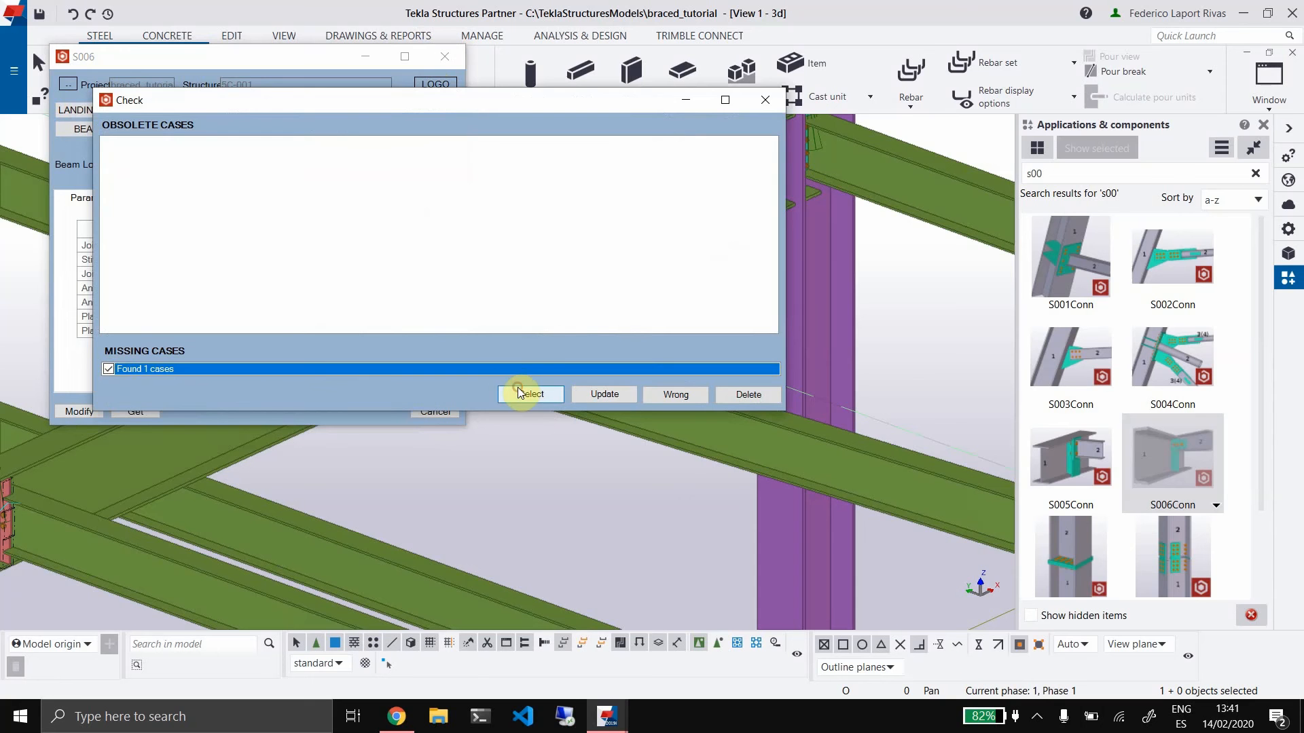
click(765, 100)
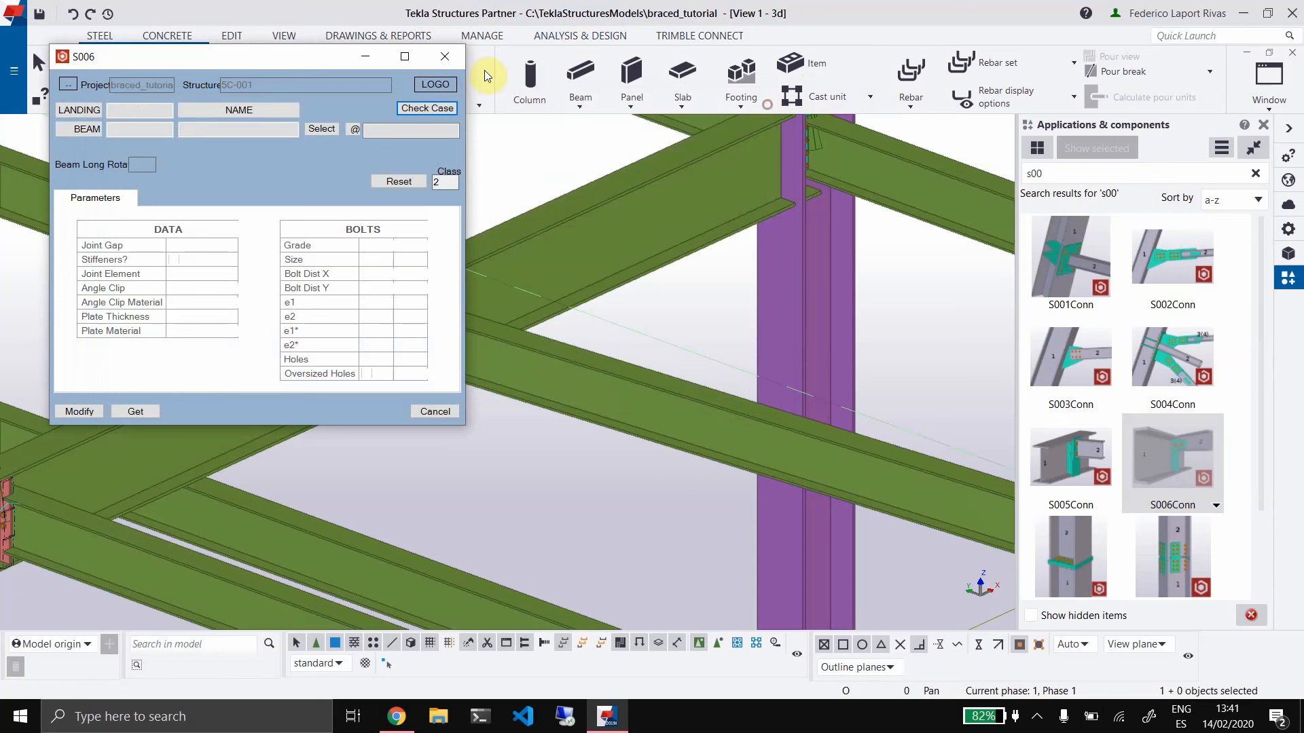
click(445, 57)
Open the missing-case connection's S006 settings and review the new-s006 profiles and parameters in braced.io
scroll(434, 343, down, 3)
scroll(416, 332, up, 4)
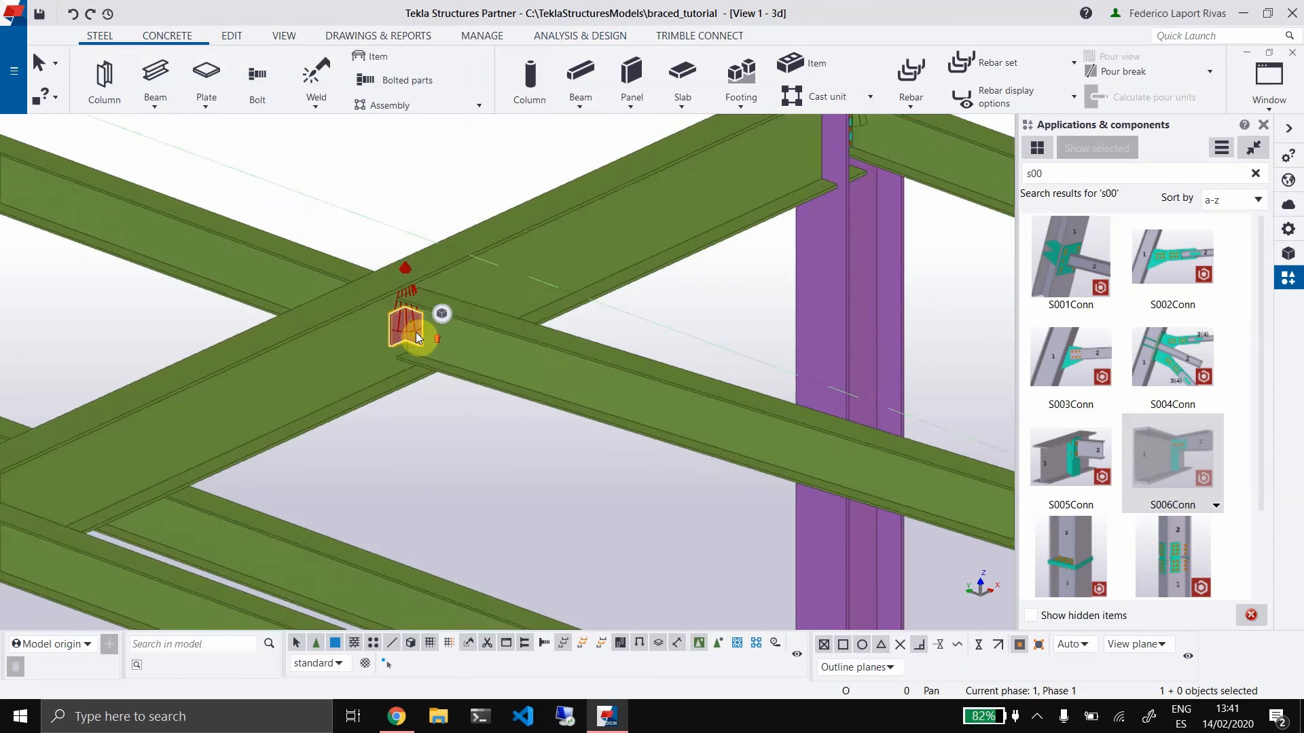
scroll(416, 332, up, 1)
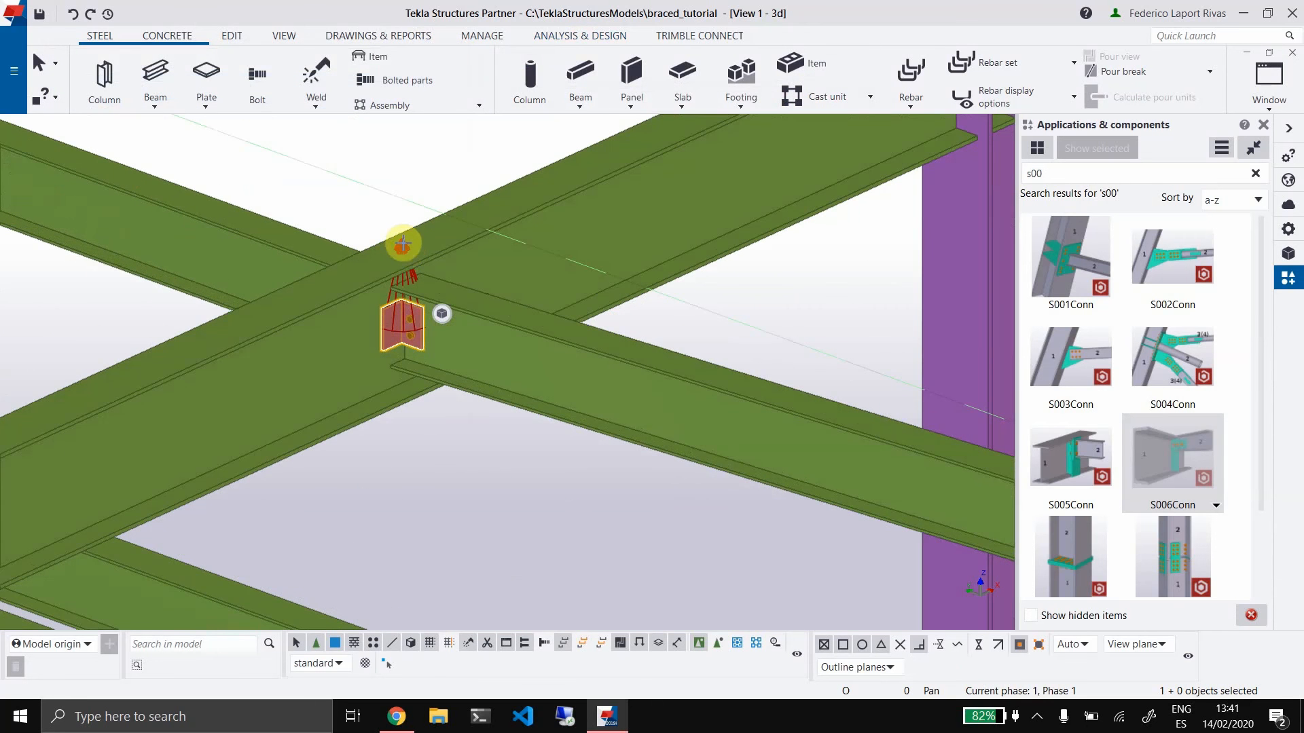
double_click(403, 244)
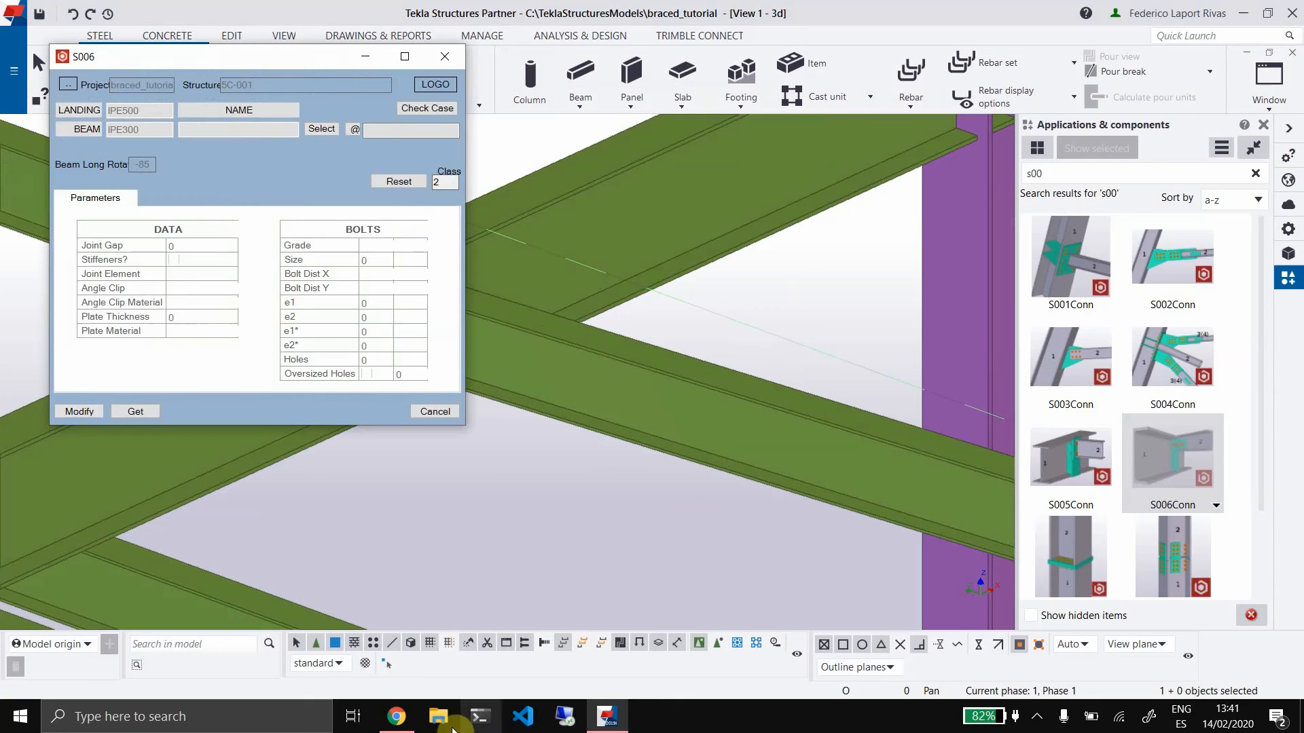
click(396, 717)
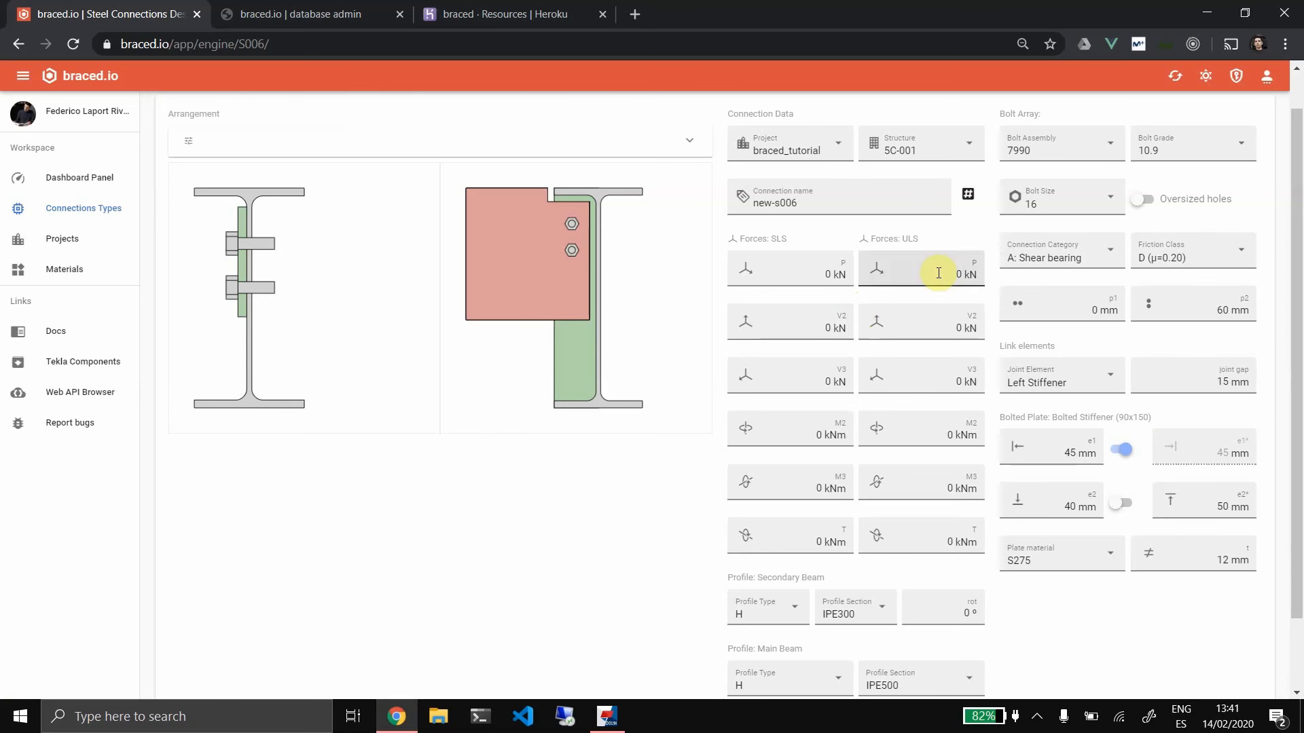
scroll(1010, 306, down, 1)
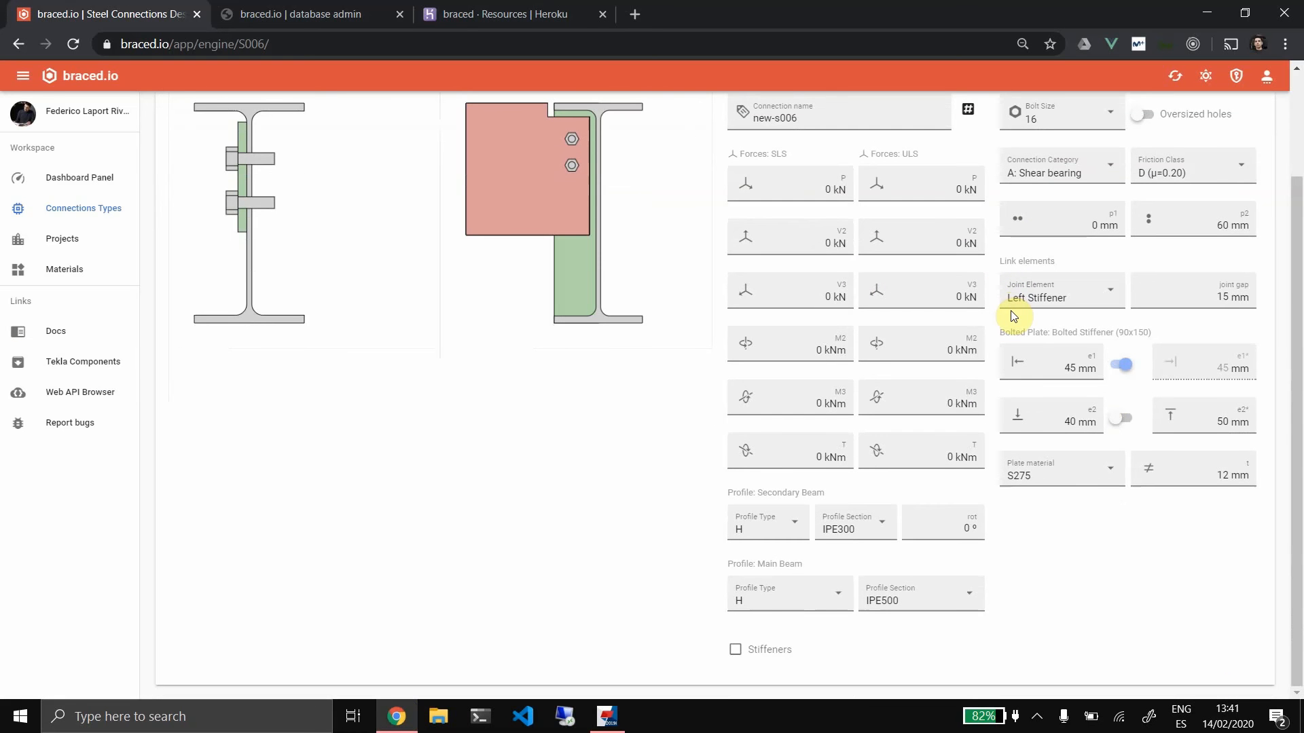
scroll(951, 512, up, 2)
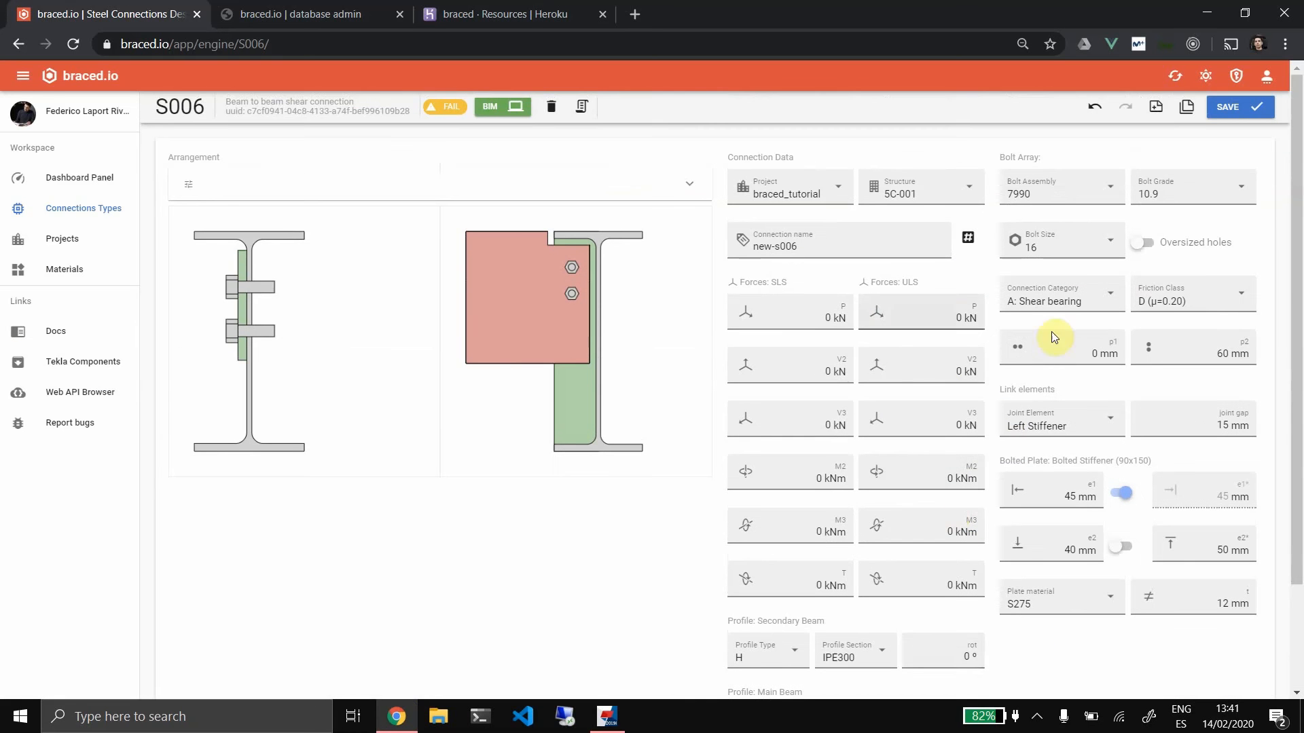
Return to Tekla Structures, try to modify the S006 connection with no case assigned, and dismiss the error dialog
click(607, 716)
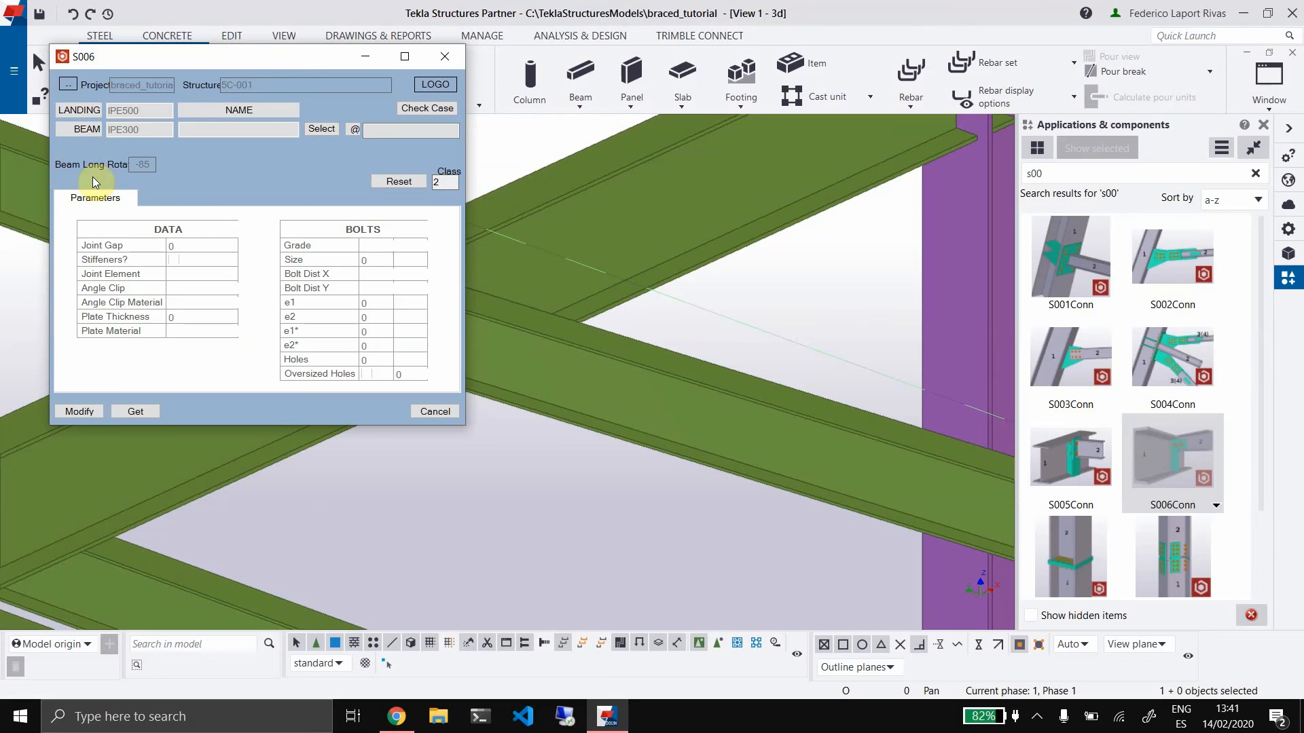
click(88, 410)
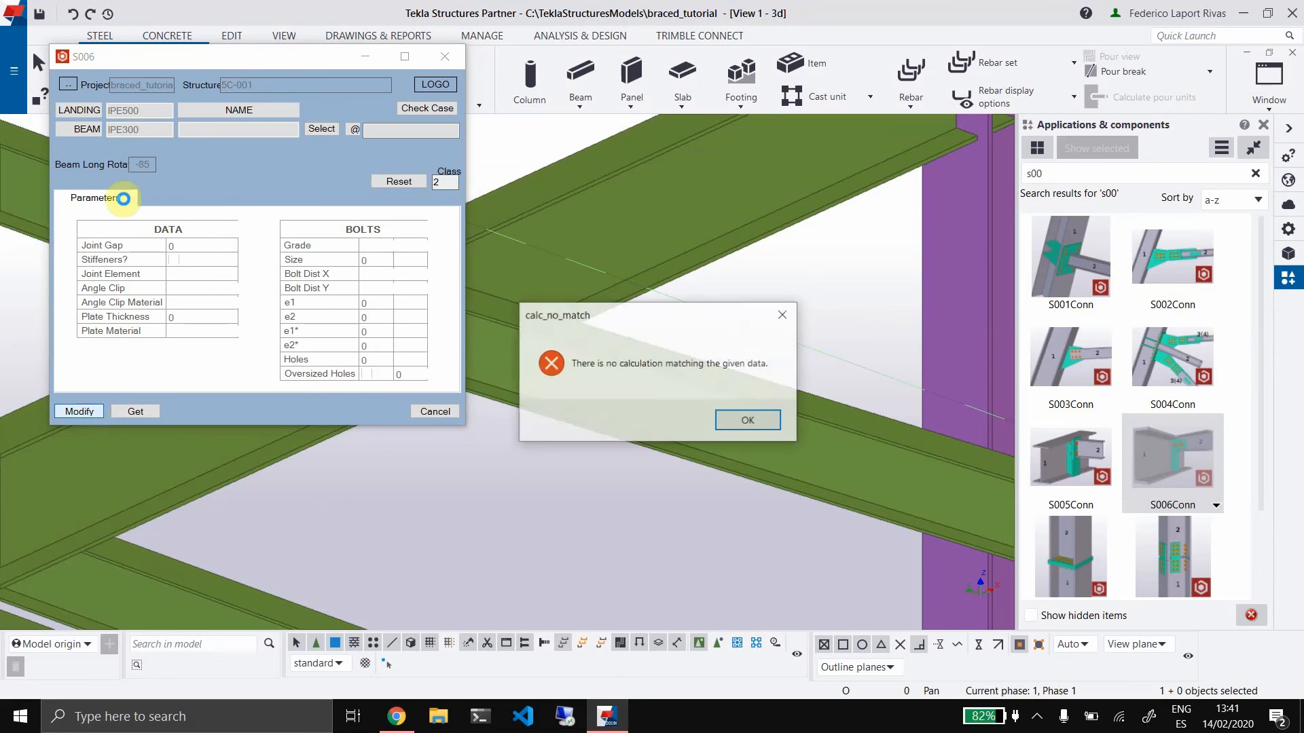
click(761, 422)
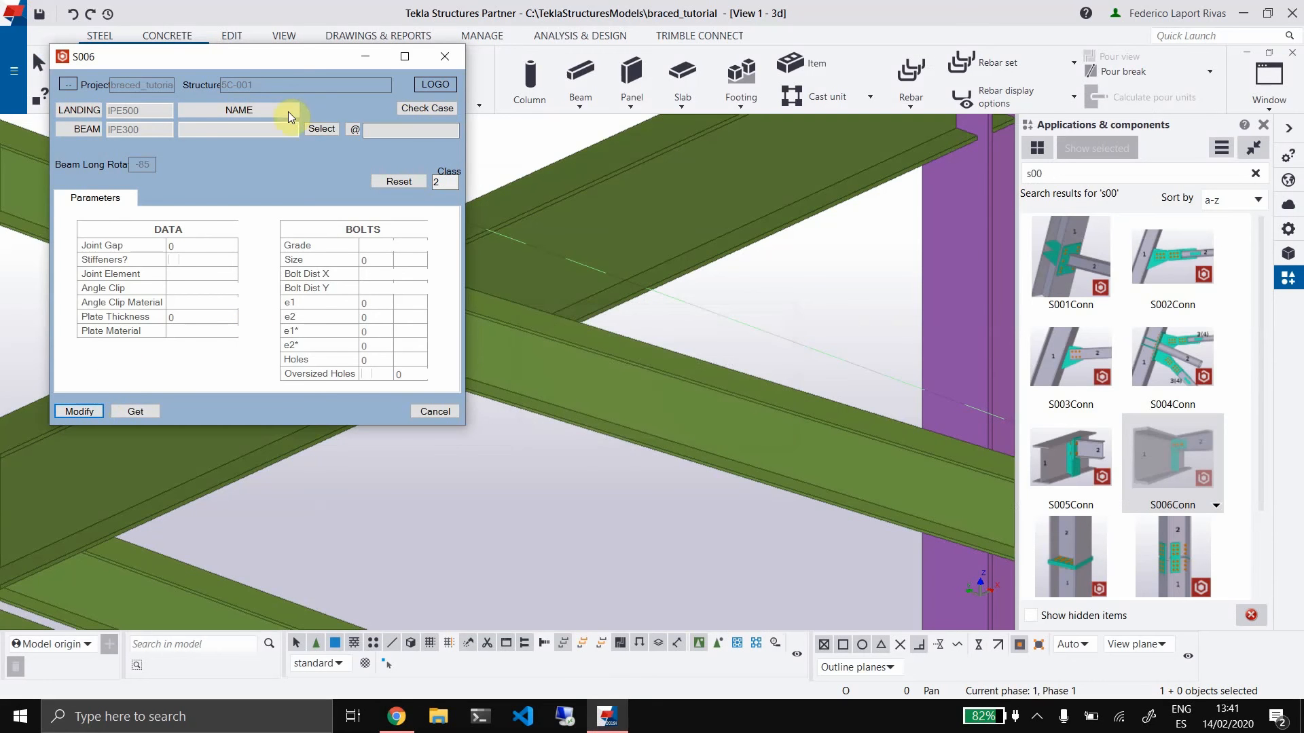
Assign the new-s006 case to the missing-case S006 connection, apply the modification to the joint, and close its settings
drag(299, 58, 754, 182)
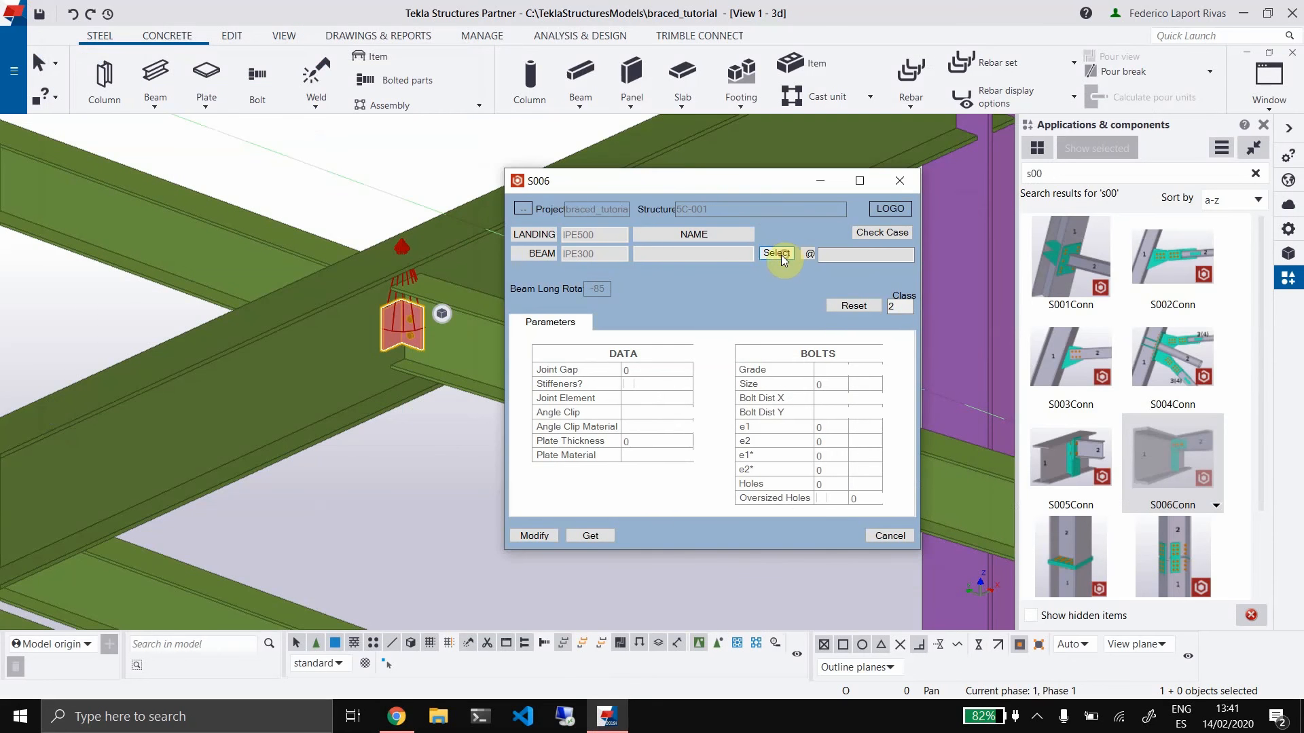
click(777, 253)
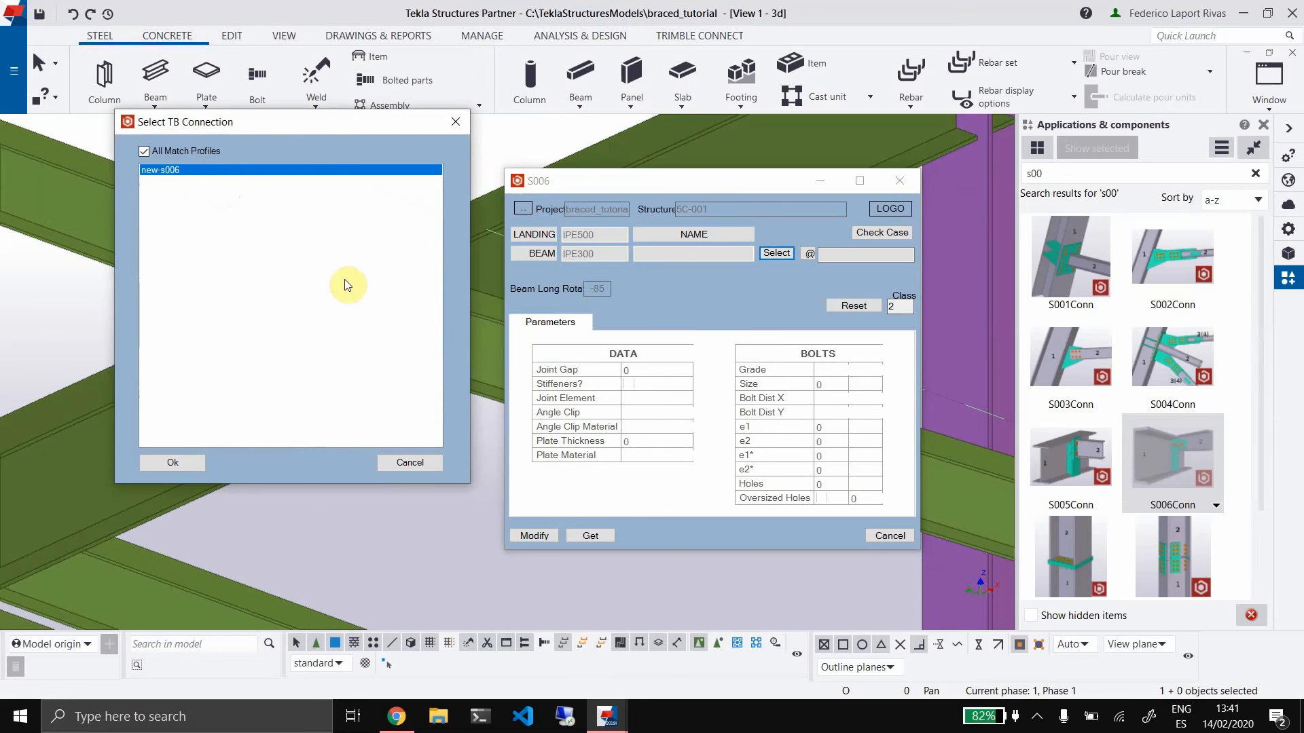
click(172, 462)
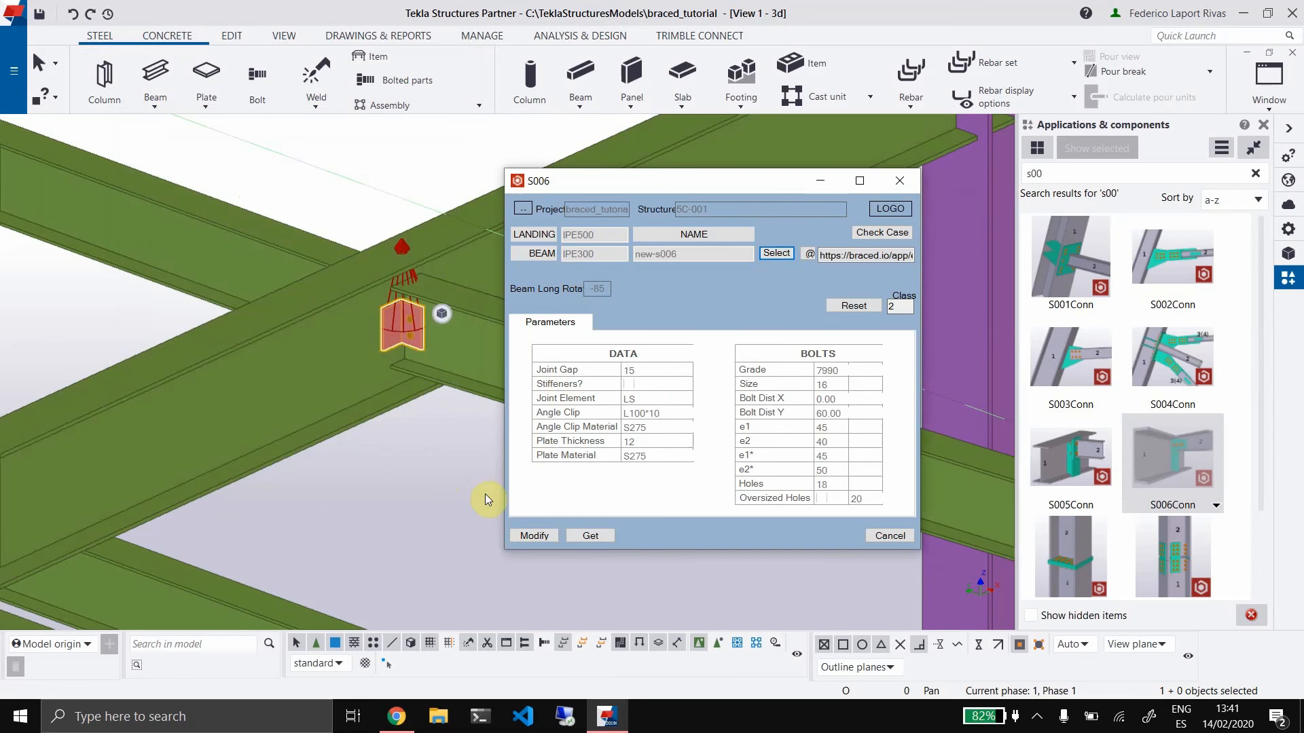
click(541, 531)
click(899, 180)
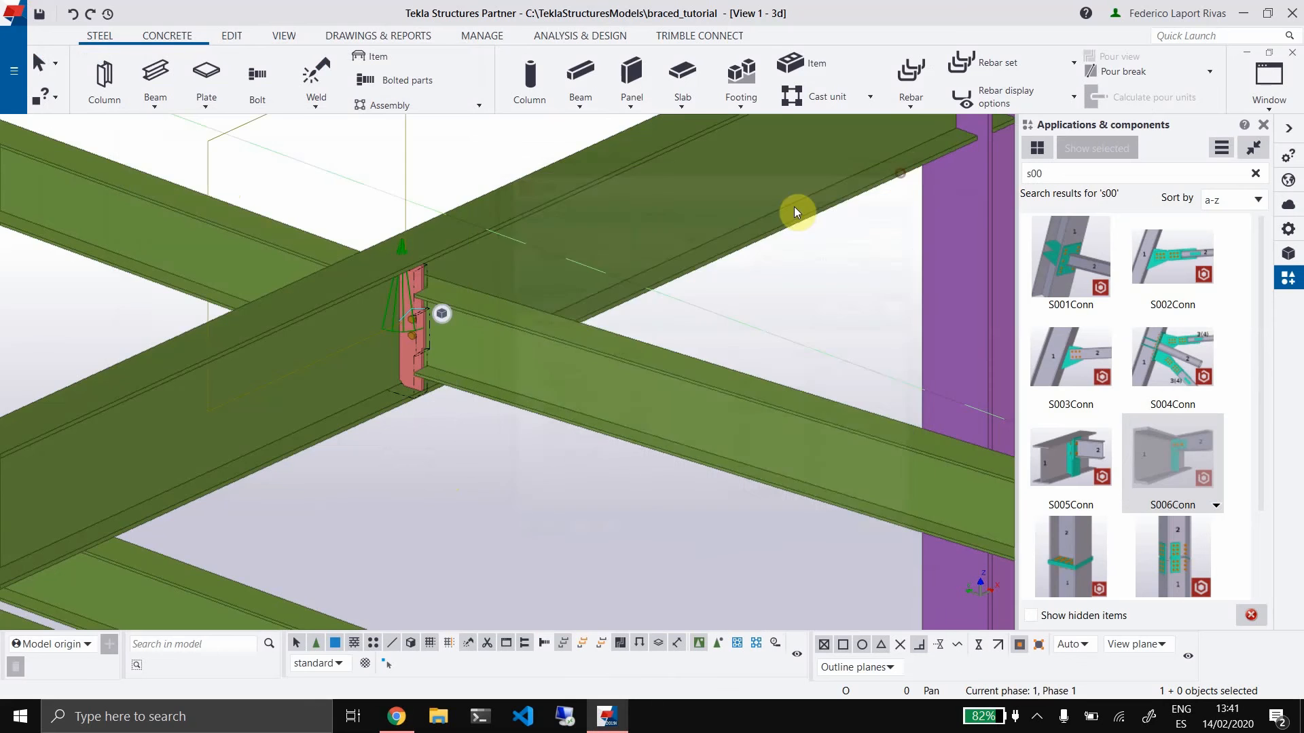
Examine the stiffener plate, beam notch and bolts of the updated S006 connection up close in the 3D view
scroll(628, 257, down, 2)
scroll(631, 272, down, 2)
scroll(584, 278, up, 4)
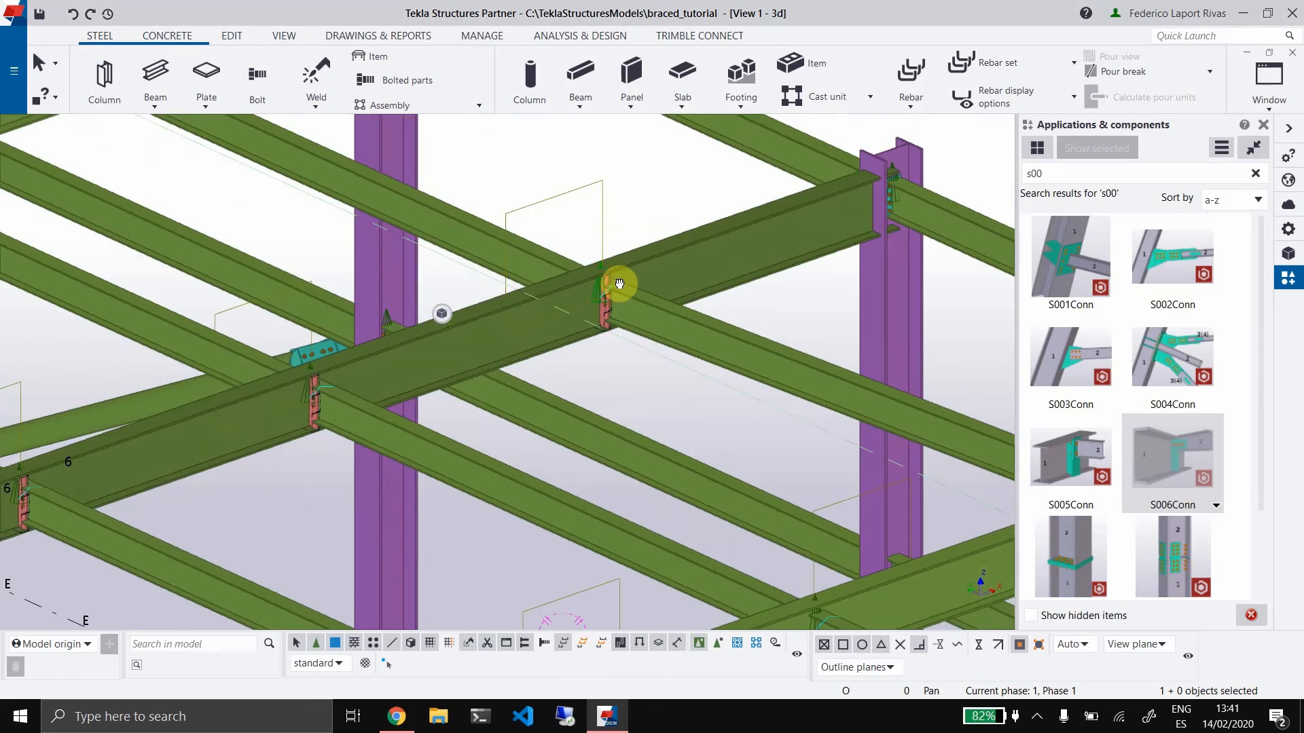
scroll(471, 256, up, 2)
scroll(594, 299, up, 3)
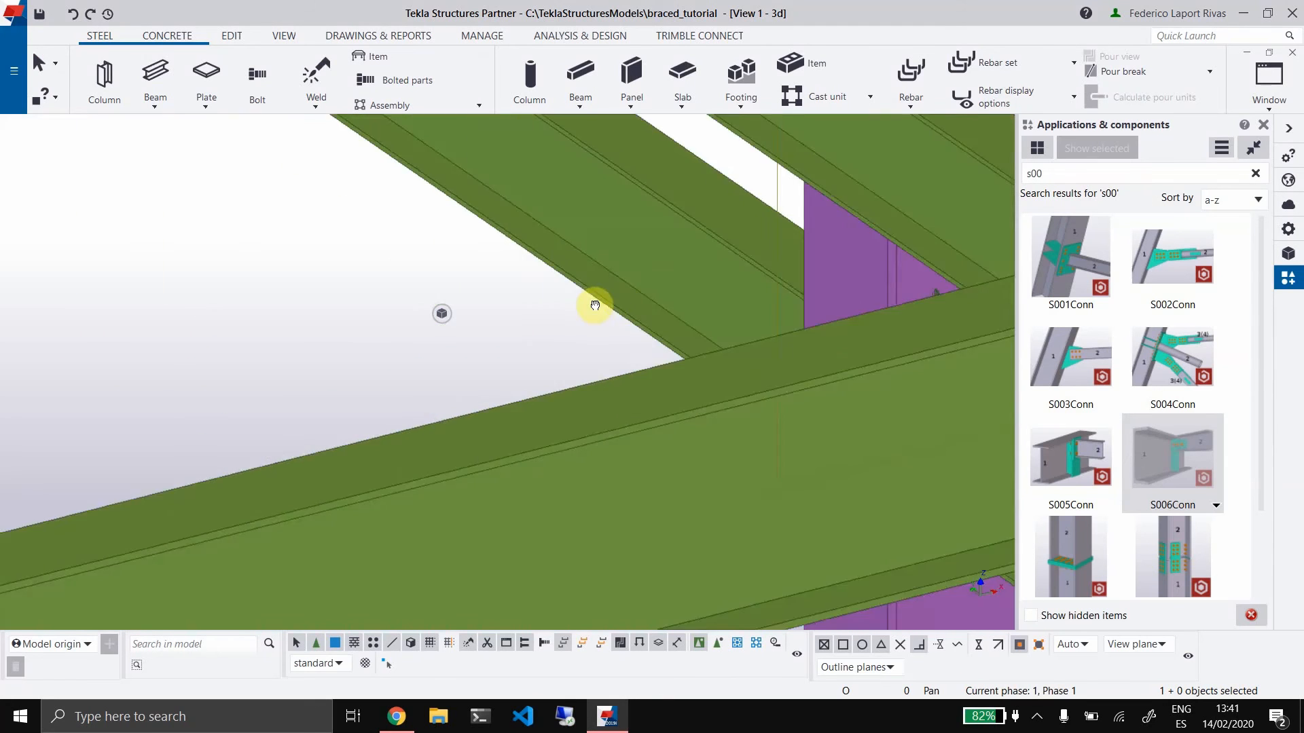
scroll(641, 313, down, 2)
scroll(641, 313, down, 2)
scroll(594, 302, up, 5)
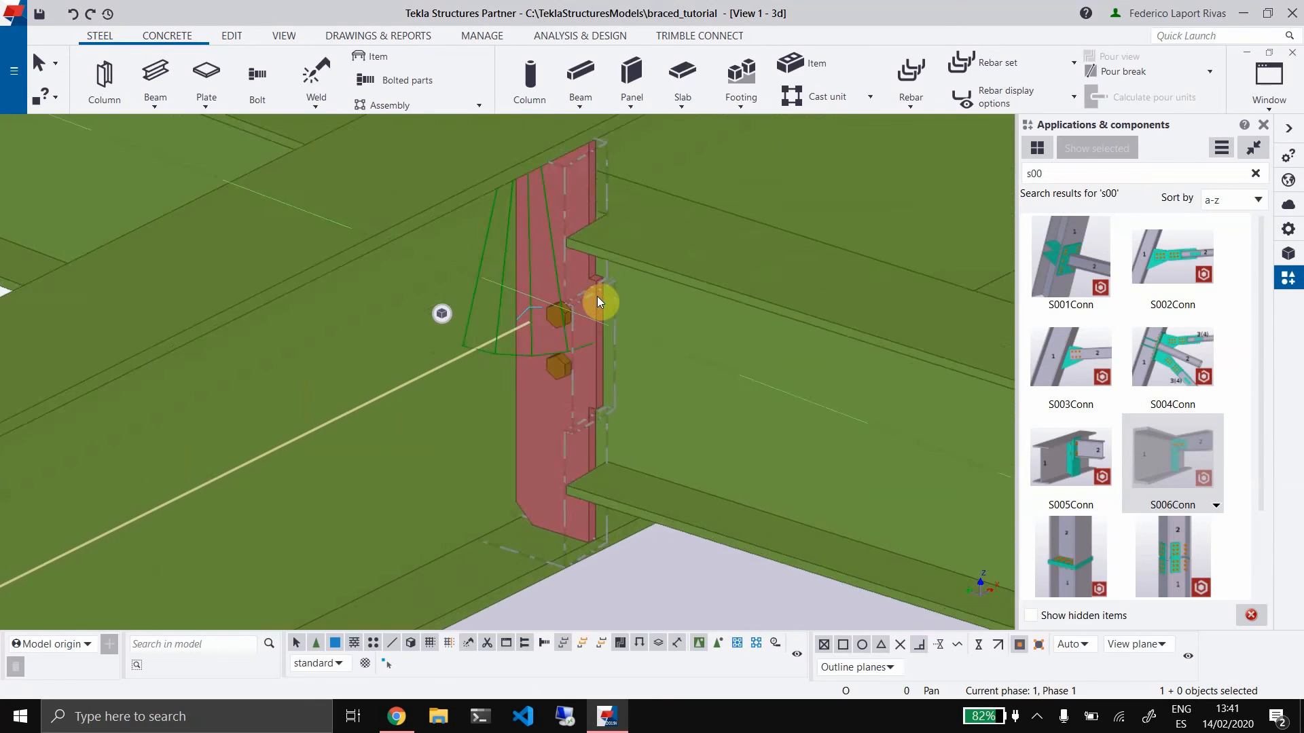
scroll(584, 506, down, 4)
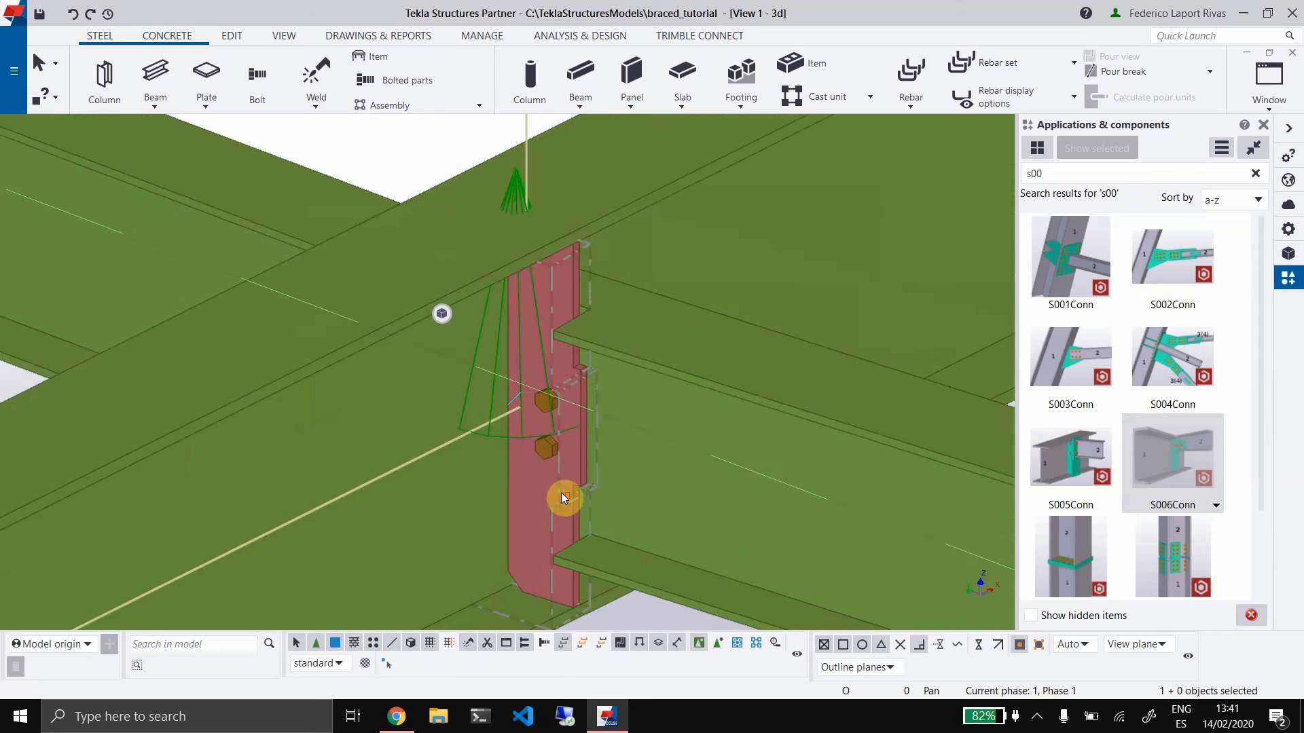
scroll(561, 414, up, 2)
scroll(561, 413, up, 1)
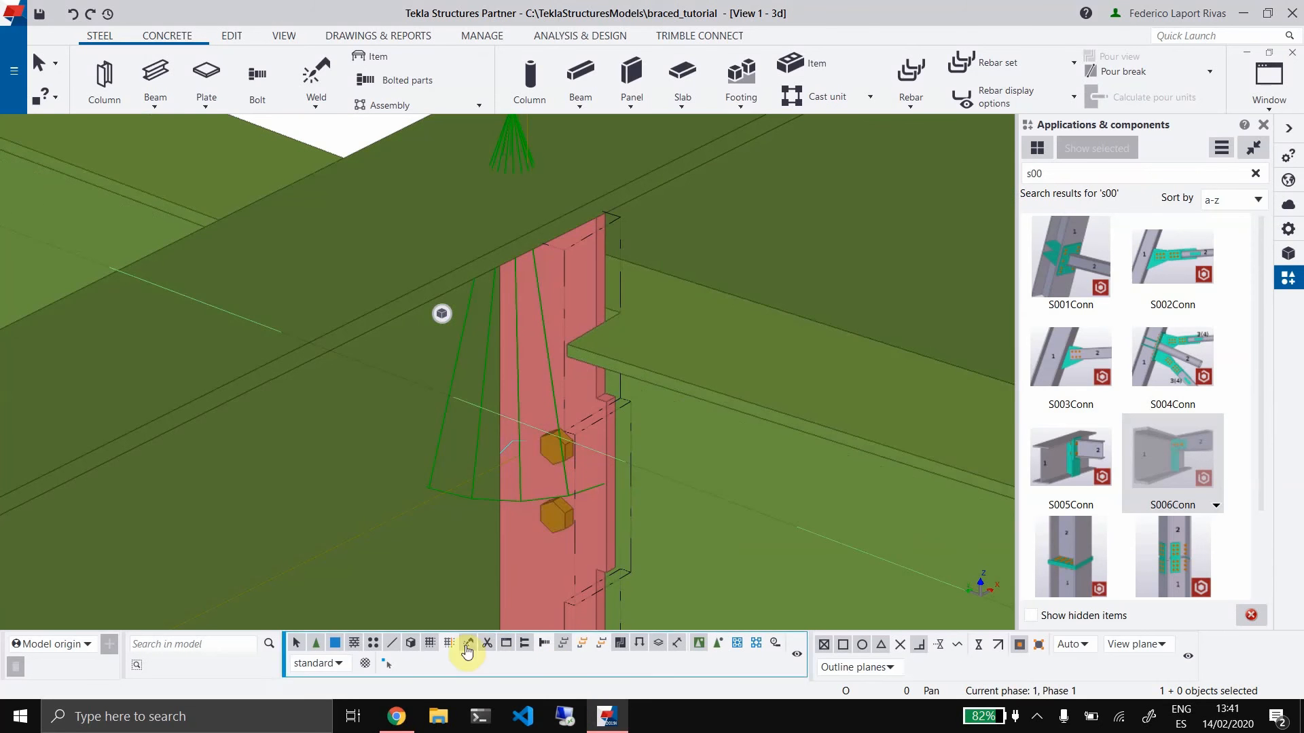
Switch to braced.io, try Right Stiffener as the new-s006 joint element, and restore Left Stiffener
click(396, 716)
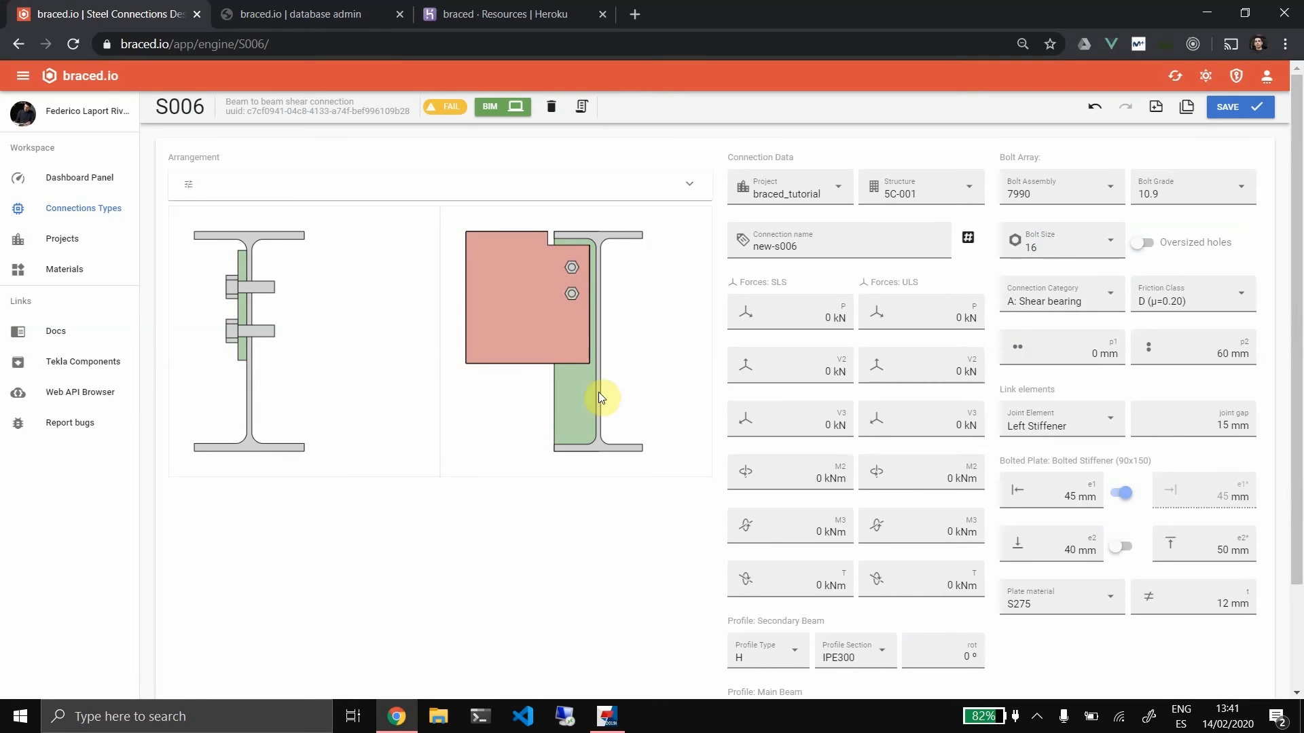
scroll(1019, 364, down, 2)
scroll(1077, 254, up, 2)
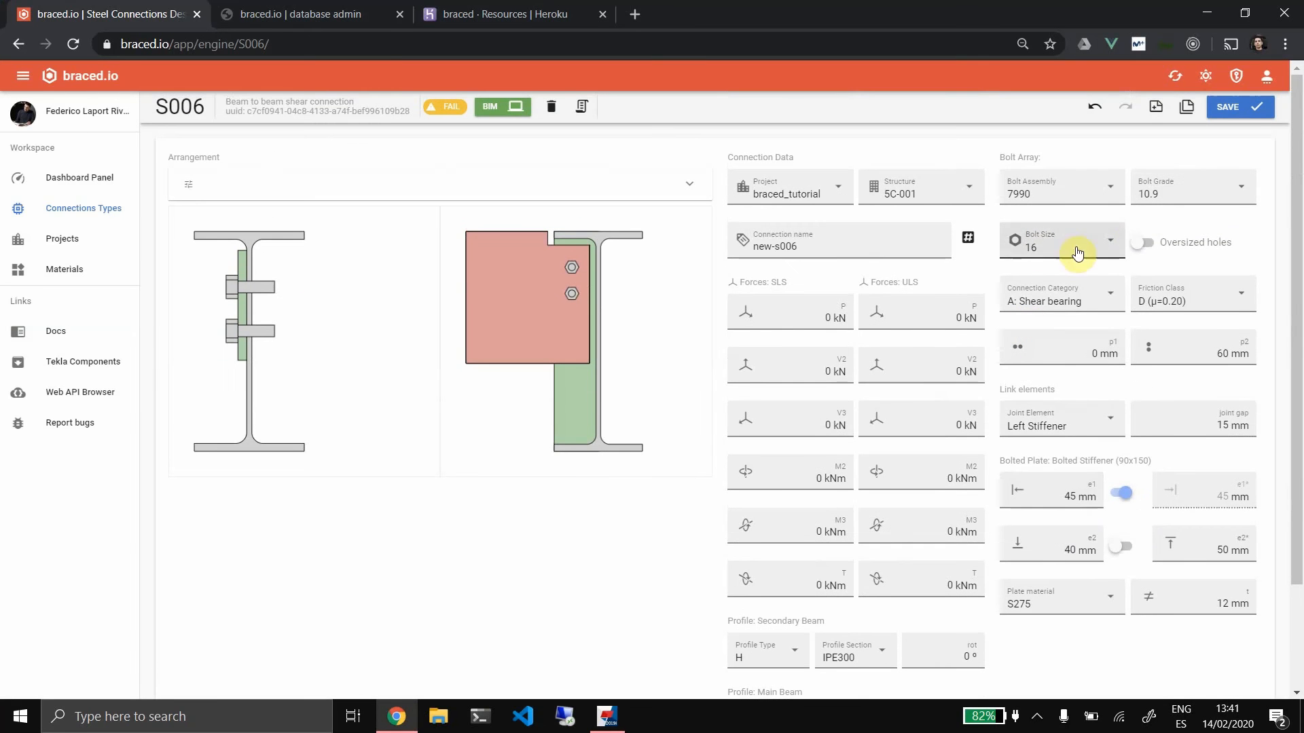
click(1091, 425)
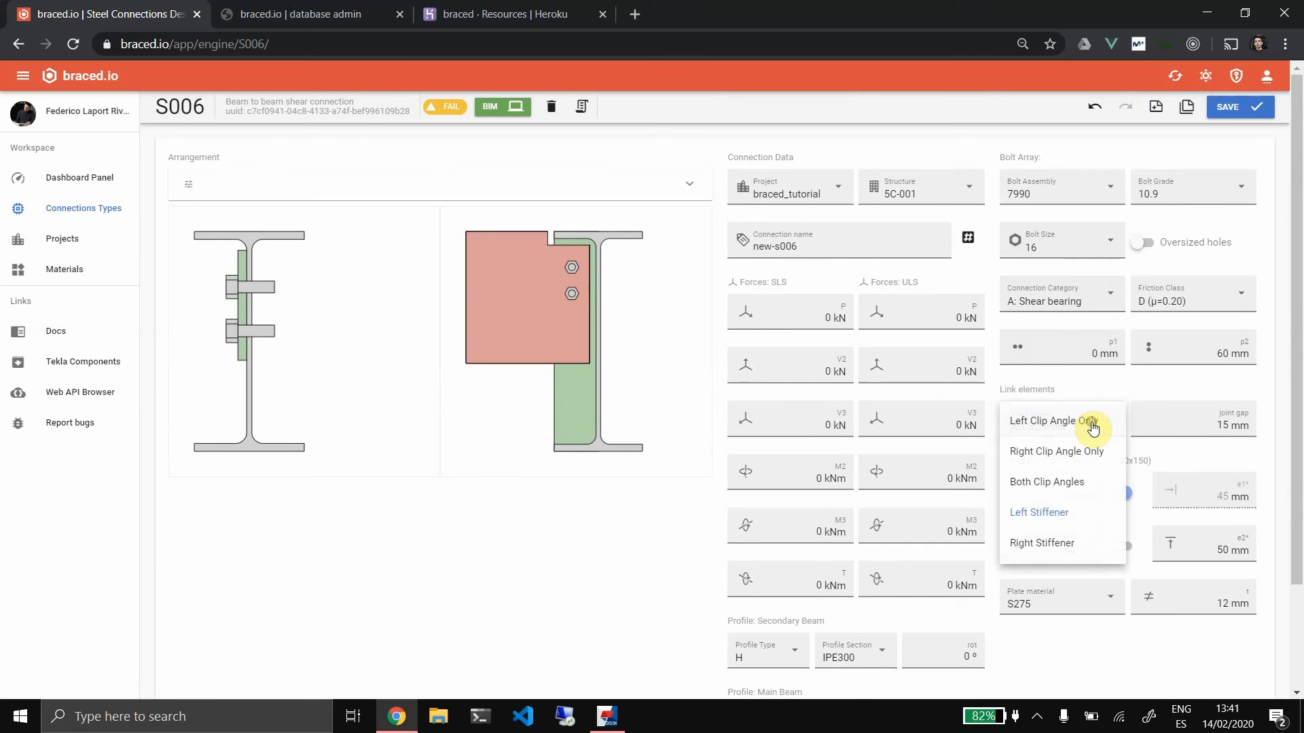
click(1071, 554)
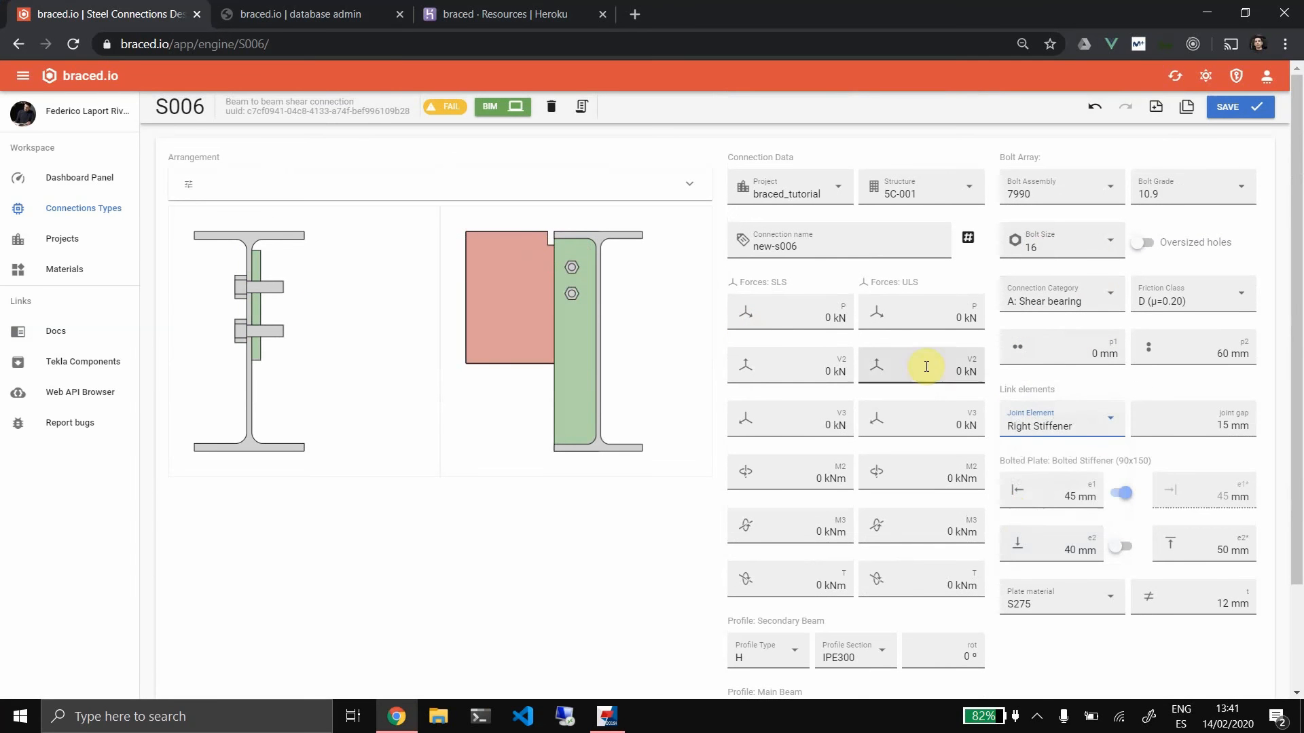
click(1052, 426)
click(1064, 516)
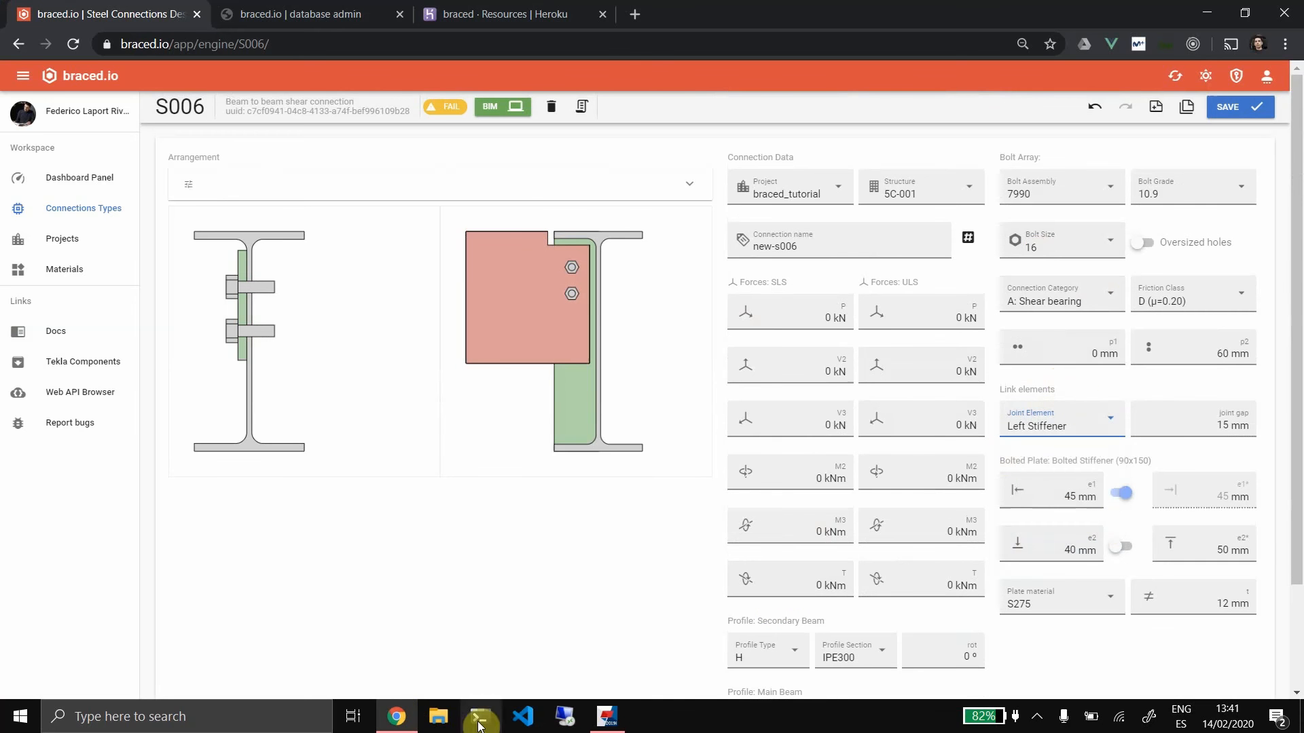
Return to Tekla Structures, stretch the corner column at grid A-6 upward to 8000 mm, and turn off direct modification
click(607, 717)
scroll(687, 353, down, 7)
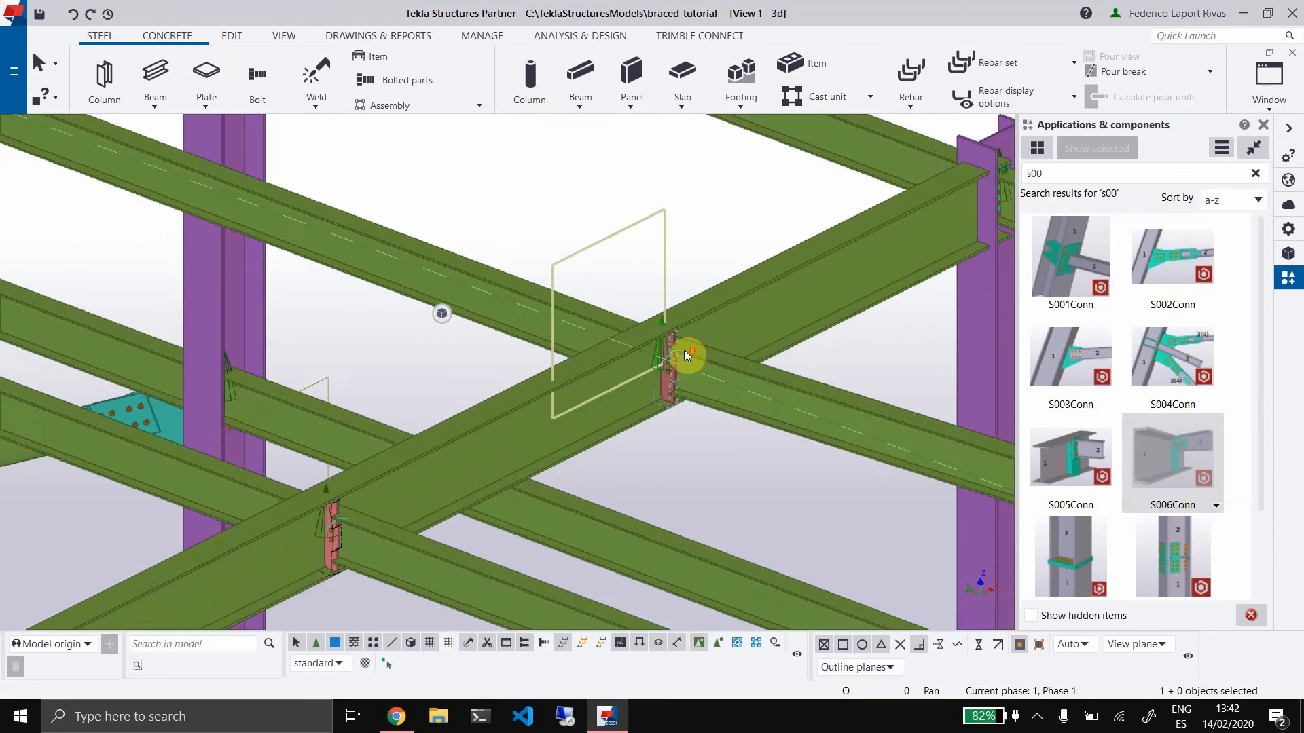
ctrl+middle_drag(690, 474, 897, 455)
middle_drag(842, 401, 580, 299)
ctrl+middle_drag(640, 288, 640, 244)
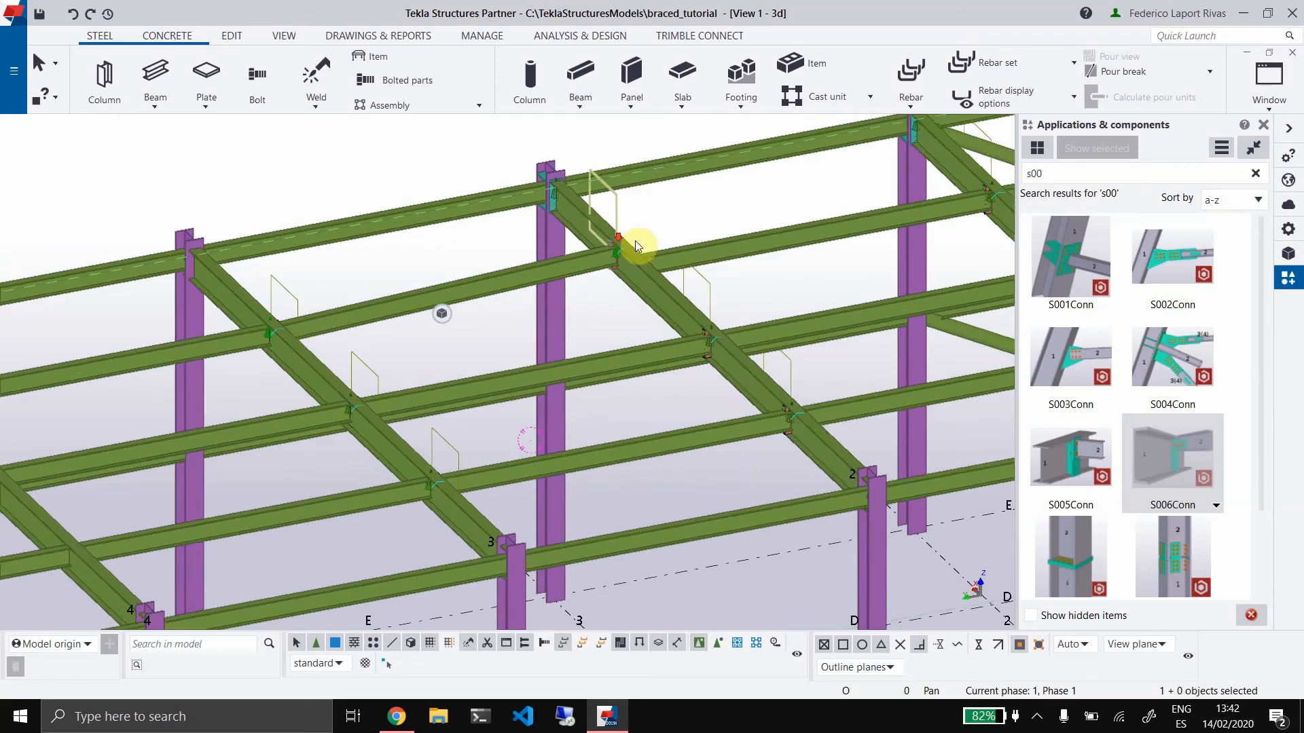
scroll(640, 249, down, 3)
mouse_move(446, 521)
middle_down()
mouse_move(452, 499)
mouse_move(466, 512)
middle_up()
middle_drag(340, 480, 658, 344)
ctrl+middle_drag(543, 378, 620, 408)
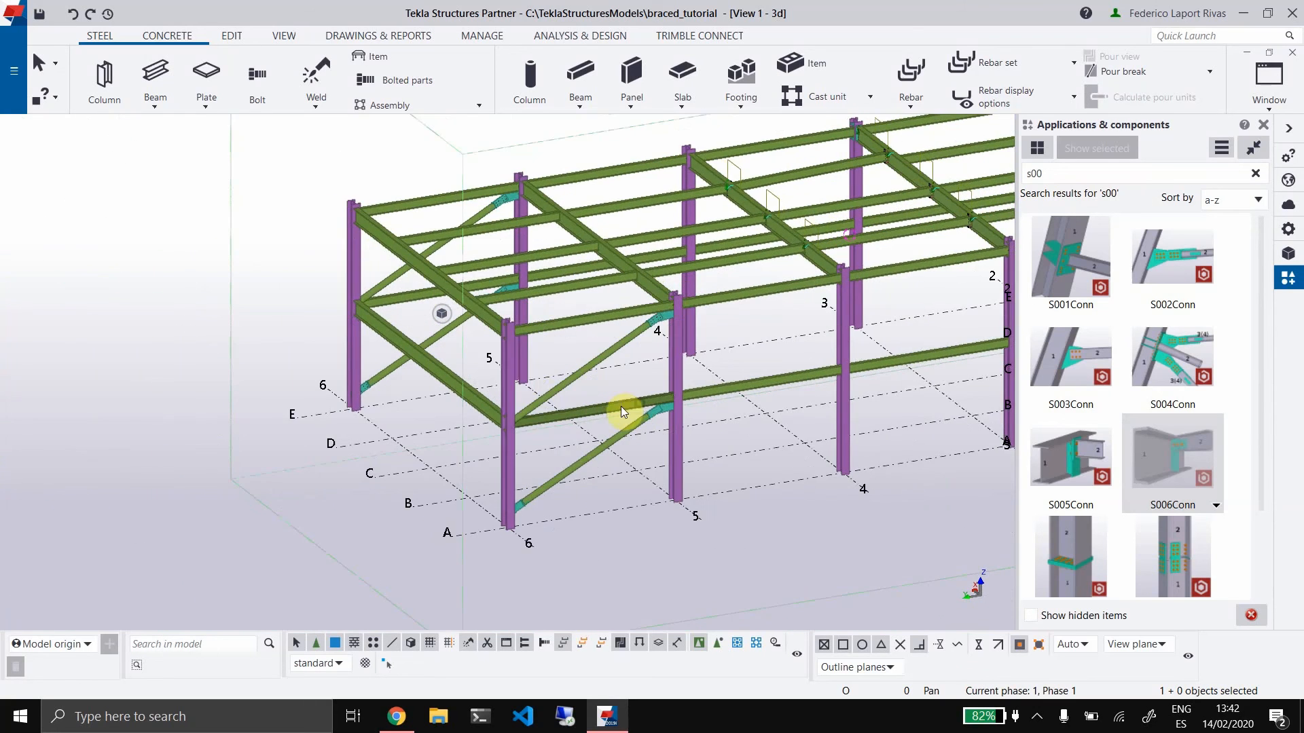
scroll(482, 337, up, 6)
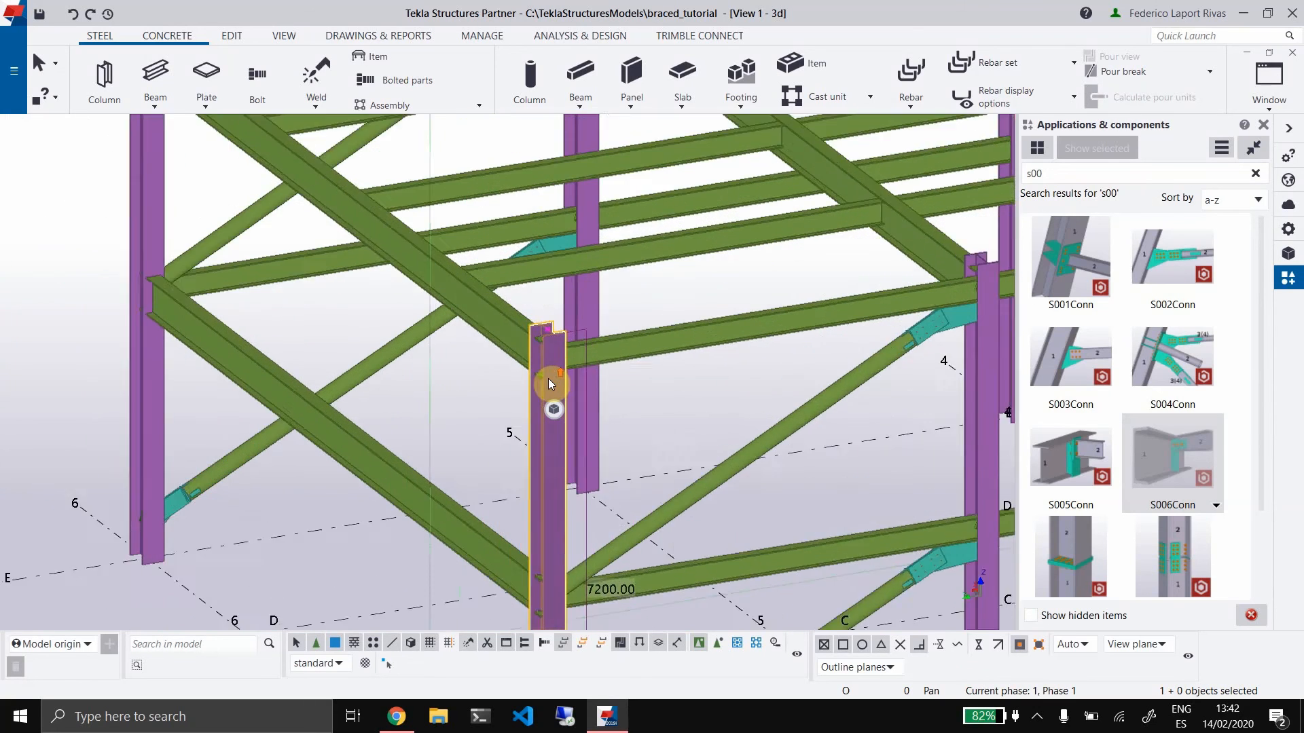
click(553, 409)
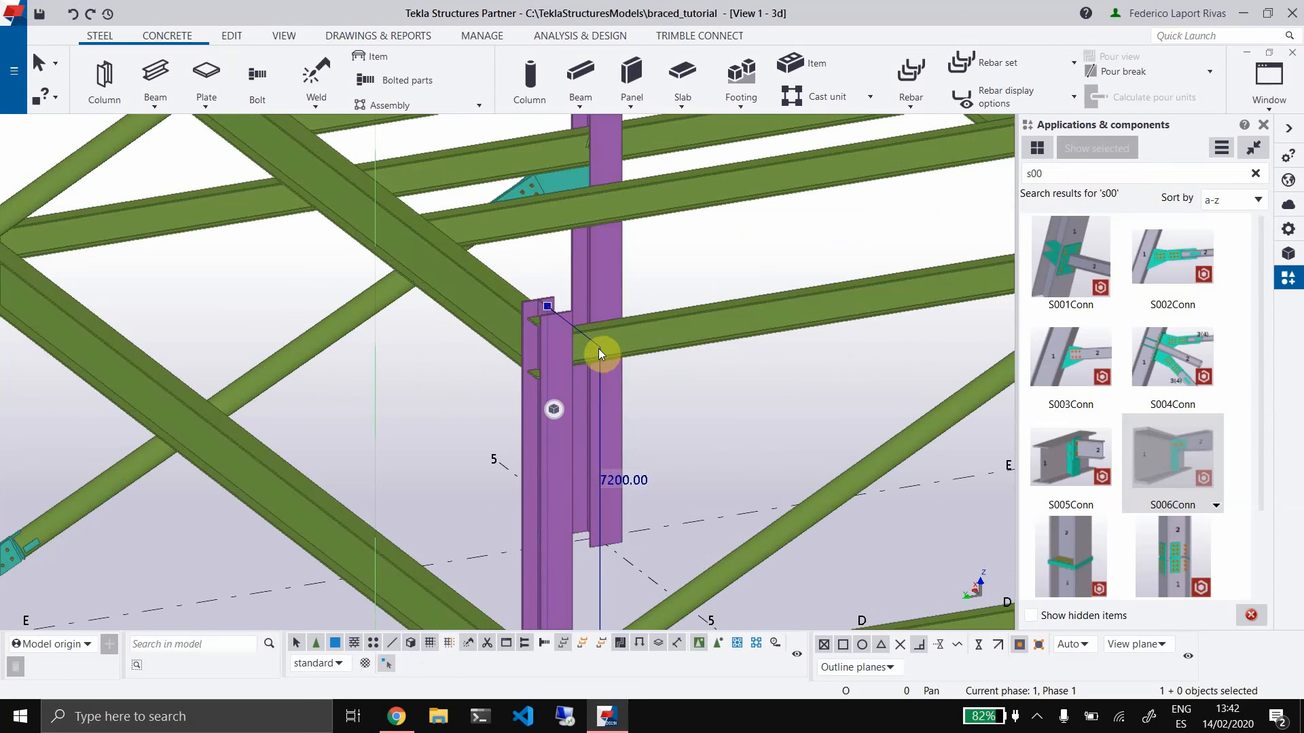
drag(599, 352, 601, 234)
scroll(597, 247, down, 5)
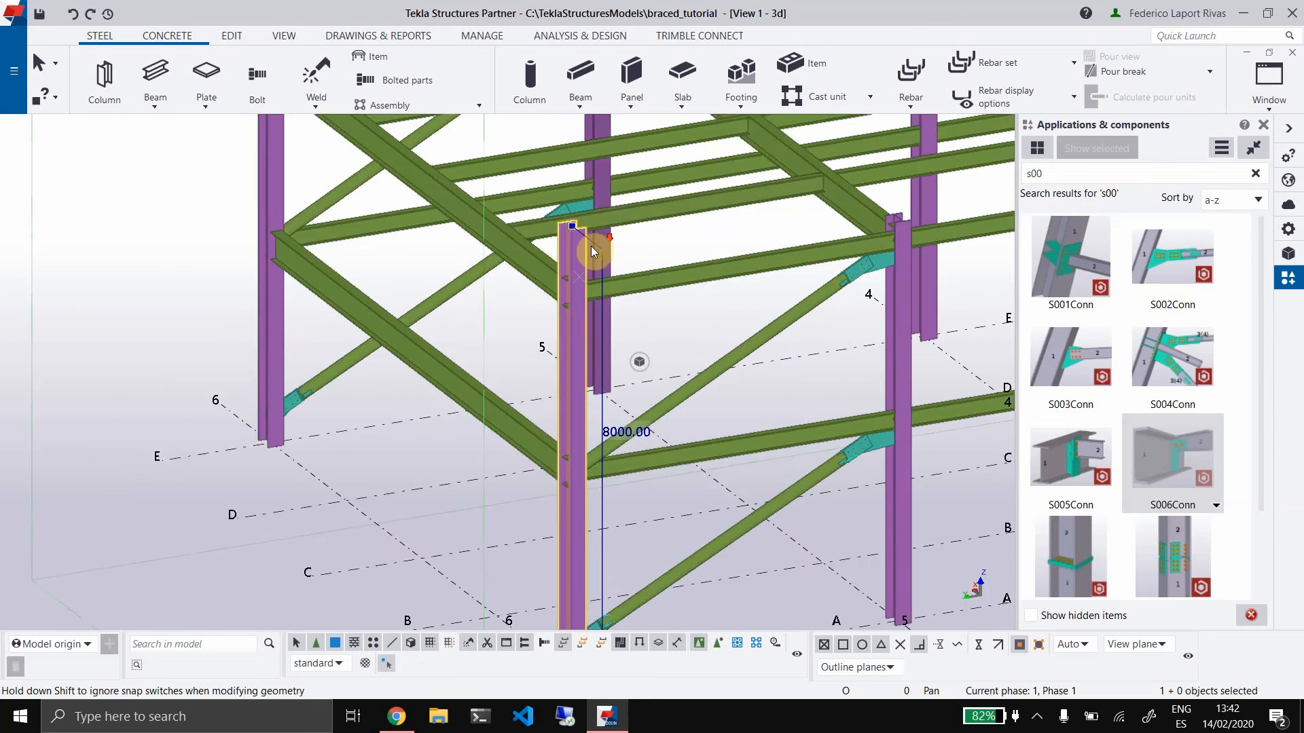
right_click(571, 490)
click(569, 534)
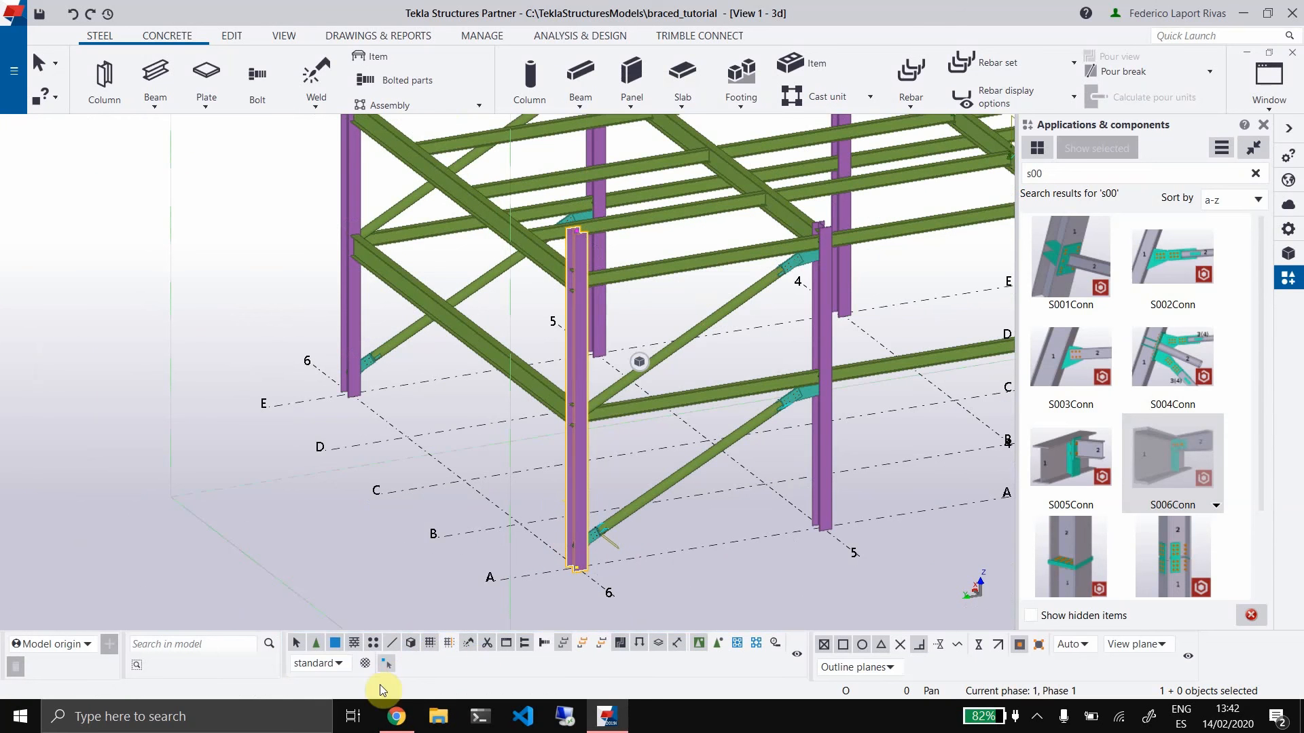
click(385, 663)
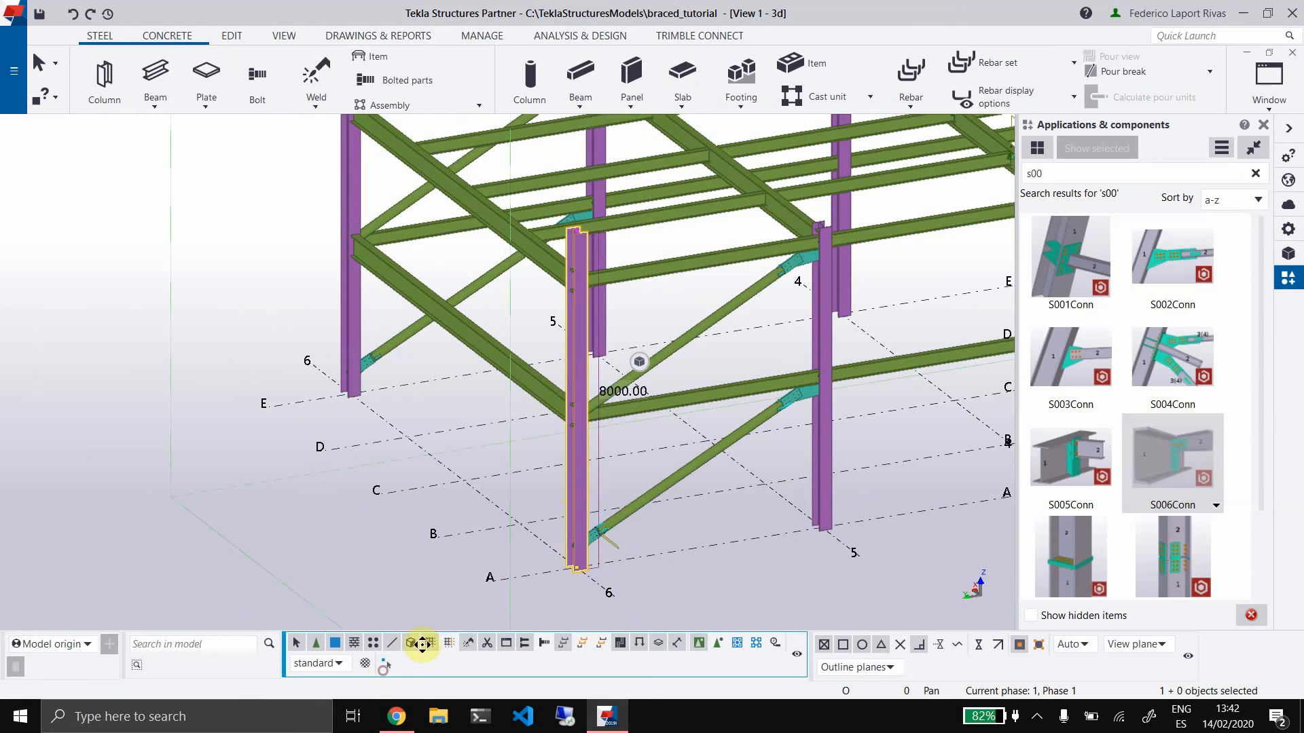
Copy the stretched A-6 column from its base point to its top end, expanding the work area to include the copy
right_click(578, 488)
click(650, 157)
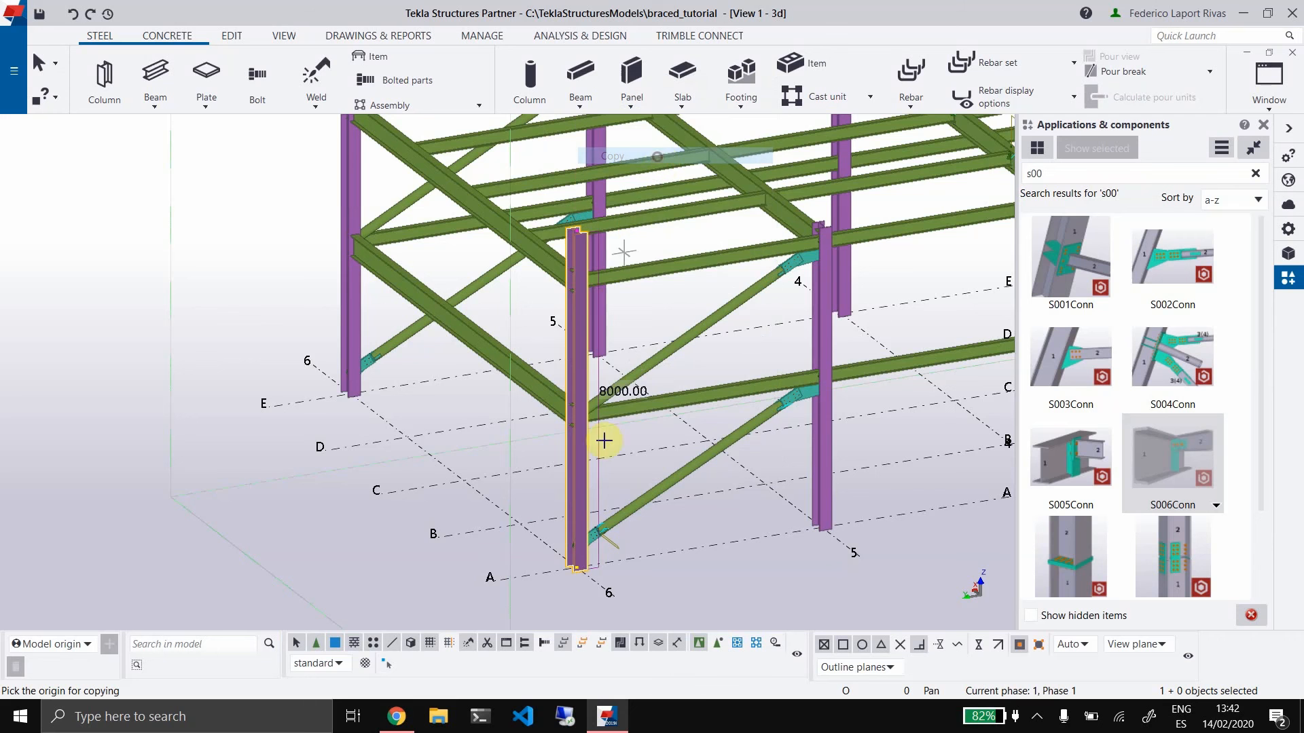
scroll(574, 563, up, 4)
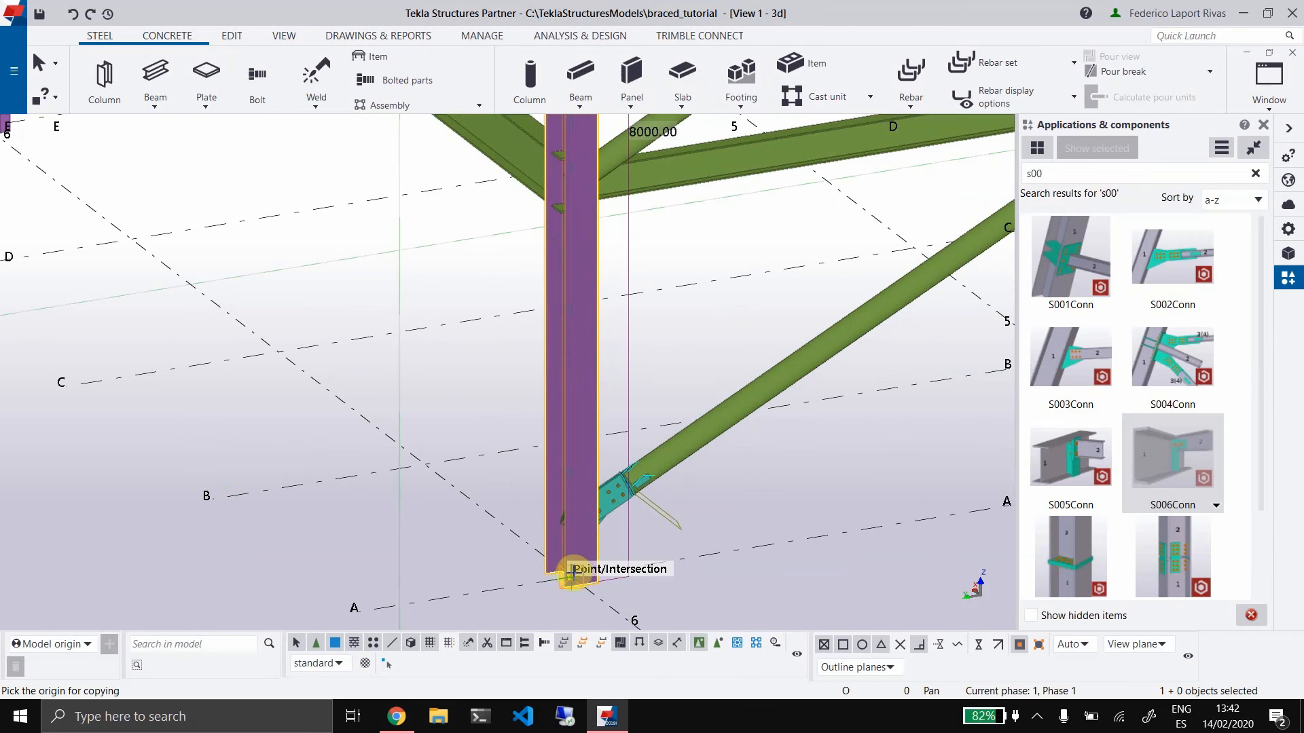
scroll(586, 334, down, 3)
middle_drag(582, 180, 623, 495)
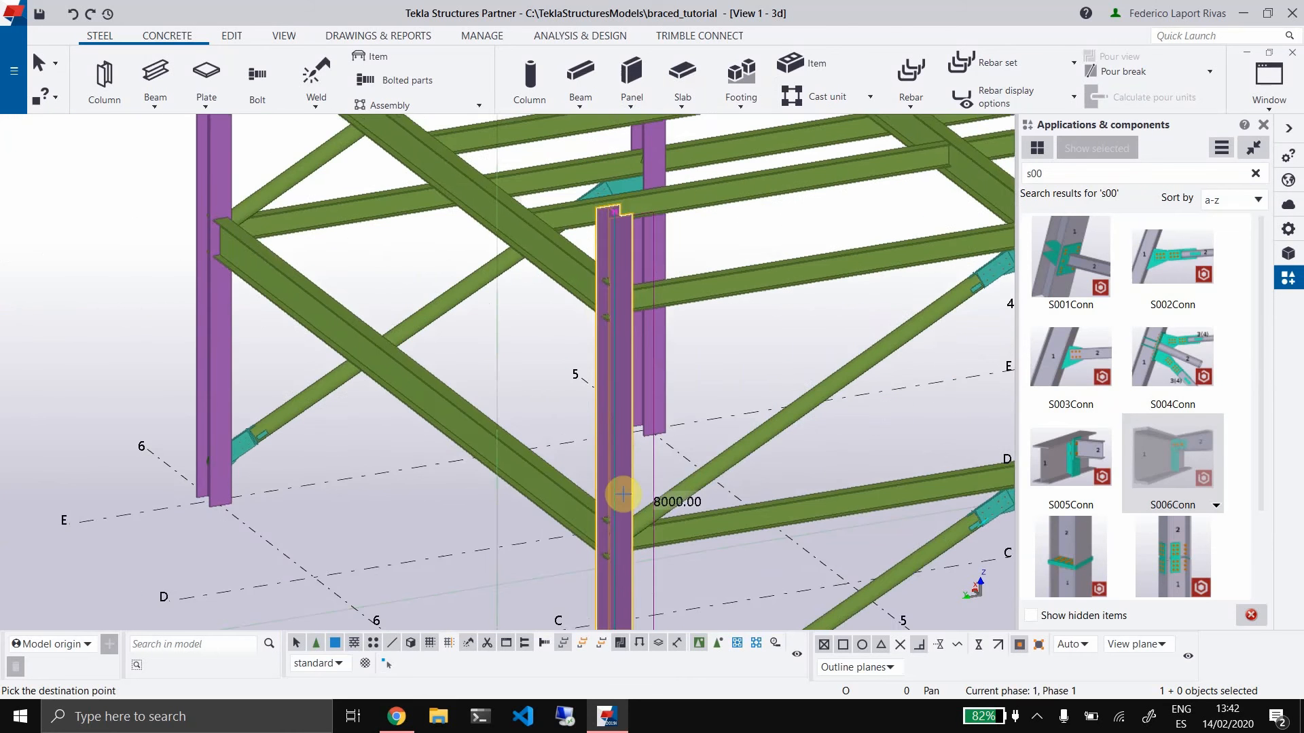
middle_drag(623, 317, 634, 472)
scroll(625, 393, up, 1)
click(626, 379)
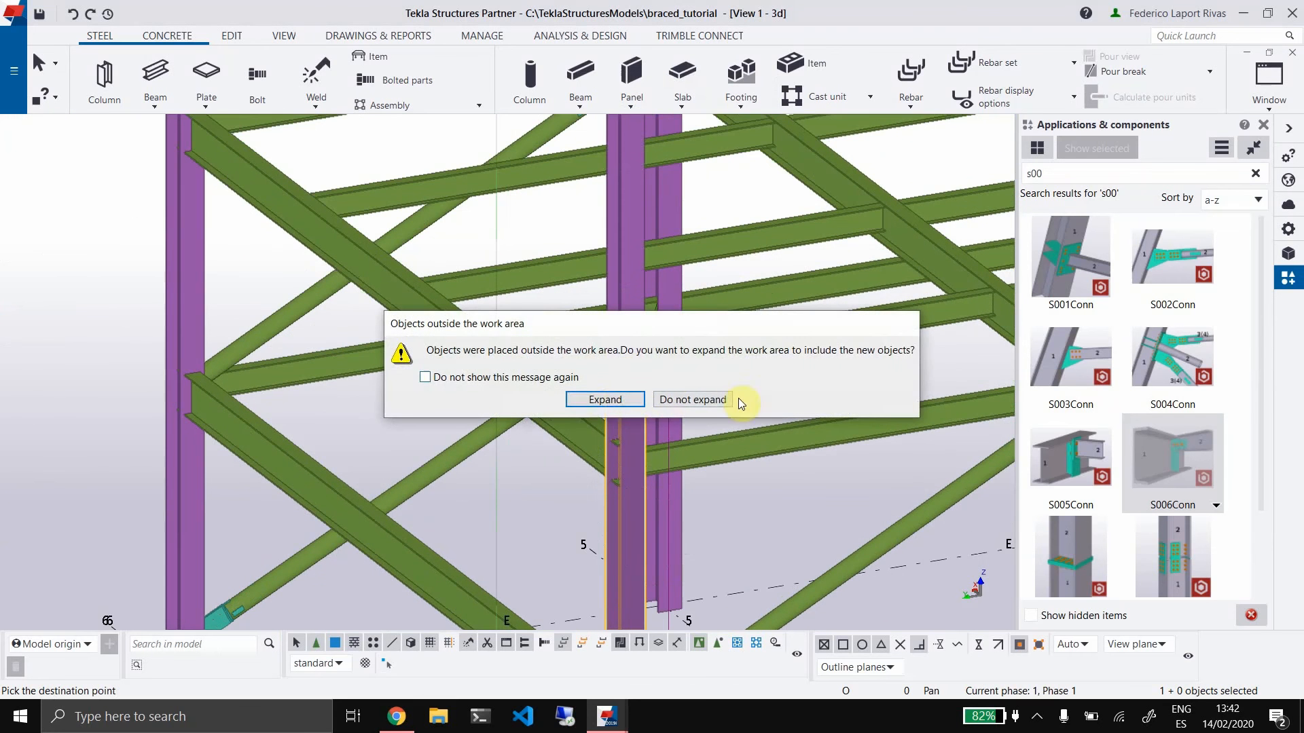
click(605, 400)
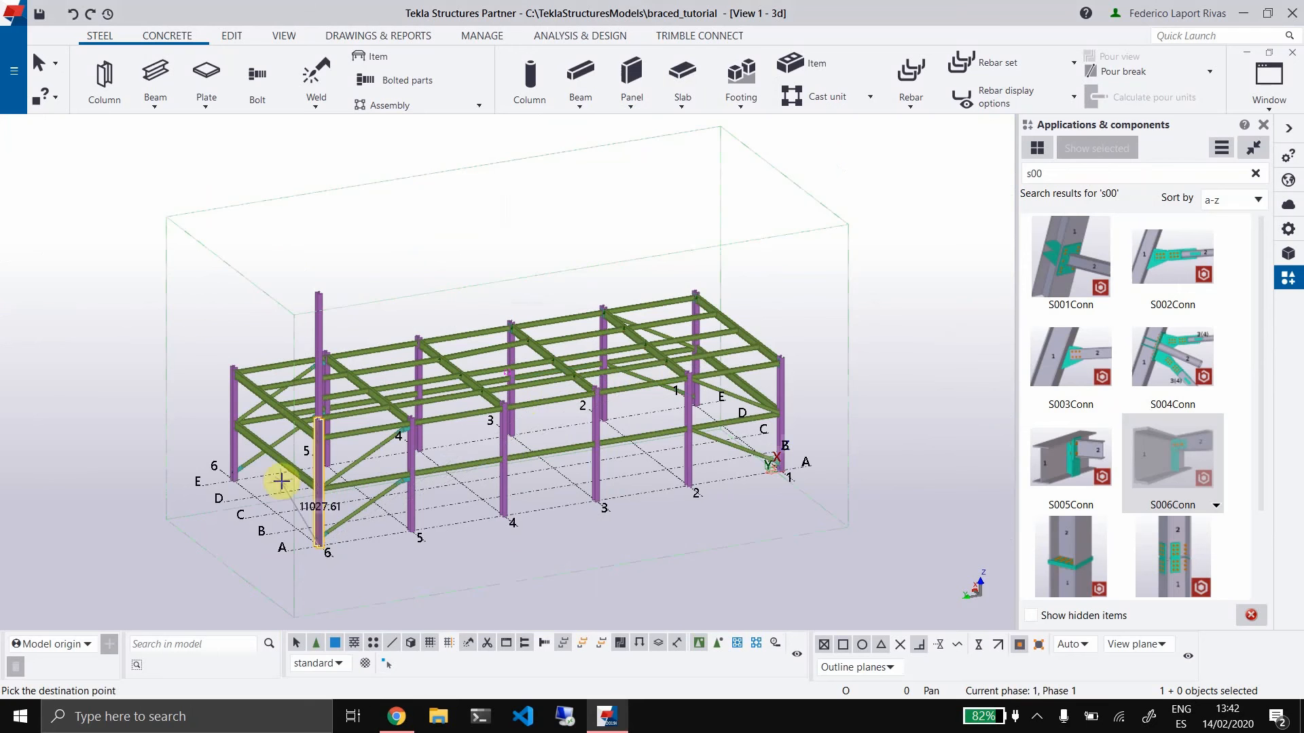
scroll(365, 430, up, 6)
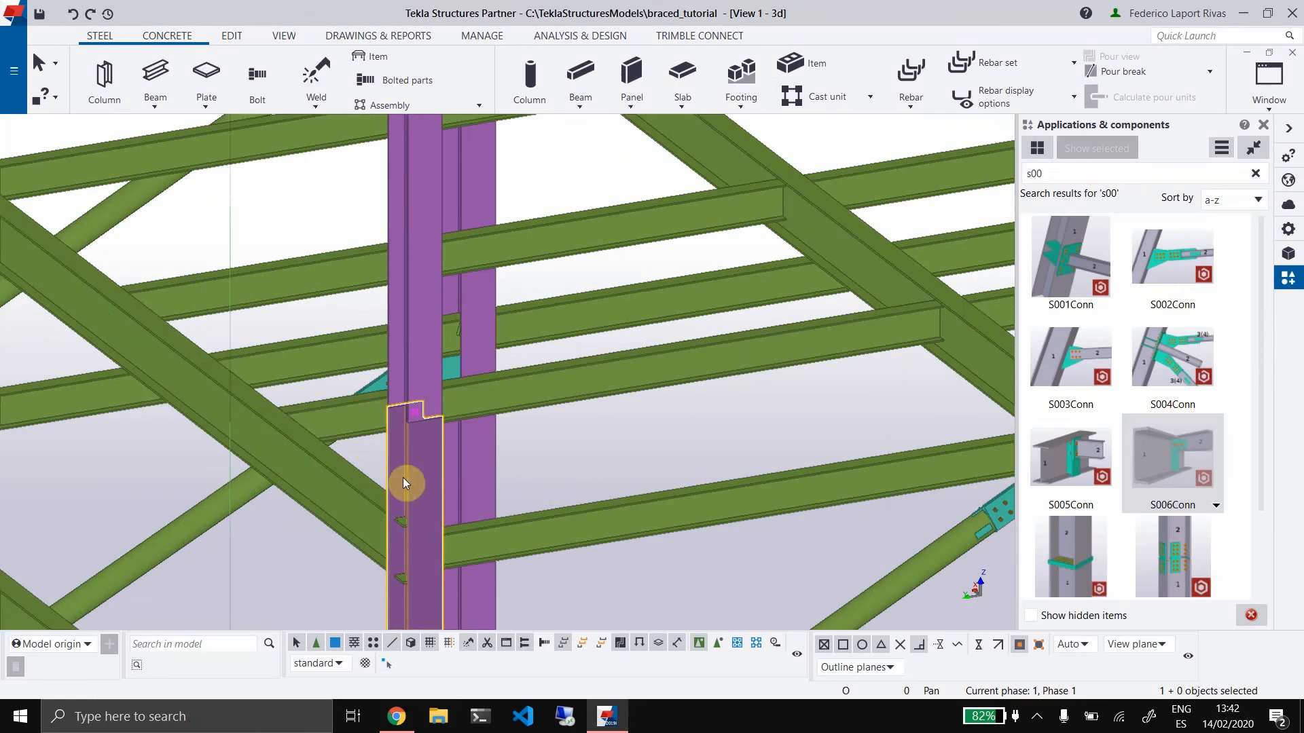
click(601, 448)
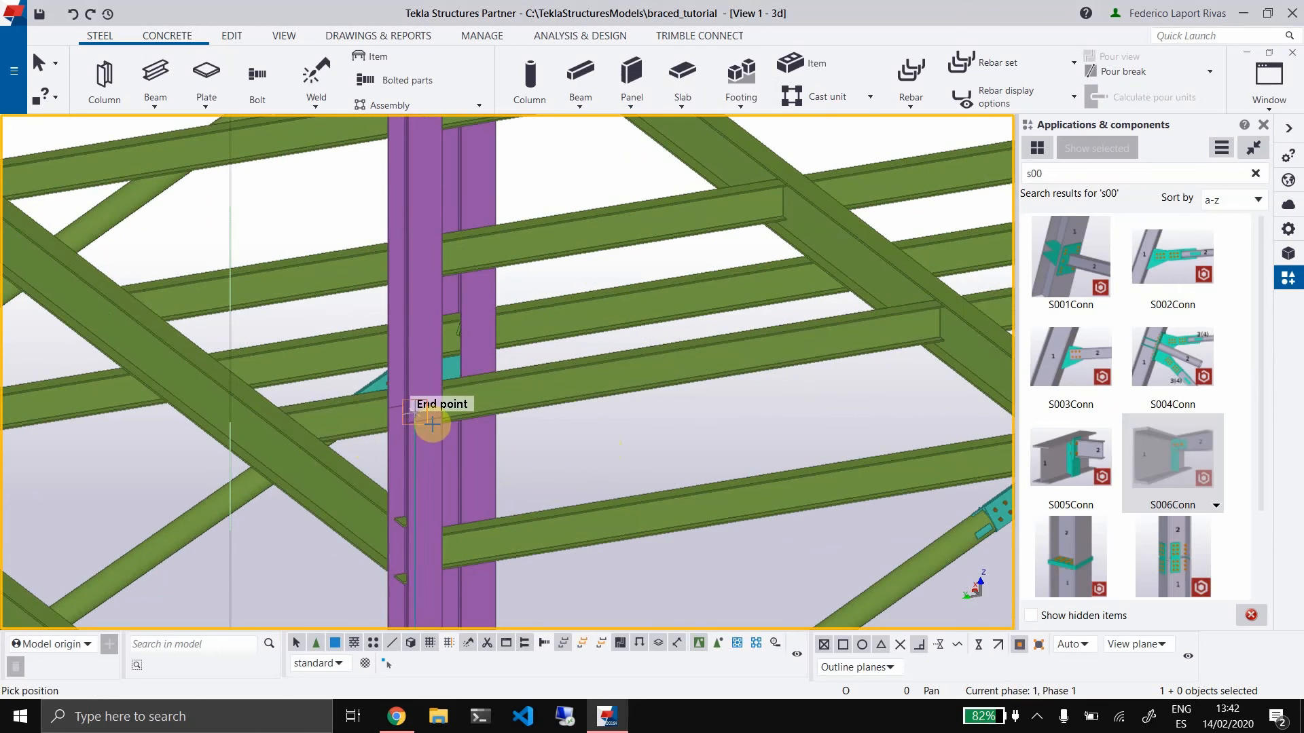
scroll(466, 486, down, 4)
mouse_move(472, 489)
ctrl+middle_down()
mouse_move(628, 478)
mouse_move(489, 518)
mouse_move(265, 474)
mouse_move(457, 472)
ctrl+middle_up()
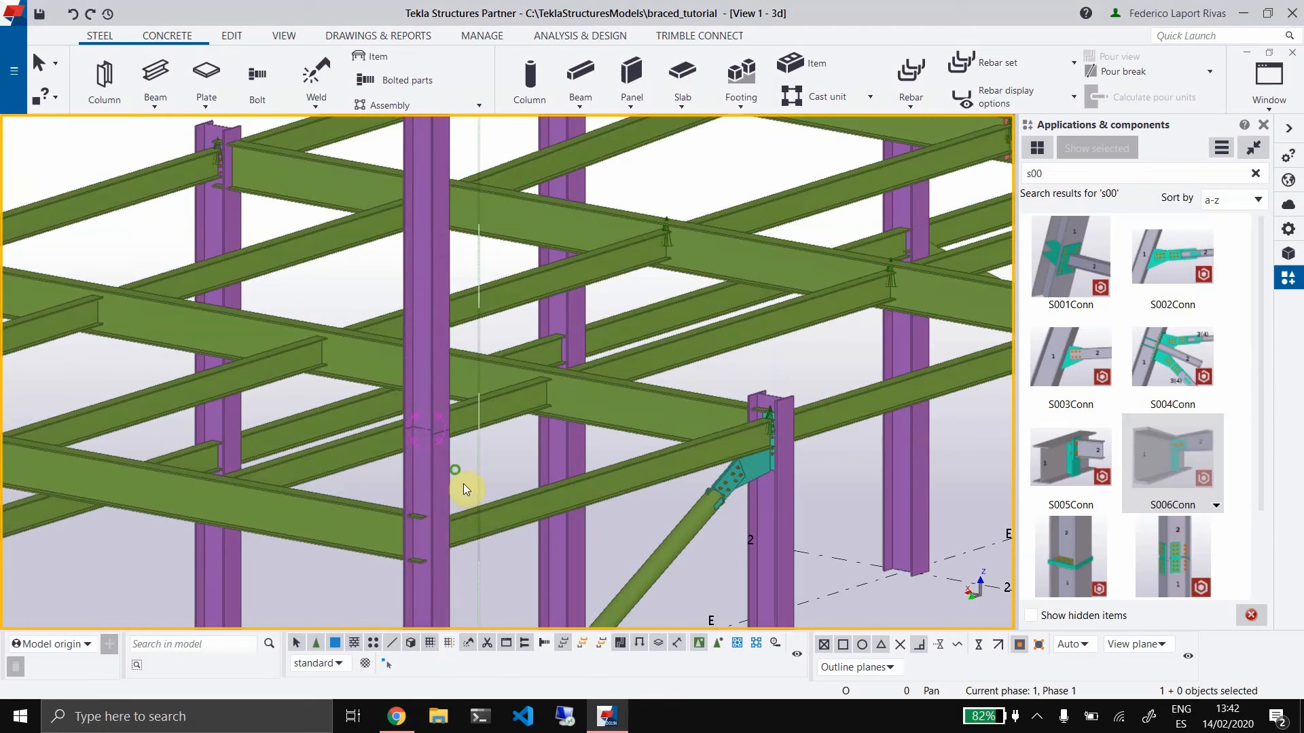
Switch to braced.io and start a new S008 coverplates column splice in project braced_tutorial, structure 5C-001
click(396, 716)
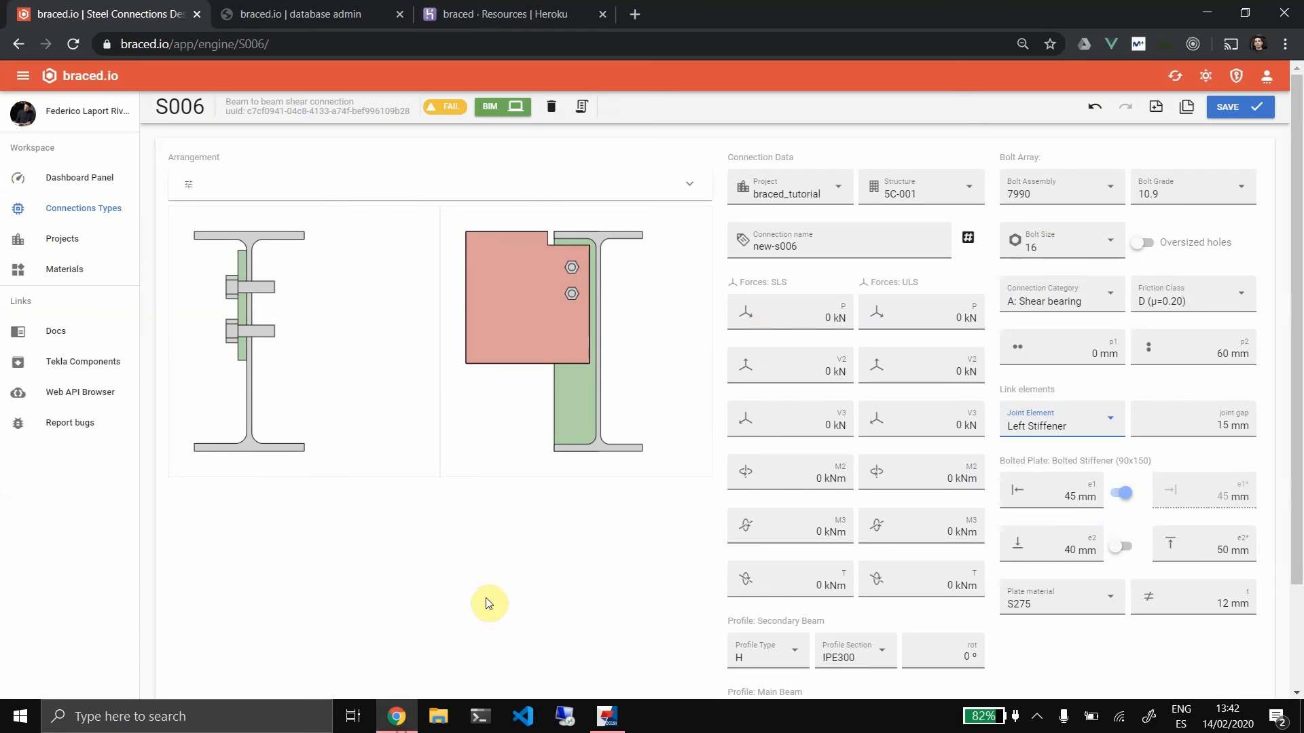
click(112, 210)
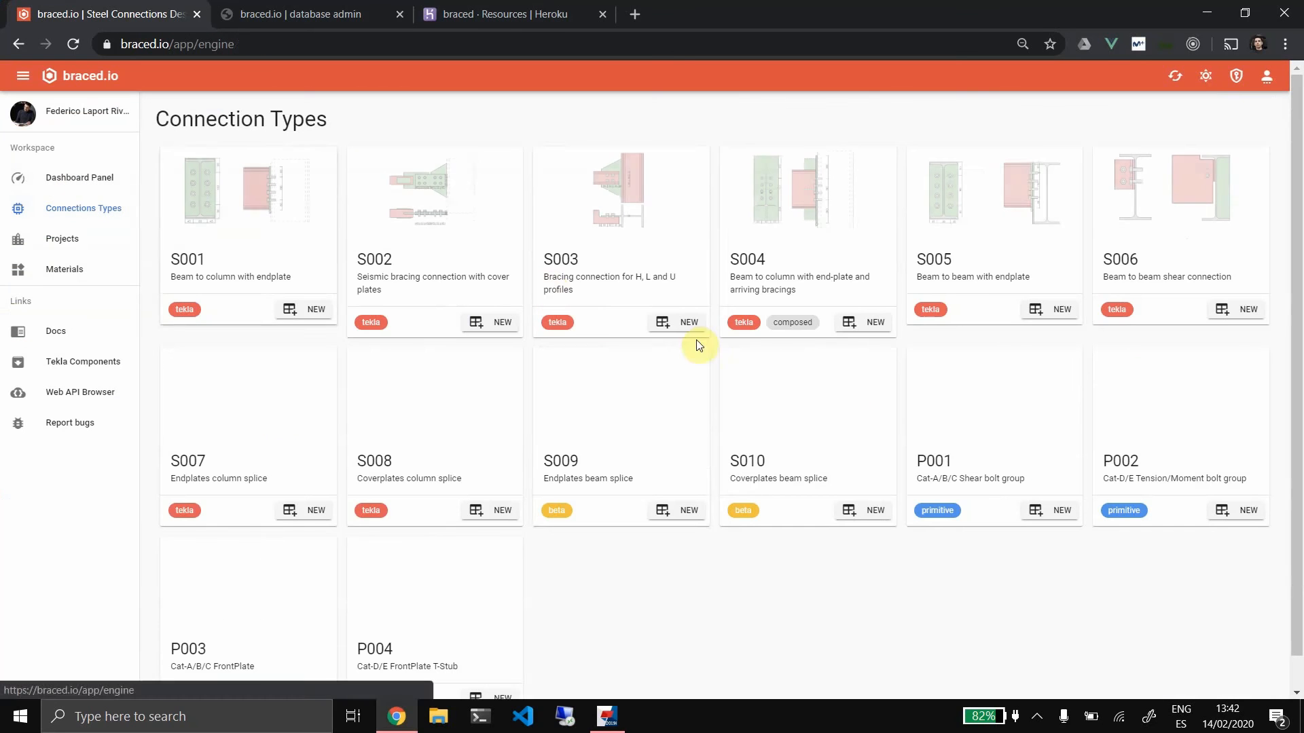
click(502, 513)
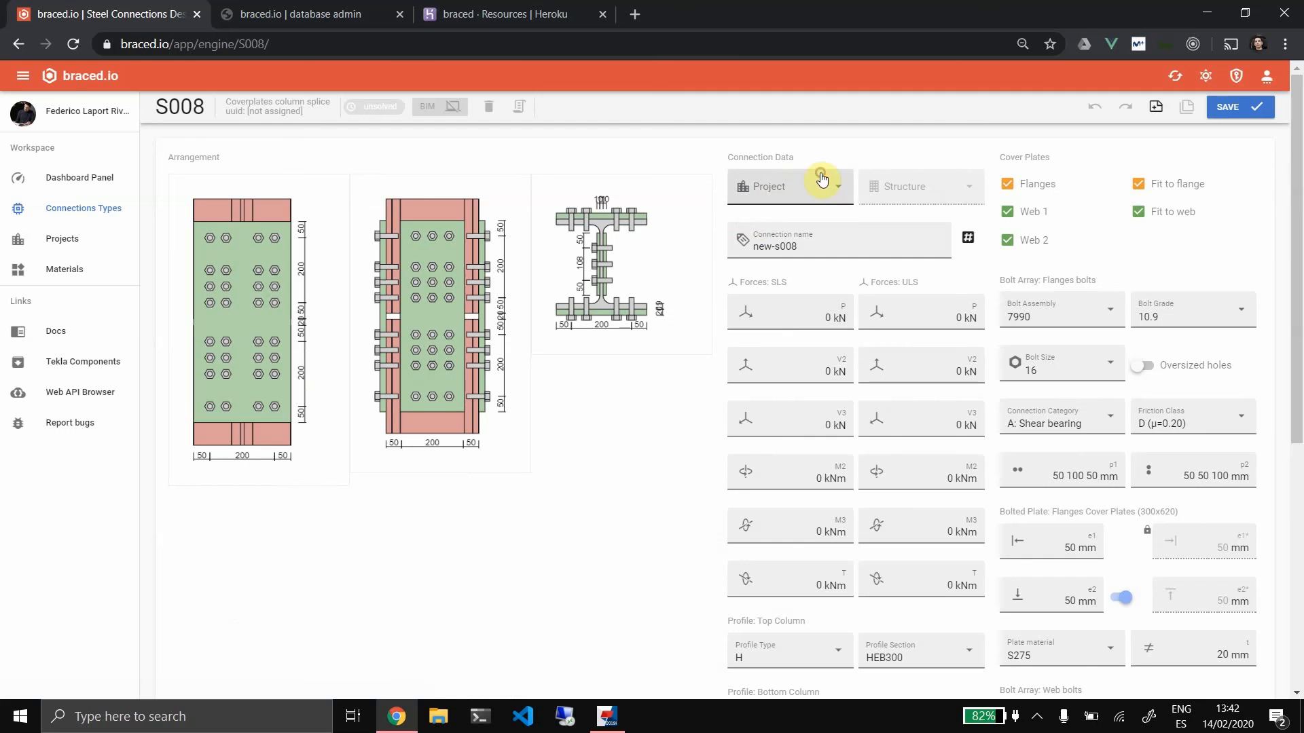
click(822, 179)
click(787, 216)
click(923, 195)
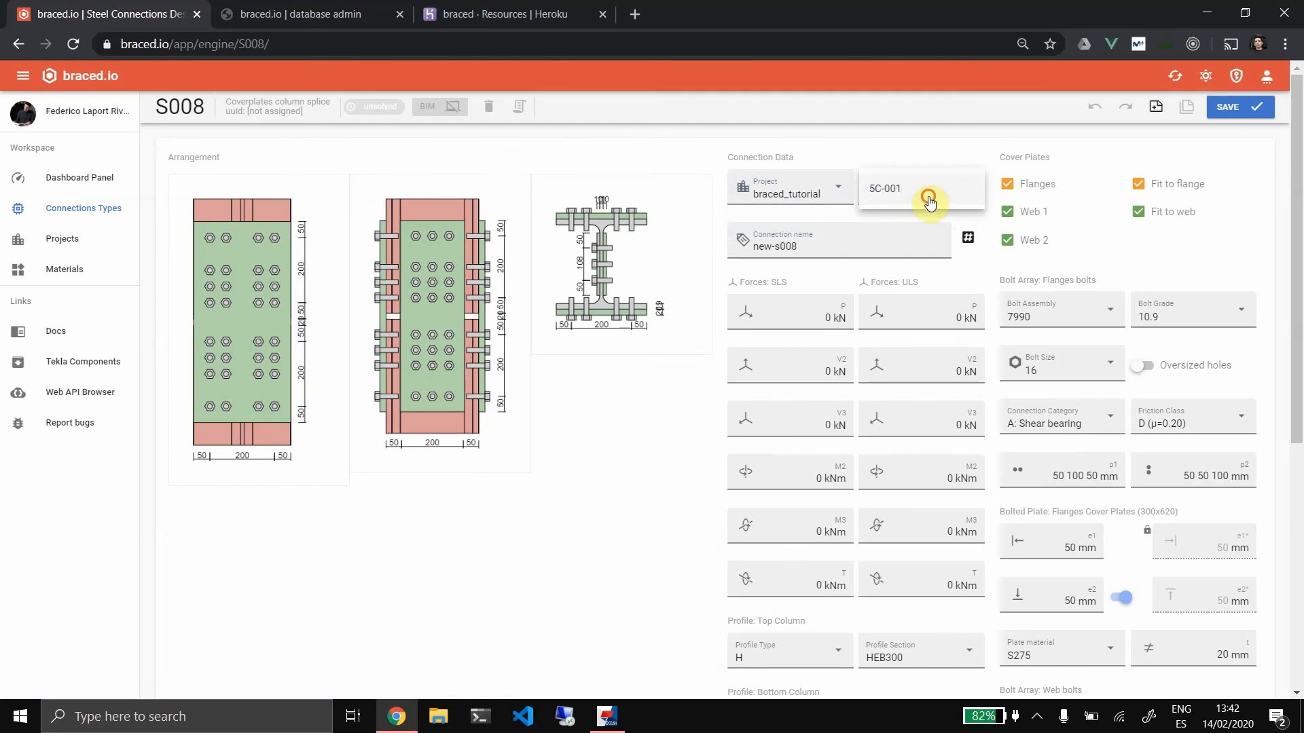
click(928, 194)
scroll(806, 454, down, 5)
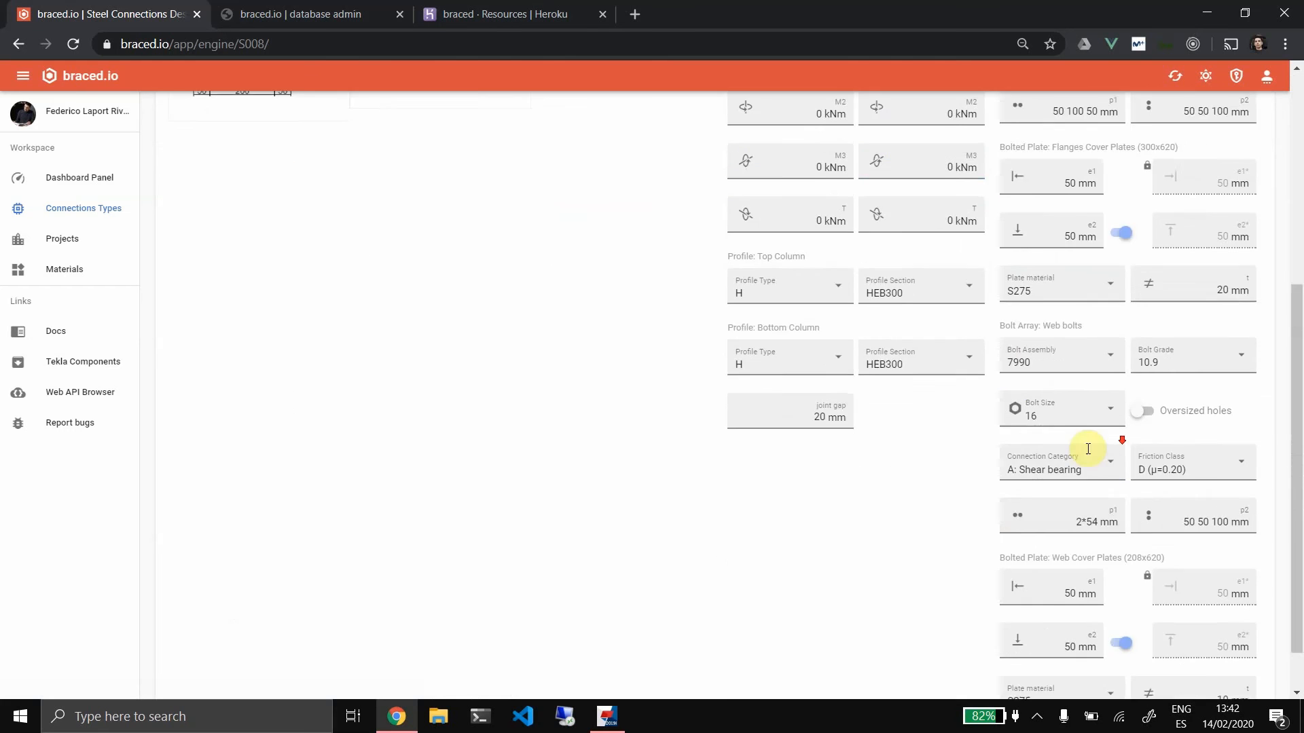
Set the top column profile of the S008 splice to section HEA400
scroll(922, 380, up, 1)
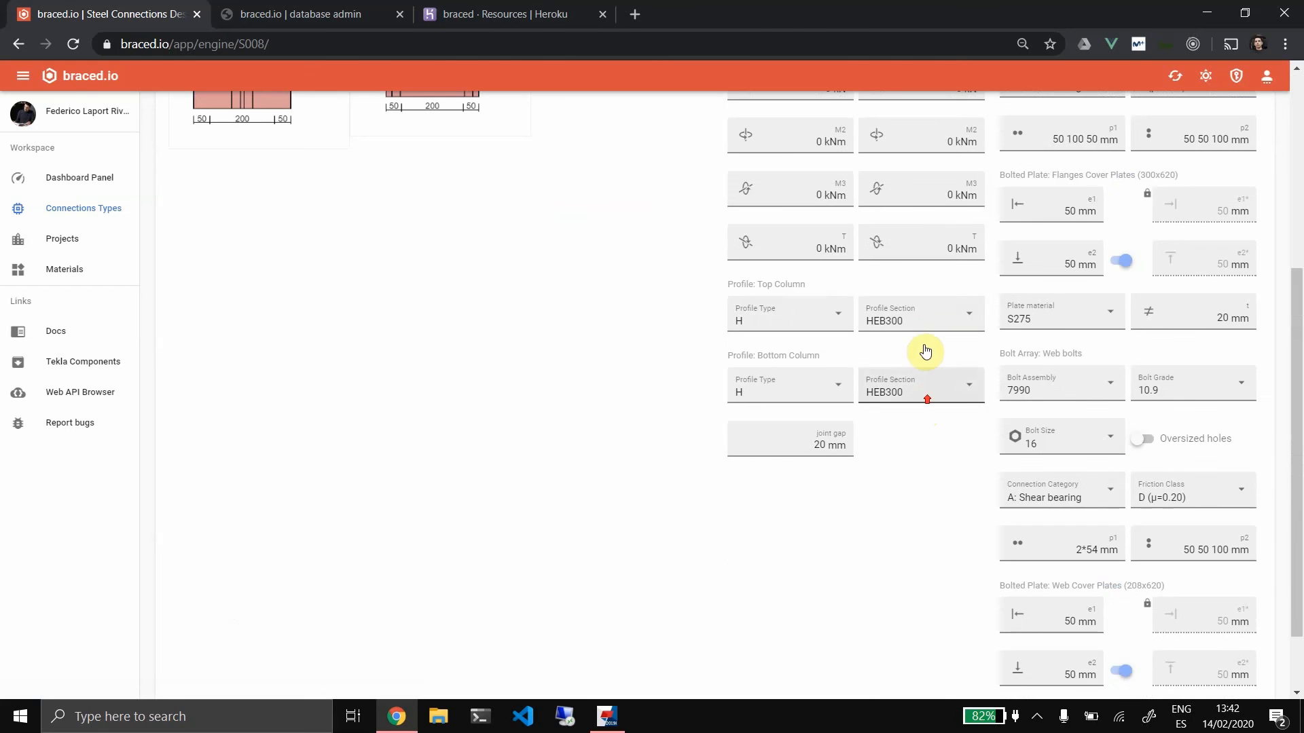
click(825, 325)
click(829, 322)
click(974, 311)
scroll(950, 429, down, 15)
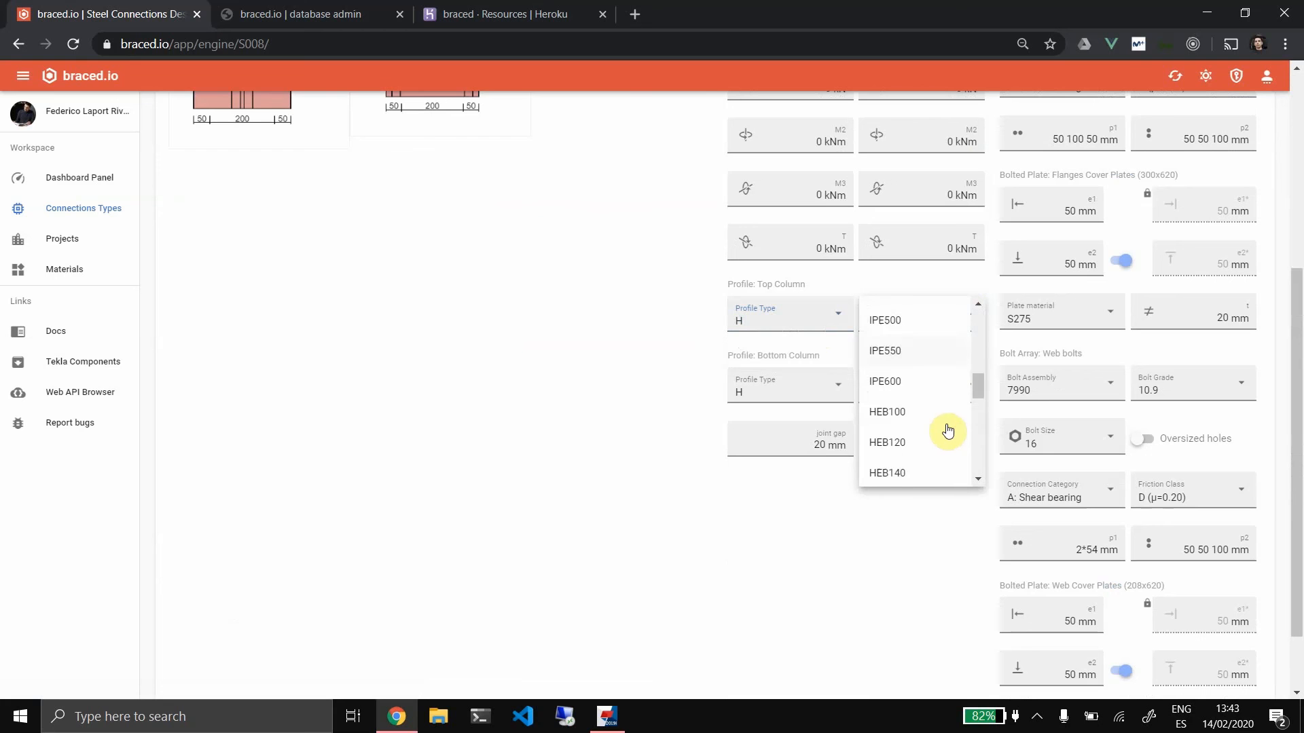
scroll(944, 427, up, 1)
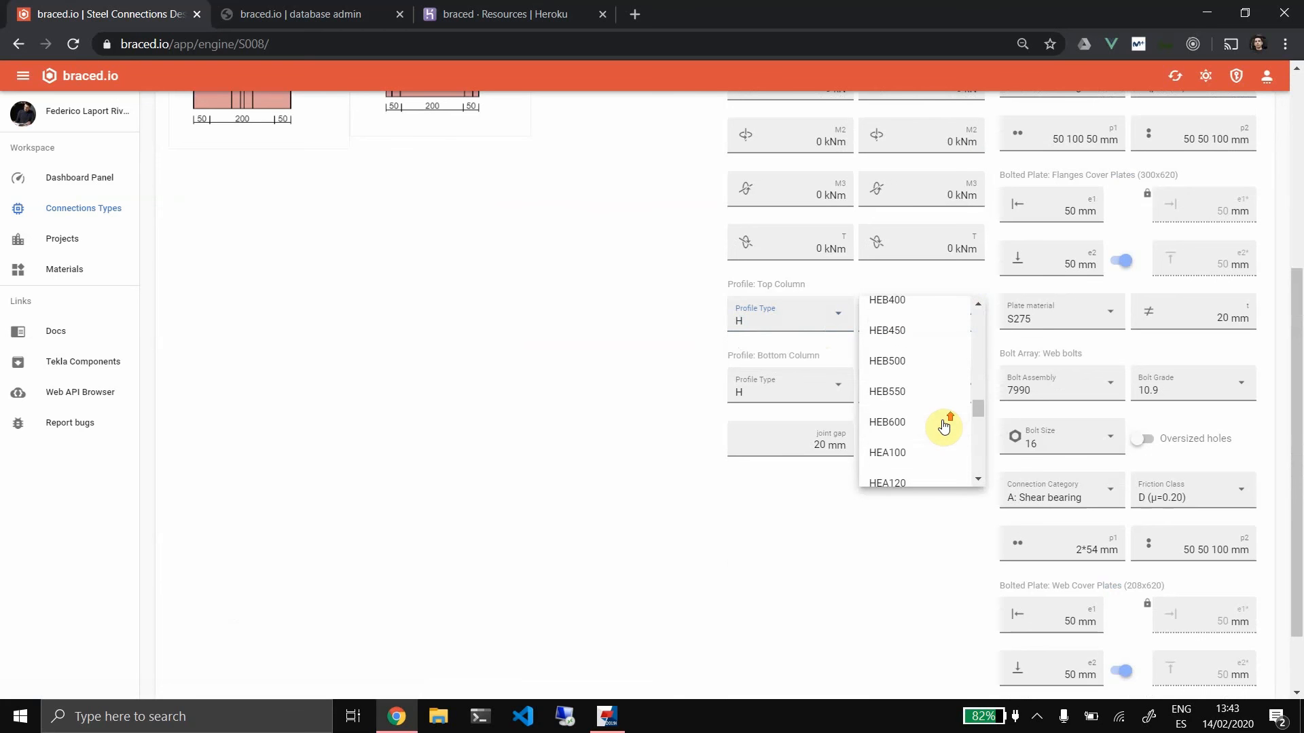
scroll(912, 378, down, 5)
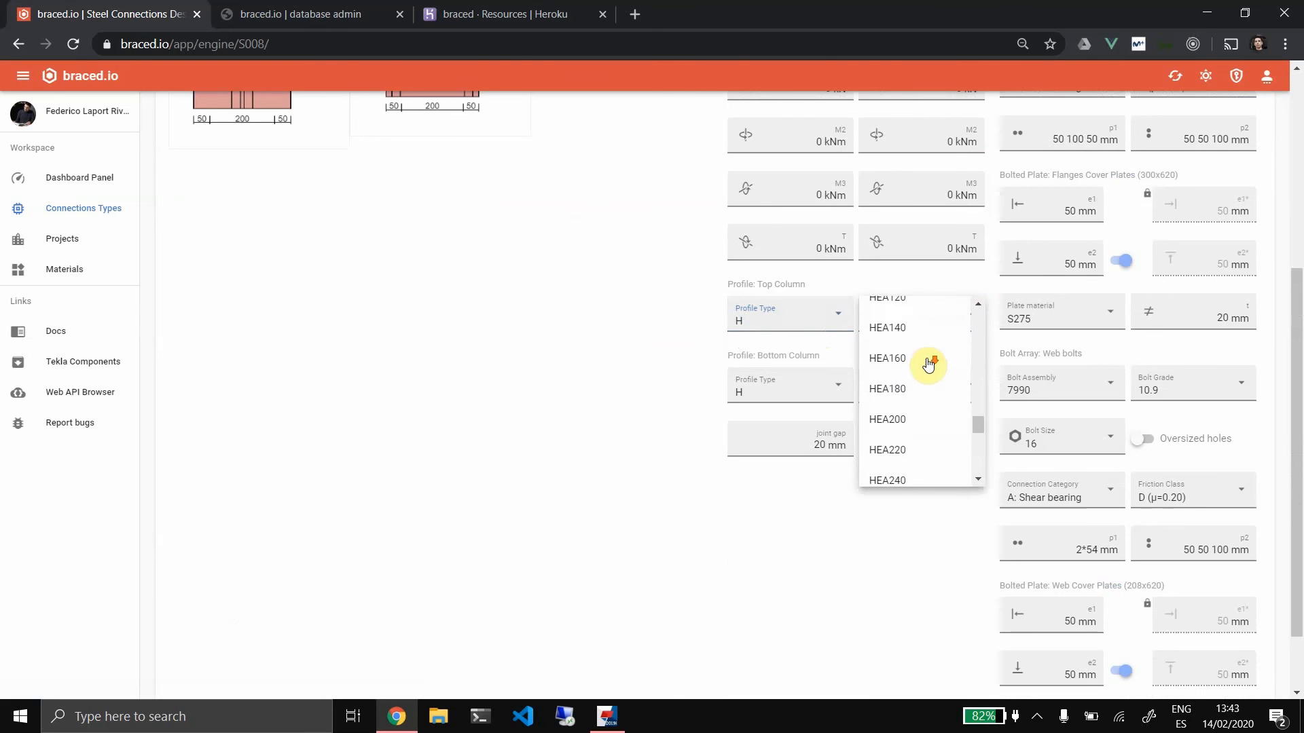
scroll(924, 370, down, 1)
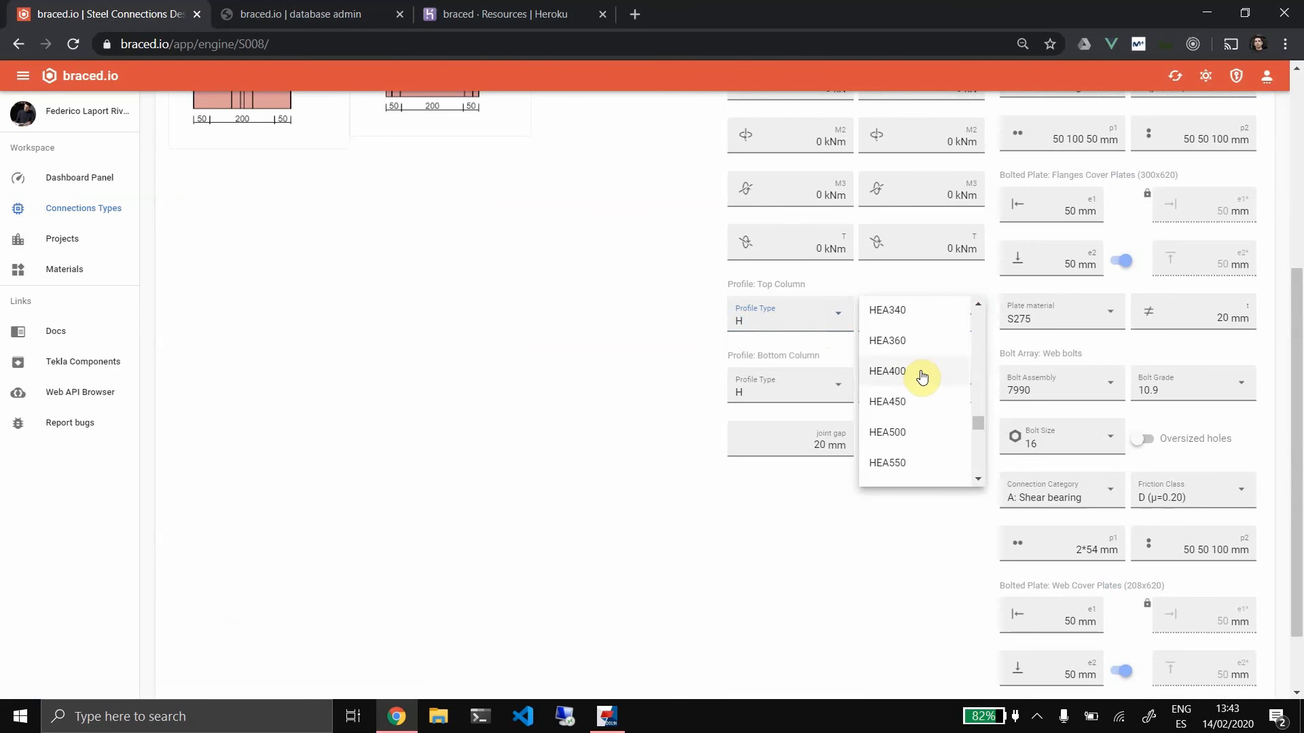
click(921, 373)
Set the bottom column profile of the S008 splice to section HEA400
click(930, 387)
scroll(926, 435, down, 5)
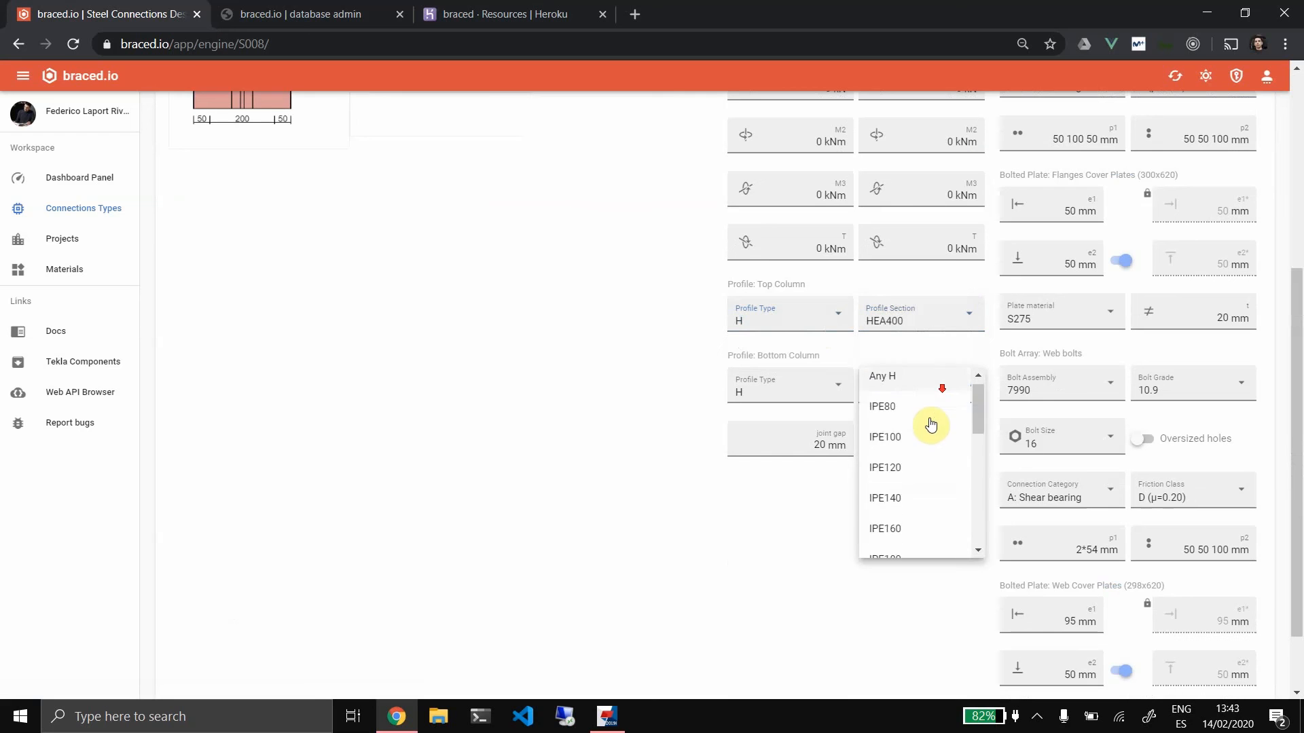
scroll(926, 440, down, 10)
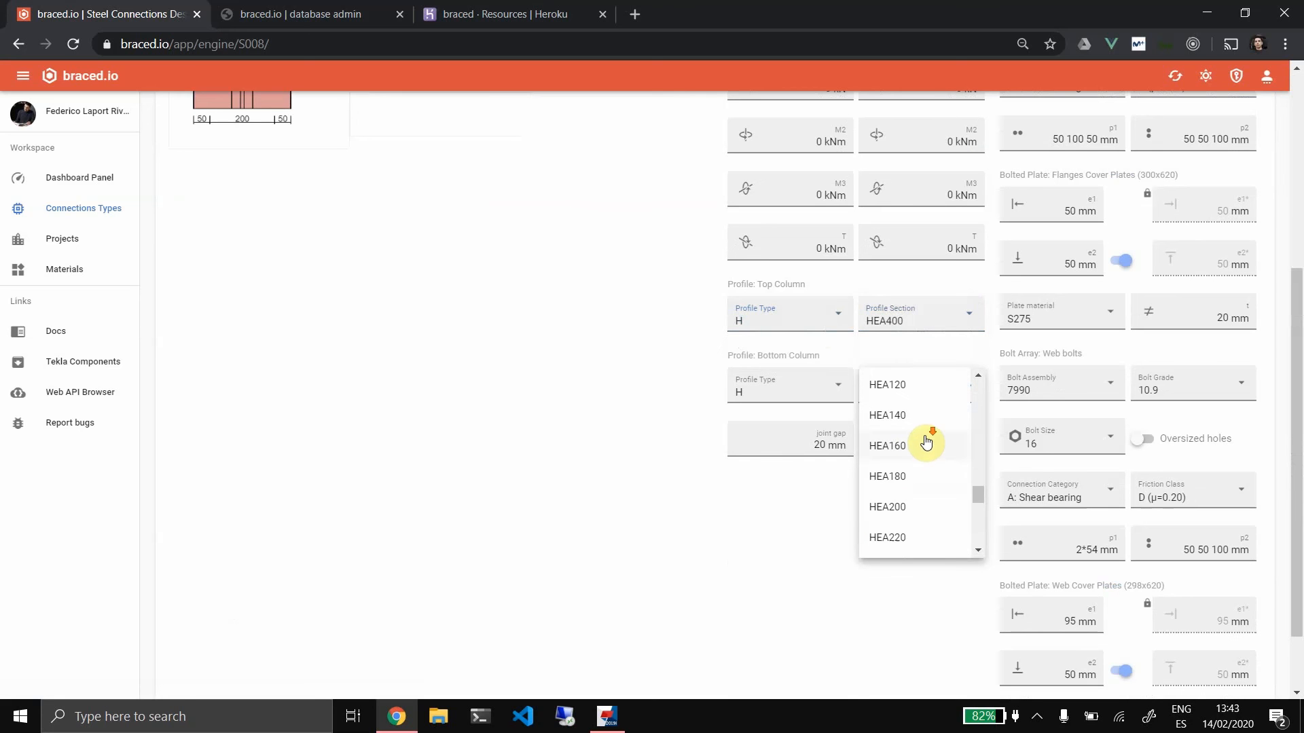
scroll(926, 442, down, 3)
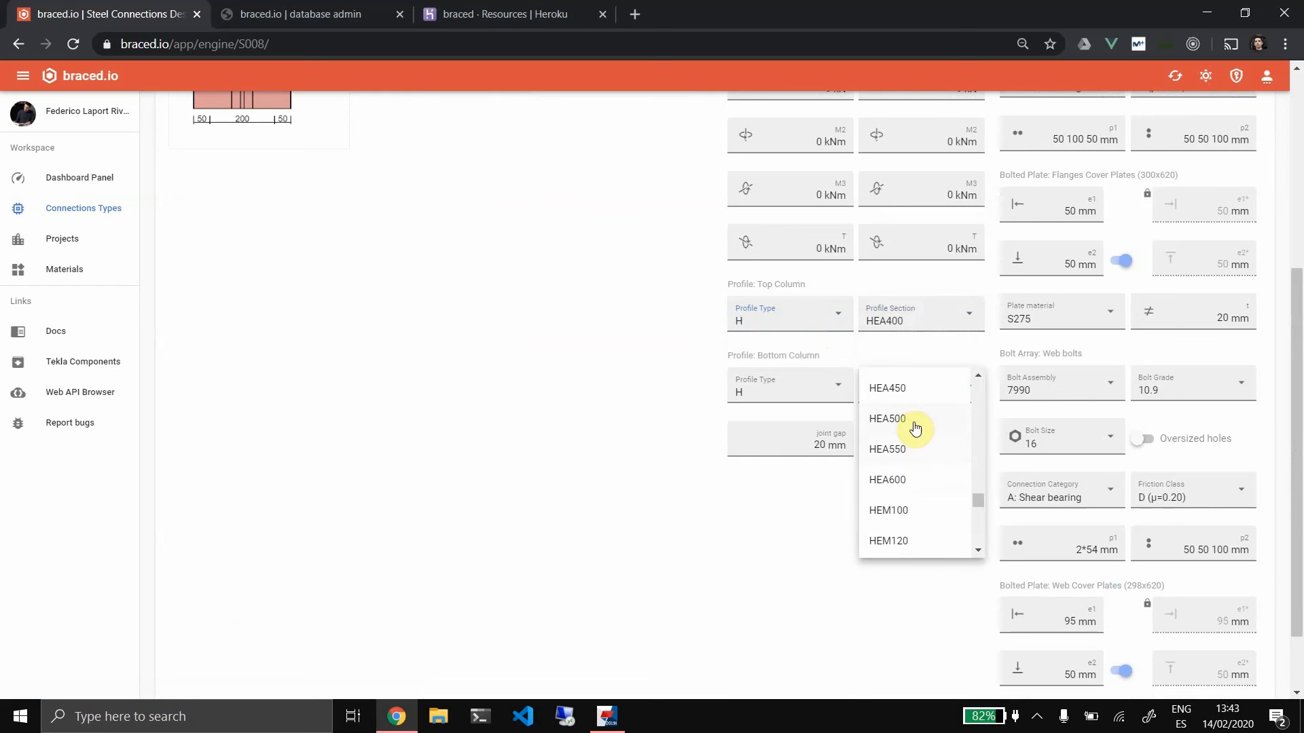
scroll(924, 408, up, 1)
click(920, 442)
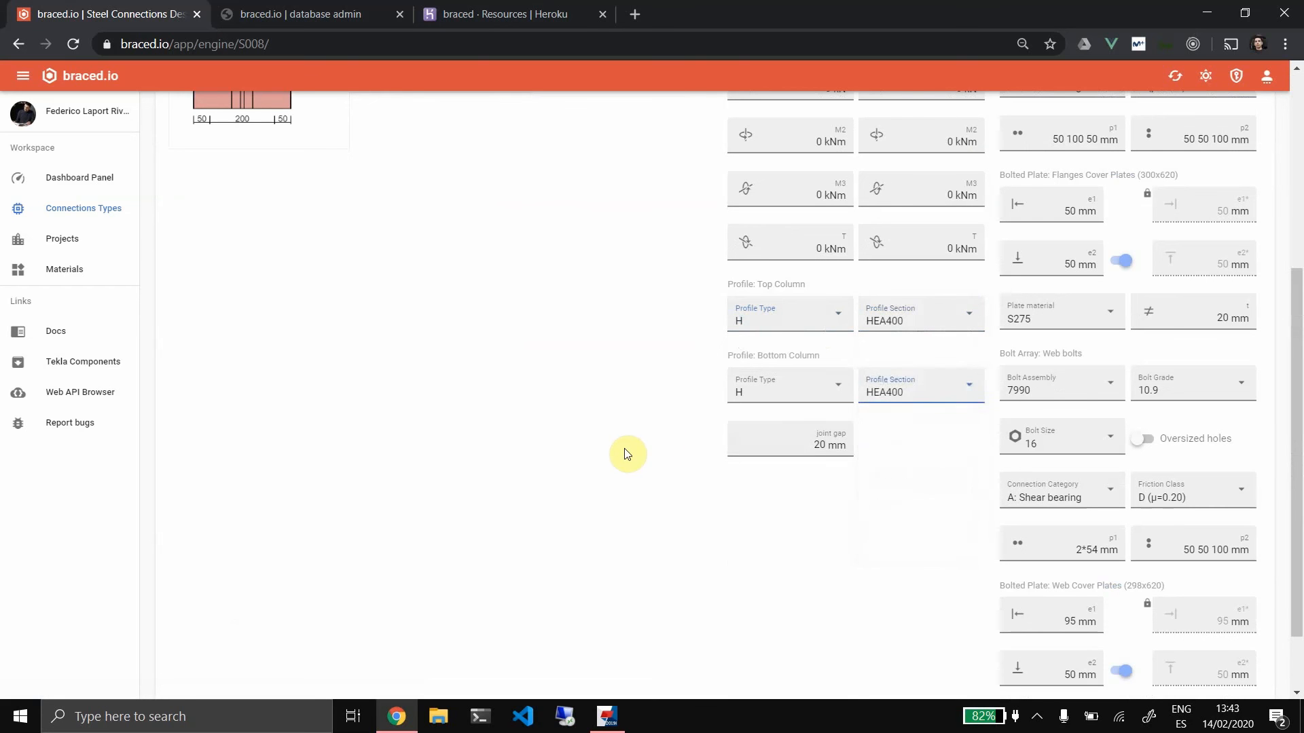
Try HEA340 as the top column section, check the arrangement drawings, and restore HEA400
scroll(626, 380, up, 5)
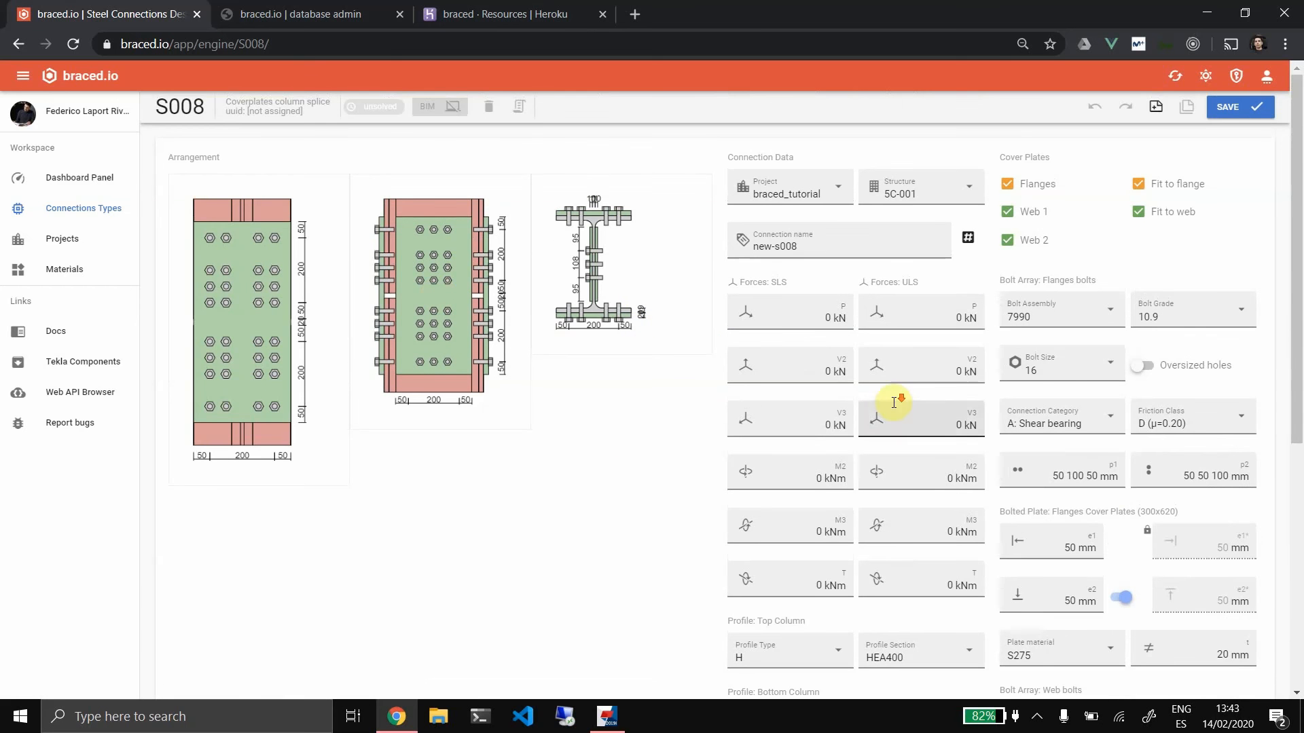
scroll(894, 408, down, 2)
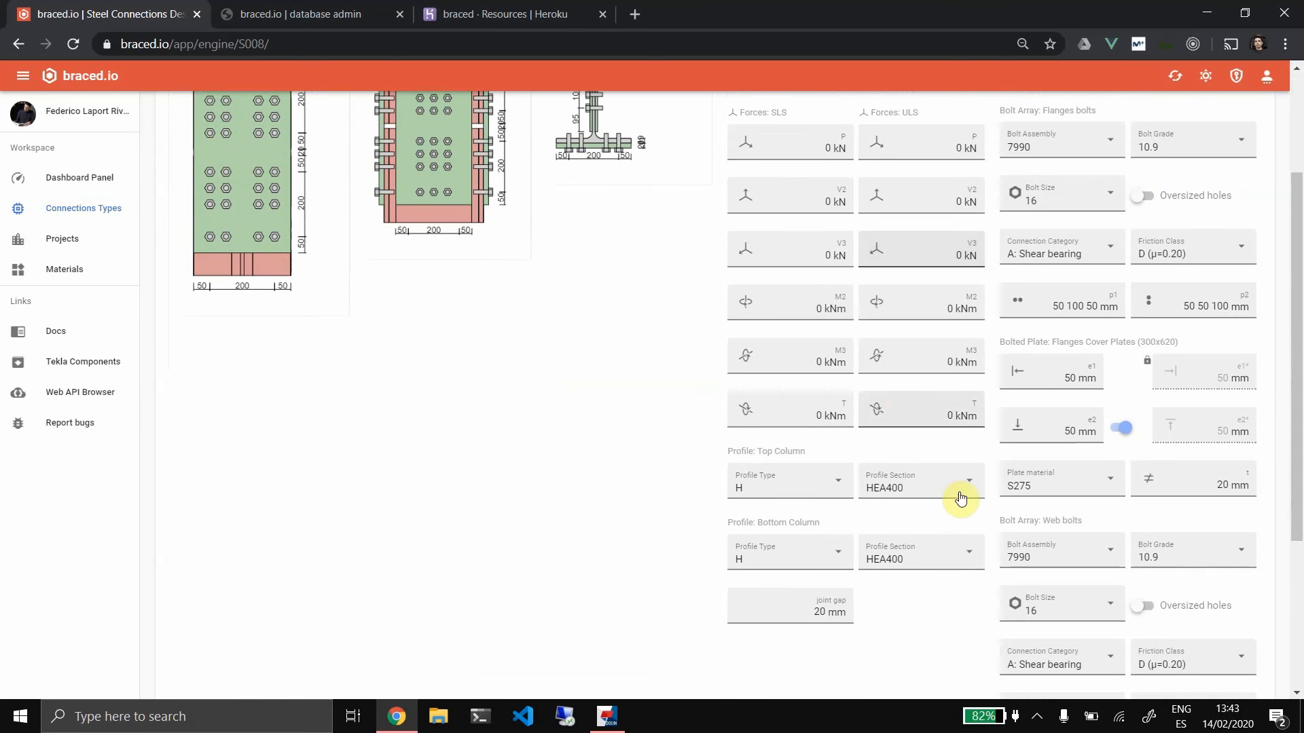
click(919, 482)
click(912, 481)
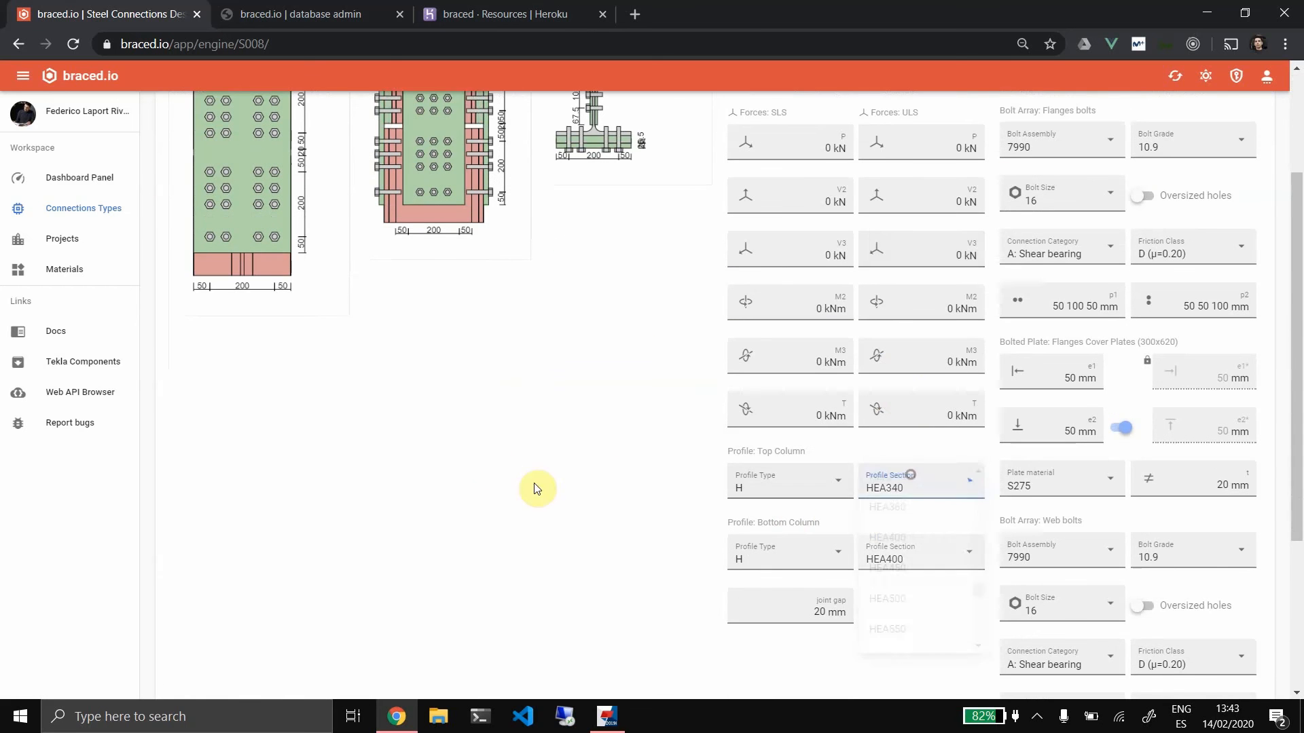
scroll(495, 428, up, 2)
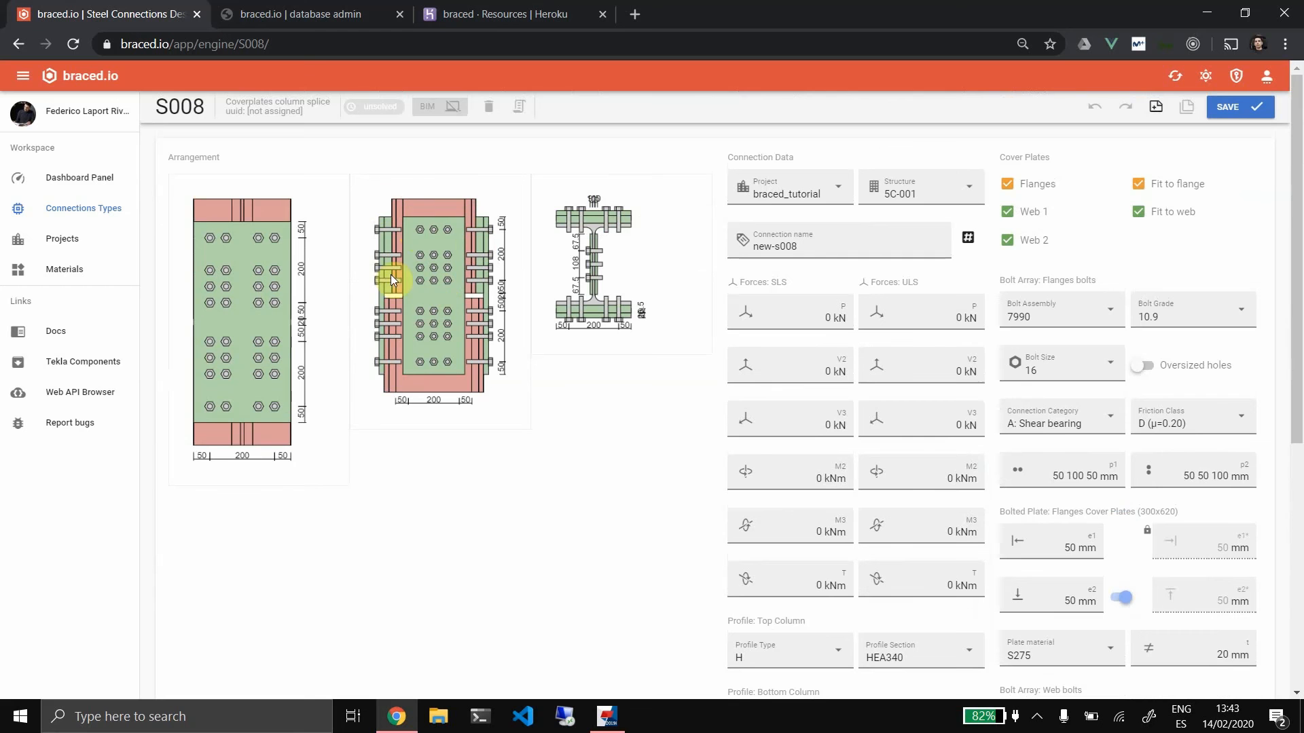
scroll(878, 431, down, 3)
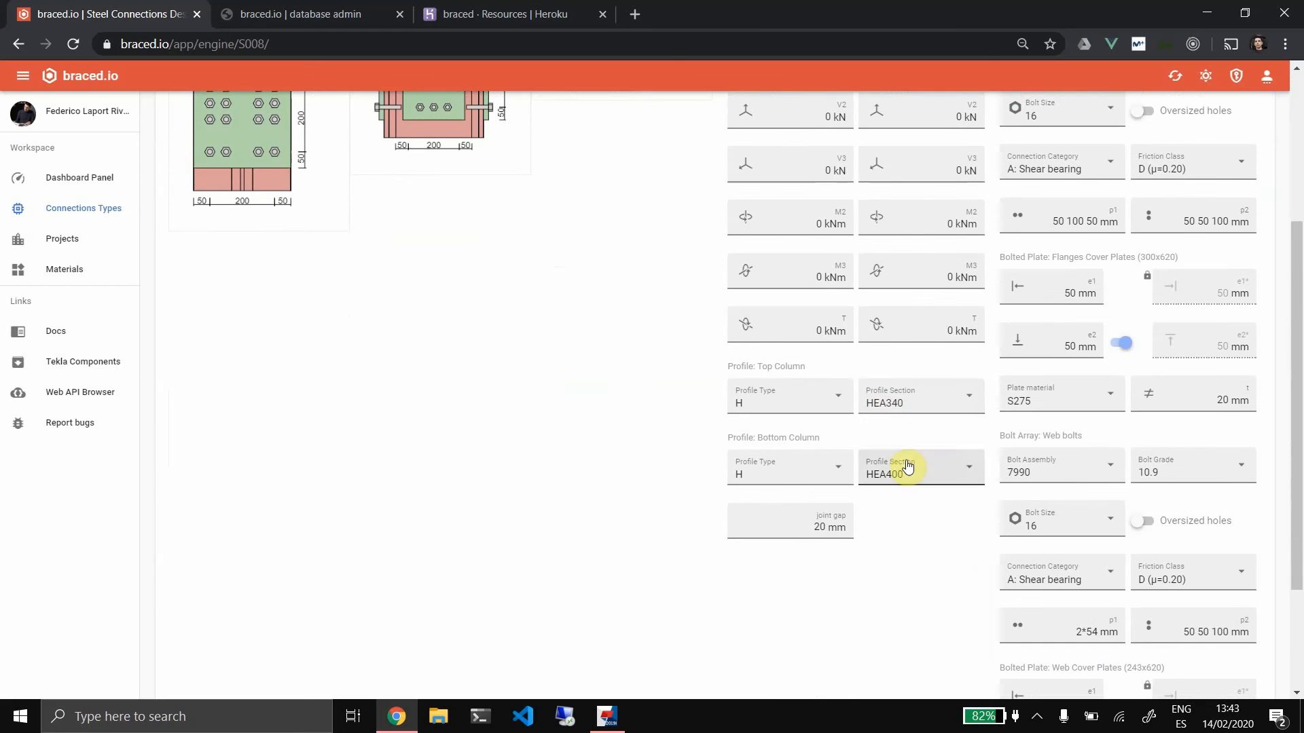
click(917, 401)
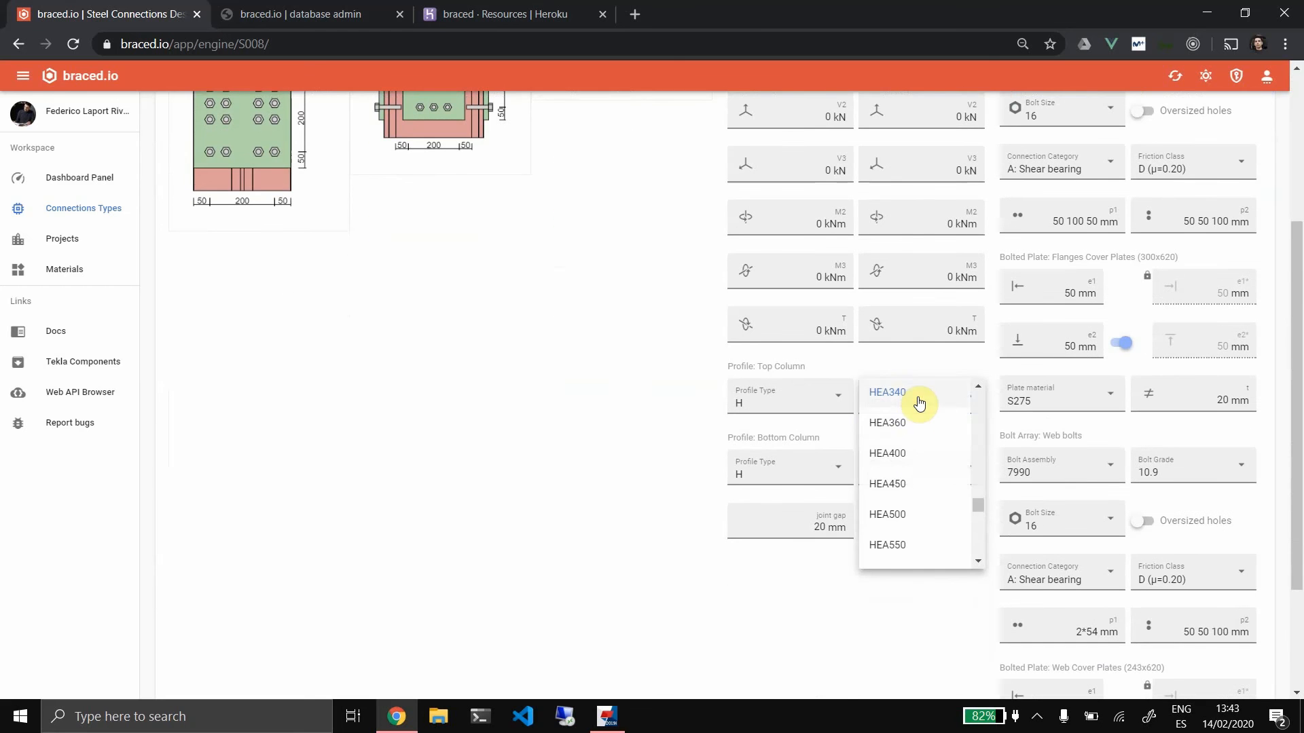
click(937, 451)
scroll(956, 444, up, 3)
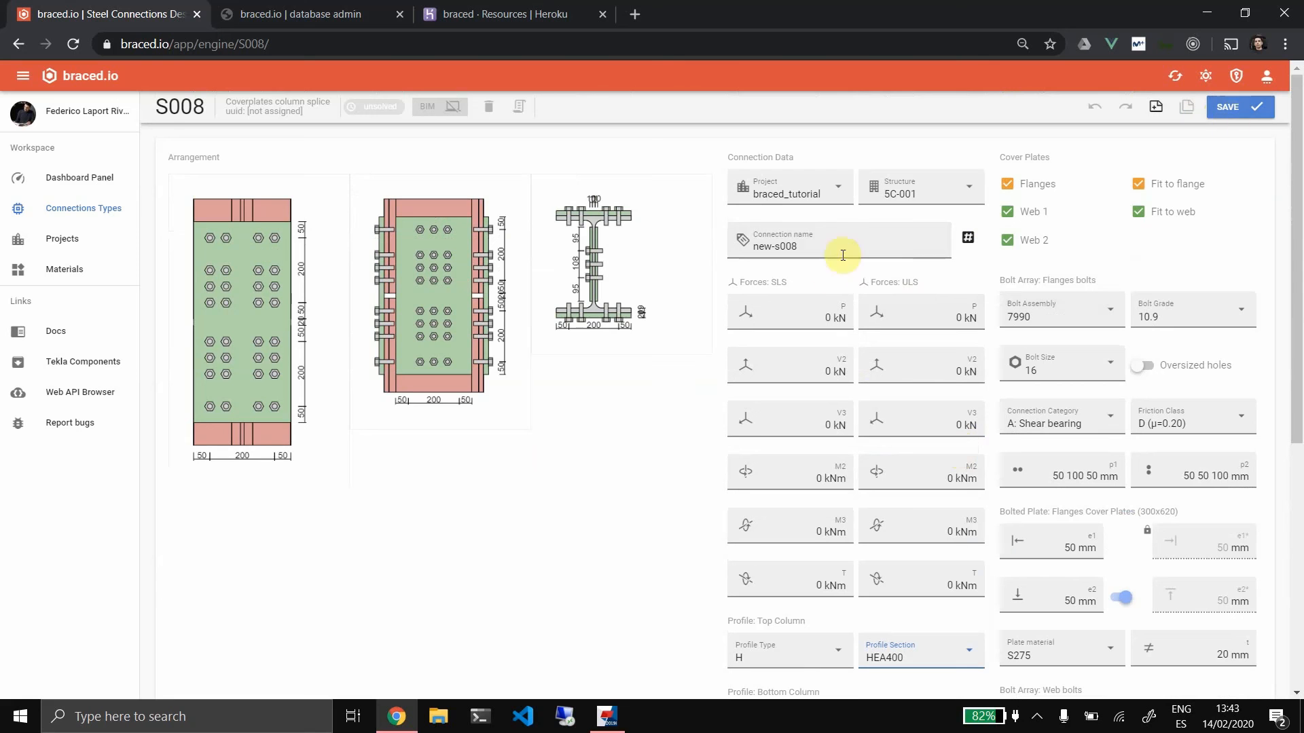
Name the splice connection hea400-hea400 and save it
drag(760, 246, 716, 247)
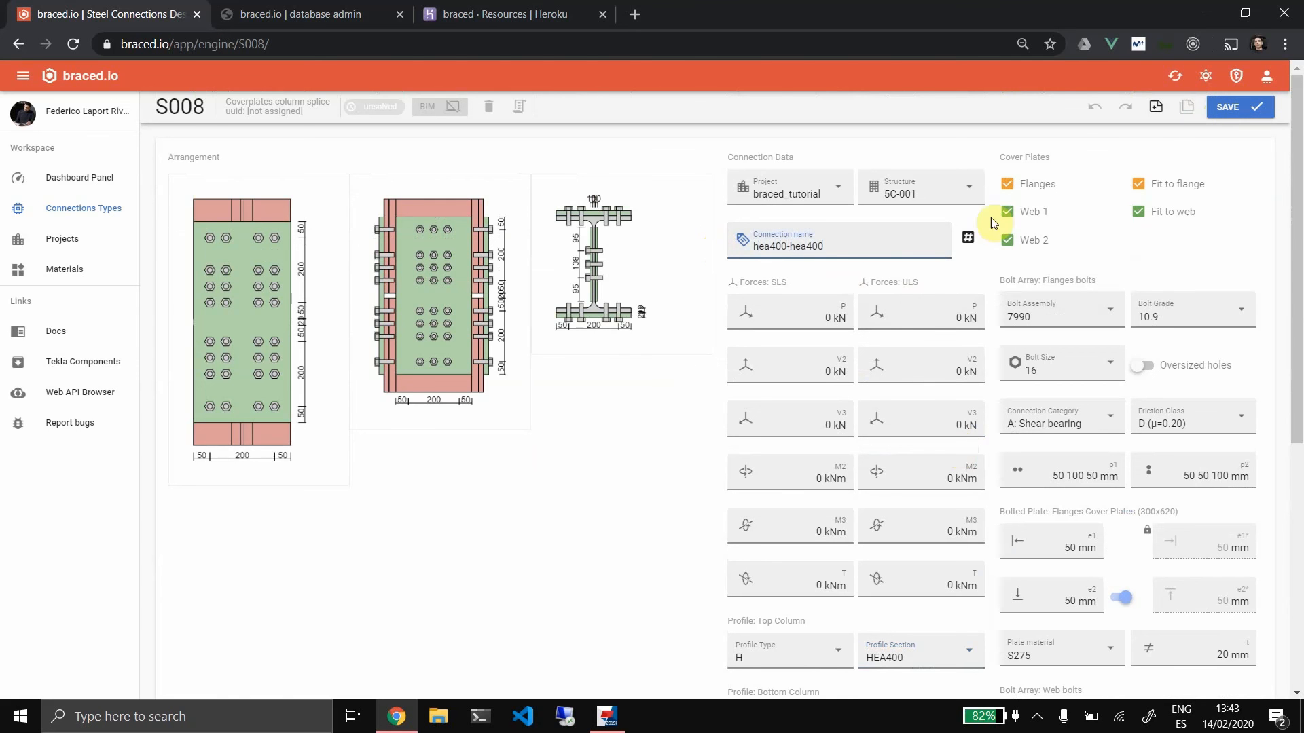
click(1242, 105)
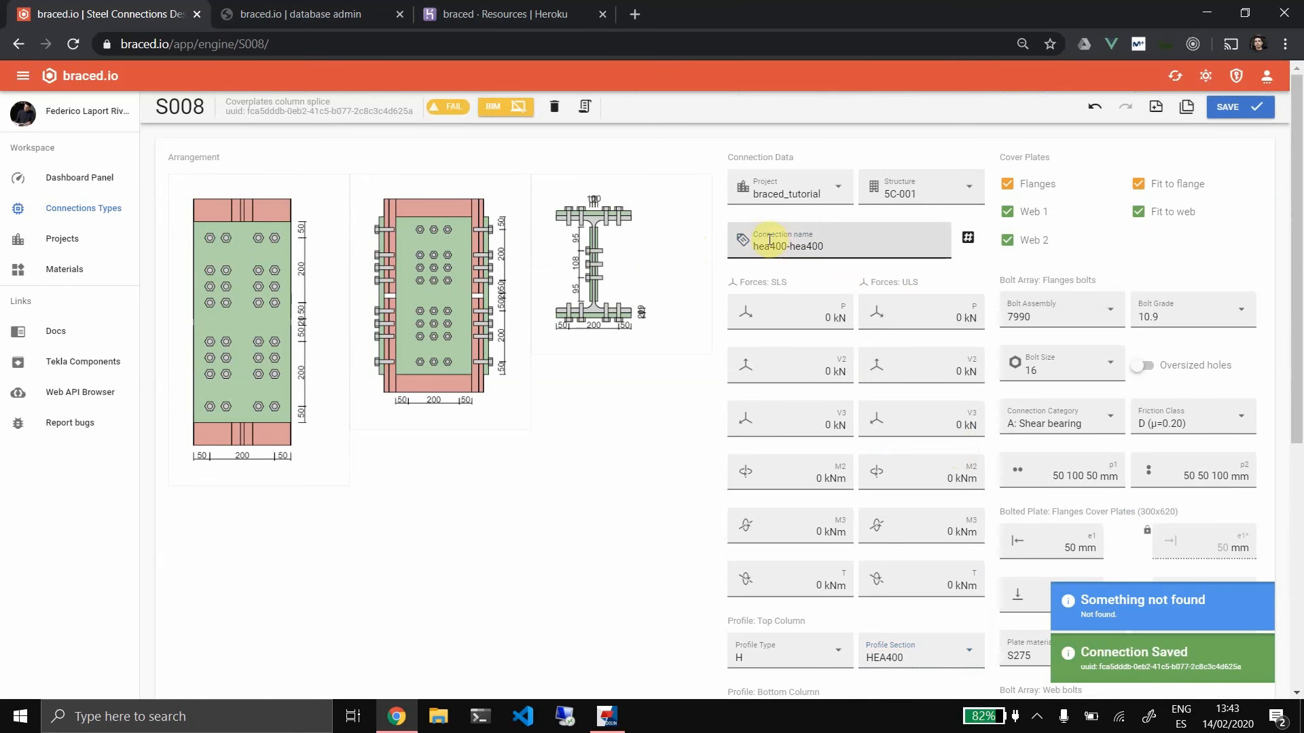
scroll(792, 299, down, 6)
scroll(1001, 297, up, 6)
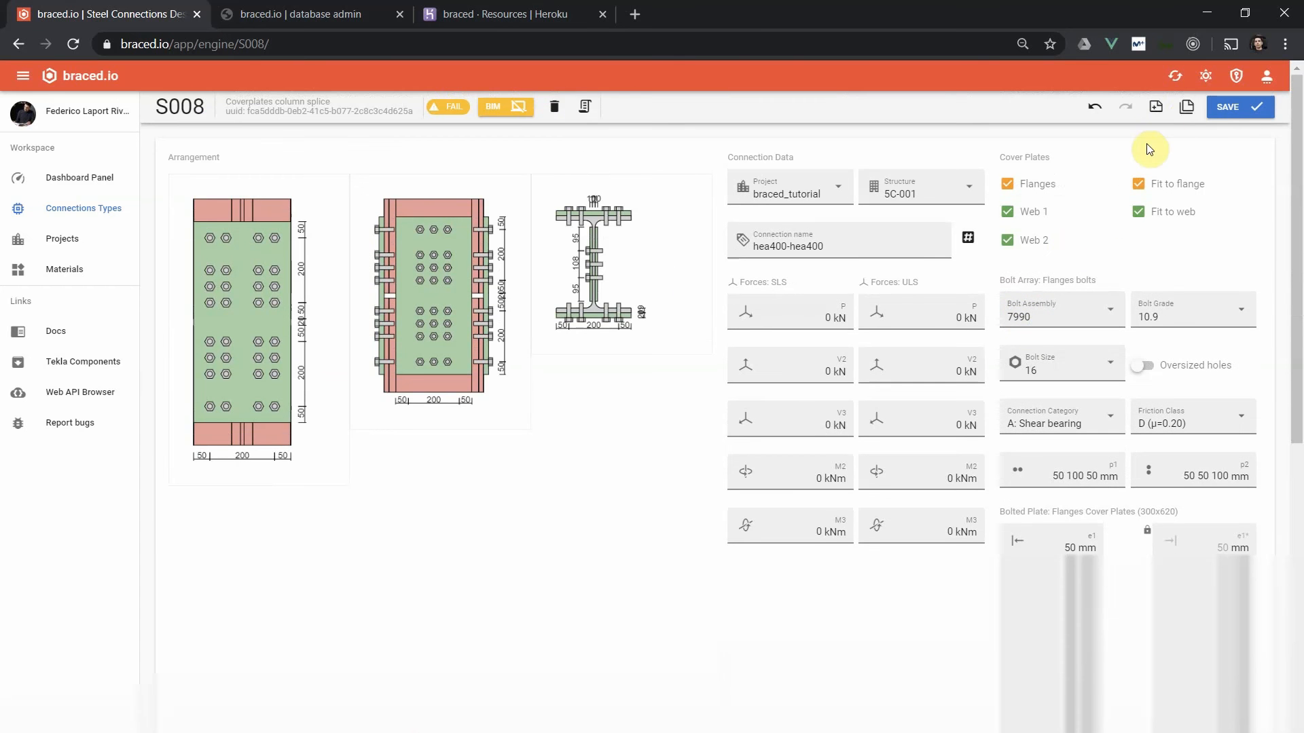
Clone the saved splice connection and set the copy's top column section to HEA340
click(1184, 109)
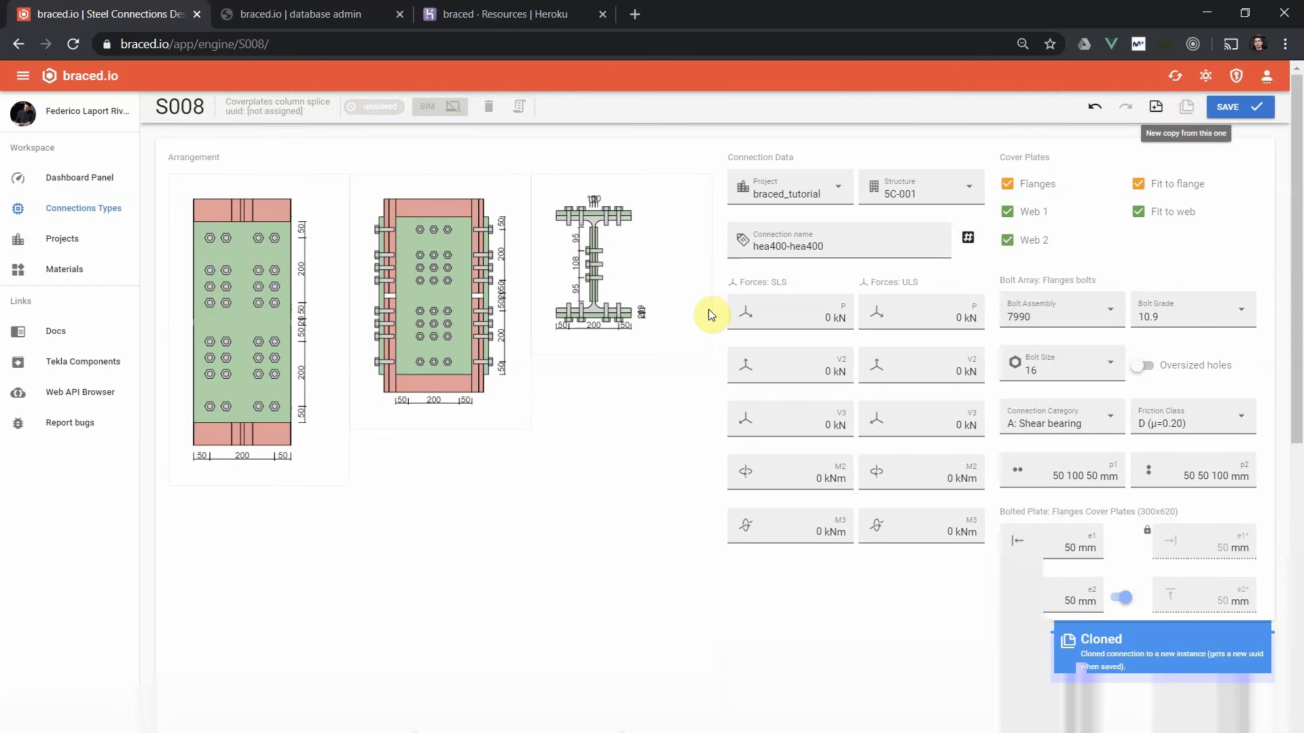
scroll(708, 309, down, 6)
click(931, 235)
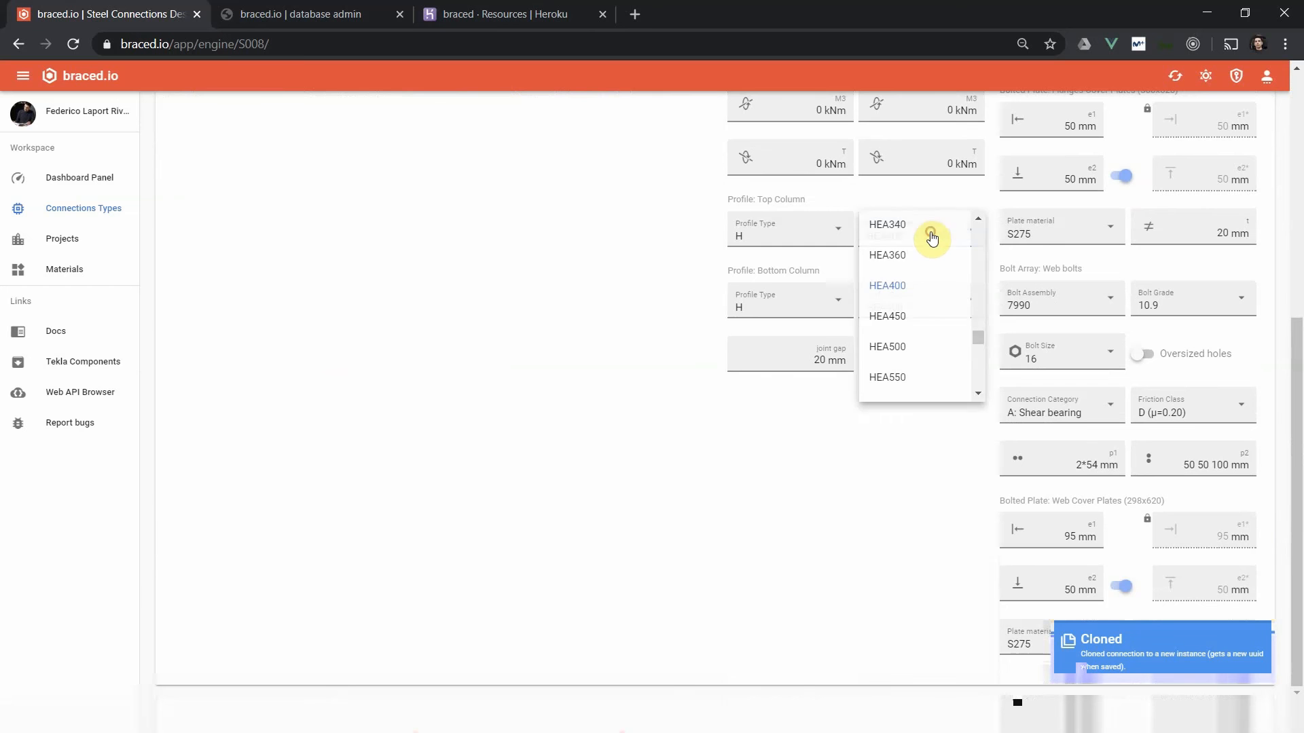
click(930, 229)
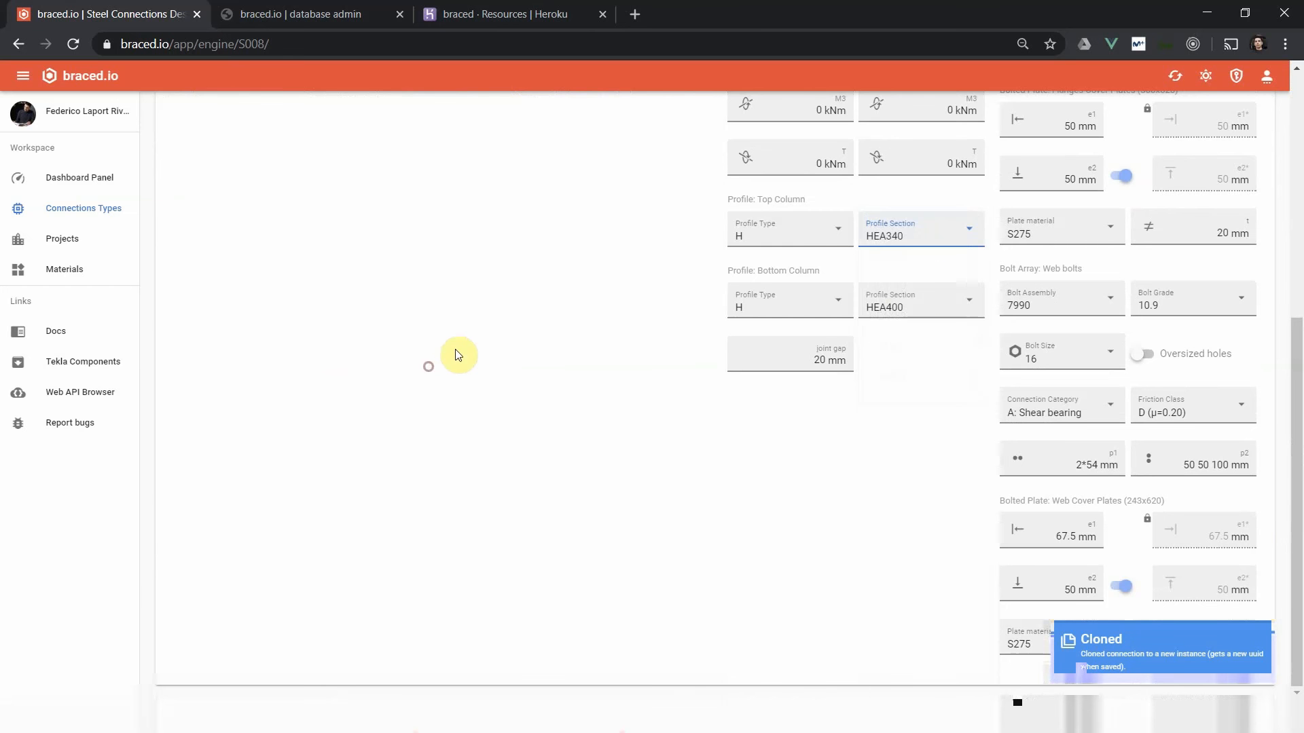
scroll(461, 347, up, 5)
scroll(484, 336, up, 2)
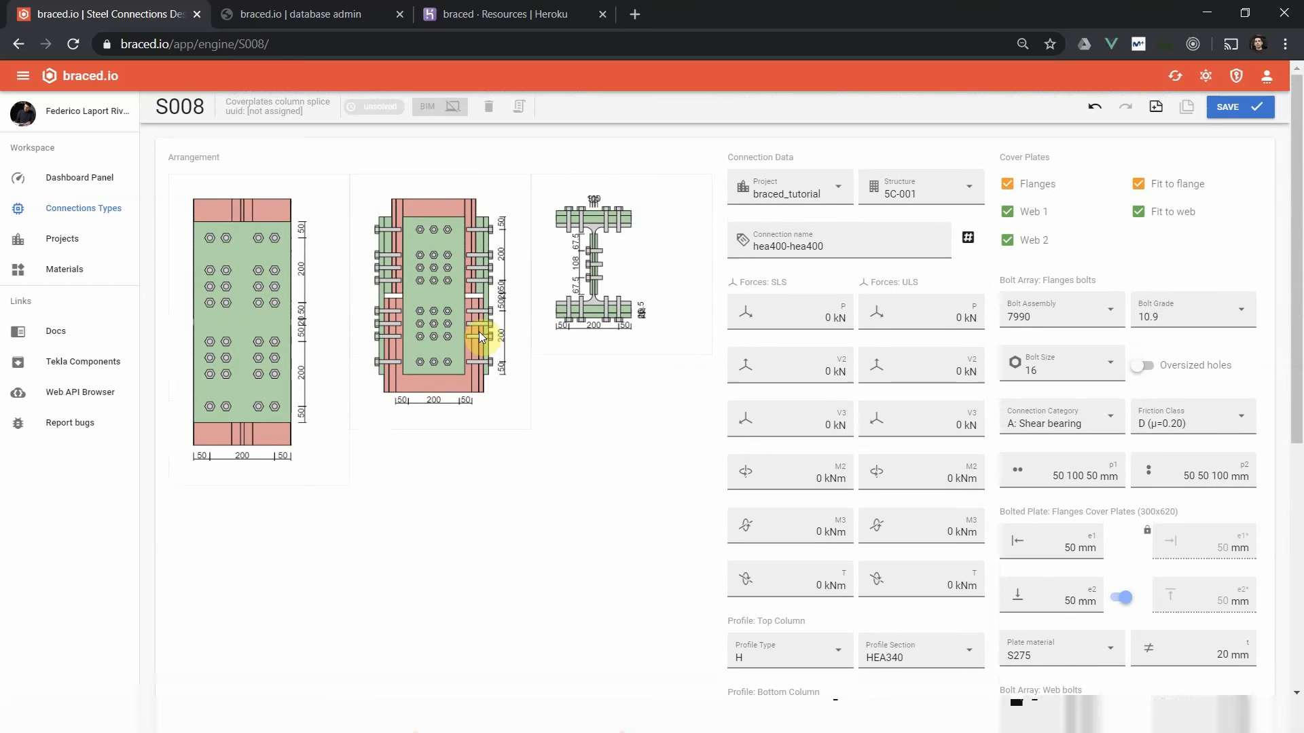
Rename the cloned connection hea340-hea400, save it, and publish it to the BIM plugins
click(782, 245)
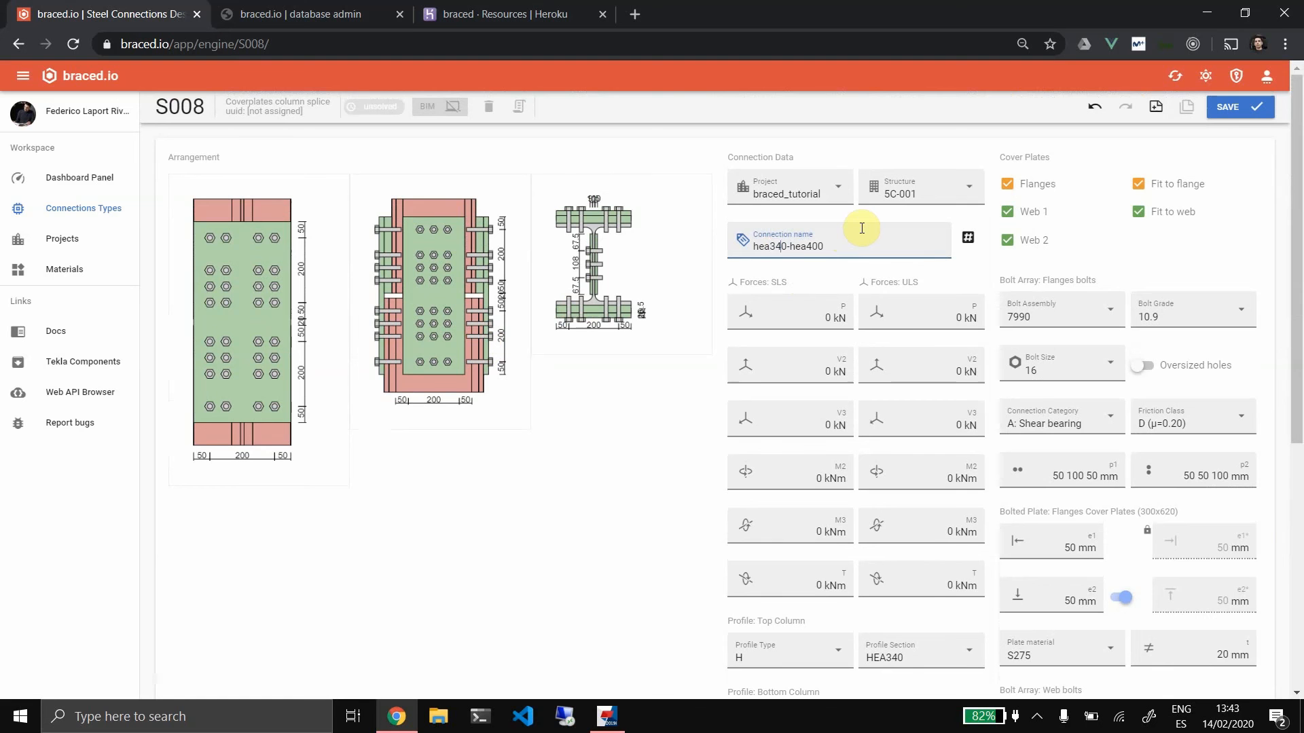
click(1239, 106)
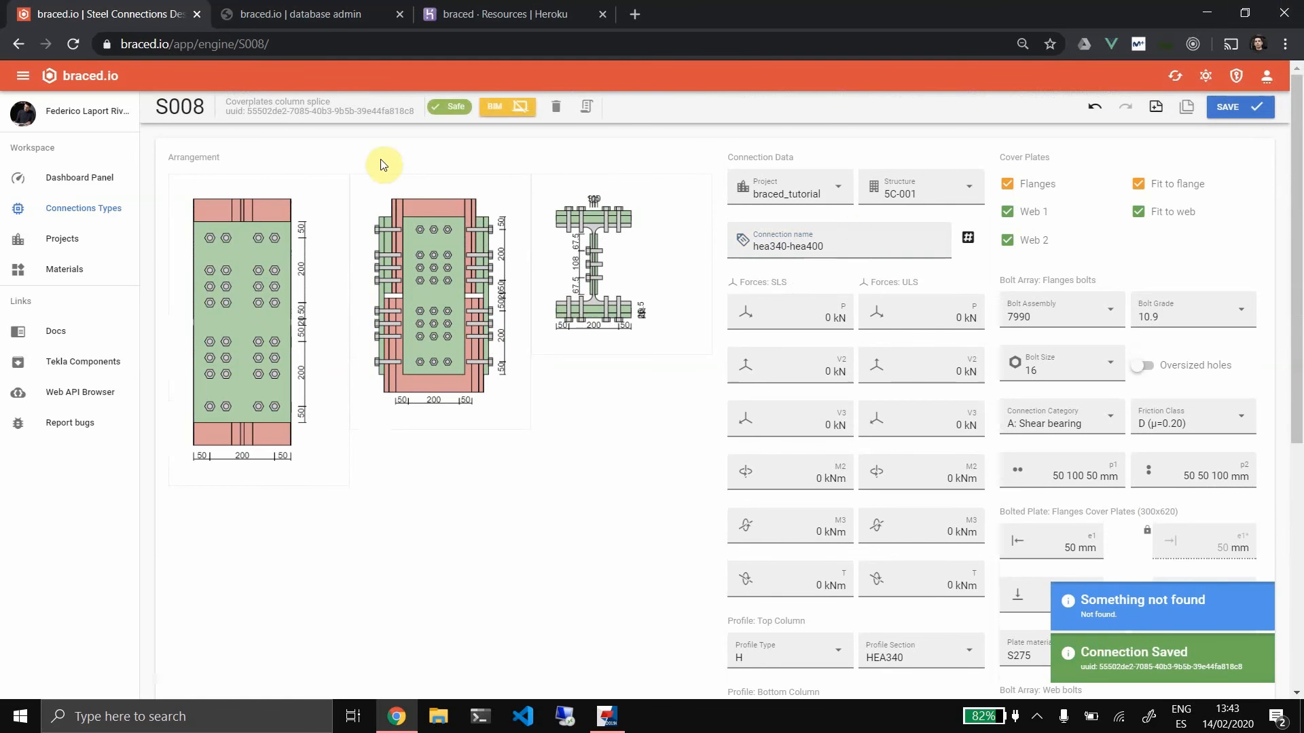
click(494, 110)
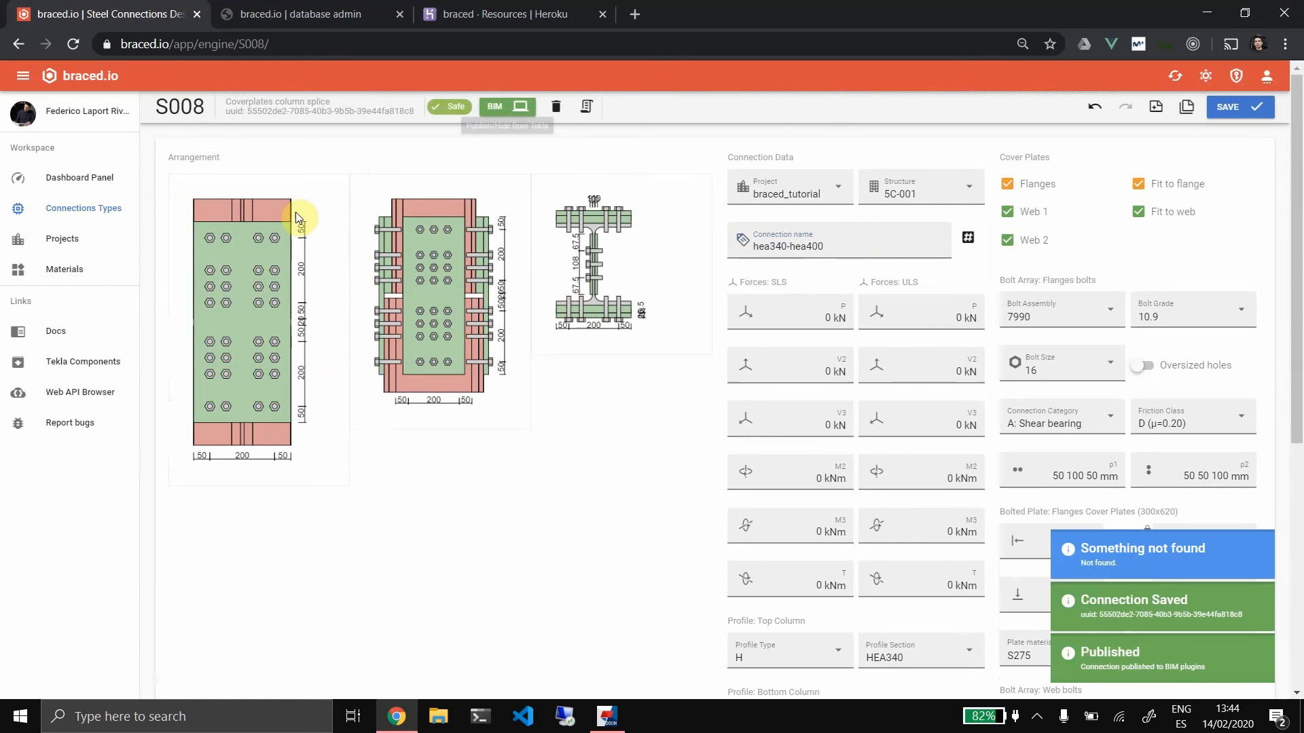
Open structure 5C-001 of project braced_tutorial and try to publish its unpublished S008 connection to BIM
click(59, 239)
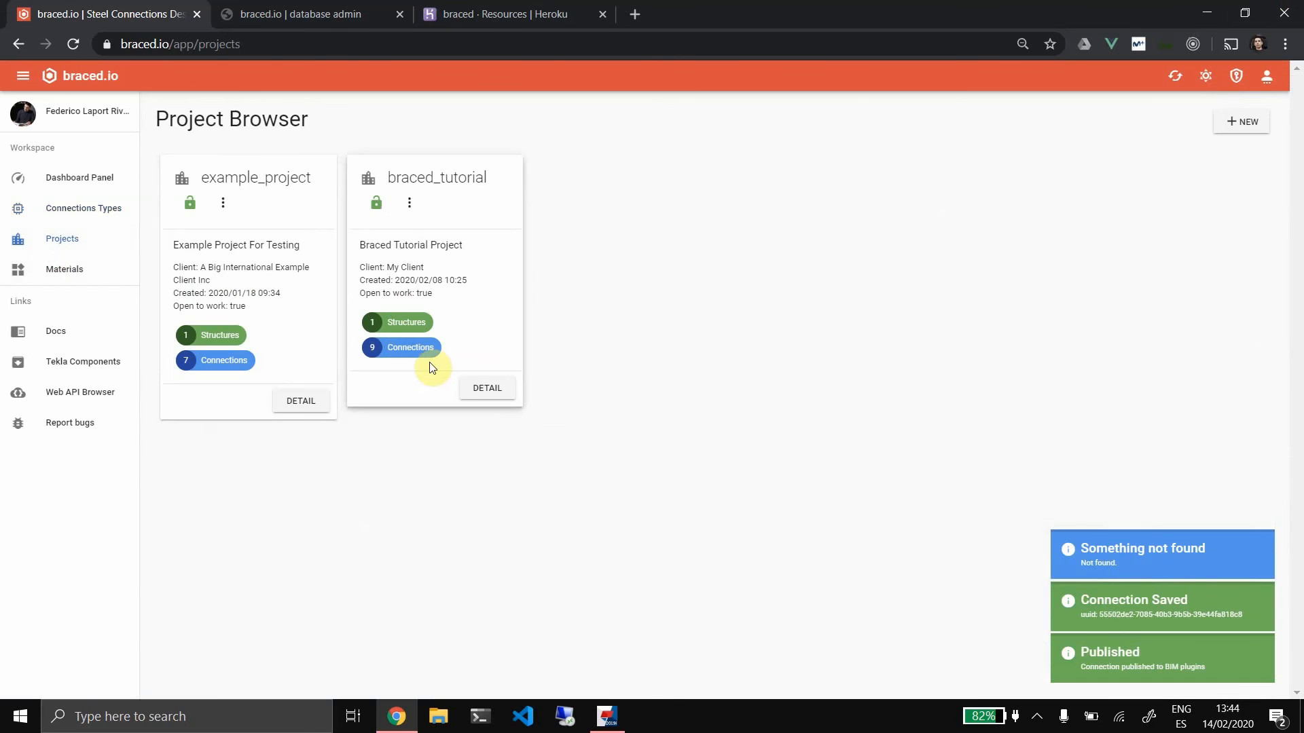
click(479, 389)
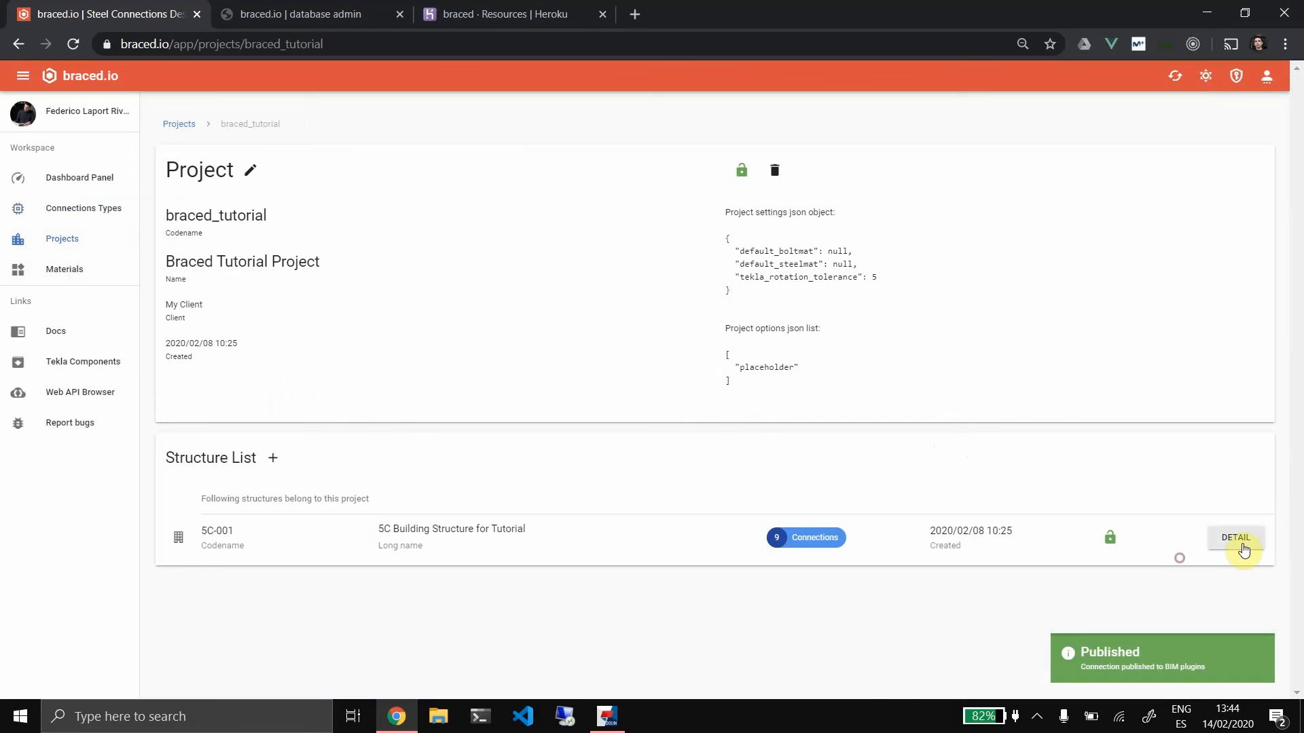
click(1241, 541)
scroll(1139, 441, down, 3)
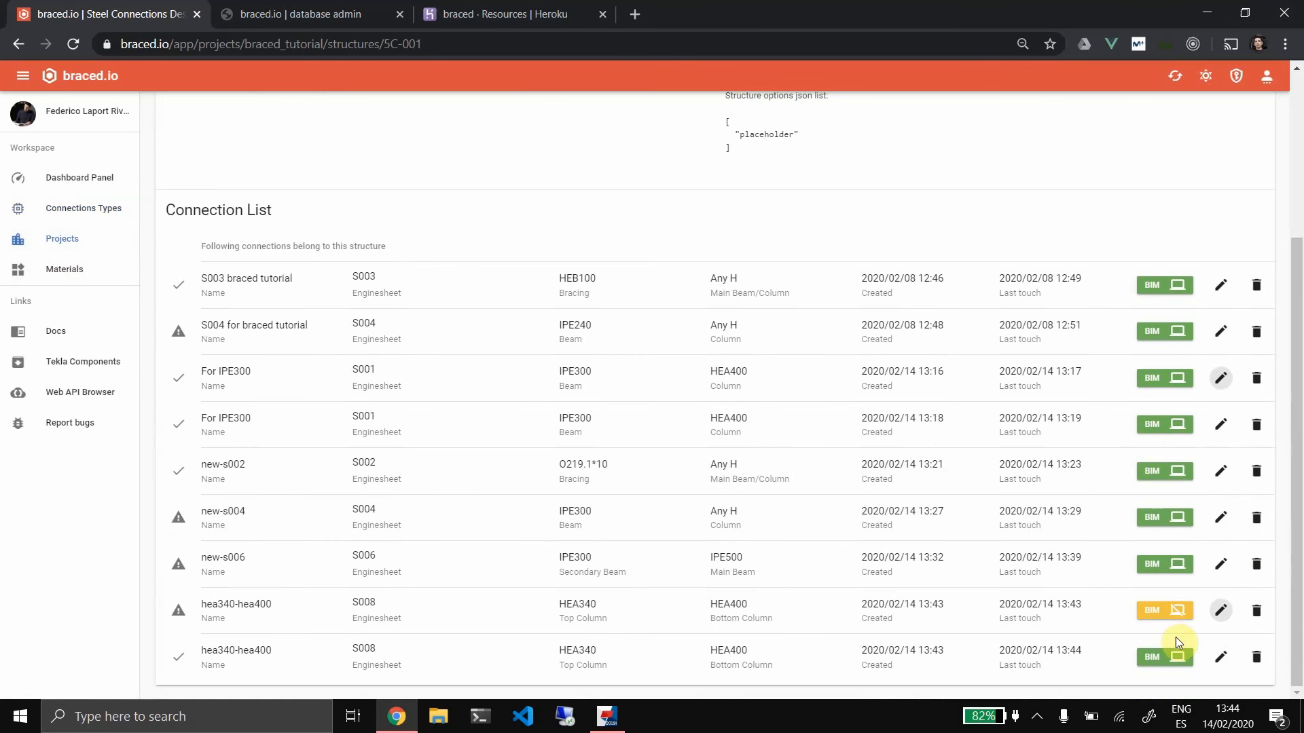
click(1149, 617)
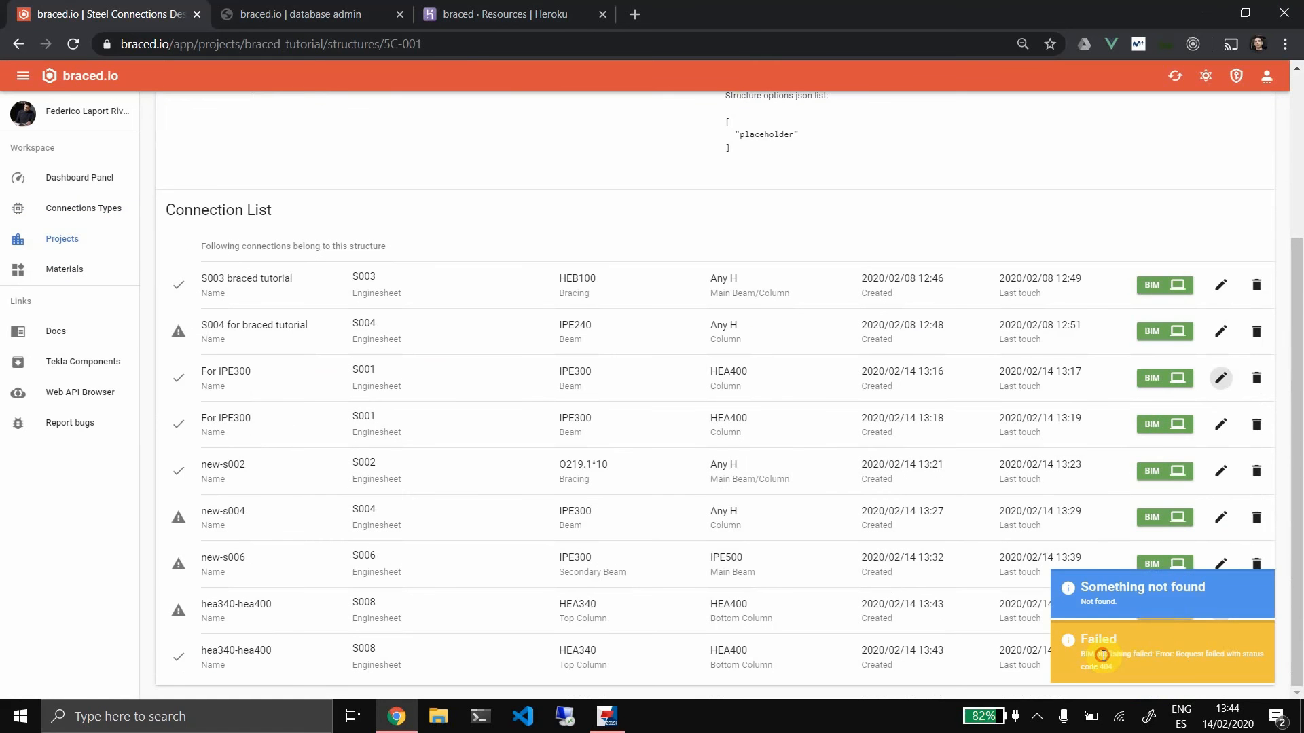
Open the unpublished S008 connection for editing and assign the form to project braced_tutorial, structure 5C-001
click(1222, 610)
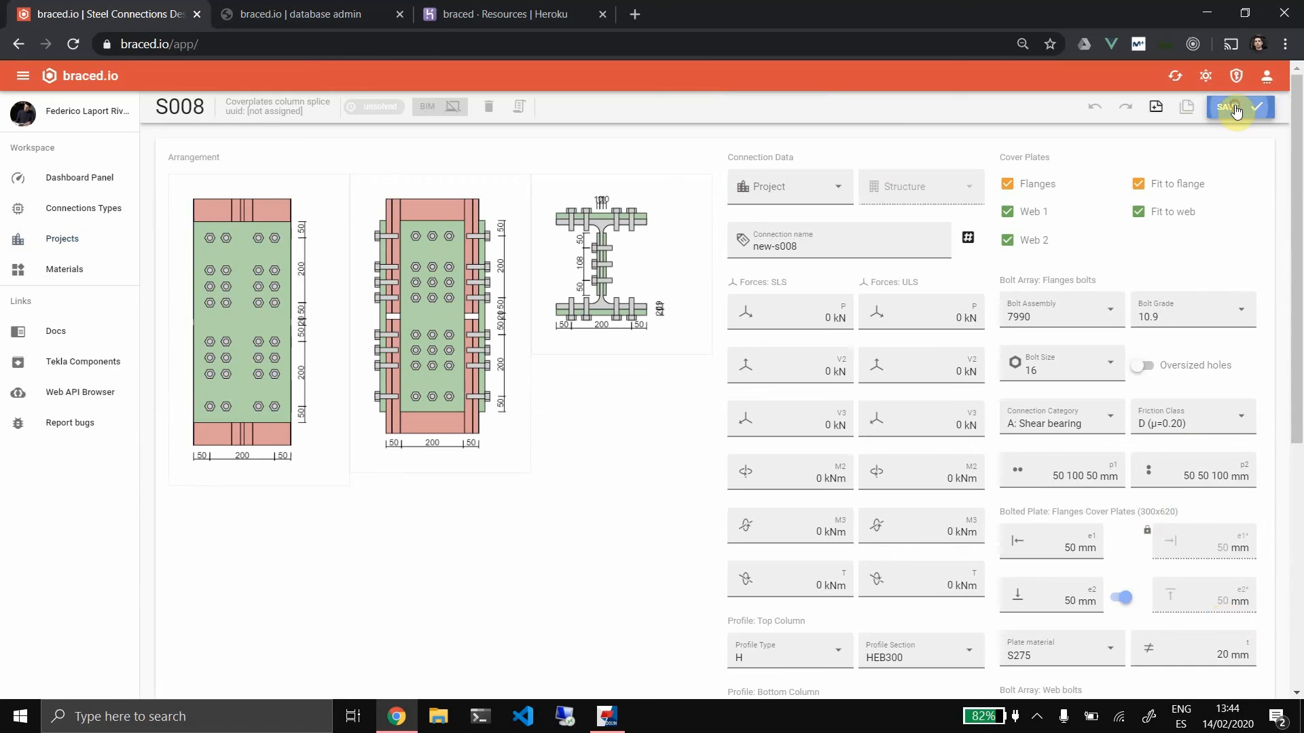
click(1236, 112)
click(840, 186)
click(833, 226)
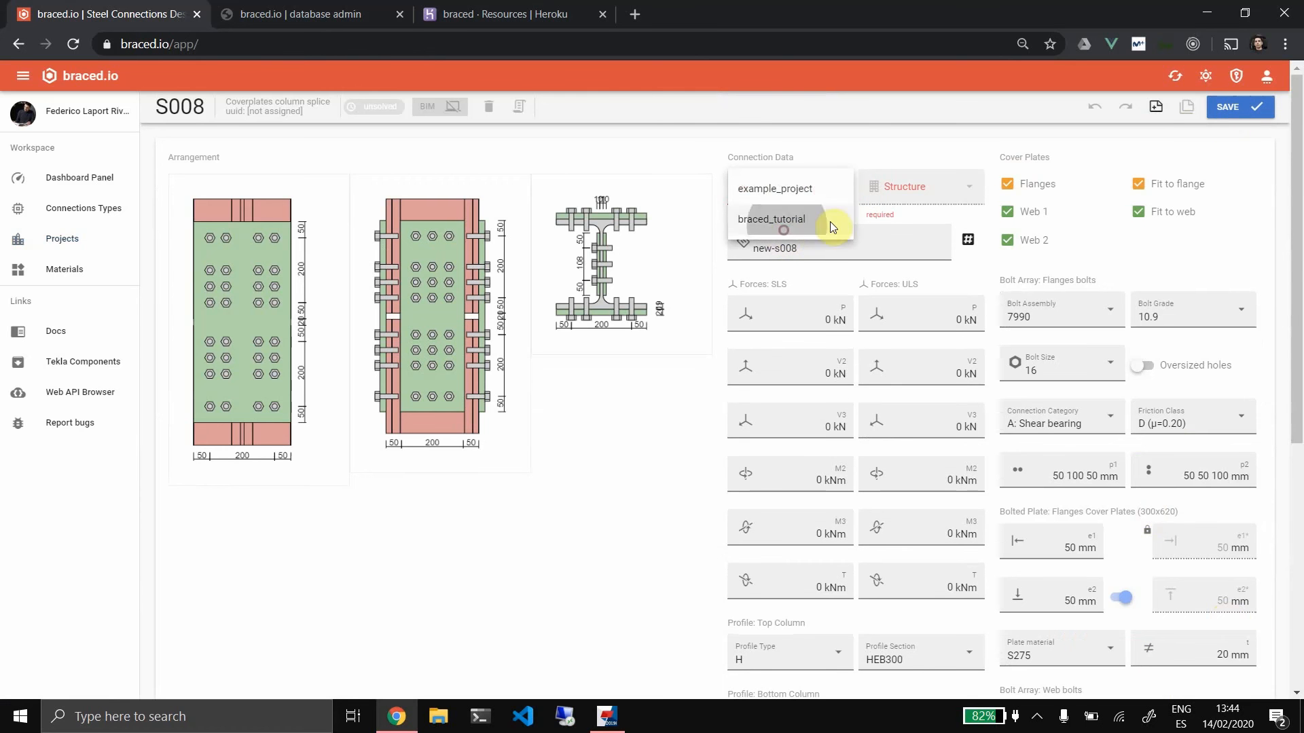
click(906, 201)
click(902, 194)
Name this S008 connection hea400-hea400 and save it
scroll(969, 299, down, 5)
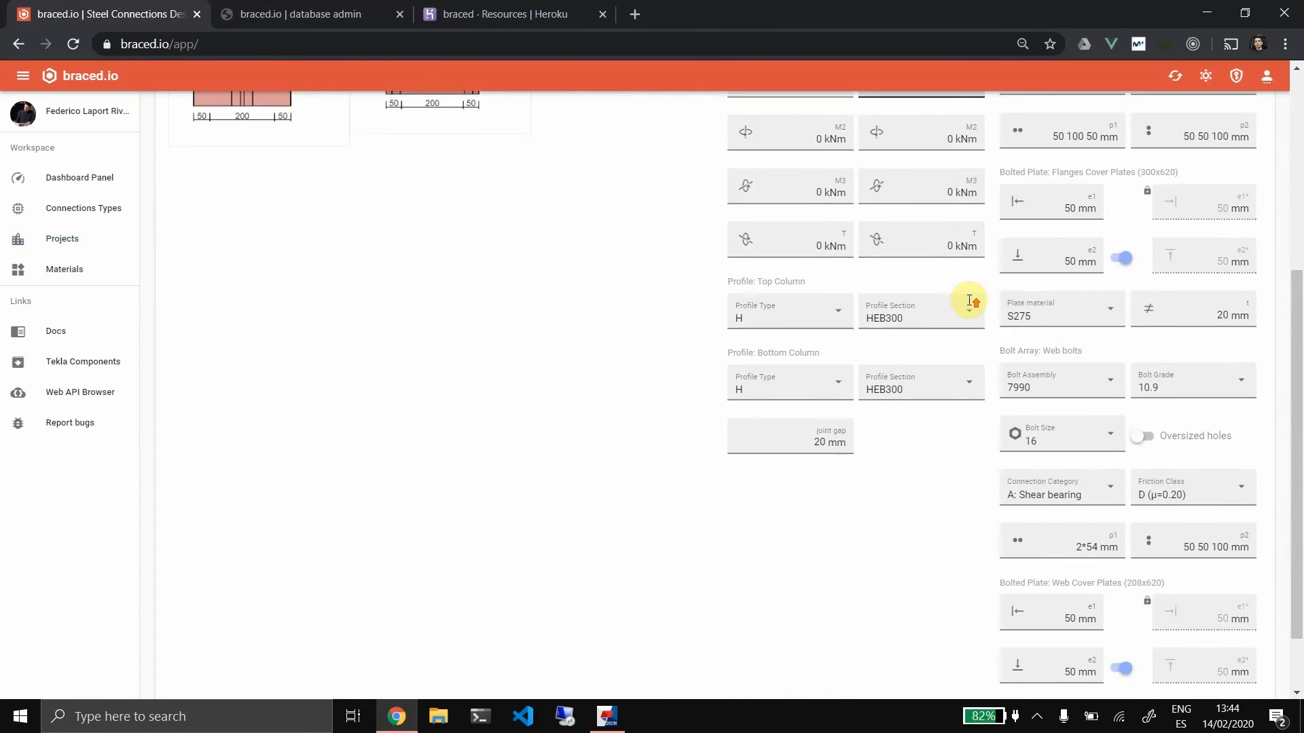
scroll(969, 301, up, 5)
triple_click(827, 241)
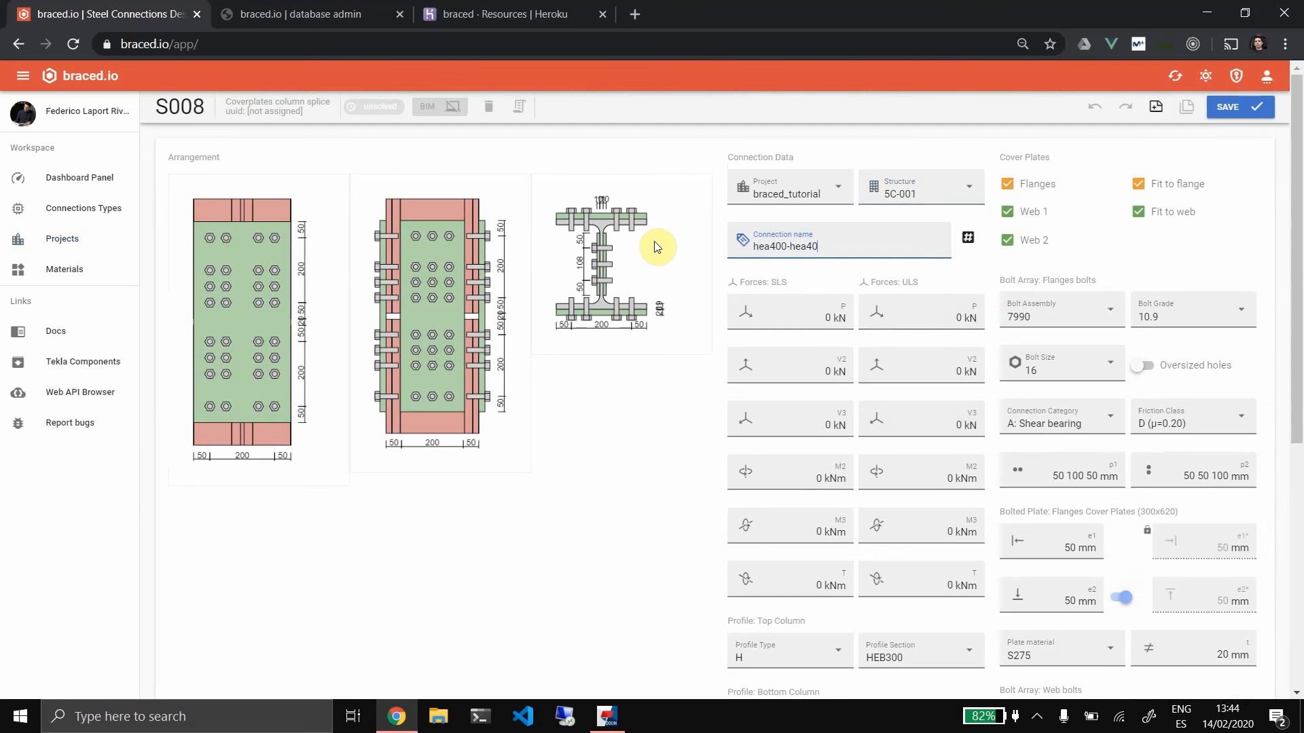
click(1237, 109)
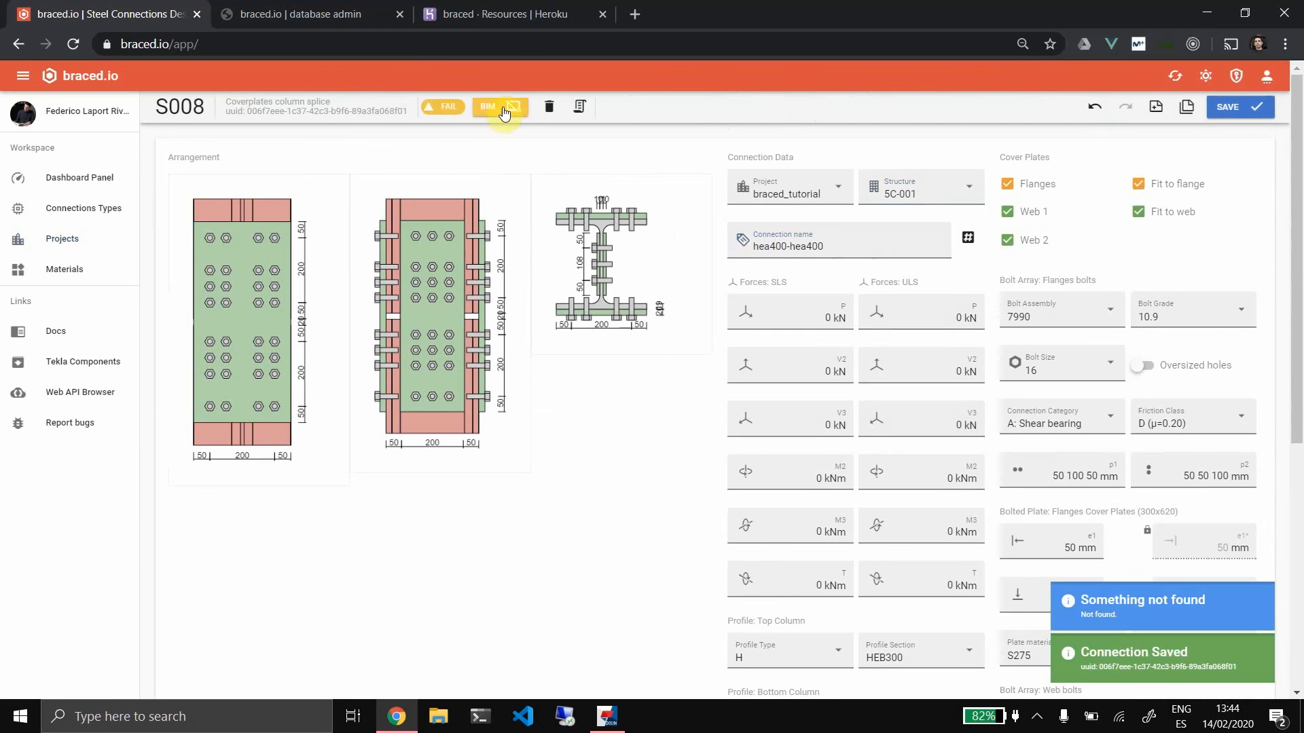
Publish the hea400-hea400 connection to the BIM plugins and switch to the braced_tutorial model in Tekla Structures
click(504, 110)
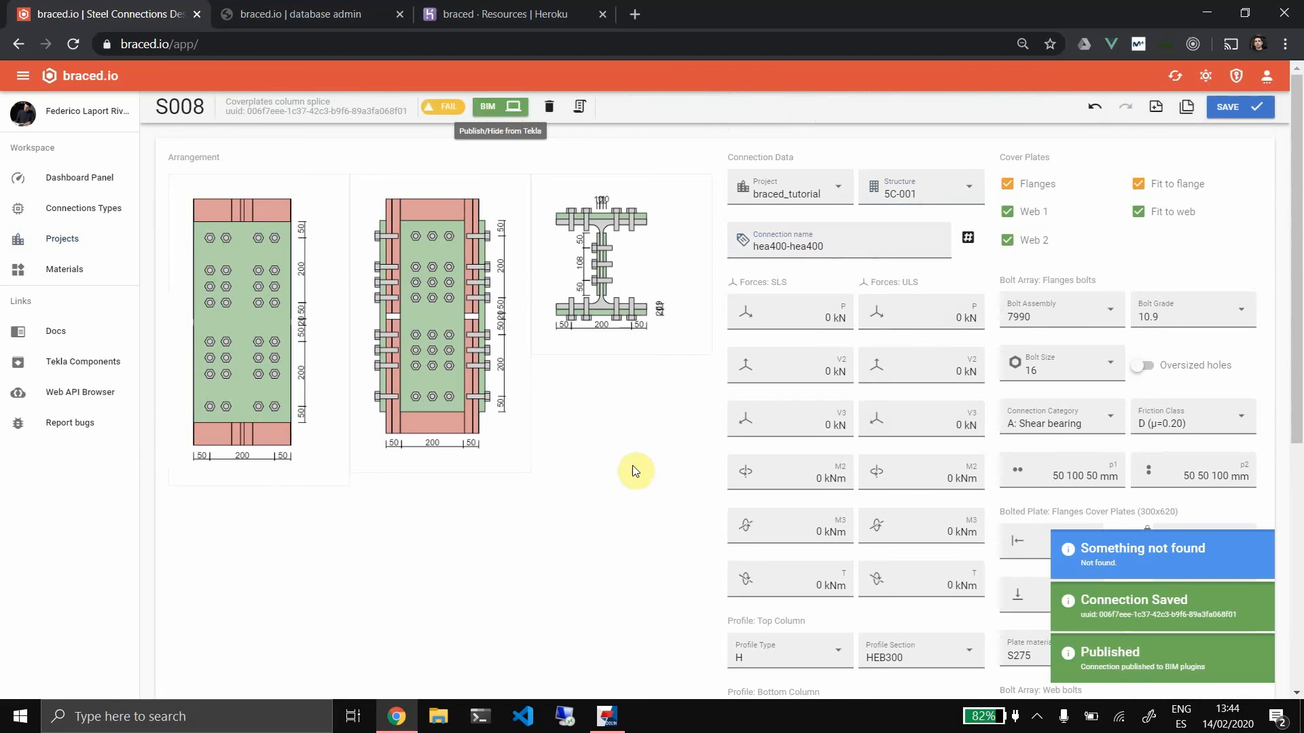
click(610, 718)
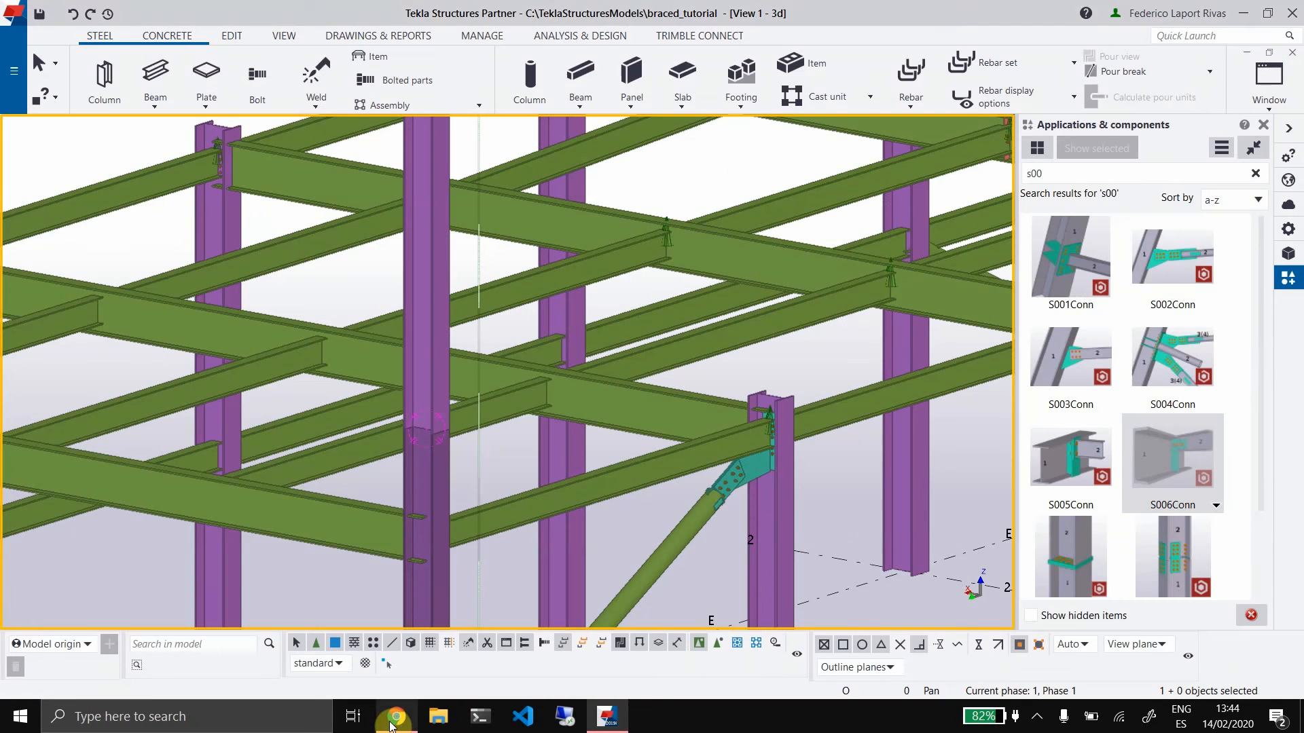
click(394, 717)
click(599, 719)
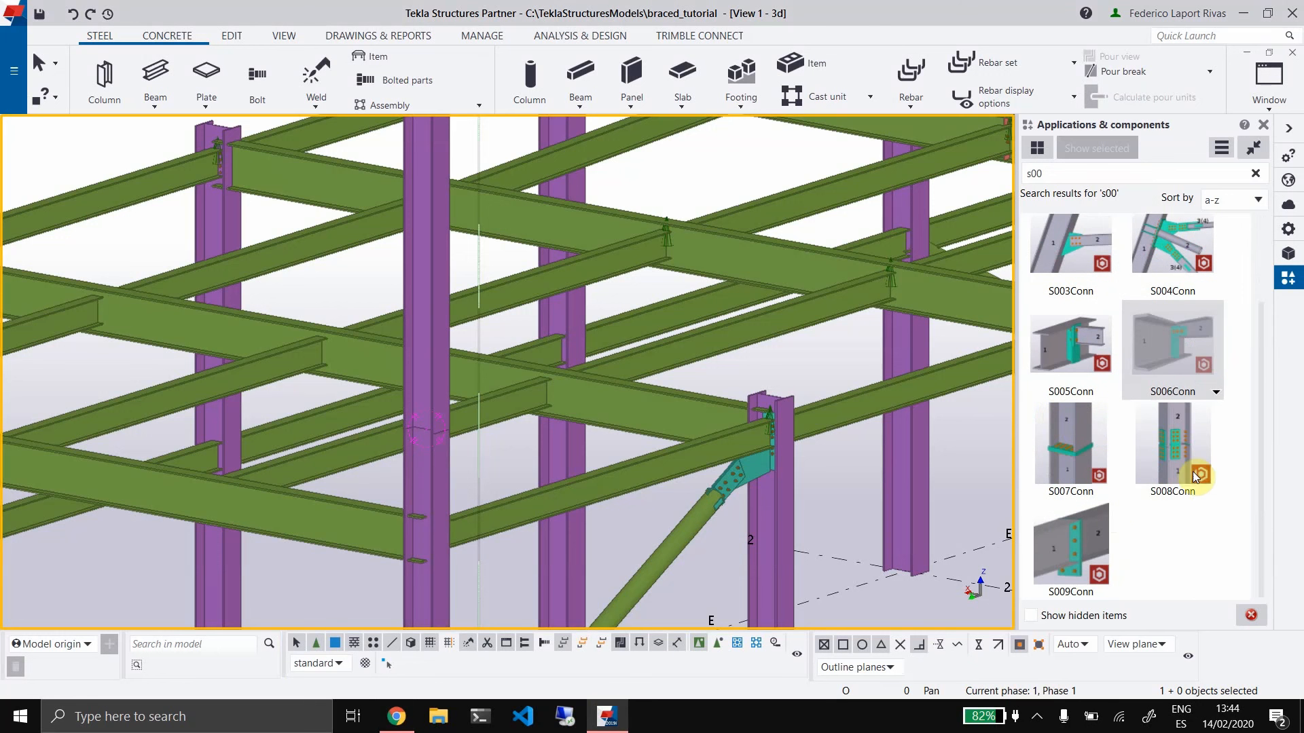
Apply the S008Conn component to the corner column joint, with the lower column as main part and the upper column as secondary
click(1188, 450)
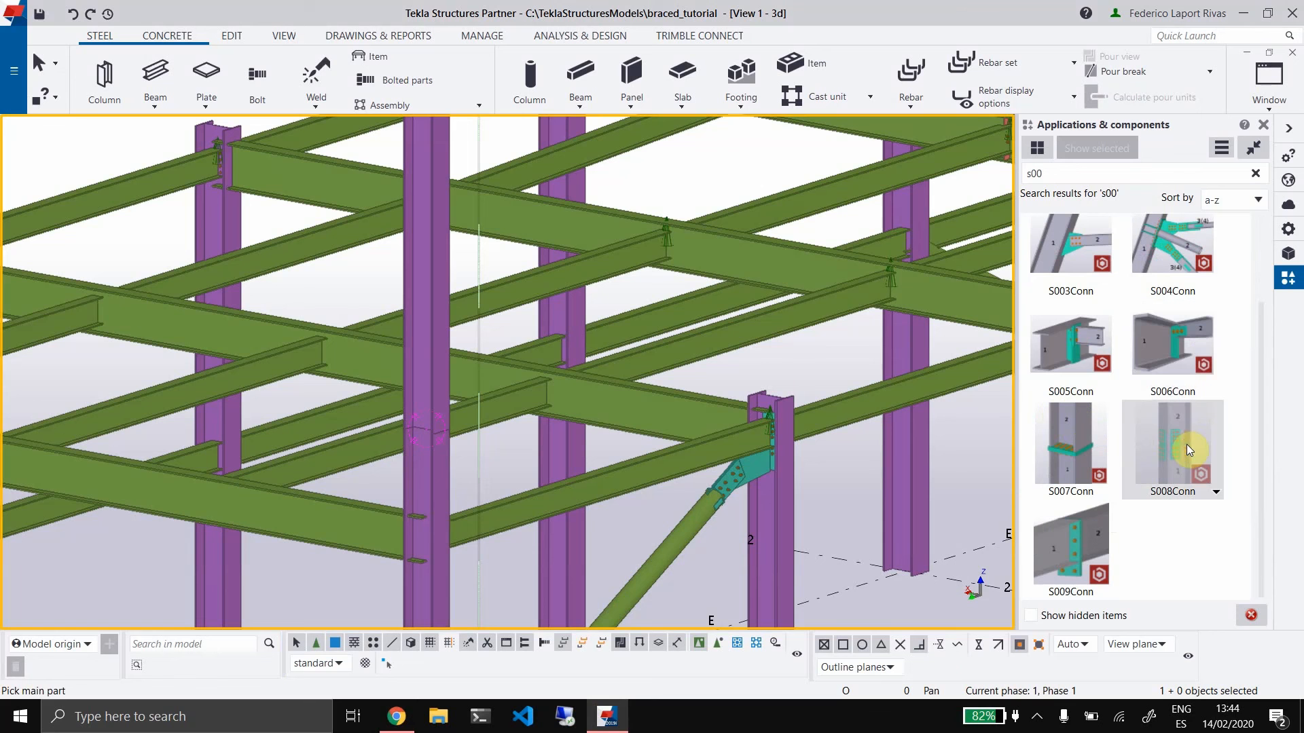
click(438, 486)
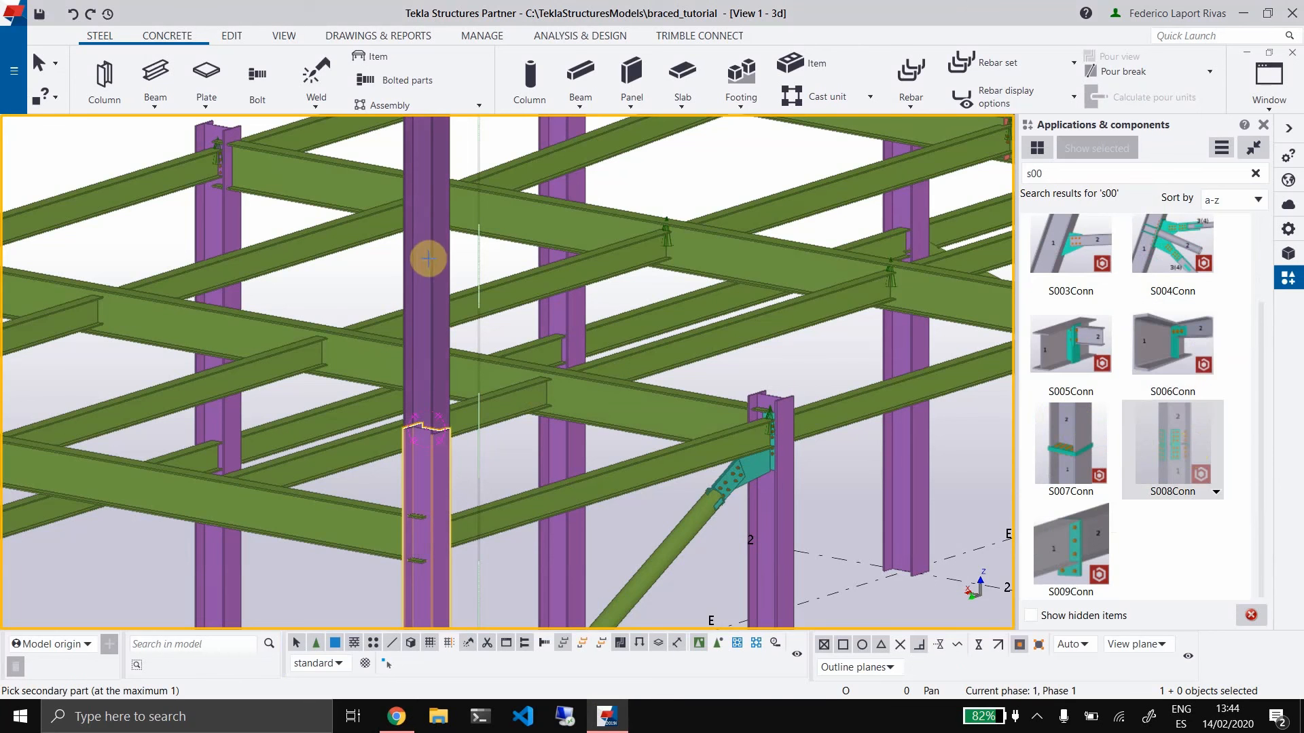
click(433, 227)
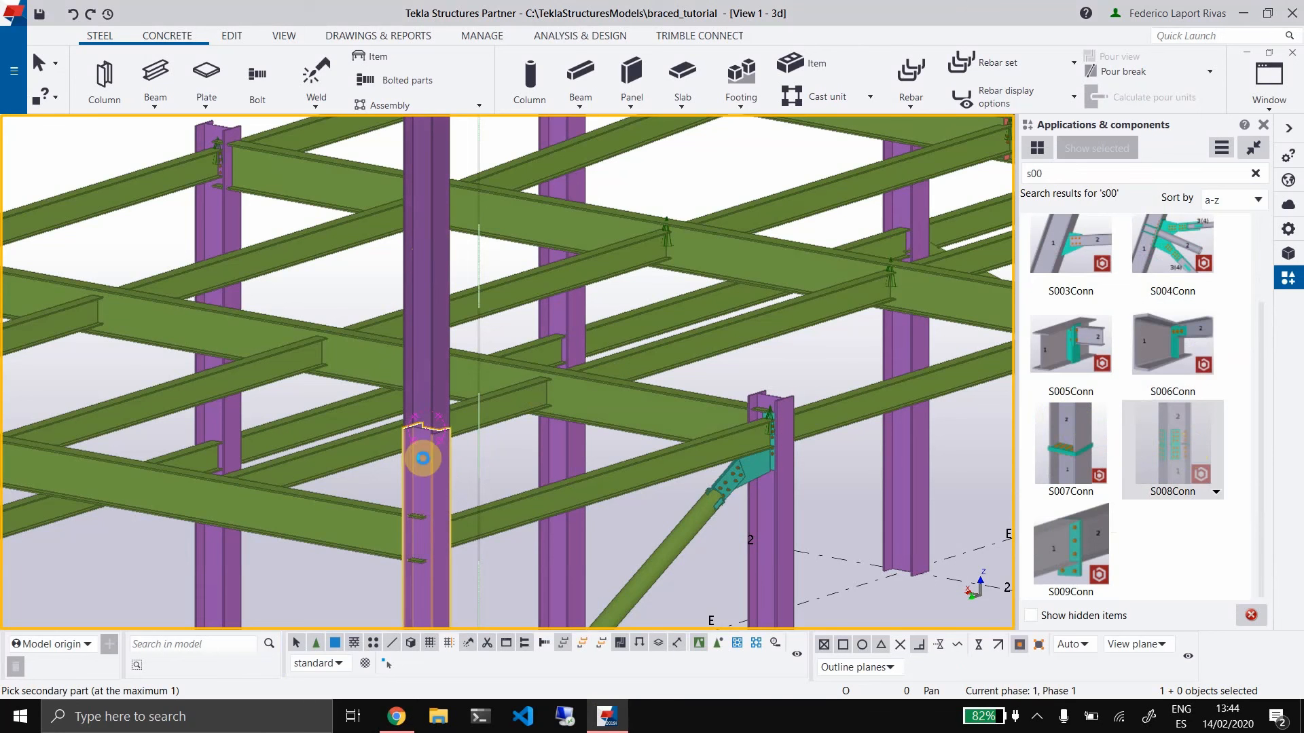
Set the class of the new S008 splice to 1, apply the modification and close its dialog
scroll(411, 479, up, 5)
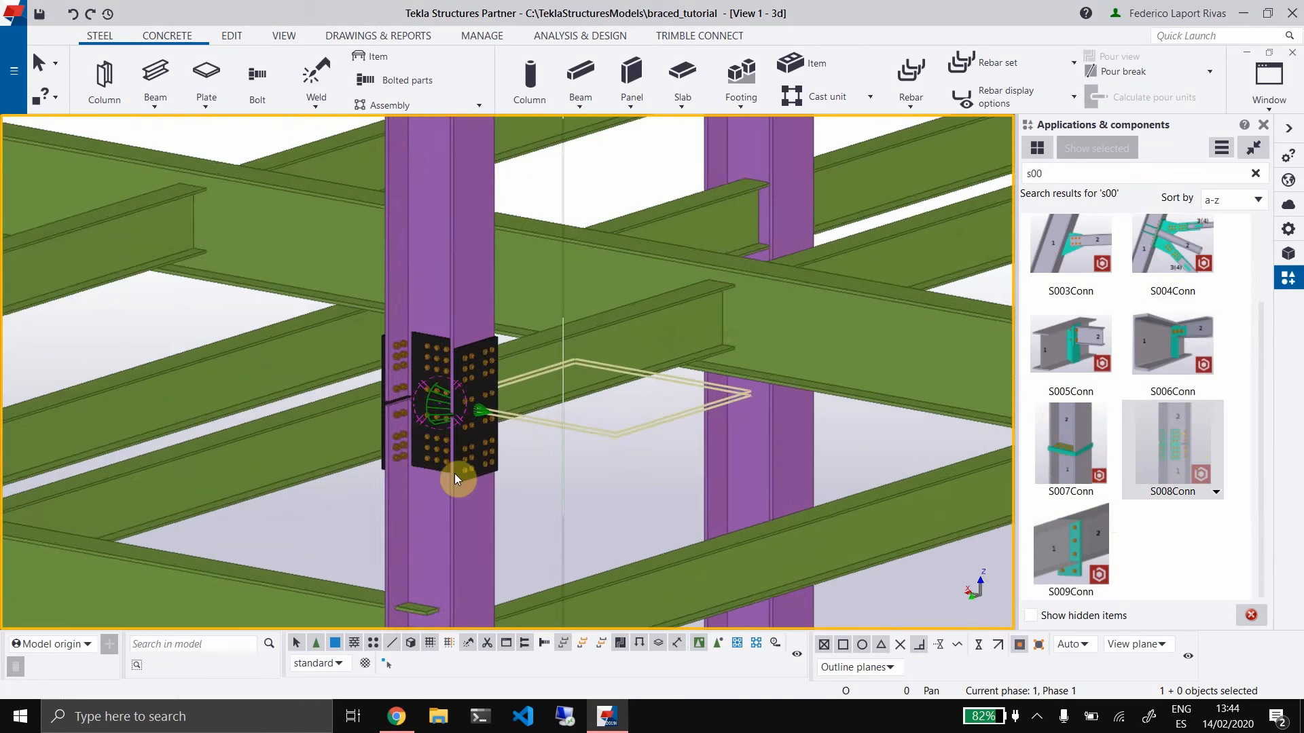
middle_drag(501, 466, 505, 508)
scroll(467, 422, up, 3)
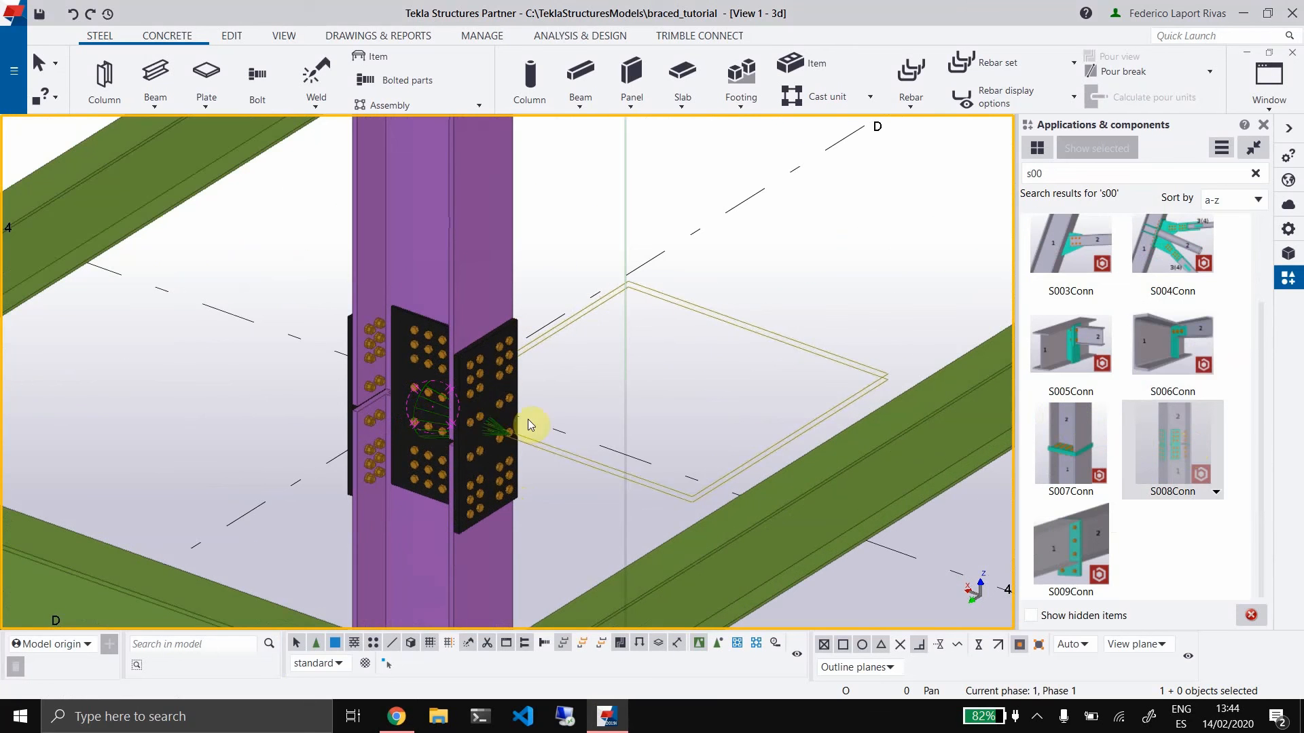
double_click(499, 429)
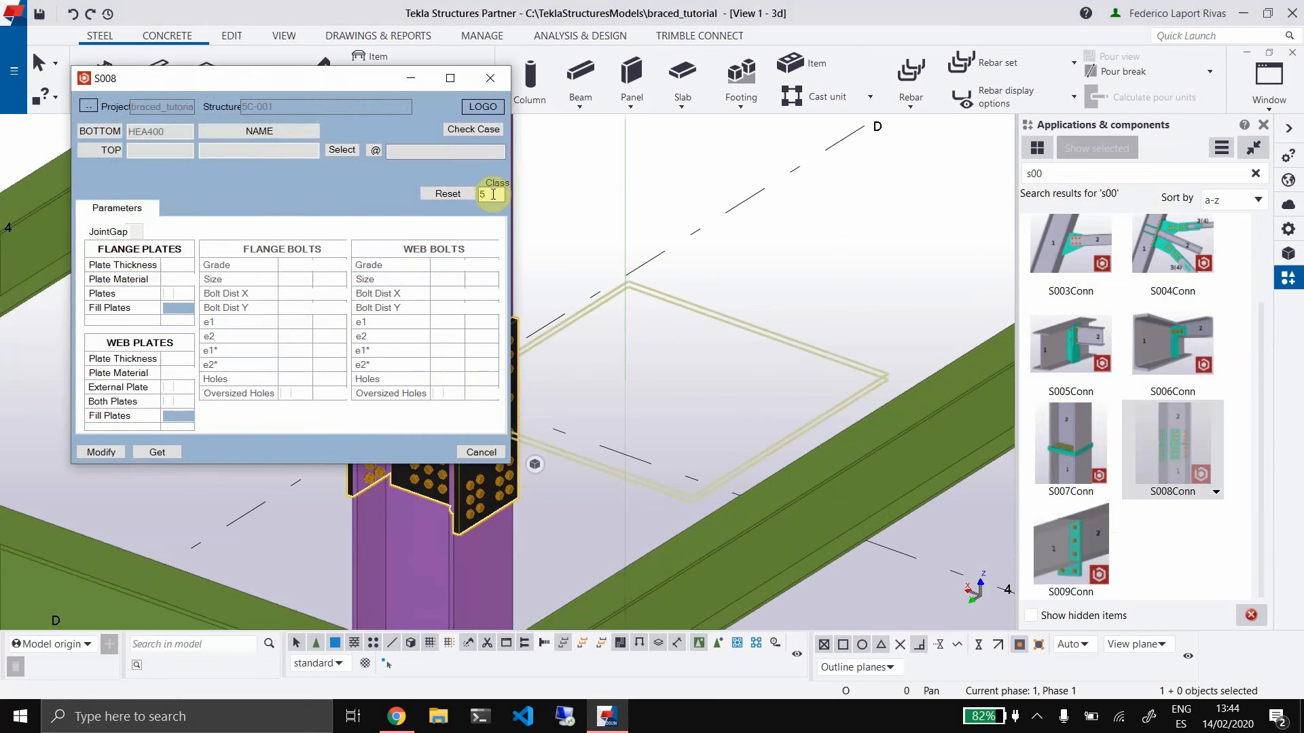
click(448, 194)
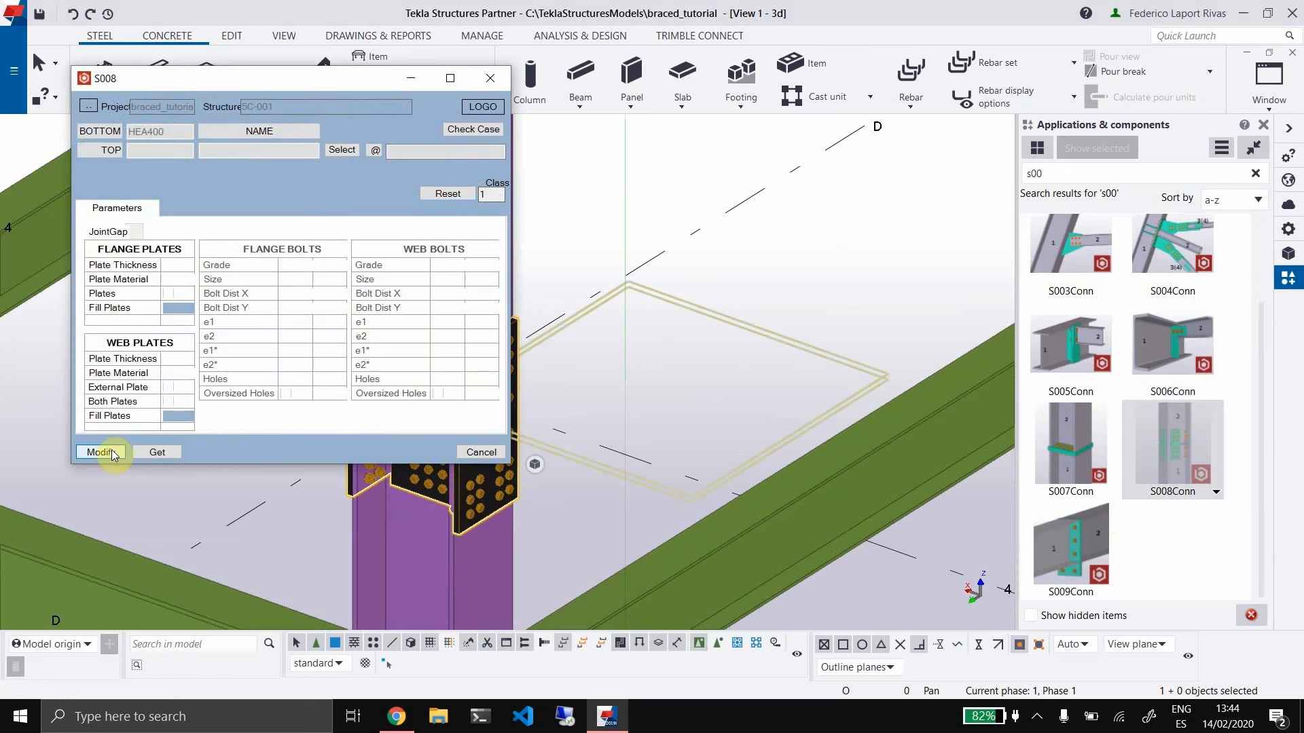
click(159, 449)
click(489, 78)
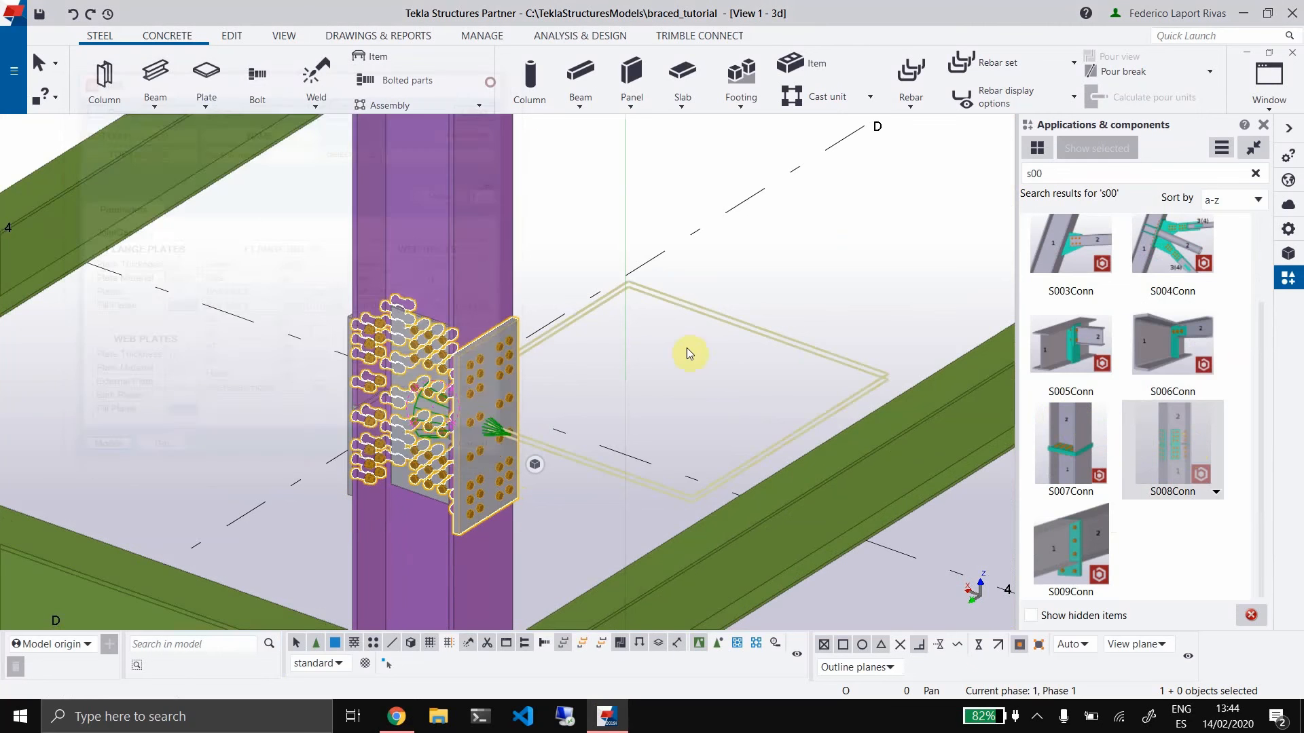
Try to change the upper corner column's profile to HEA340 from its quick properties
scroll(662, 357, down, 3)
click(766, 285)
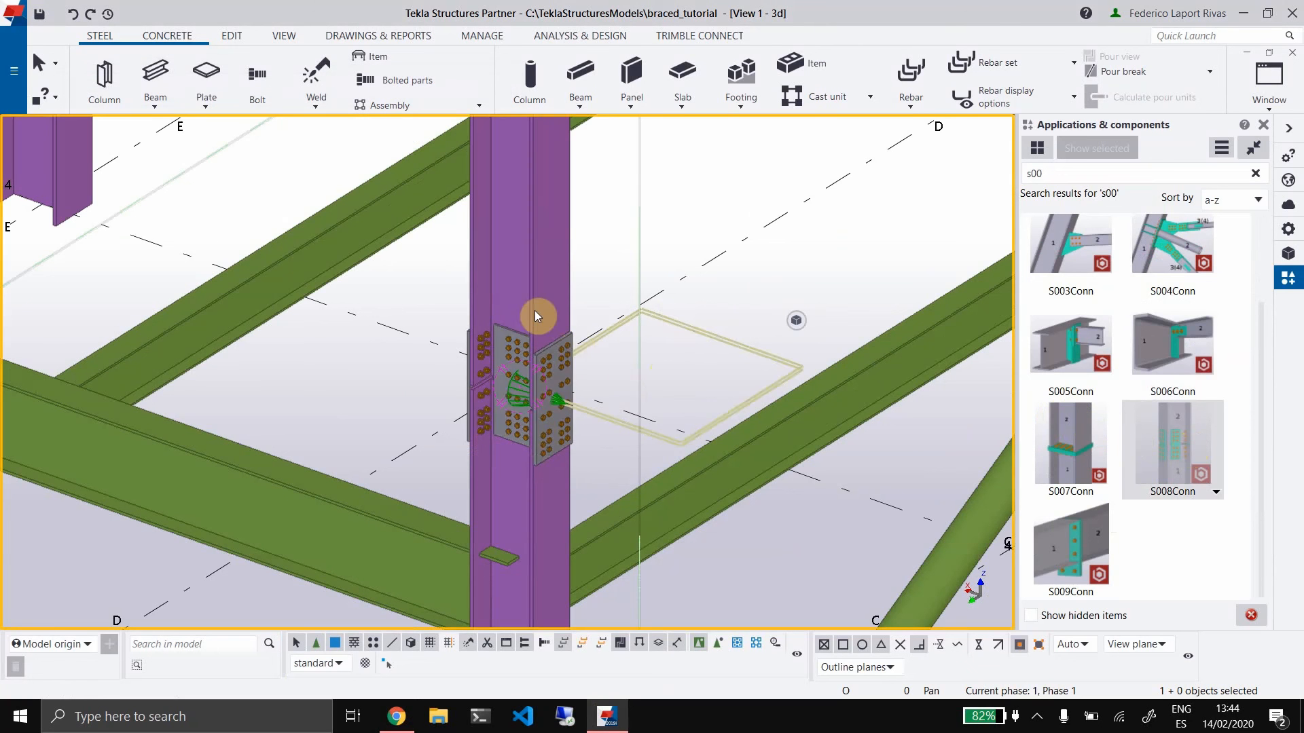
click(556, 240)
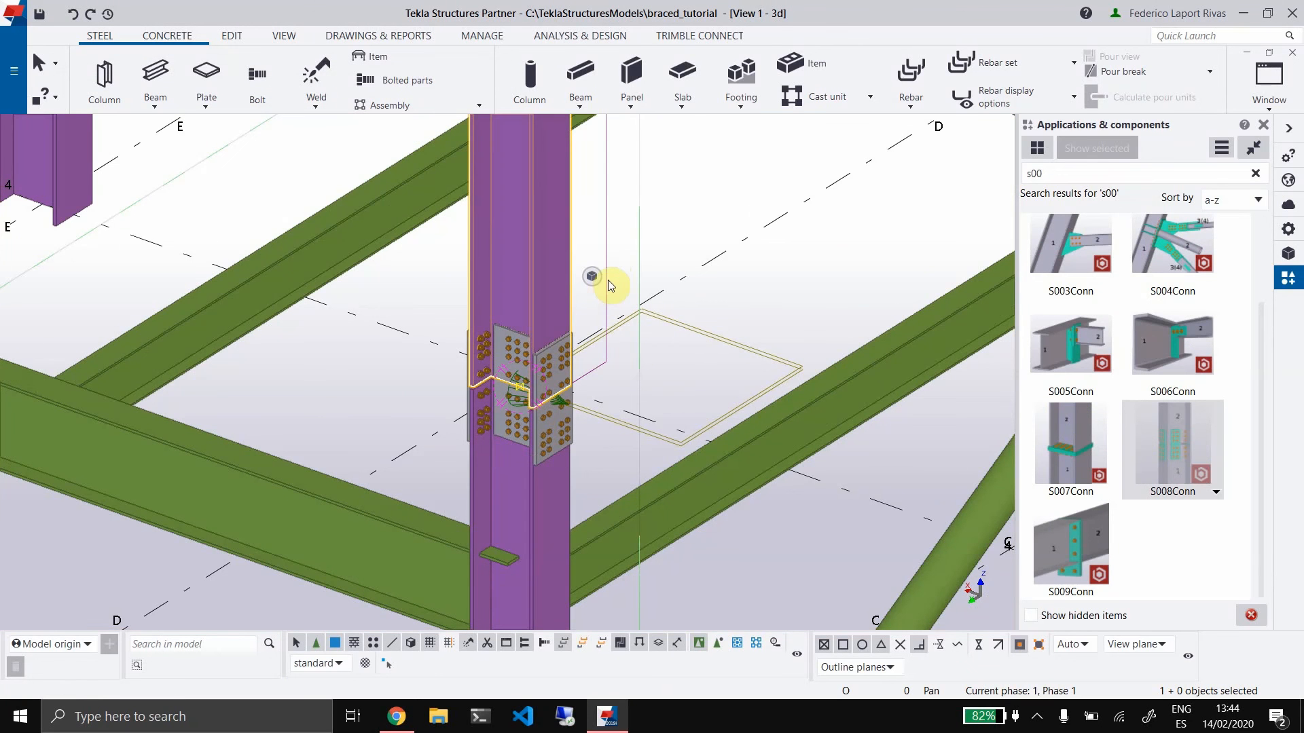
mouse_move(592, 279)
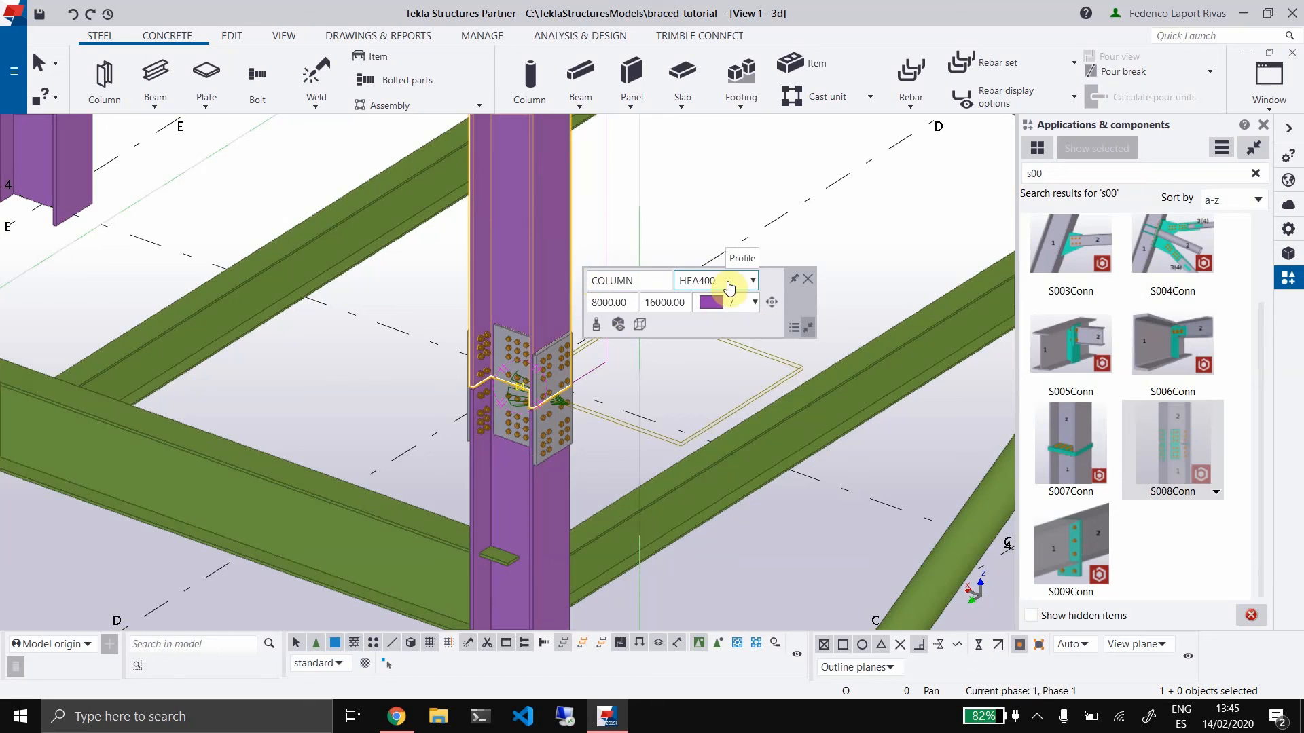
click(750, 285)
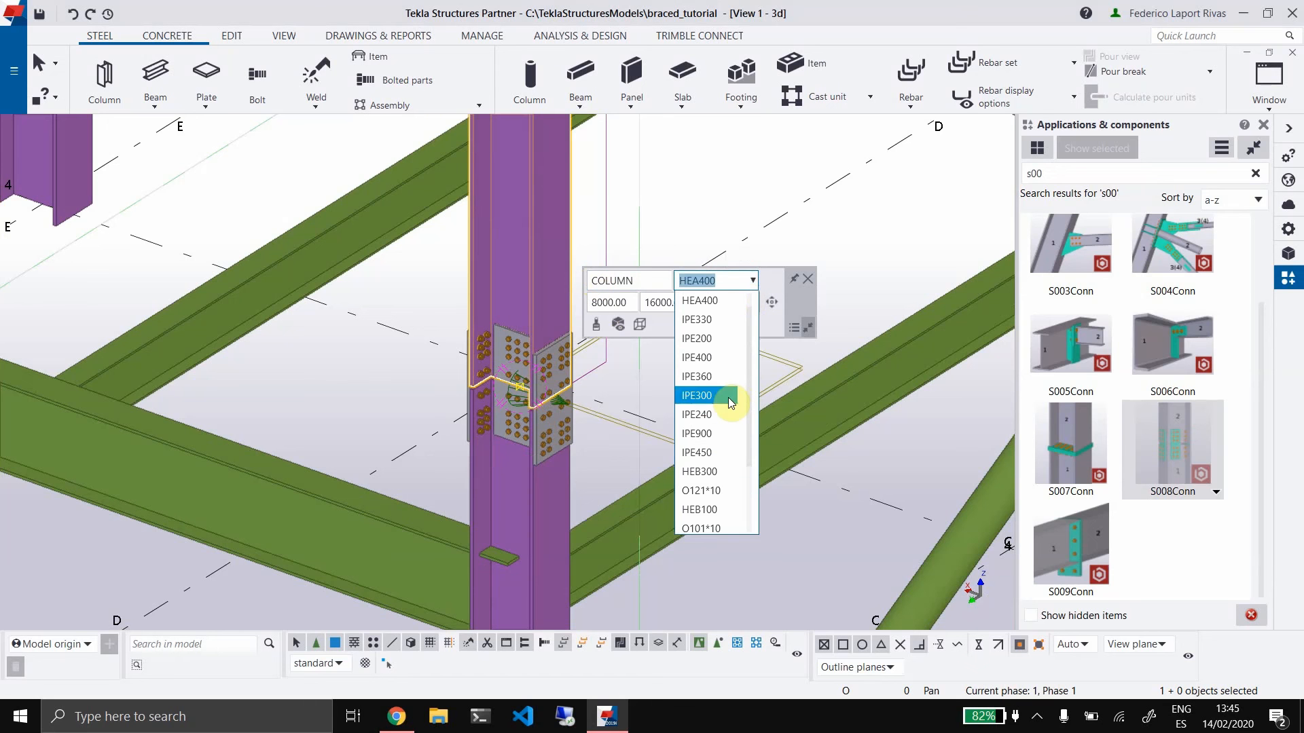
scroll(728, 400, up, 1)
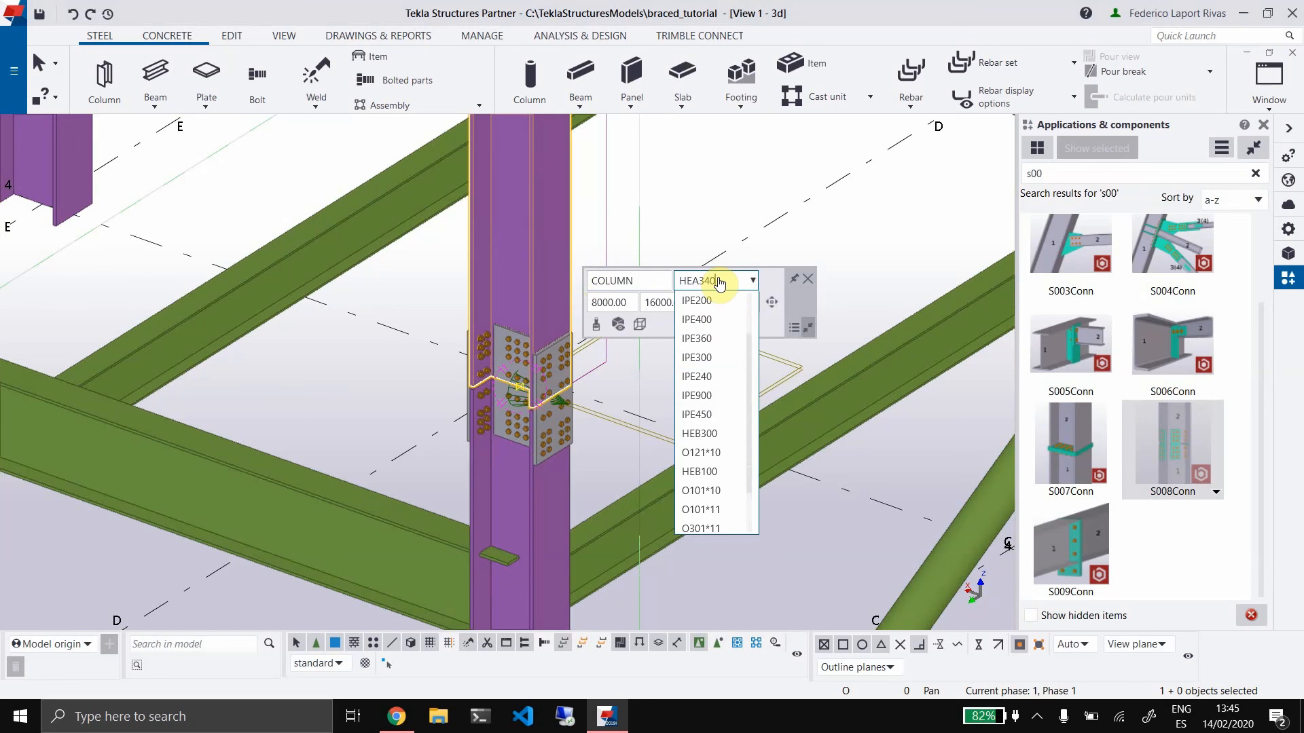
click(716, 278)
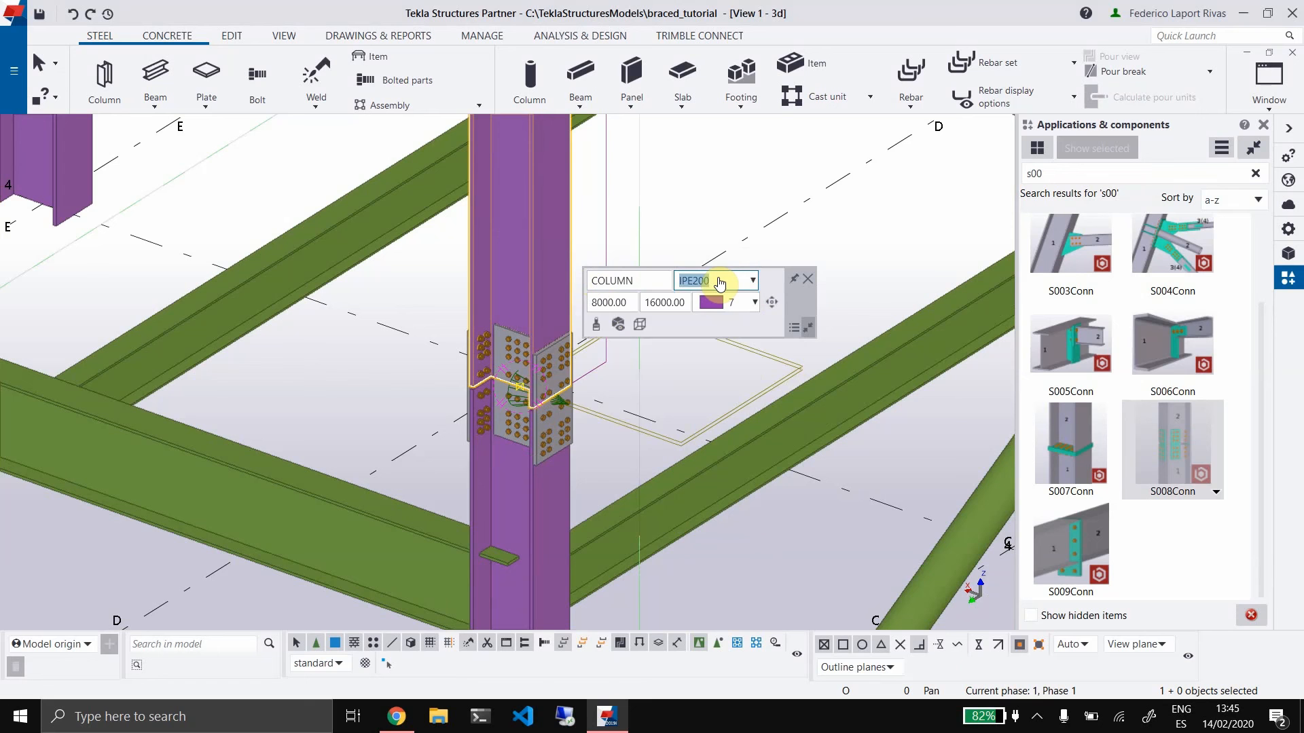
click(749, 423)
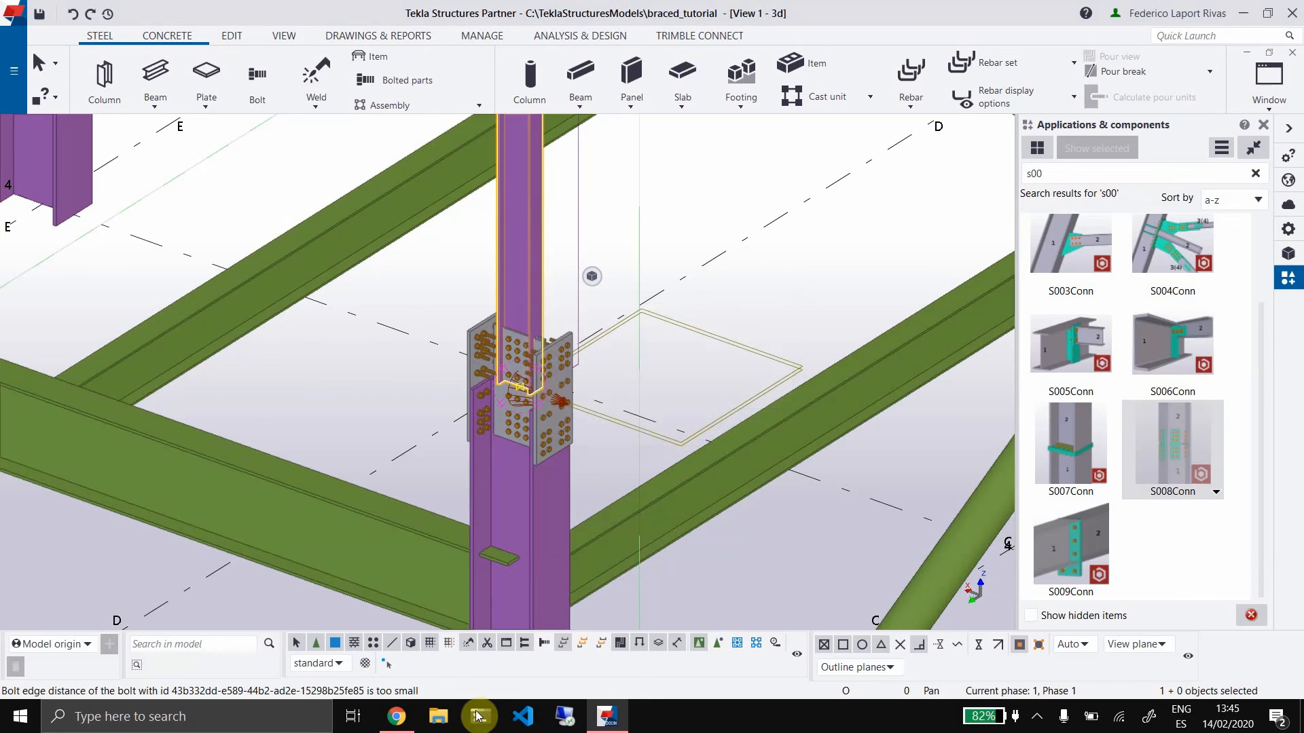
Set the upper corner column's profile to HEA340 in its full properties, apply the change and deselect the column
click(396, 717)
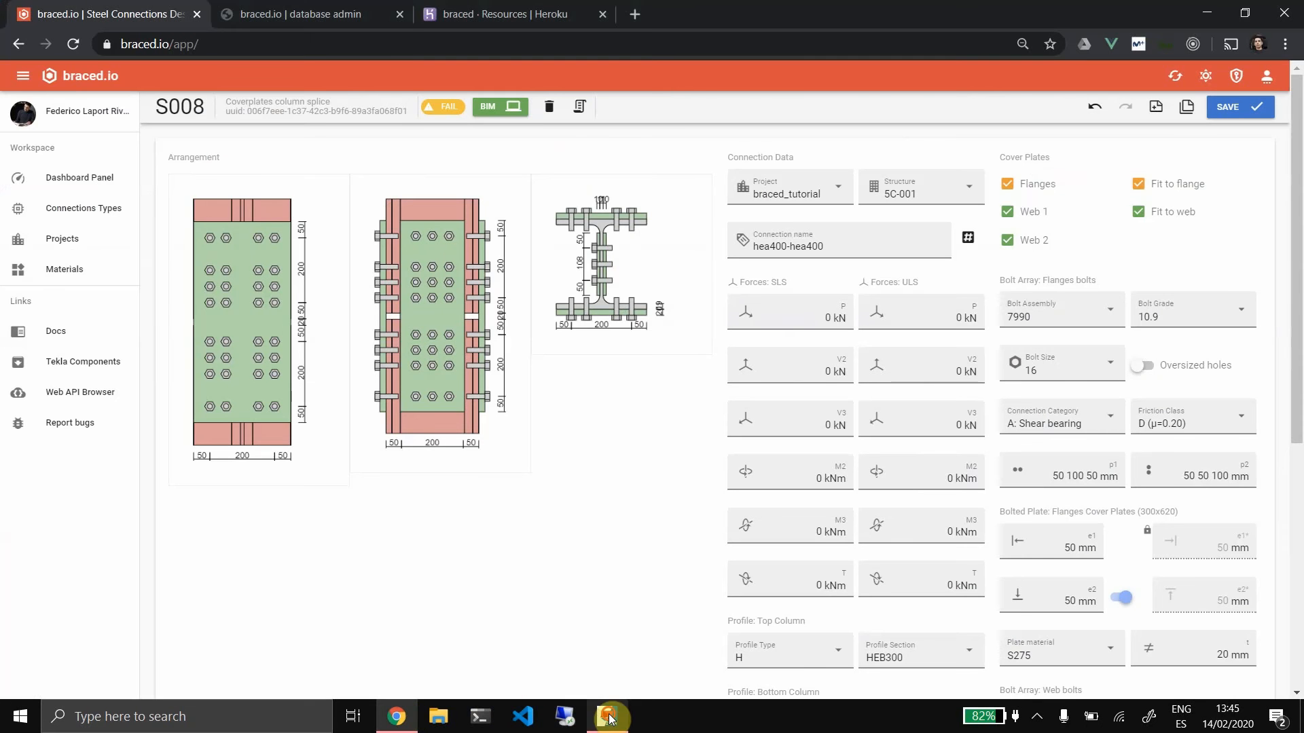
click(606, 717)
double_click(540, 255)
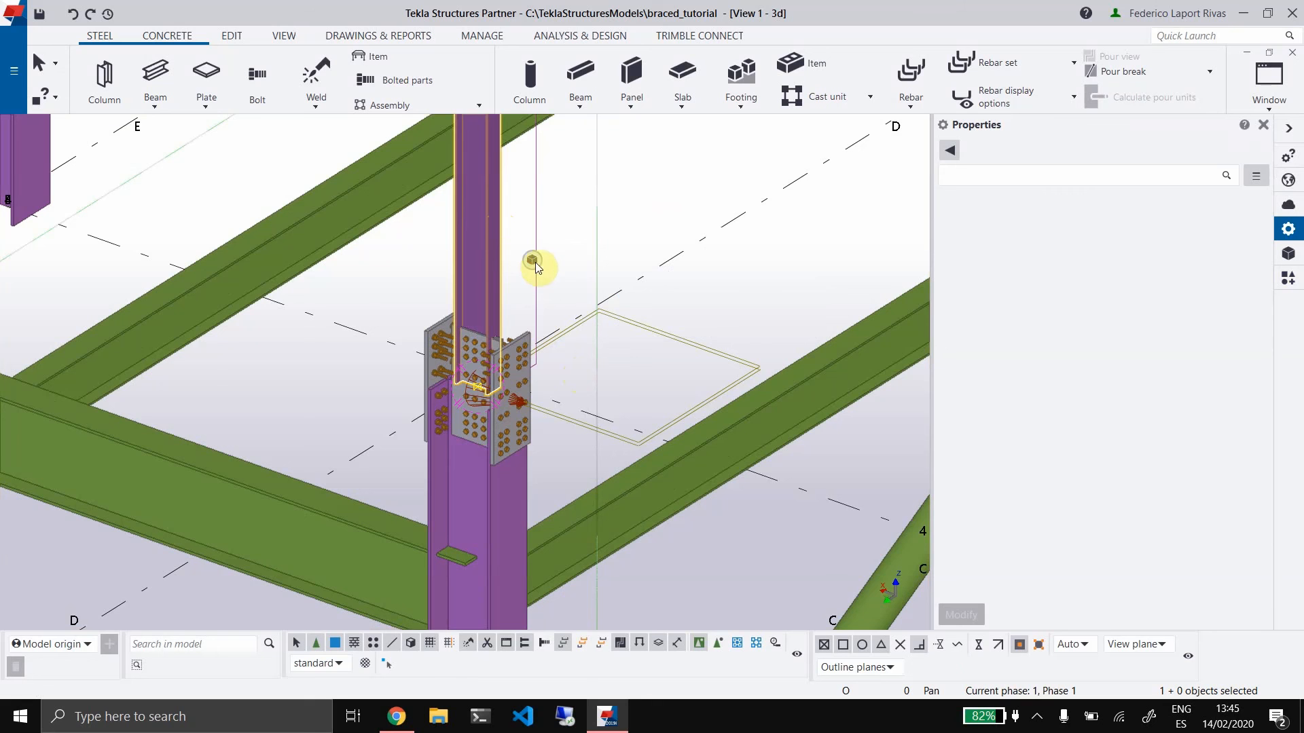
mouse_move(533, 261)
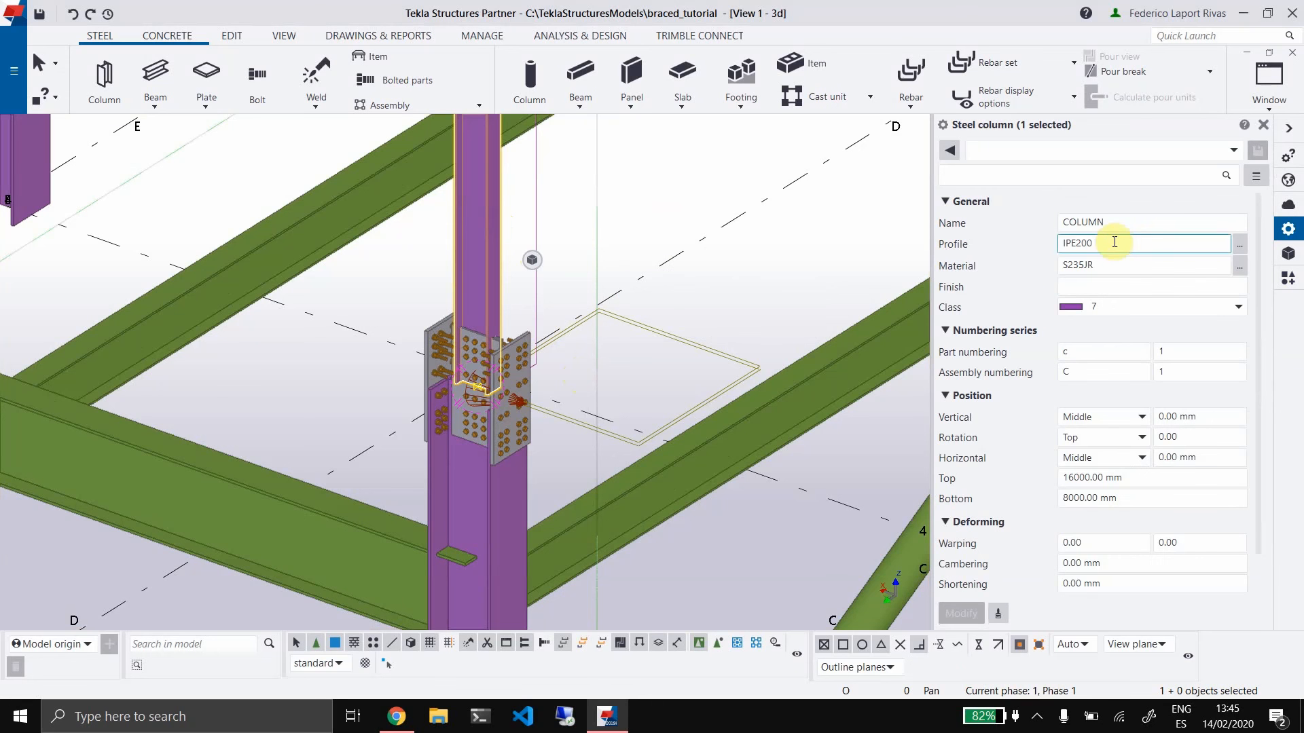
click(1089, 243)
text(HEA)
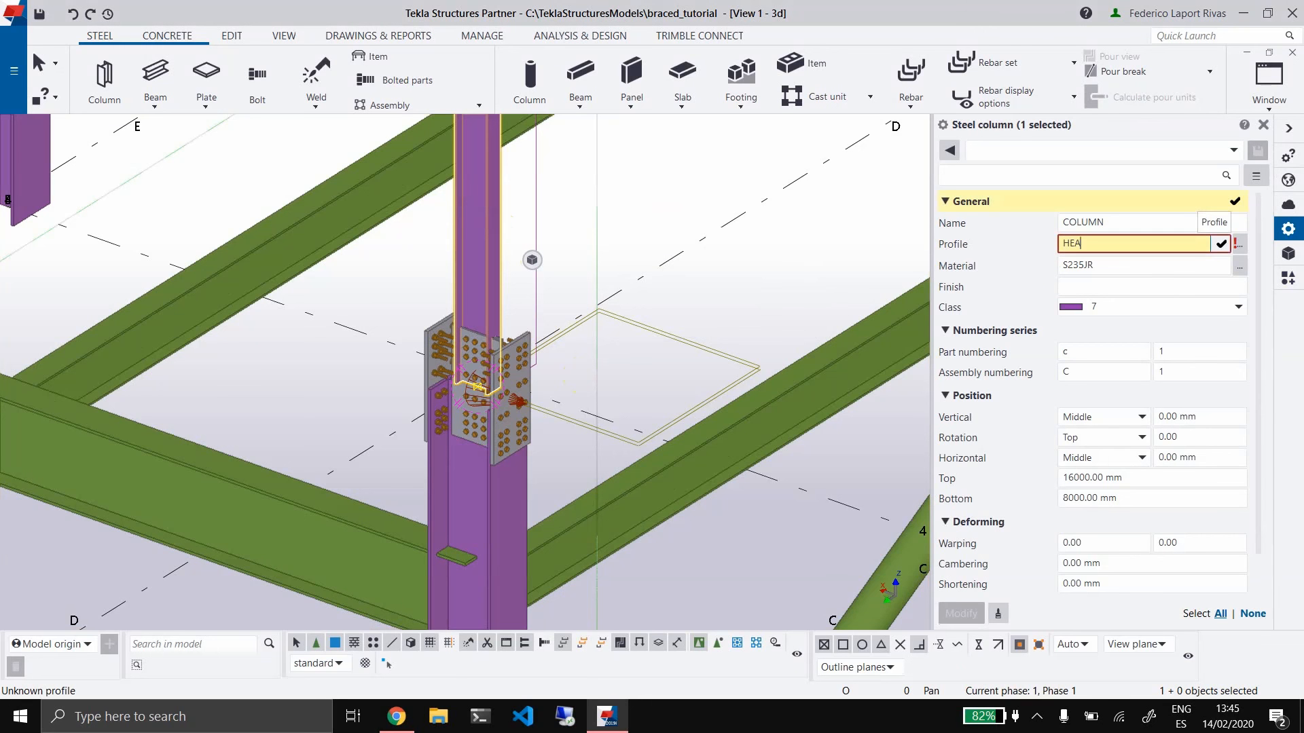
text(340)
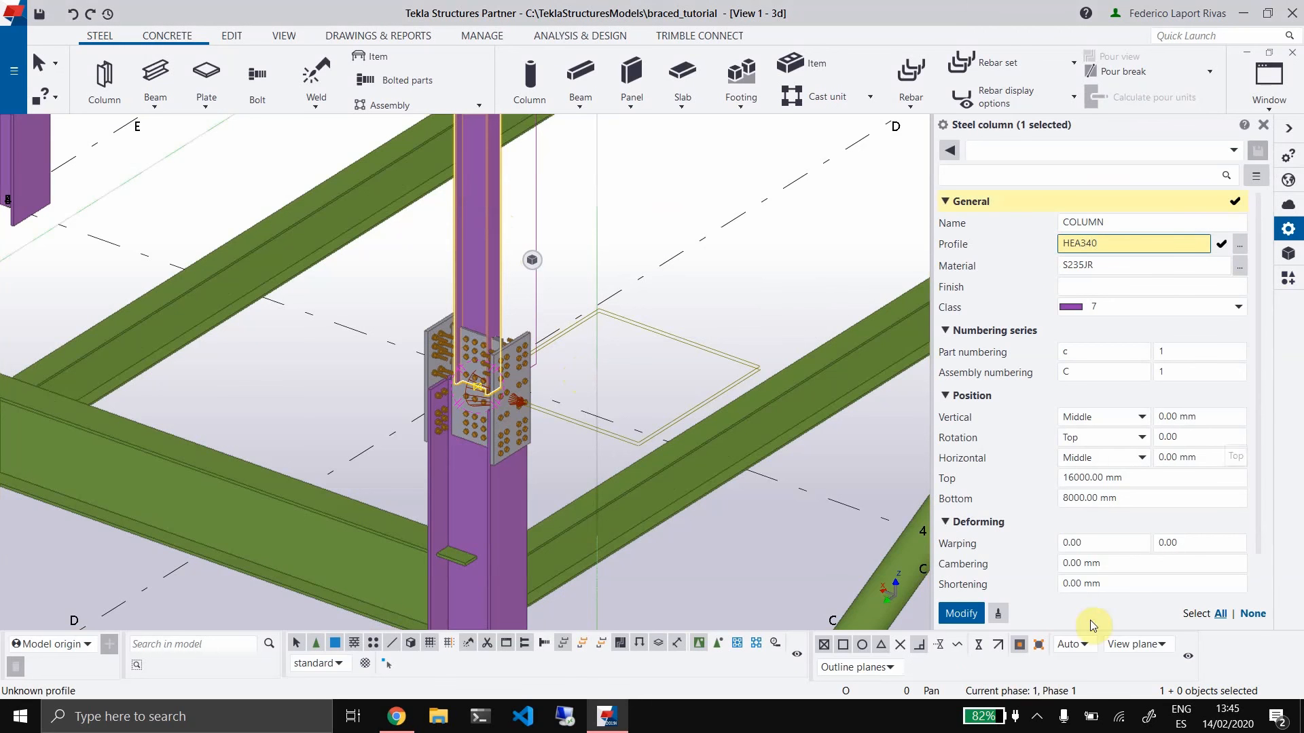
click(964, 614)
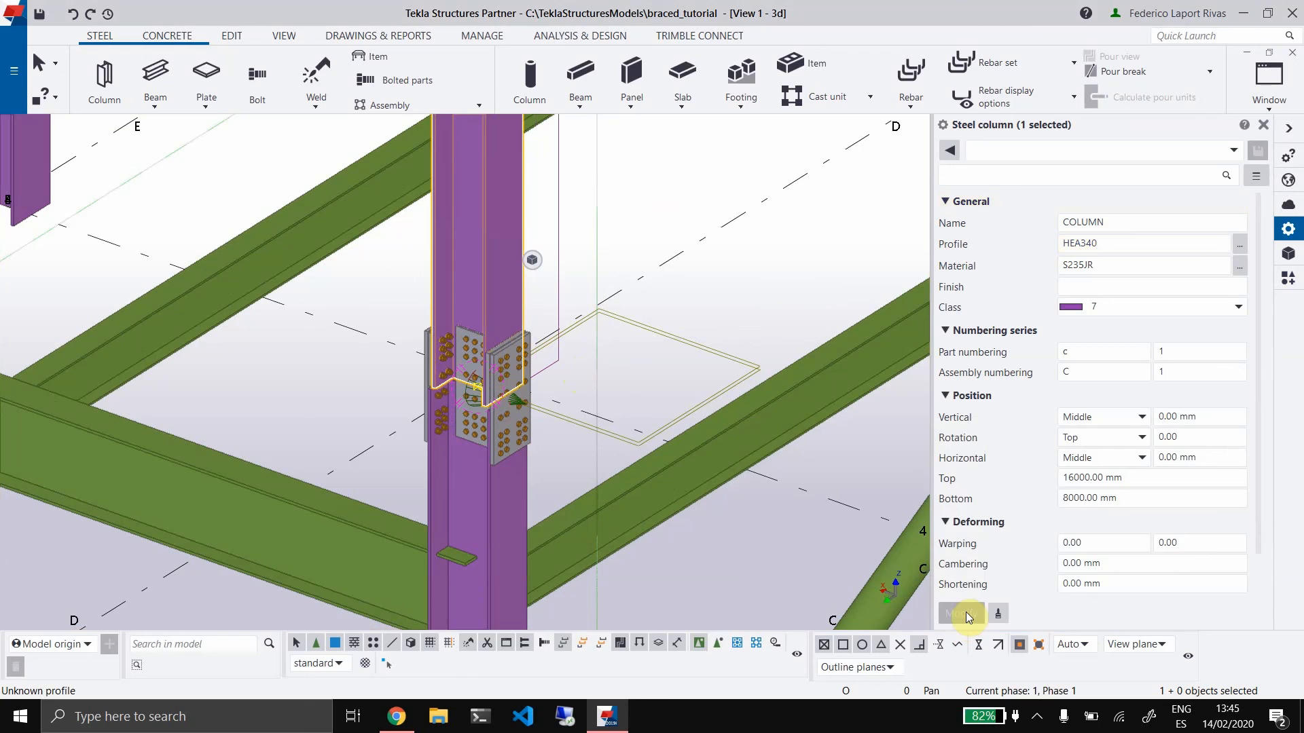
key(Escape)
Examine the coverplates, fill plates and bolts of the updated column splice from several sides
scroll(418, 345, up, 5)
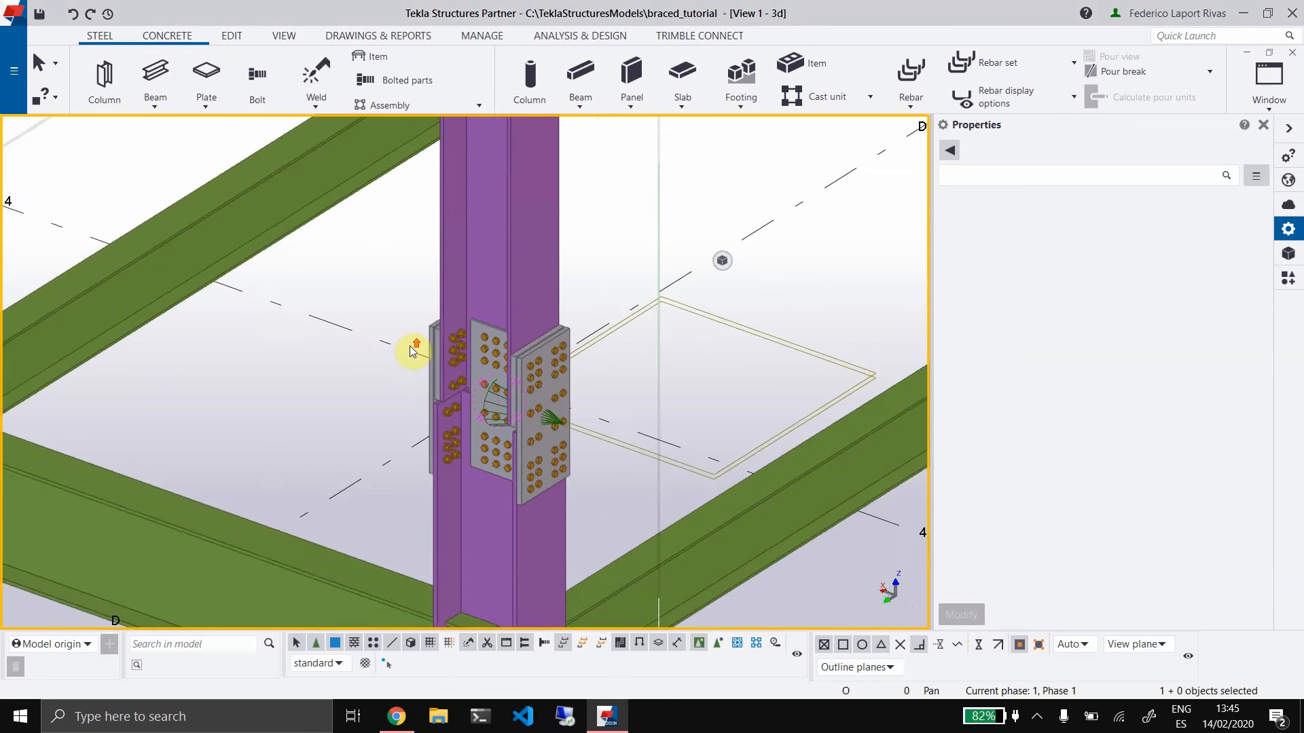
key(v)
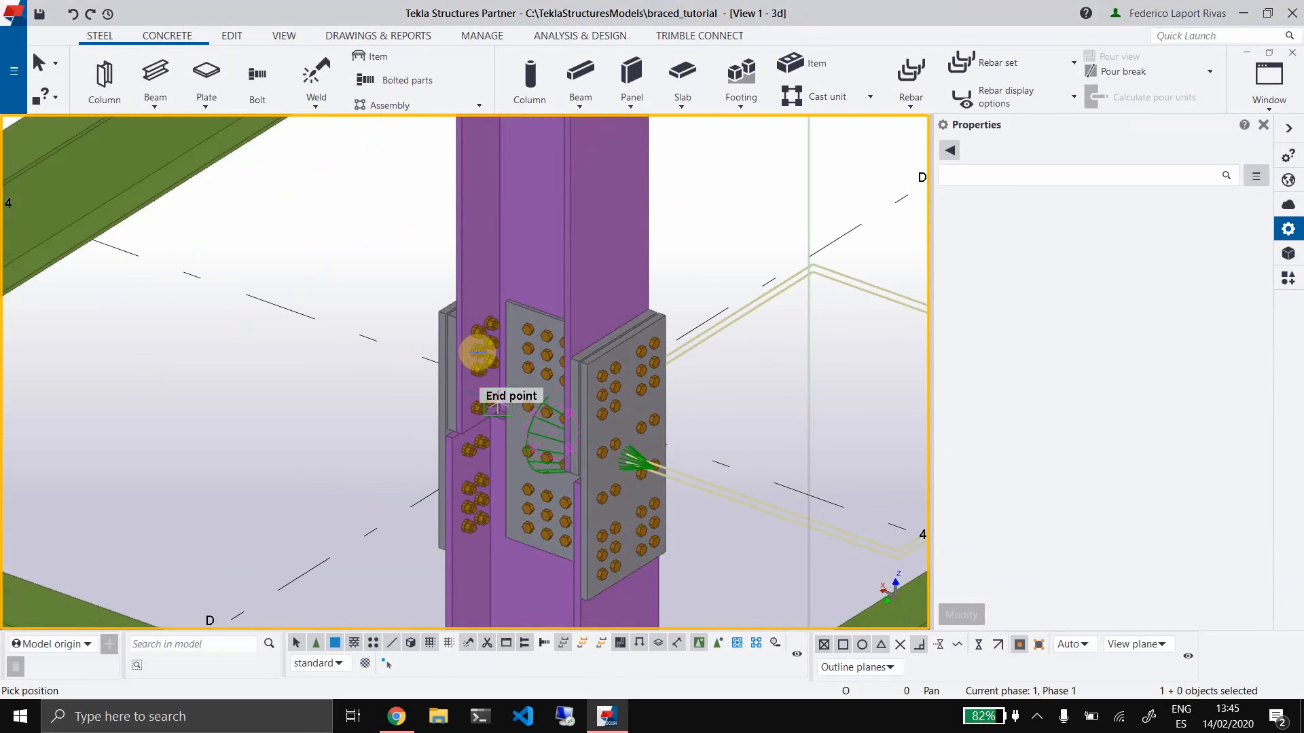
click(506, 255)
ctrl+middle_drag(533, 420, 702, 462)
scroll(614, 347, up, 3)
scroll(614, 341, up, 2)
scroll(712, 452, down, 3)
scroll(569, 440, down, 3)
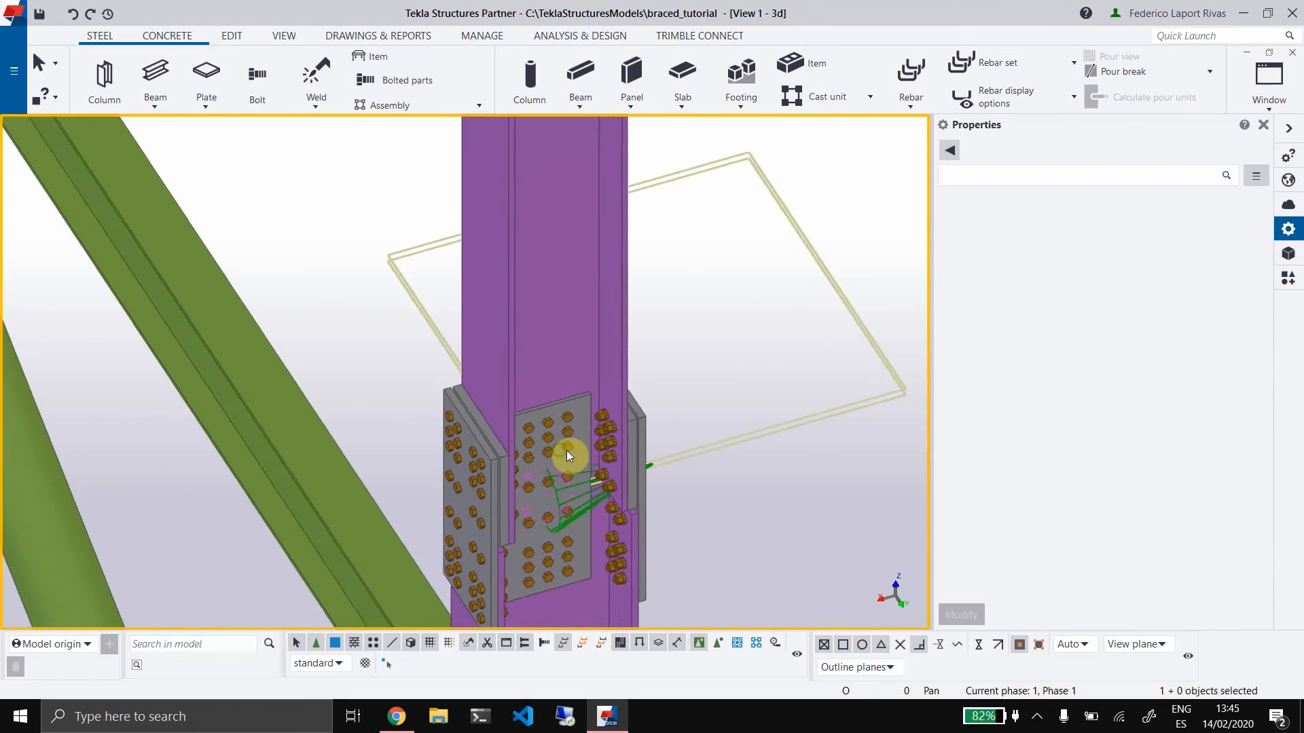
scroll(570, 451, up, 2)
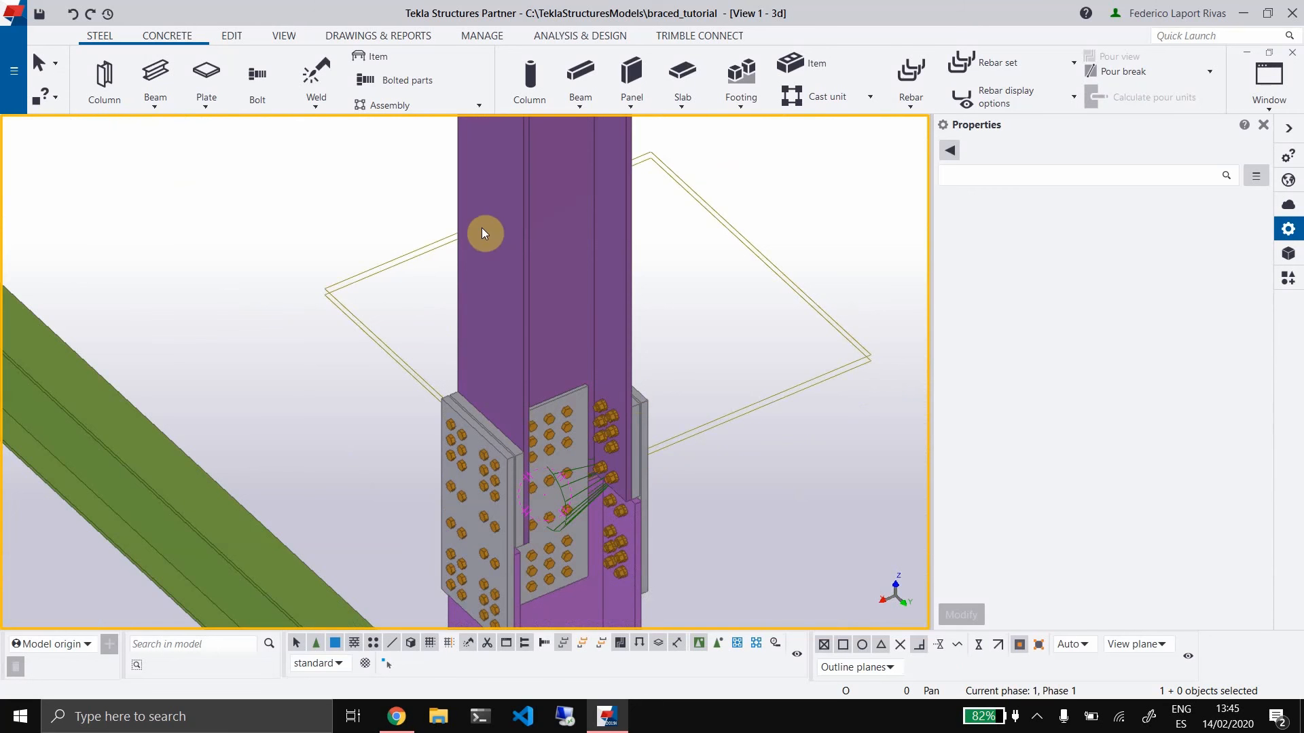
scroll(601, 222, down, 1)
ctrl+middle_drag(603, 228, 550, 380)
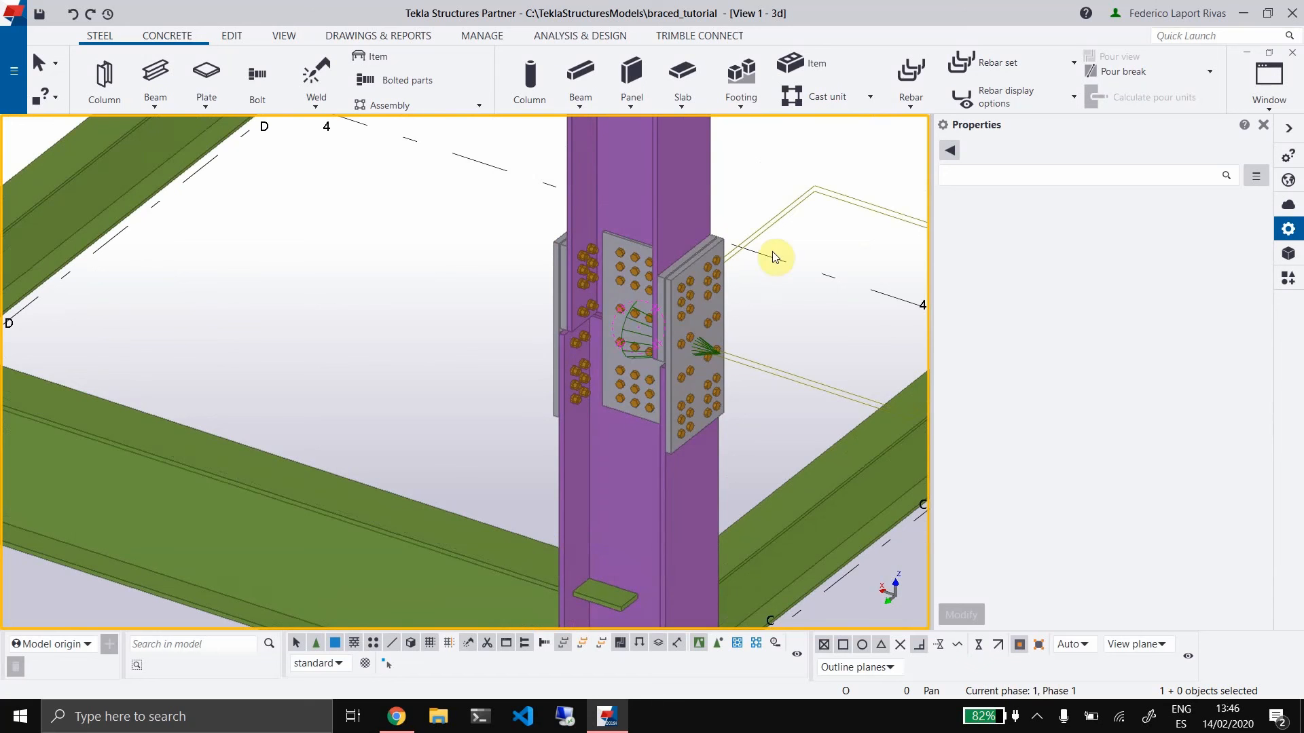
scroll(613, 343, down, 1)
scroll(608, 349, up, 3)
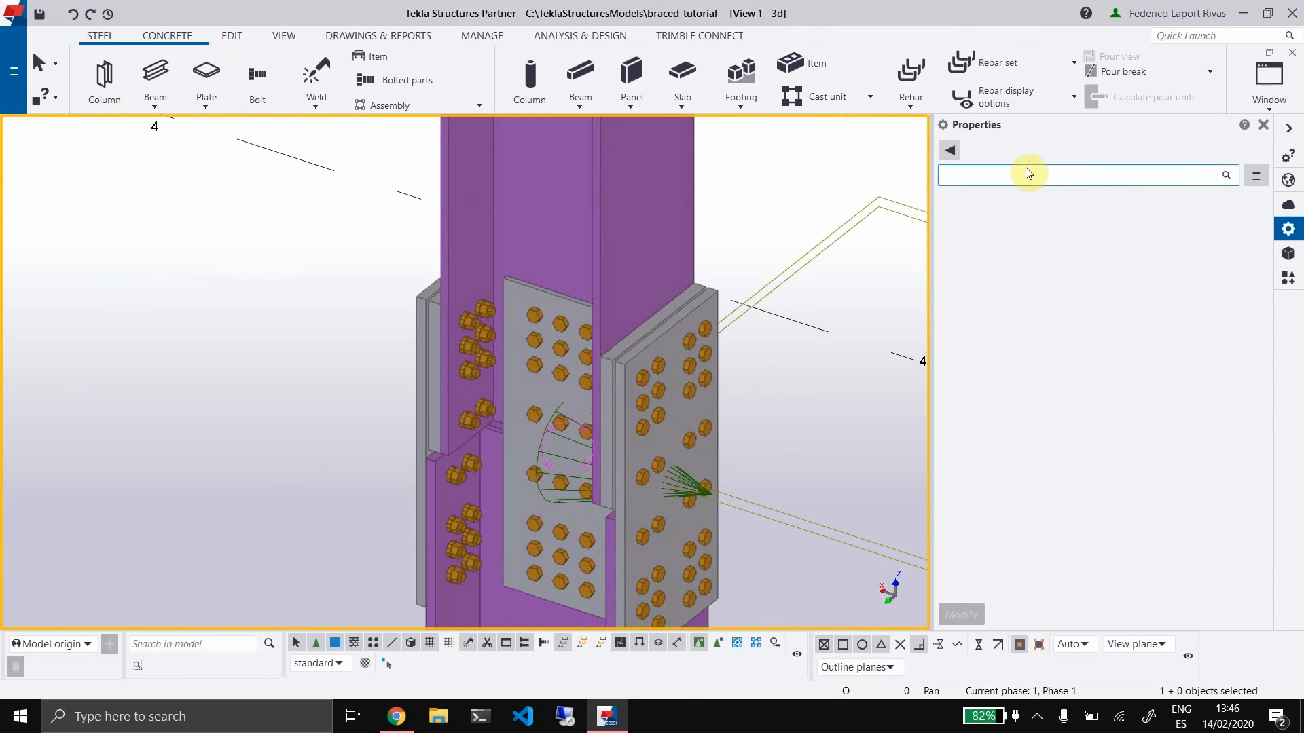
Close the object properties and inspect the spliced corner column within the whole frame
click(950, 150)
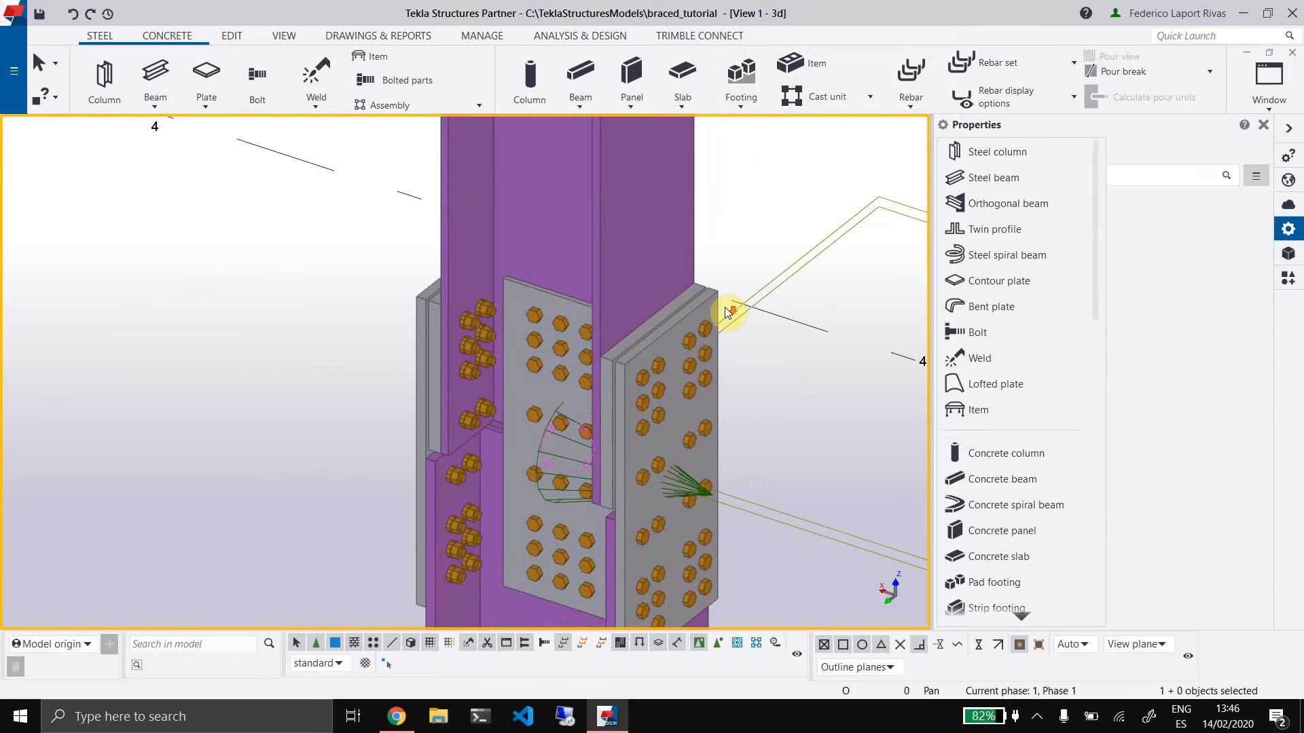
click(1262, 124)
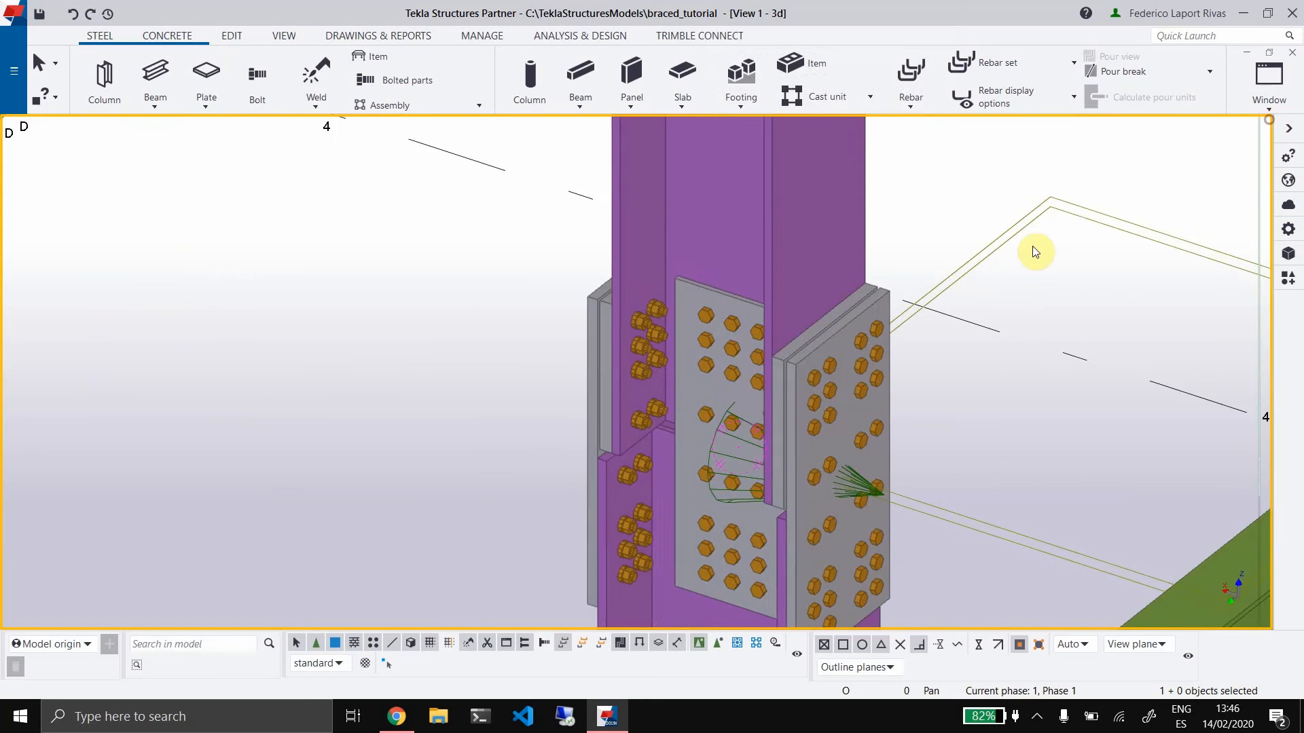
scroll(900, 330, down, 3)
scroll(900, 331, down, 1)
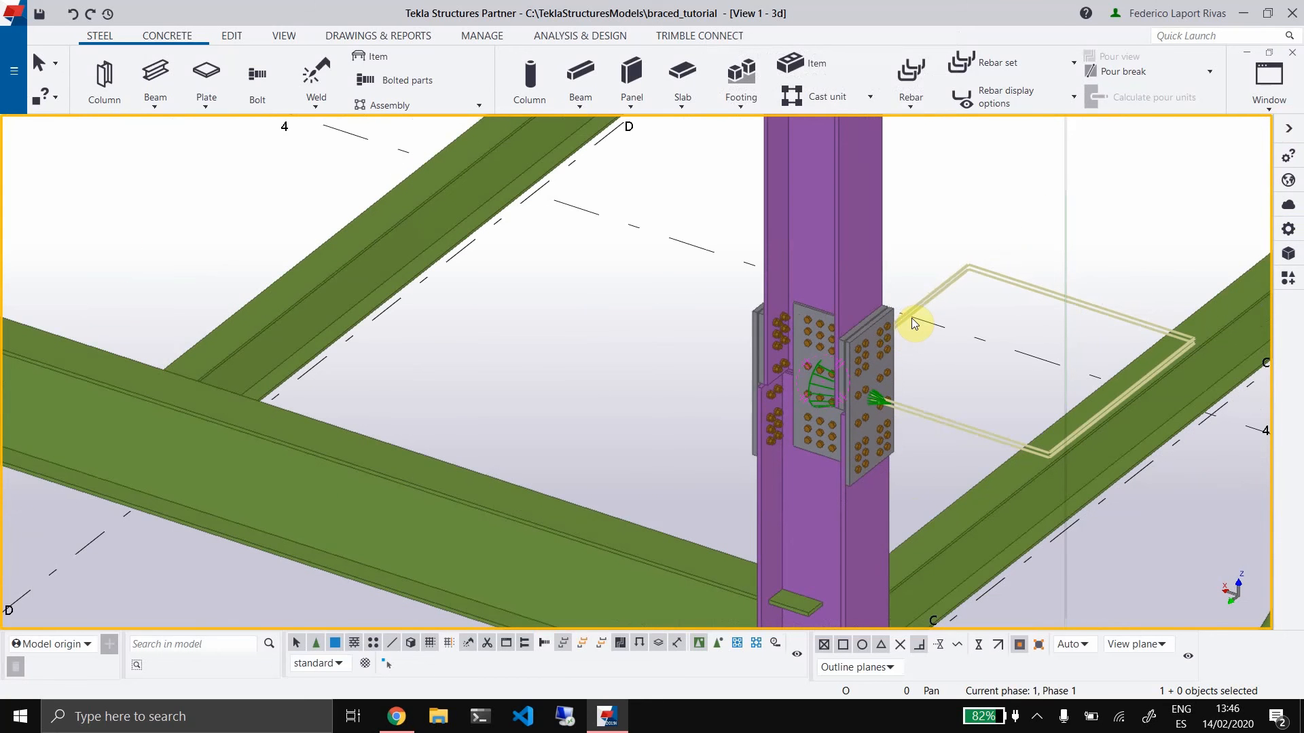
scroll(759, 332, down, 10)
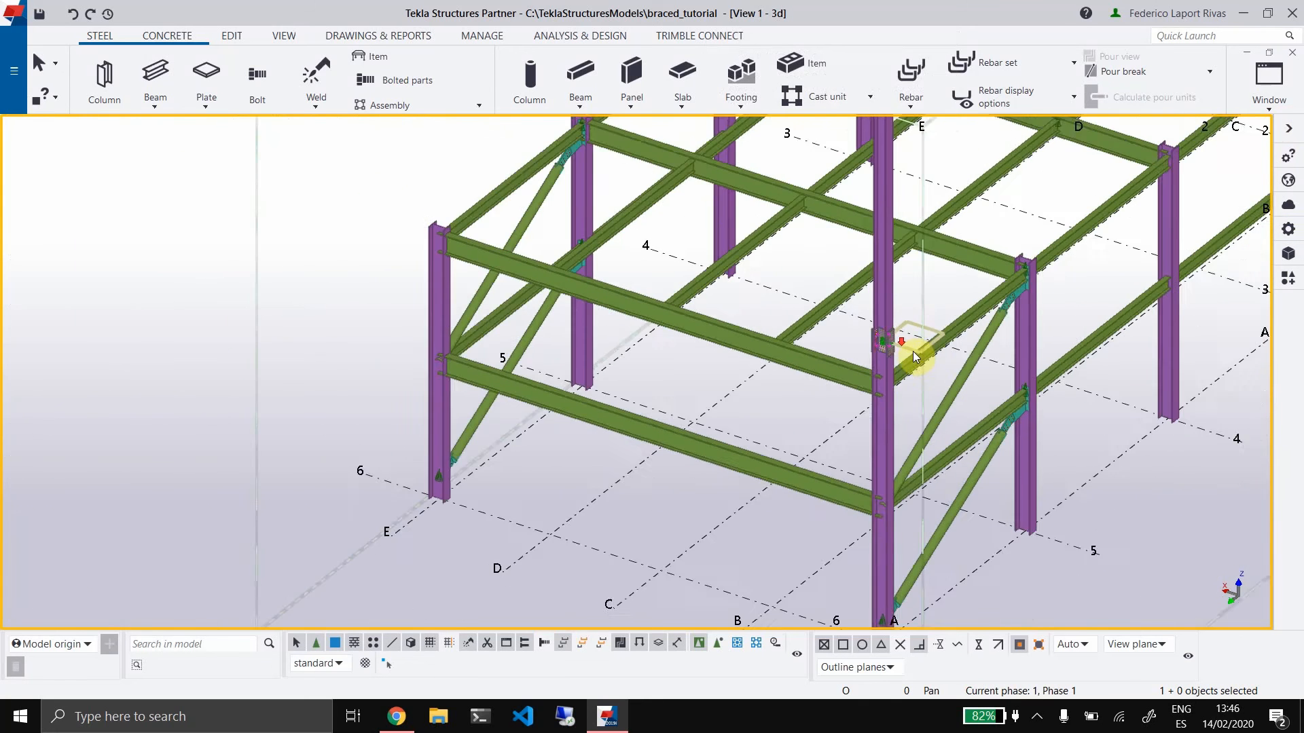
ctrl+middle_drag(1005, 372, 865, 483)
scroll(838, 437, up, 8)
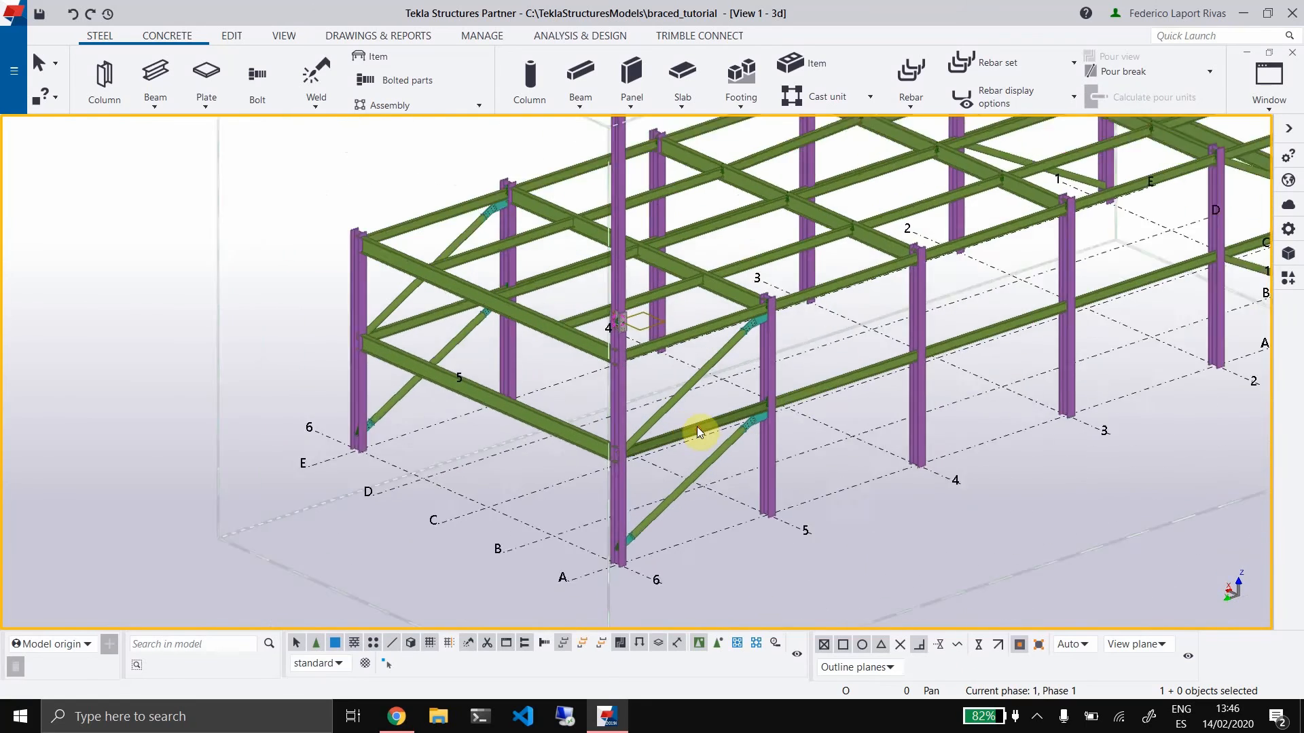
scroll(747, 407, up, 5)
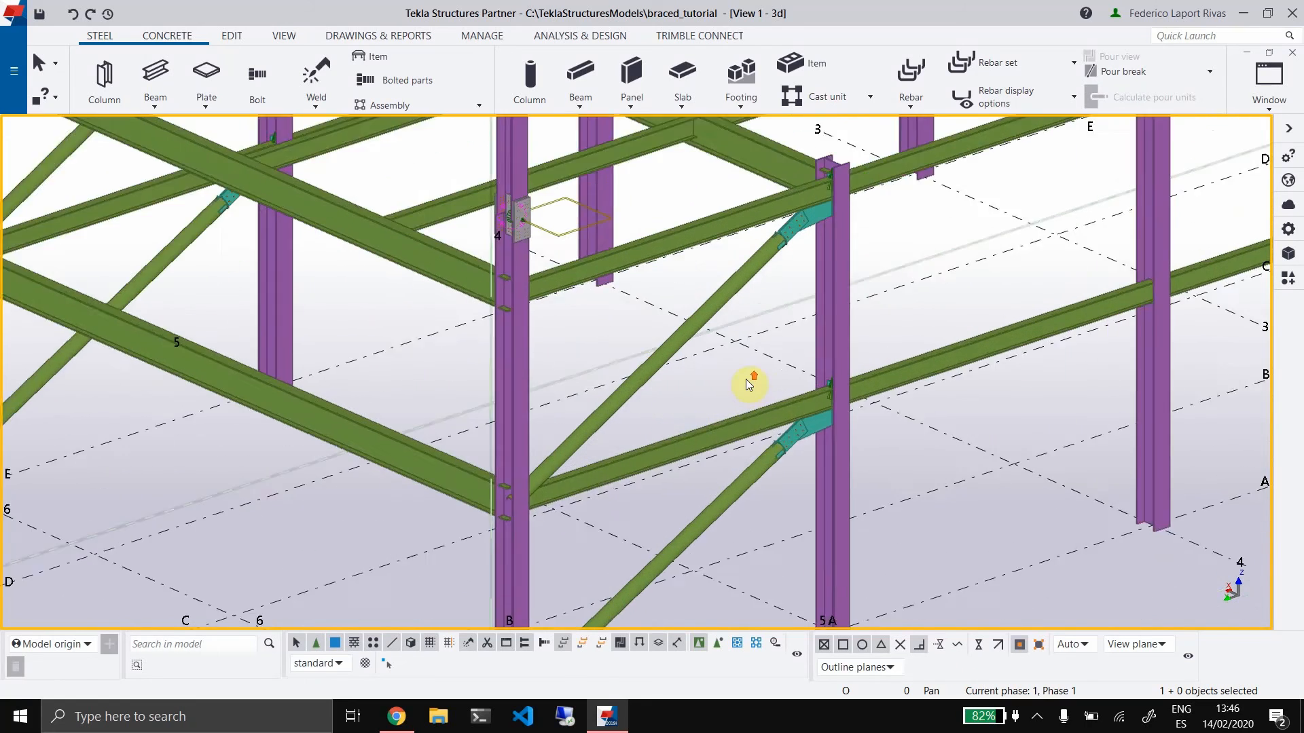
scroll(755, 426, down, 6)
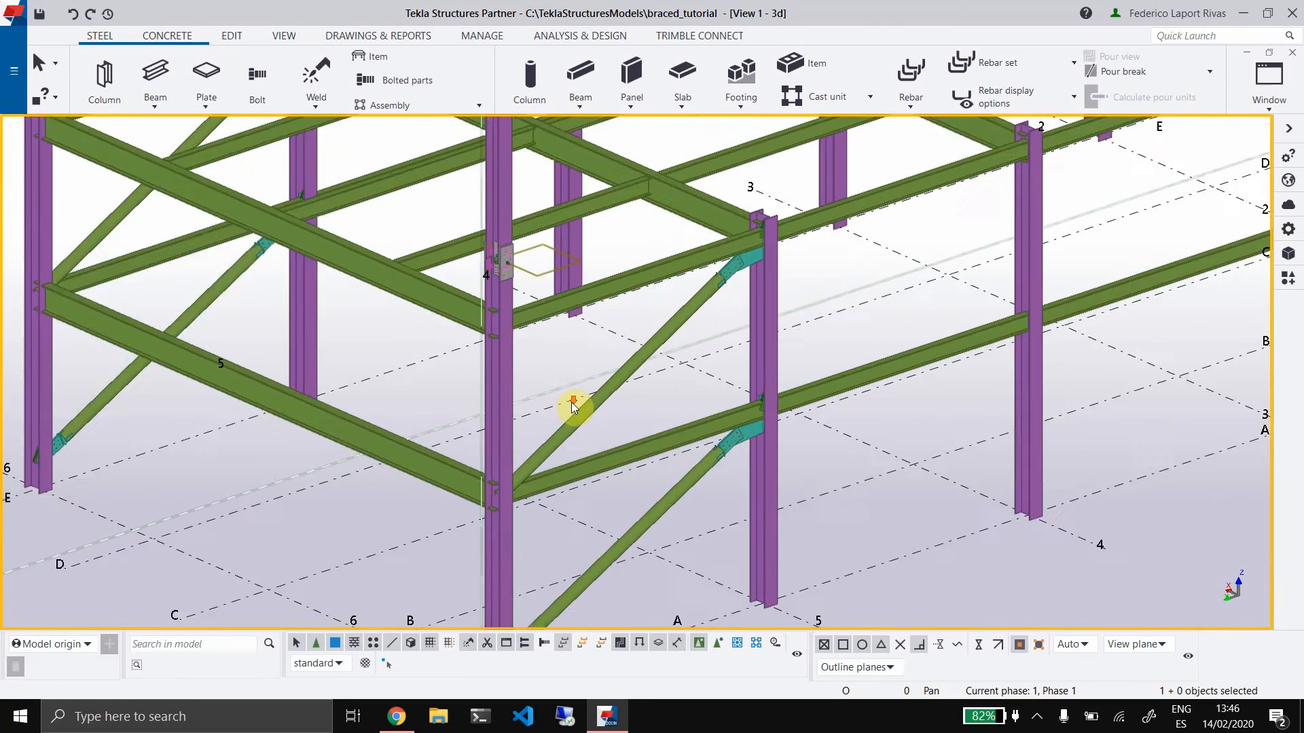
scroll(641, 401, down, 4)
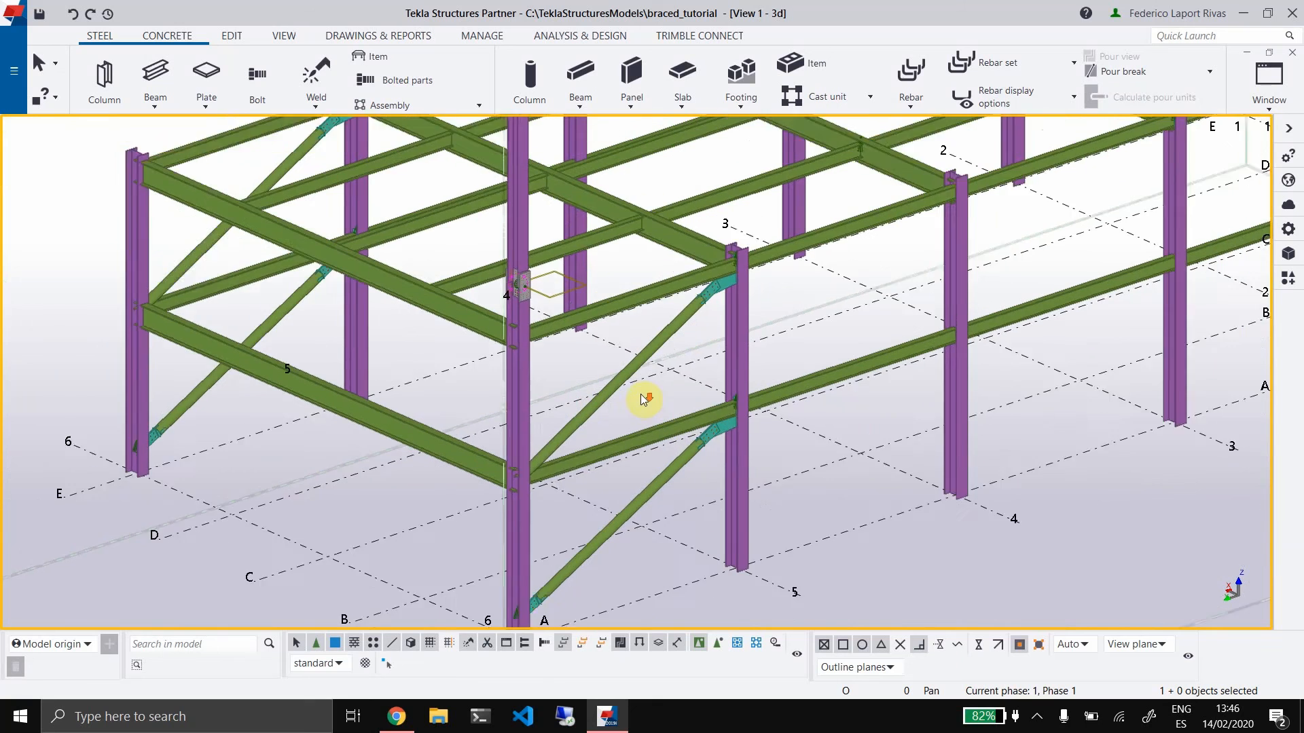
Change the profile of the upper perimeter beam framing into the column web from IPE300 to IPE500
middle_drag(379, 297, 361, 383)
scroll(844, 329, down, 1)
middle_drag(844, 329, 629, 454)
scroll(815, 328, up, 5)
middle_drag(813, 322, 806, 366)
scroll(800, 388, up, 5)
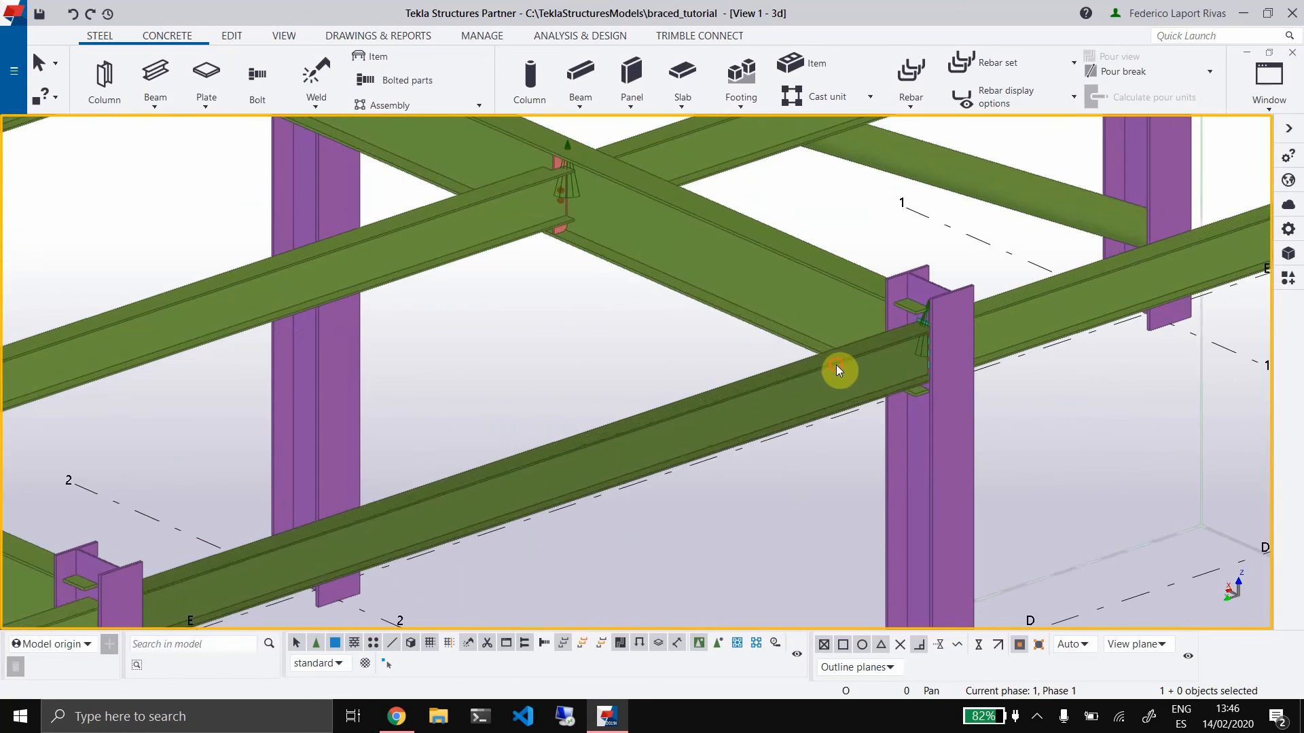
click(837, 364)
scroll(909, 373, up, 4)
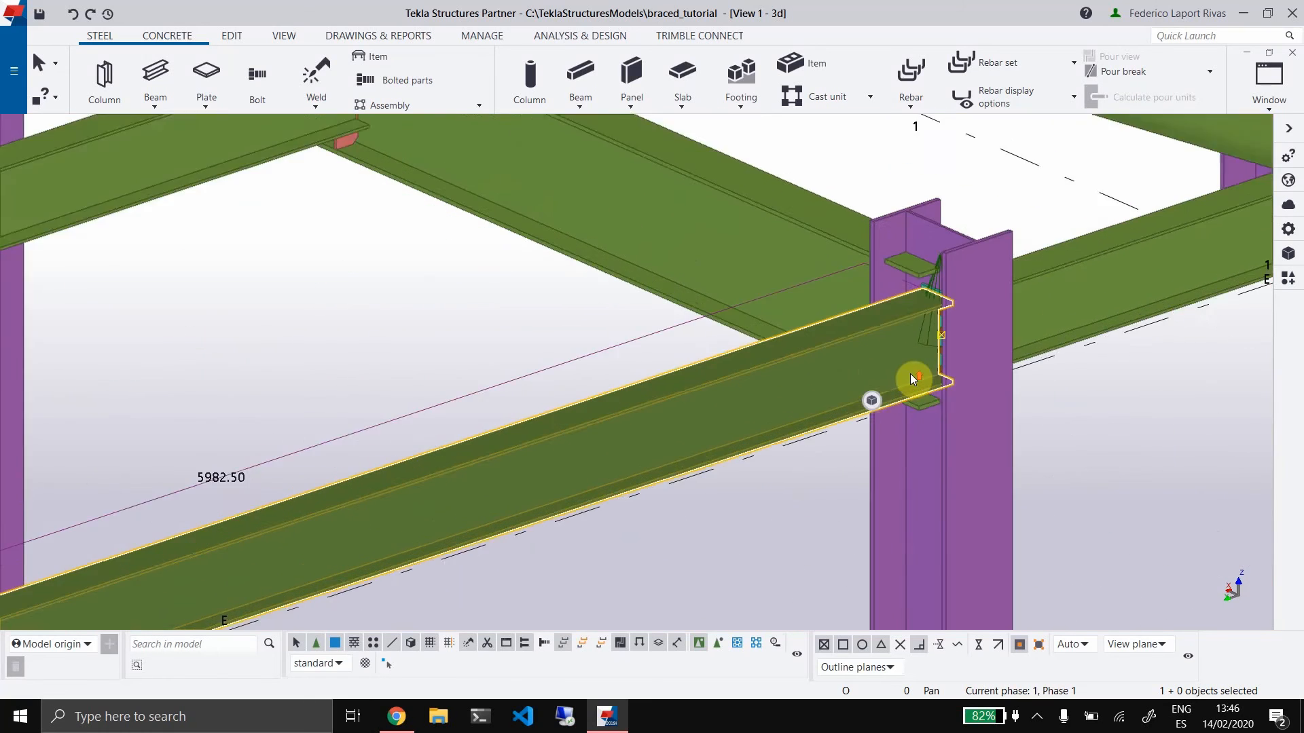
ctrl+middle_drag(879, 407, 687, 398)
scroll(627, 388, down, 7)
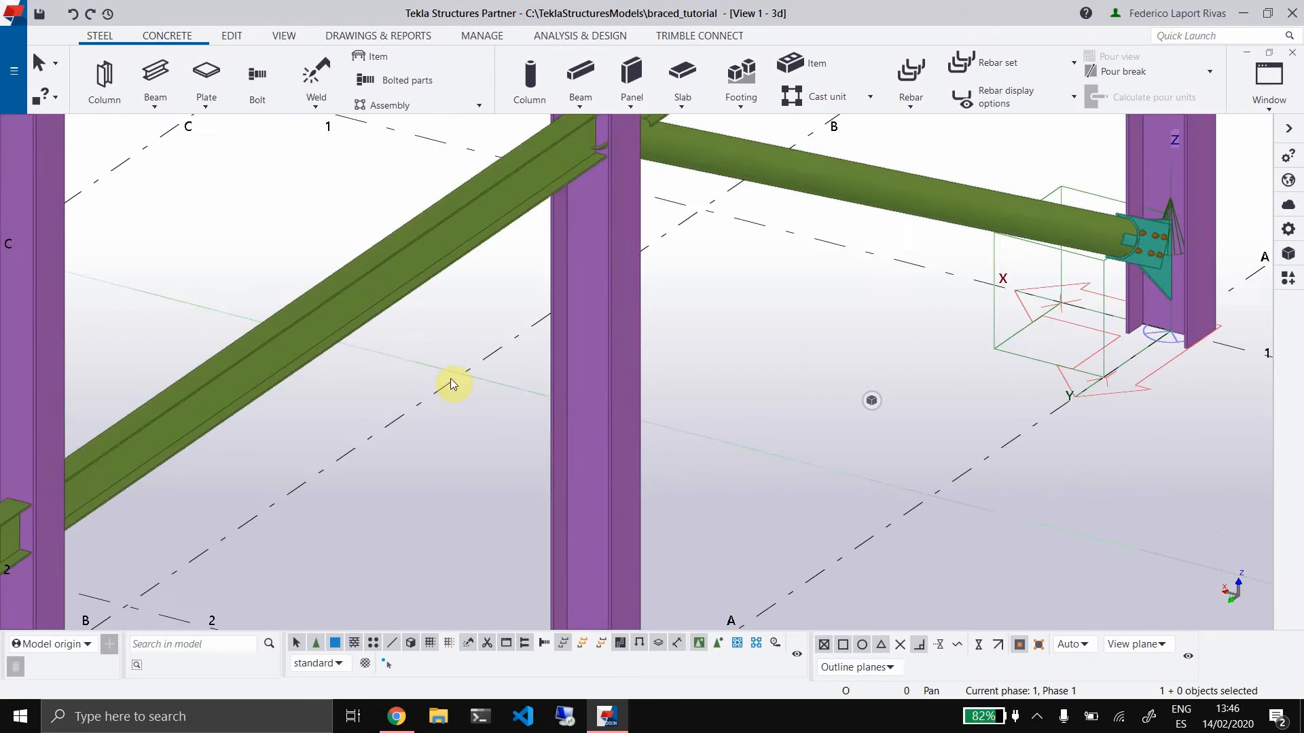
middle_drag(440, 396, 748, 576)
scroll(417, 309, up, 1)
middle_drag(485, 341, 605, 393)
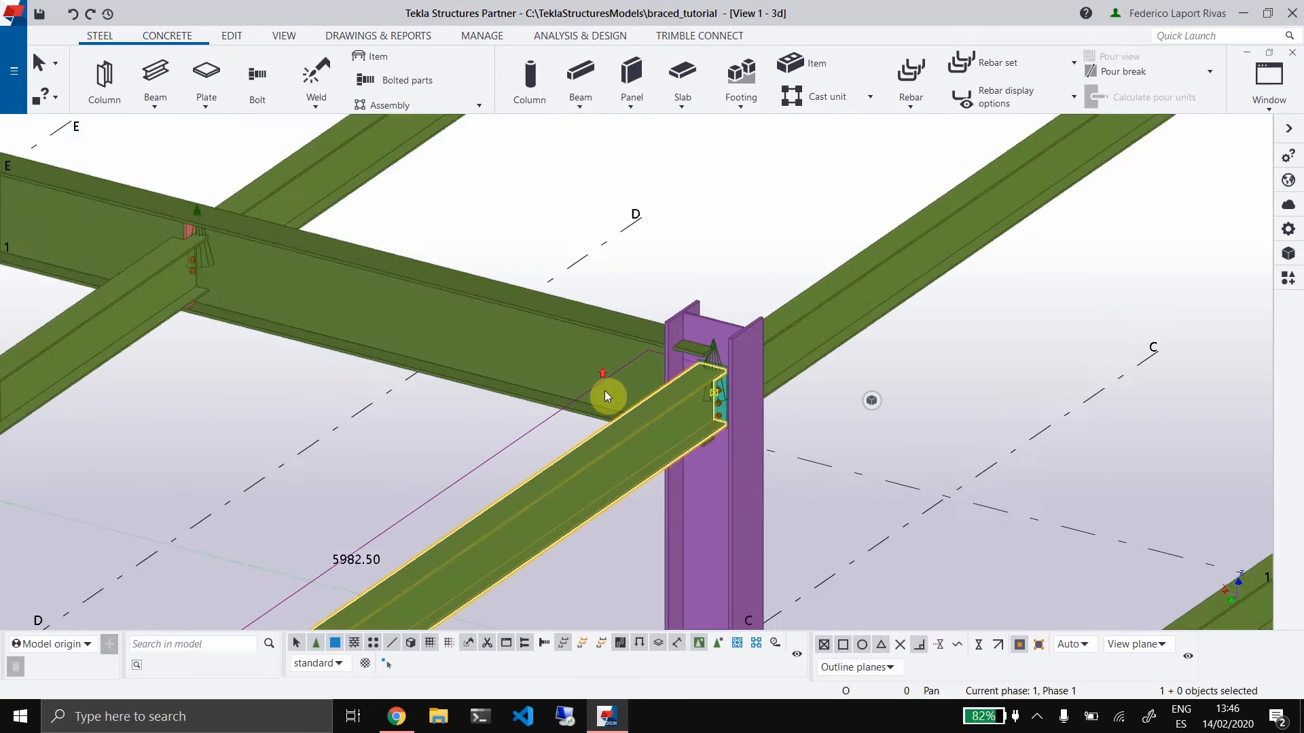
scroll(638, 432, up, 1)
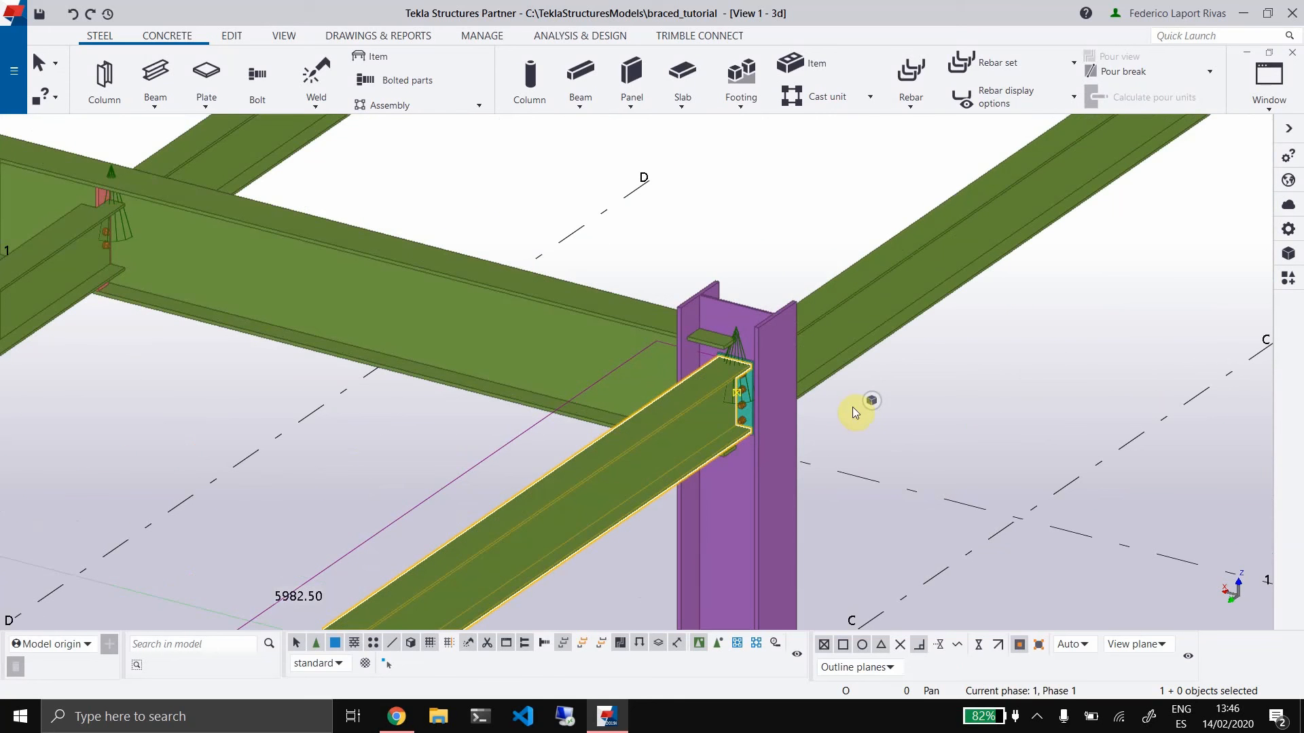
mouse_move(871, 403)
click(981, 406)
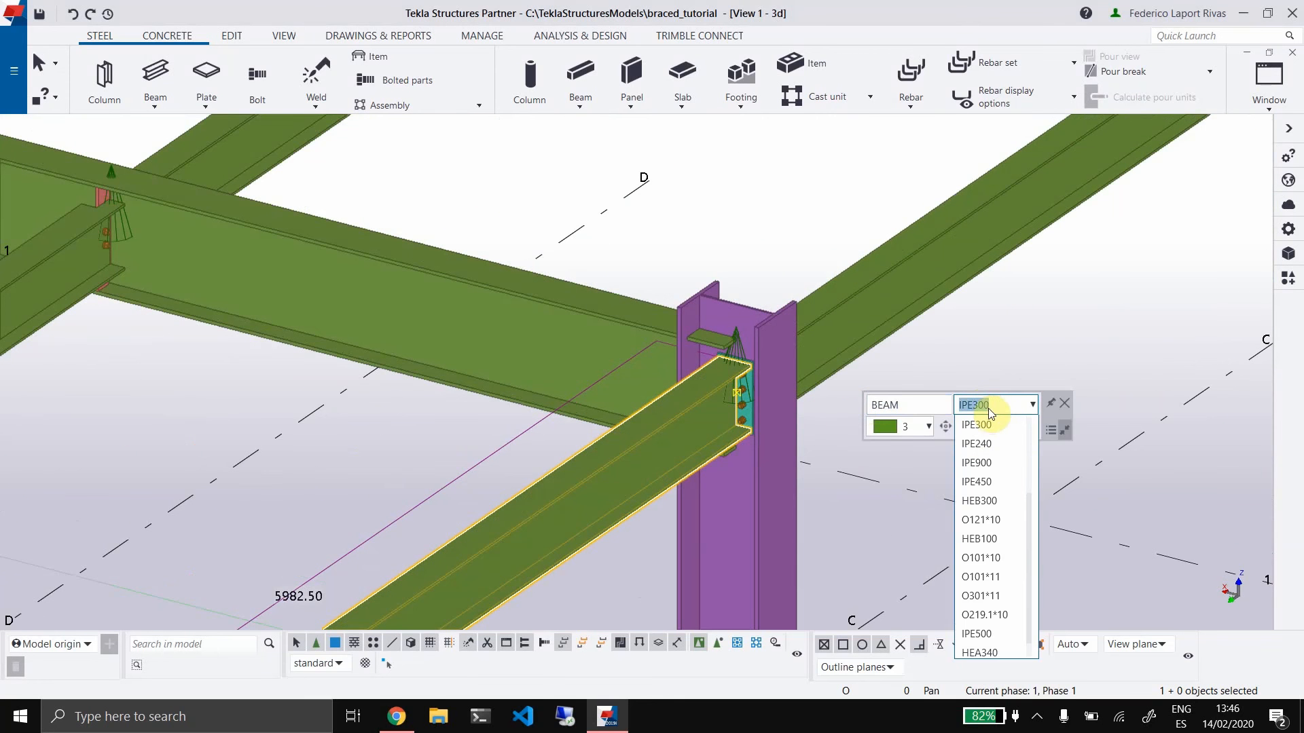
scroll(1003, 486, down, 1)
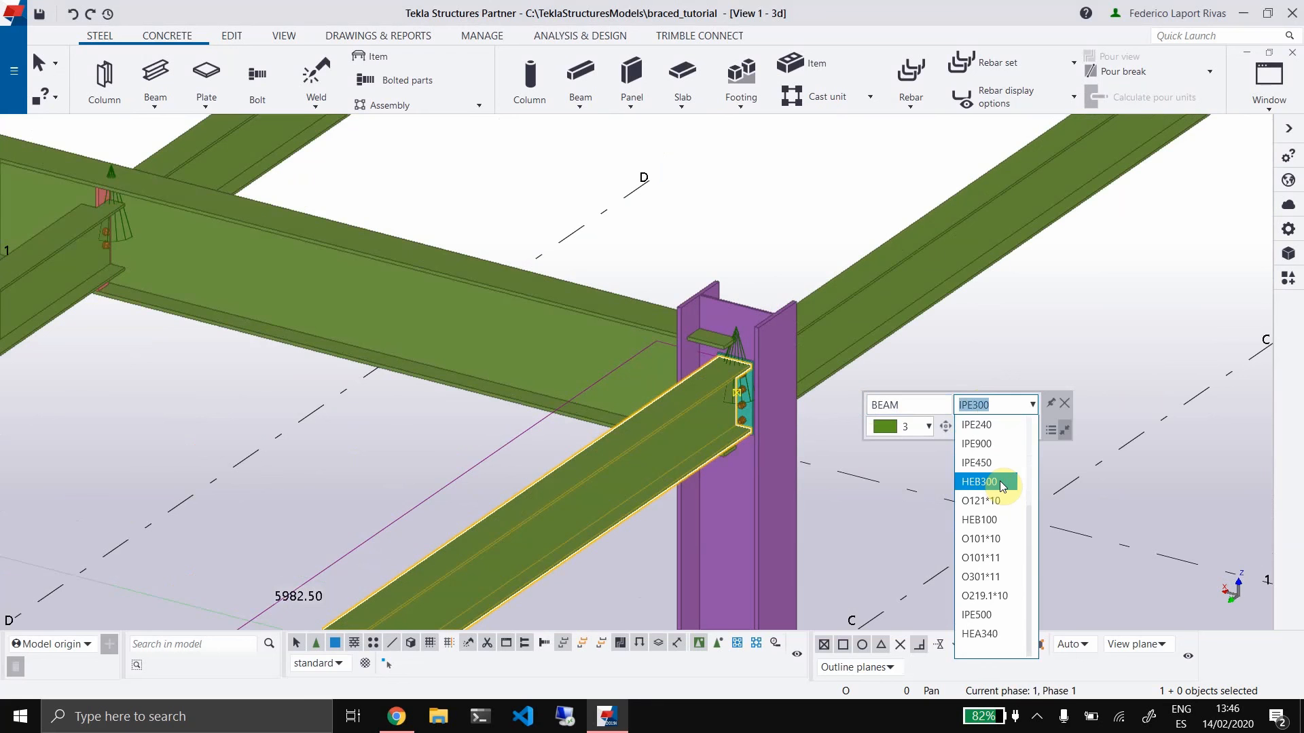
click(998, 609)
Check the S001 endplate connection at the modified beam's column joint for obsolete and missing cases, and close its dialogs
scroll(715, 350, up, 4)
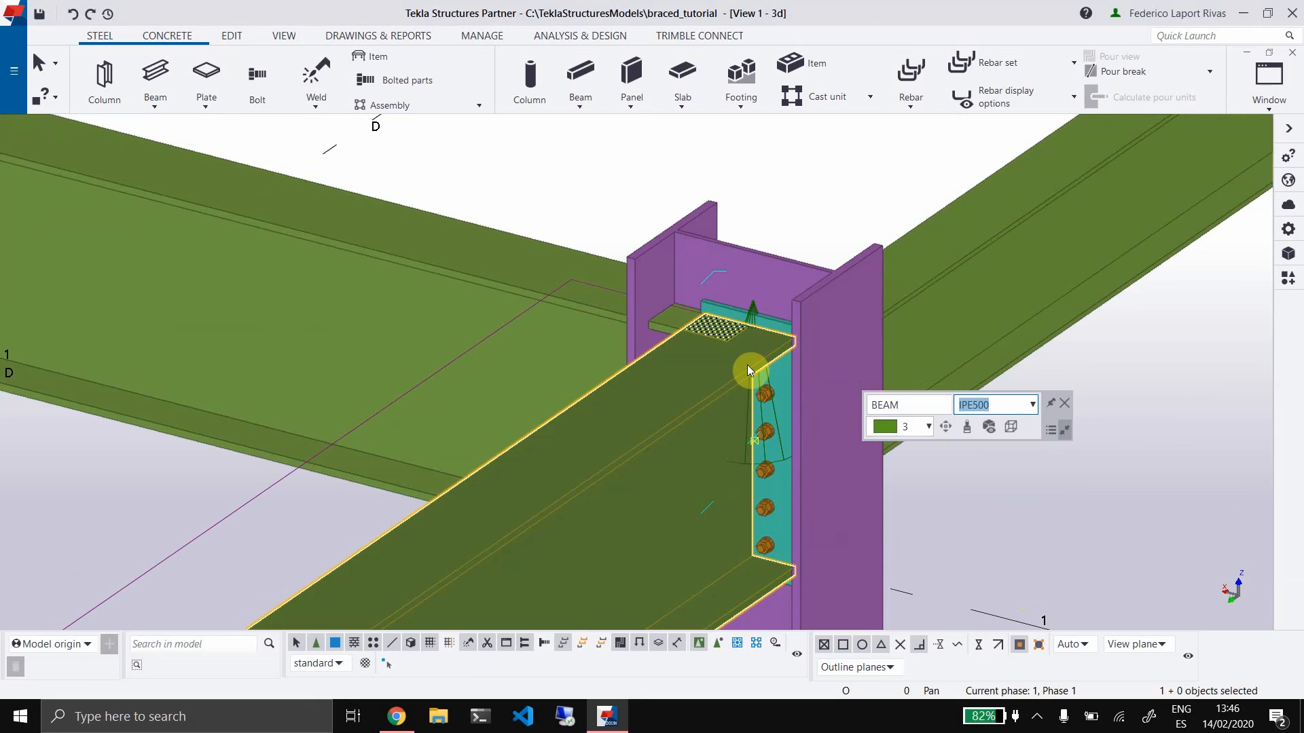
scroll(747, 367, down, 4)
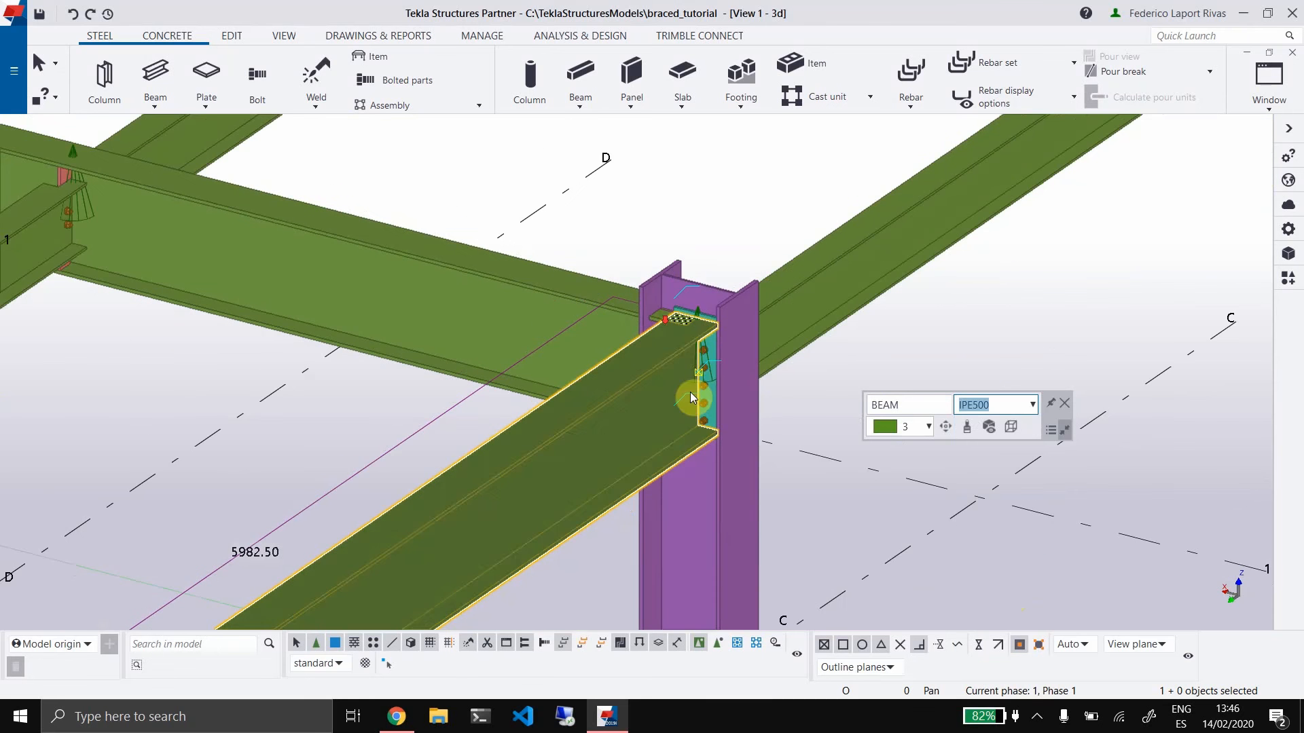
scroll(664, 341, down, 5)
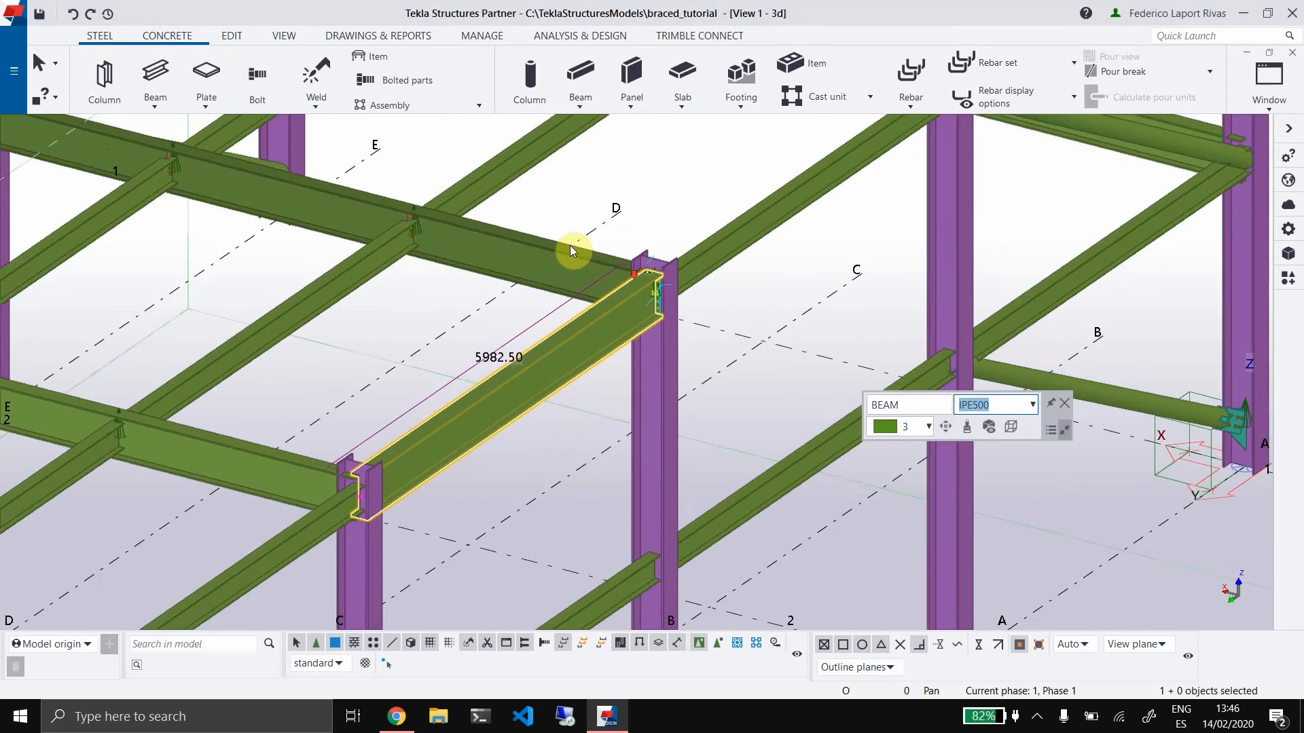
scroll(802, 340, up, 8)
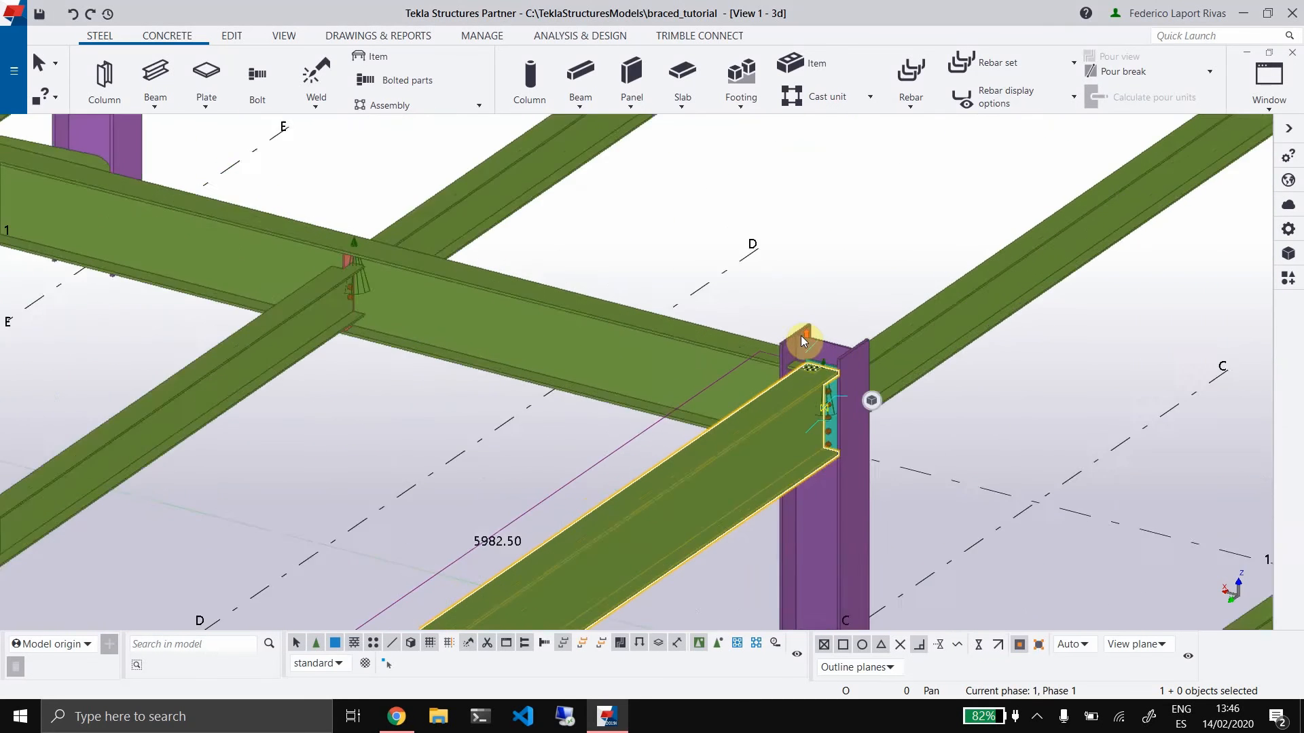
scroll(803, 340, up, 2)
double_click(828, 370)
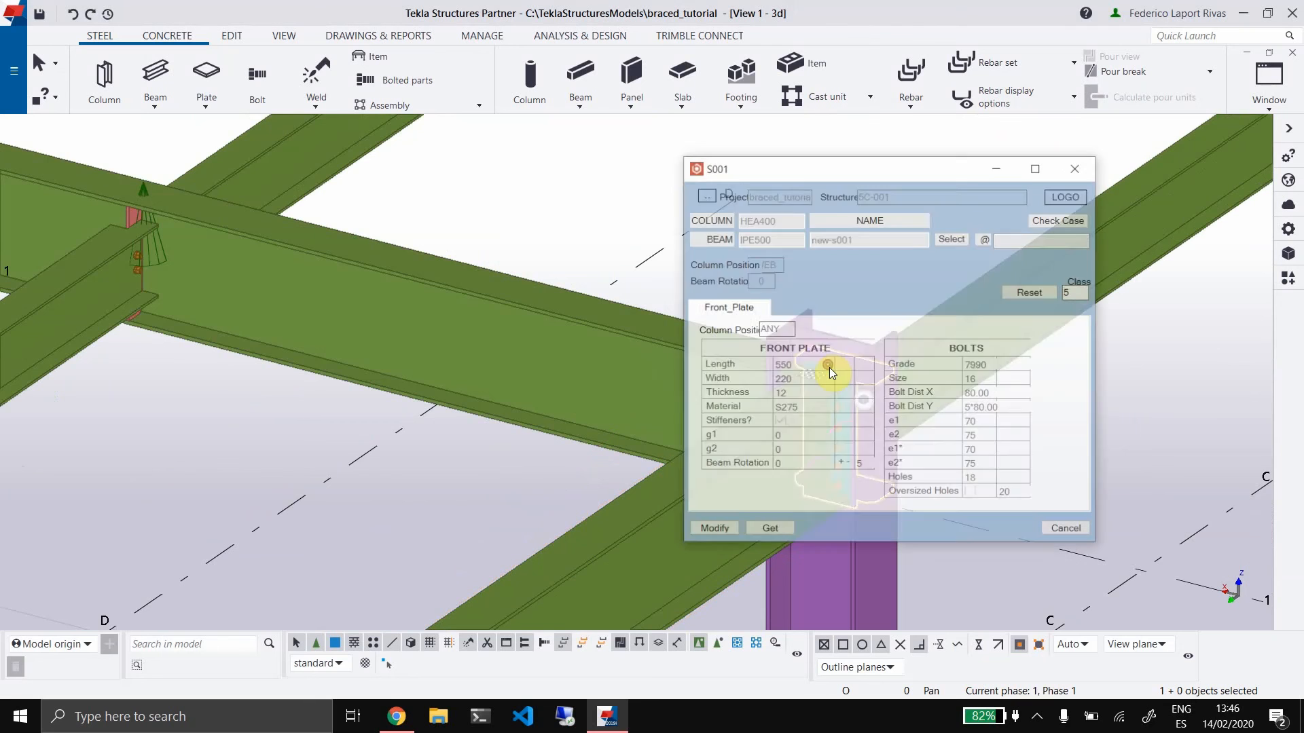
click(1085, 219)
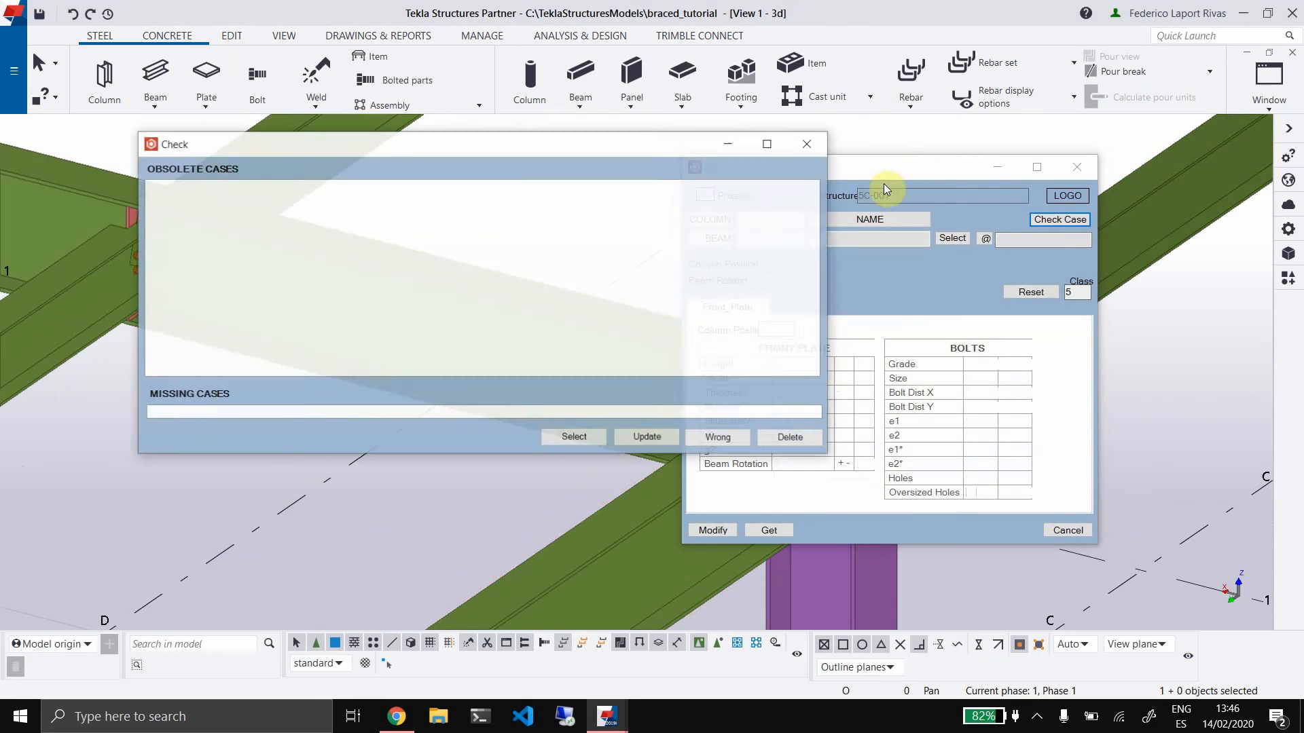
drag(361, 145, 530, 171)
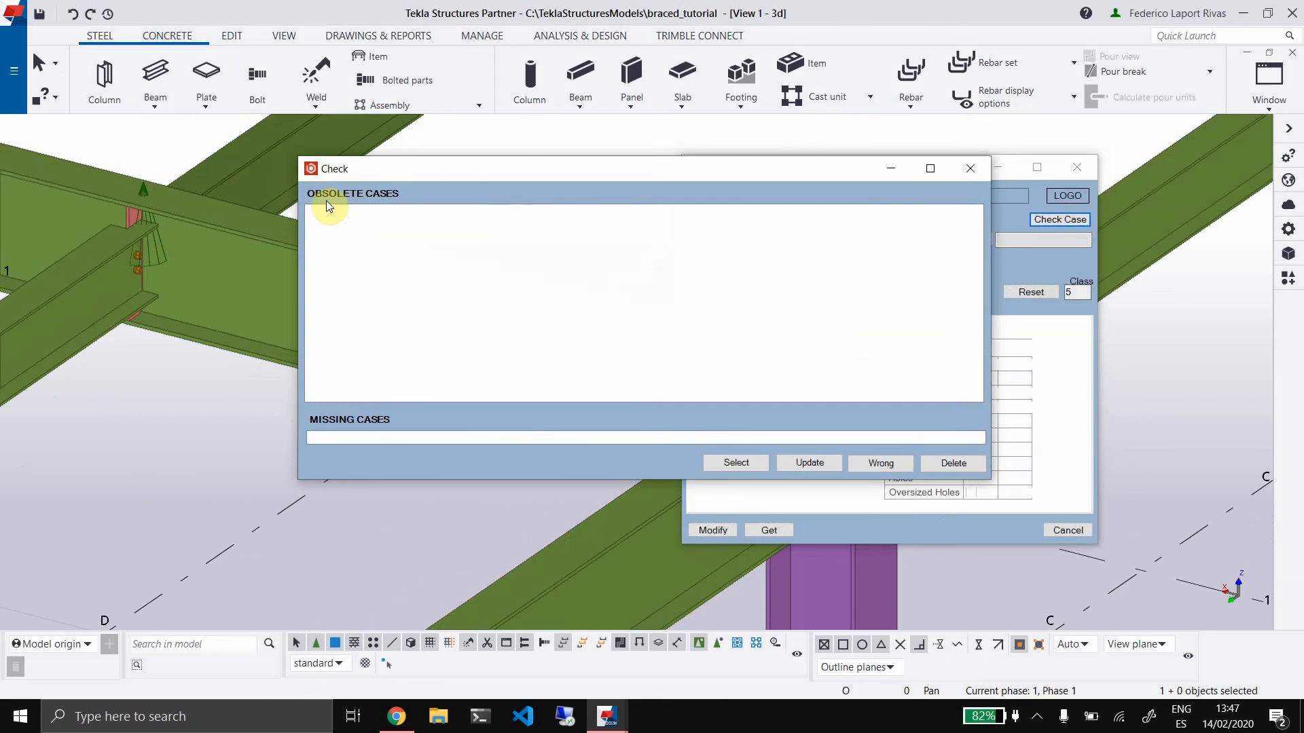
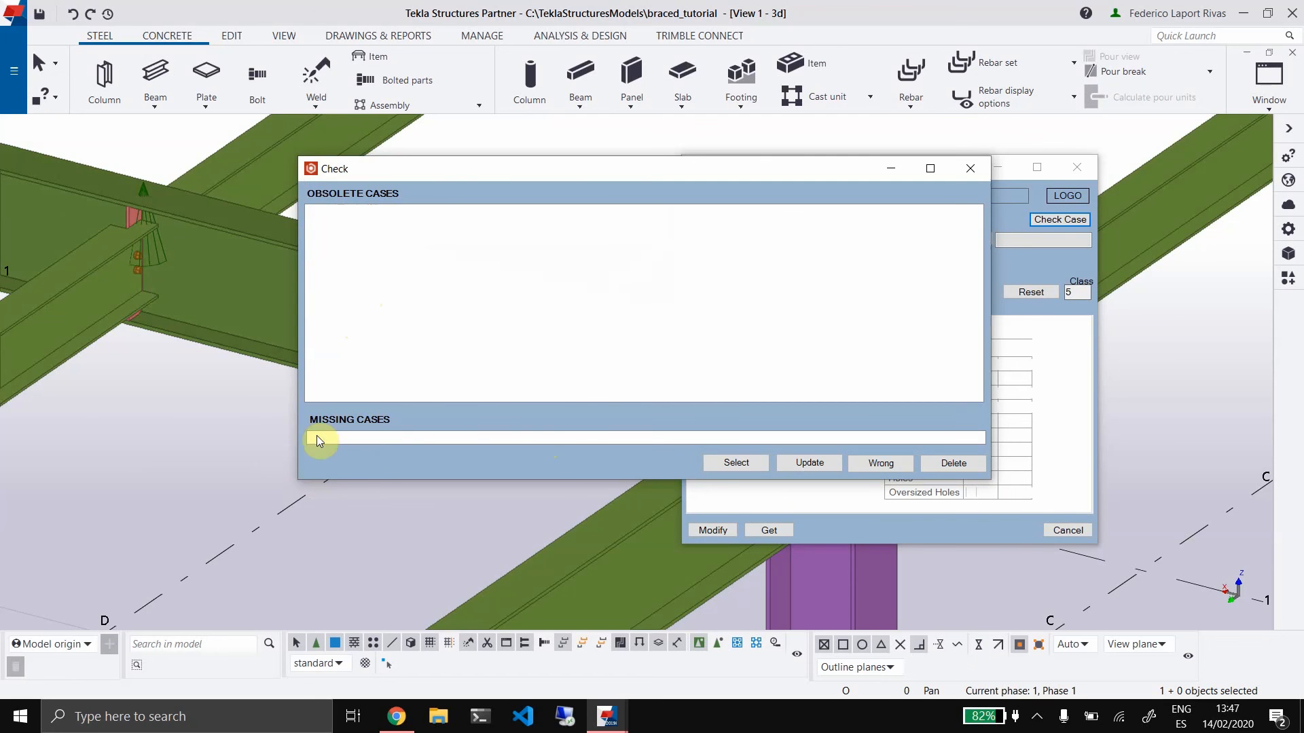
click(969, 169)
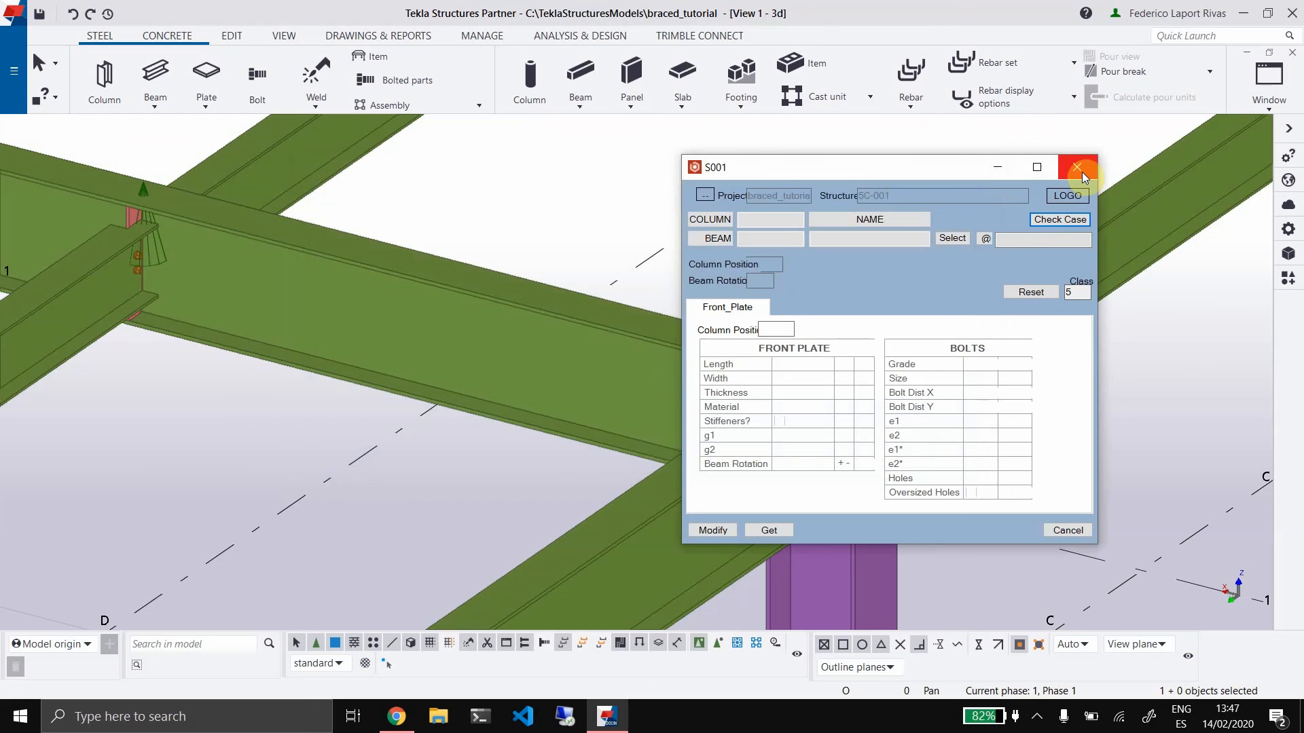
click(1078, 168)
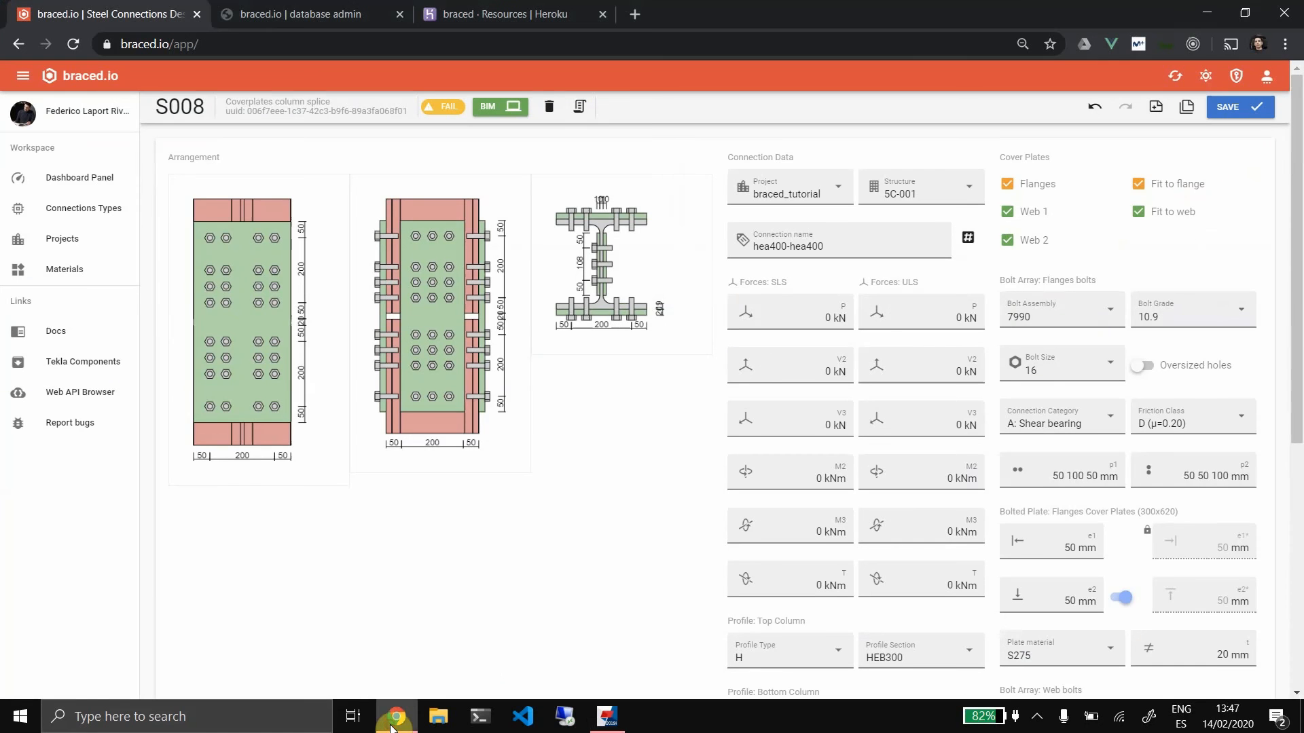
Switch to braced.io in Chrome and delete the new-s001 connection from structure 5C-001 of the braced_tutorial project
click(397, 717)
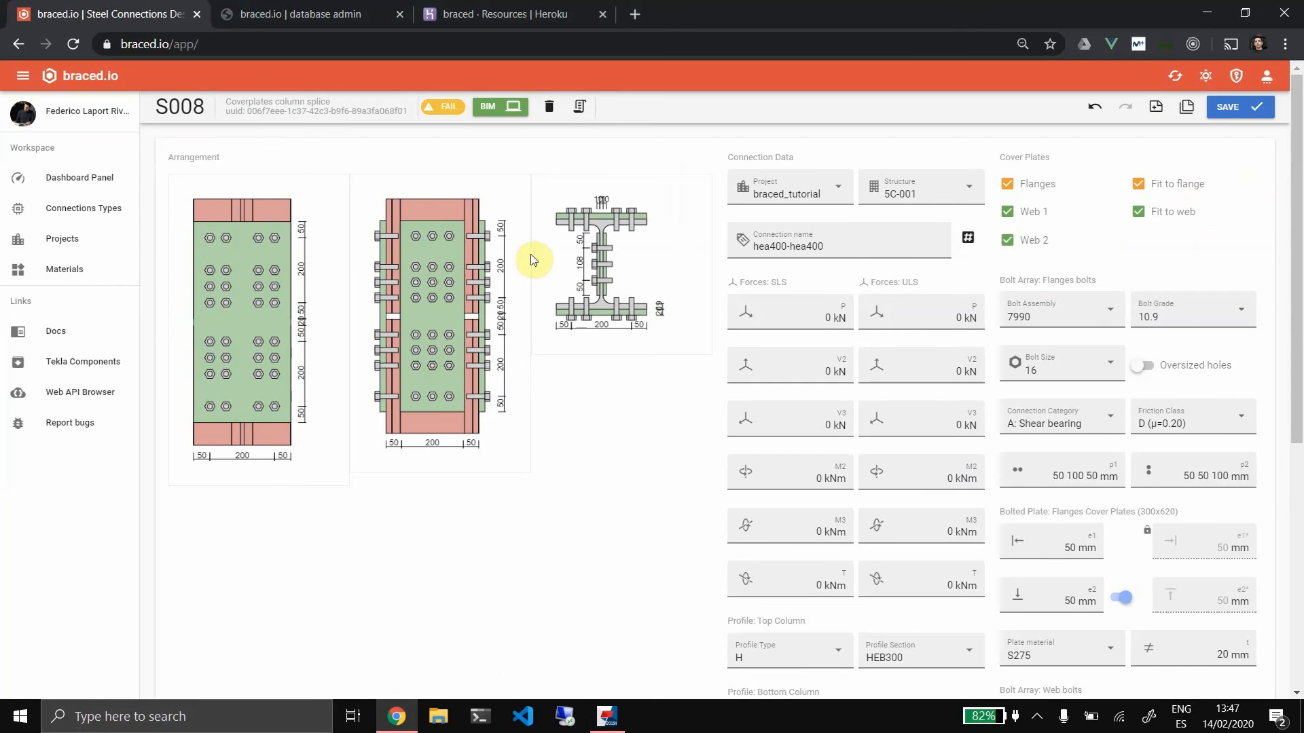
click(85, 207)
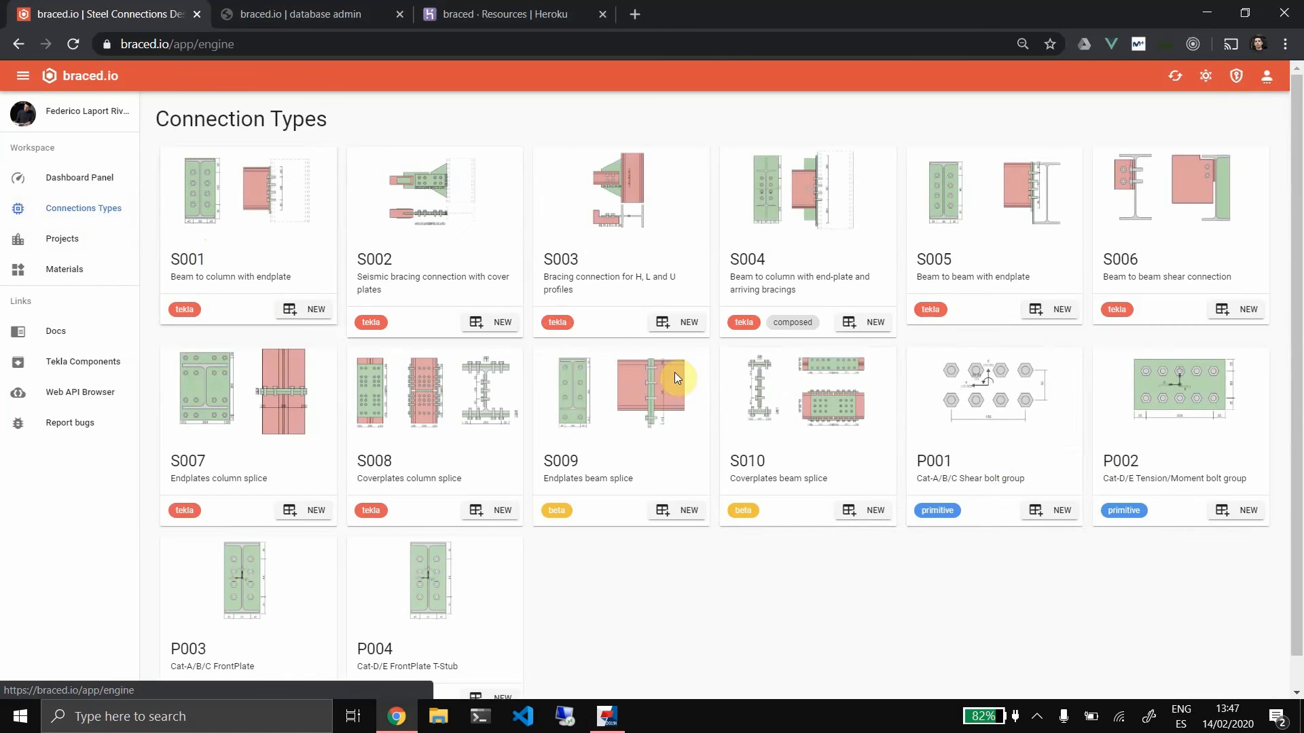
click(82, 245)
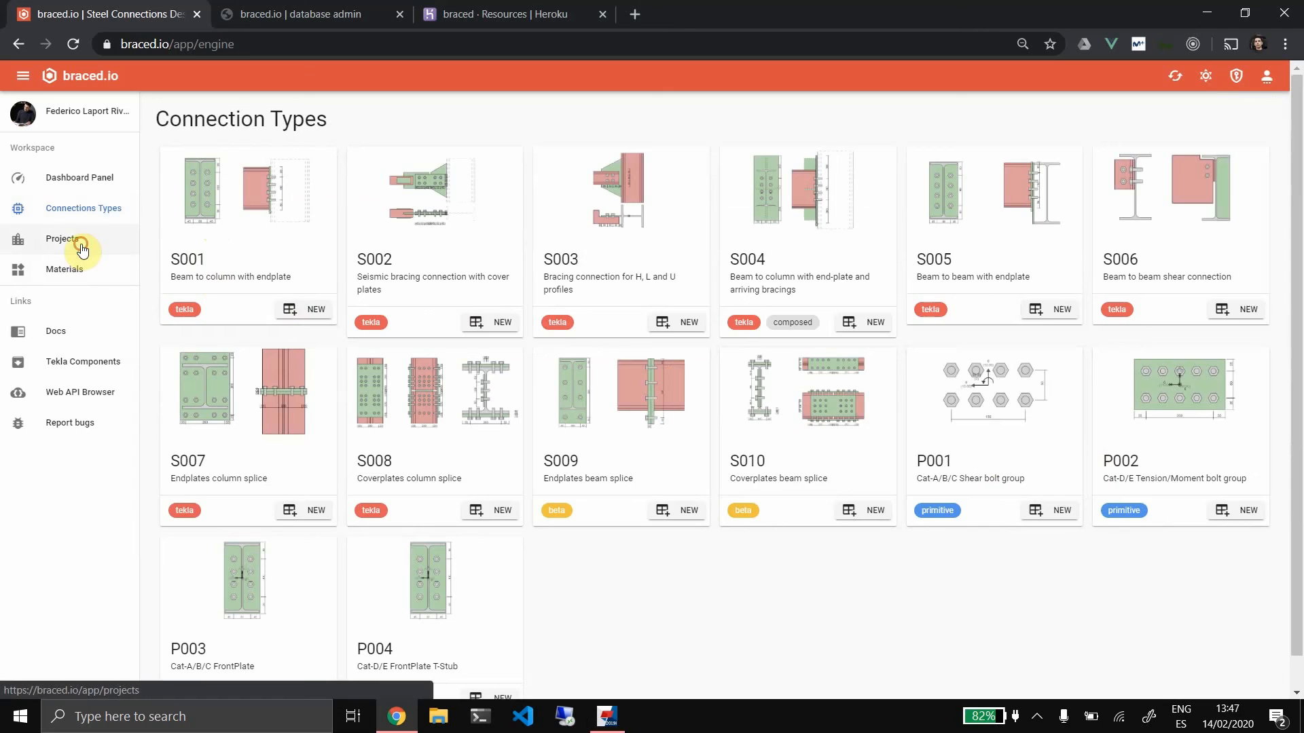
click(495, 387)
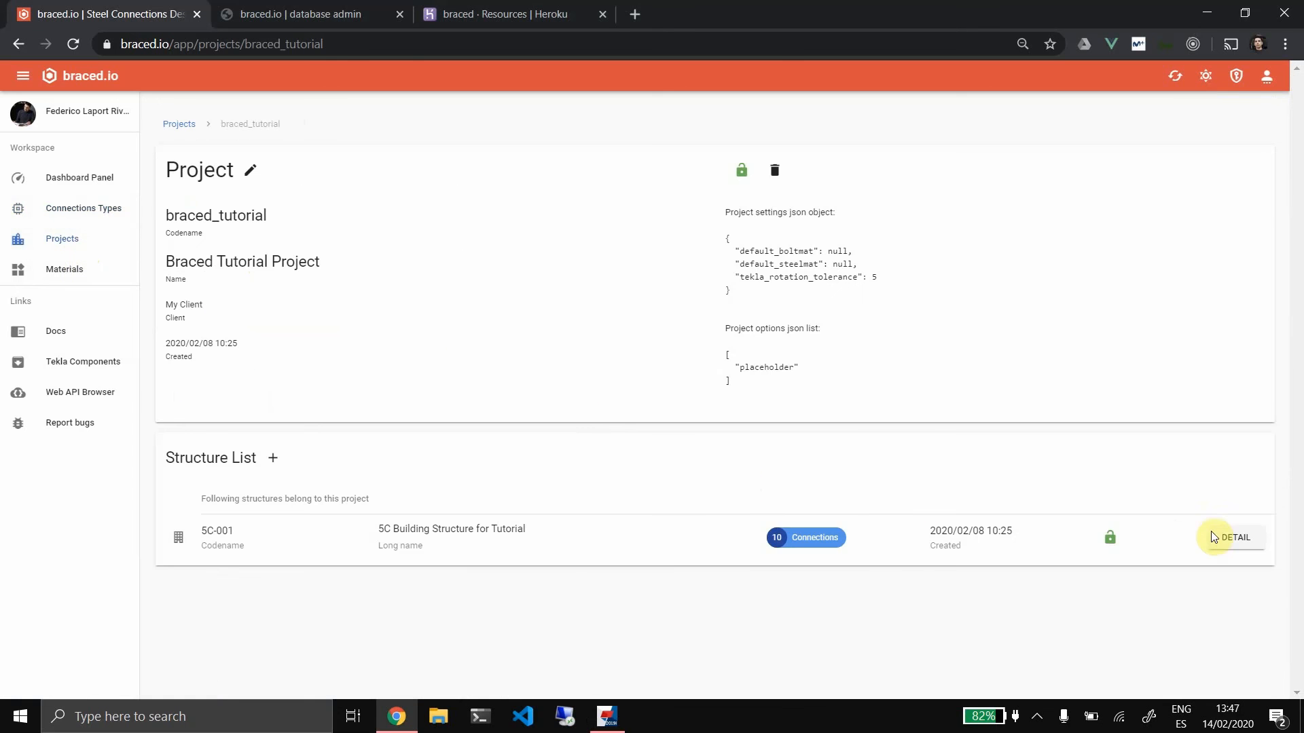
click(1212, 537)
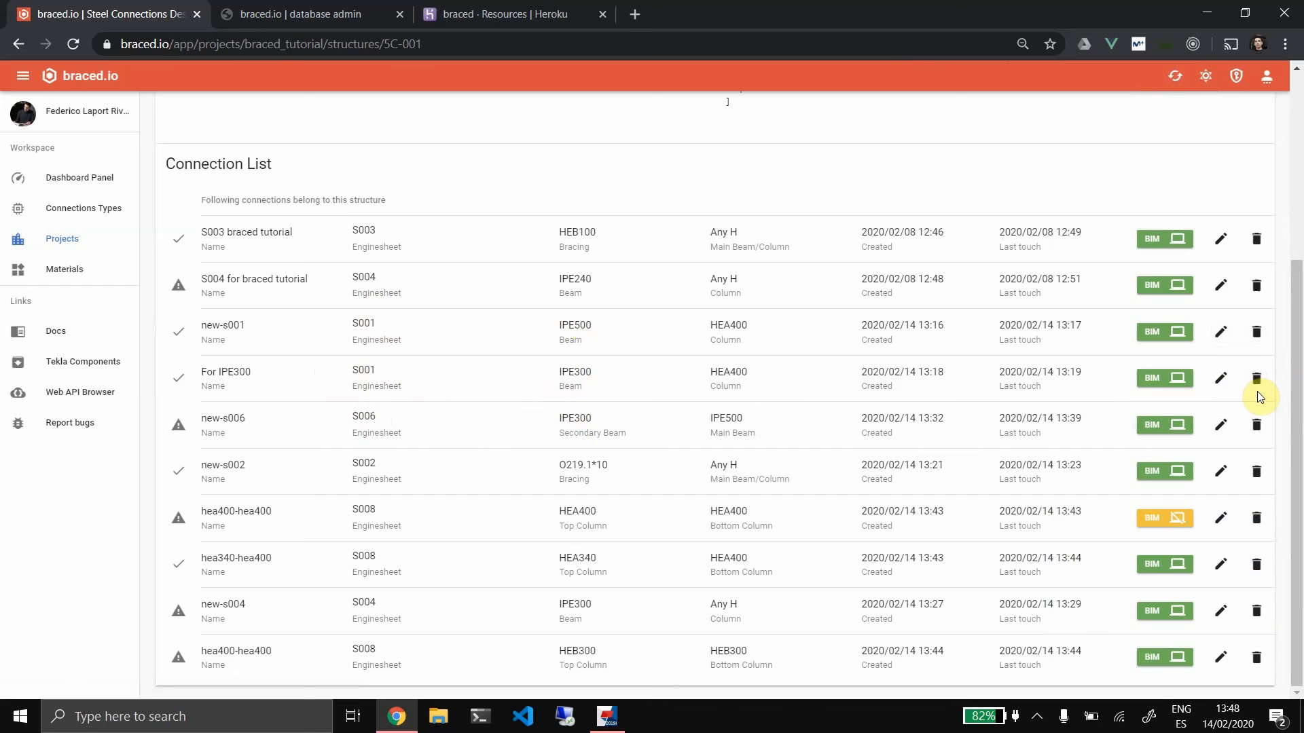
click(1258, 332)
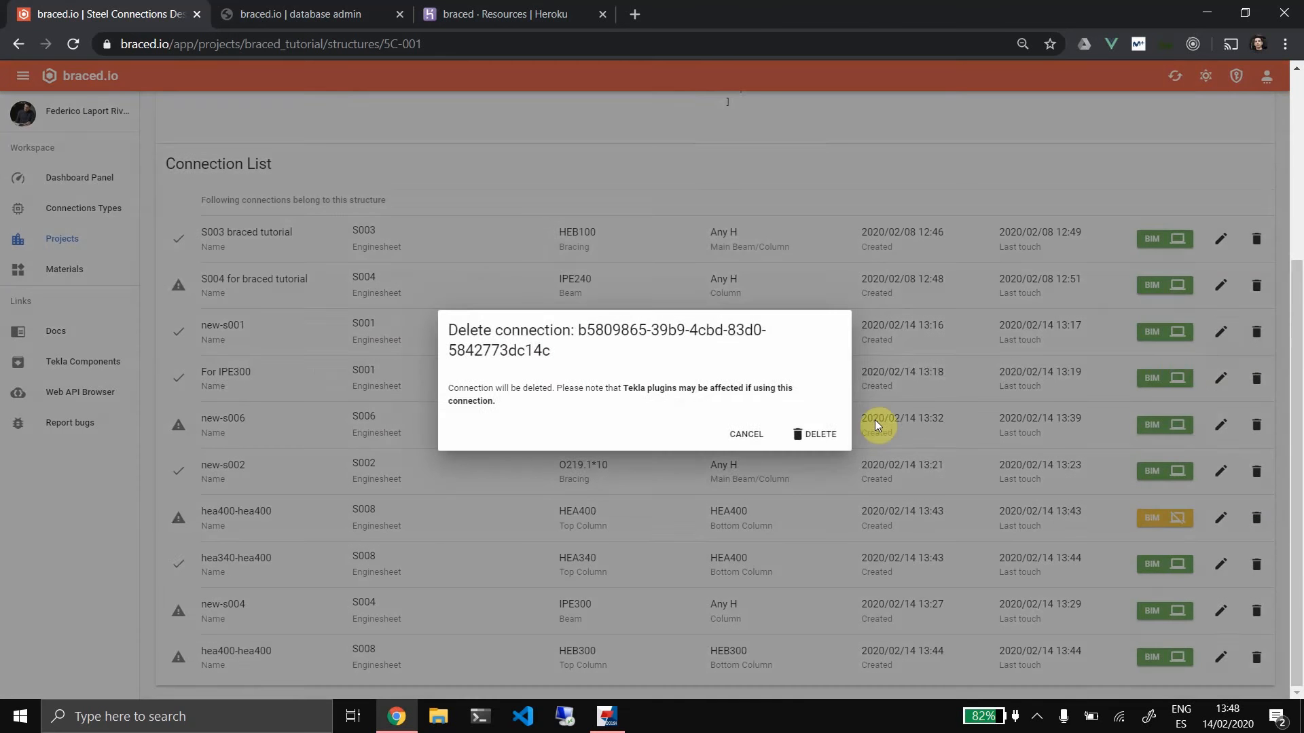
click(816, 435)
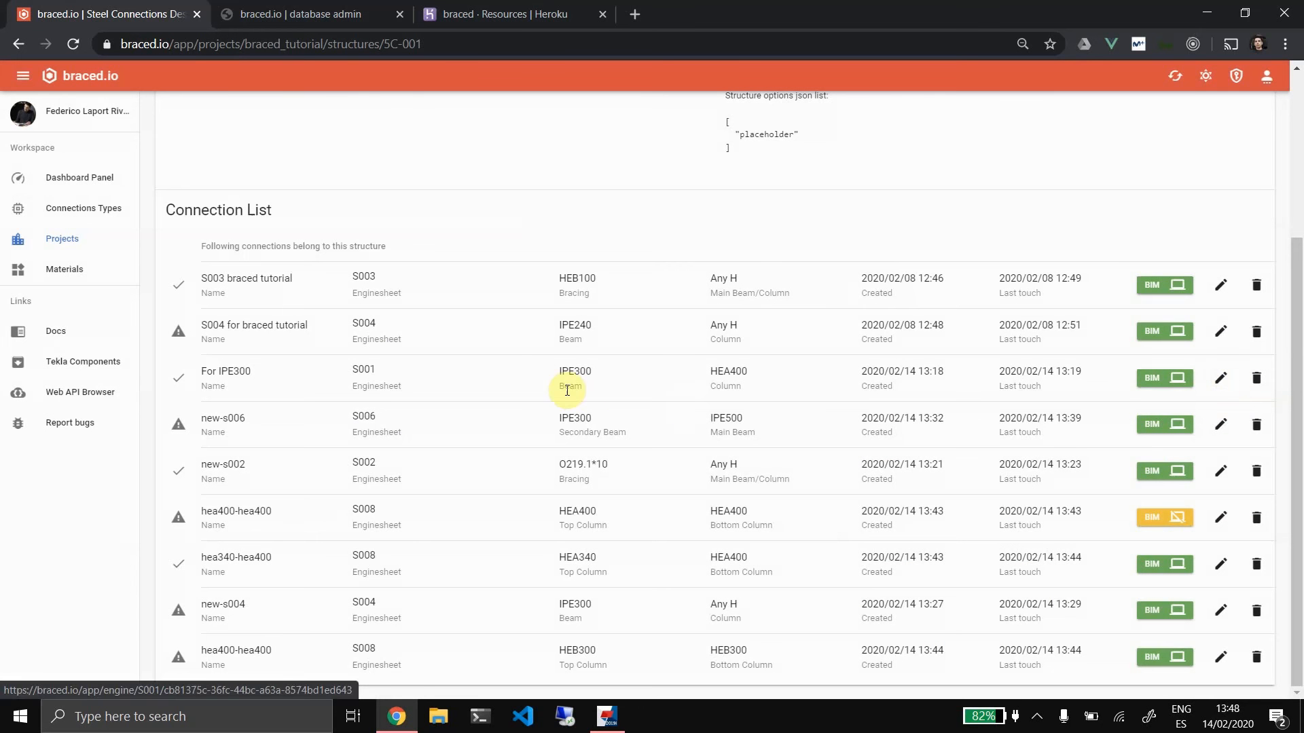
Set the bolt size of the S001 connection "For IPE300" to 20 and save the connection
click(1219, 379)
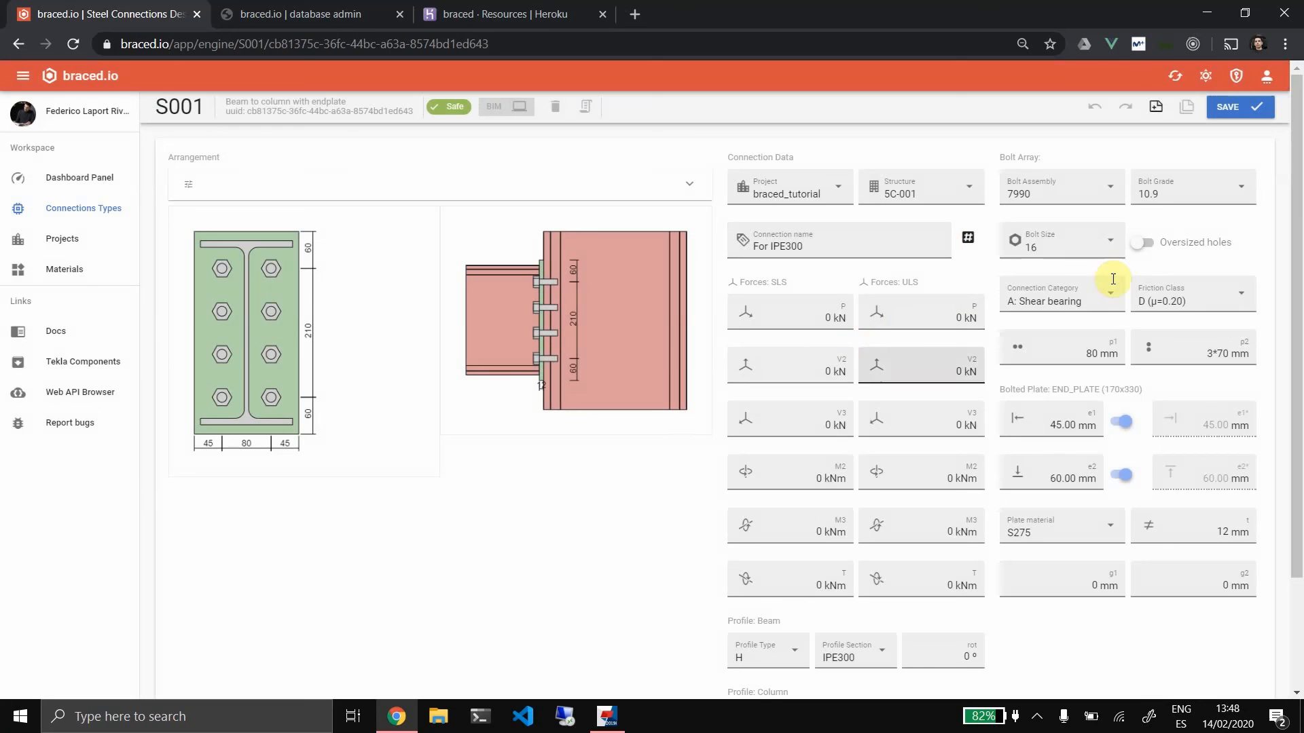
click(1077, 250)
click(1048, 299)
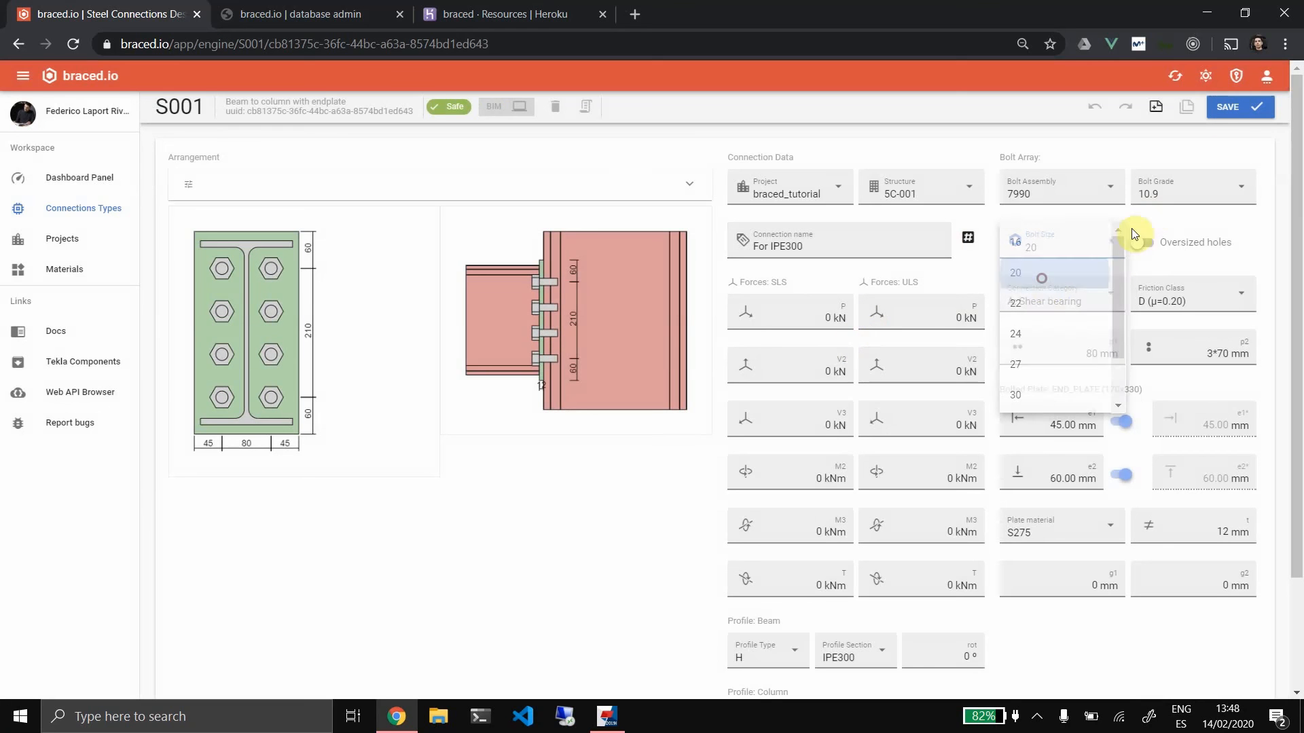
click(1233, 108)
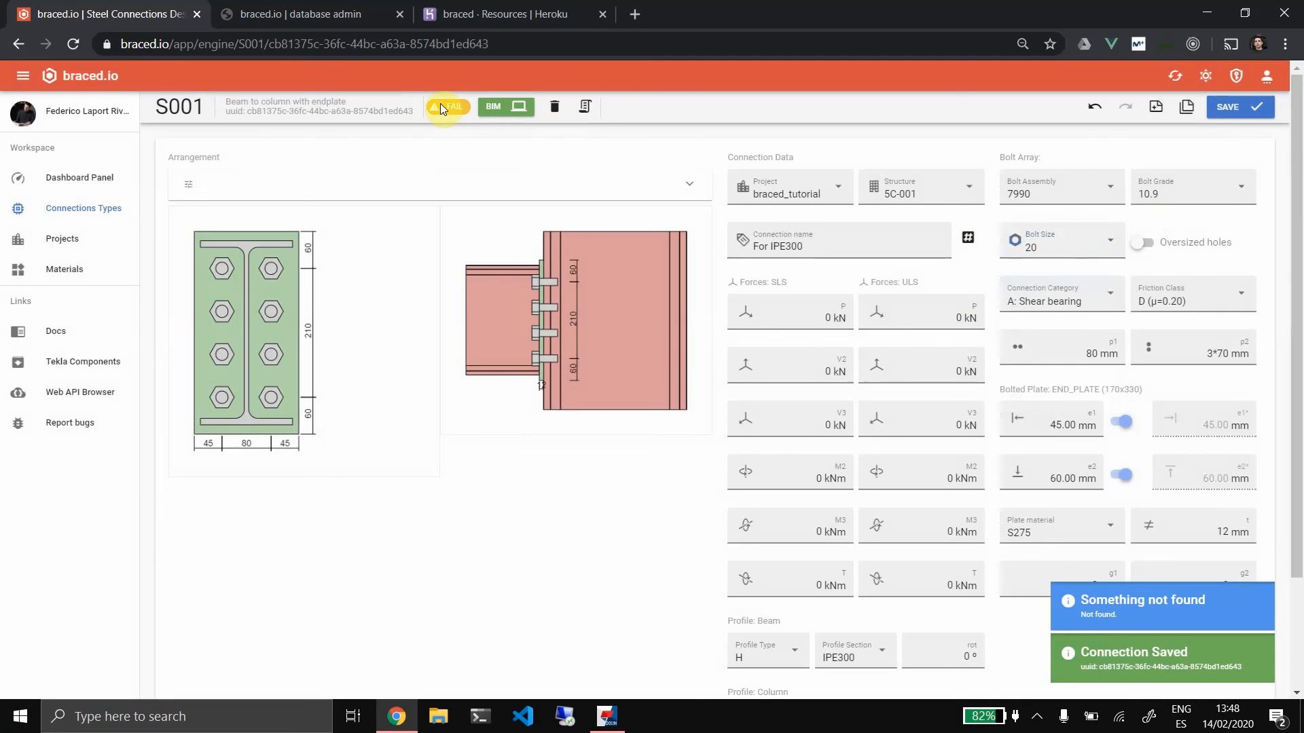
Switch back to Tekla Structures, rerun the S001 case check from the modified beam's joint, and select the missing cases
click(606, 716)
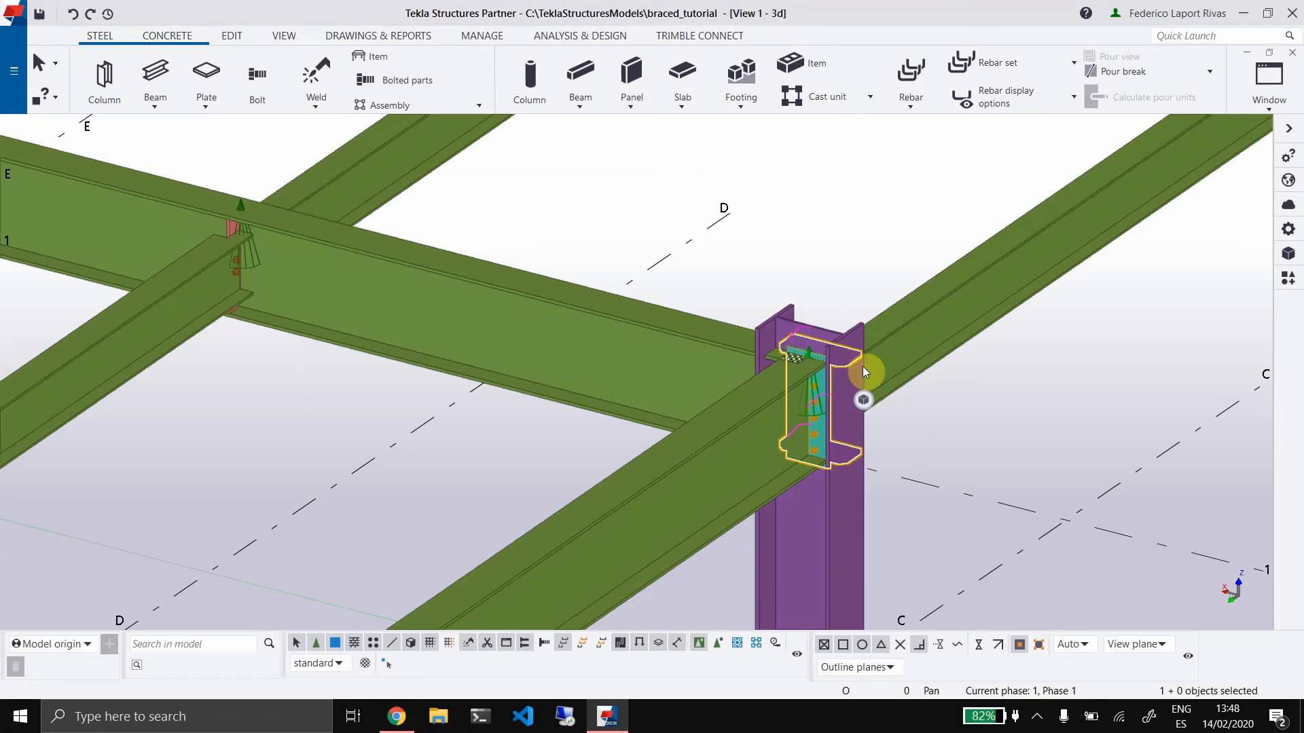
double_click(813, 355)
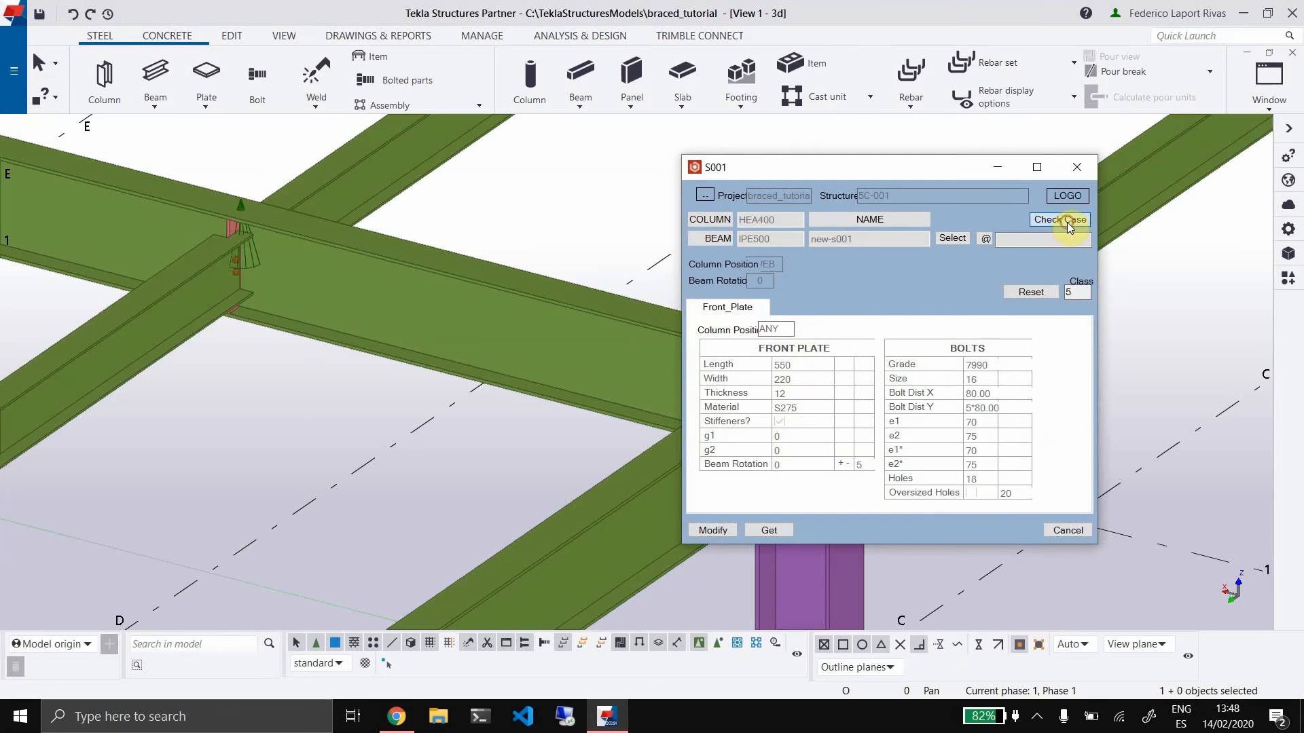
click(1070, 224)
click(747, 416)
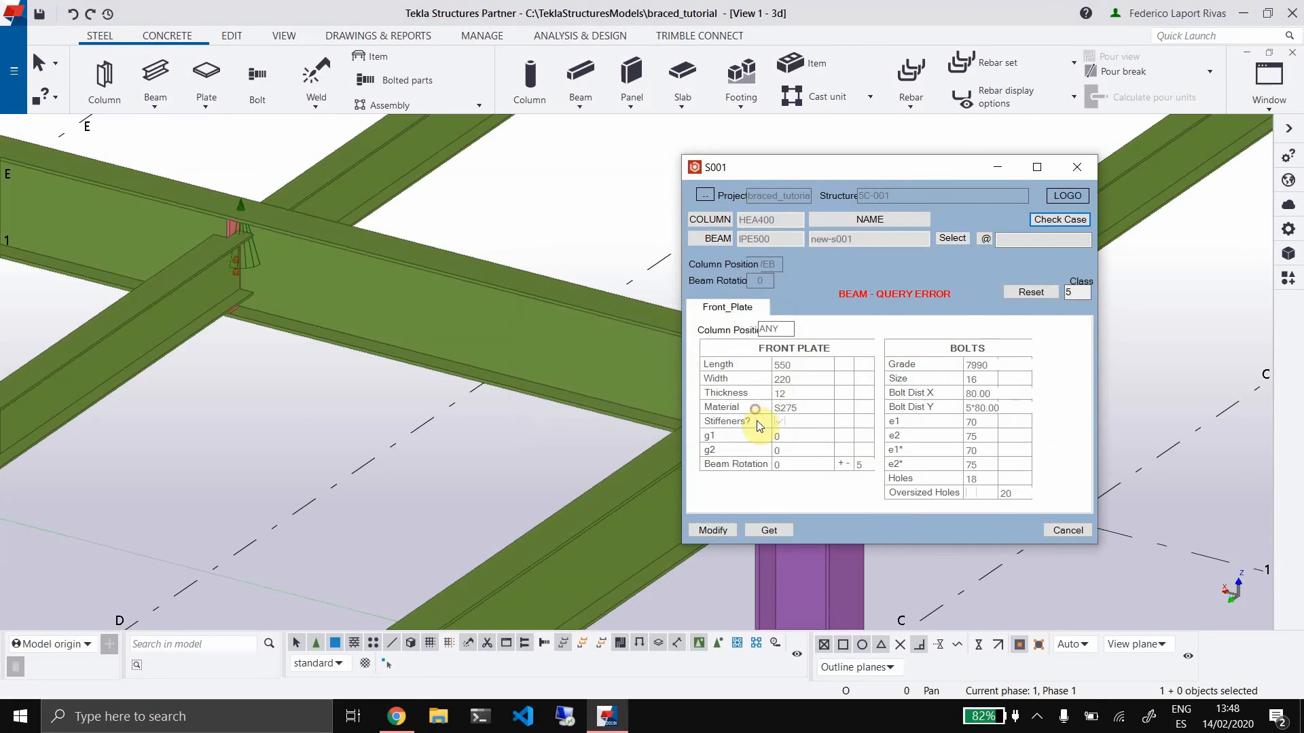
click(1062, 222)
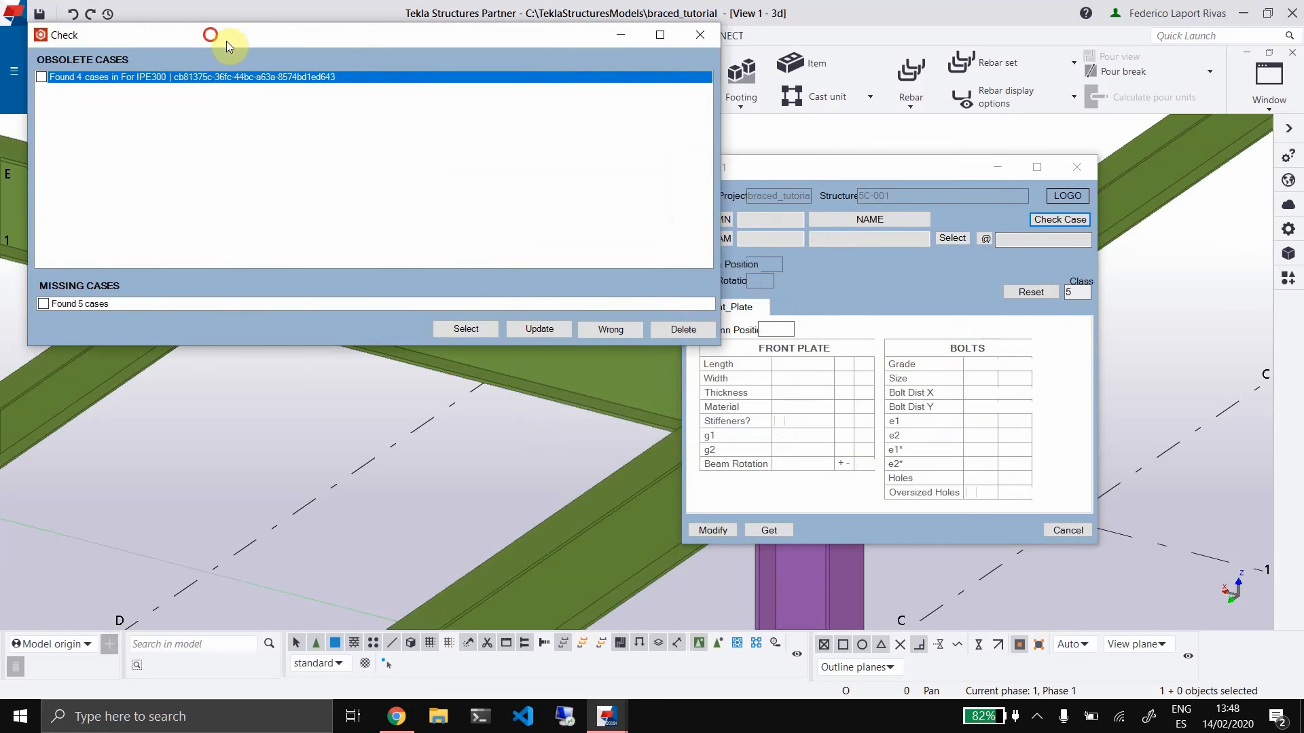
drag(218, 43, 488, 114)
click(315, 374)
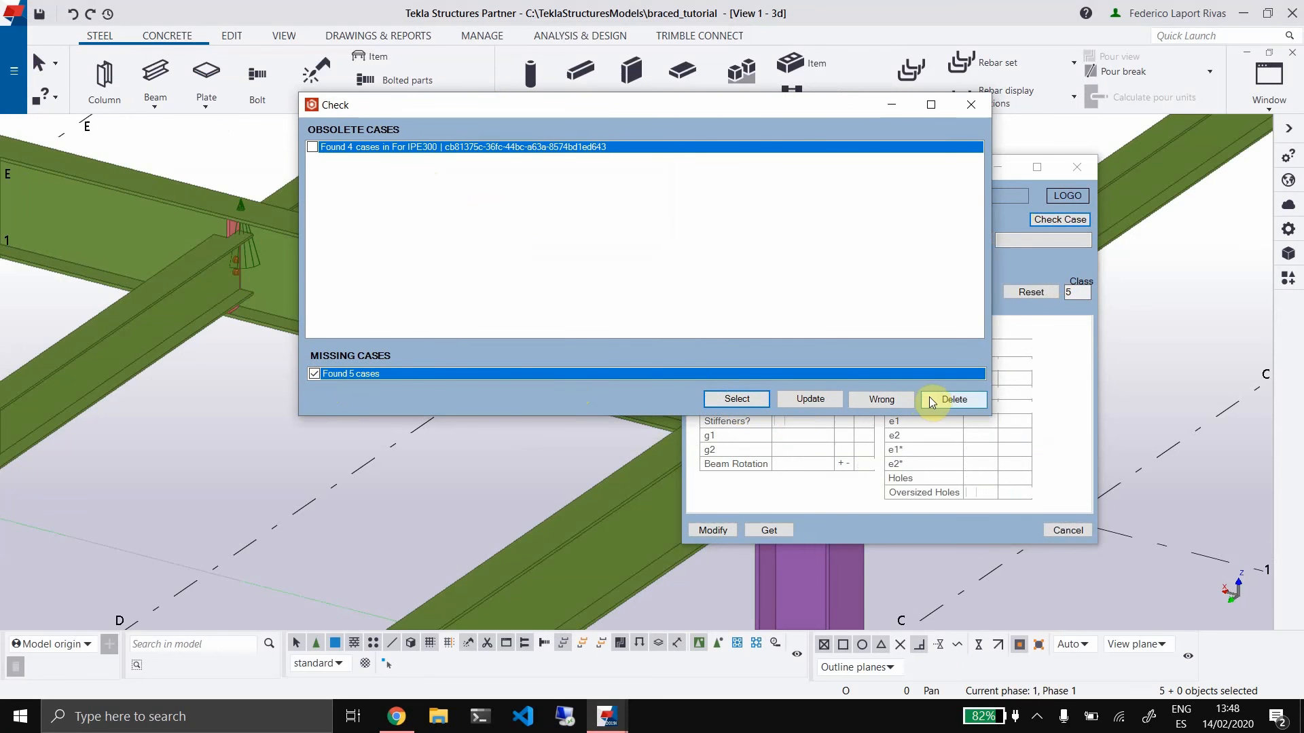
Delete the missing cases found by the S001 check and select the obsolete "For IPE300" cases in the model
click(954, 400)
click(312, 147)
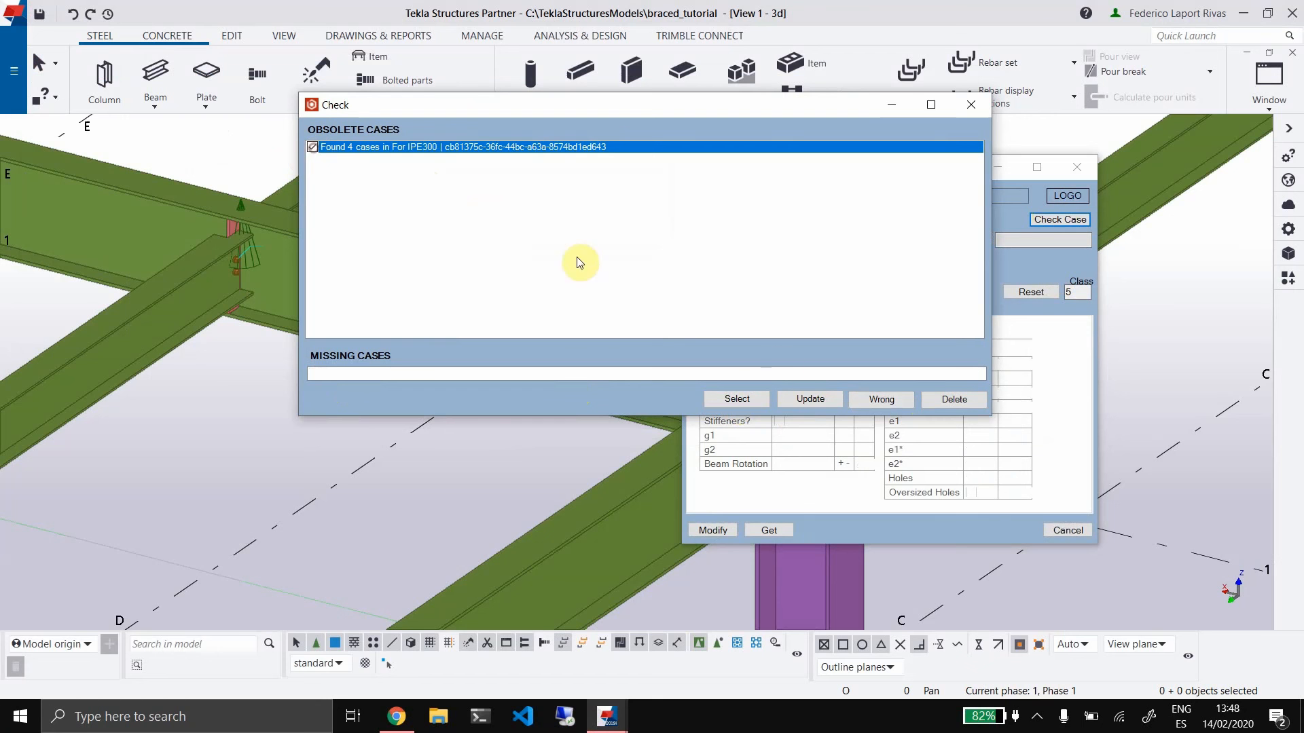
click(736, 399)
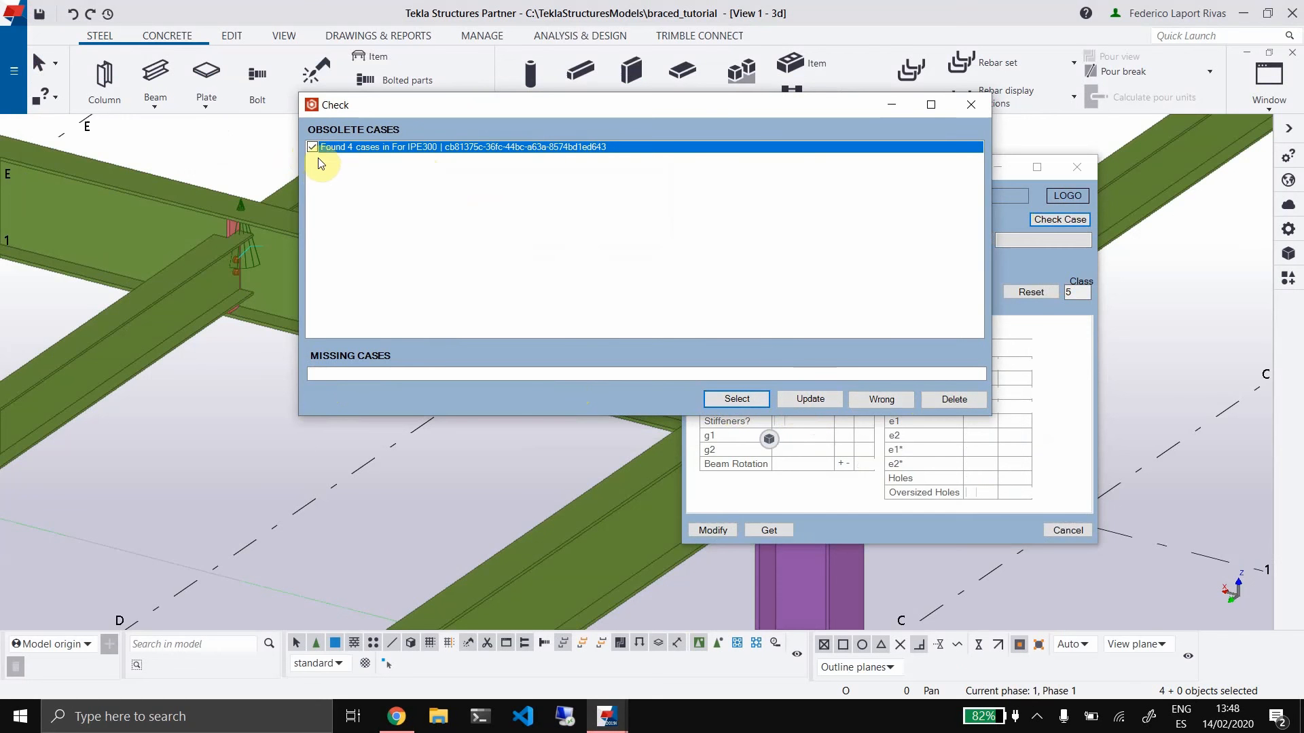
scroll(390, 529, down, 5)
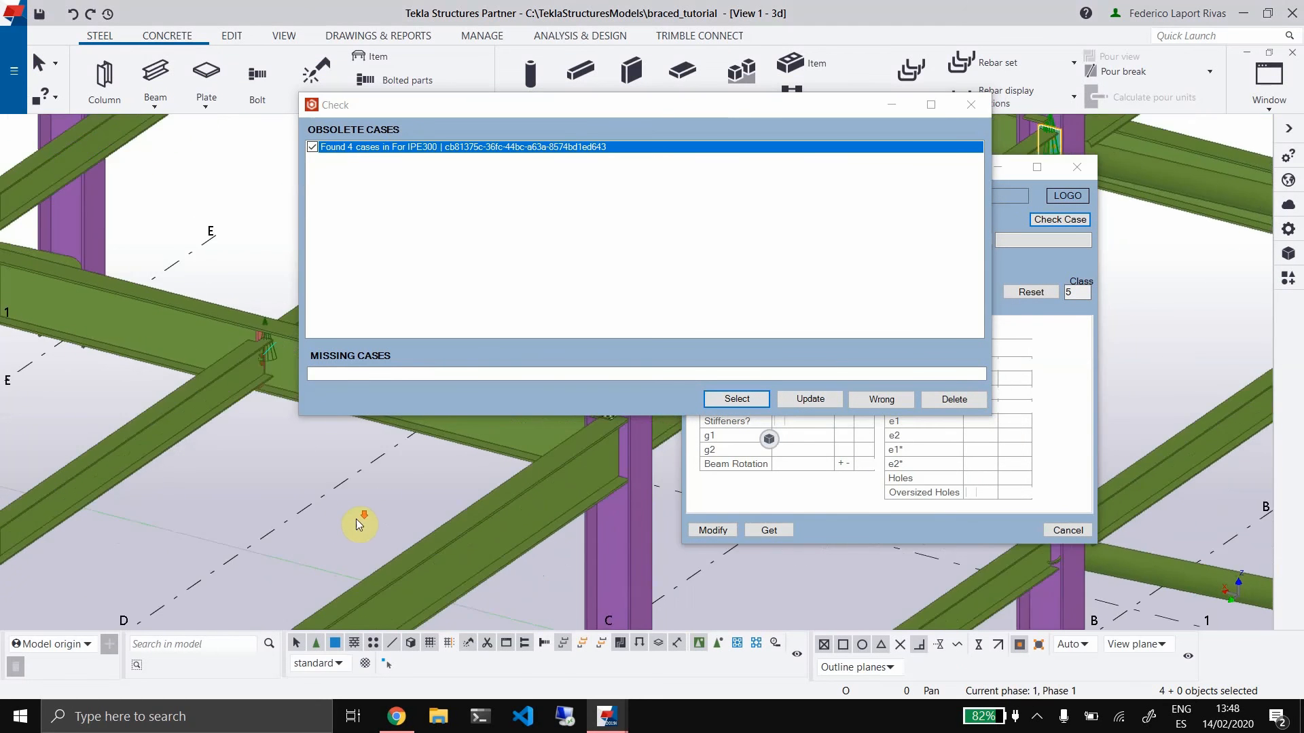
scroll(356, 519, down, 4)
middle_drag(298, 523, 644, 430)
scroll(254, 469, down, 1)
middle_drag(251, 501, 509, 387)
middle_drag(157, 430, 89, 483)
Update the selected obsolete "For IPE300" cases to the current database version and close the check and connection dialogs
click(712, 397)
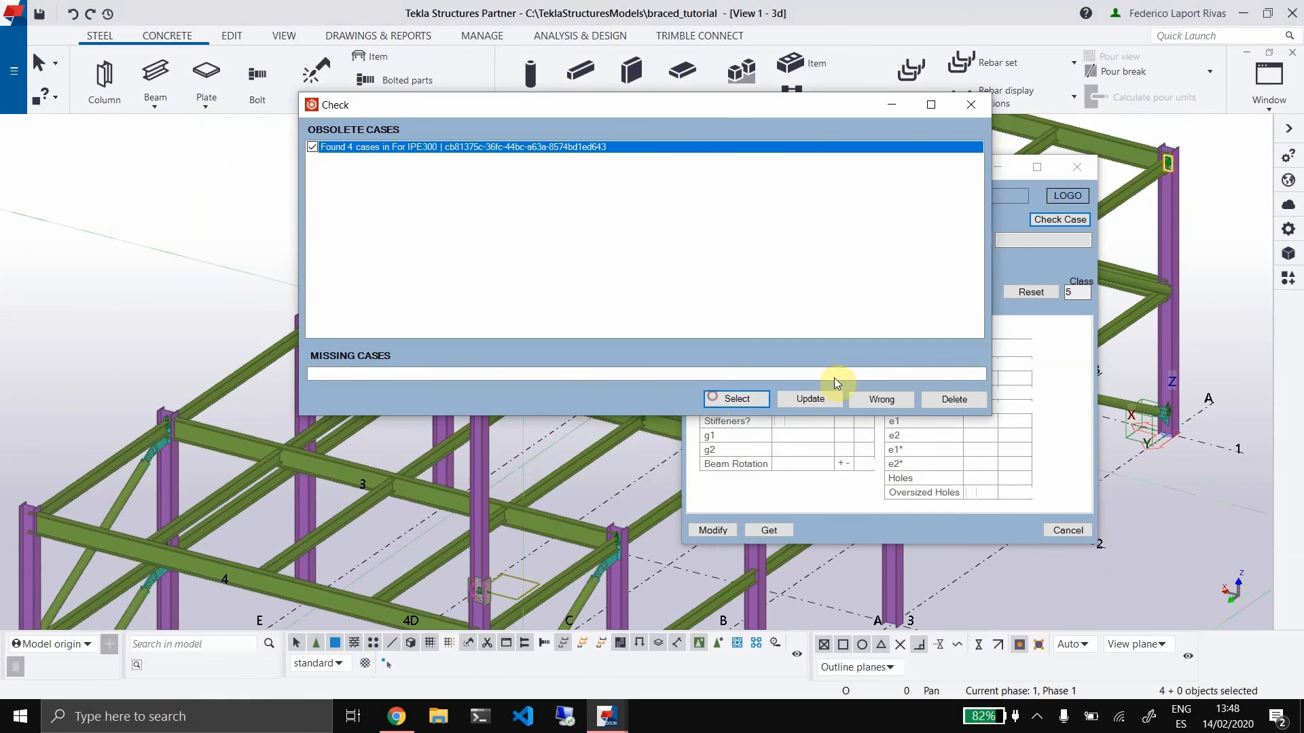
click(812, 401)
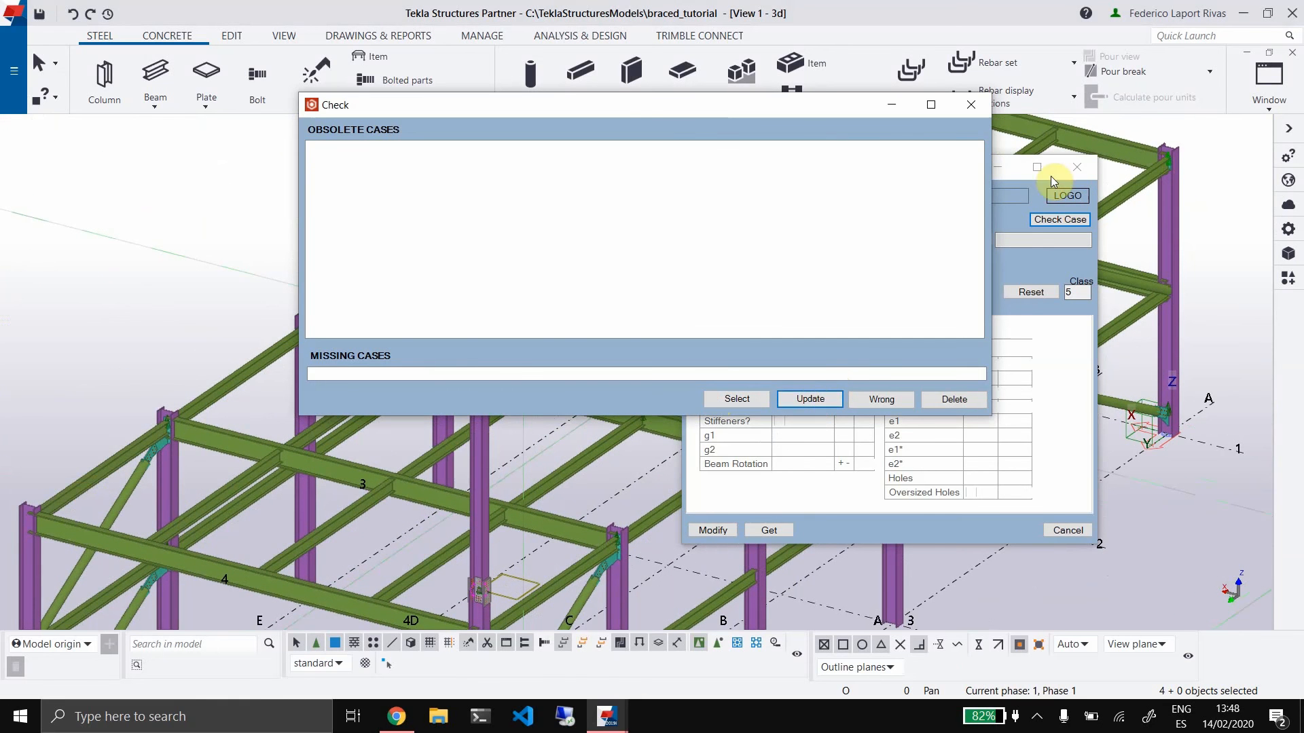
click(971, 104)
click(1076, 172)
Examine the updated endplate connection and its bolts at the corner column, and the surrounding frame
scroll(442, 247, up, 6)
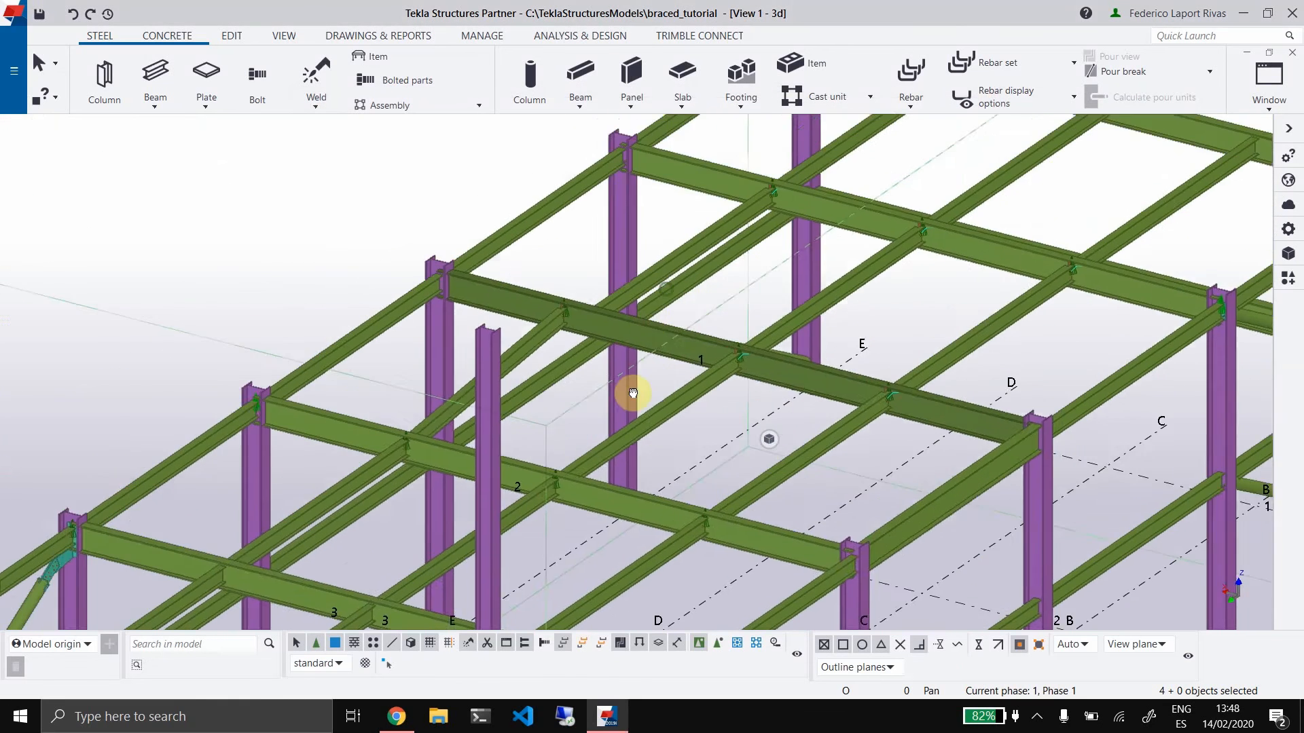
middle_drag(633, 392, 504, 629)
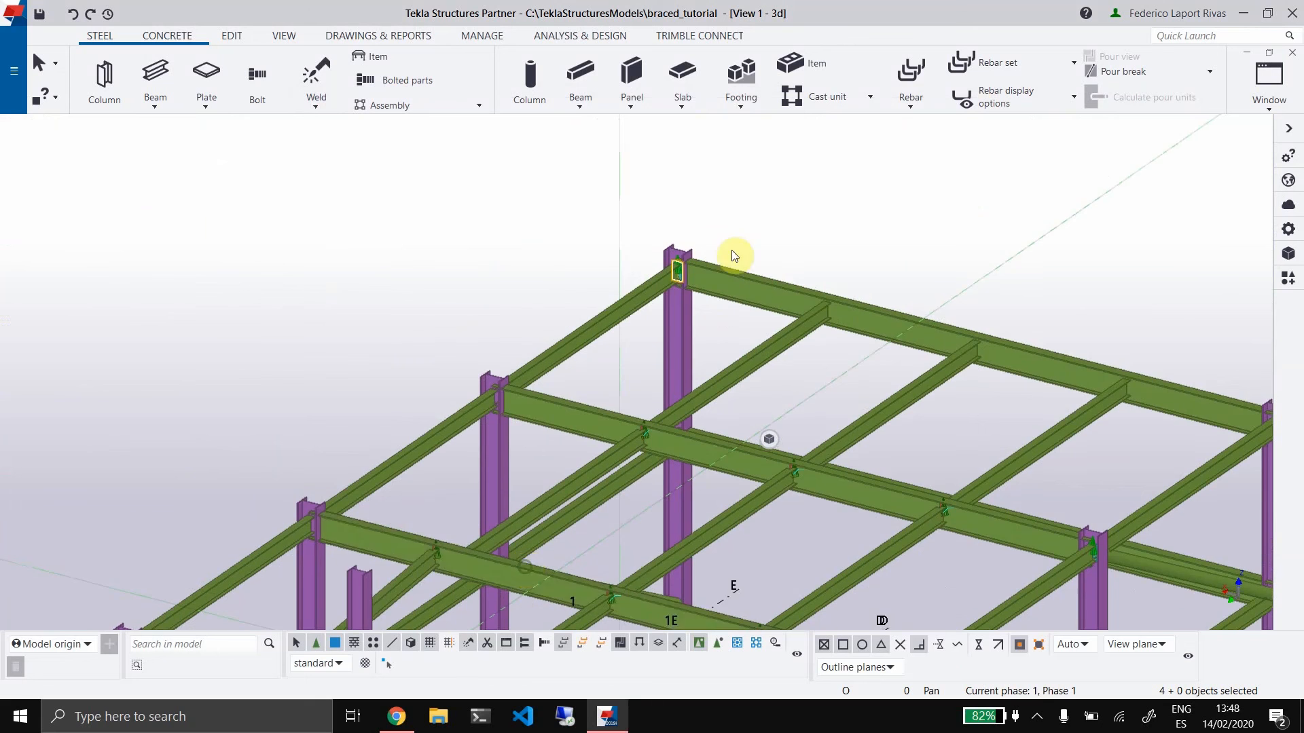
scroll(670, 286, up, 6)
scroll(663, 292, up, 4)
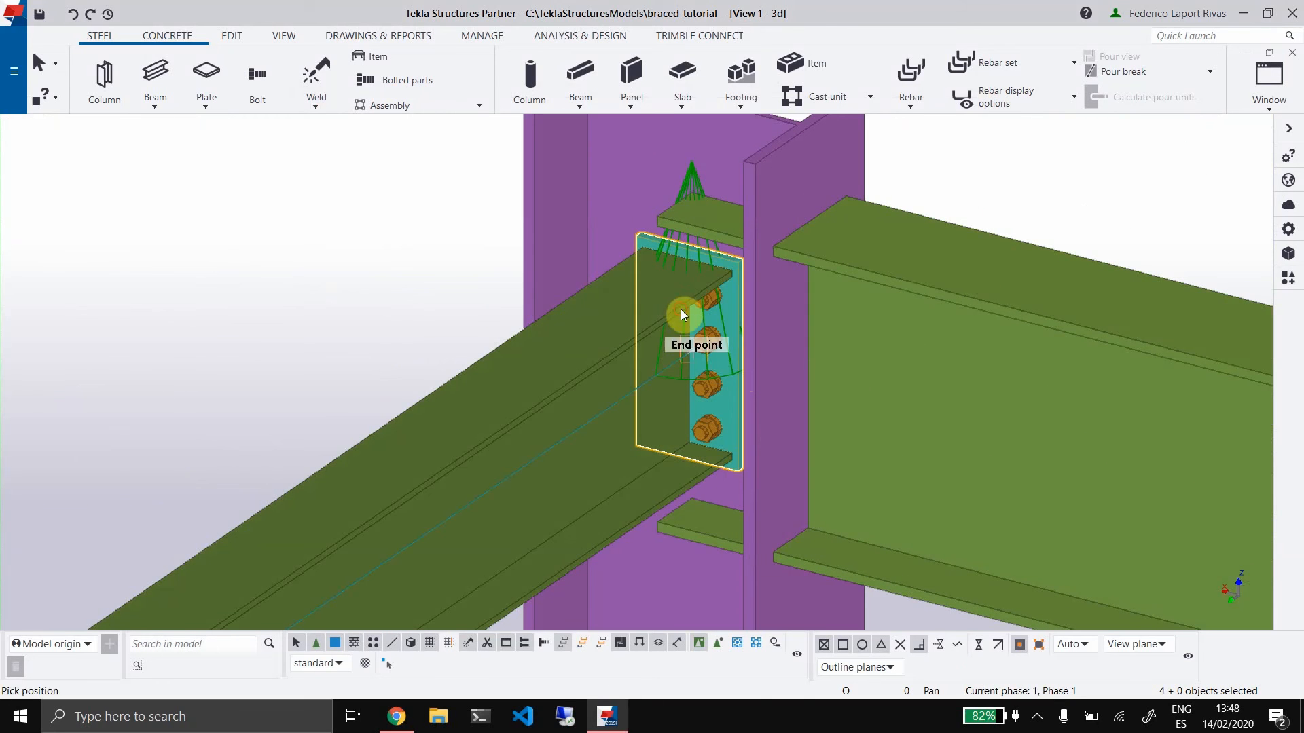
scroll(679, 312, down, 3)
ctrl+middle_drag(537, 397, 966, 404)
scroll(925, 352, down, 6)
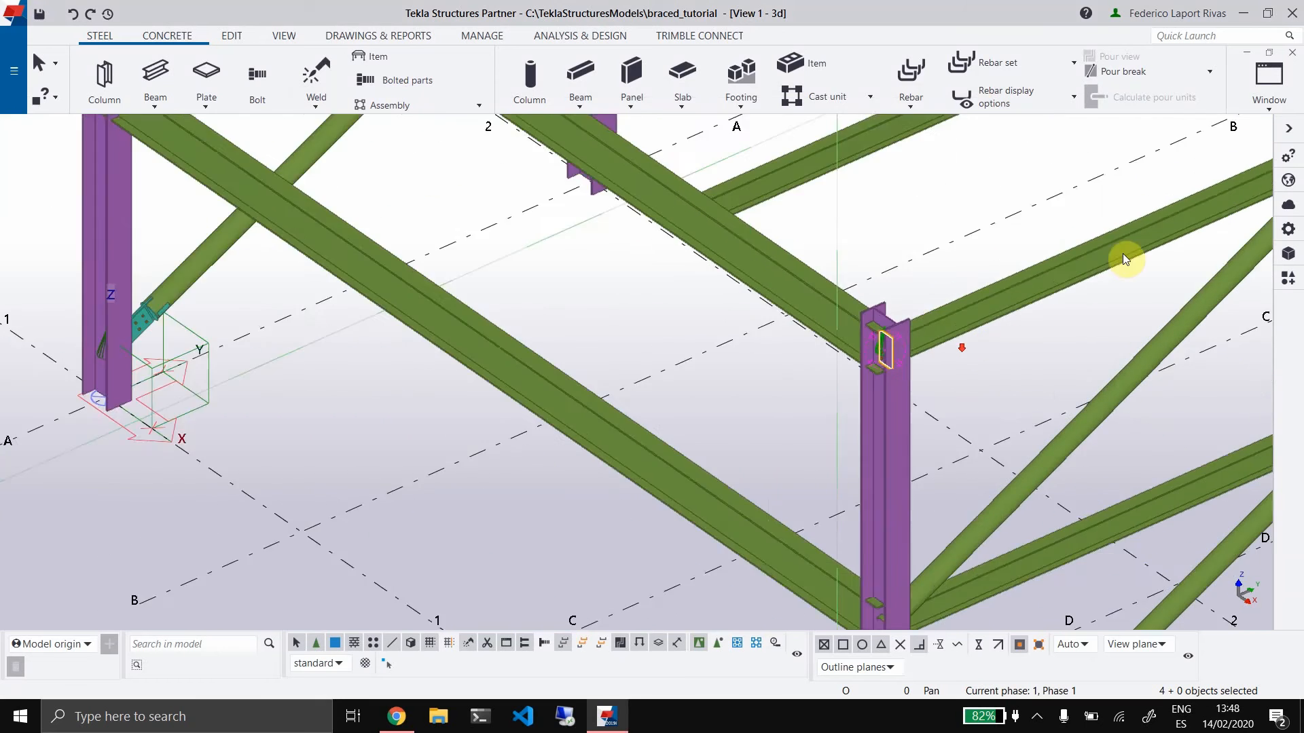
middle_drag(1005, 318, 785, 420)
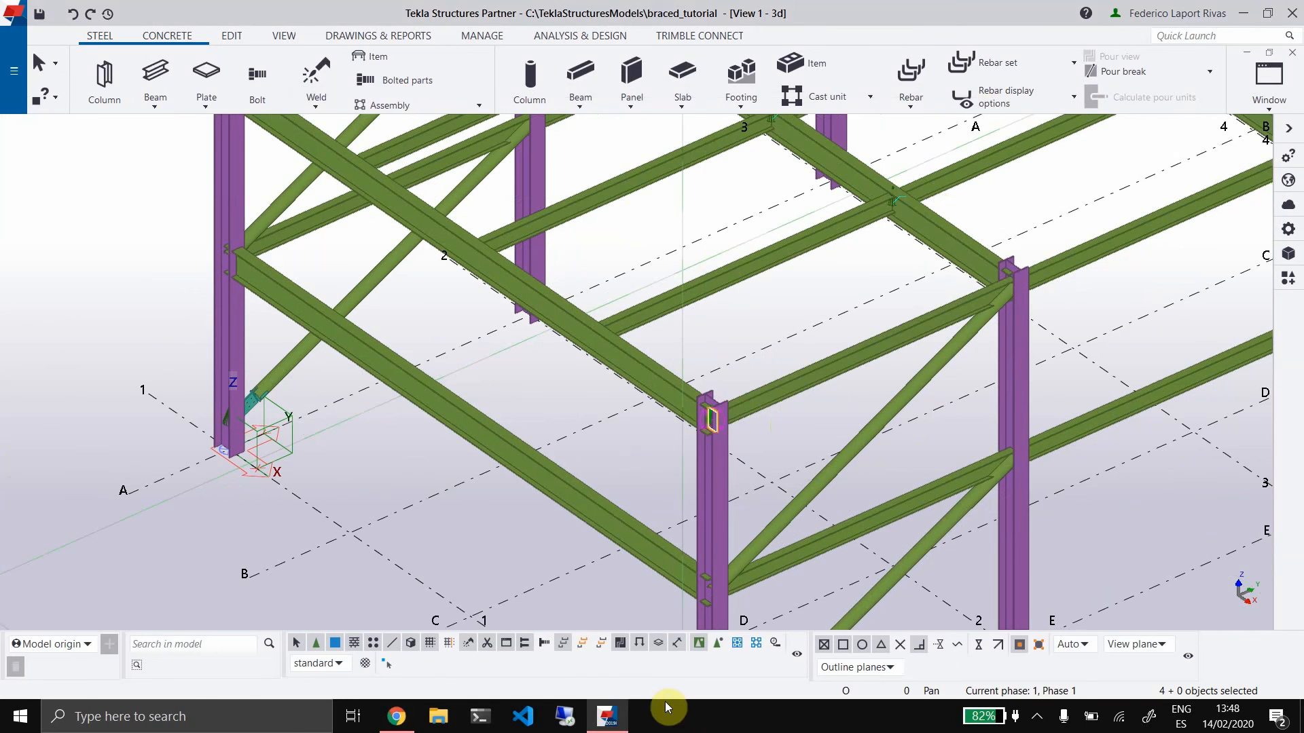
scroll(911, 434, down, 4)
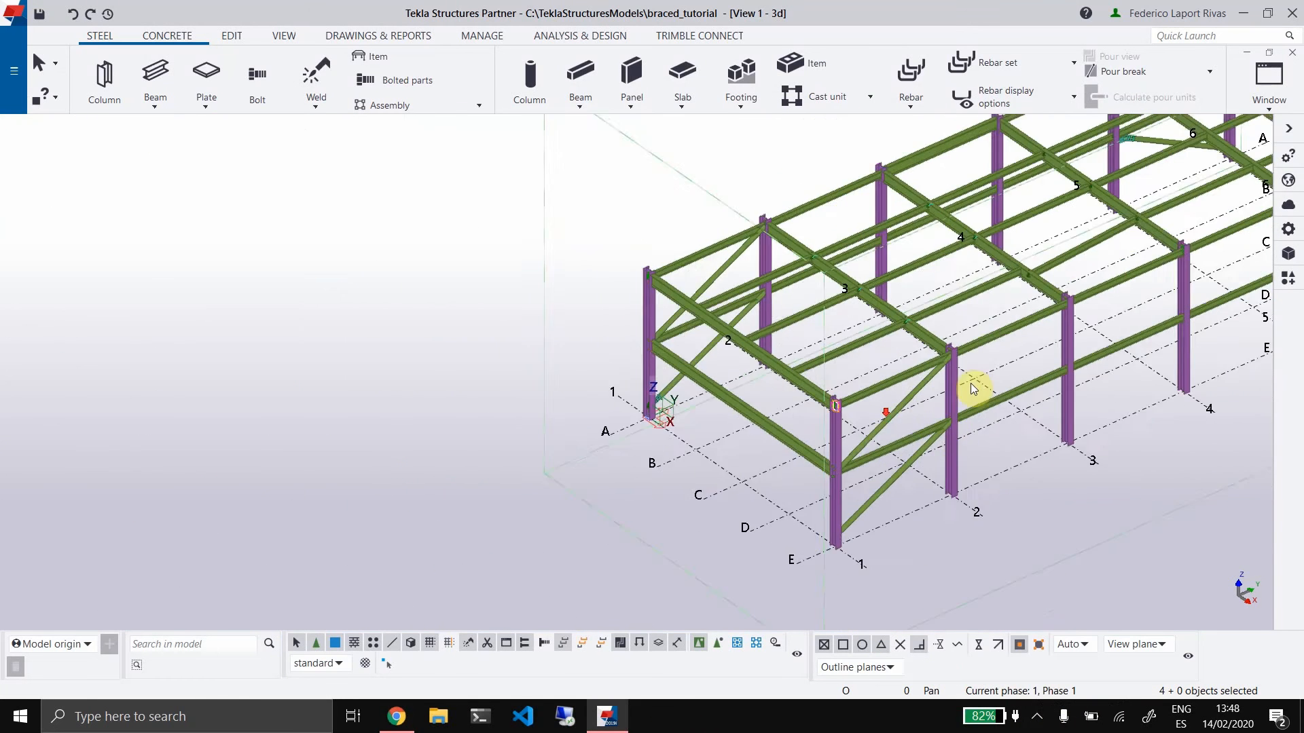